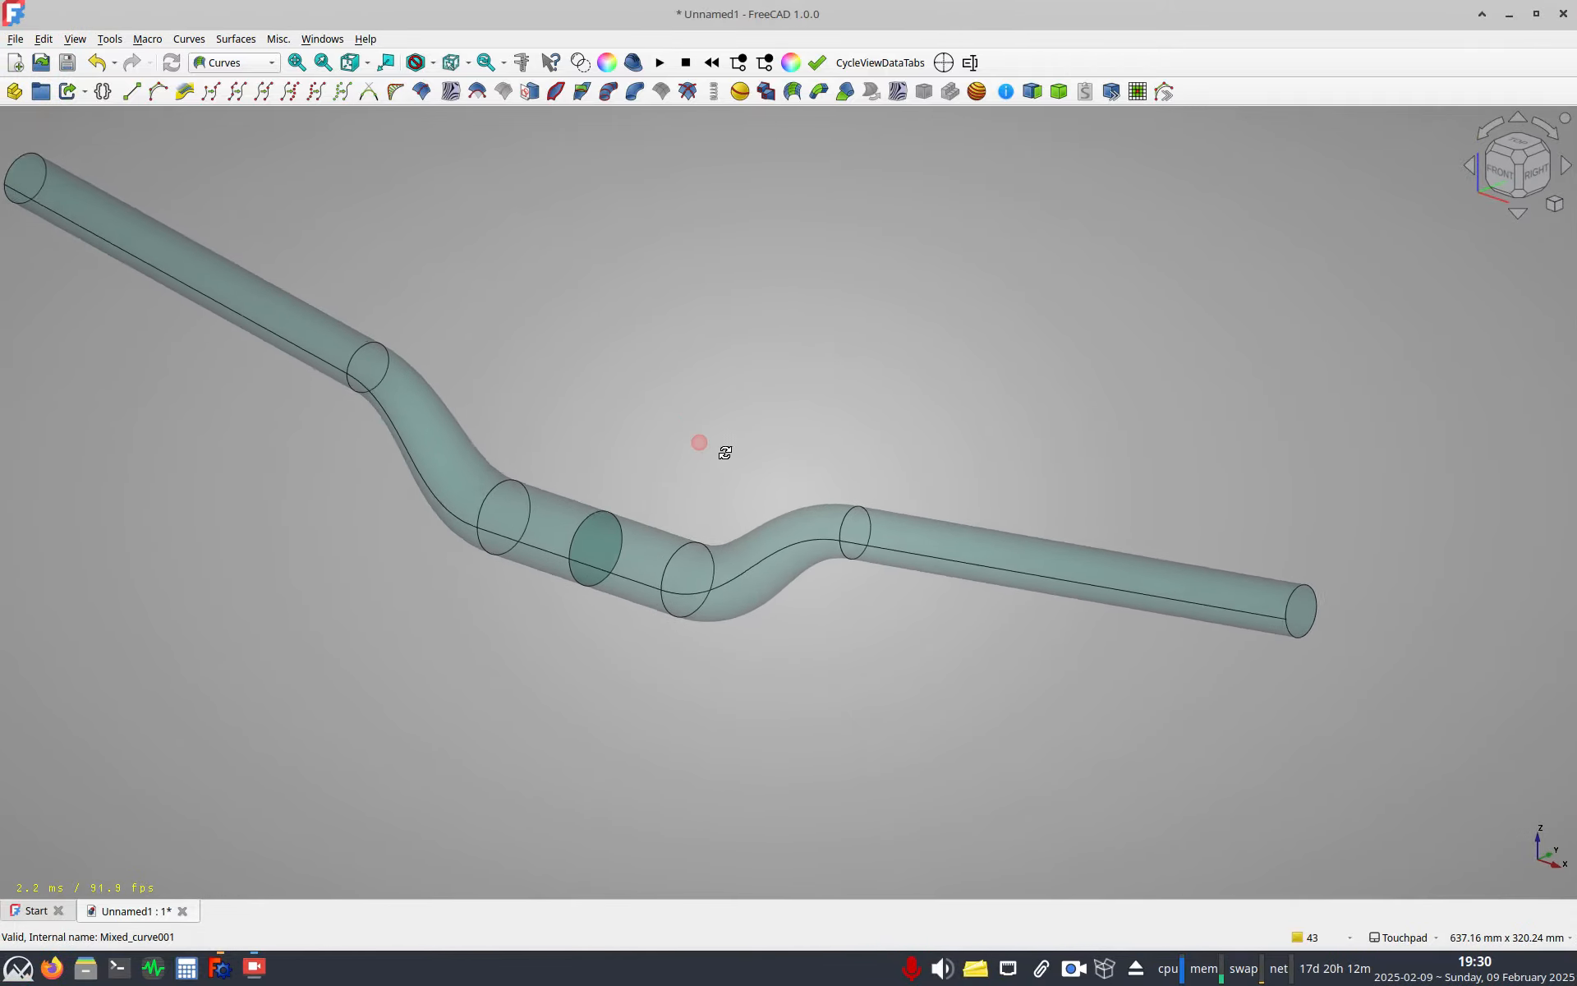
Hide the existing reference bar in the model tree so the view is clear.
{"action": "left_click", "coordinate": [785, 42]}
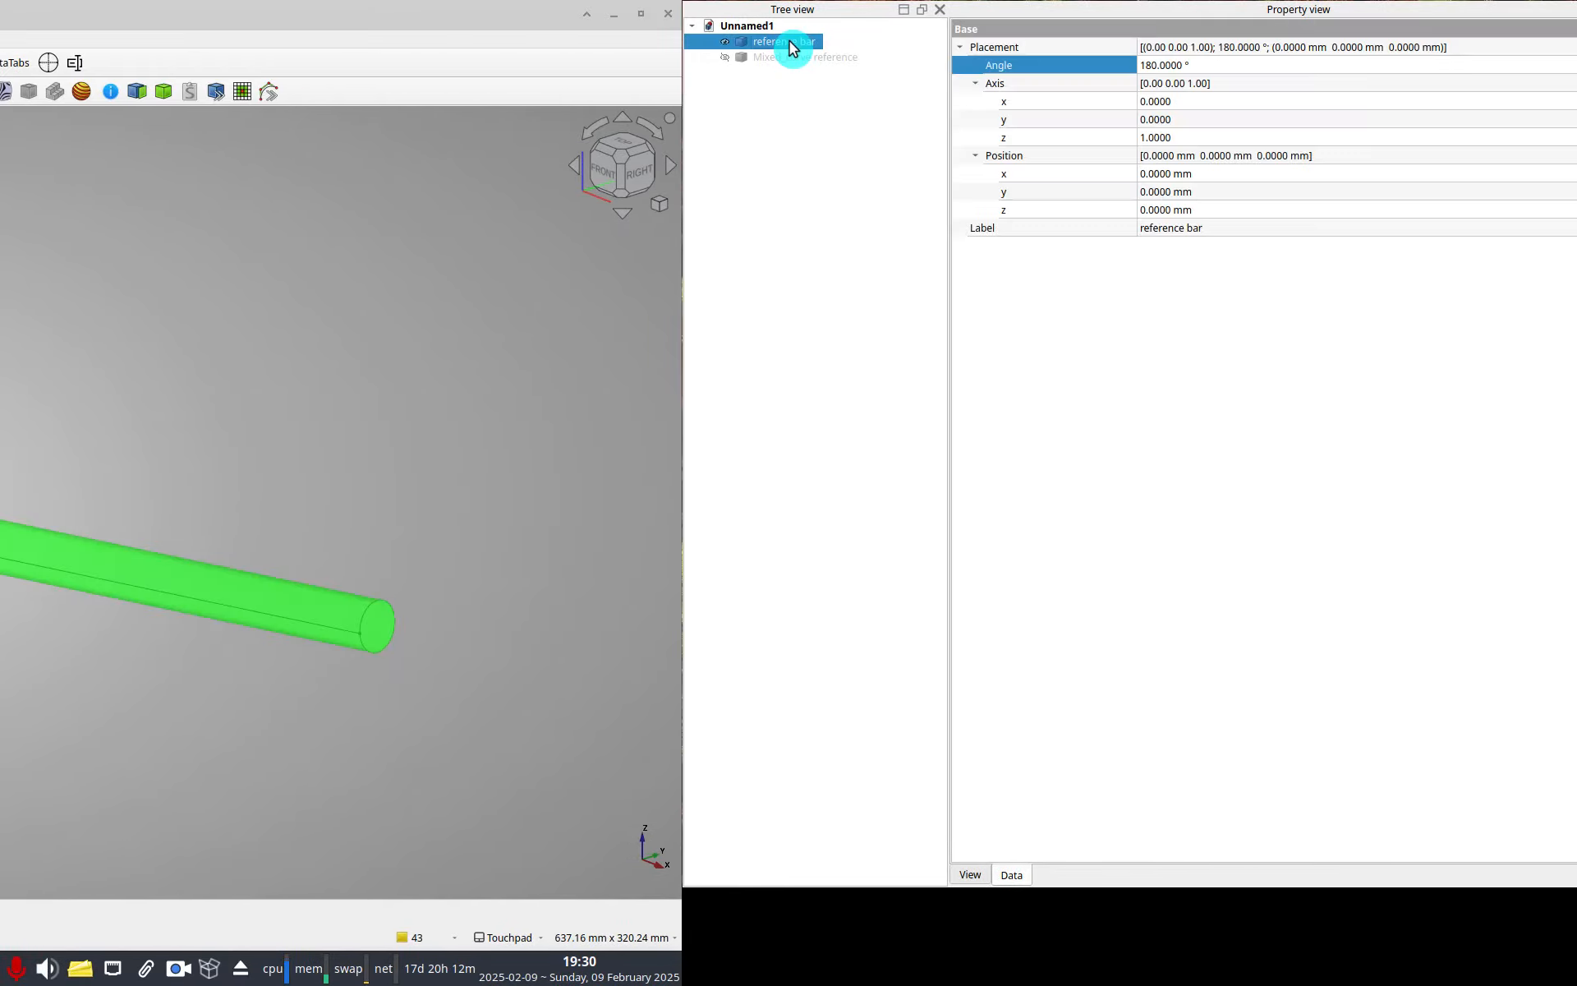
{"action": "key", "text": "space"}
{"action": "left_click", "coordinate": [790, 98]}
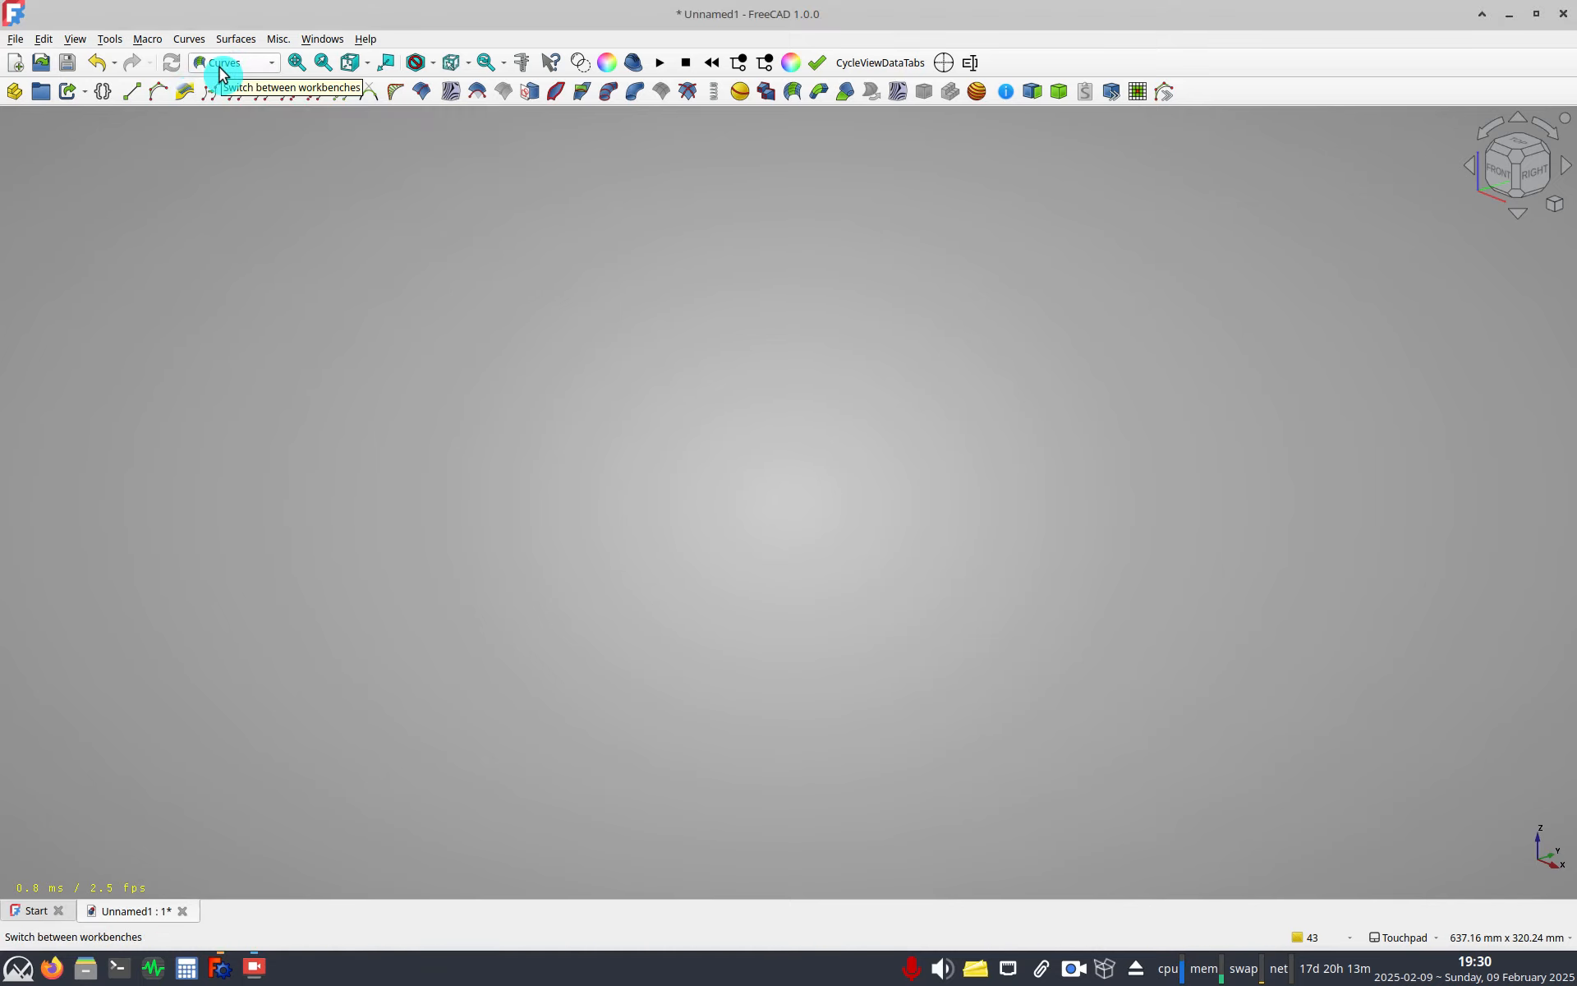
Switch to the Part Design workbench and select the Body origin supplier body.
{"action": "left_click", "coordinate": [271, 67]}
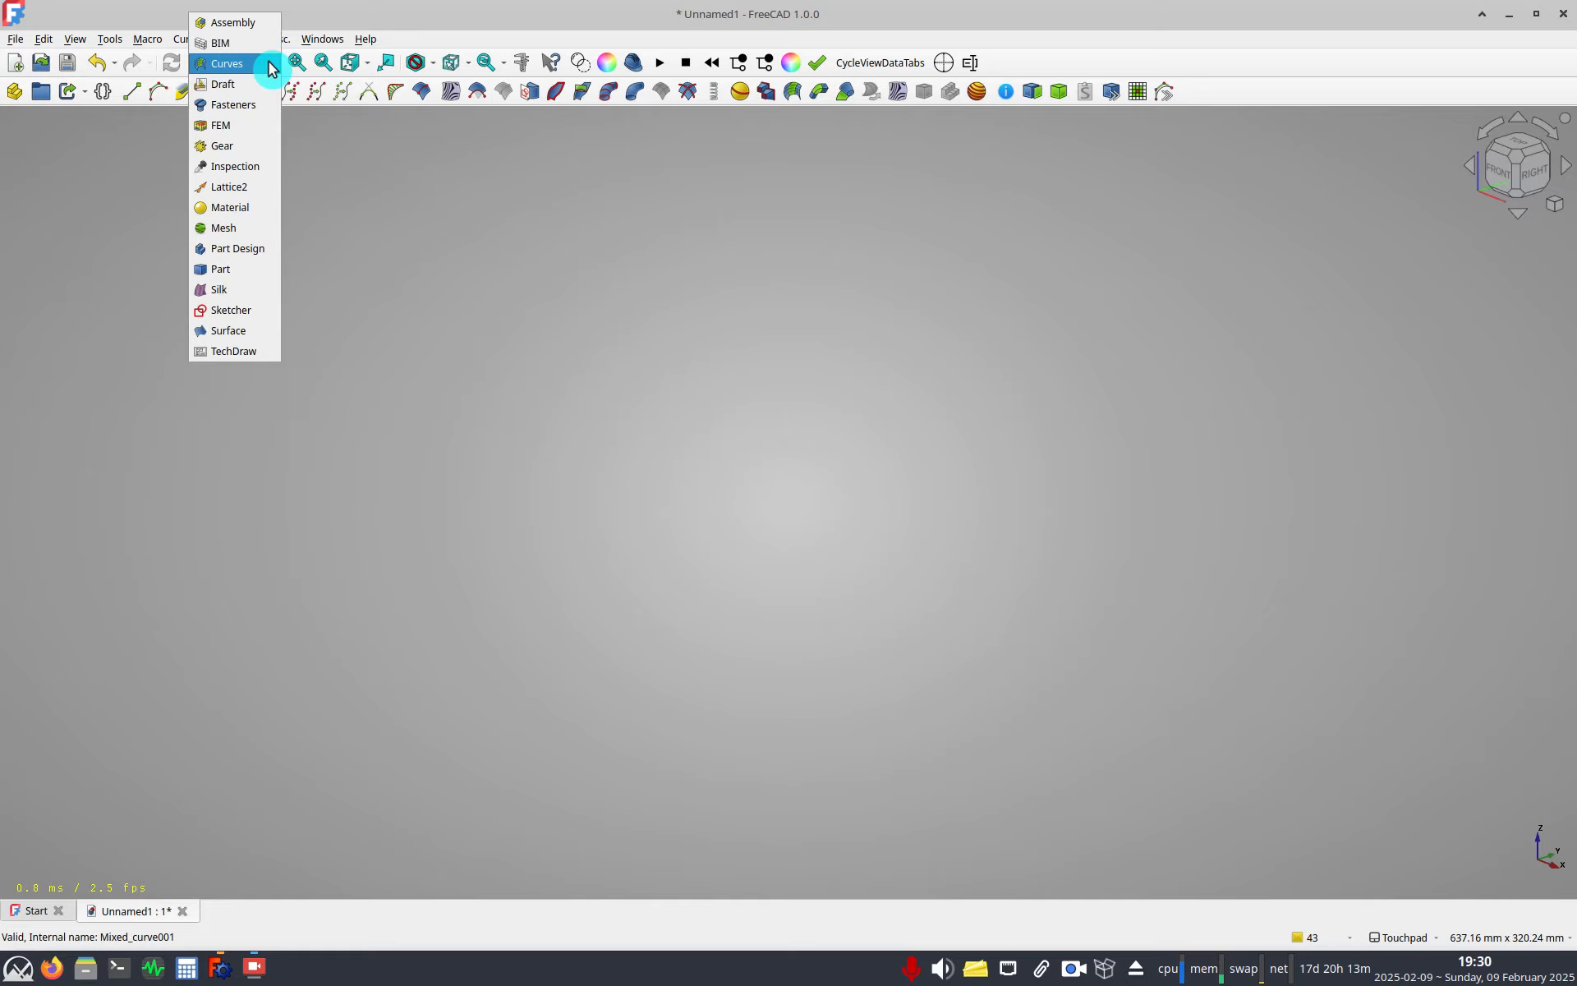
{"action": "left_click", "coordinate": [251, 248]}
{"action": "left_click", "coordinate": [55, 165]}
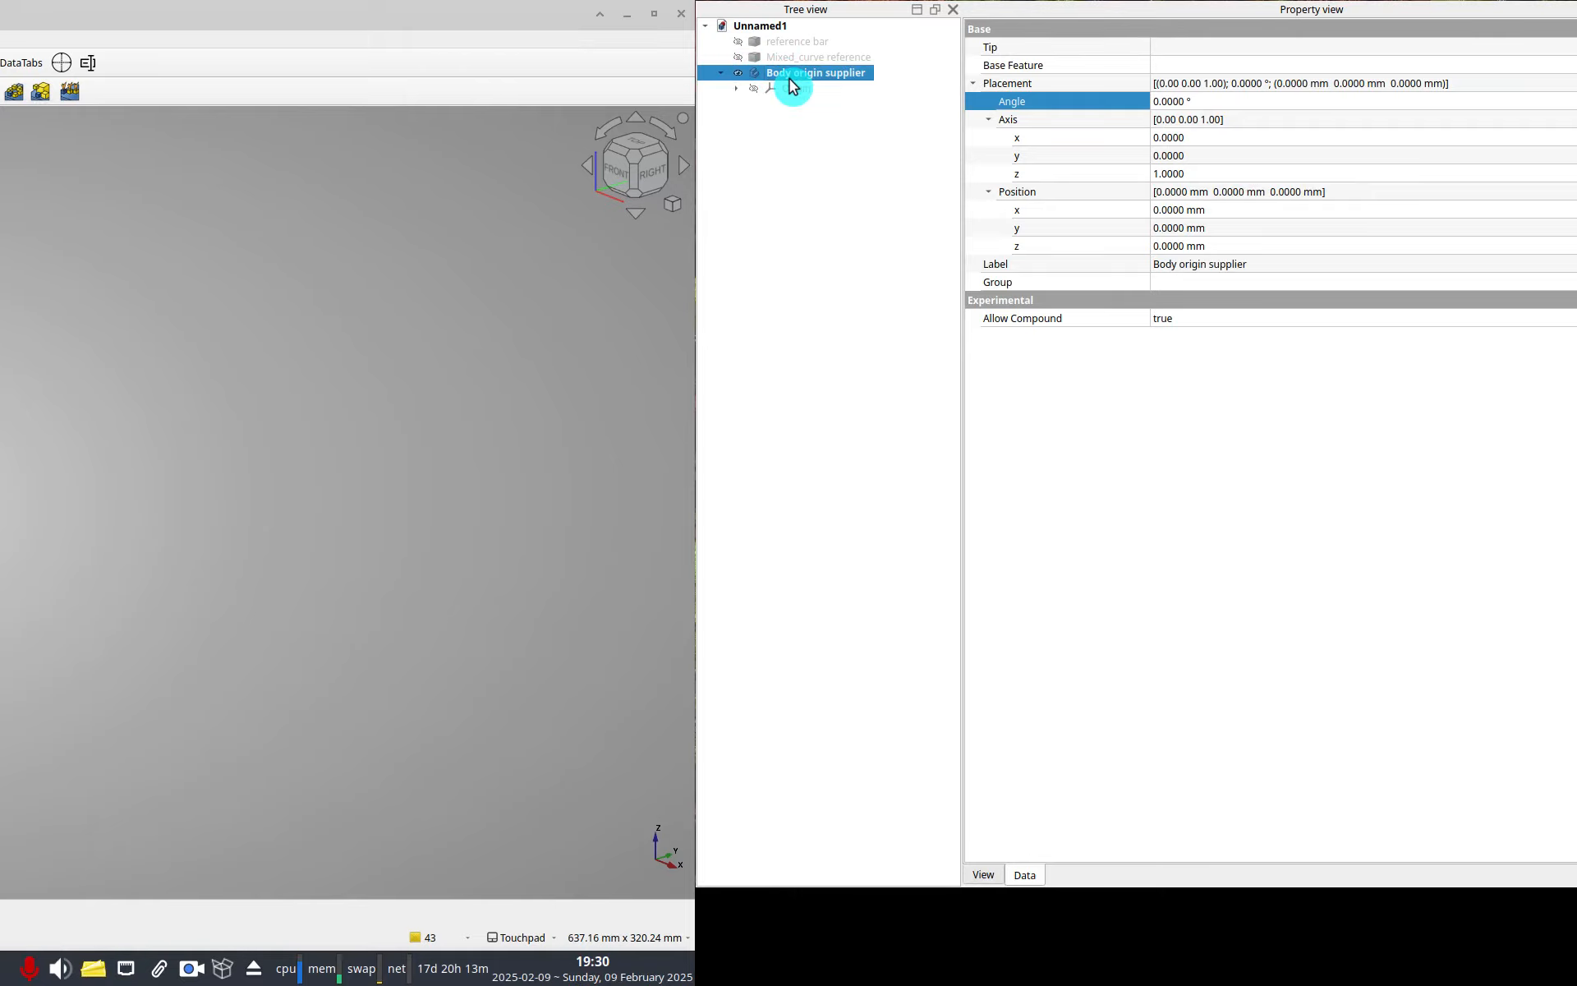
{"action": "left_click", "coordinate": [735, 88]}
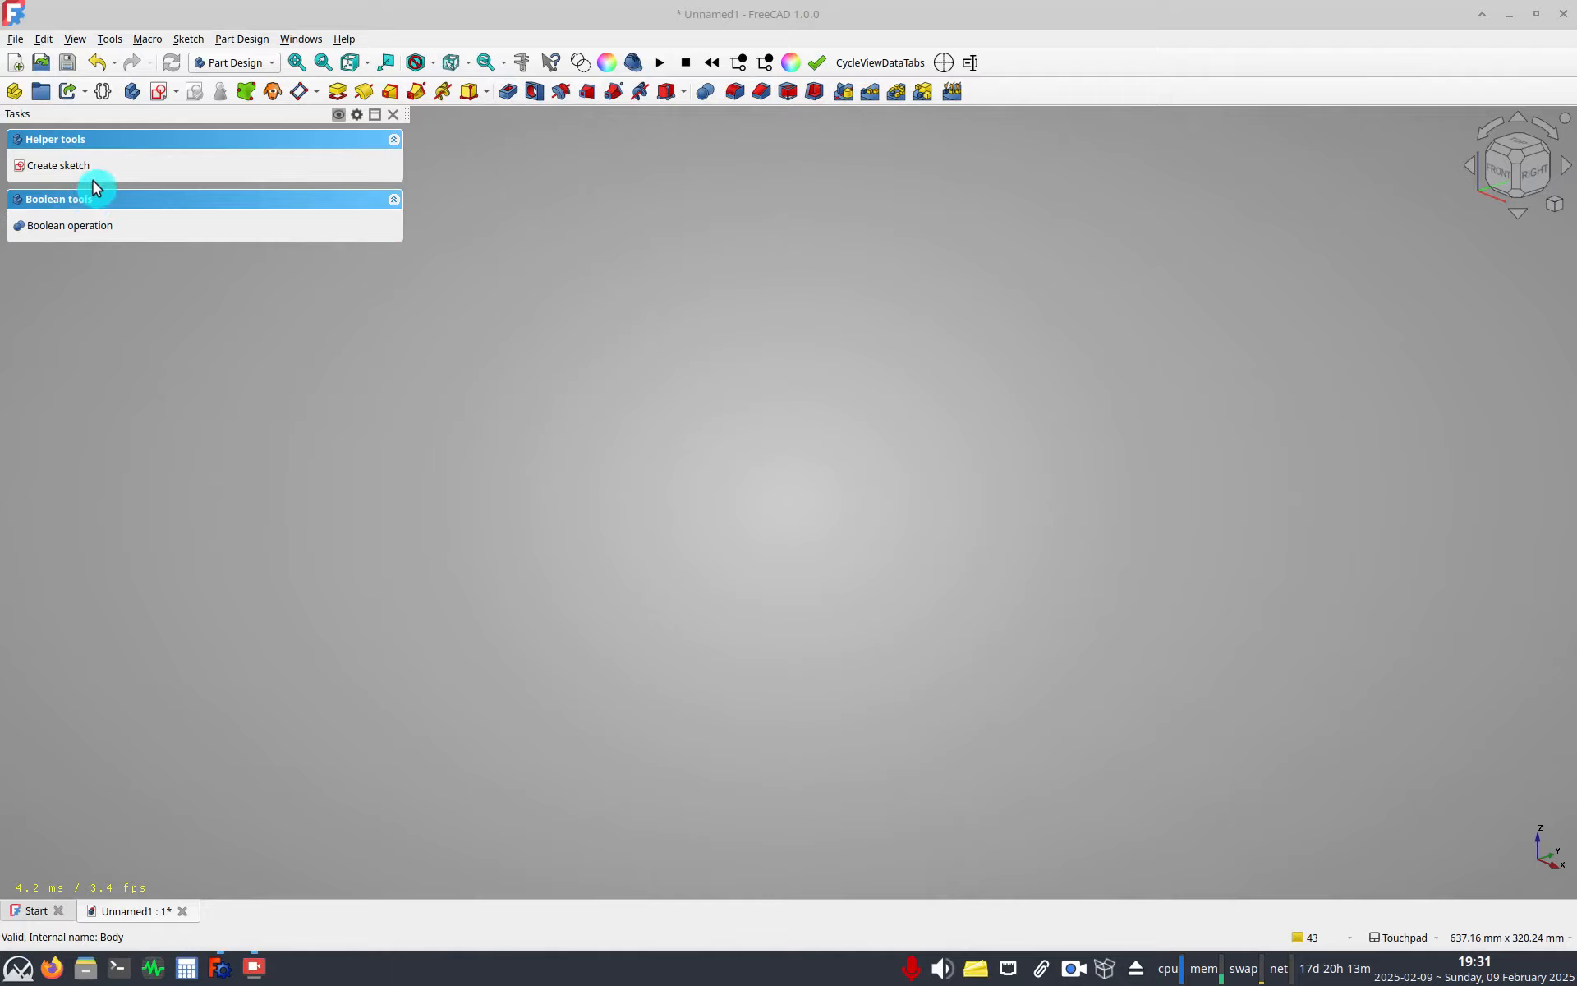
Create a new sketch on the XY plane of the body.
{"action": "left_click", "coordinate": [90, 169]}
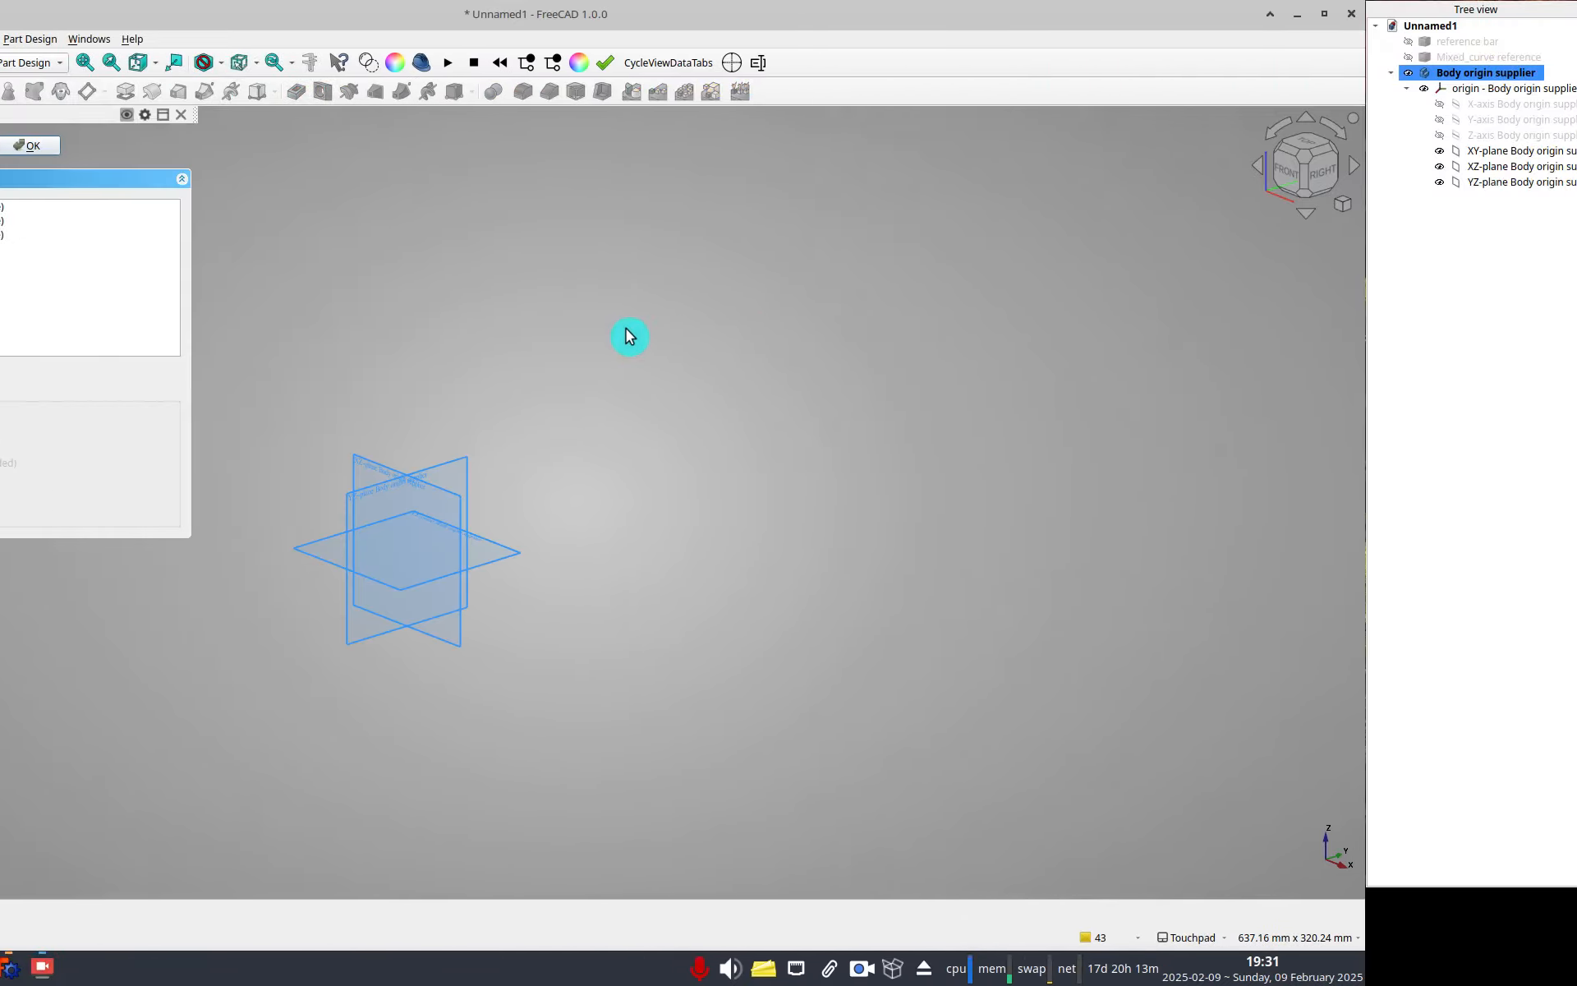
{"action": "key", "text": "Return"}
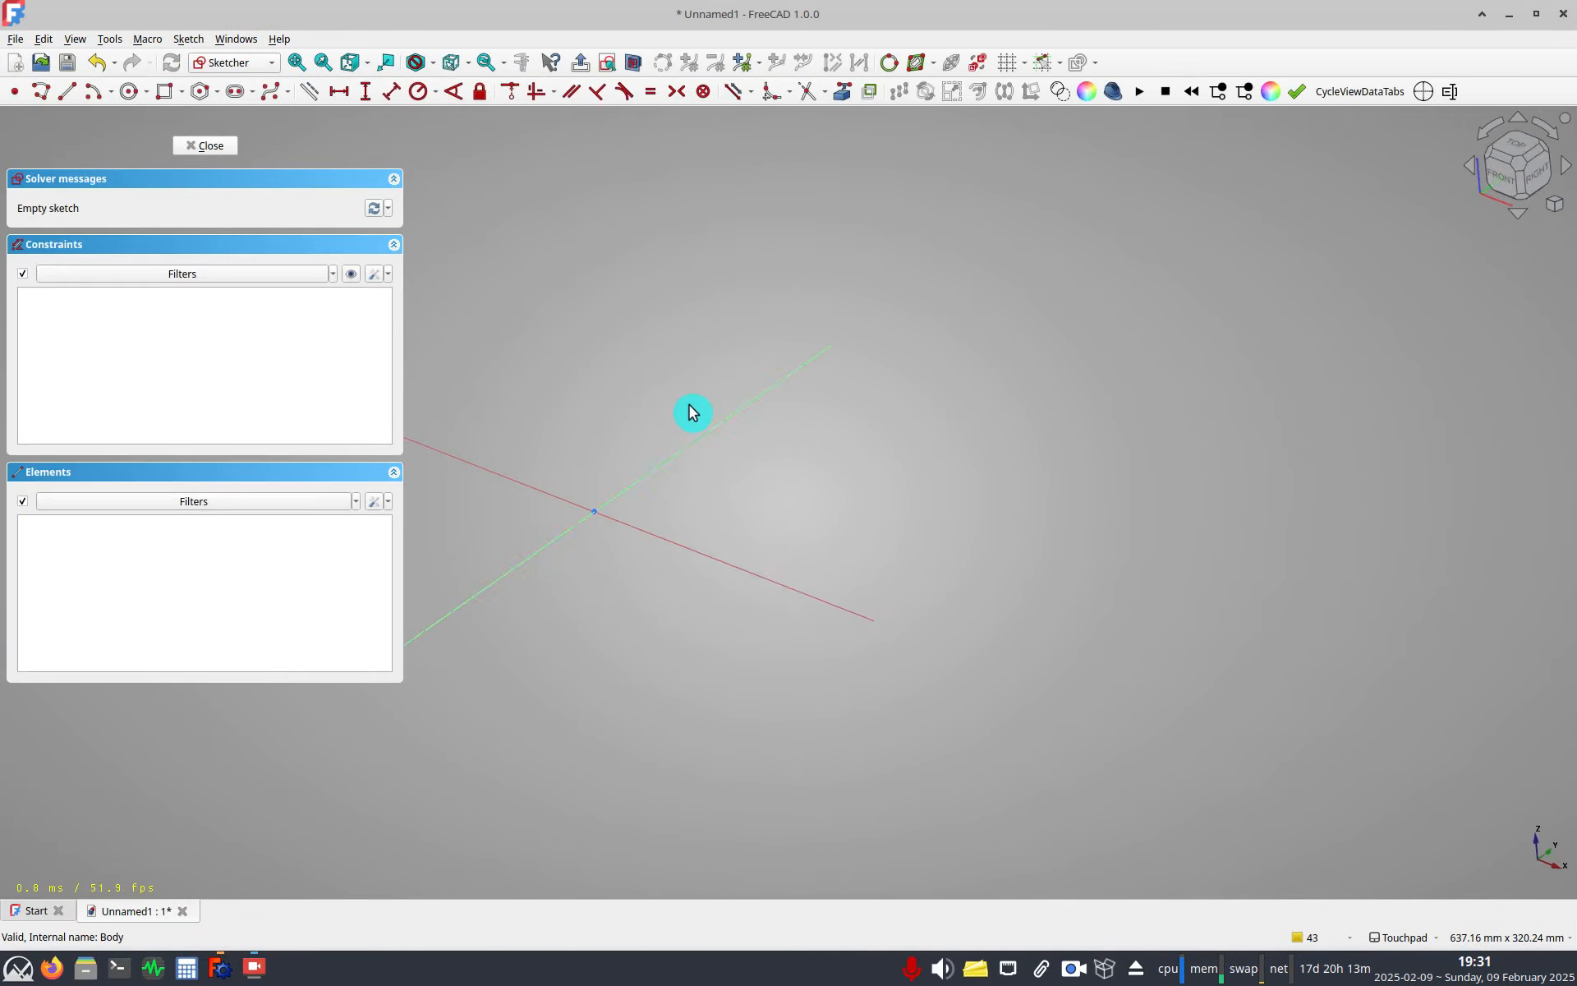
Draw a polyline from the origin: a horizontal segment, two tangent reverse arcs, and a slightly rising end line.
{"action": "middle_click_drag", "start_coordinate": [596, 390], "coordinate": [836, 422], "text": "shift"}
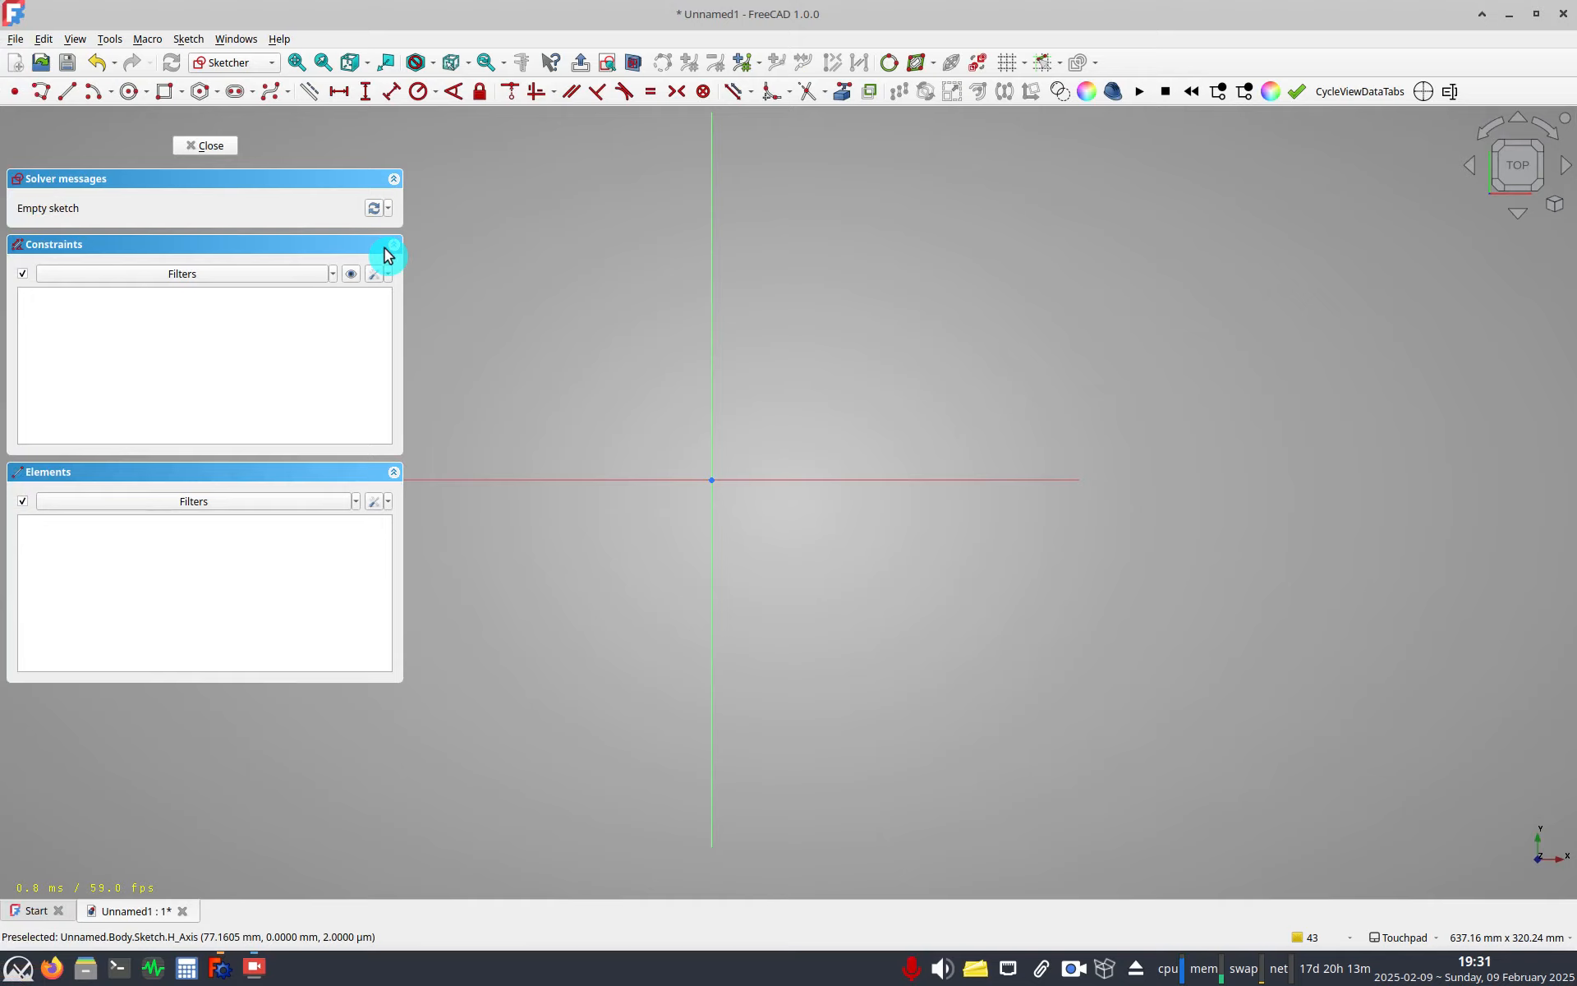
{"action": "left_click", "coordinate": [41, 92]}
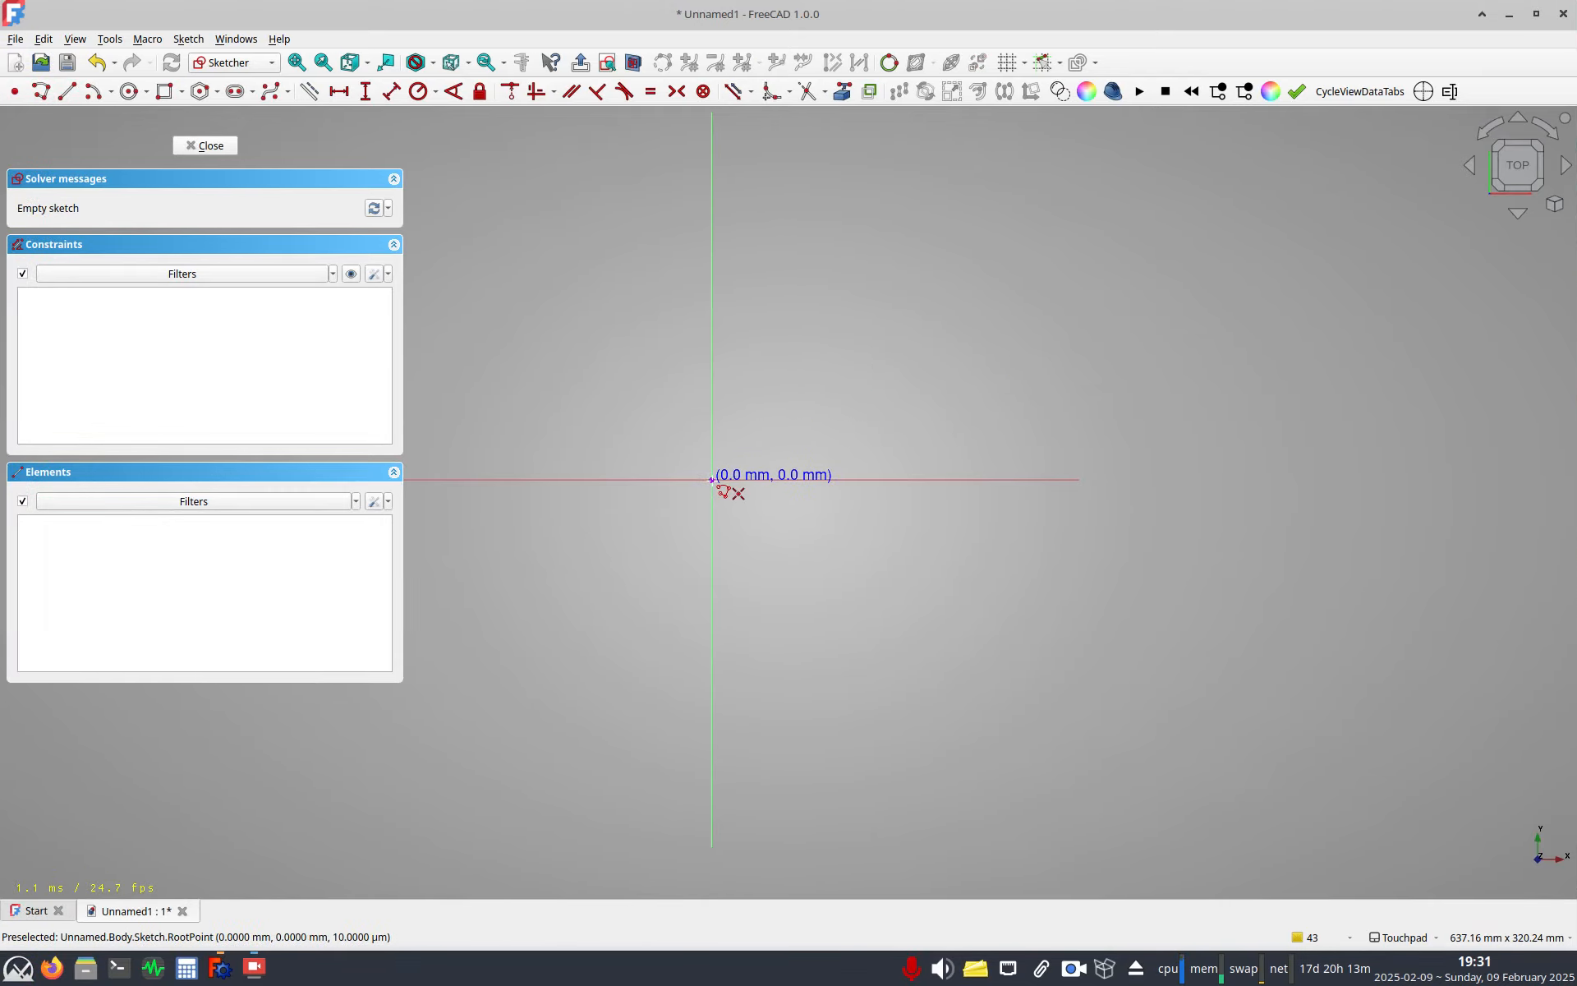
{"action": "left_click", "coordinate": [711, 480]}
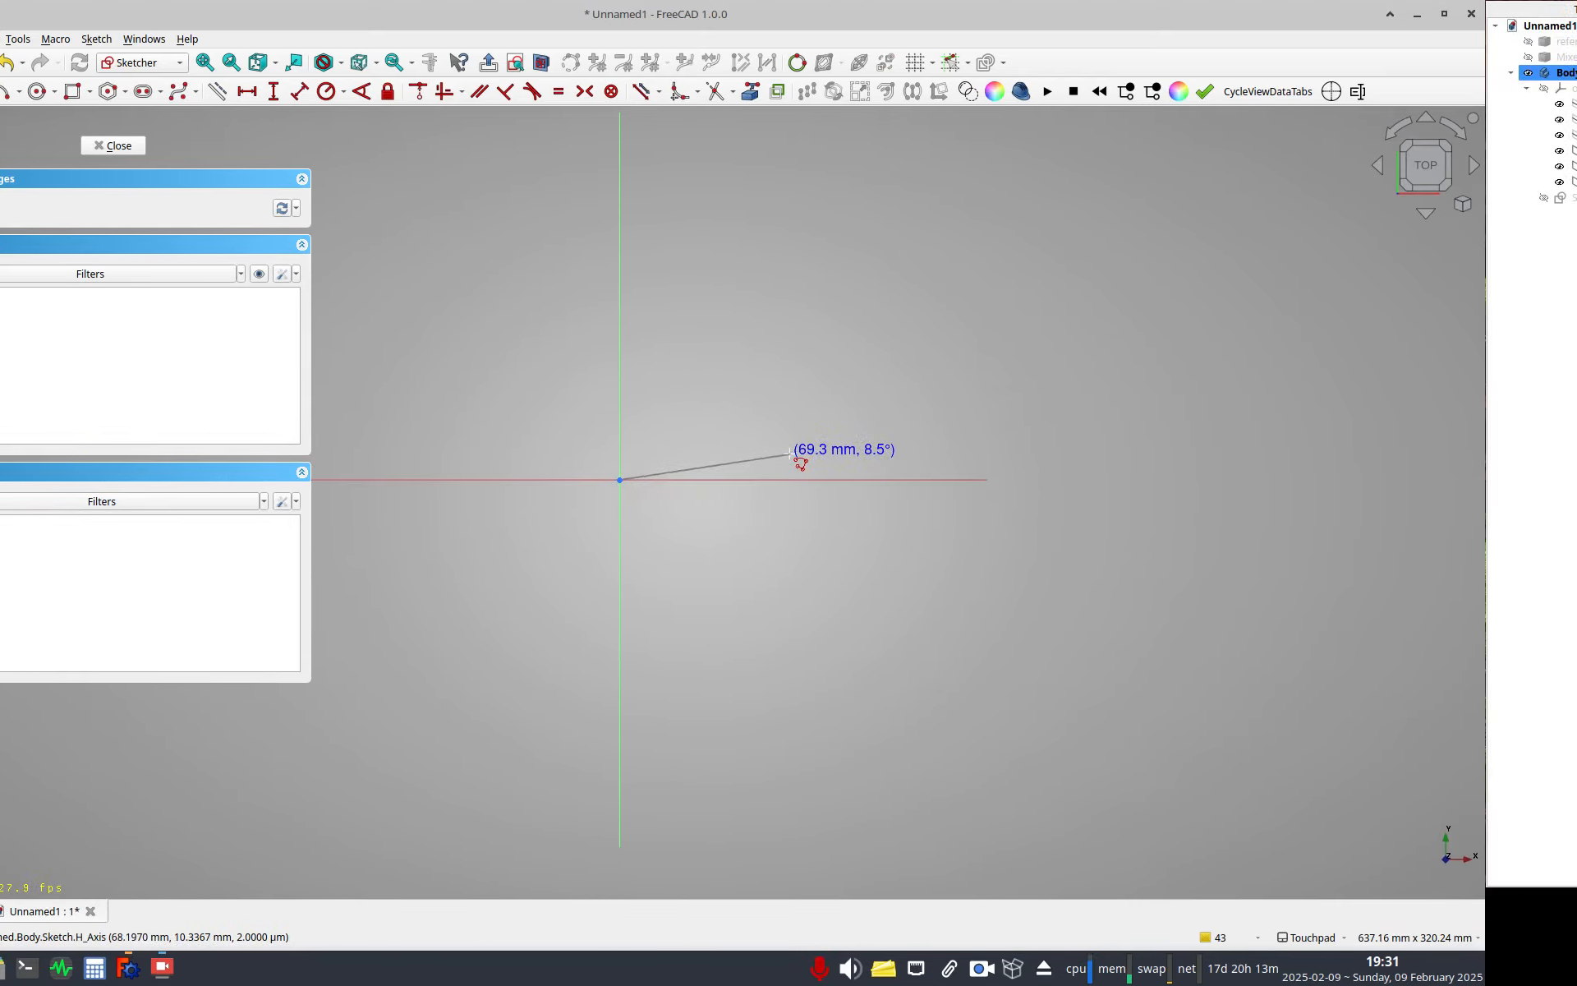
{"action": "left_click", "coordinate": [789, 476]}
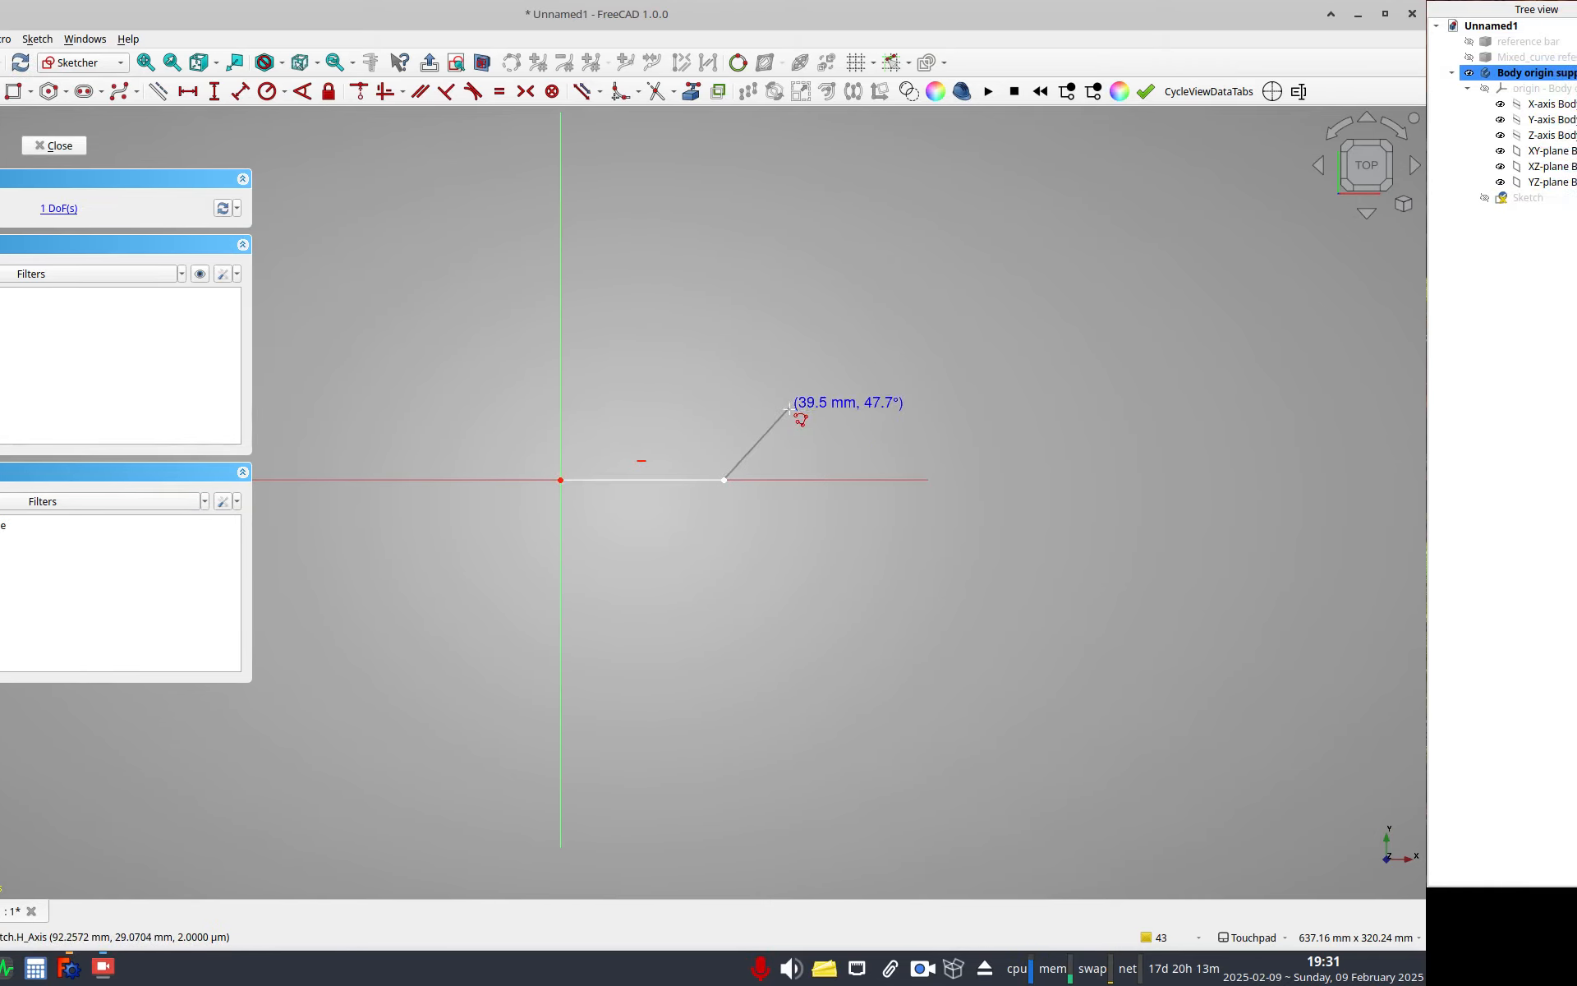
{"action": "key", "text": "m"}
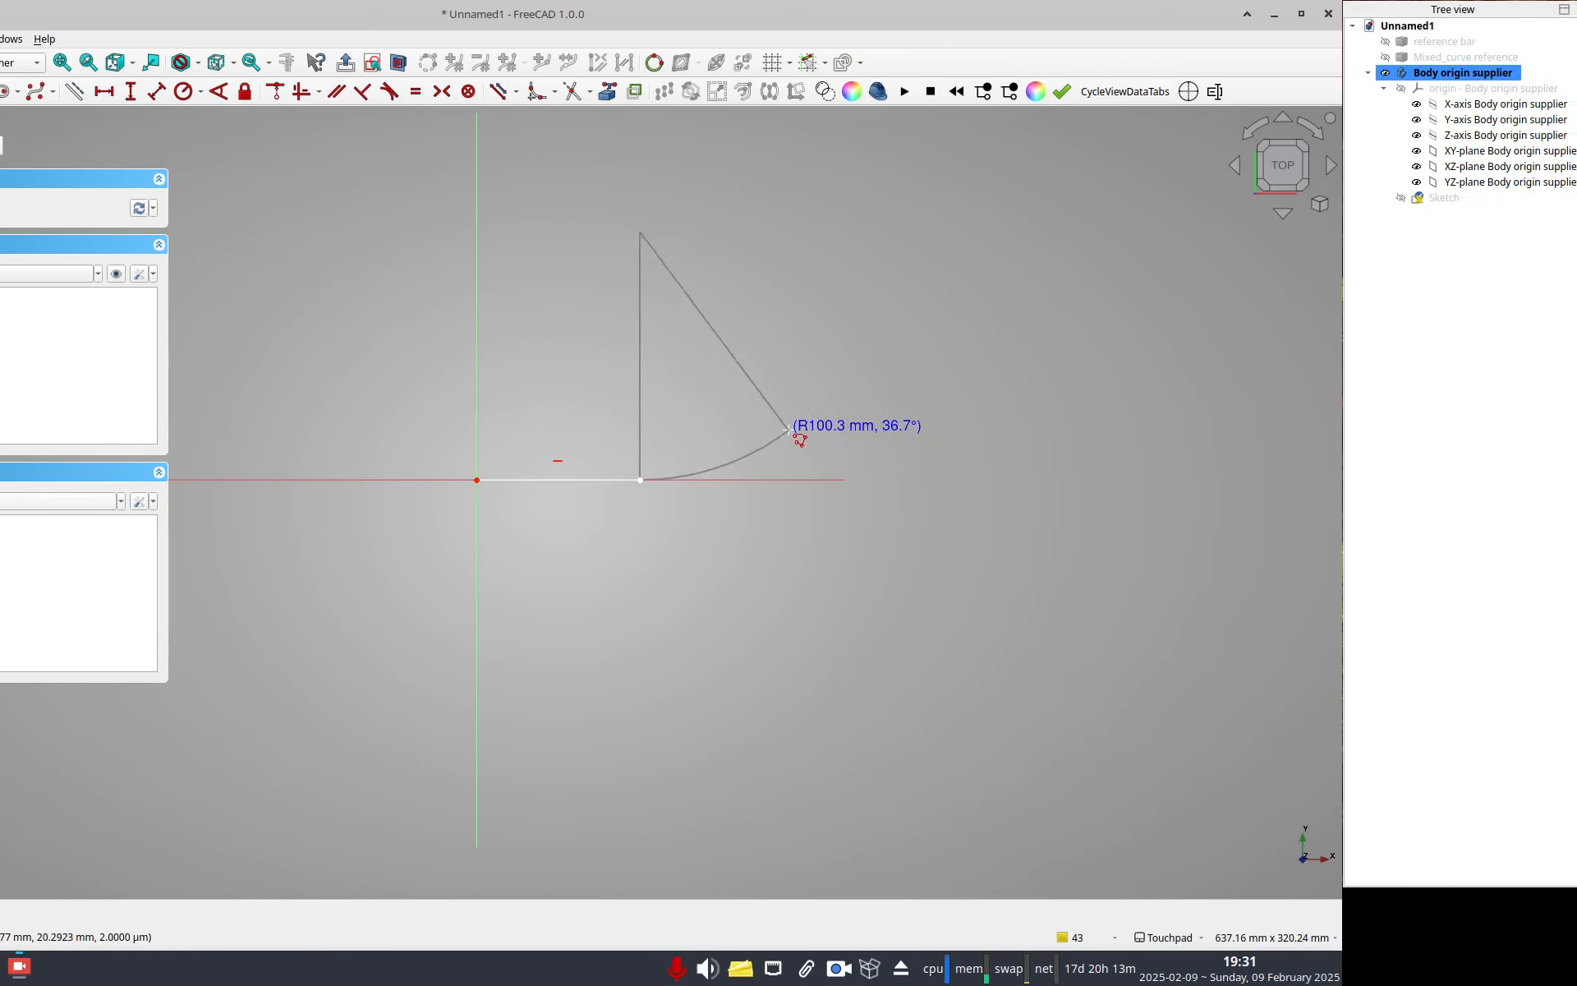
{"action": "left_click", "coordinate": [788, 430]}
{"action": "key", "text": "m"}
{"action": "key", "text": "m"}
{"action": "key", "text": "m"}
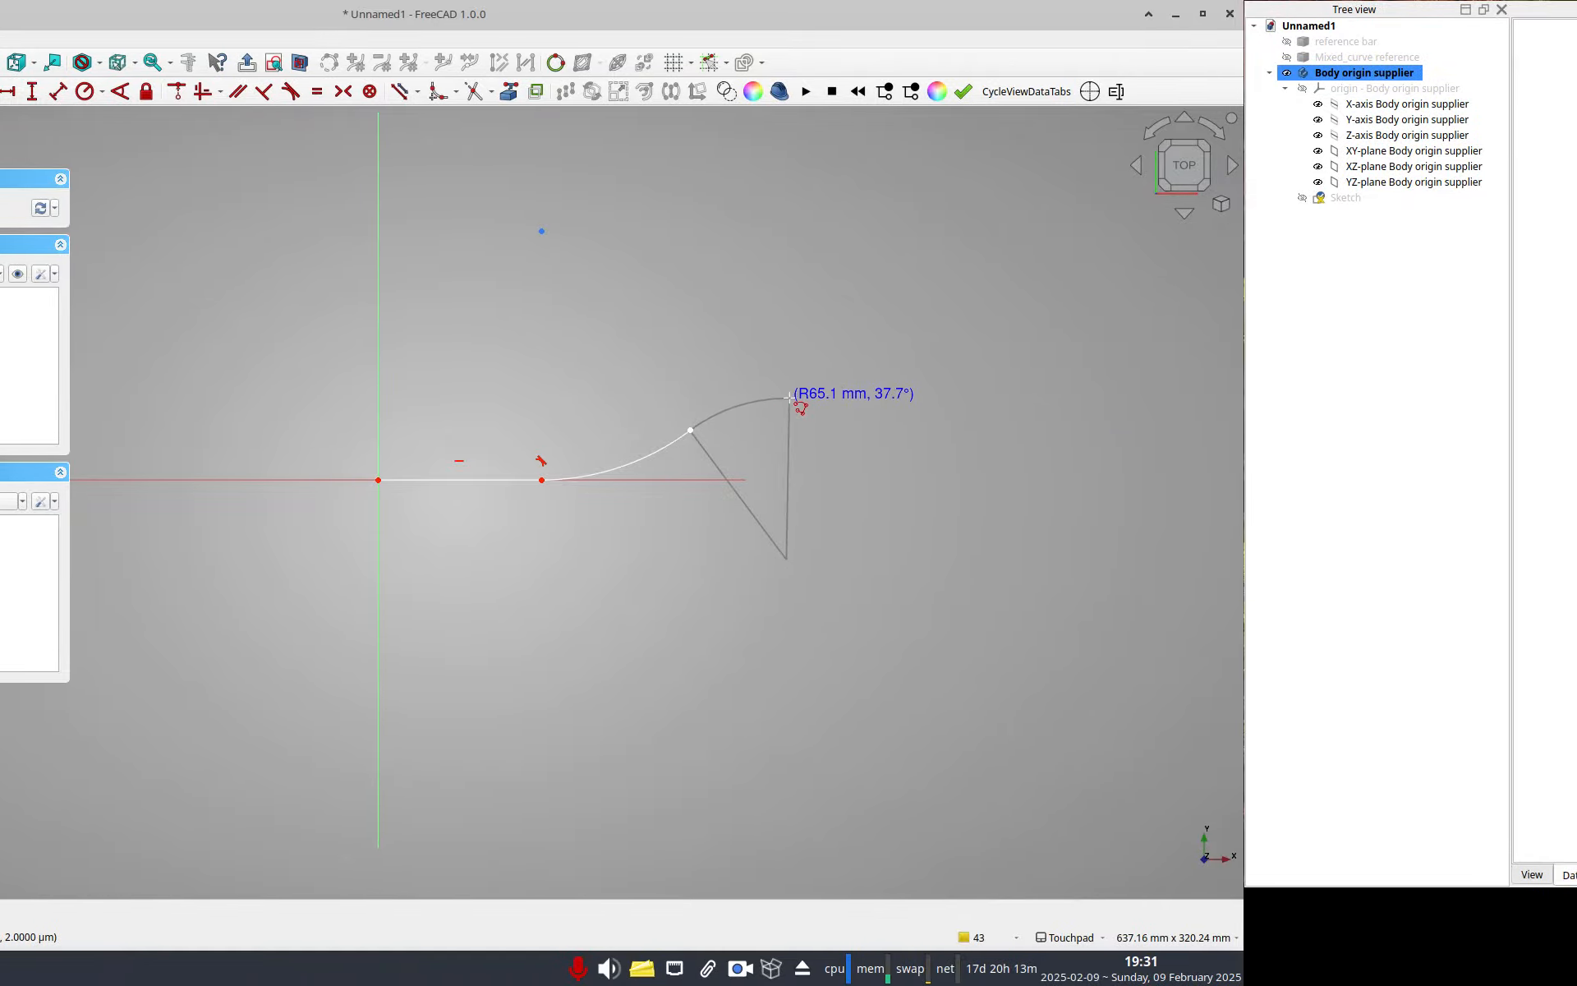
{"action": "left_click", "coordinate": [888, 398]}
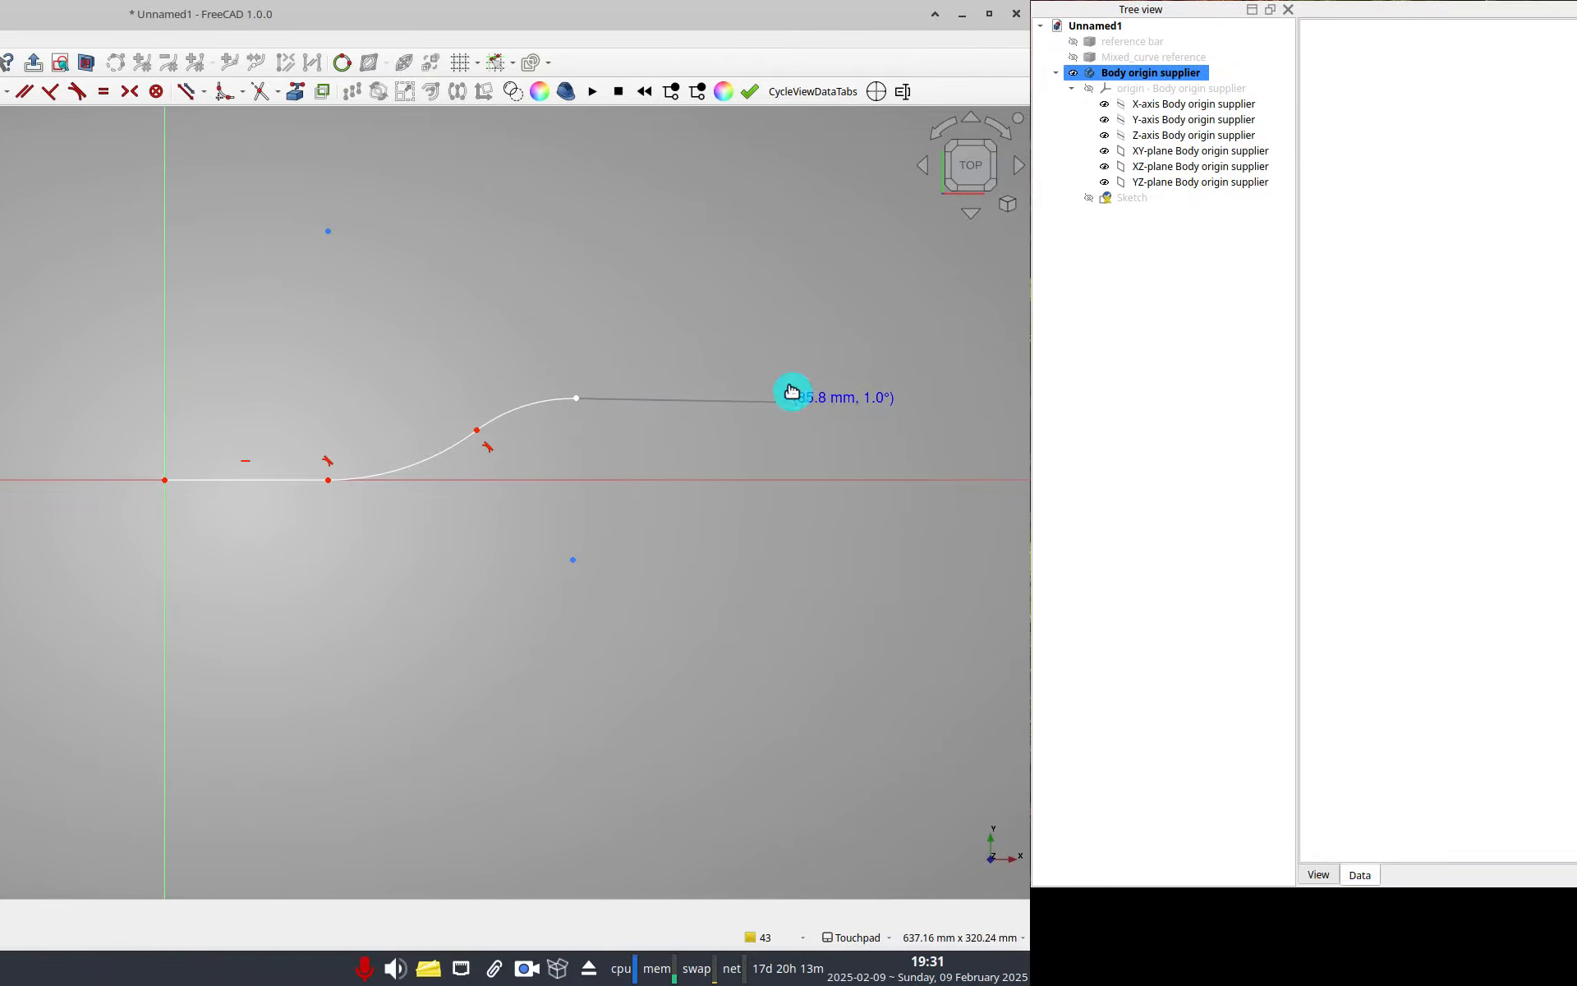
{"action": "left_click", "coordinate": [789, 388]}
{"action": "key", "text": "Escape"}
{"action": "key", "text": "Escape"}
Constrain the polyline end point's horizontal distance from the origin to 325 mm, named OverallLength.
{"action": "left_click_drag", "start_coordinate": [791, 404], "coordinate": [856, 370]}
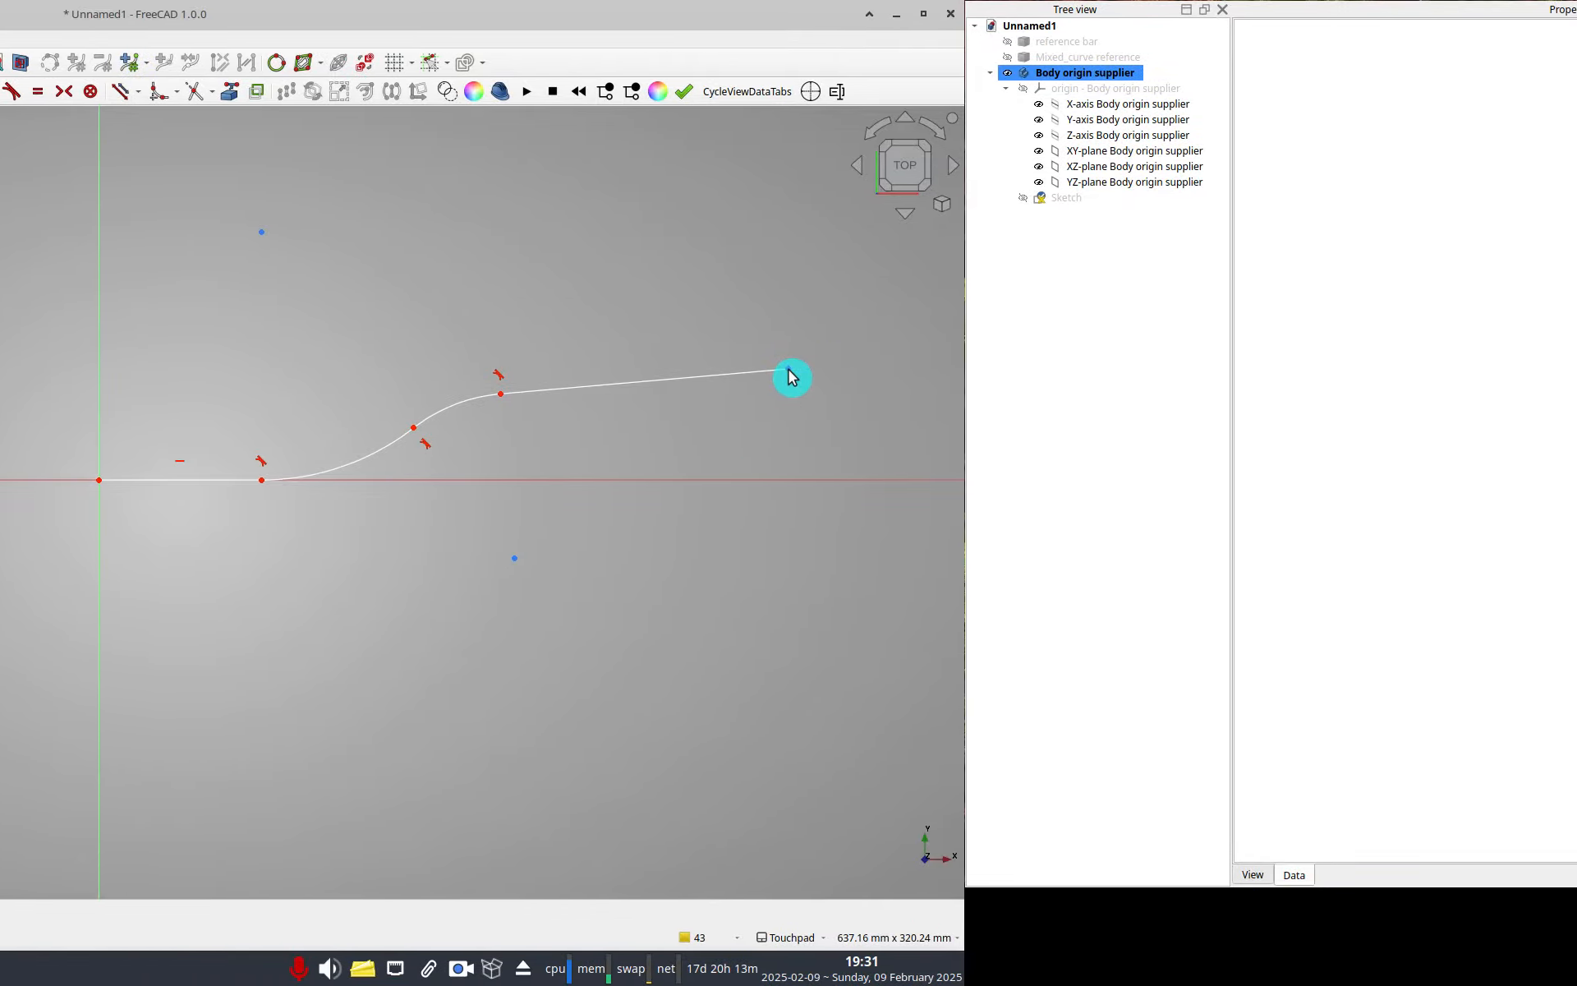
{"action": "left_click", "coordinate": [788, 370]}
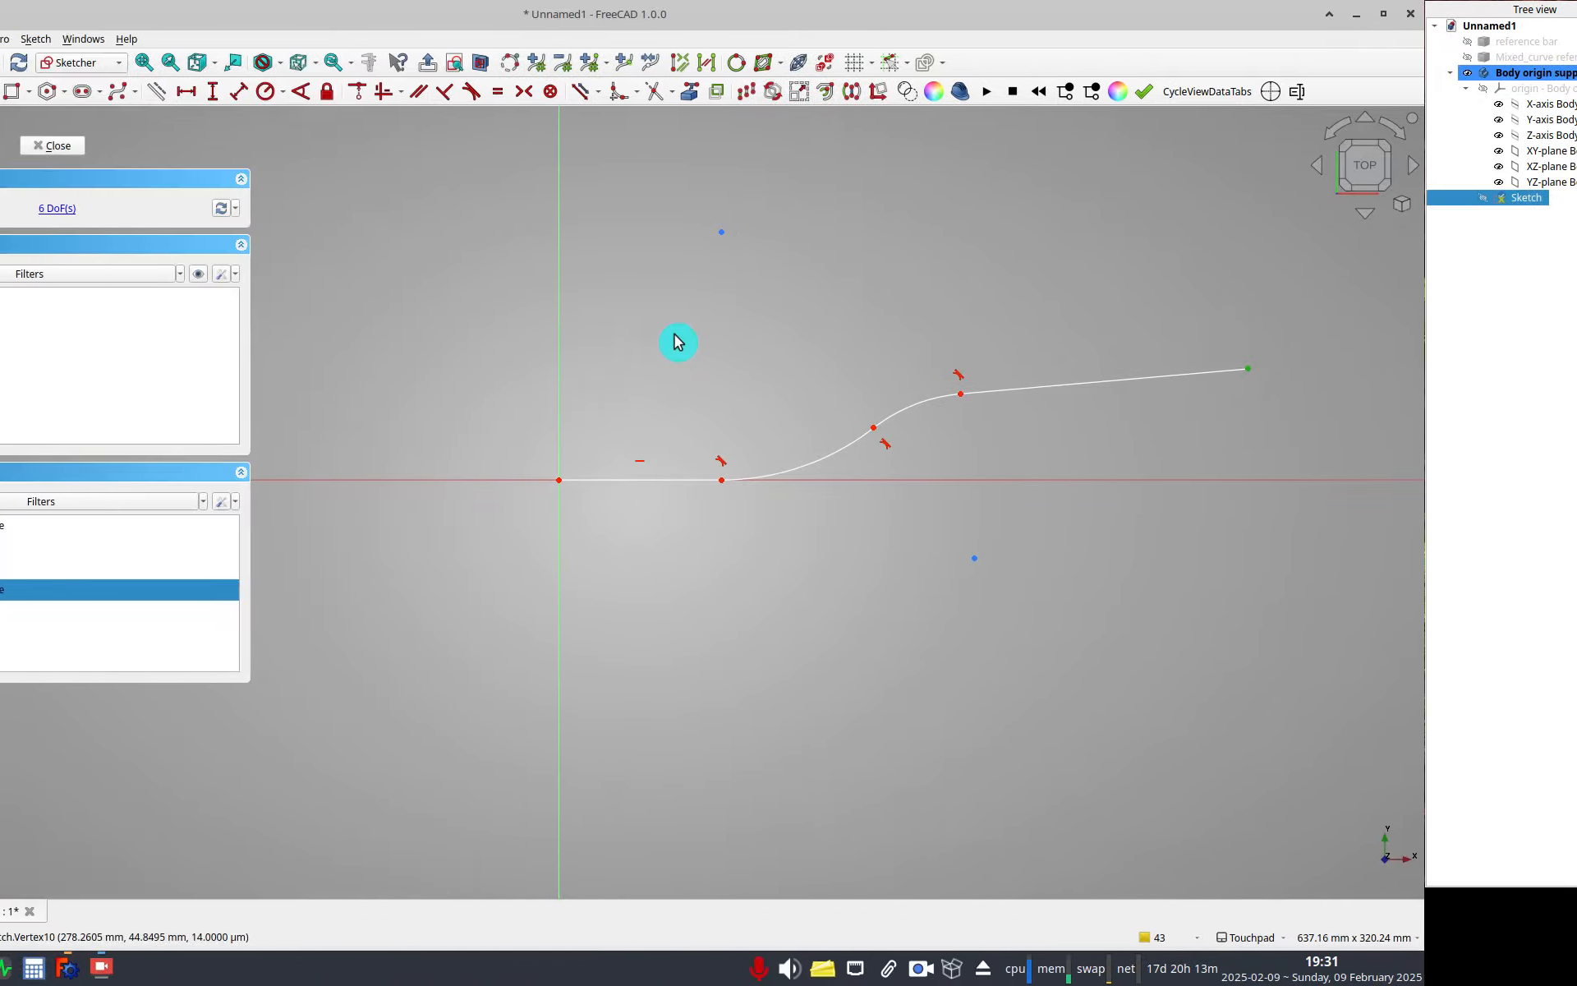
{"action": "left_click", "coordinate": [340, 93]}
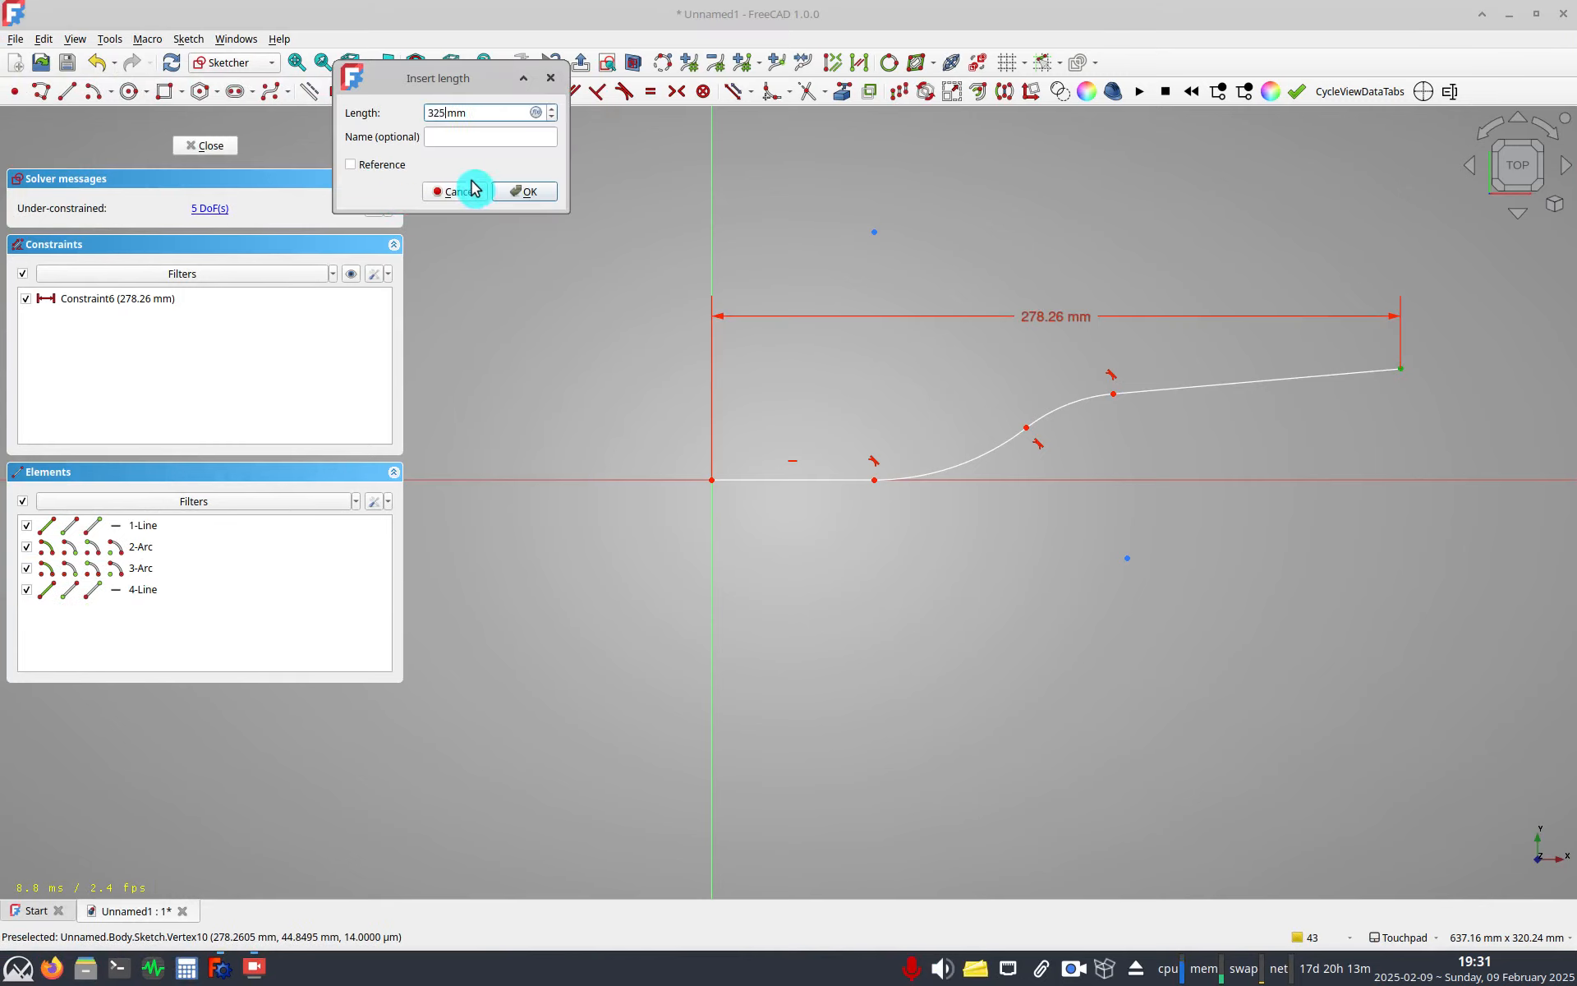
{"action": "type", "text": "OverallLength"}
{"action": "key", "text": "Return"}
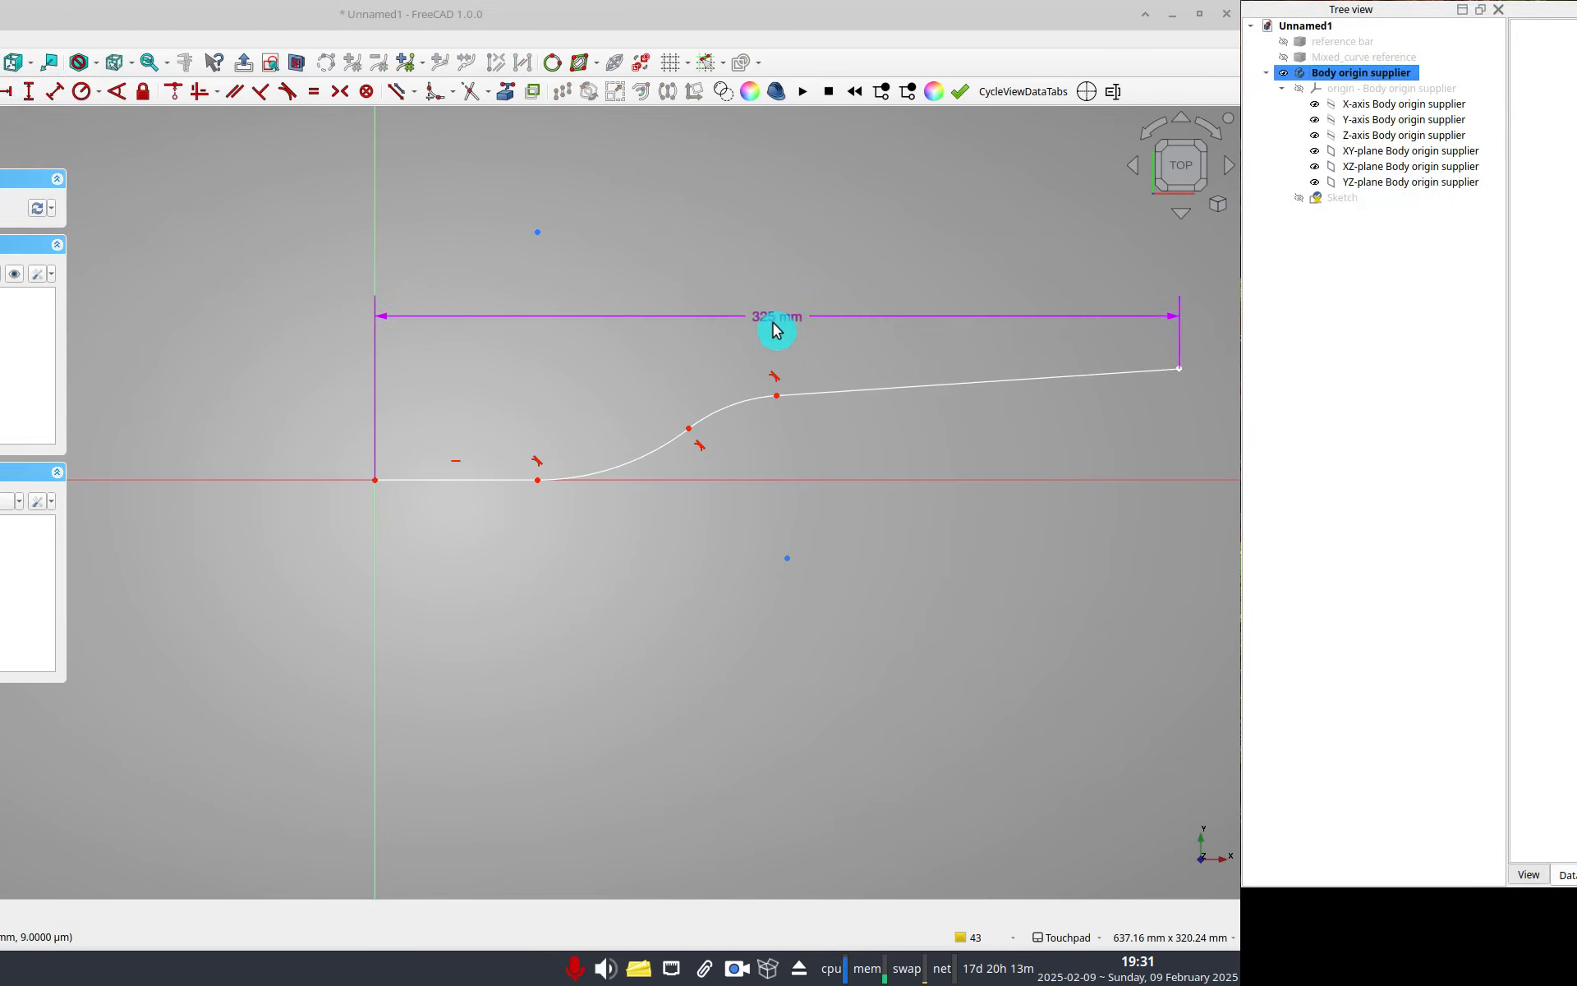
Constrain the first straight segment's horizontal length to 70 mm, named FirstLength.
{"action": "left_click_drag", "start_coordinate": [791, 241], "coordinate": [791, 230]}
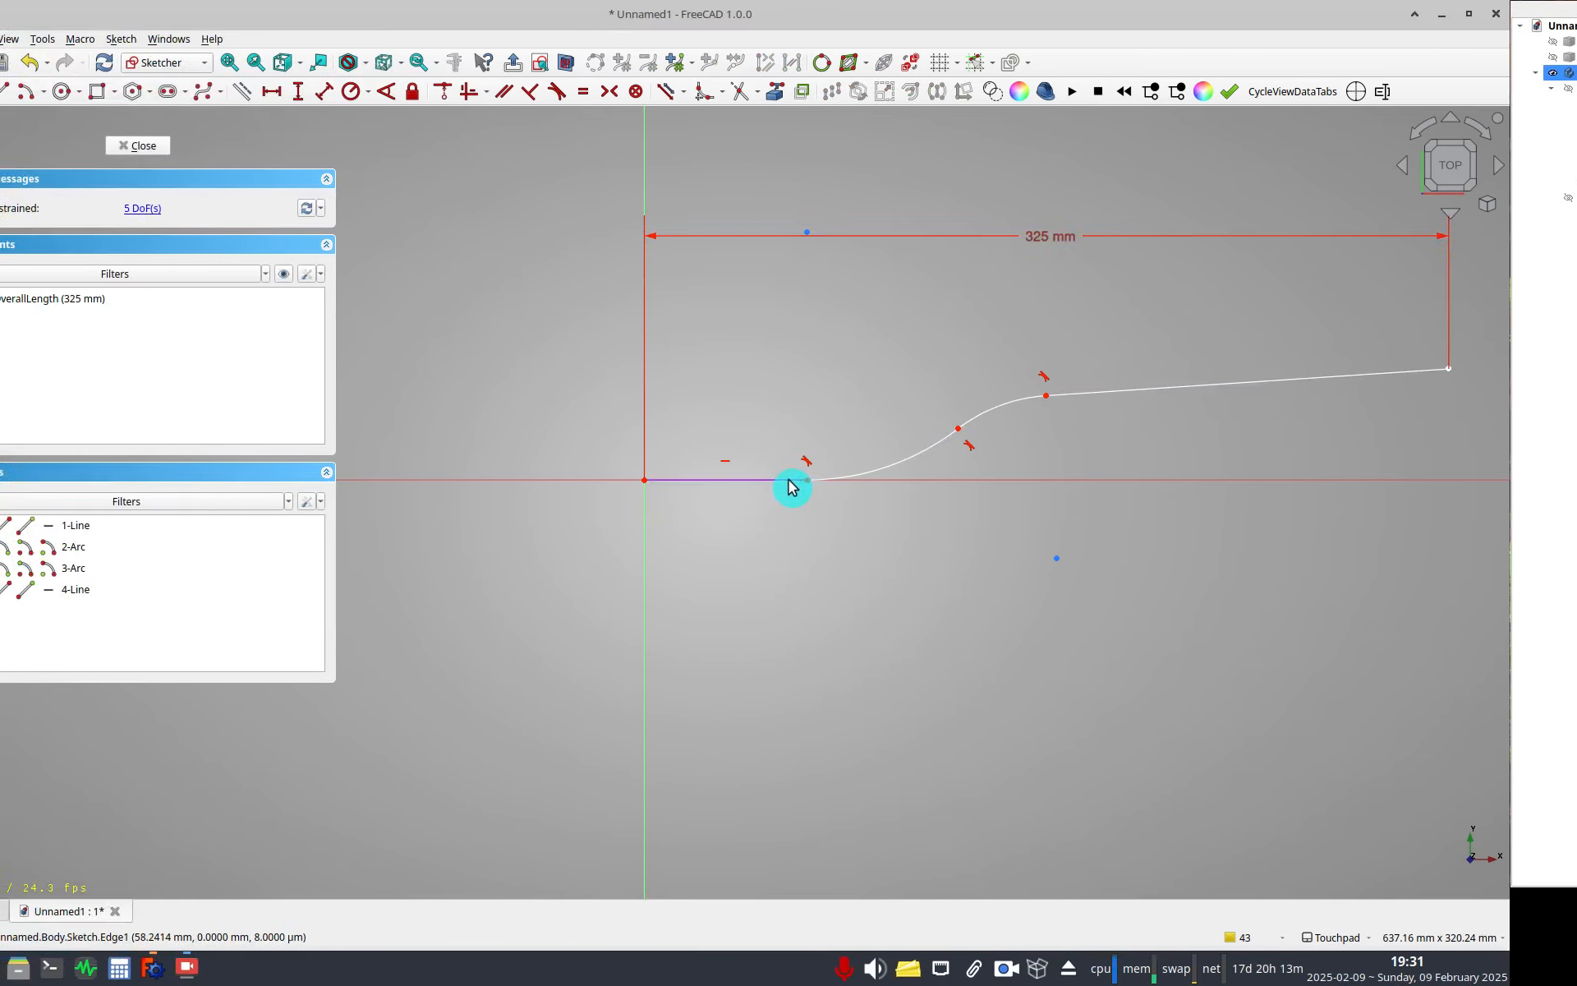
{"action": "left_click", "coordinate": [525, 481]}
{"action": "left_click", "coordinate": [338, 91]}
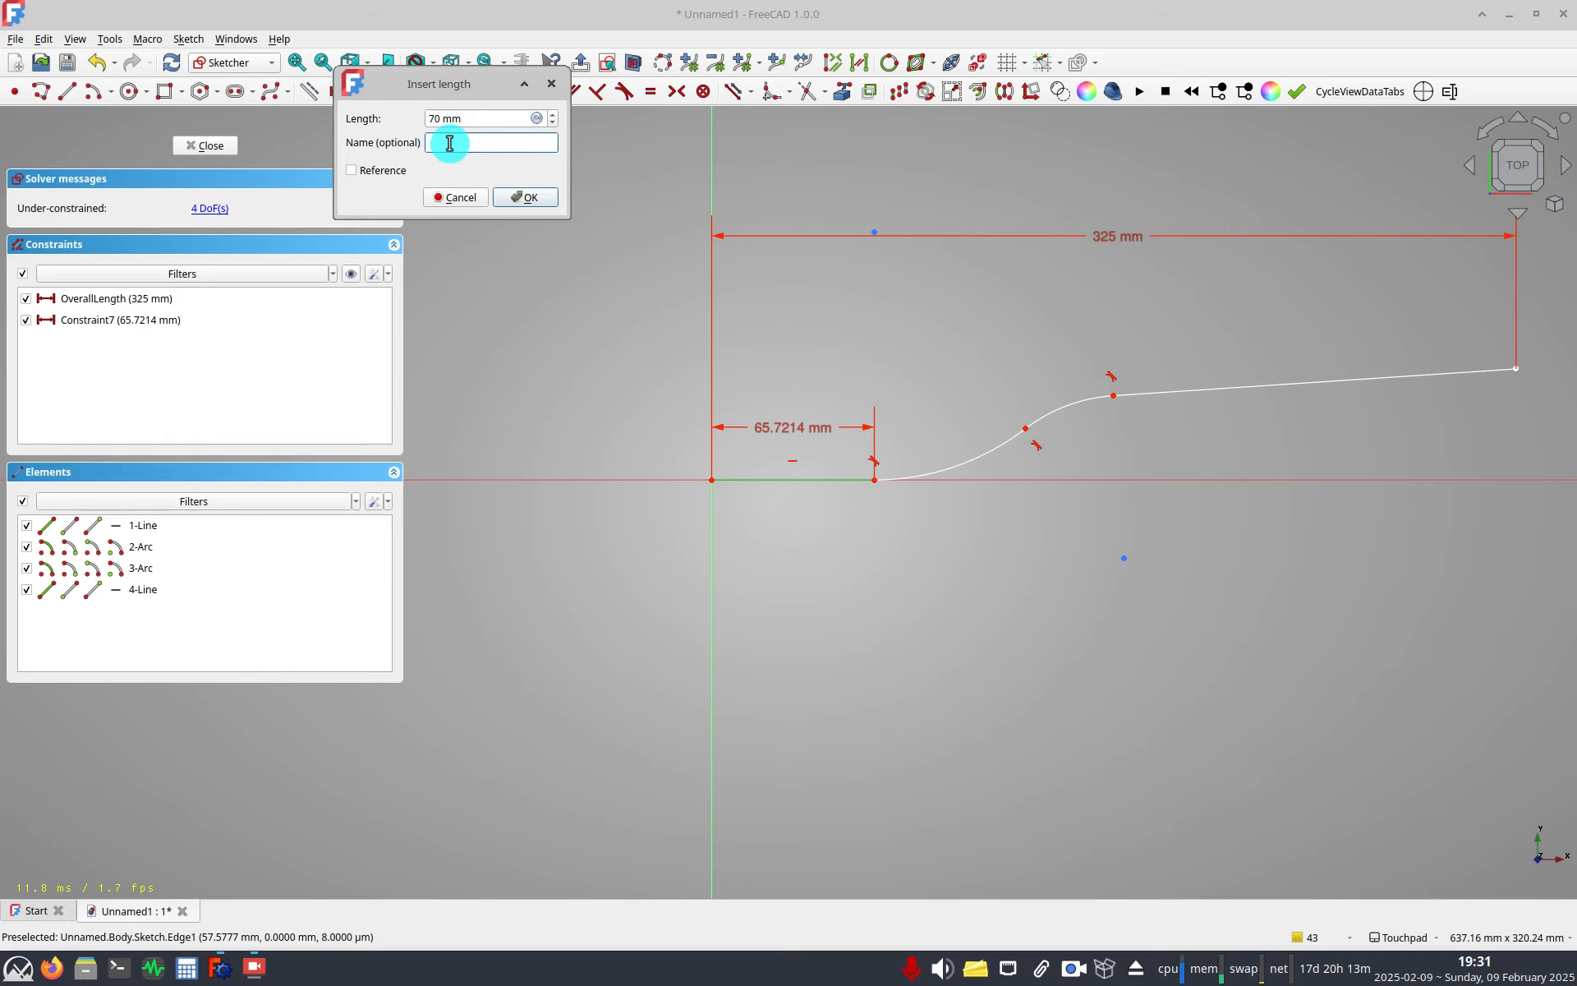
{"action": "left_click", "coordinate": [449, 143]}
{"action": "type", "text": "FirstLength"}
{"action": "key", "text": "Return"}
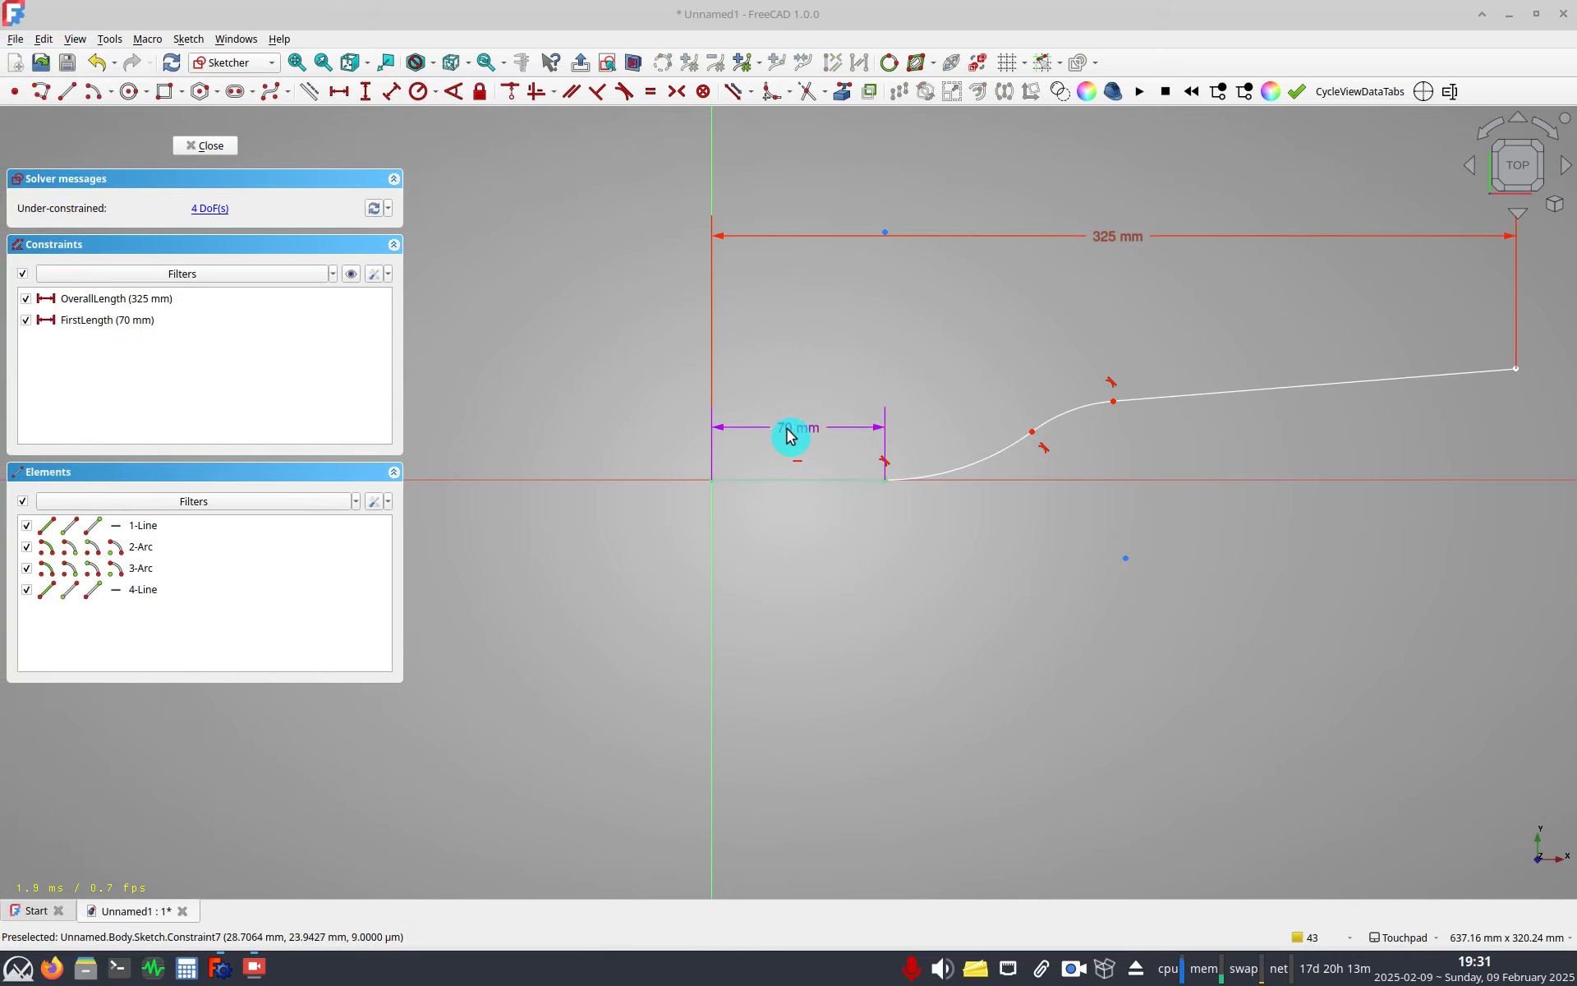
Make the two arcs of the polyline equal with an Equal constraint.
{"action": "left_click_drag", "start_coordinate": [790, 435], "coordinate": [793, 572]}
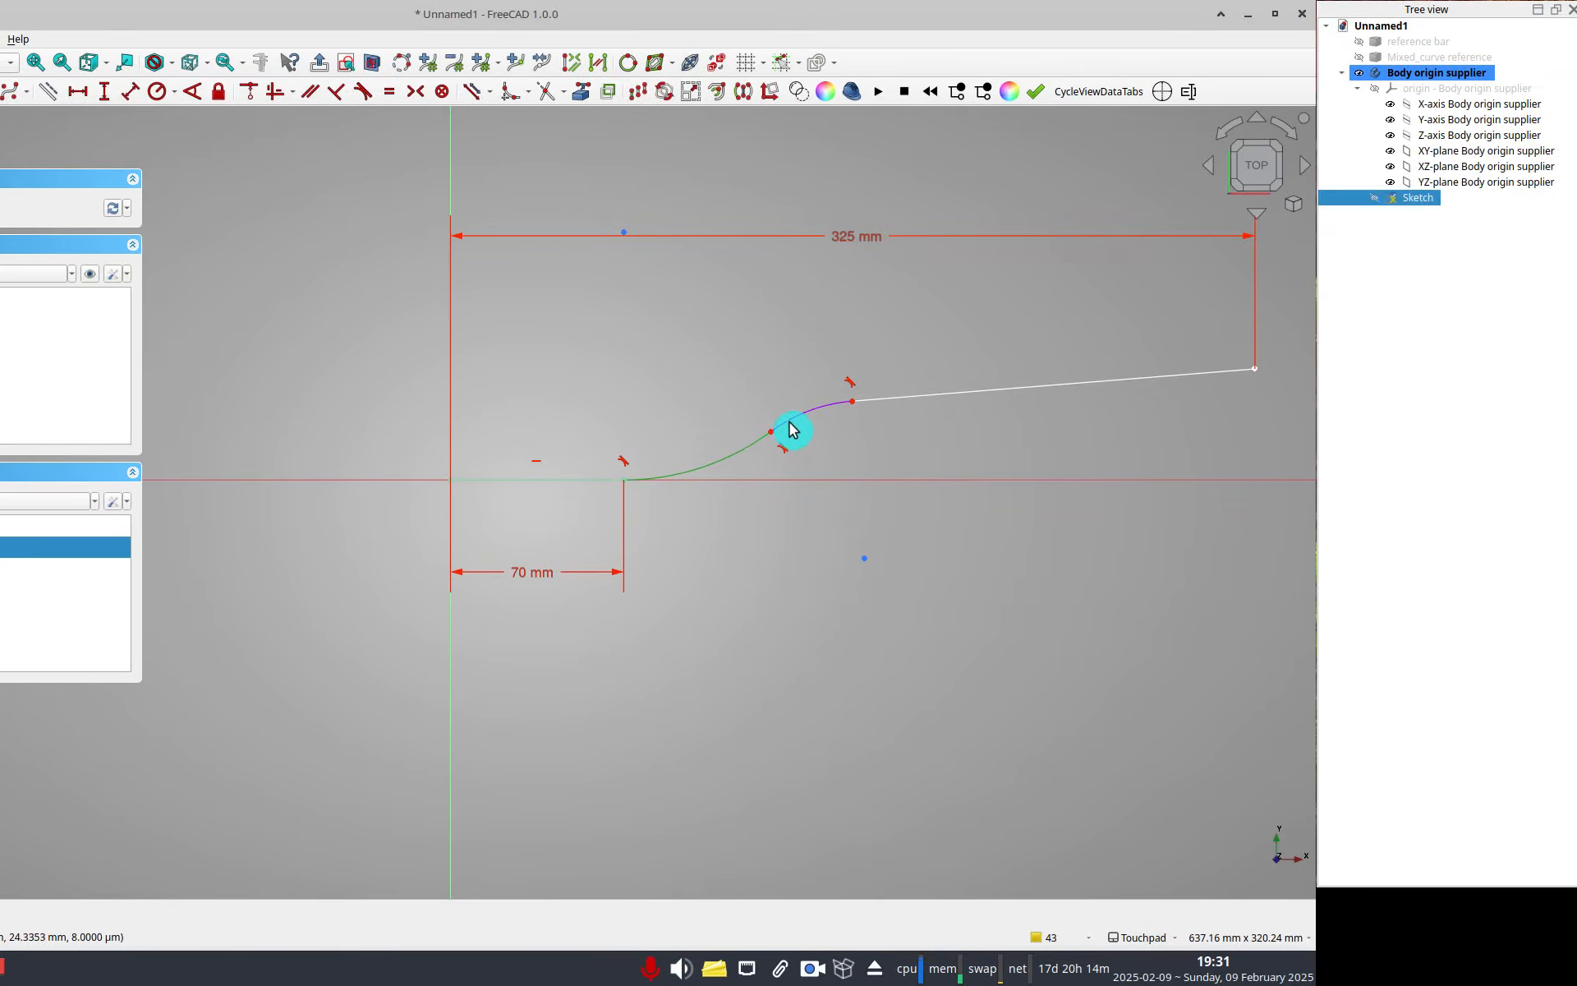
{"action": "left_click", "coordinate": [833, 419]}
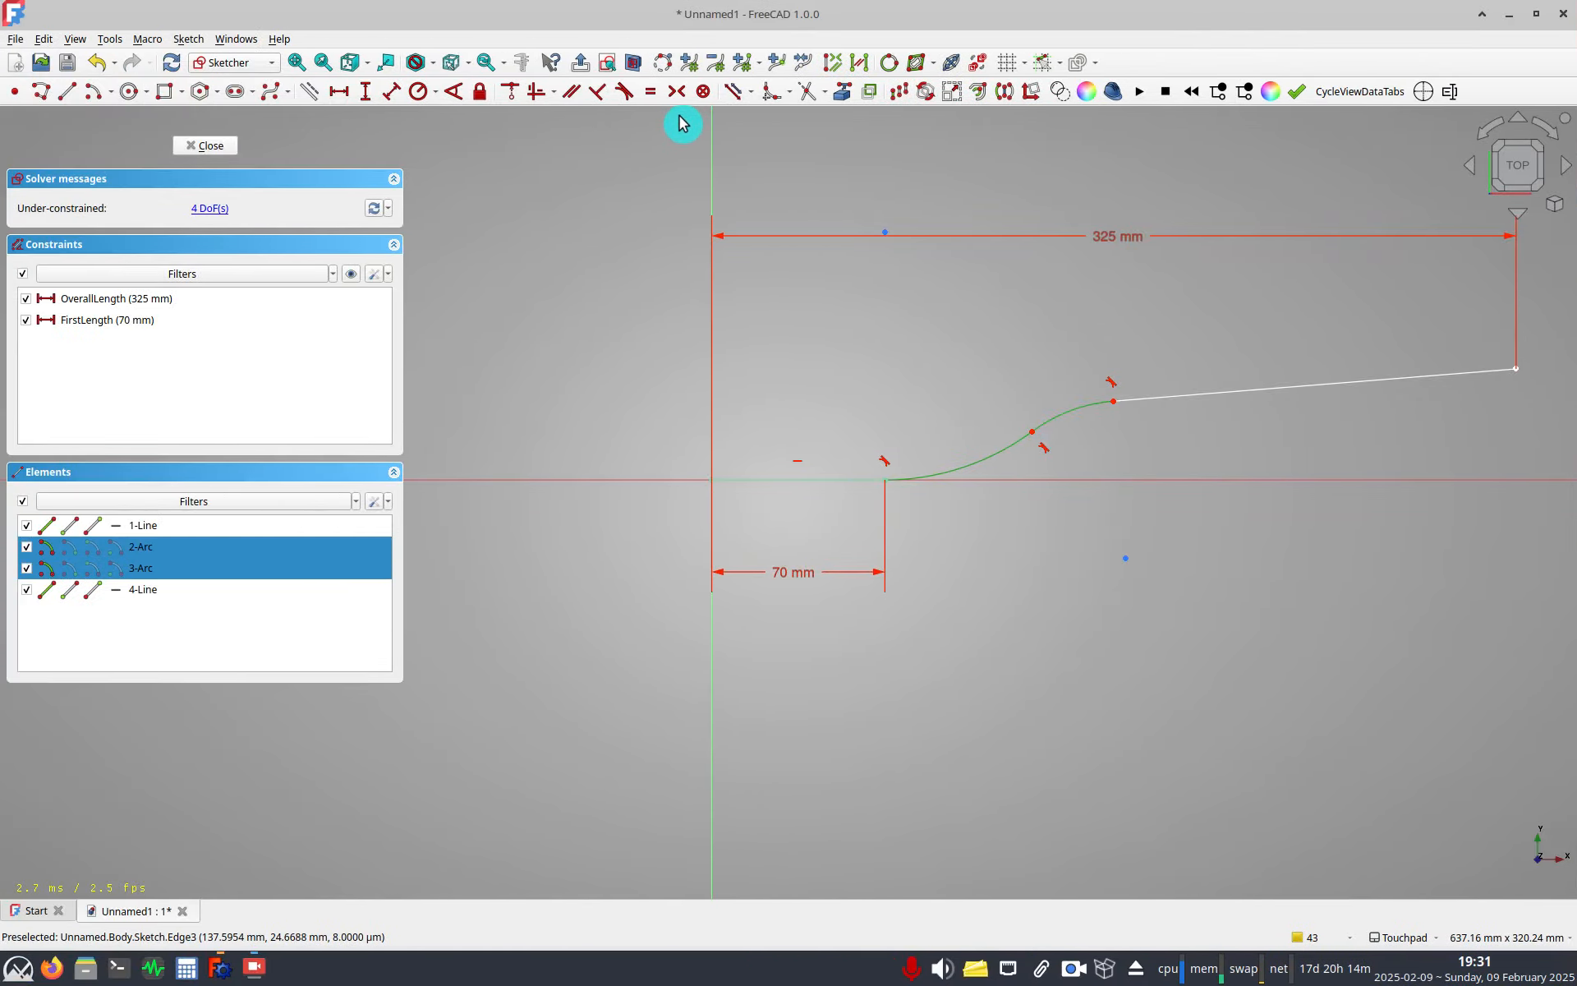
{"action": "left_click", "coordinate": [650, 92]}
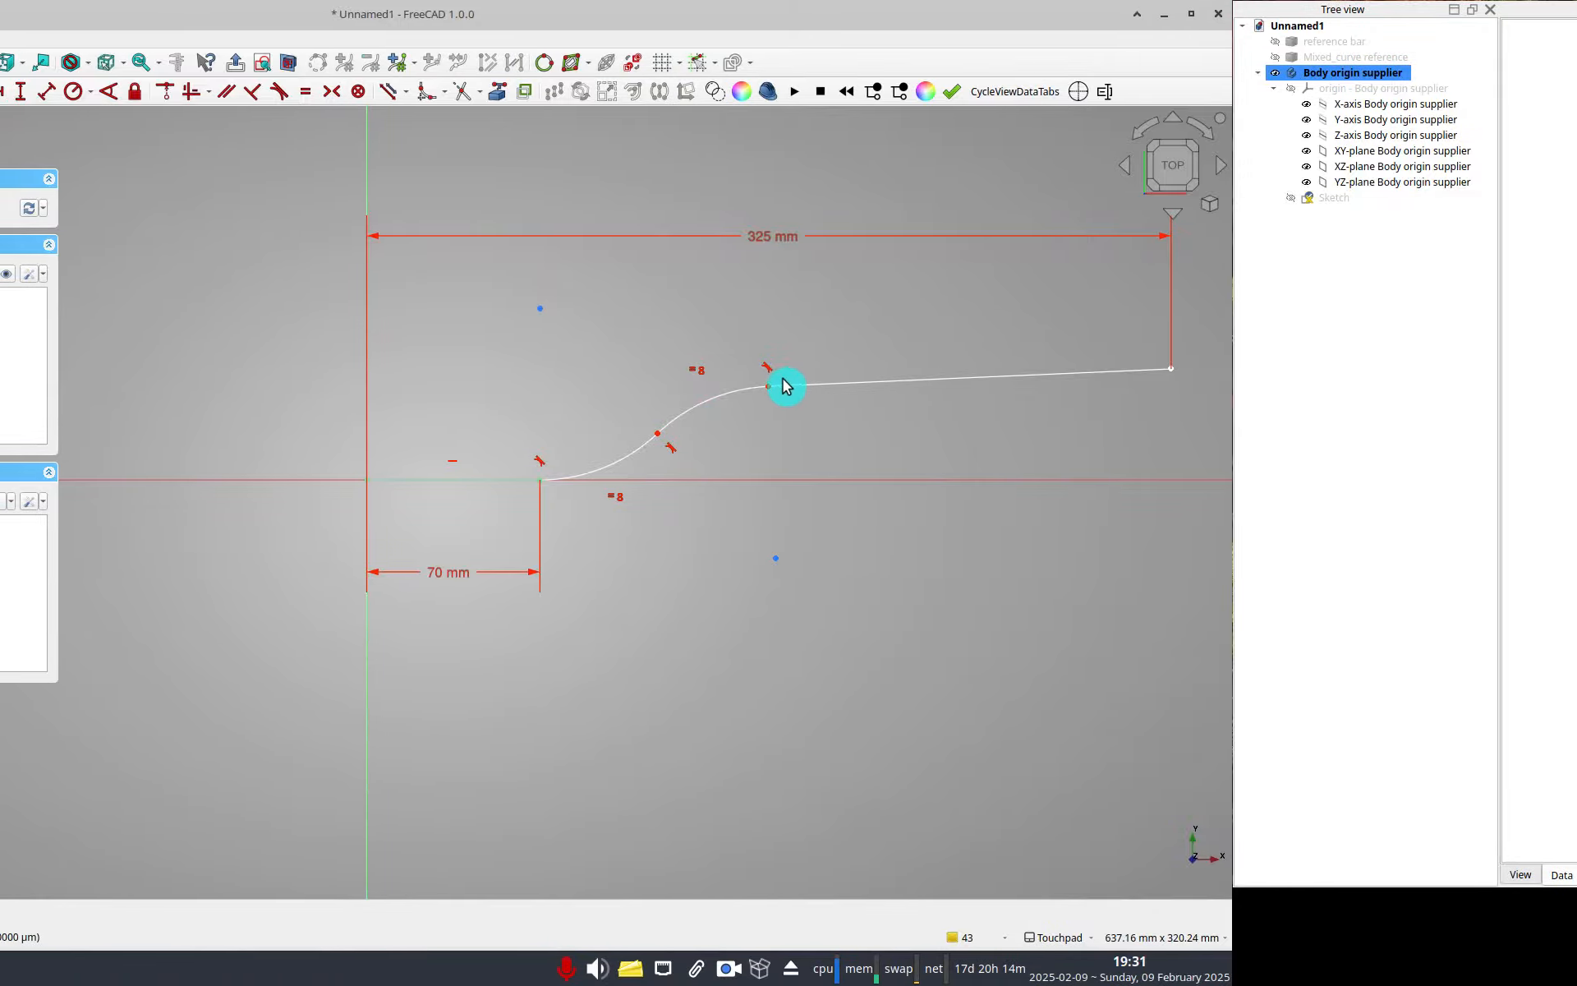
Constrain the angle between the first and last lines to 8°, named BackSweepAngle.
{"action": "left_click_drag", "start_coordinate": [768, 386], "coordinate": [788, 379]}
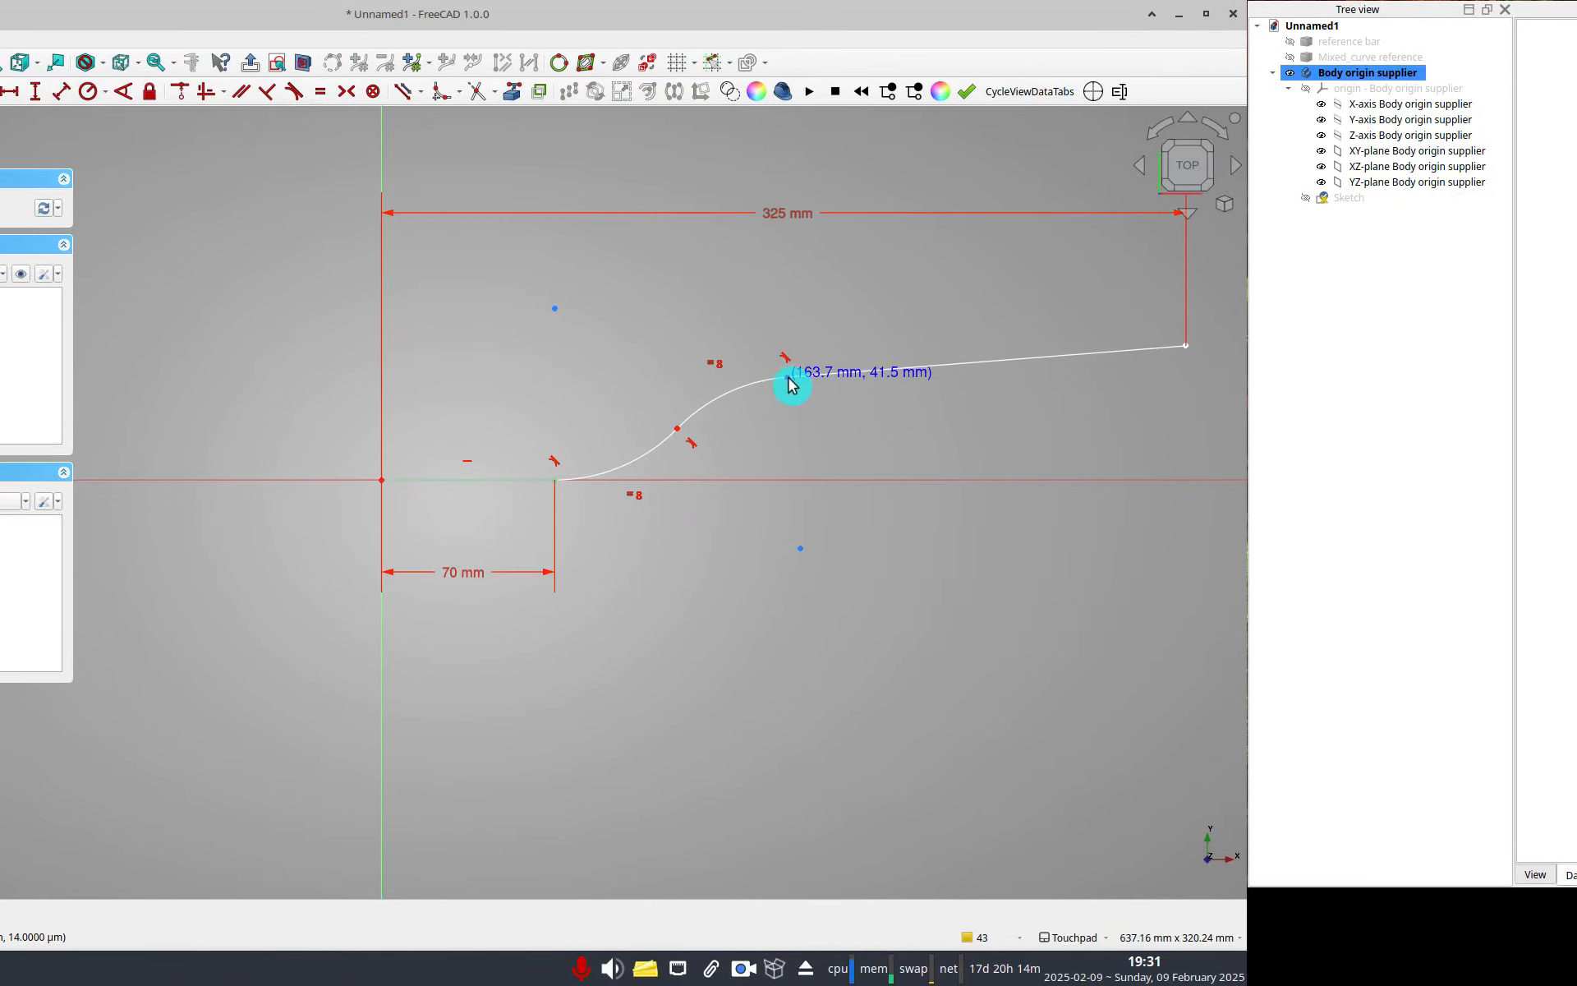
{"action": "left_click", "coordinate": [829, 374]}
{"action": "left_click", "coordinate": [458, 479]}
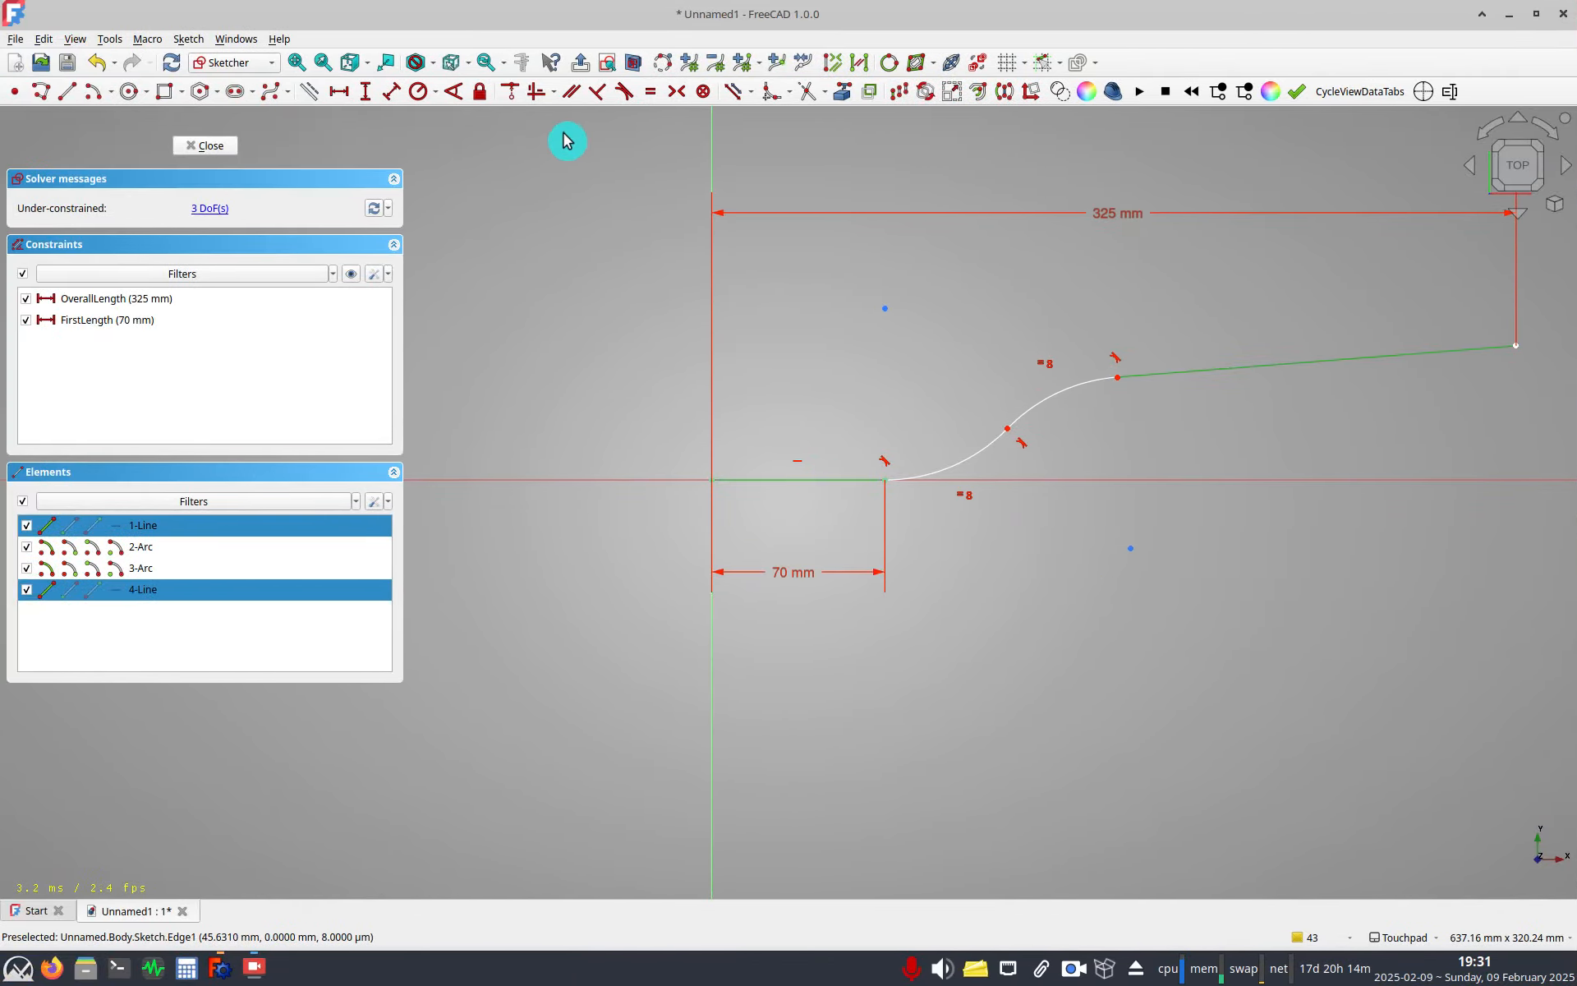
{"action": "left_click", "coordinate": [460, 94]}
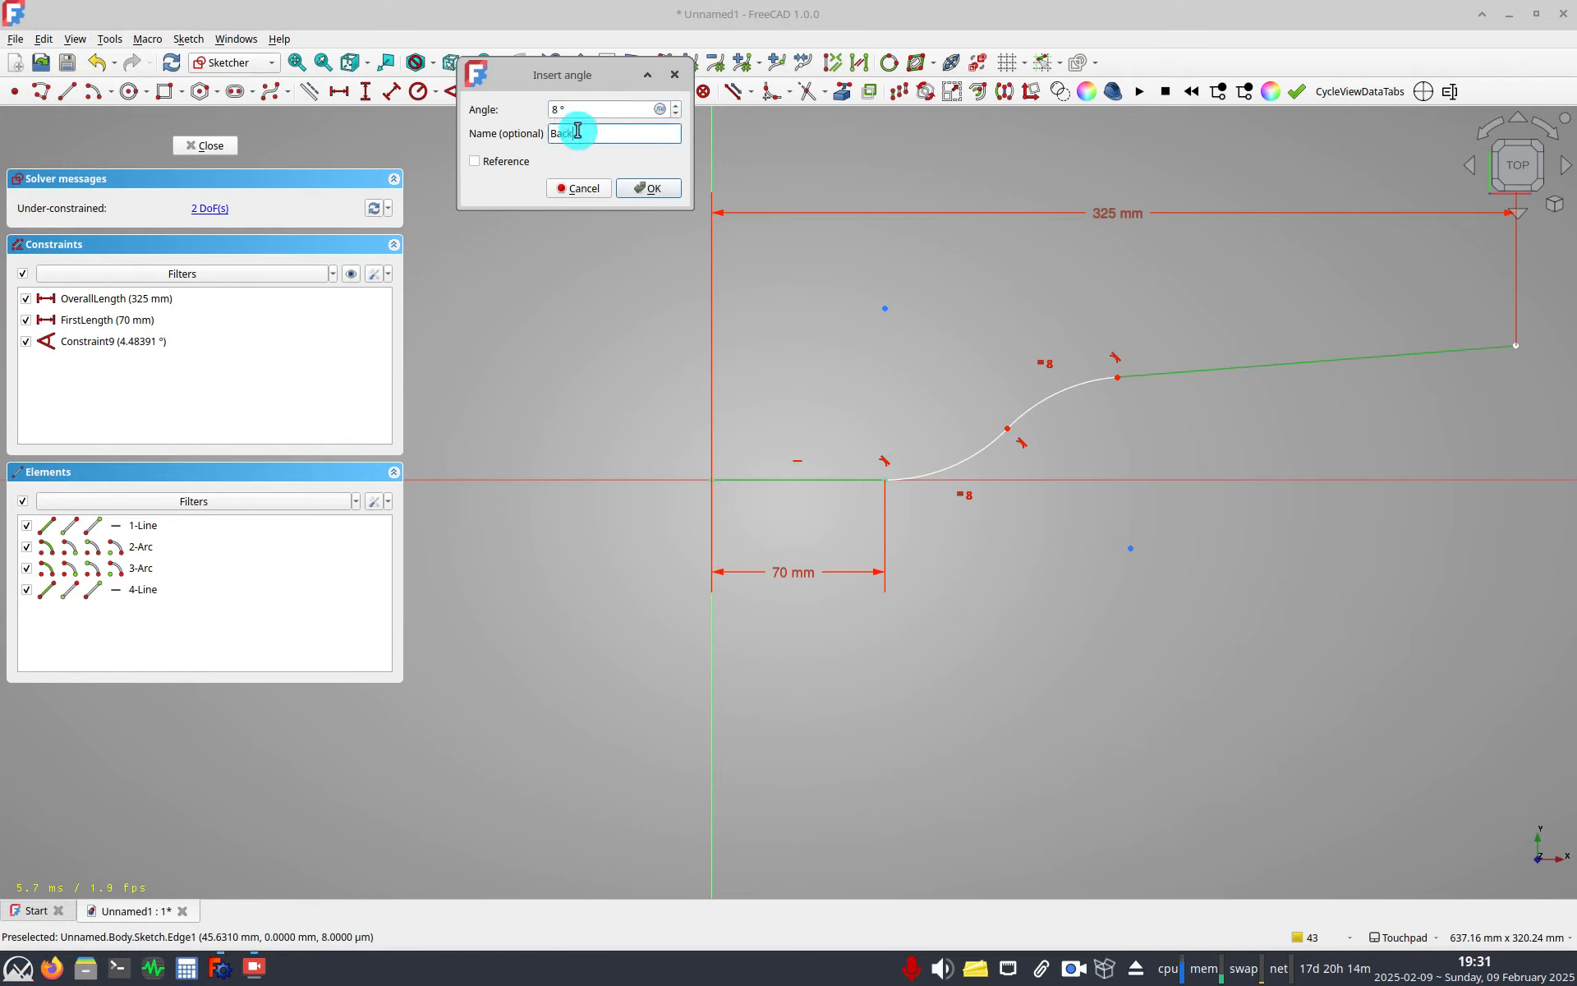
{"action": "left_click", "coordinate": [577, 130]}
{"action": "type", "text": "BackSweepAngle"}
{"action": "key", "text": "Return"}
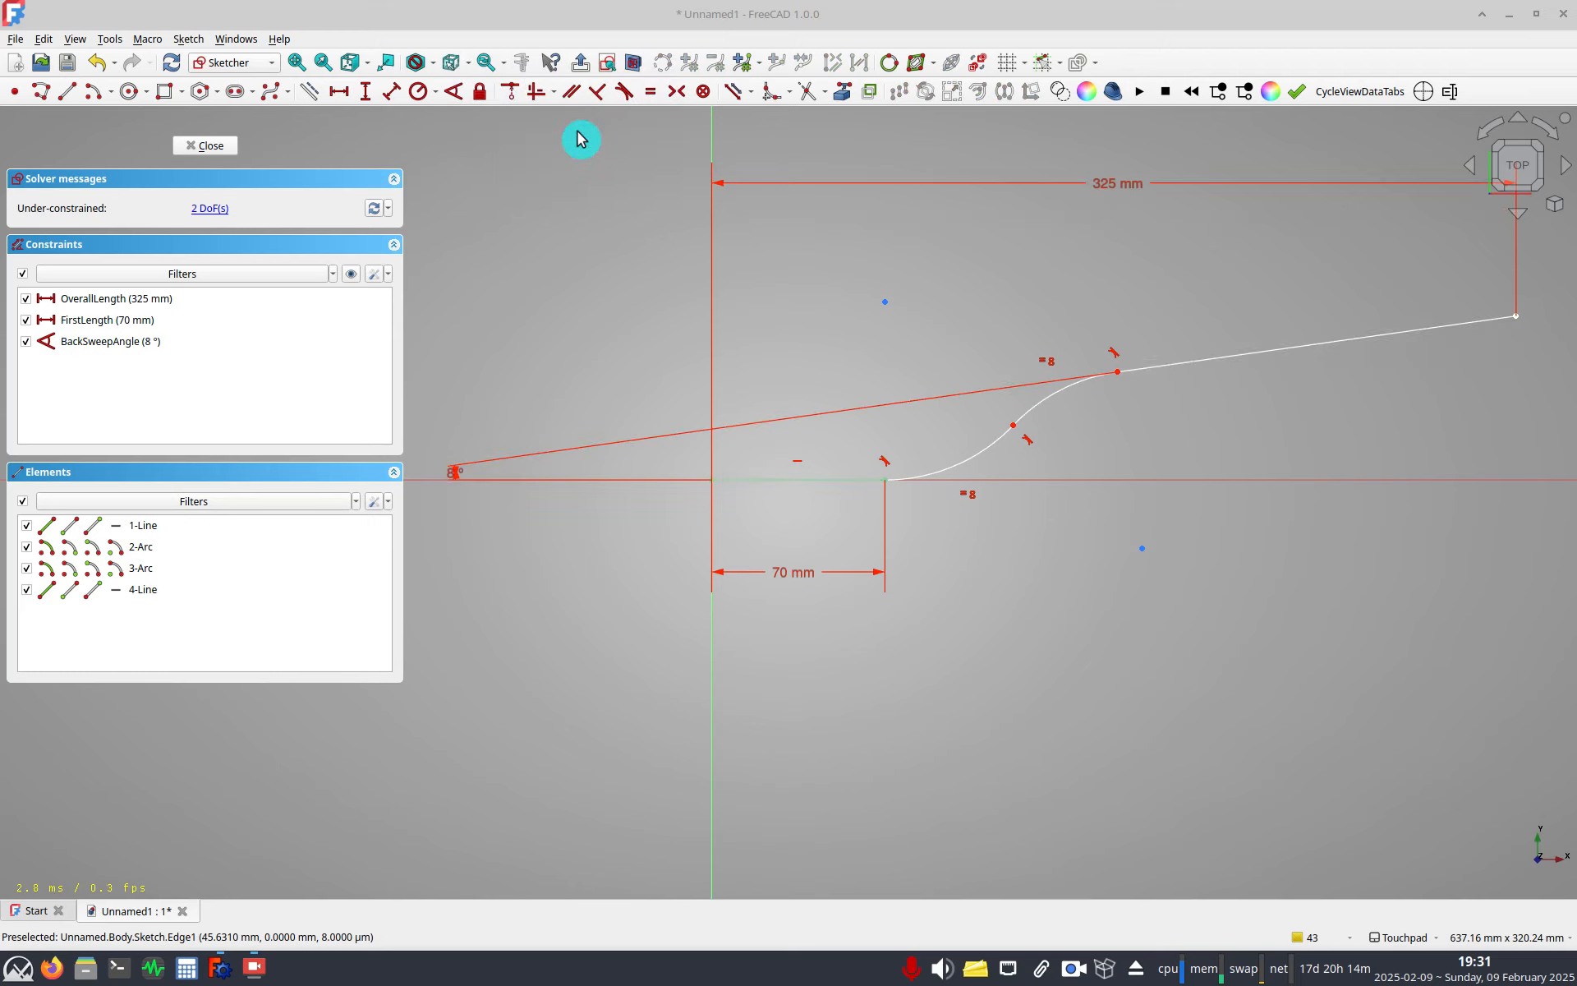
{"action": "left_click_drag", "start_coordinate": [642, 477], "coordinate": [1559, 395]}
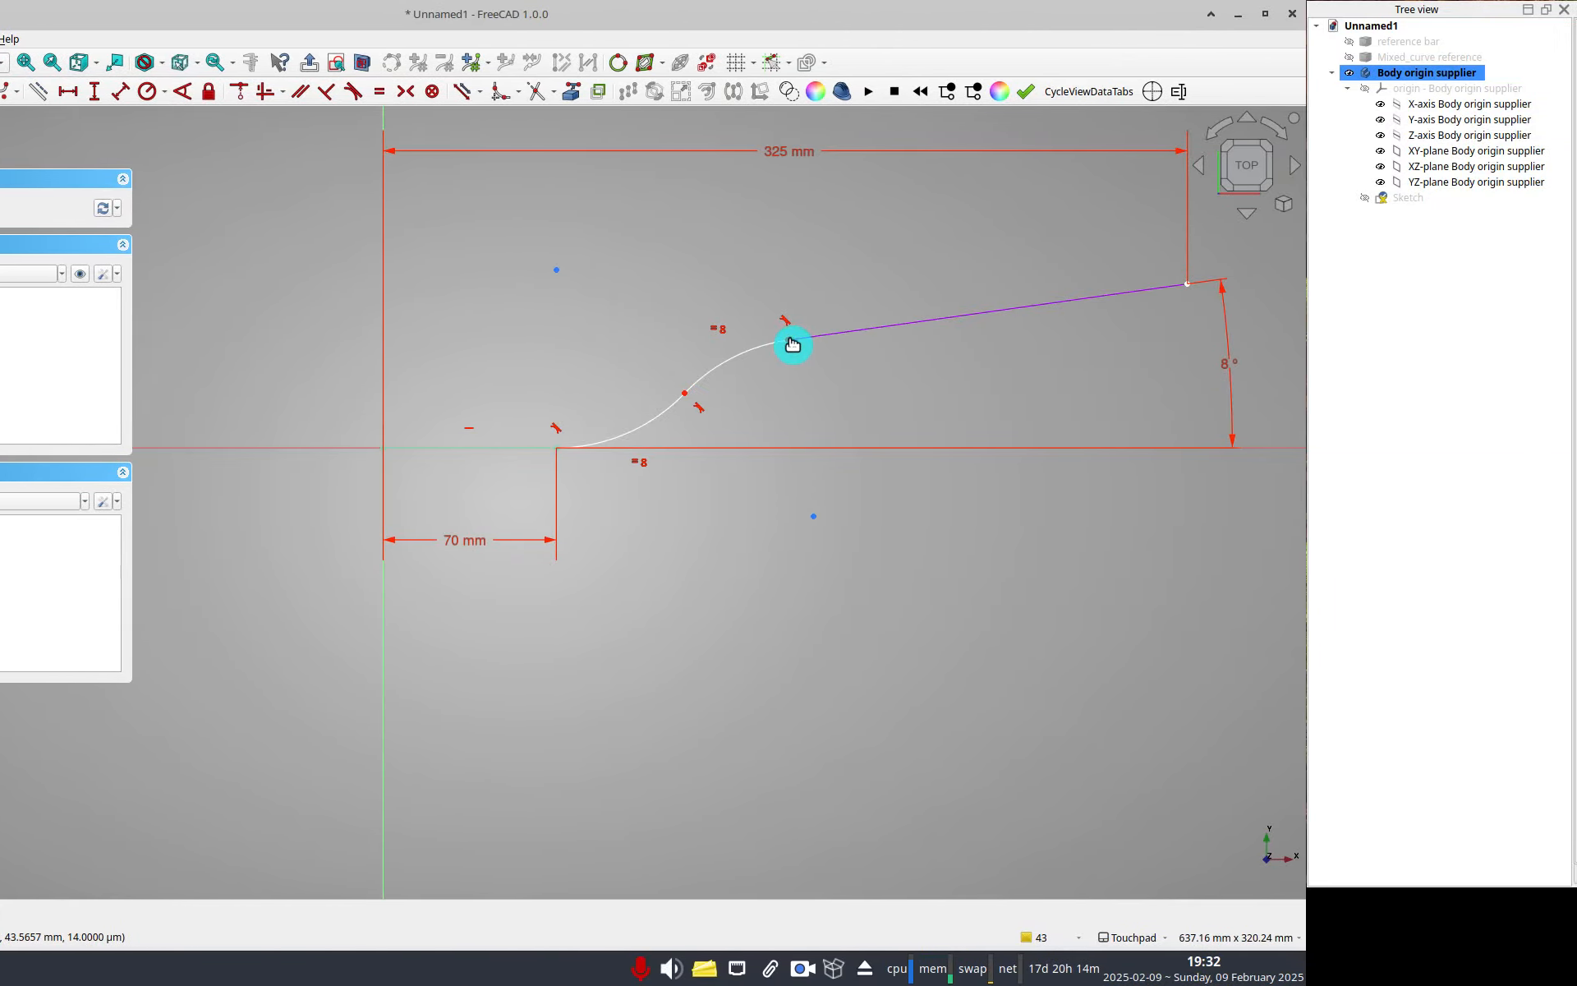
Constrain the second arc's end point horizontally from the origin with the expression Constraints.FirstLength + 70 mm, named SecondLength.
{"action": "mouse_move", "coordinate": [793, 343]}
{"action": "left_mouse_down"}
{"action": "mouse_move", "coordinate": [767, 373]}
{"action": "mouse_move", "coordinate": [786, 370]}
{"action": "left_mouse_up"}
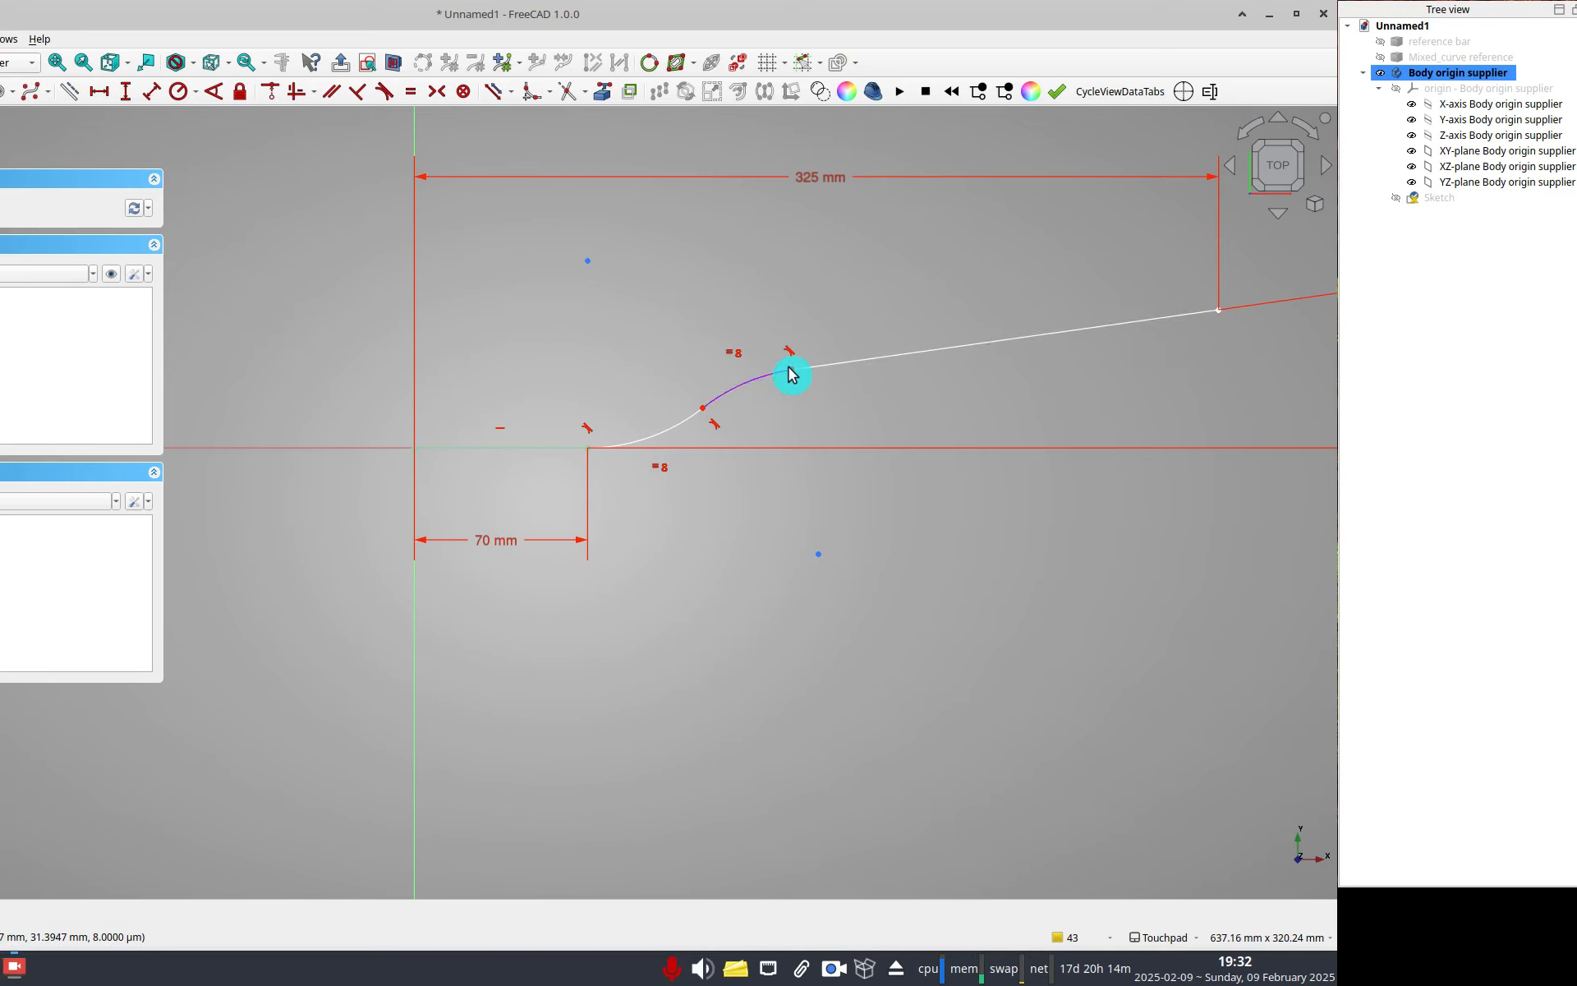
{"action": "left_click", "coordinate": [788, 369]}
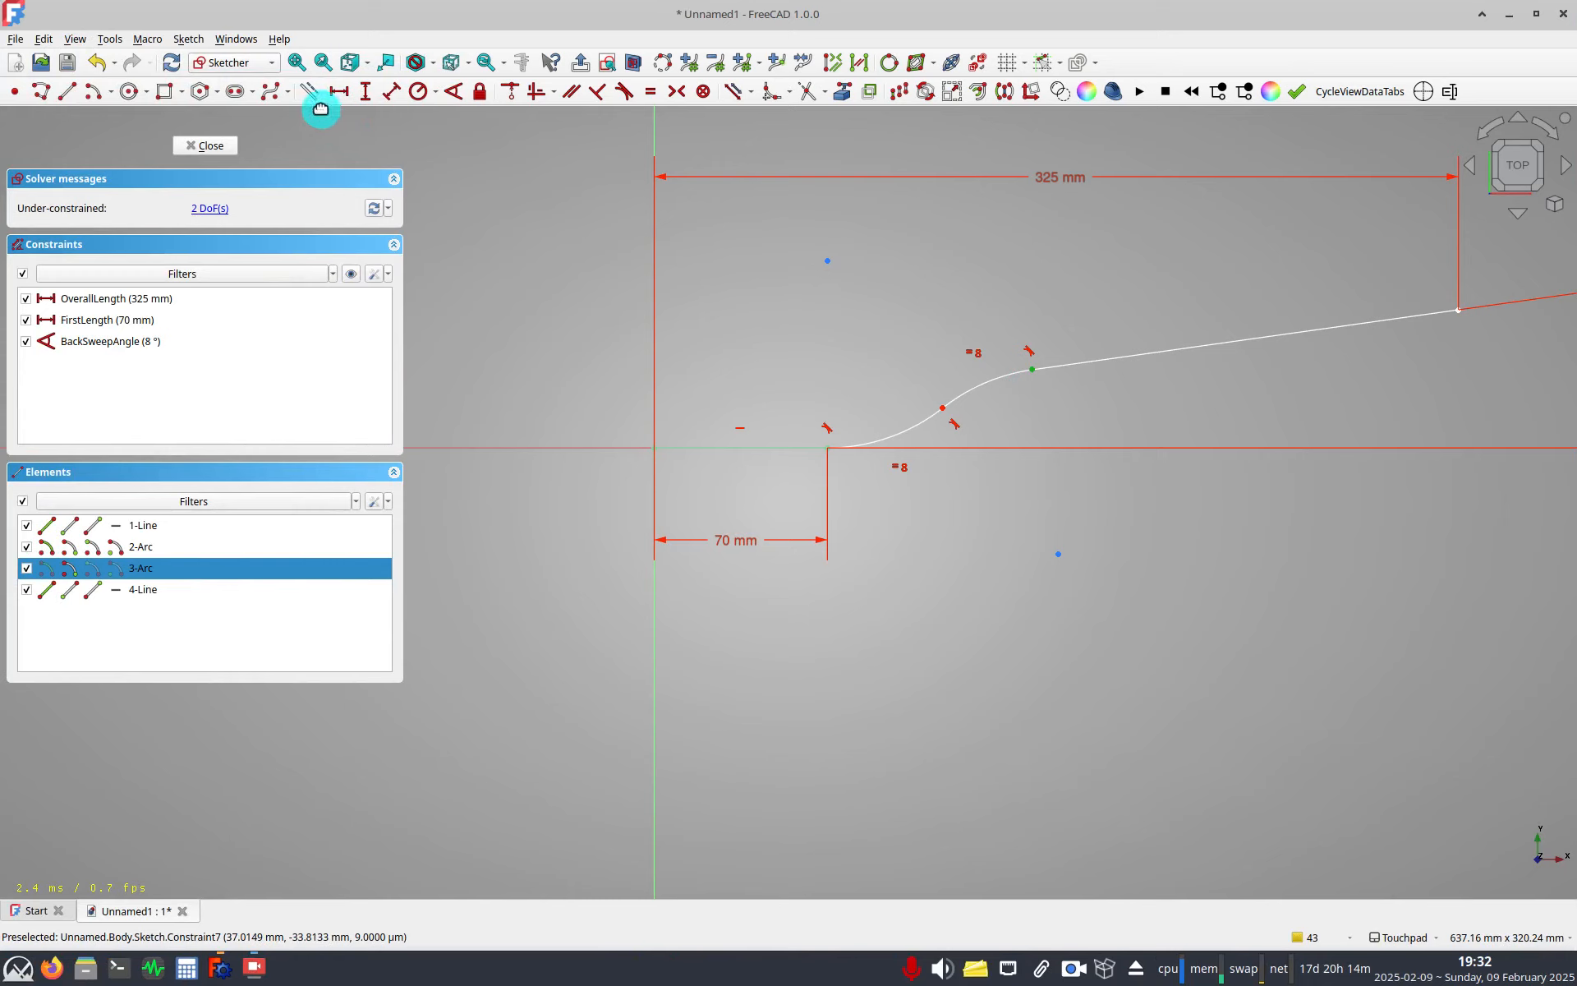
{"action": "left_click", "coordinate": [40, 94]}
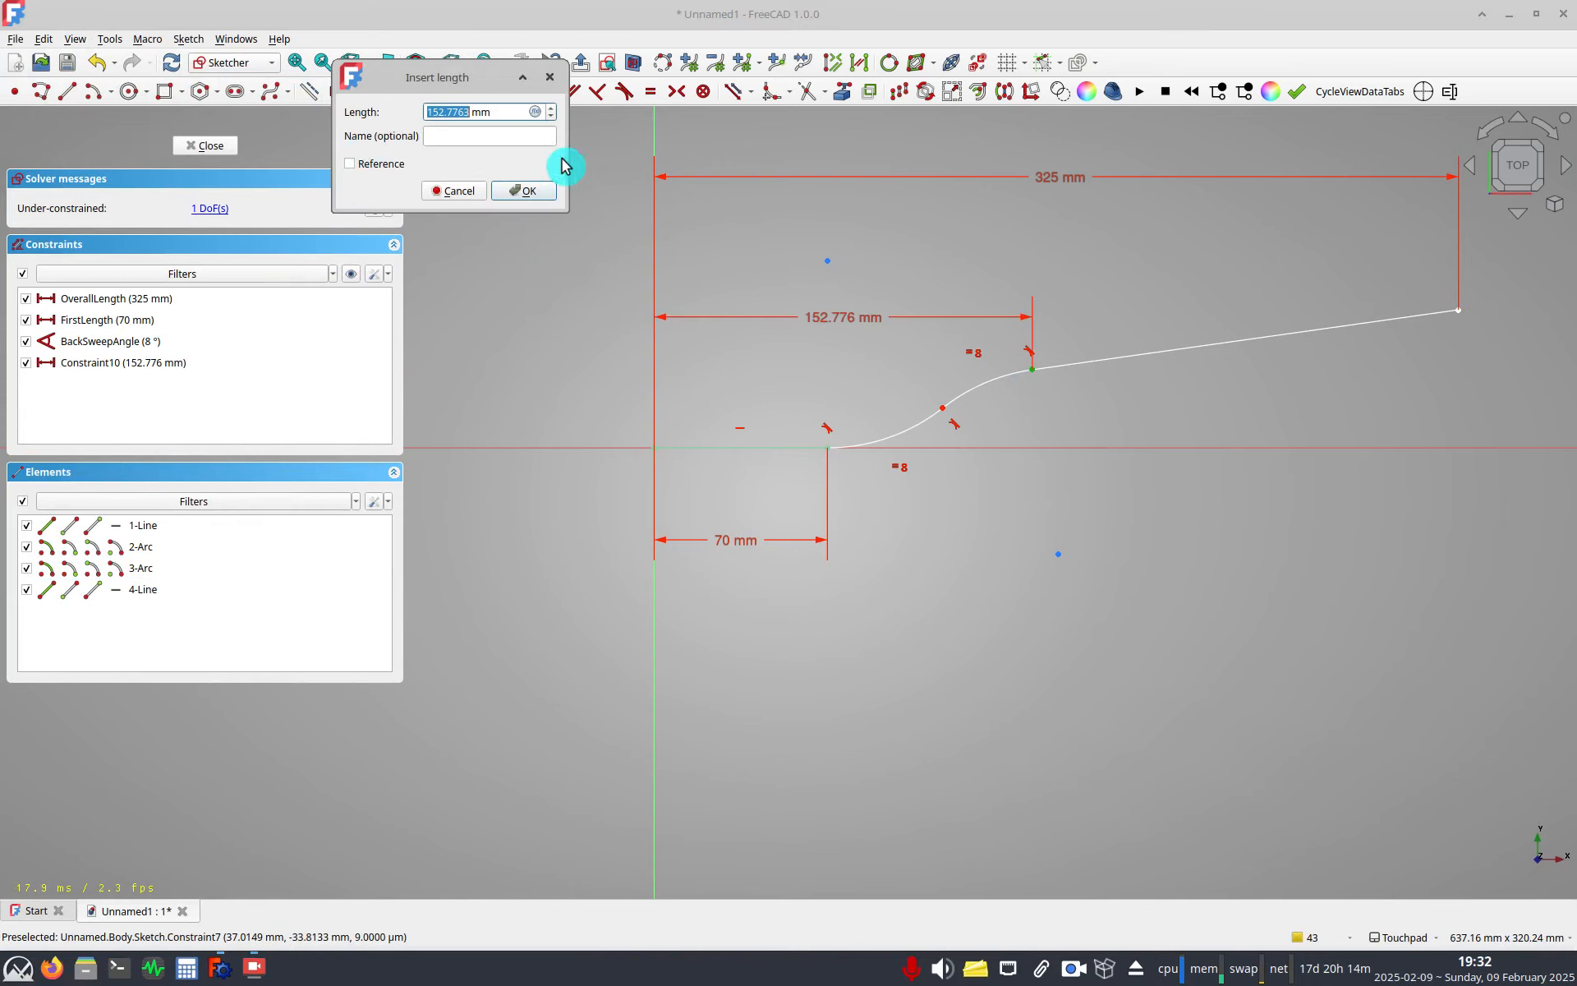
{"action": "left_click", "coordinate": [535, 113]}
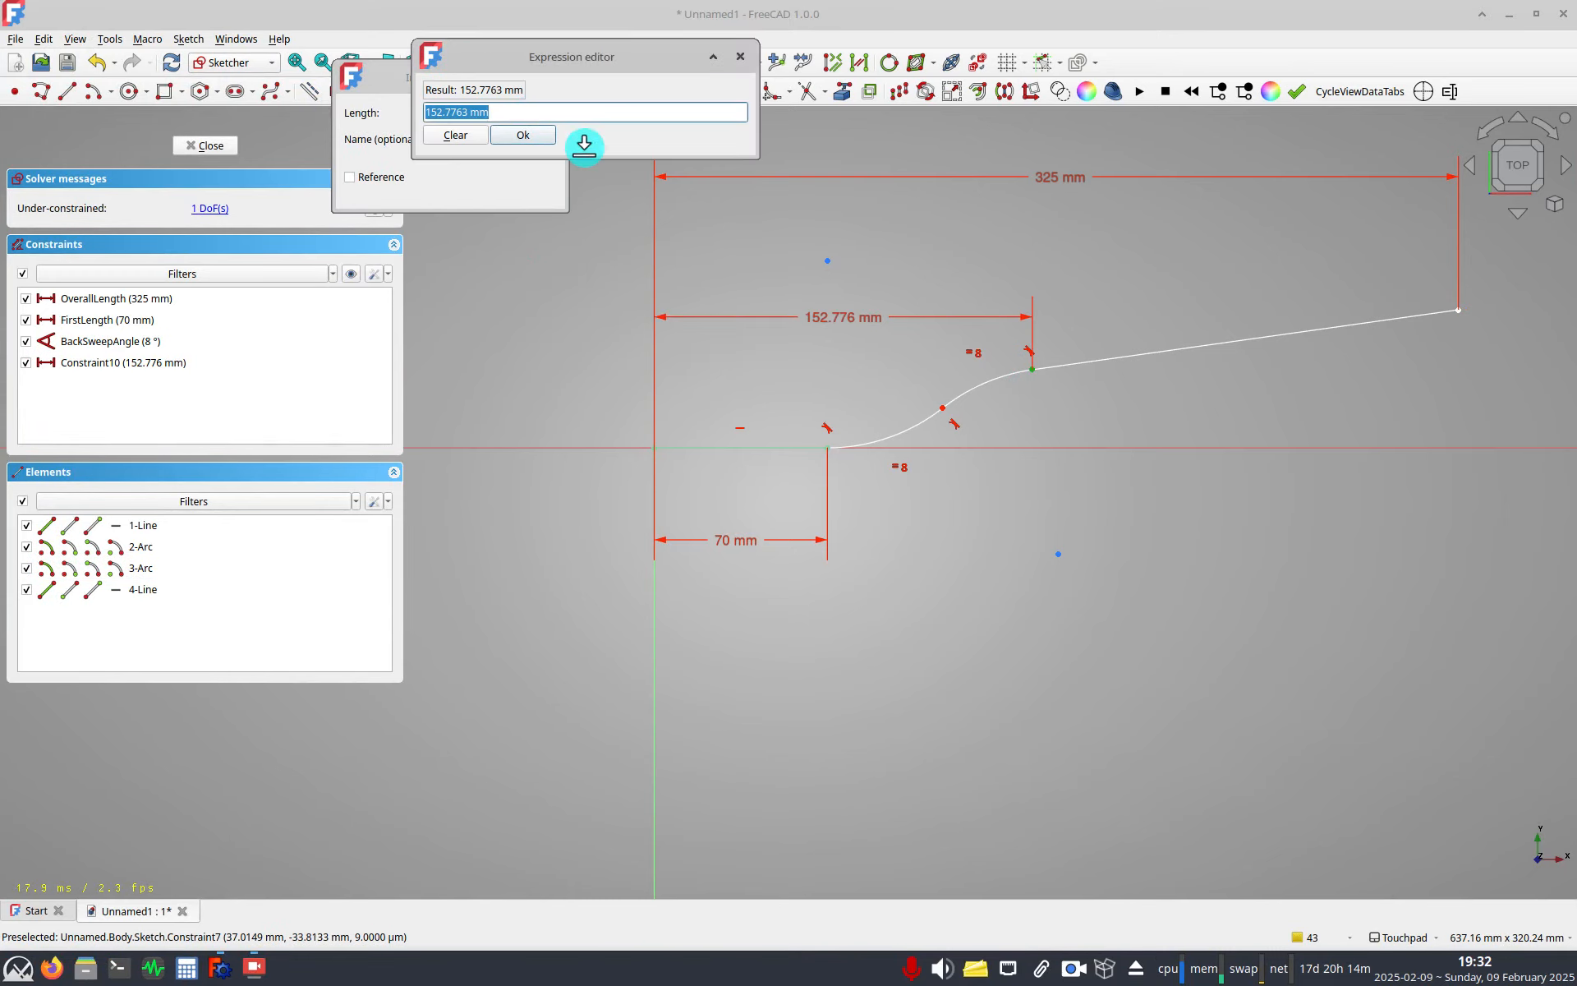
{"action": "type", "text": "Constraints.OverallLength"}
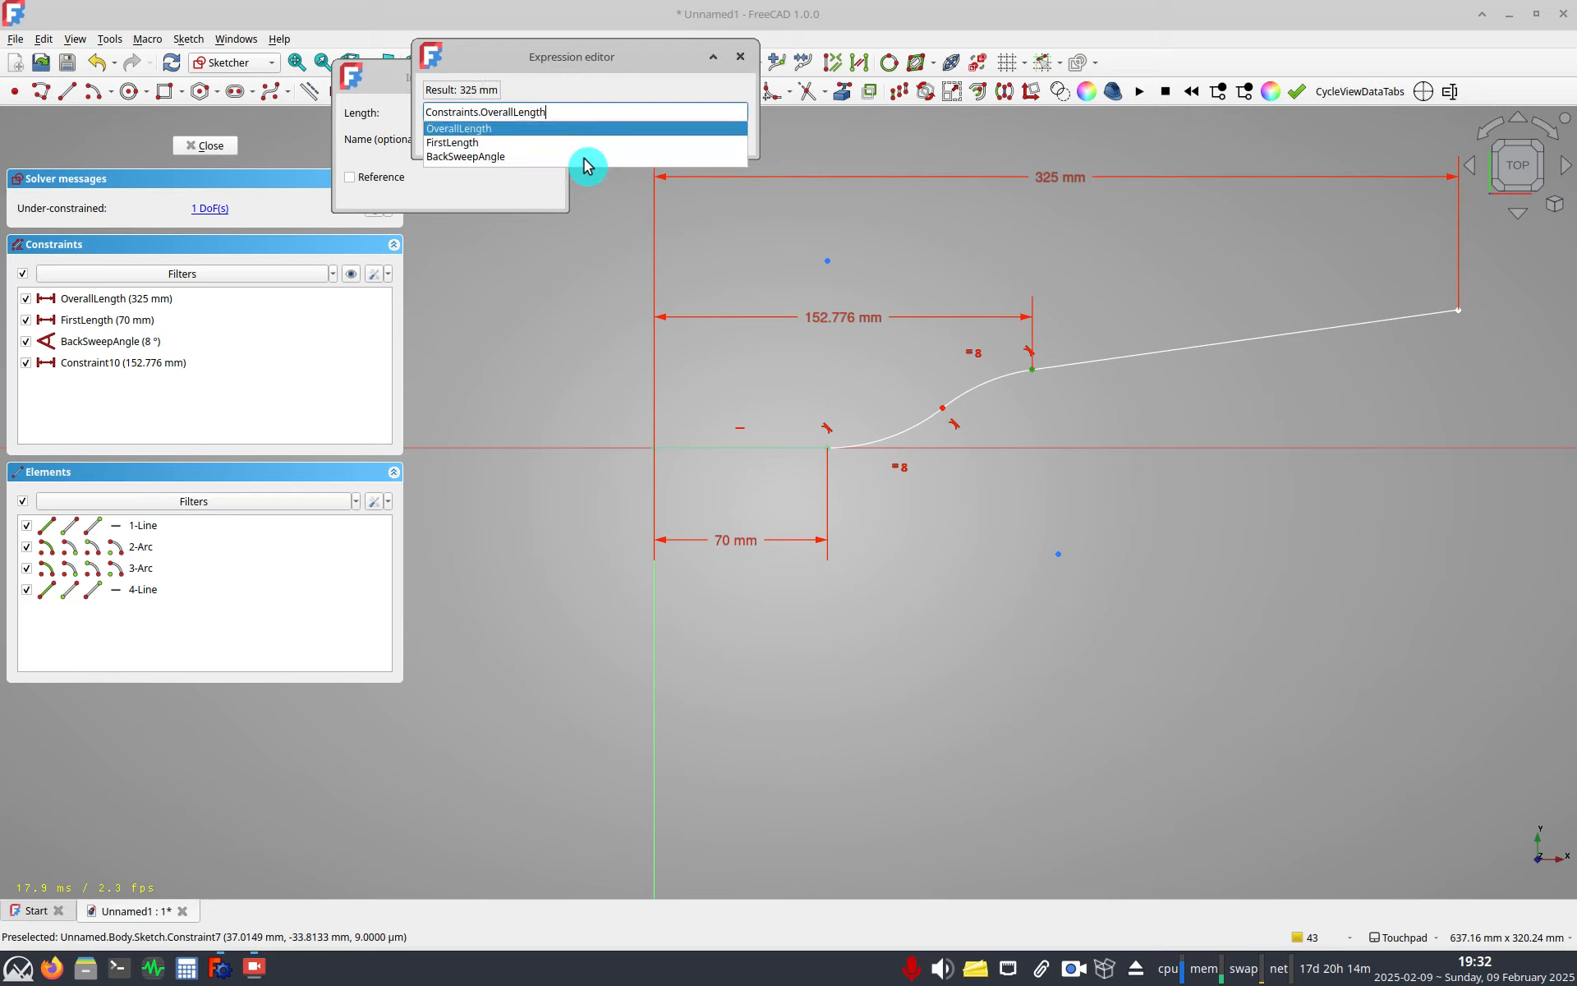
{"action": "left_click", "coordinate": [584, 143]}
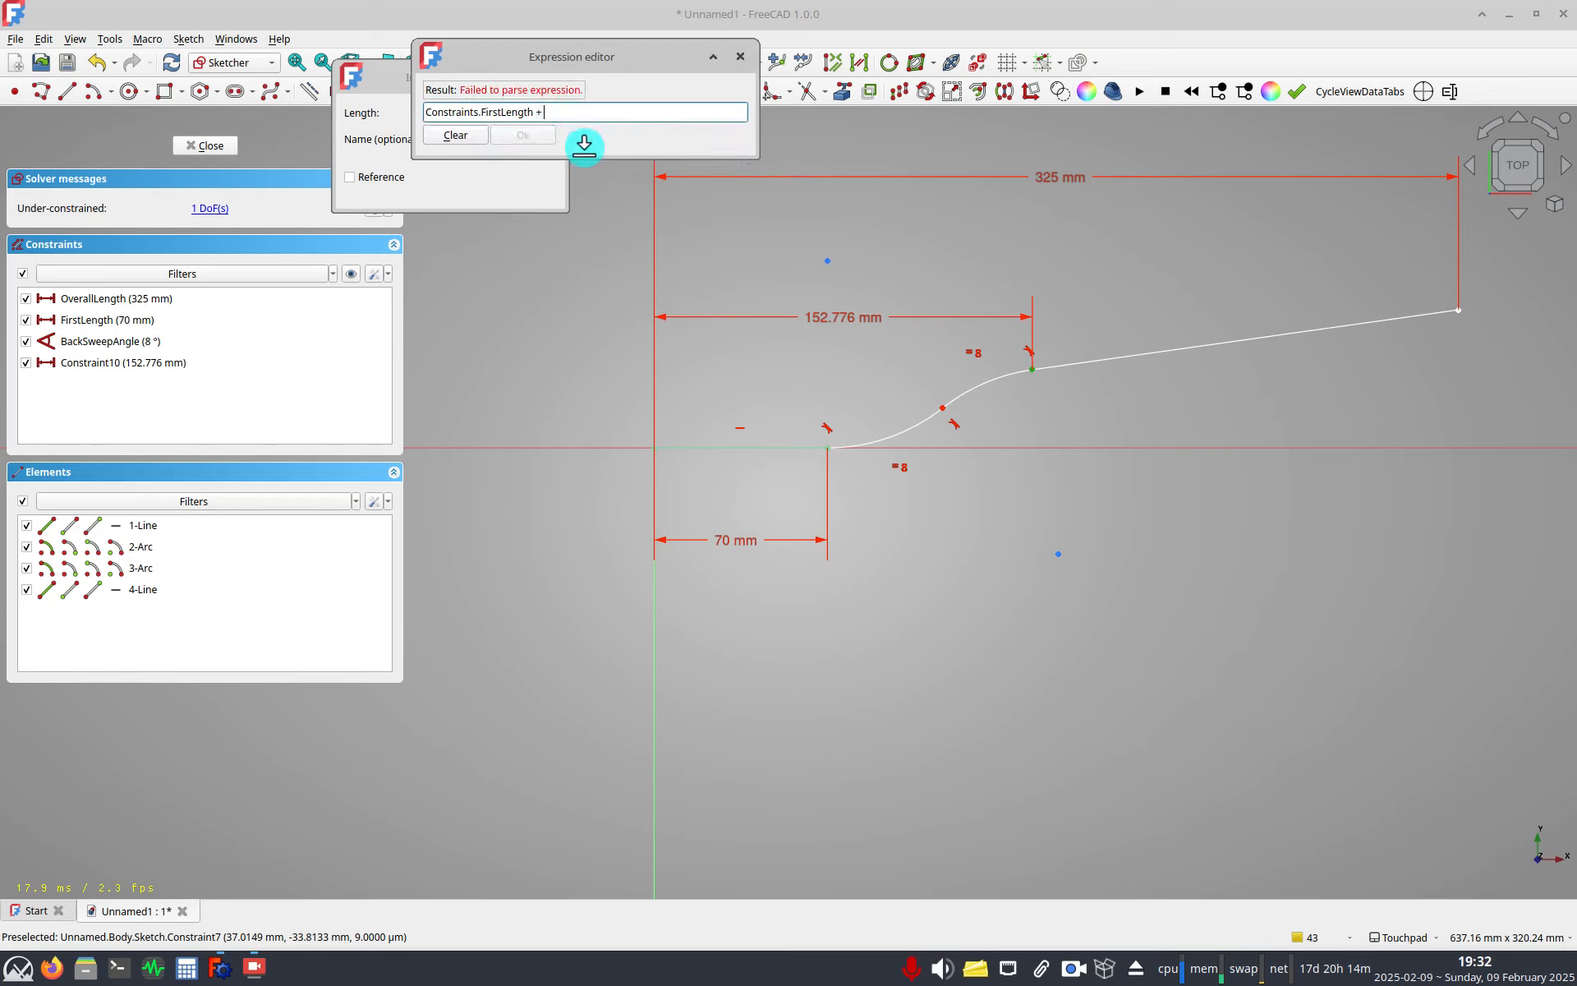
{"action": "type", "text": "+ 70mm"}
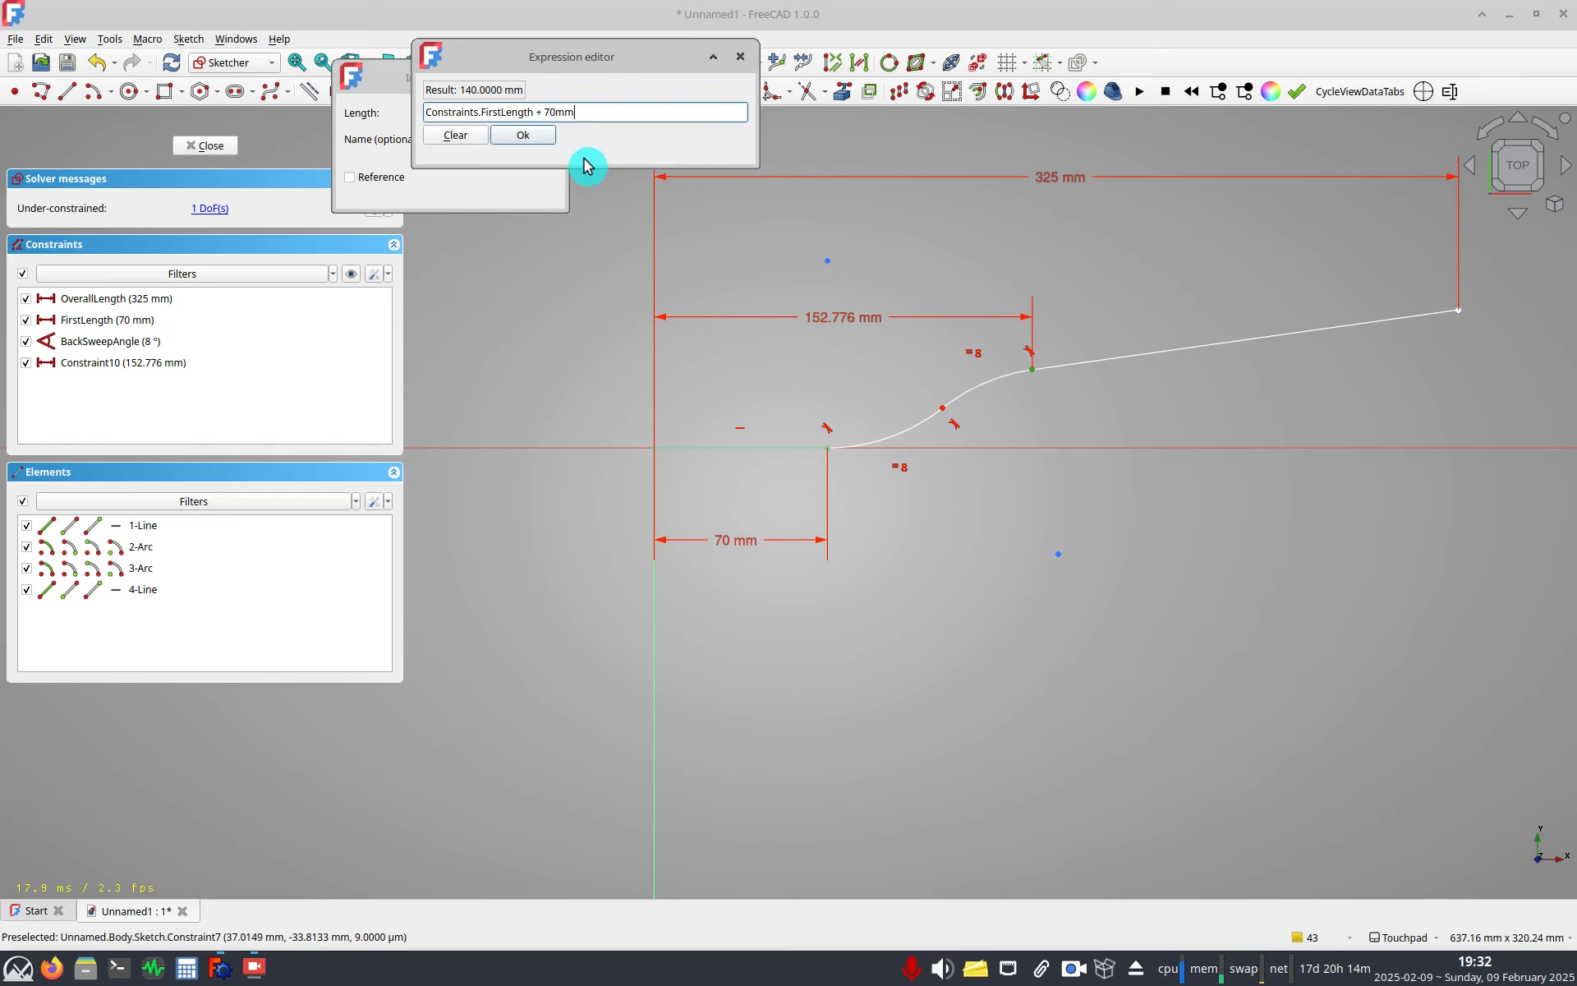
{"action": "left_click_drag", "start_coordinate": [592, 143], "coordinate": [637, 320]}
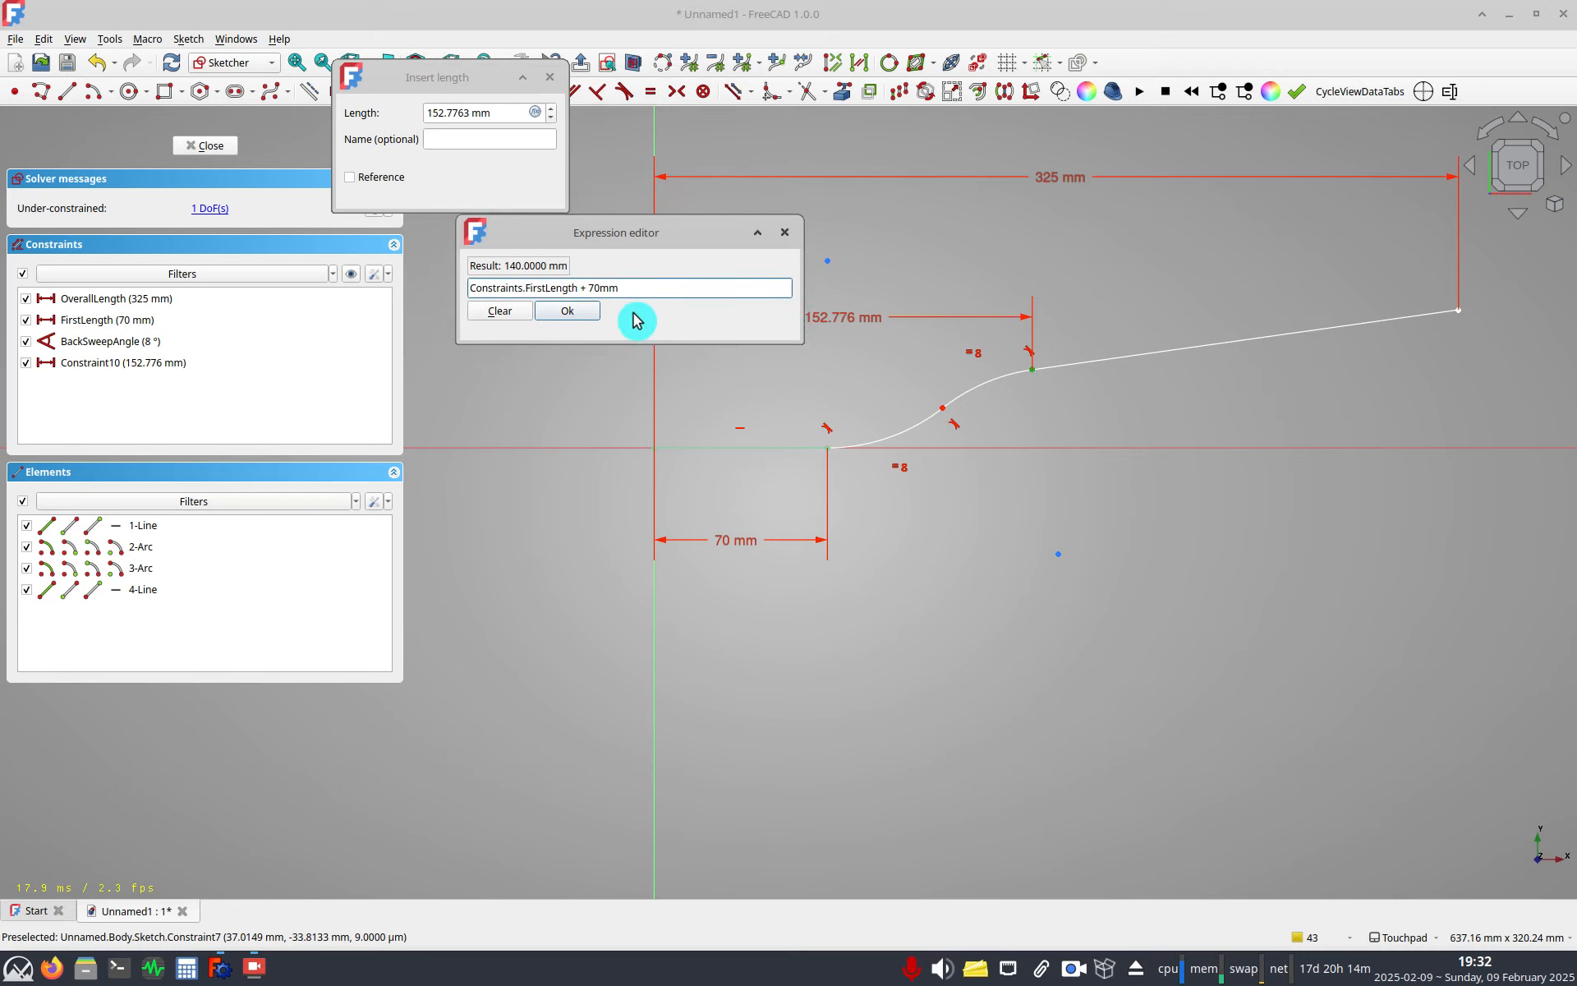
{"action": "key", "text": "Return"}
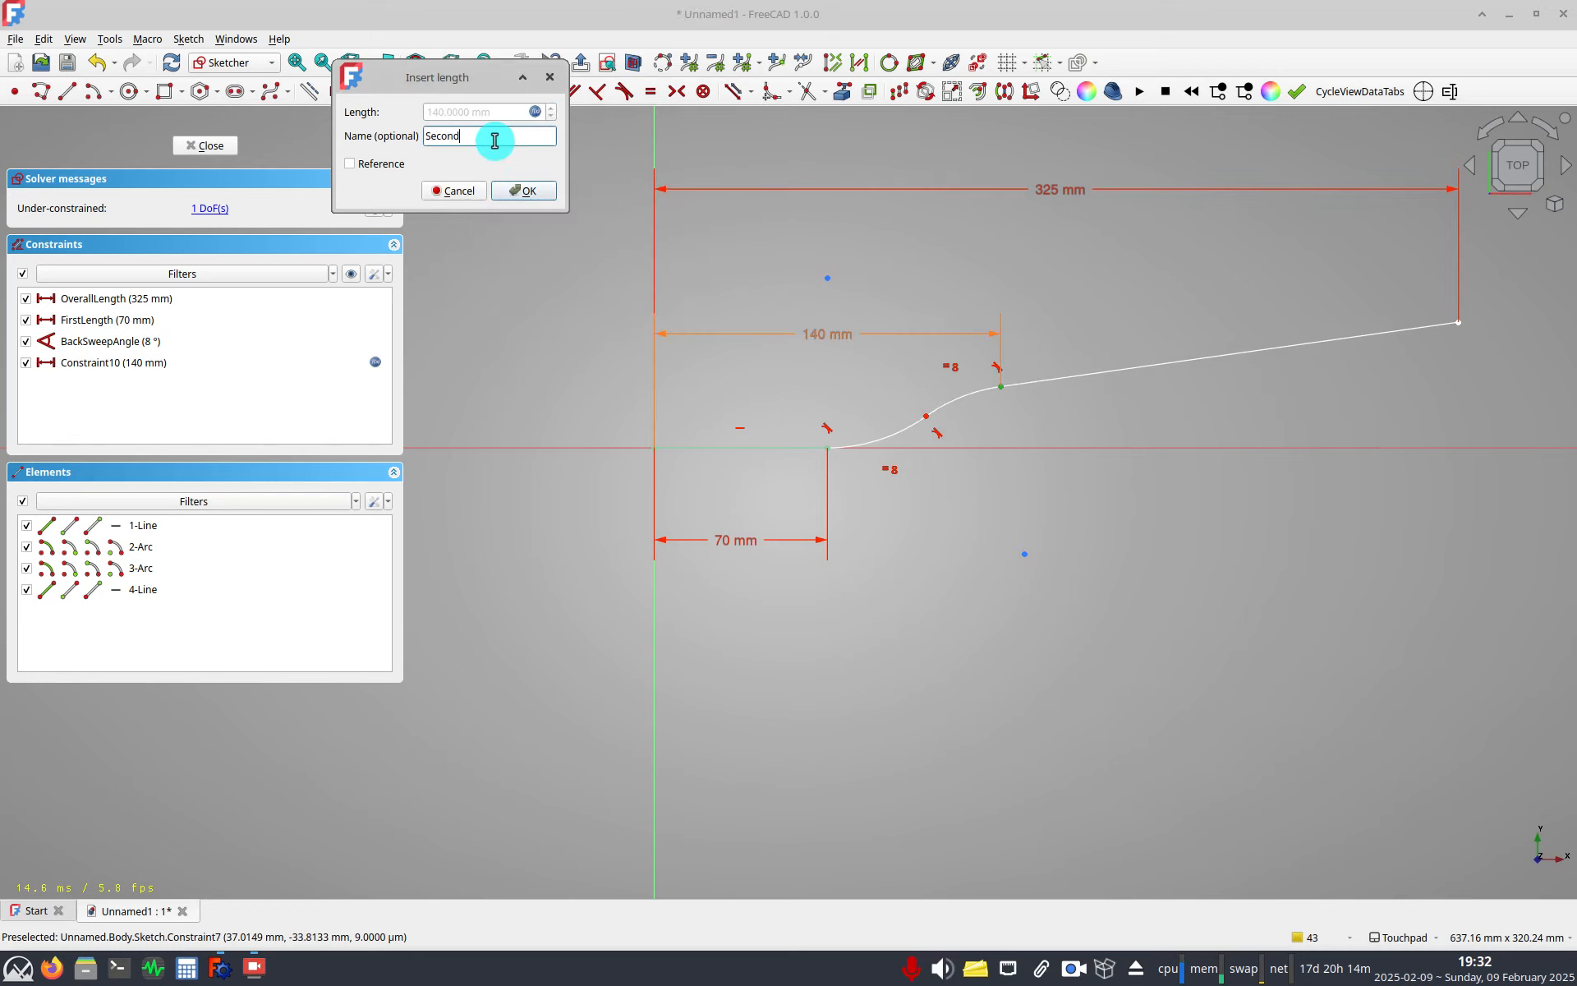
{"action": "left_click", "coordinate": [495, 140]}
{"action": "type", "text": "SecondLength"}
{"action": "key", "text": "Return"}
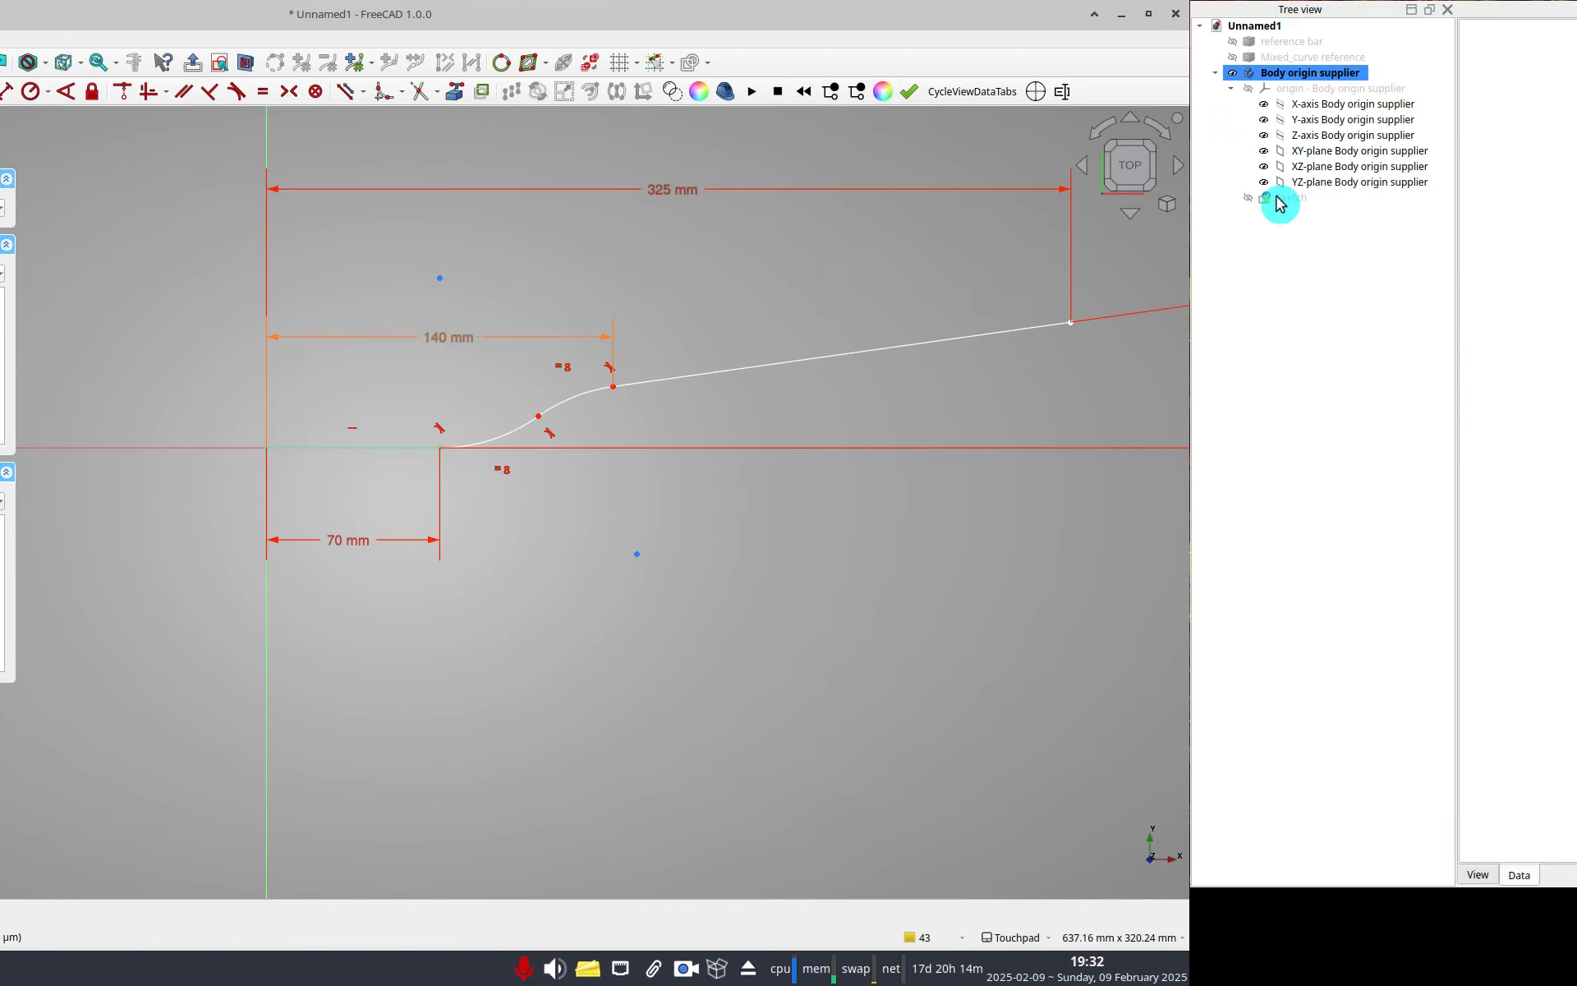
Add a length property Transition Gap in group A to the sketch and set it to 60 mm.
{"action": "left_click", "coordinate": [1286, 198]}
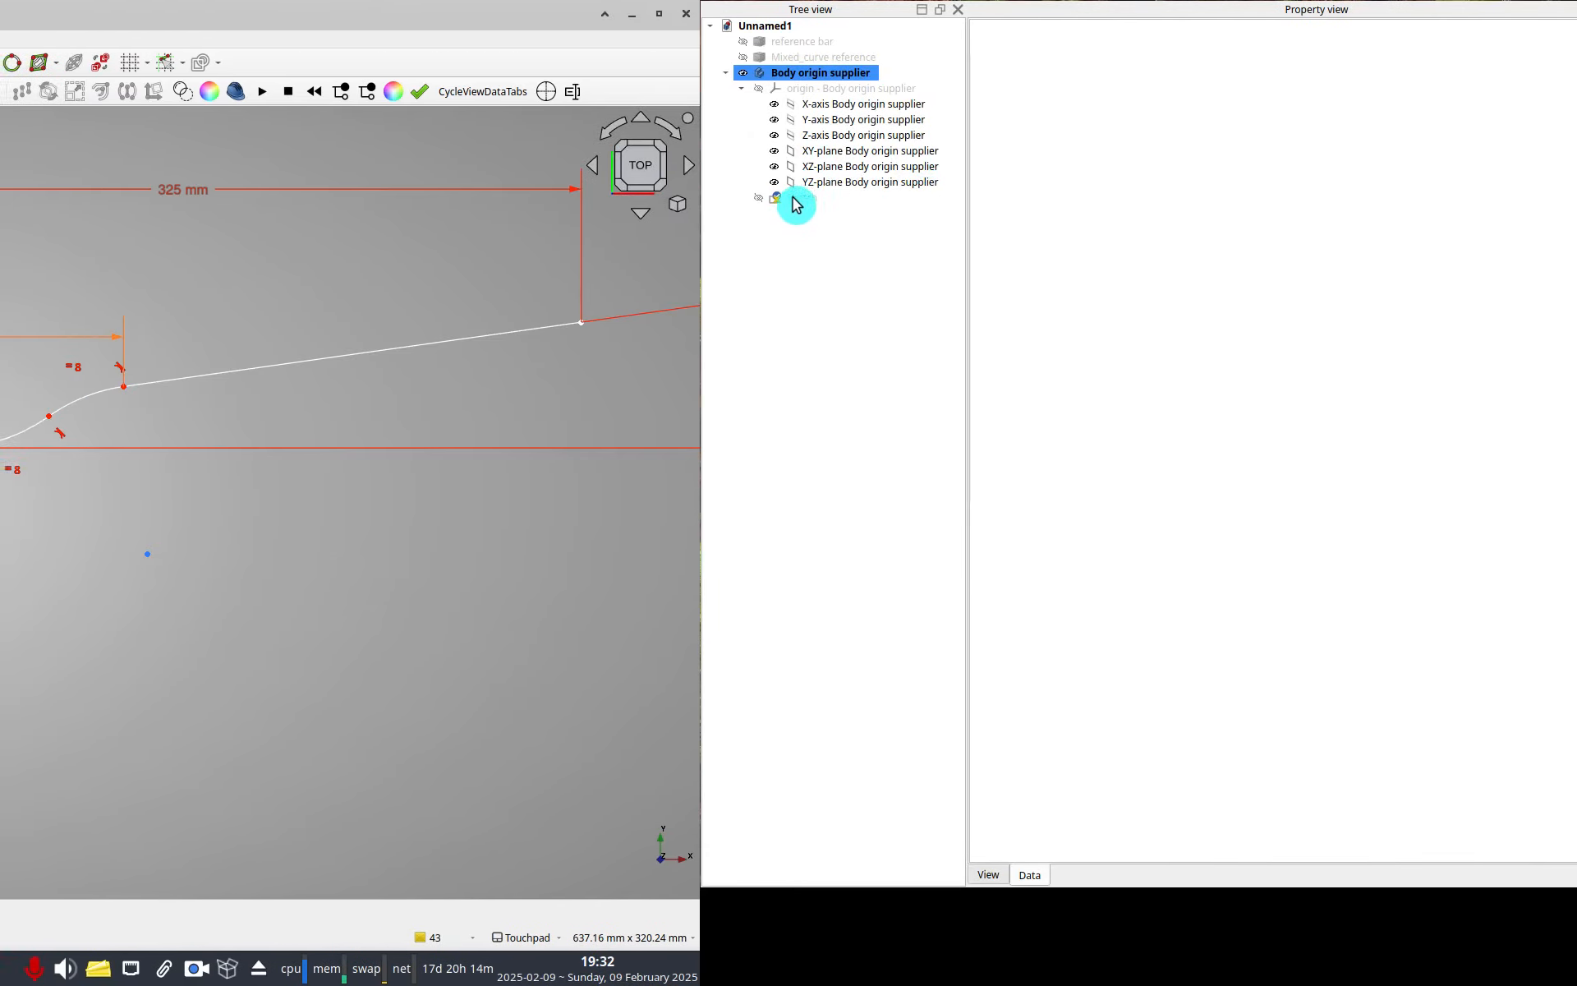
{"action": "left_click", "coordinate": [732, 85]}
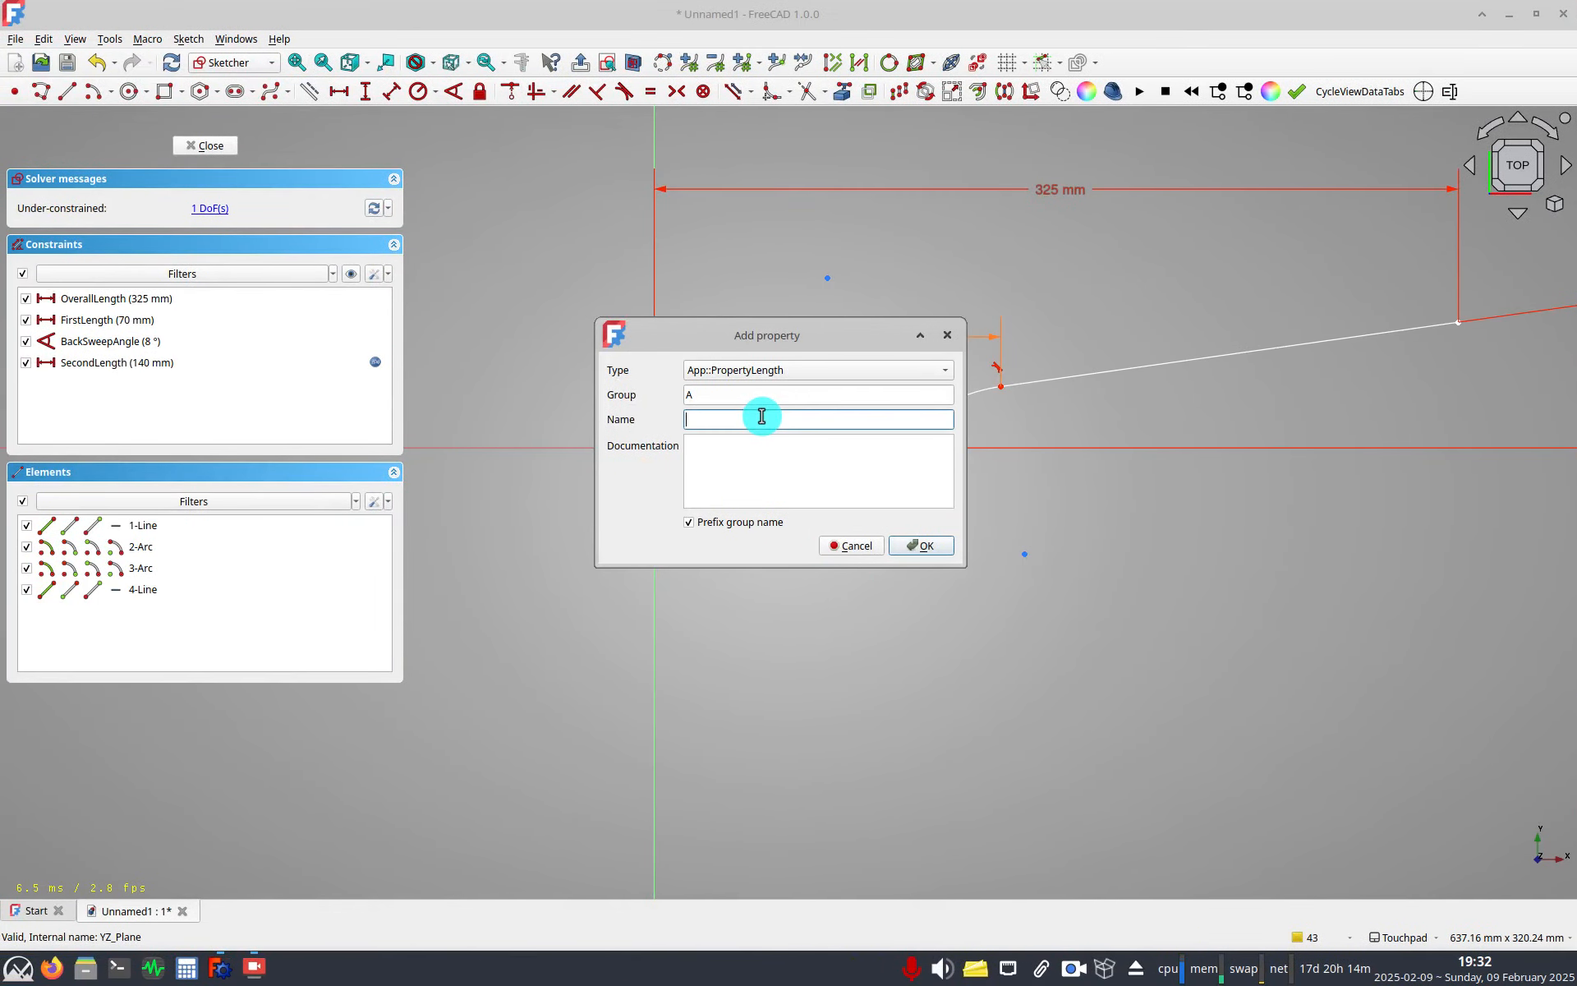
{"action": "key", "text": "Return"}
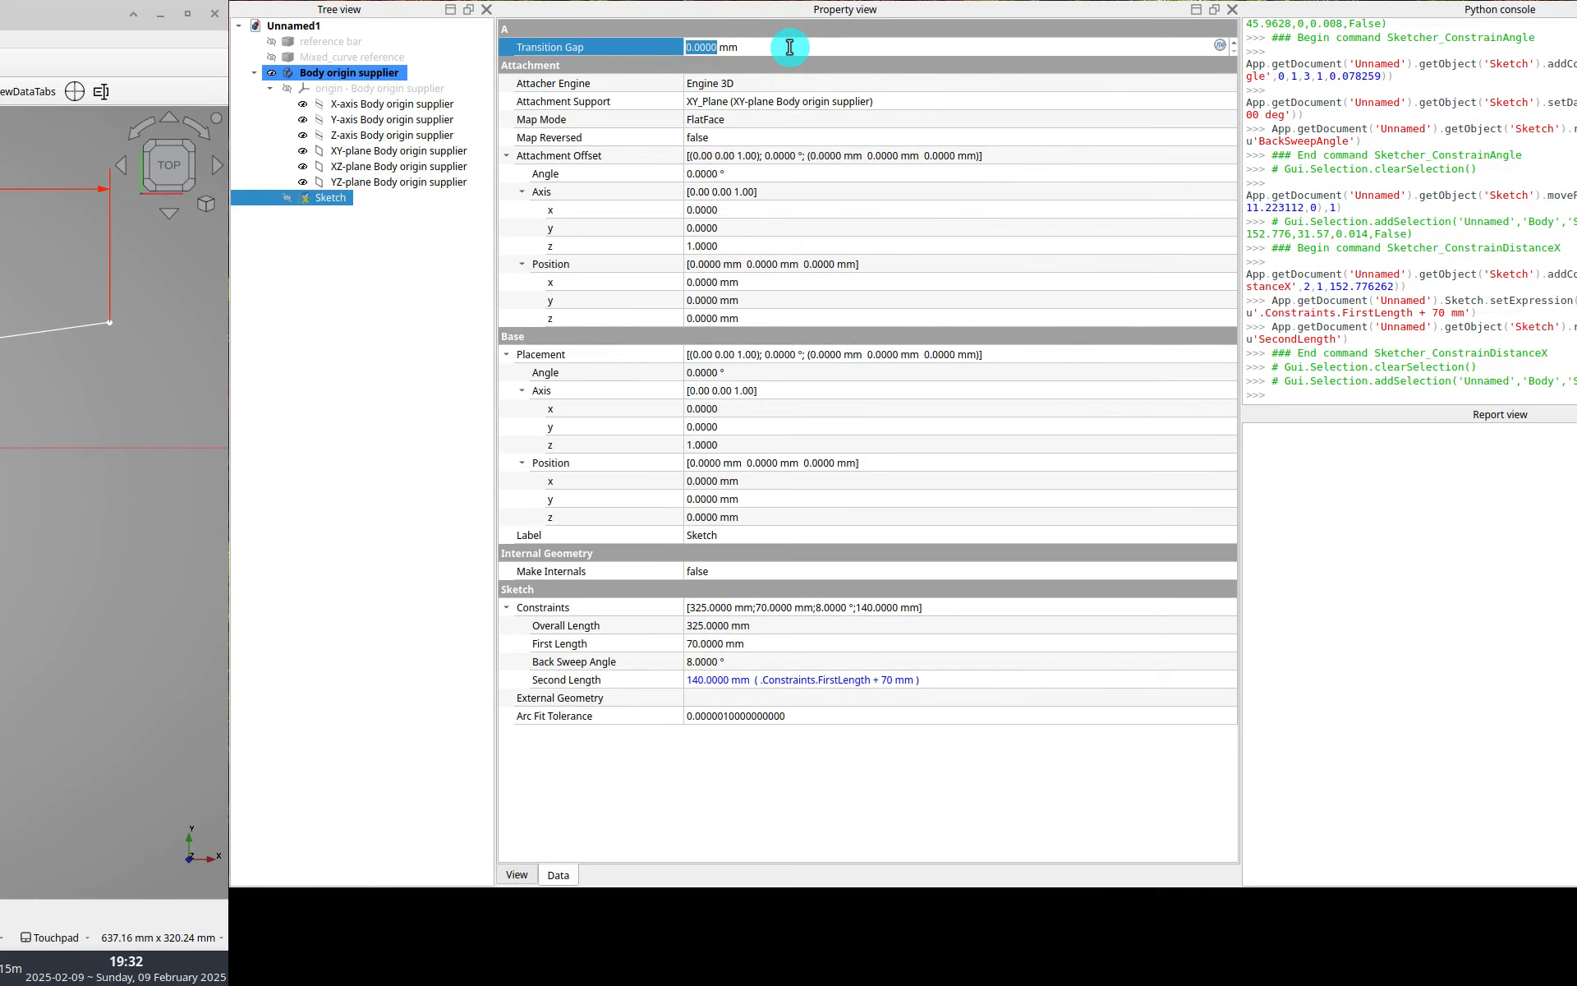
{"action": "type", "text": "60"}
{"action": "key", "text": "Return"}
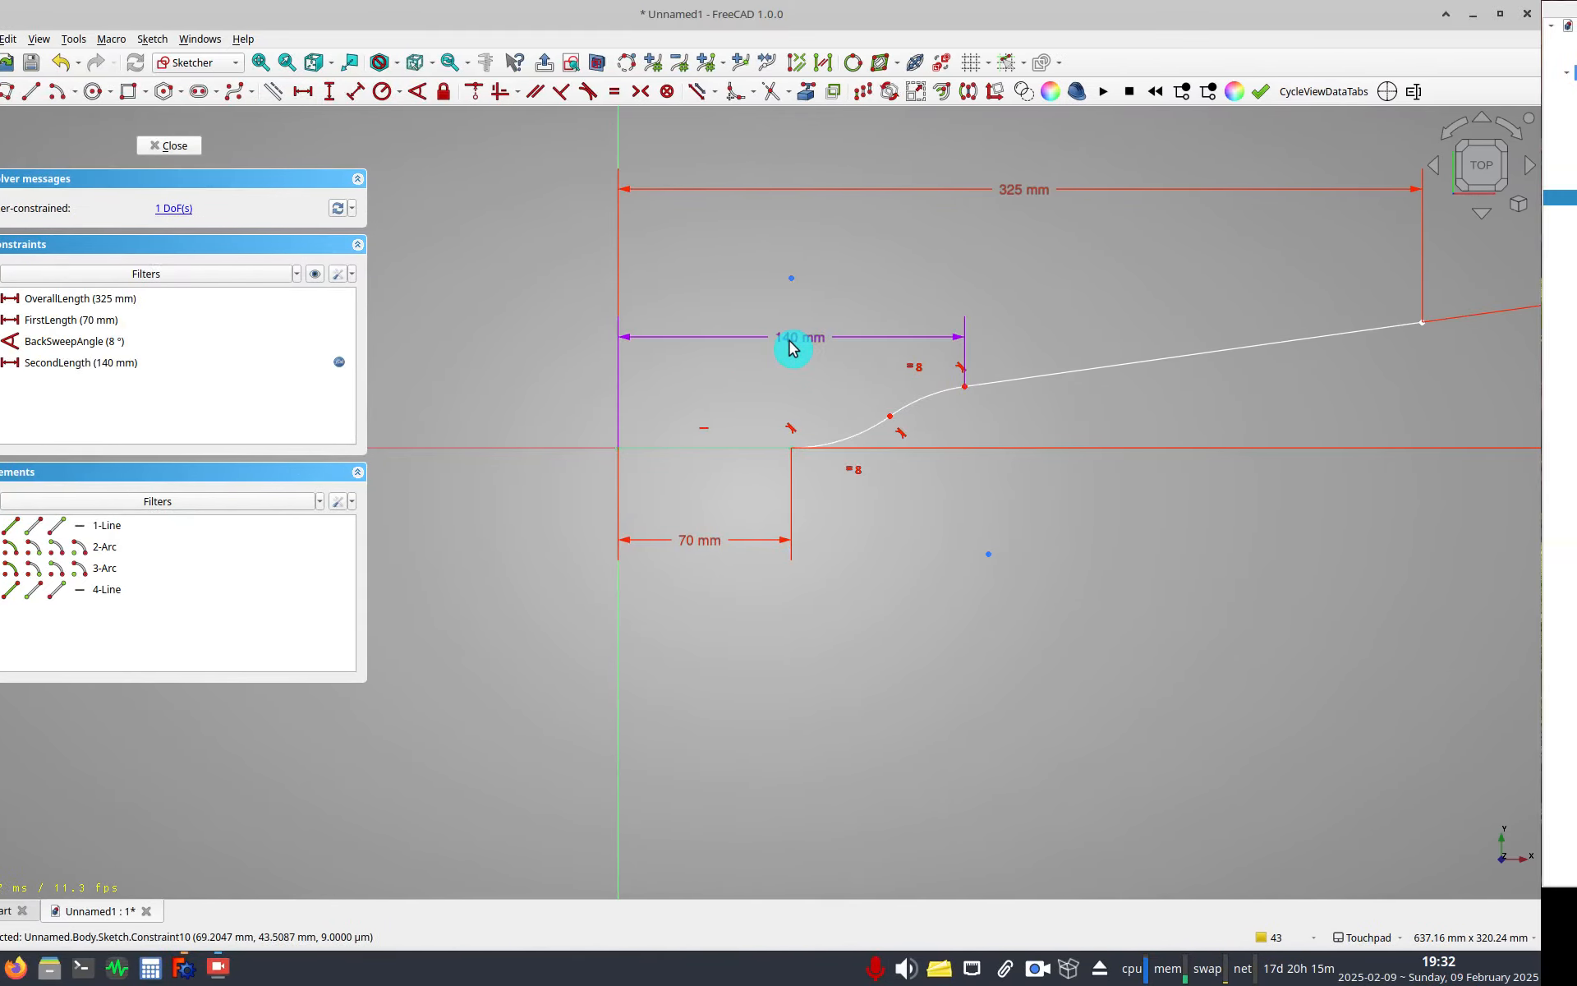
Edit SecondLength's expression, replacing the 70 mm term with the Transition Gap property.
{"action": "double_click", "coordinate": [829, 340]}
{"action": "left_click", "coordinate": [1033, 358]}
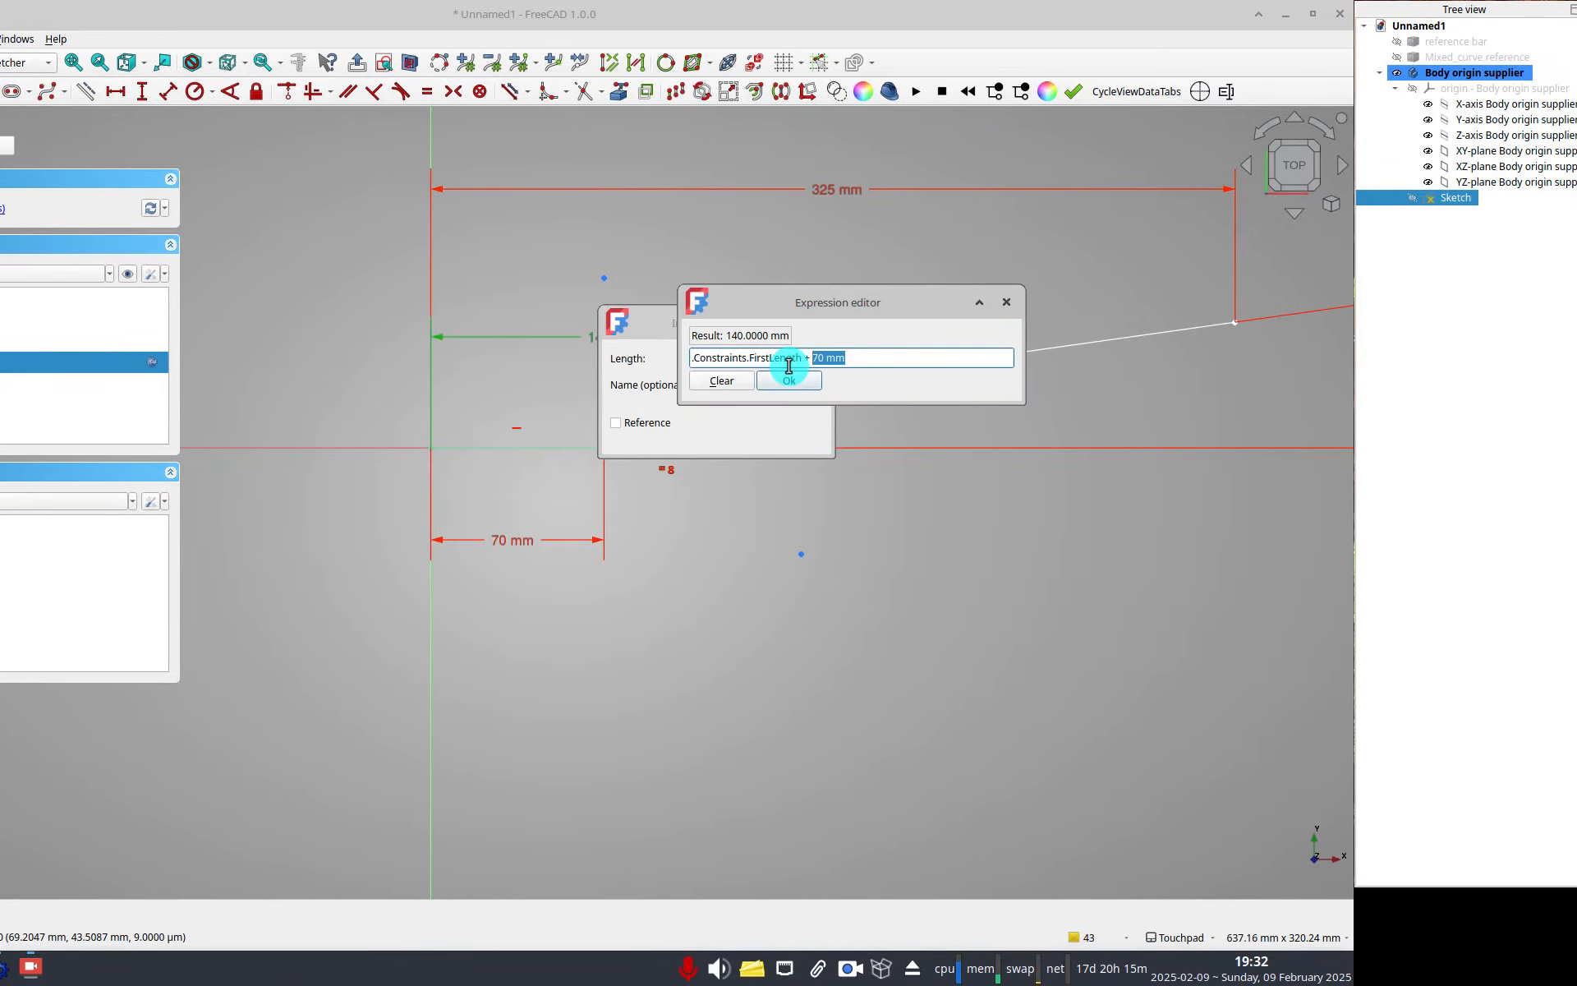
{"action": "type", "text": "TransitionGap"}
{"action": "left_click", "coordinate": [789, 379]}
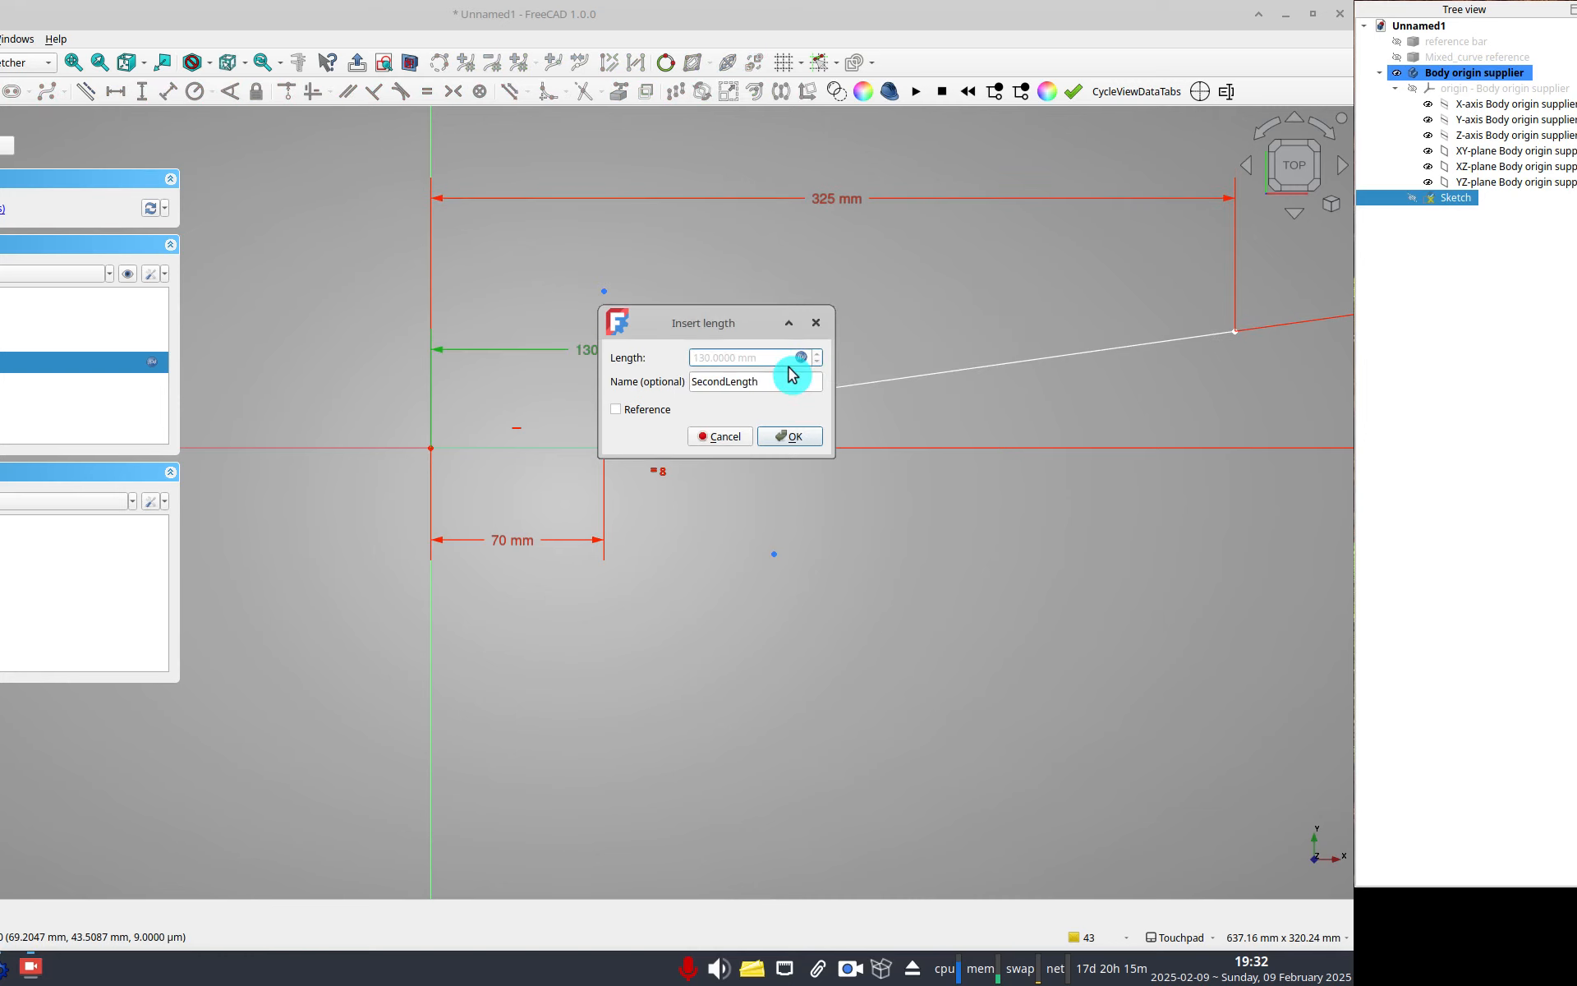
{"action": "key", "text": "Return"}
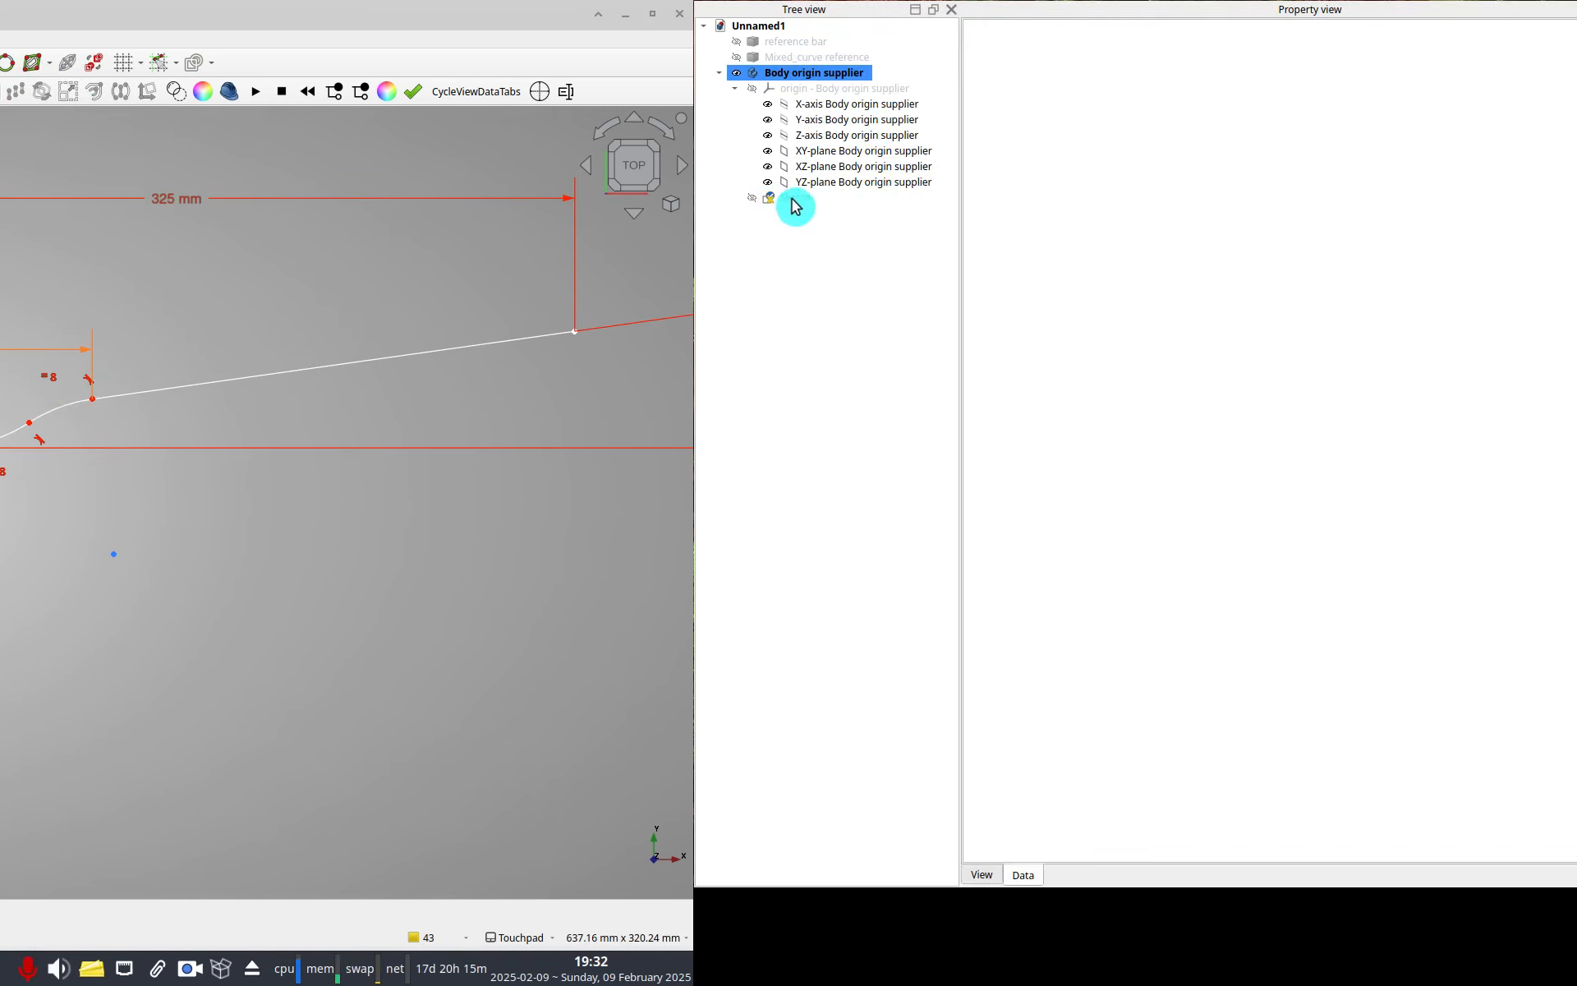
Constrain the junction point between the second arc and last line vertically to 30 mm, named BackInitial.
{"action": "left_click", "coordinate": [1553, 198]}
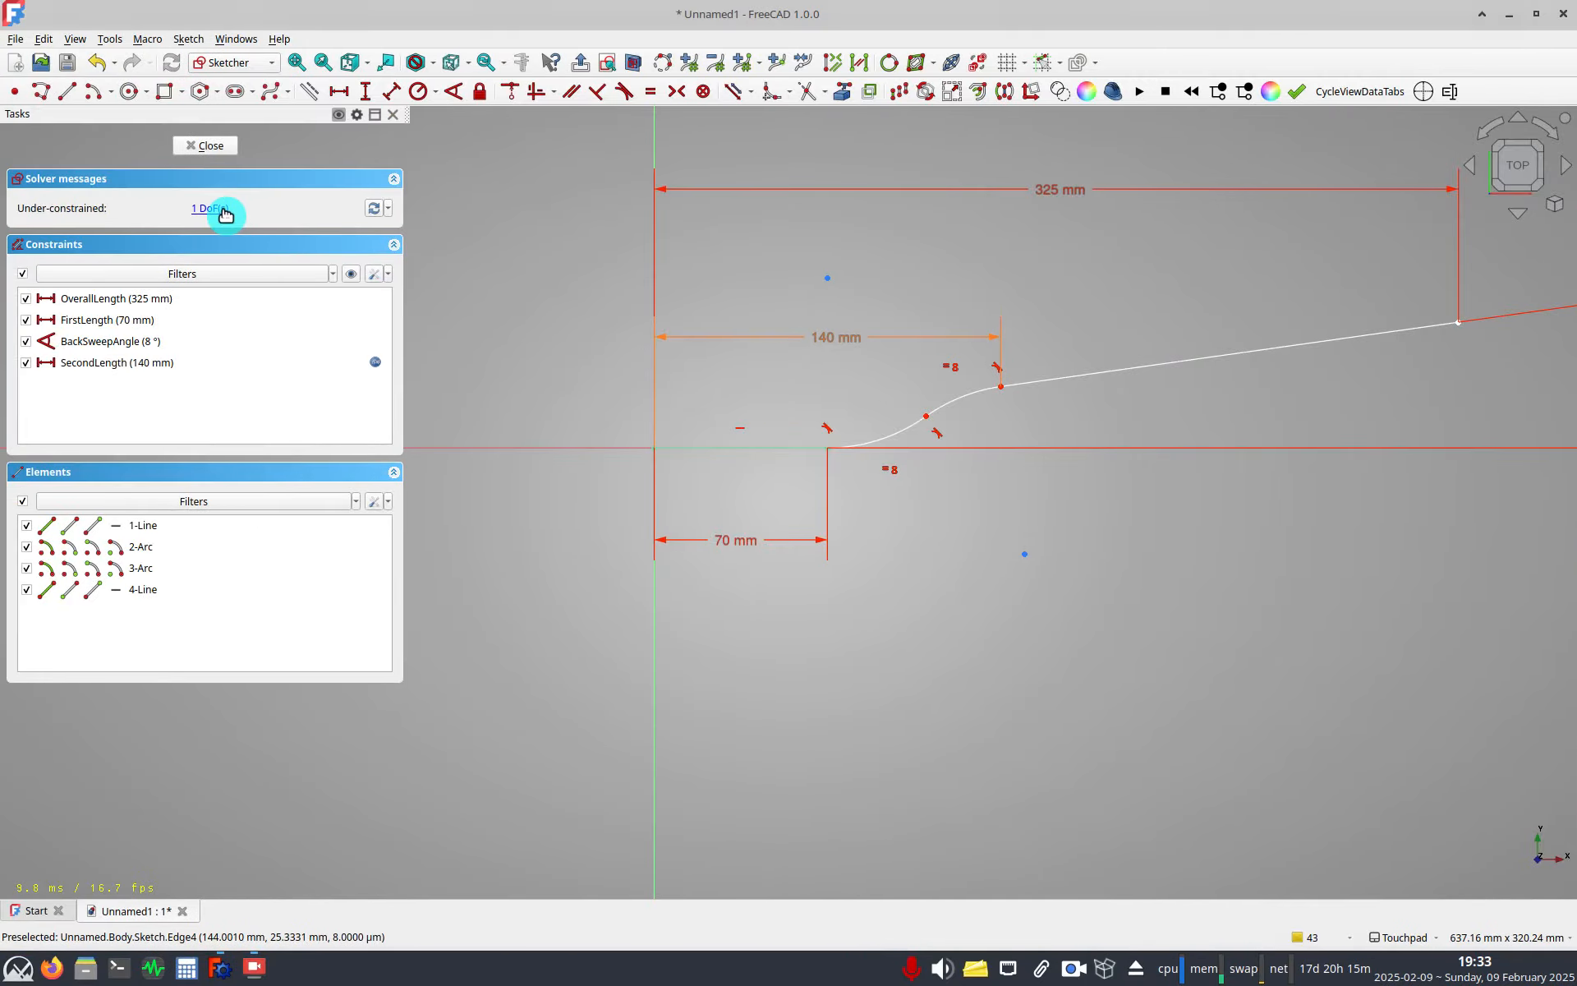
{"action": "left_click", "coordinate": [225, 211]}
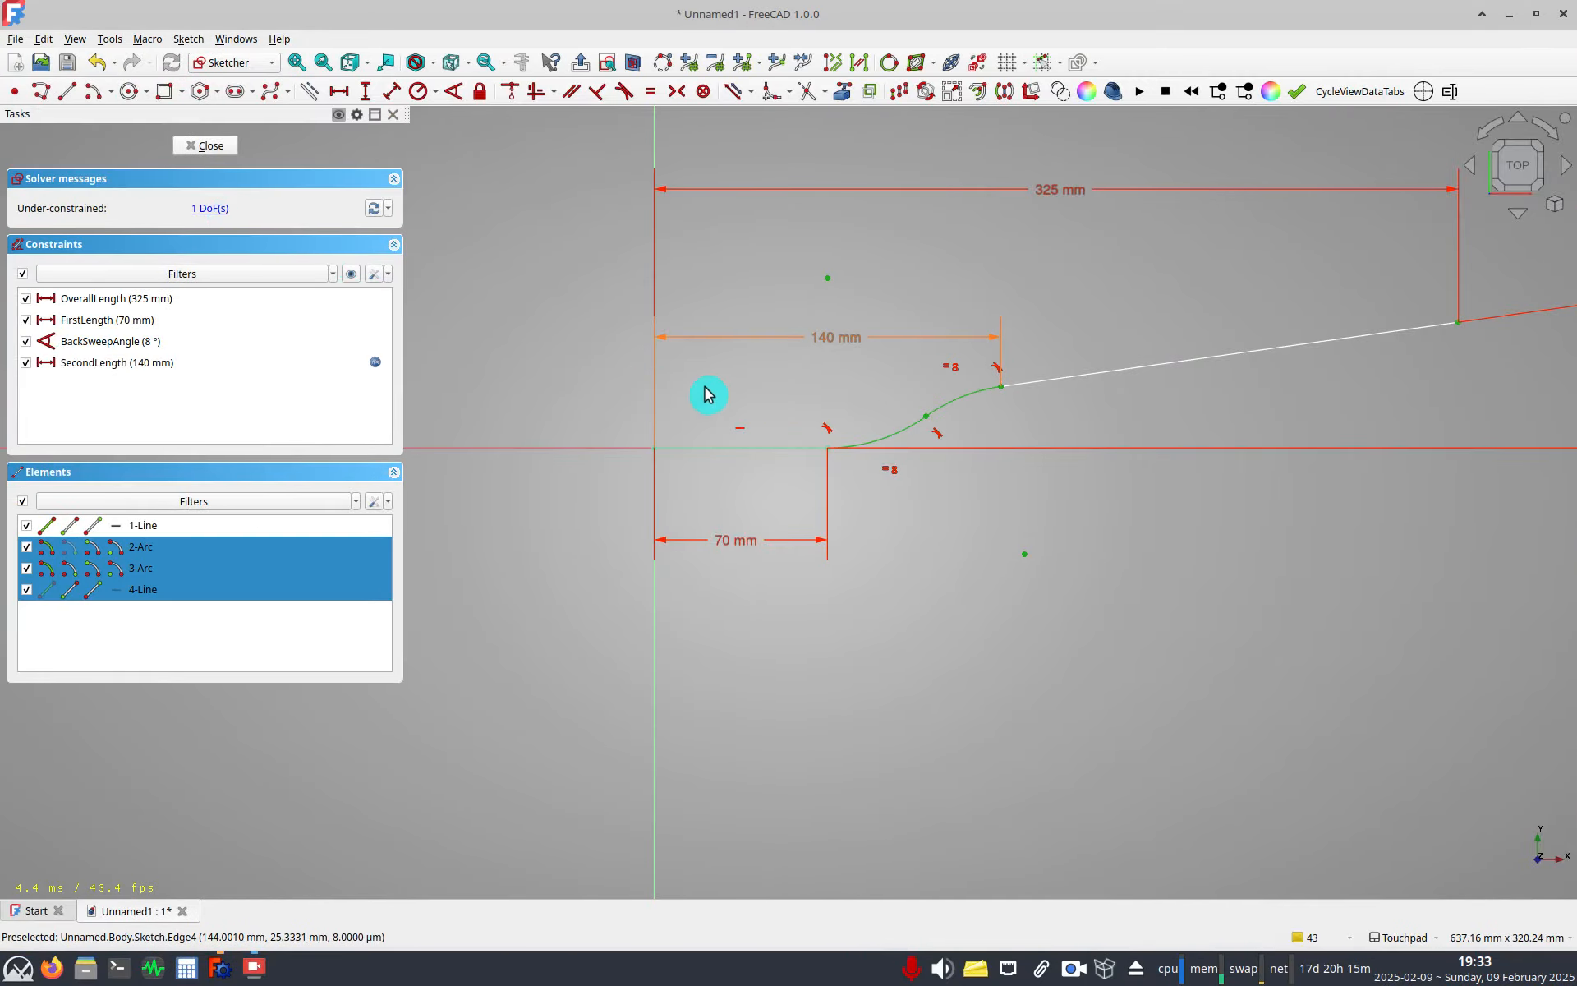
{"action": "left_click", "coordinate": [1008, 408]}
{"action": "left_click_drag", "start_coordinate": [1001, 386], "coordinate": [1002, 390]}
{"action": "left_click_drag", "start_coordinate": [791, 398], "coordinate": [792, 405]}
{"action": "left_click", "coordinate": [788, 400]}
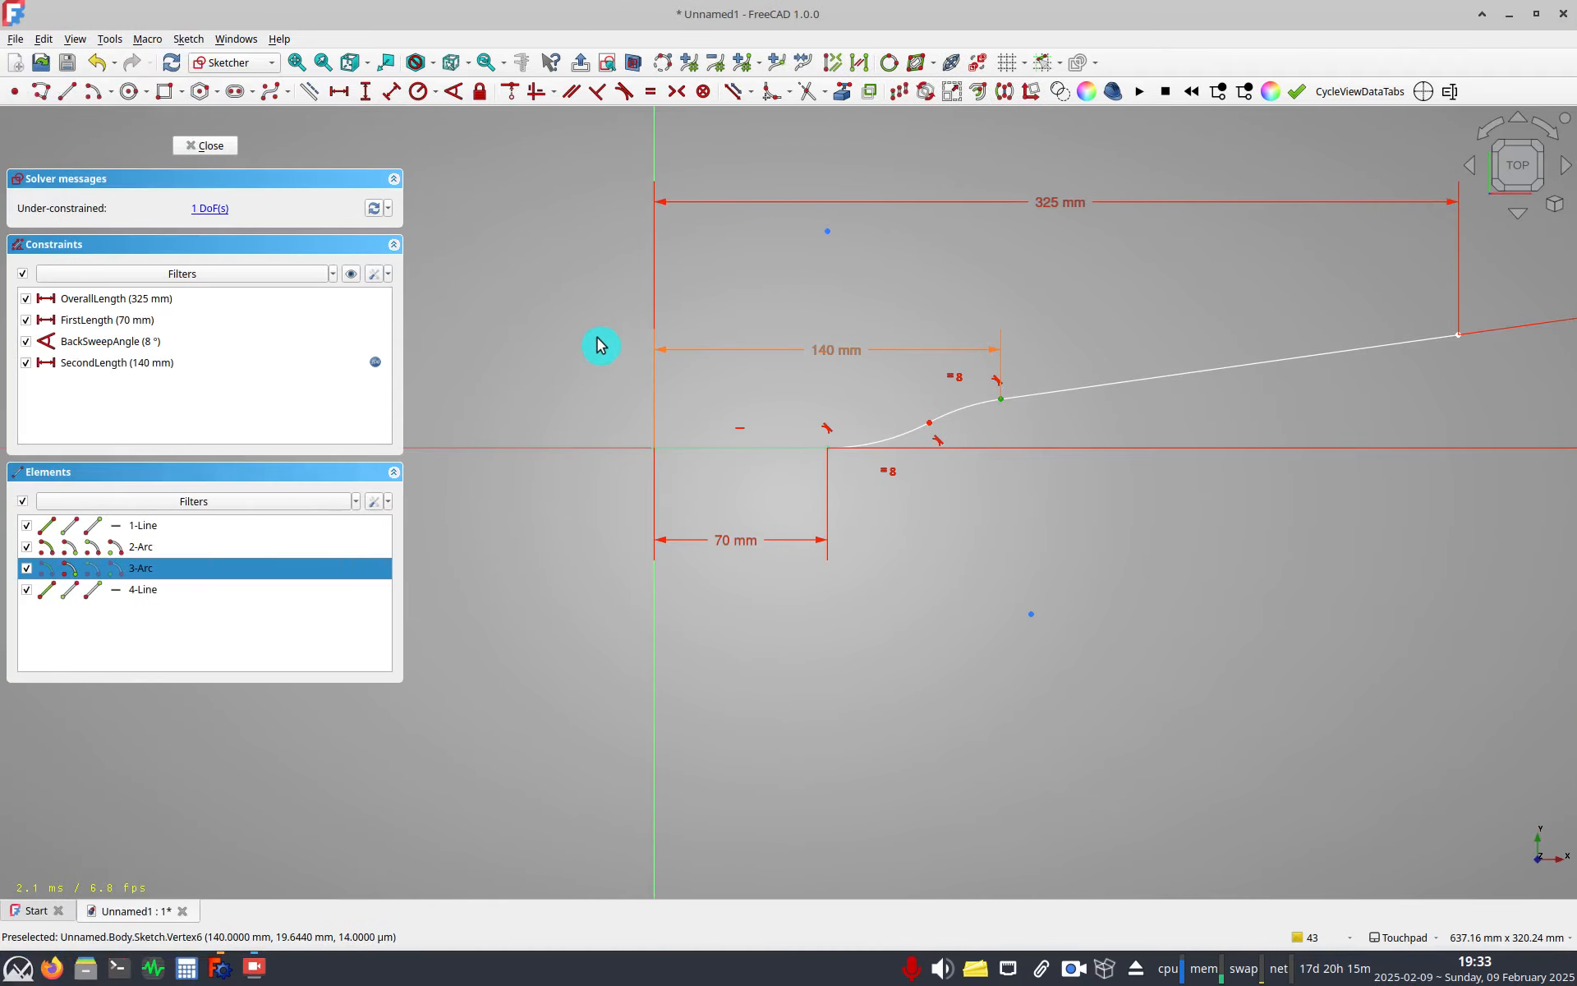
{"action": "left_click", "coordinate": [365, 91]}
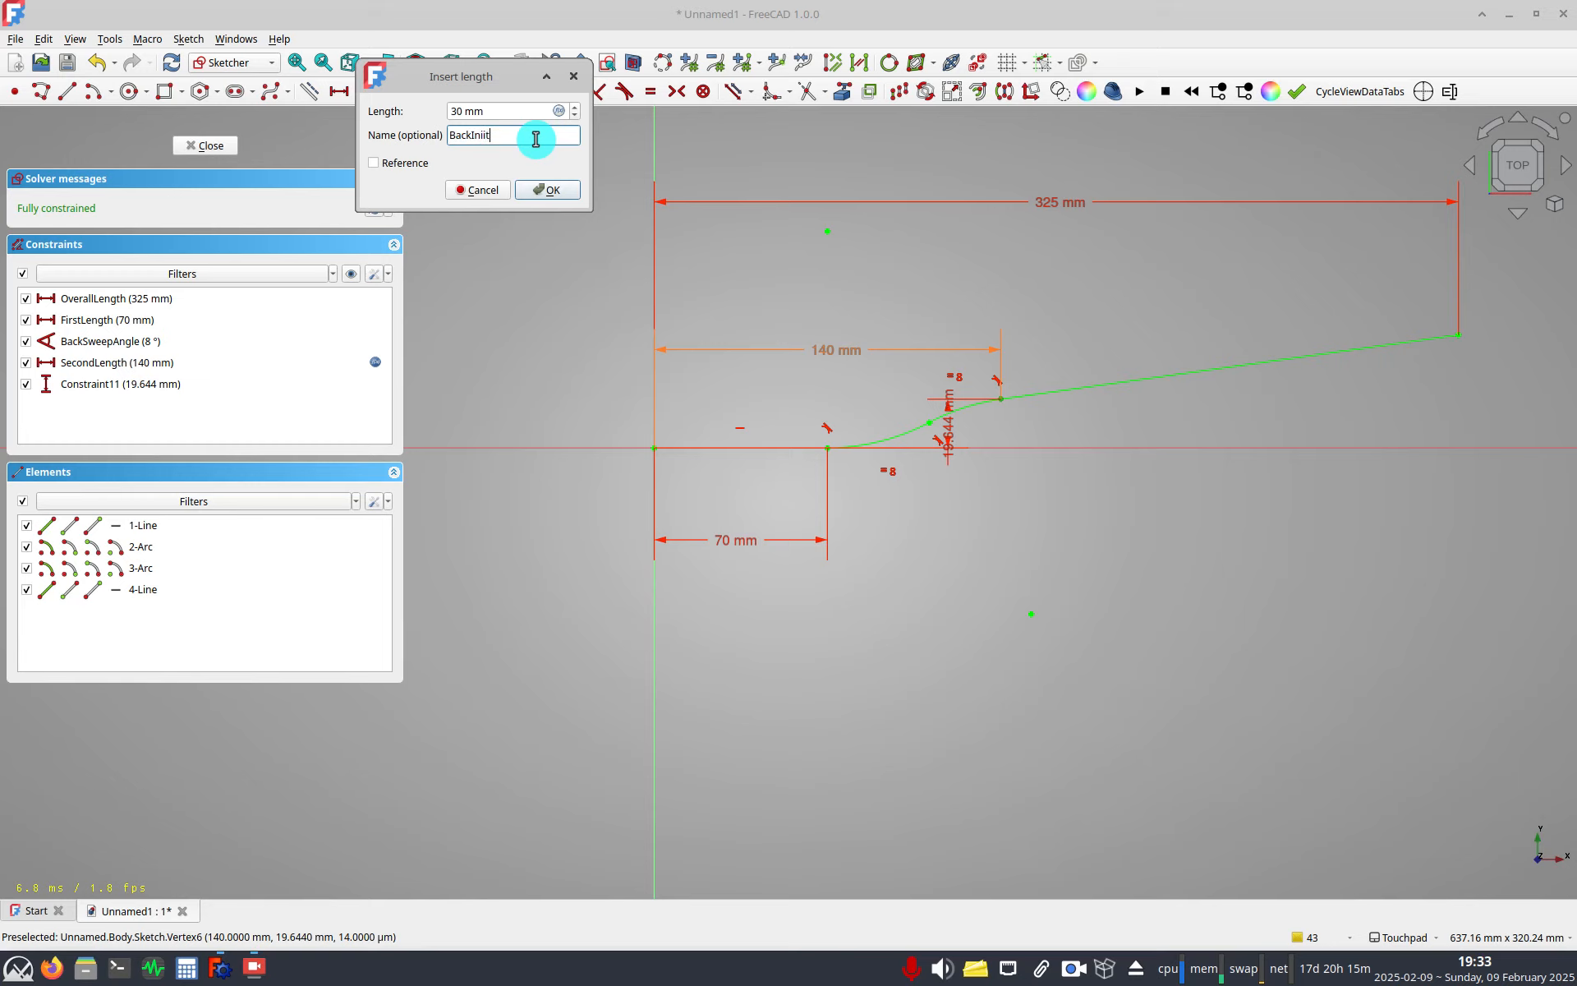
{"action": "key", "text": "Return"}
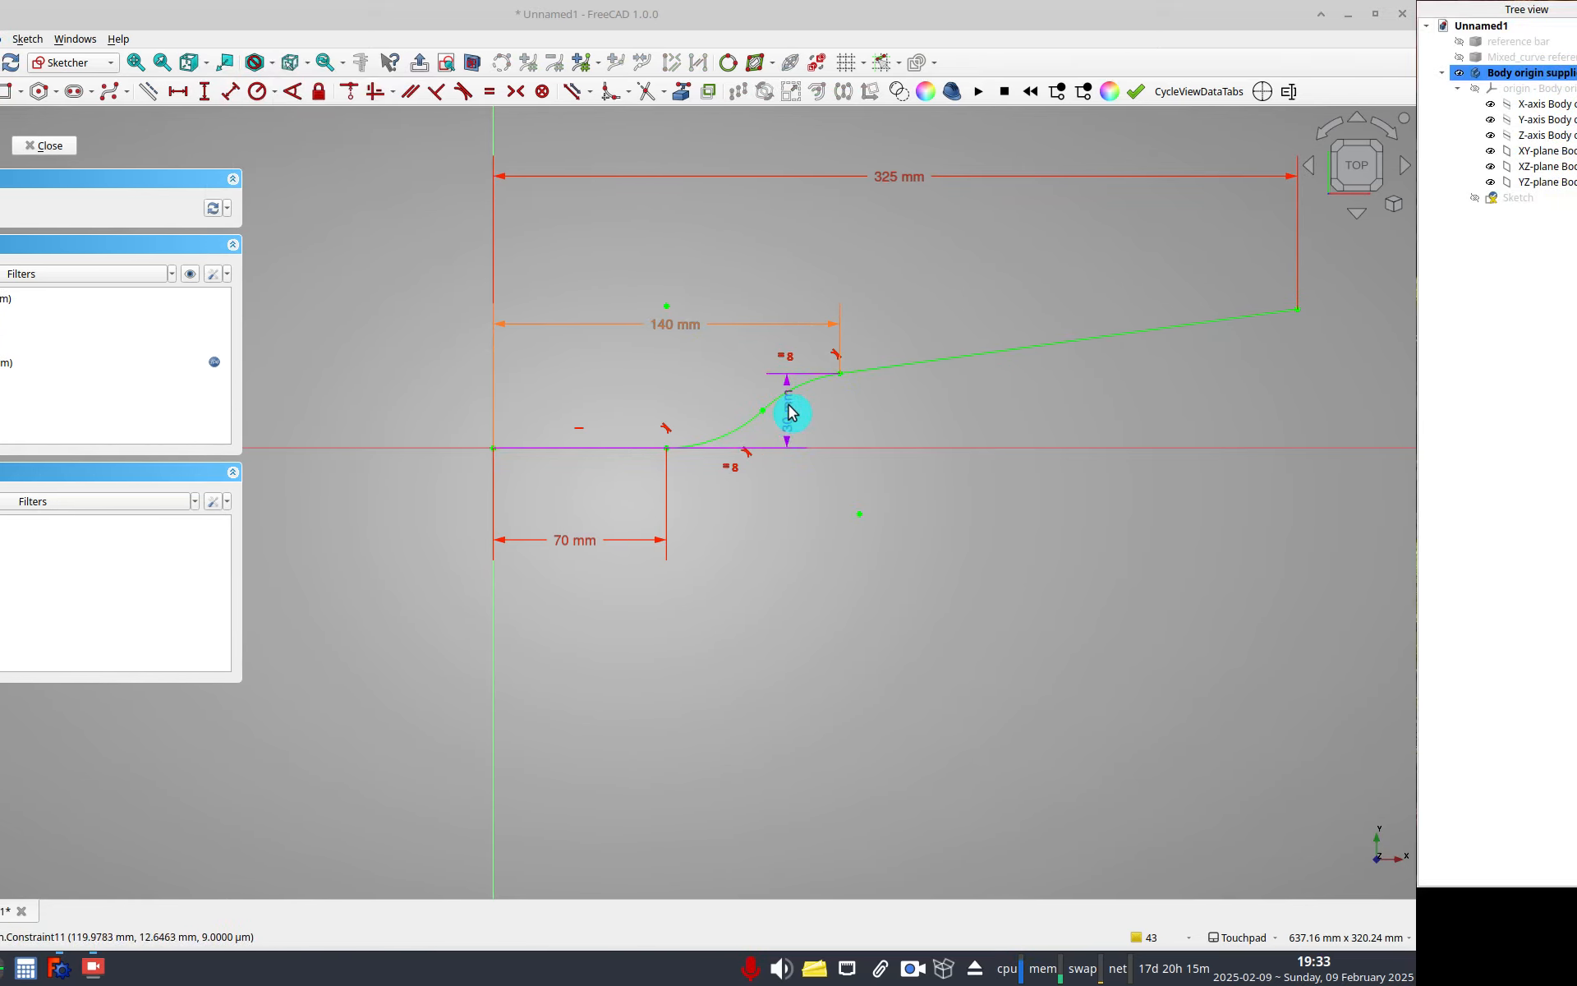
Move the 30 mm dimension label below the path and close the sketch.
{"action": "mouse_move", "coordinate": [792, 419]}
{"action": "left_mouse_down"}
{"action": "mouse_move", "coordinate": [946, 507]}
{"action": "mouse_move", "coordinate": [950, 578]}
{"action": "left_mouse_up"}
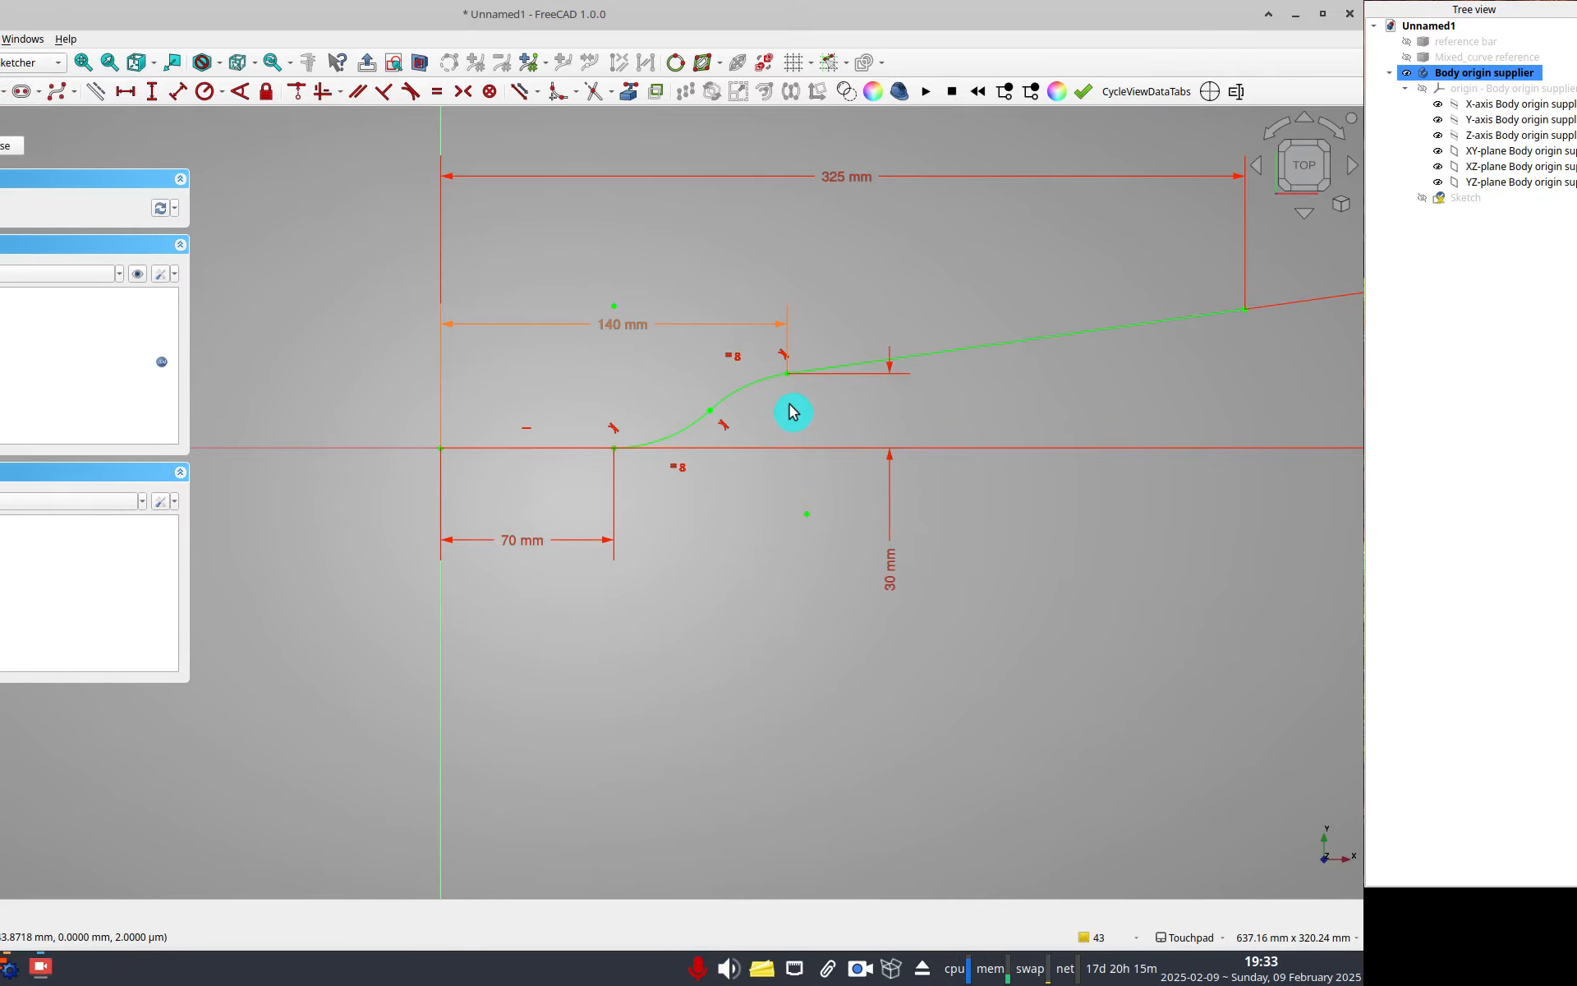
{"action": "middle_click_drag", "start_coordinate": [767, 360], "coordinate": [607, 412], "text": "shift"}
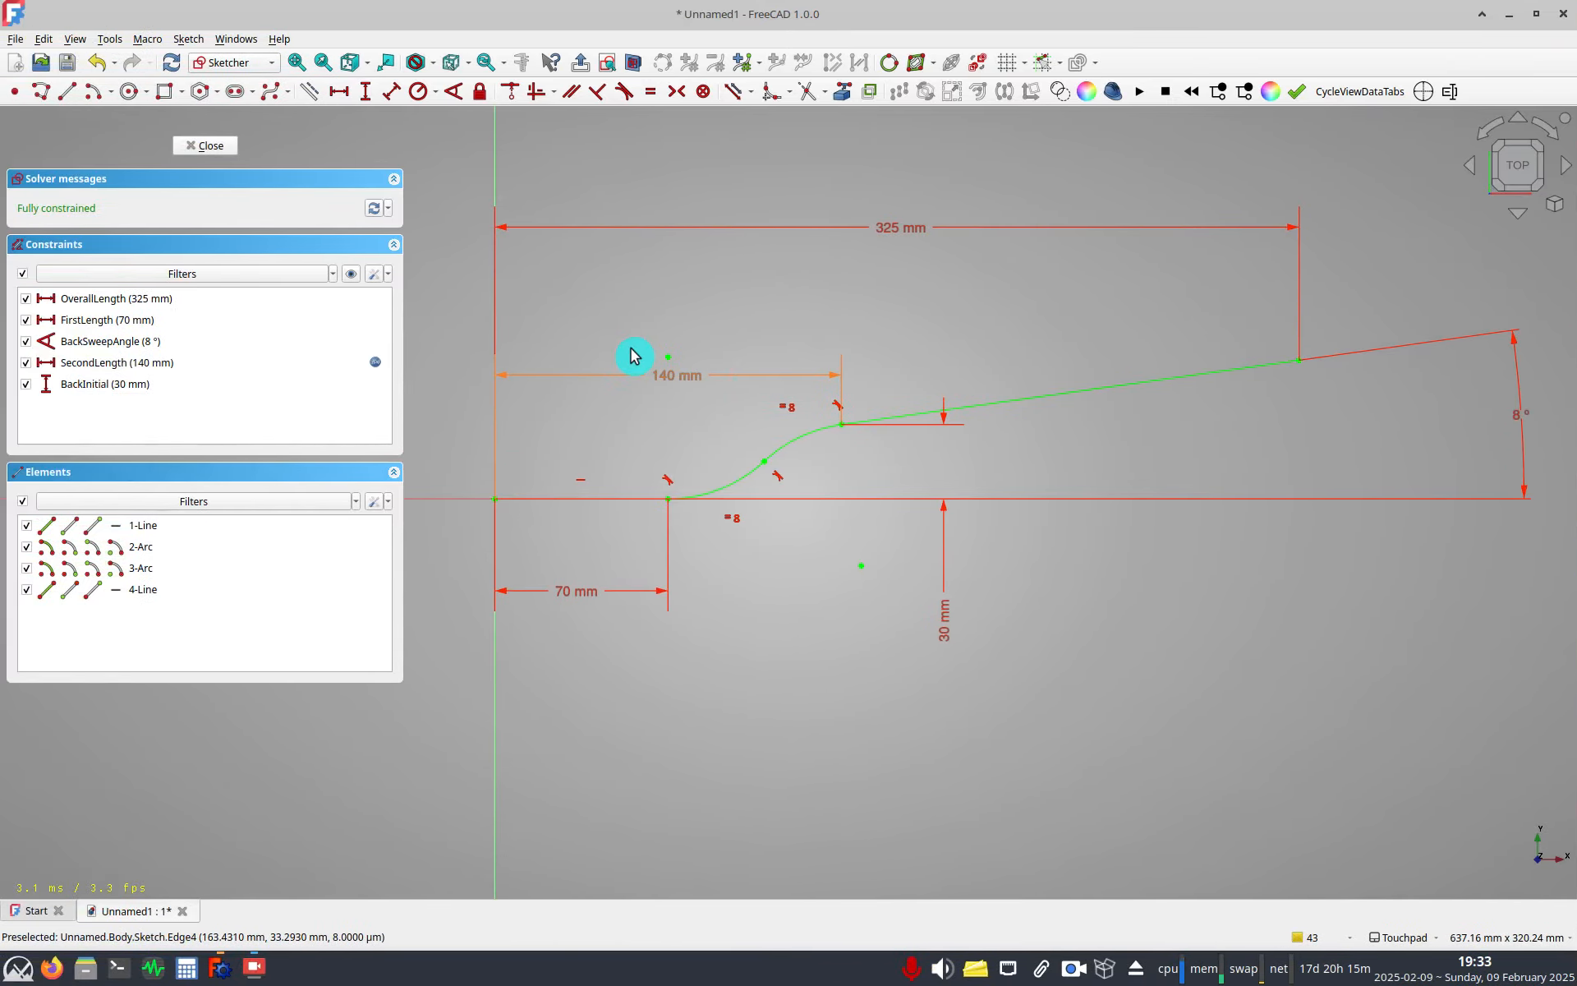
{"action": "left_click", "coordinate": [225, 147]}
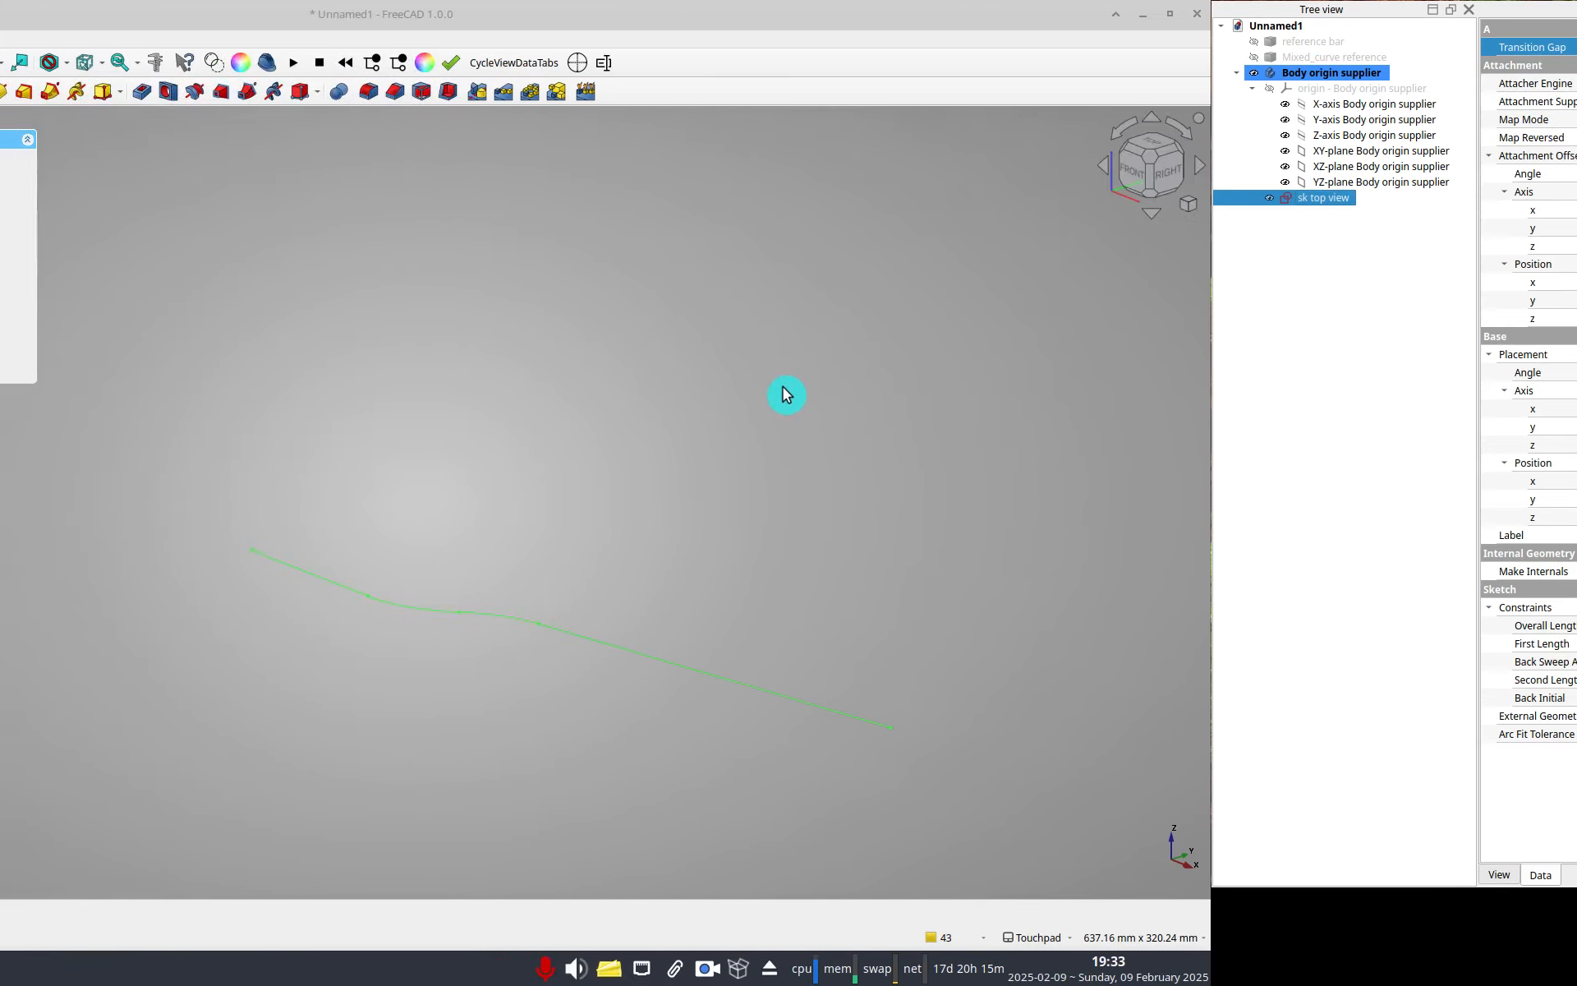
Create a new sketch in the body attached to the XZ-plane.
{"action": "left_click", "coordinate": [121, 433]}
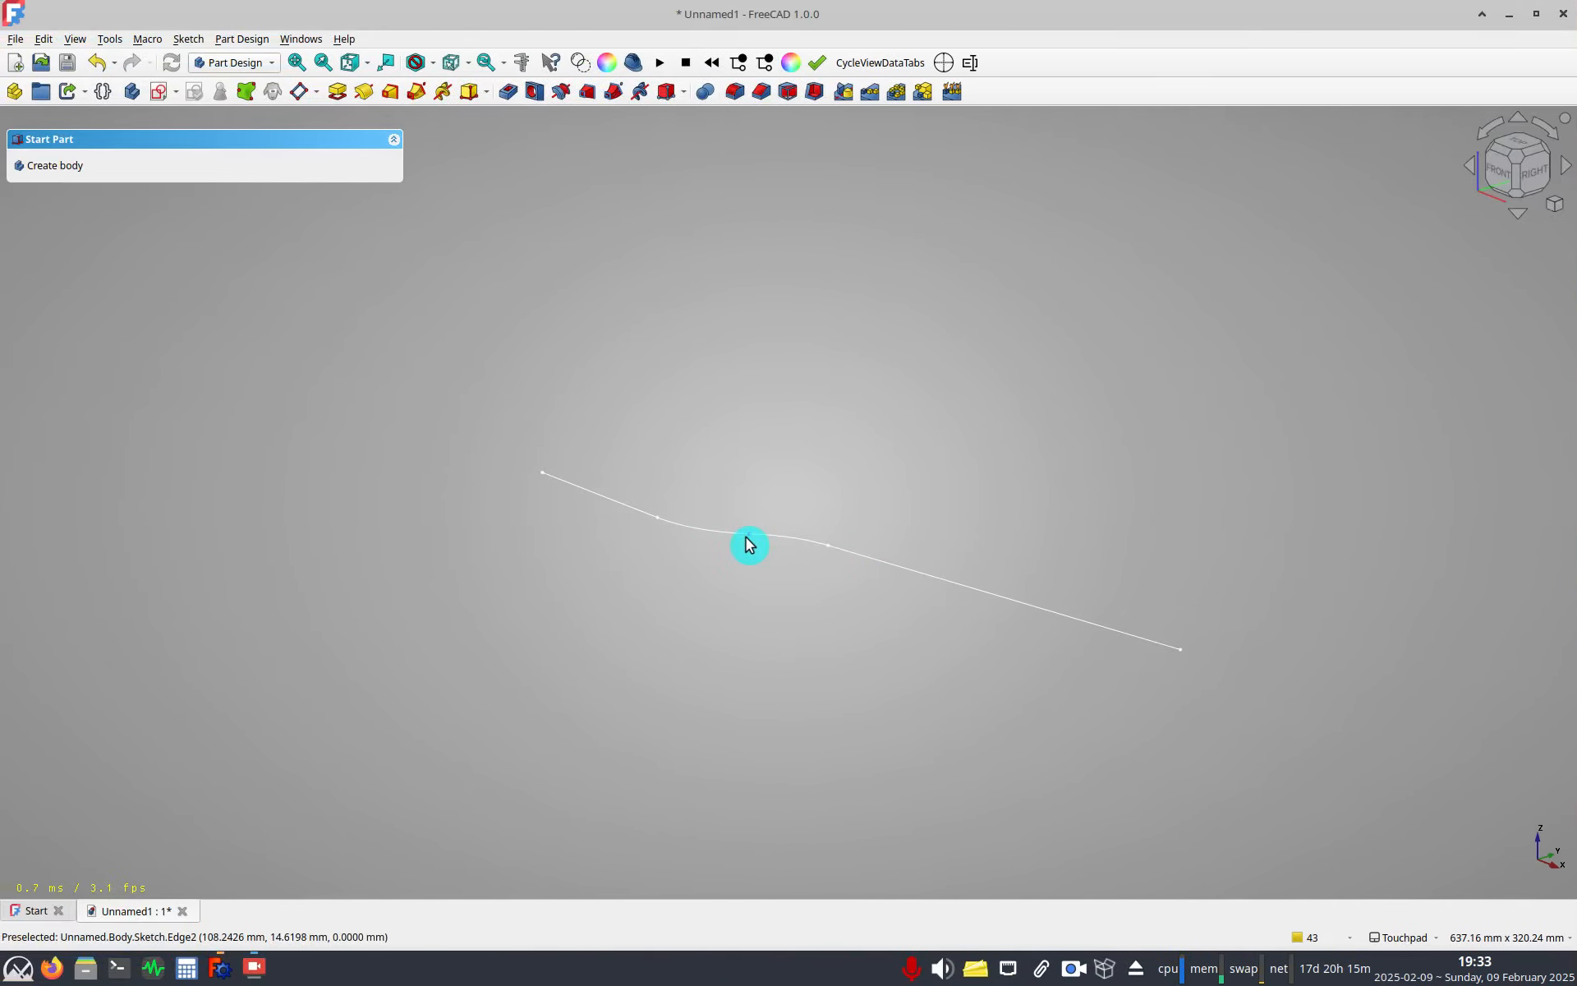
{"action": "key", "text": "2"}
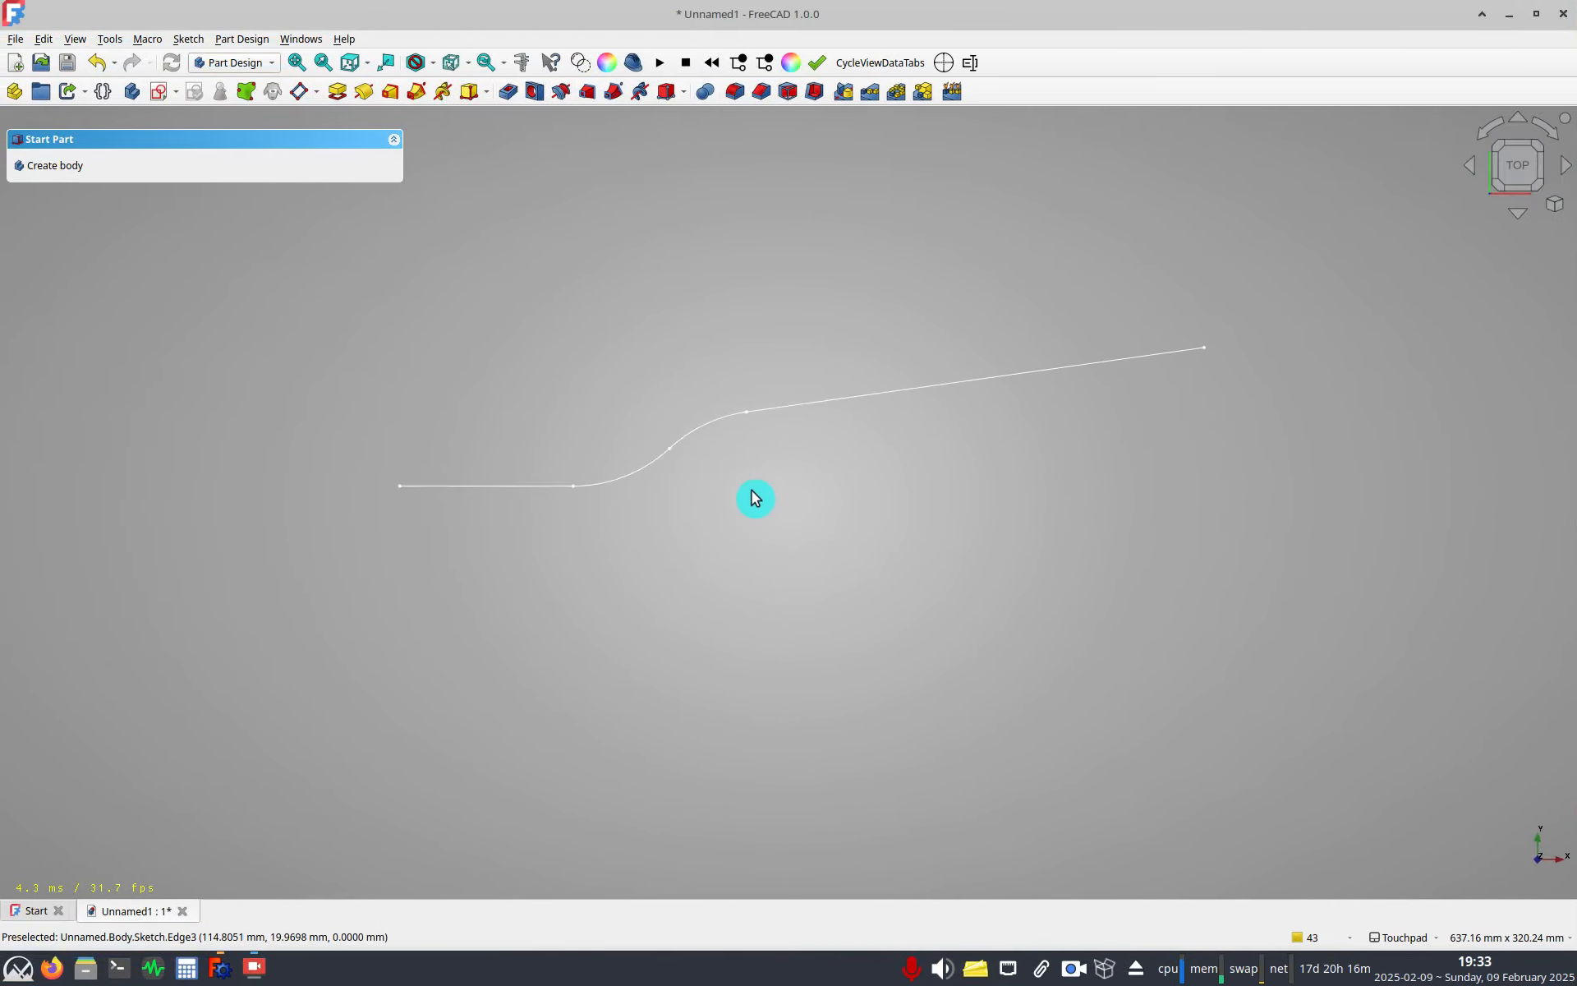
{"action": "key", "text": "1"}
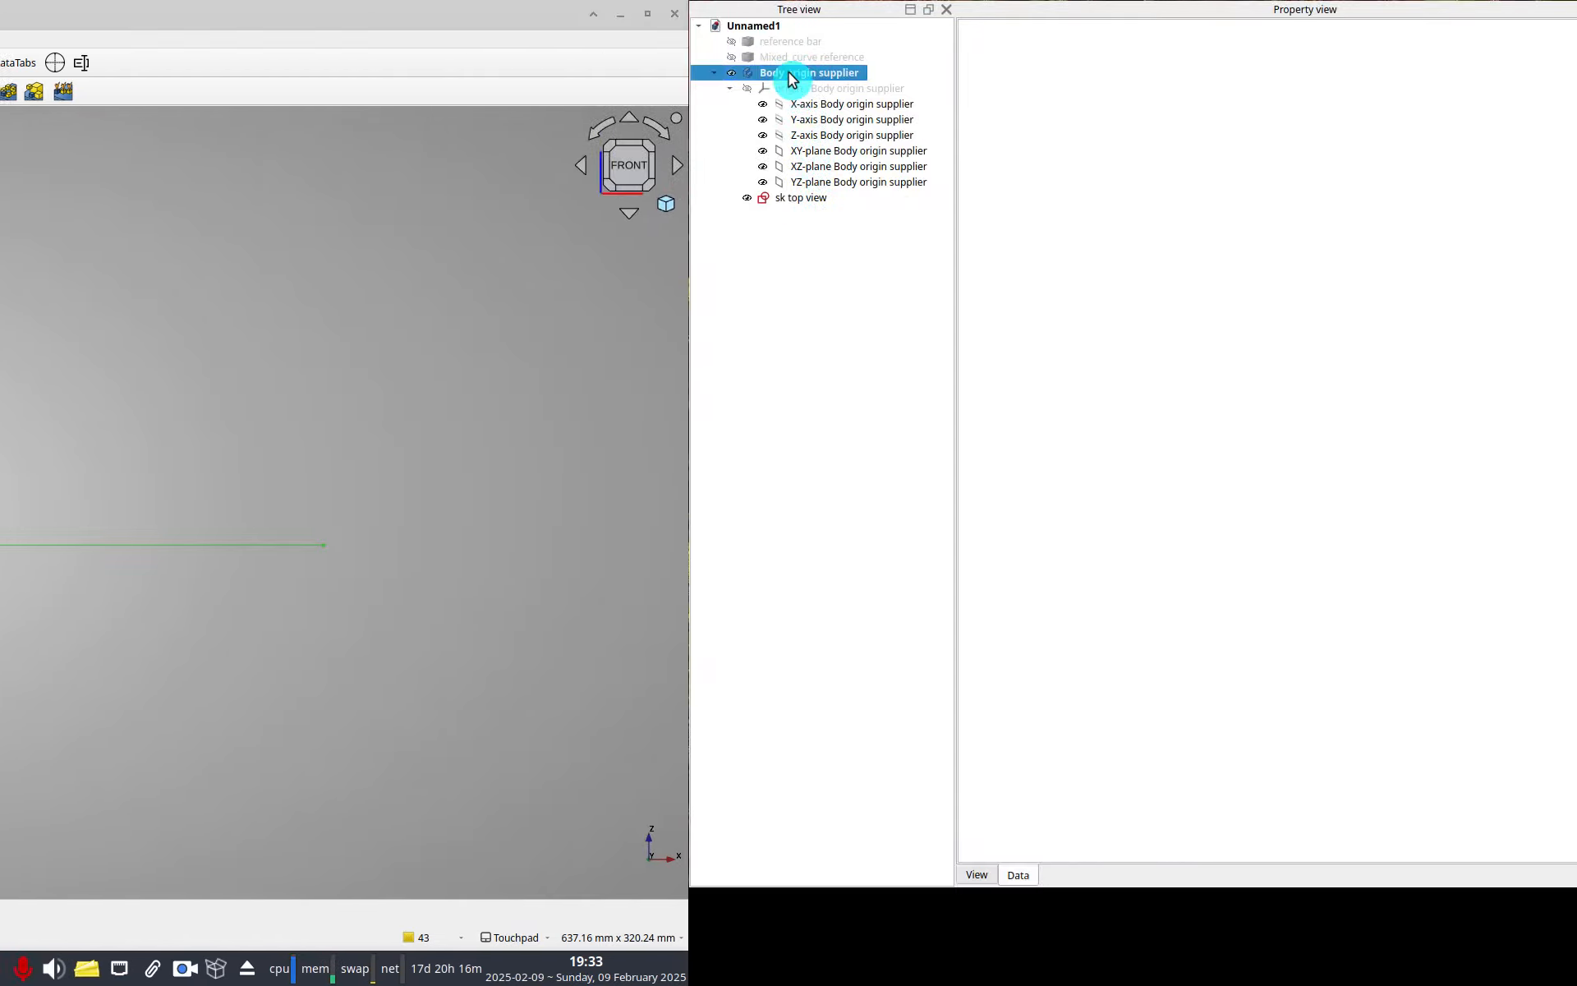
{"action": "left_click", "coordinate": [790, 74]}
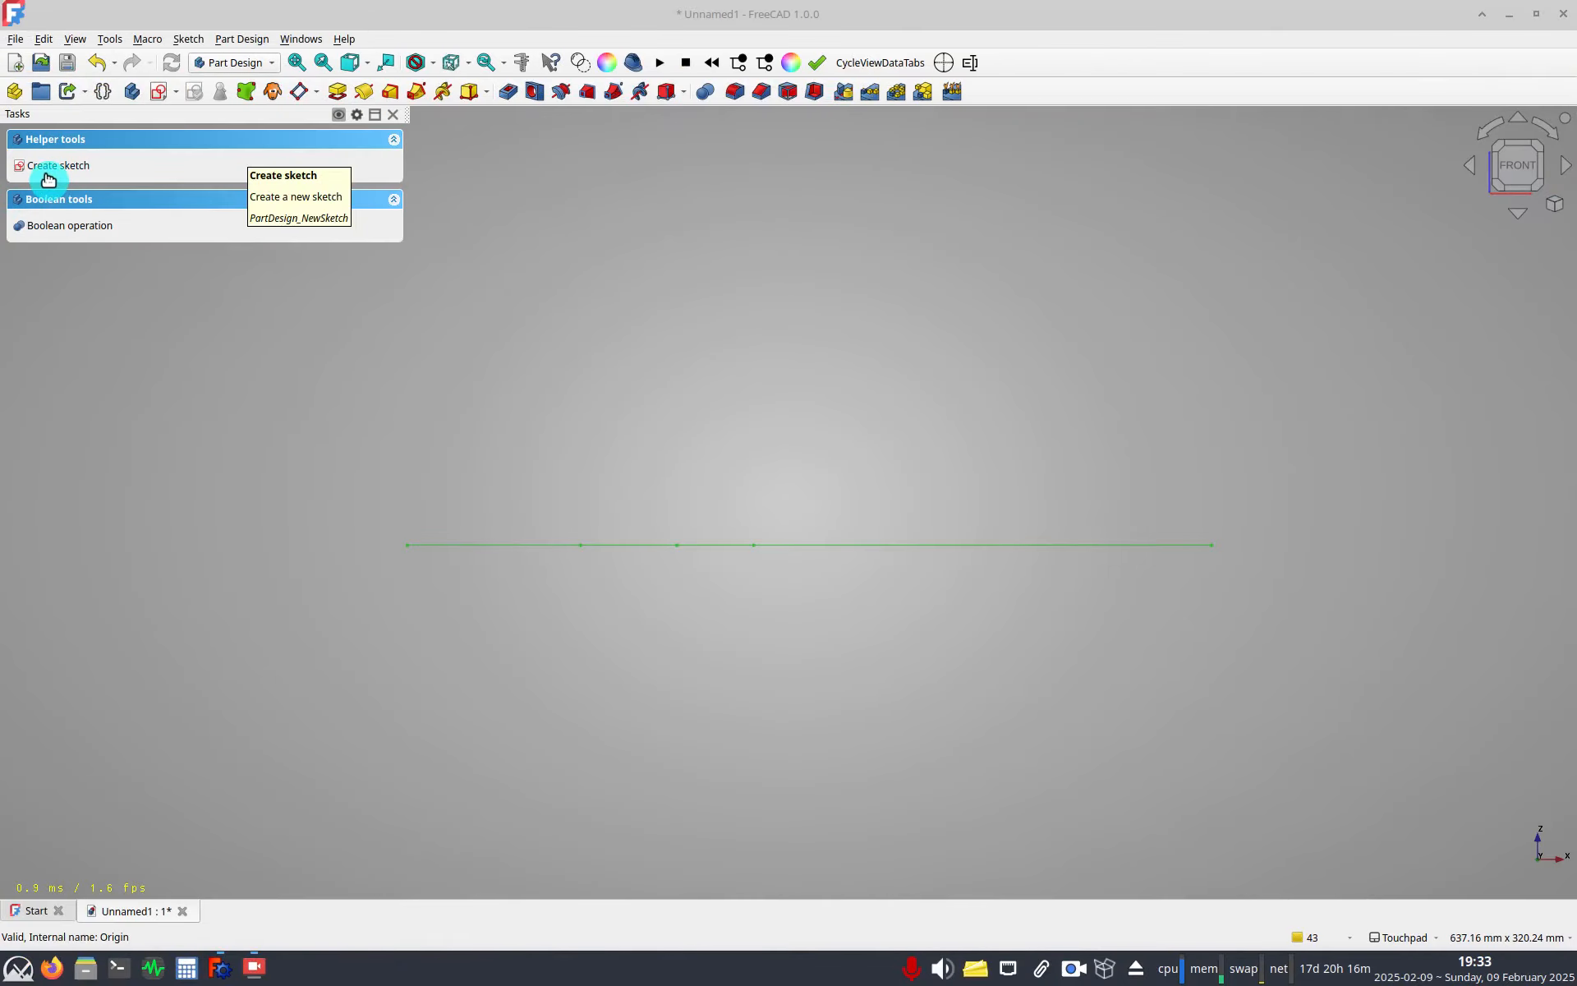
{"action": "left_click", "coordinate": [131, 165]}
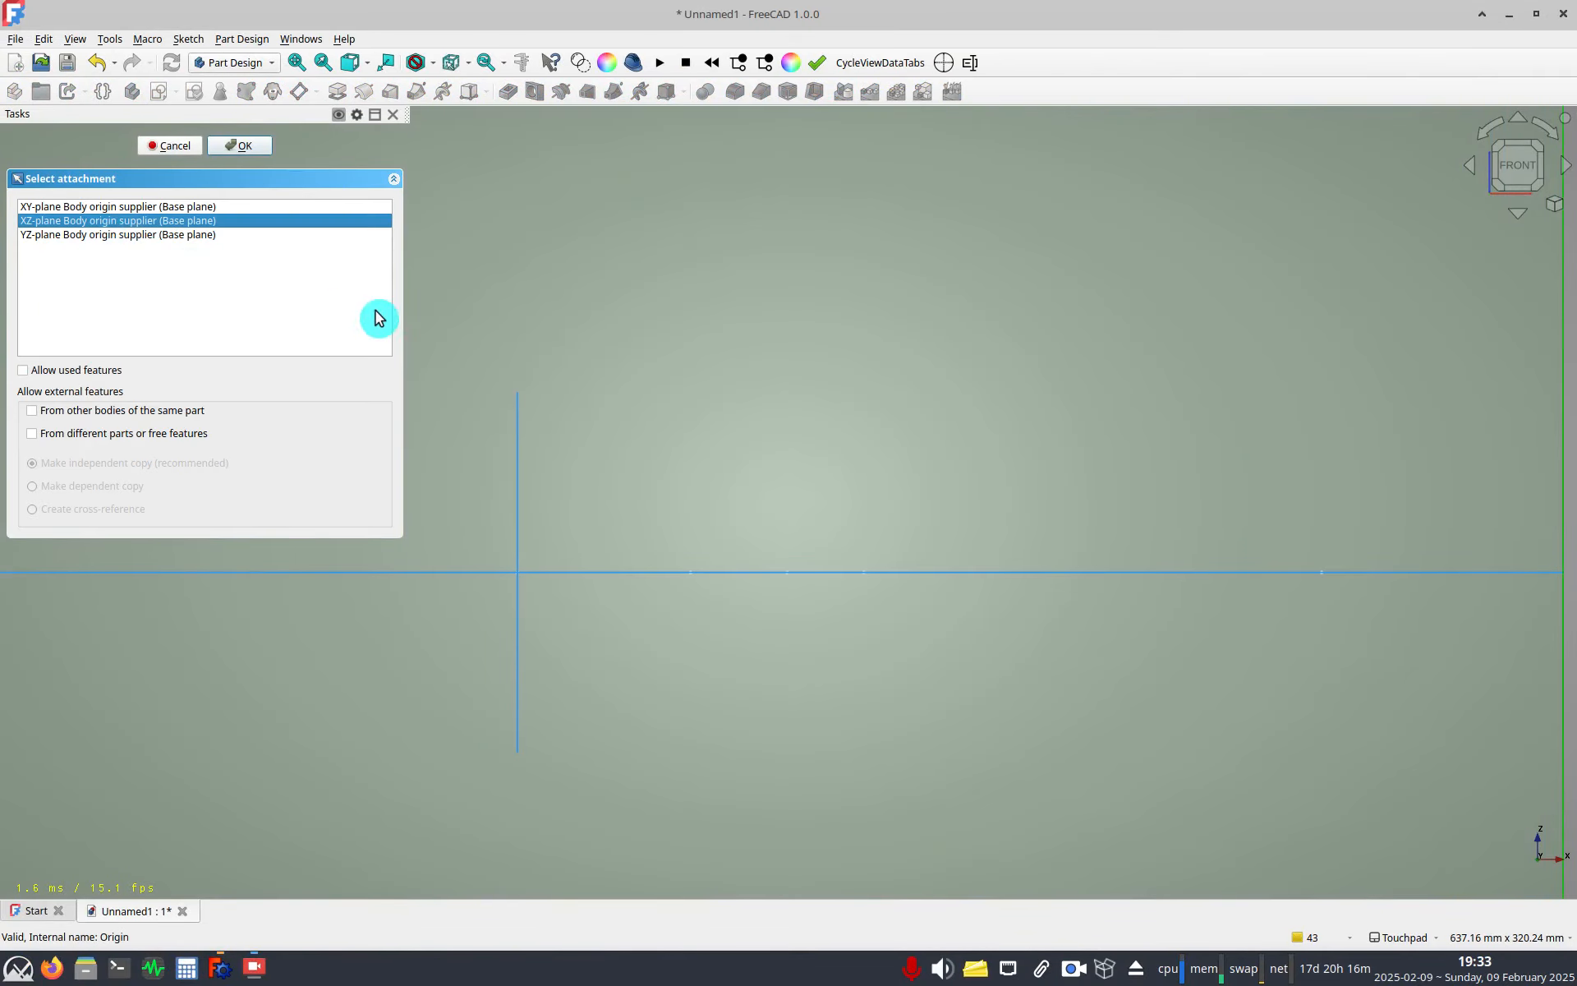
{"action": "scroll", "coordinate": [579, 352], "scroll_direction": "down", "scroll_amount": 10}
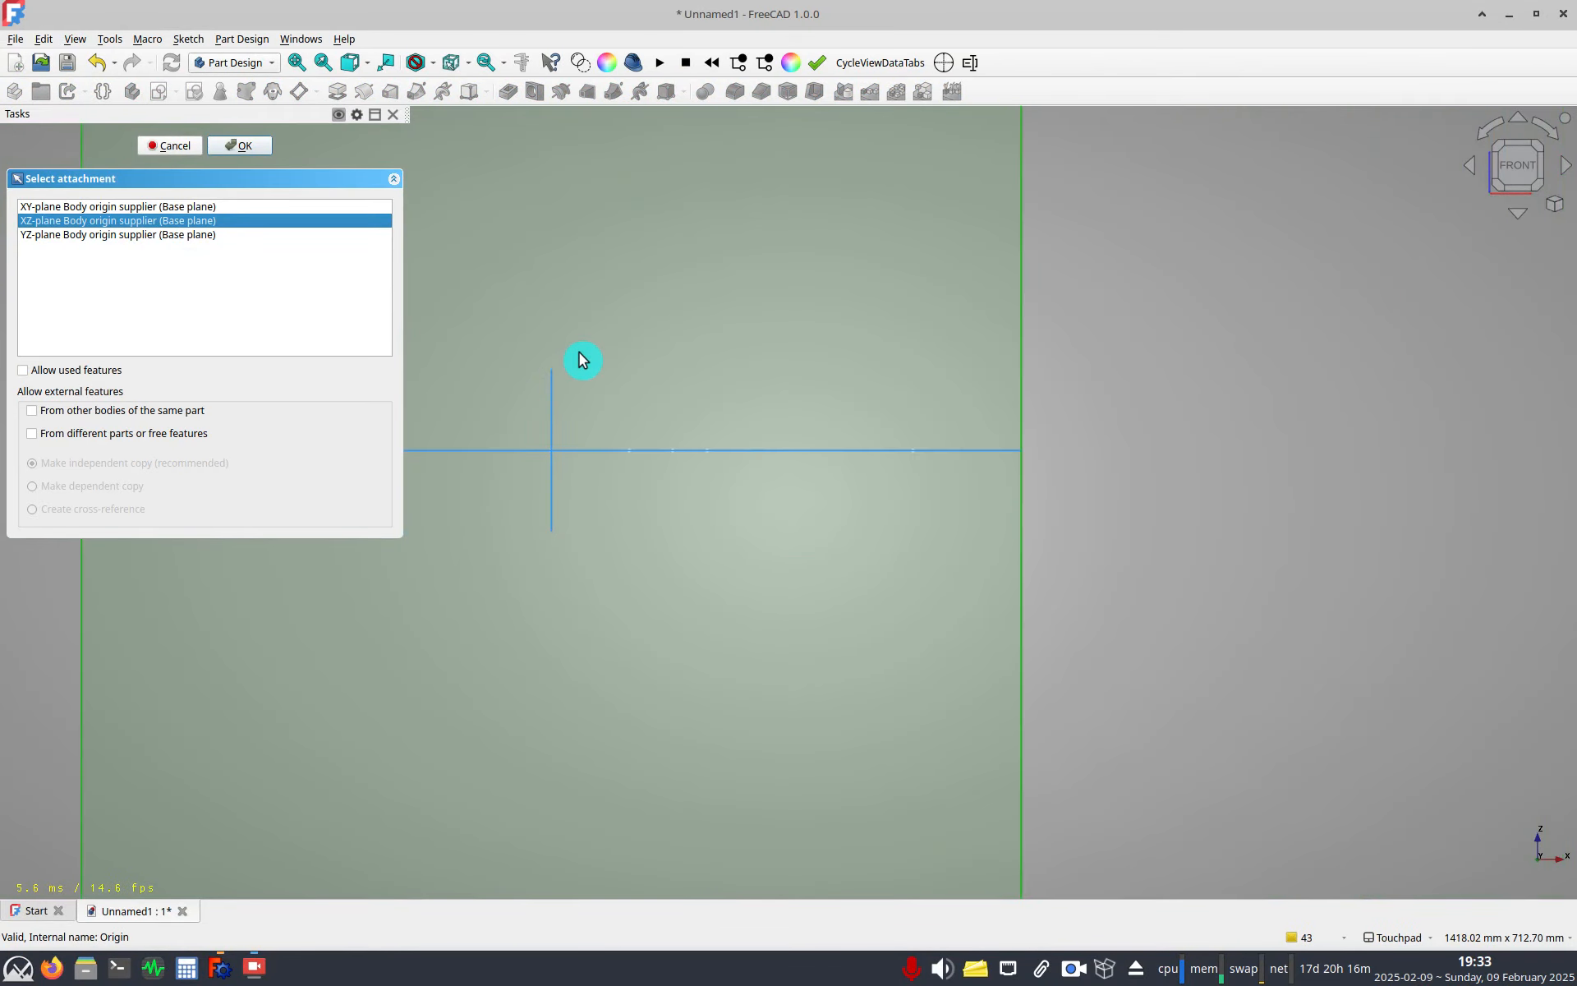
{"action": "left_click", "coordinate": [813, 476]}
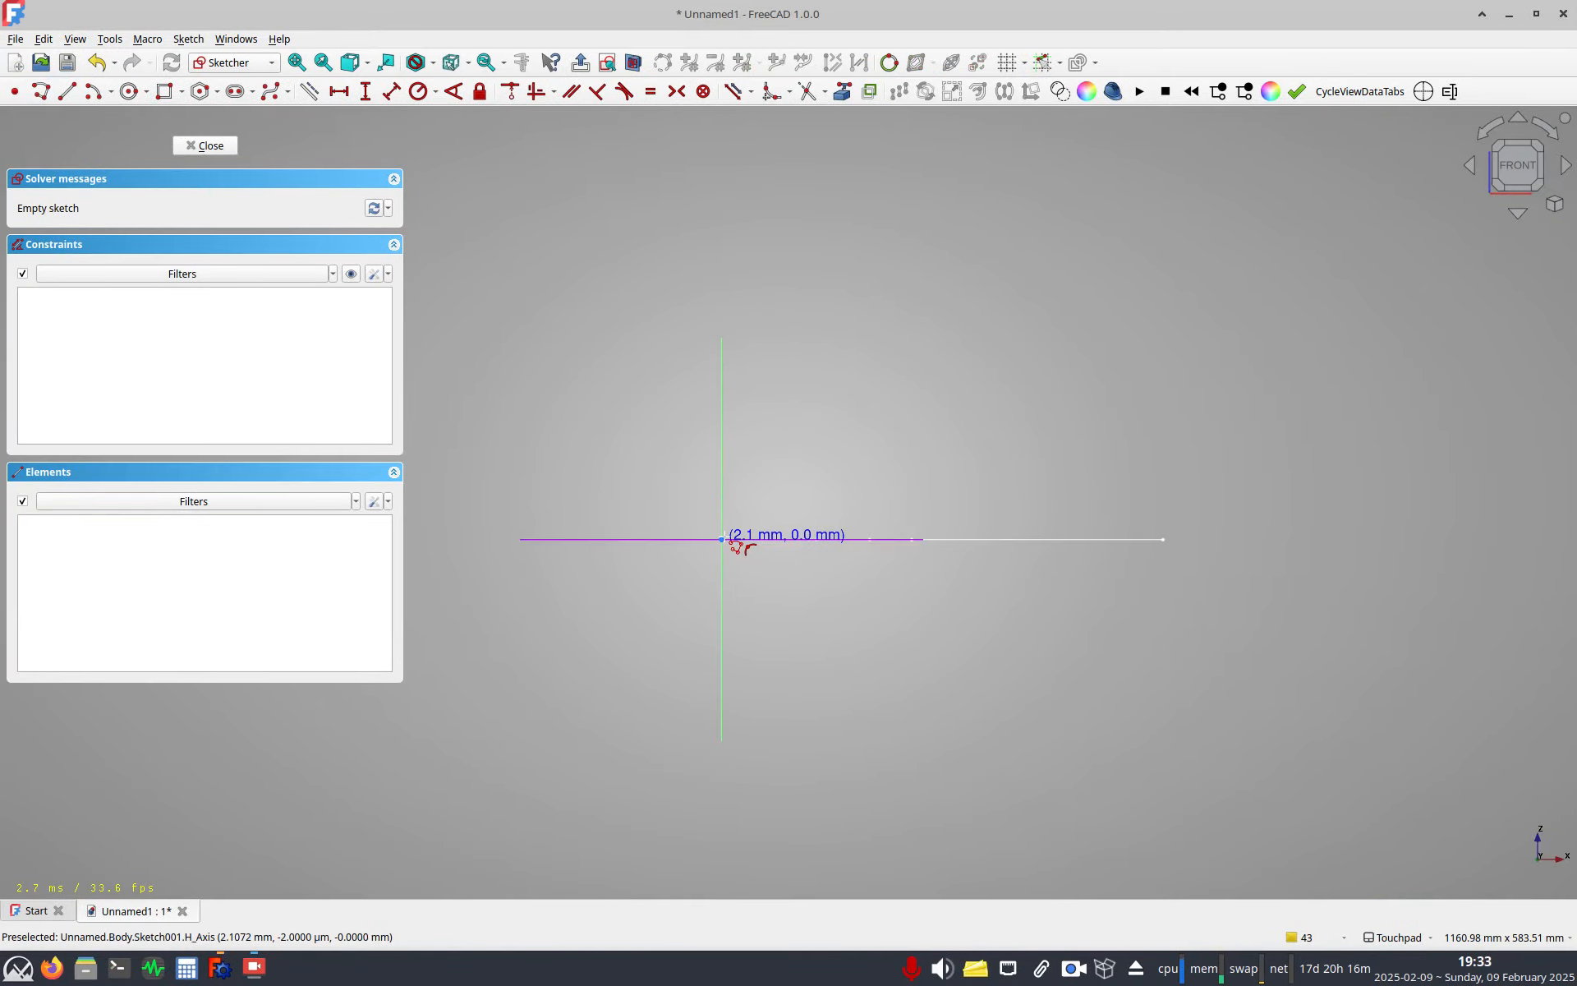
Draw a path of a horizontal line from the origin, two tangent arcs curving upward, and a sloping end line.
{"action": "left_click", "coordinate": [806, 539]}
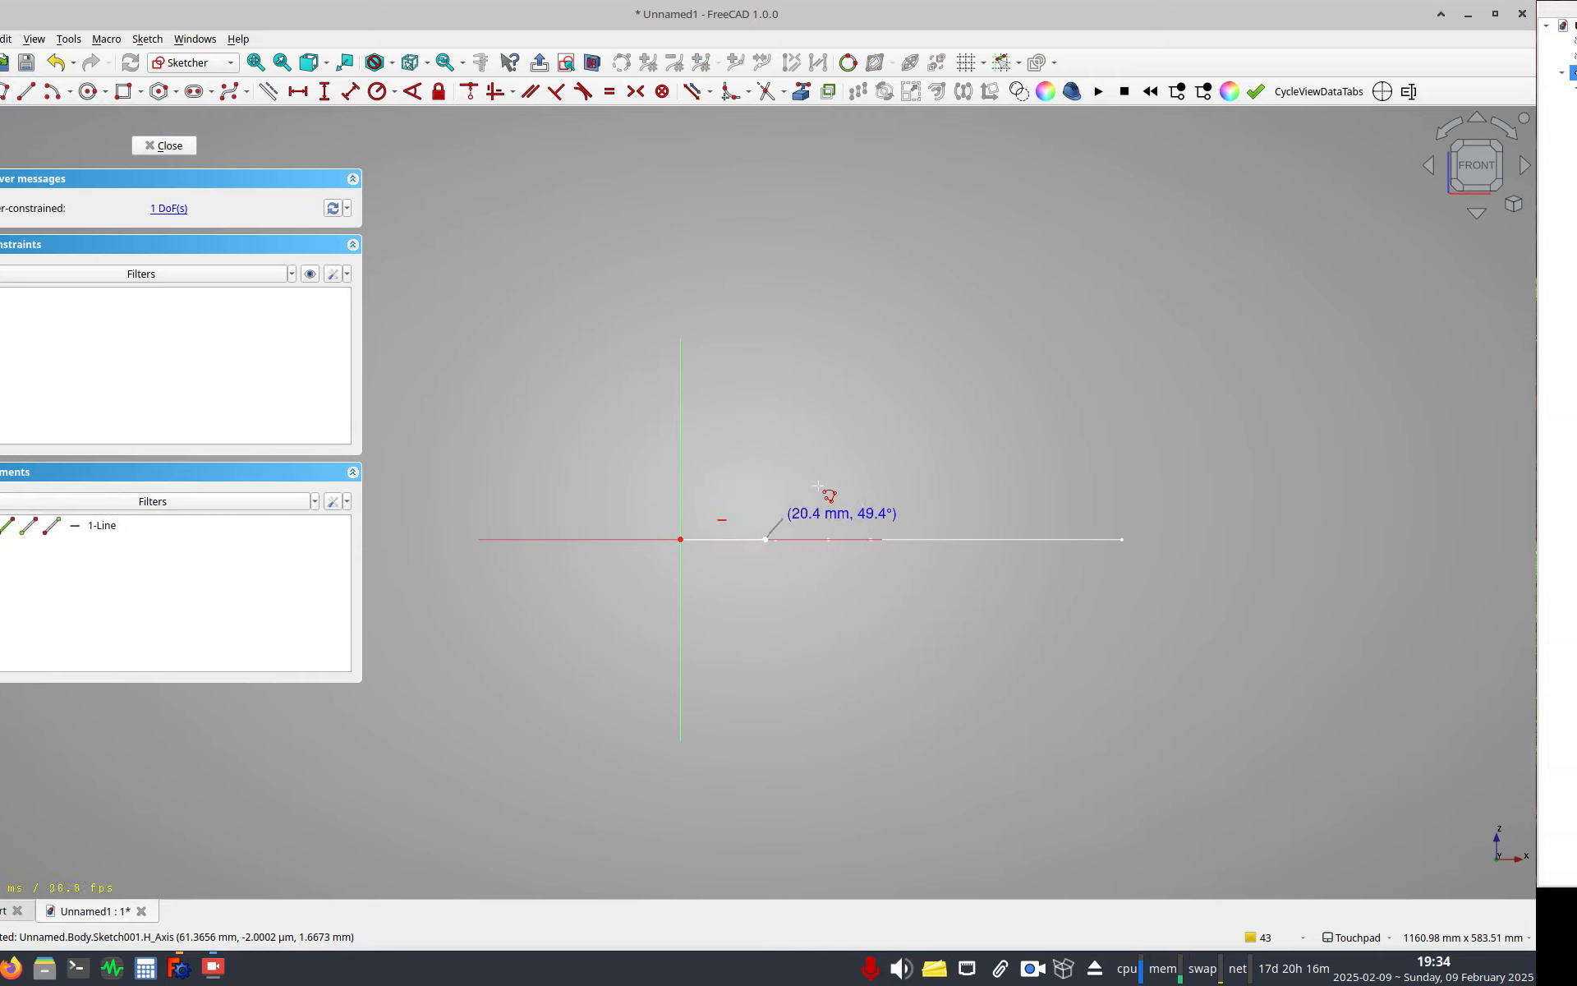
{"action": "key", "text": "m"}
{"action": "key", "text": "m"}
{"action": "key", "text": "m"}
{"action": "left_click", "coordinate": [797, 475]}
{"action": "key", "text": "m"}
{"action": "key", "text": "m"}
{"action": "key", "text": "m"}
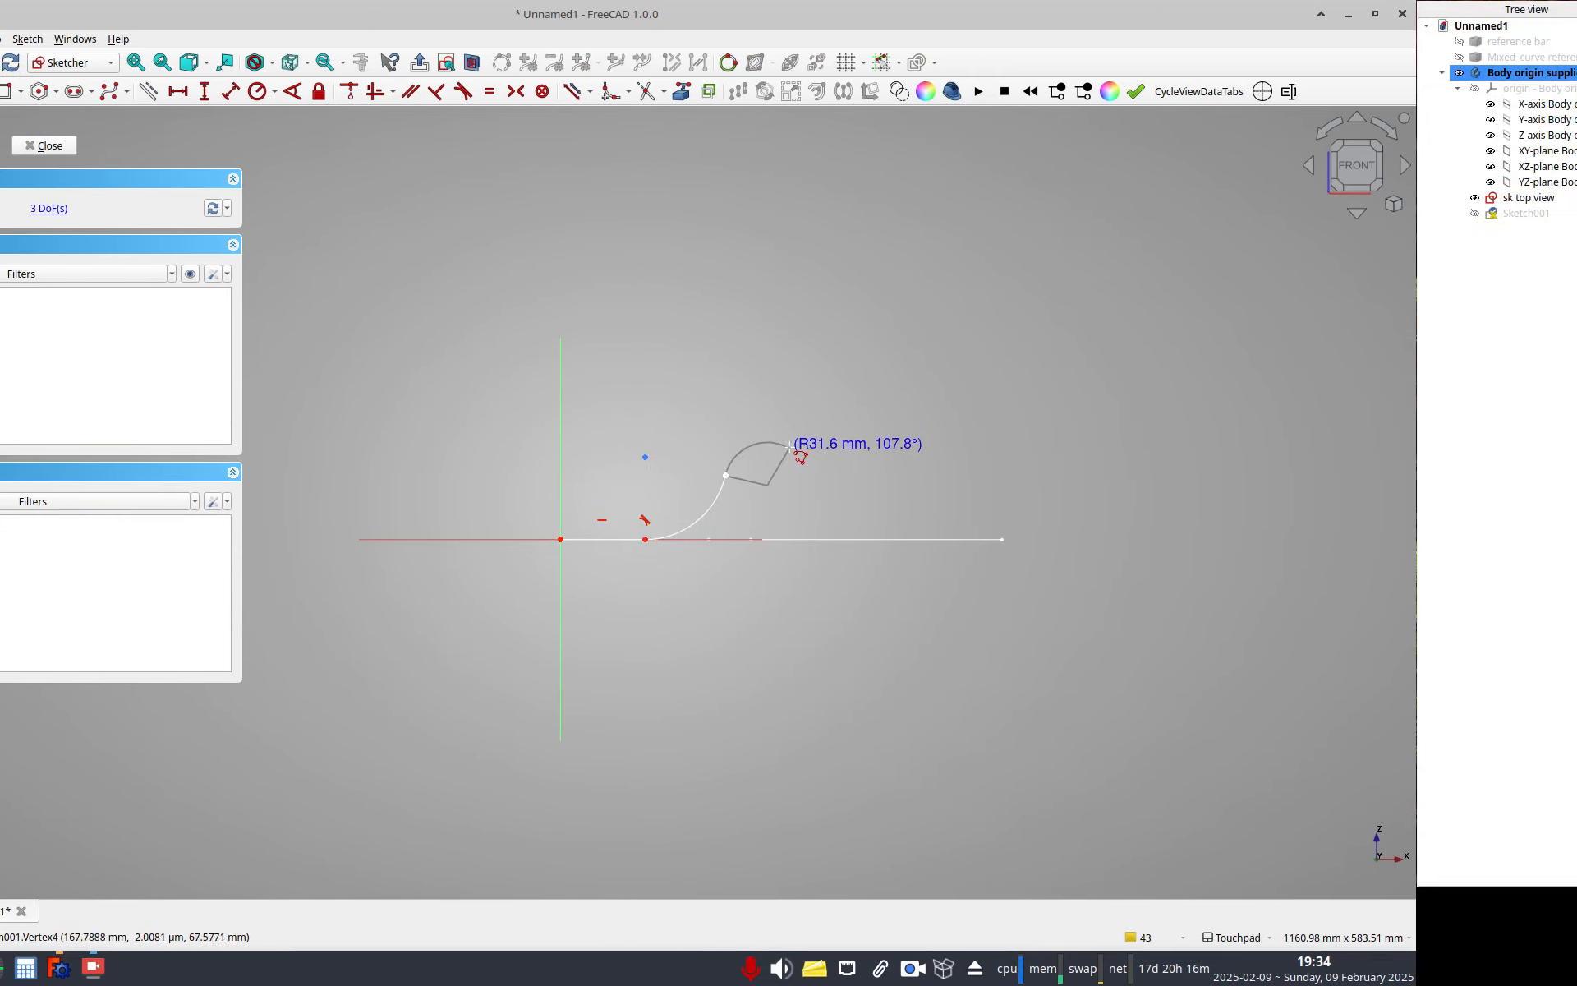
{"action": "left_click", "coordinate": [860, 444]}
{"action": "left_click", "coordinate": [1023, 455]}
{"action": "left_click", "coordinate": [777, 498]}
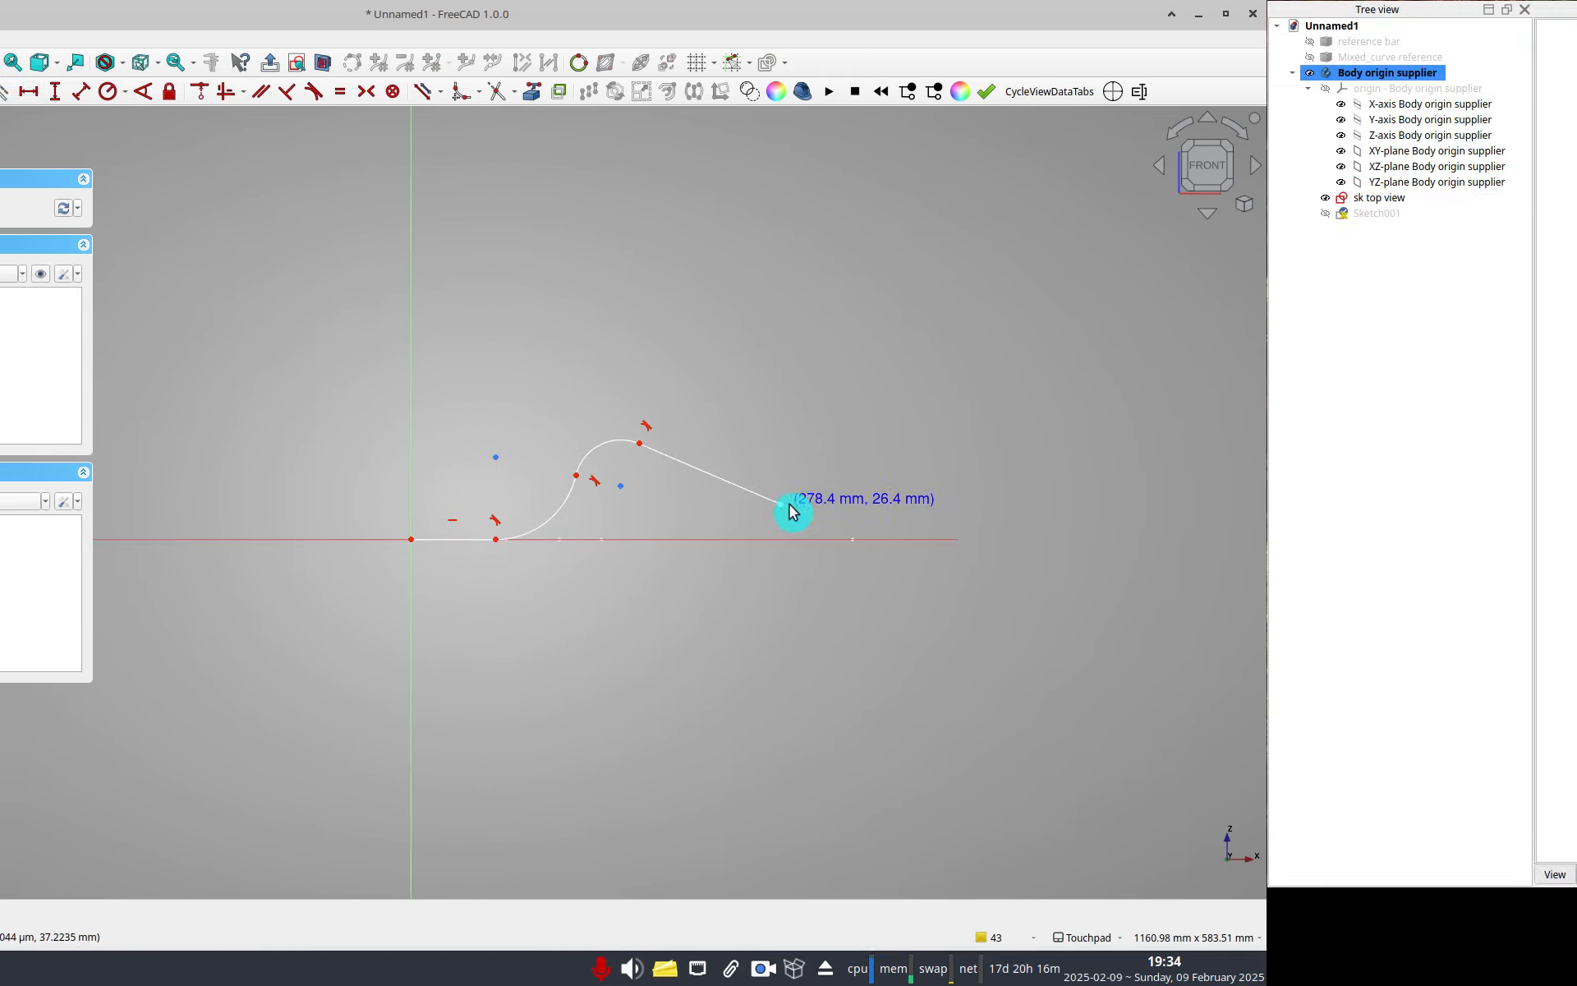
{"action": "left_click_drag", "start_coordinate": [858, 469], "coordinate": [856, 406]}
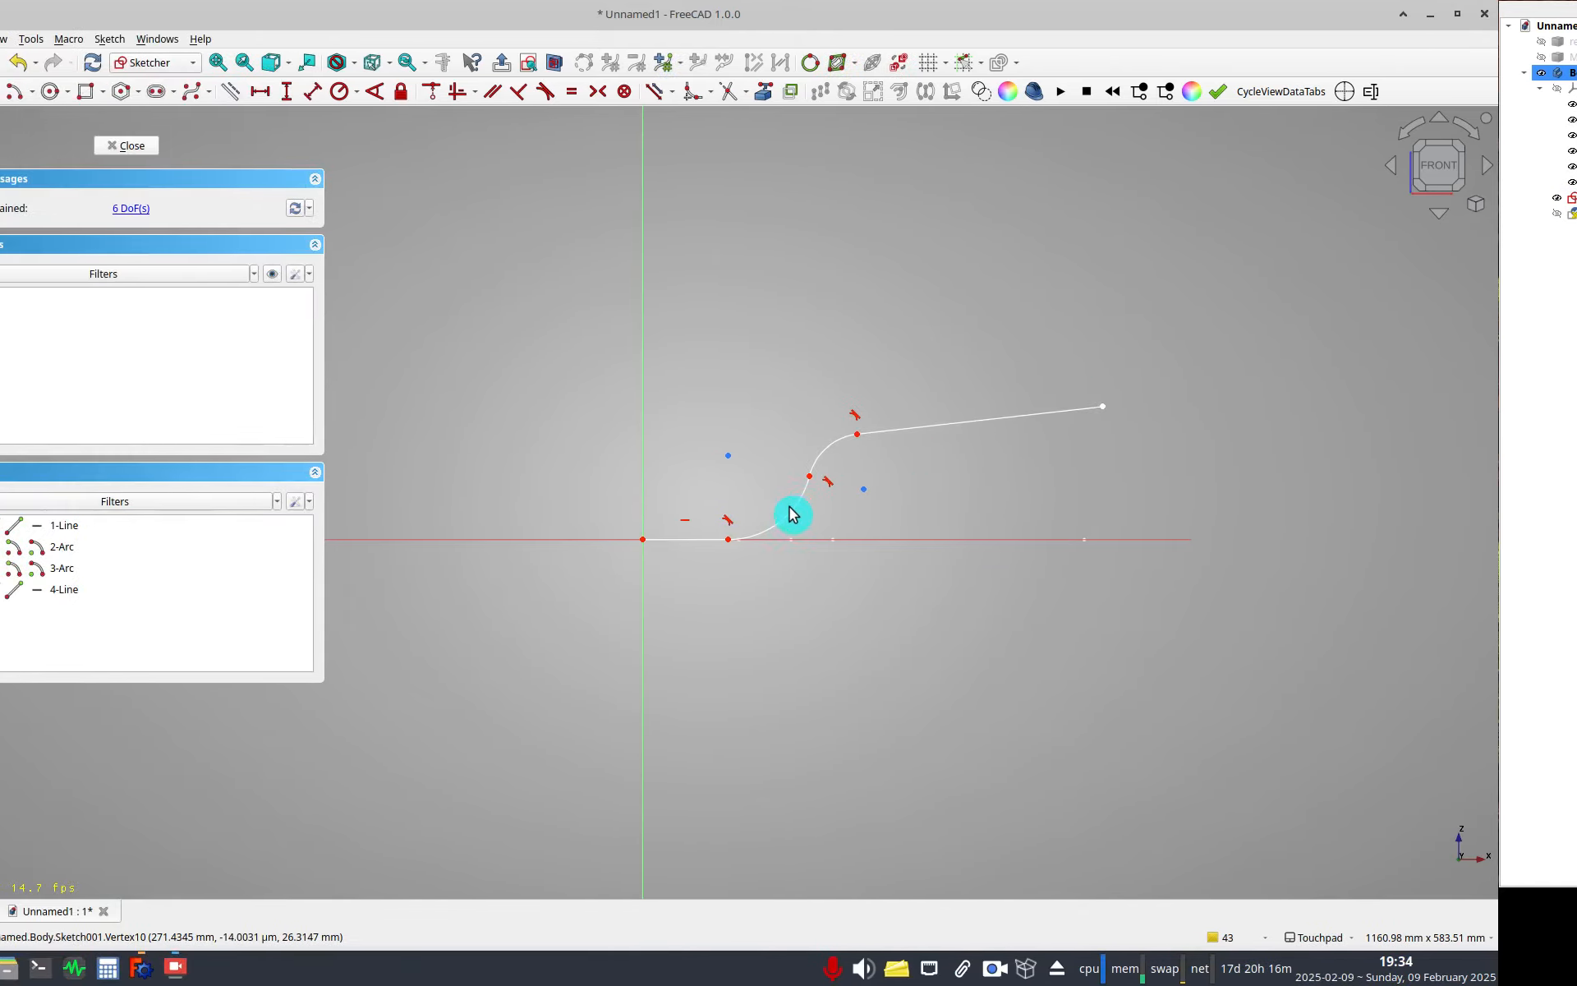
Constrain the horizontal distance from the origin to the path's end point to the top-view sketch's OverallLength.
{"action": "scroll", "coordinate": [543, 503], "scroll_direction": "up", "scroll_amount": 4}
{"action": "scroll", "coordinate": [793, 525], "scroll_direction": "down", "scroll_amount": 2}
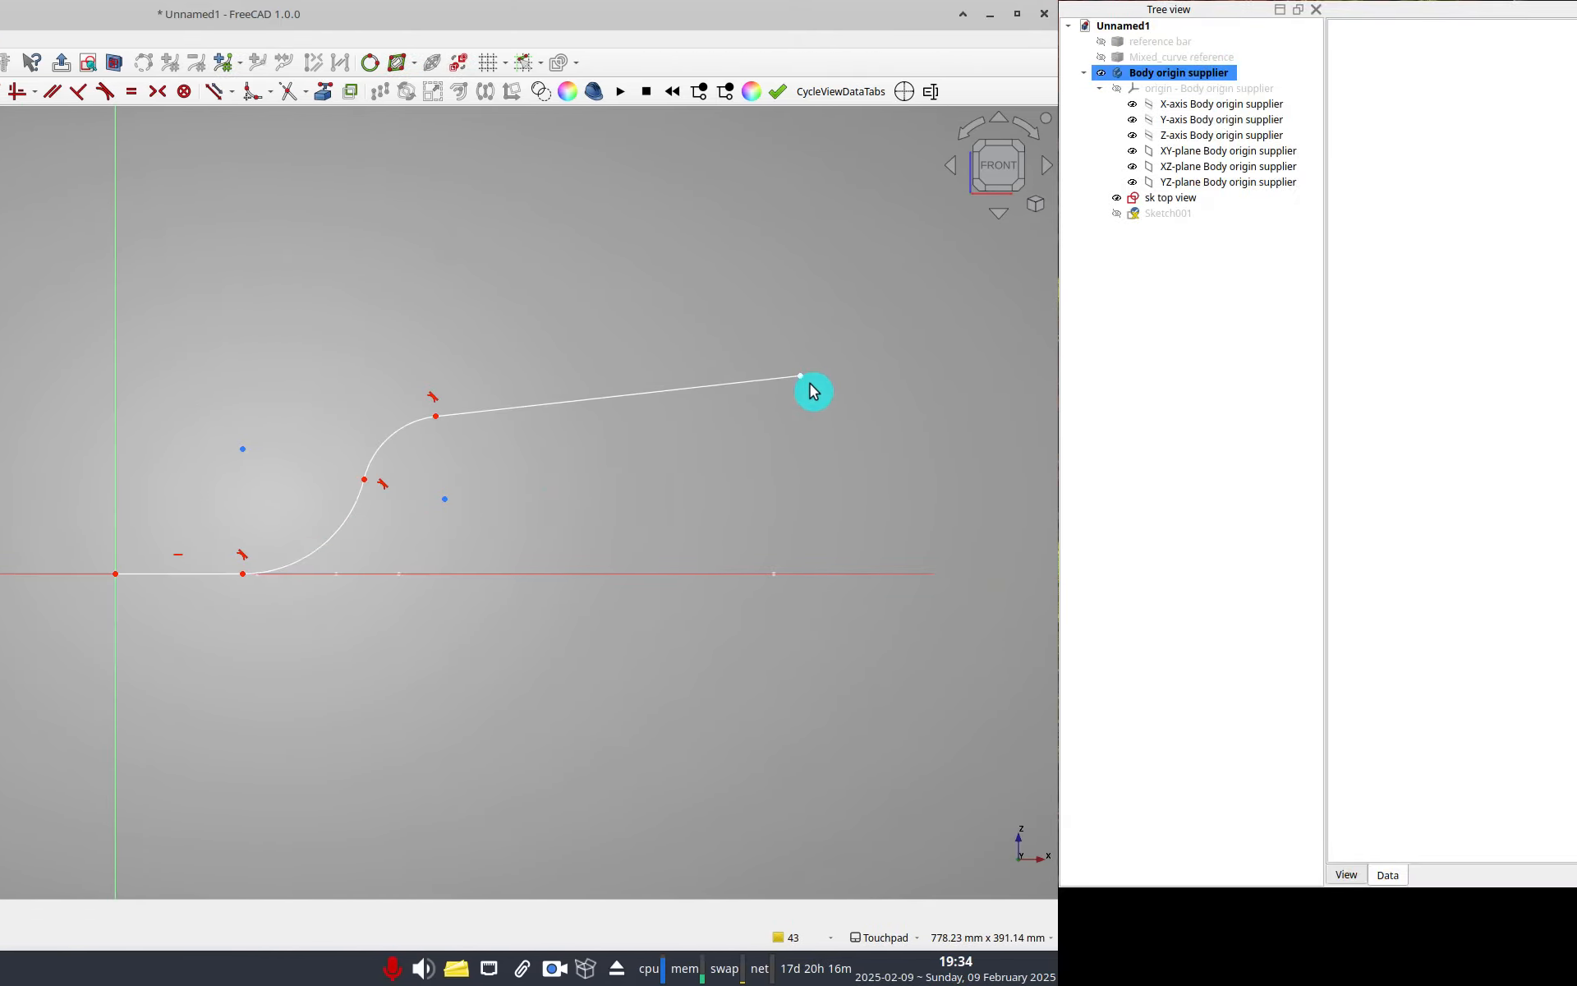
{"action": "left_click", "coordinate": [789, 377]}
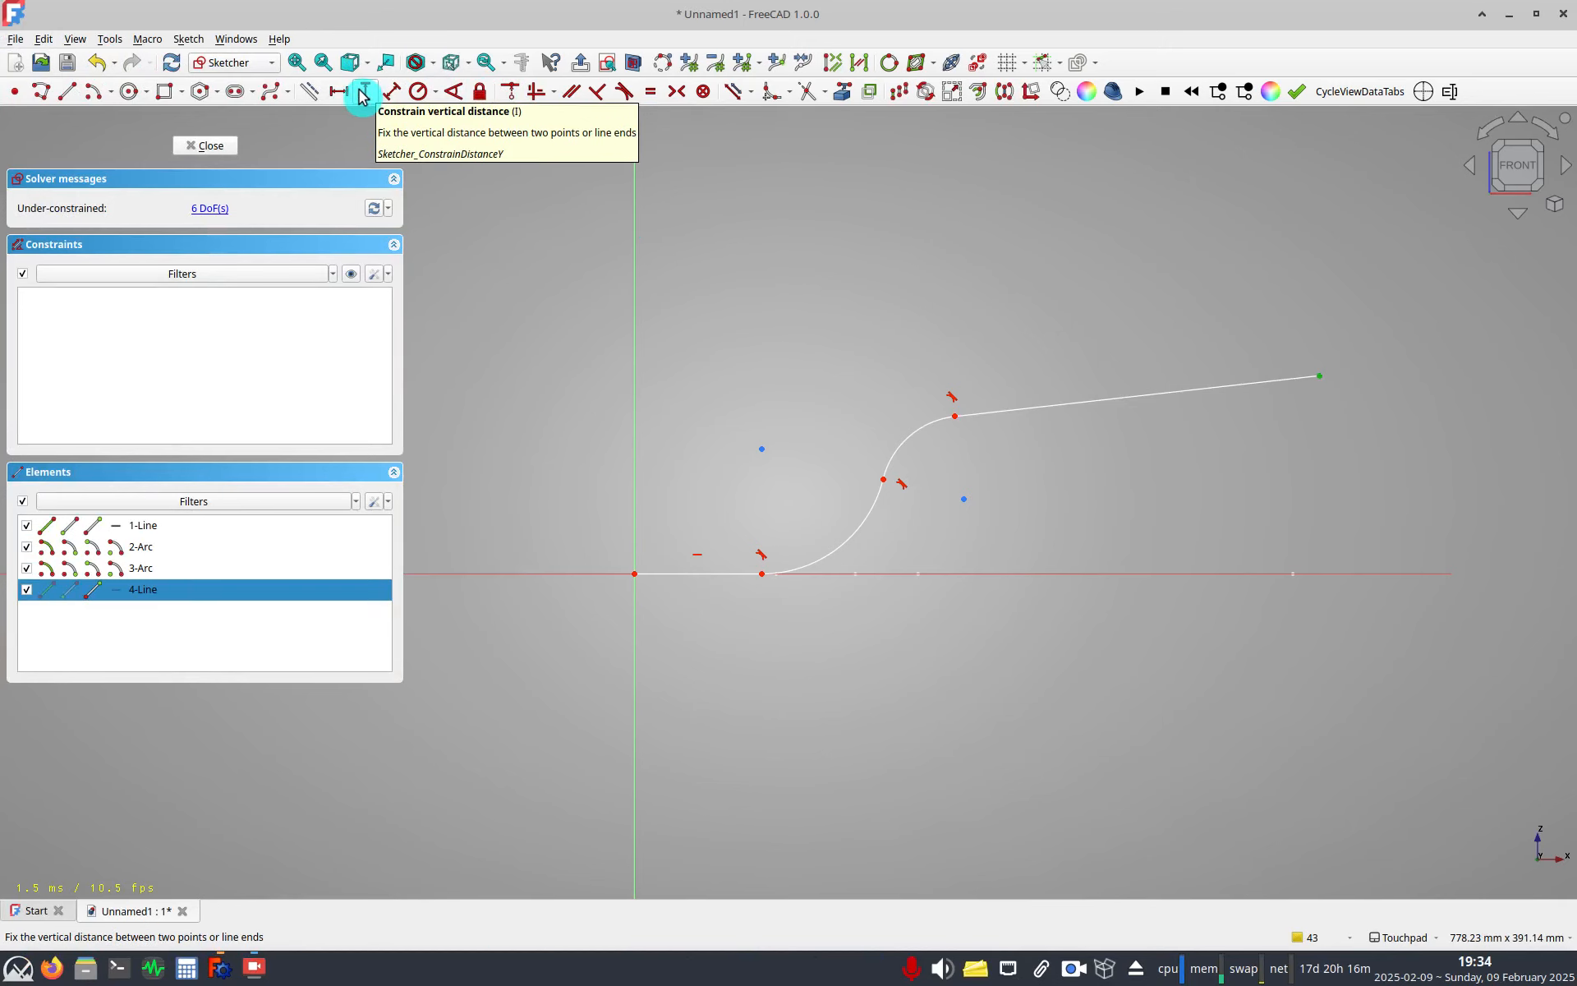
{"action": "left_click", "coordinate": [336, 92]}
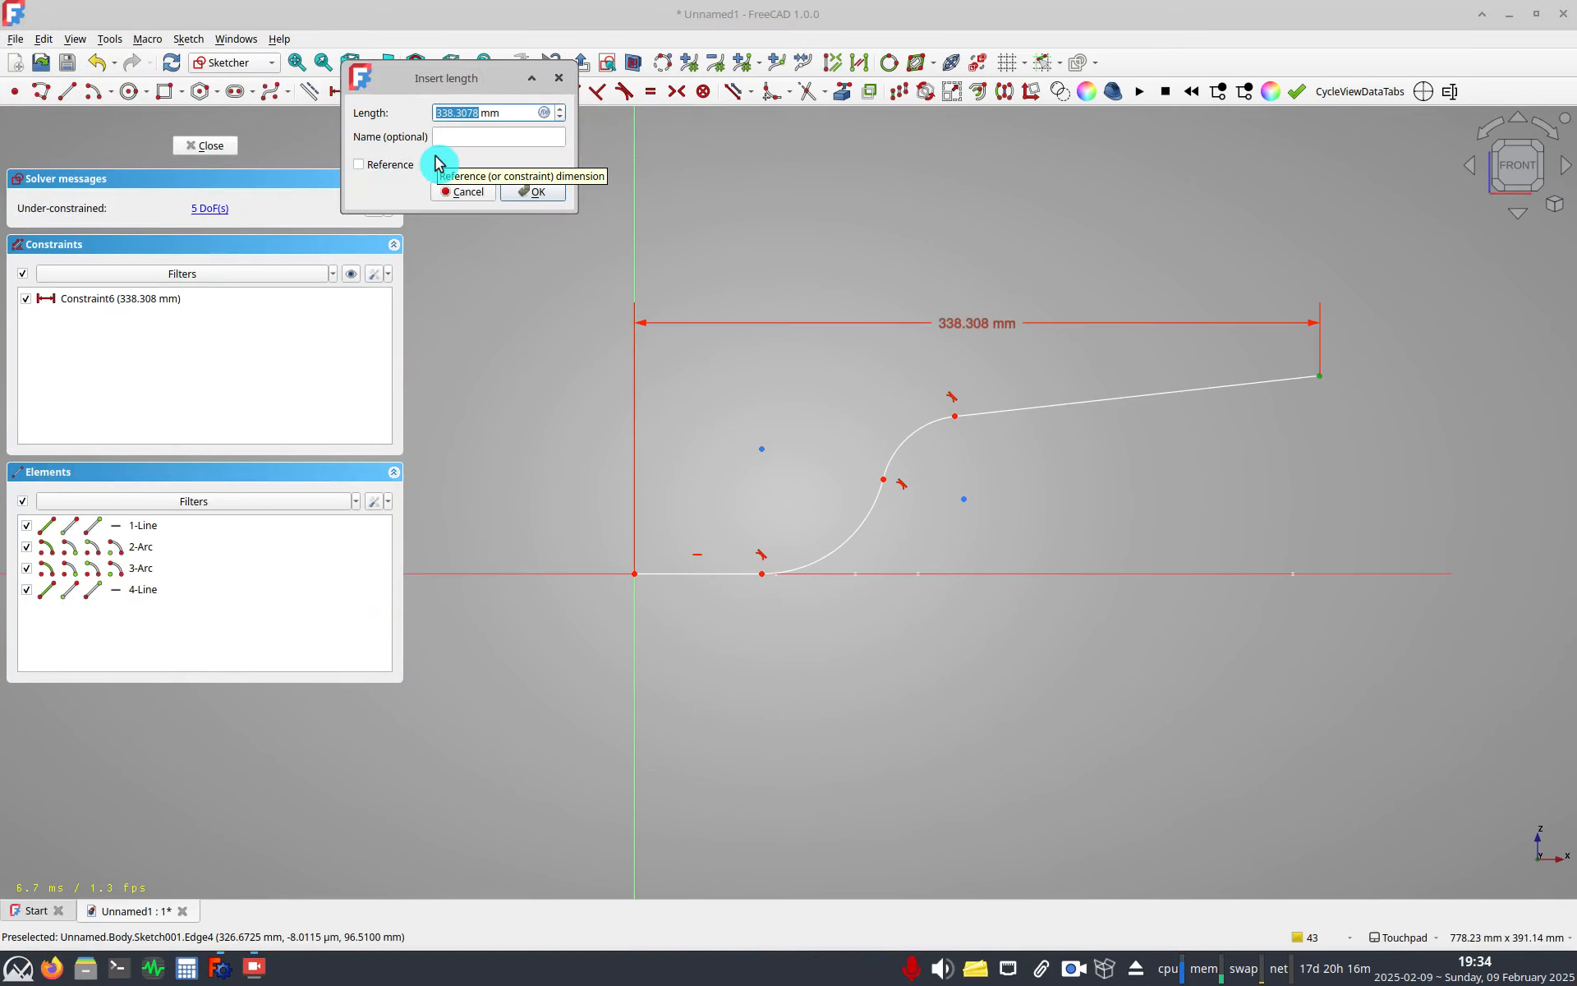
{"action": "key", "text": "equal"}
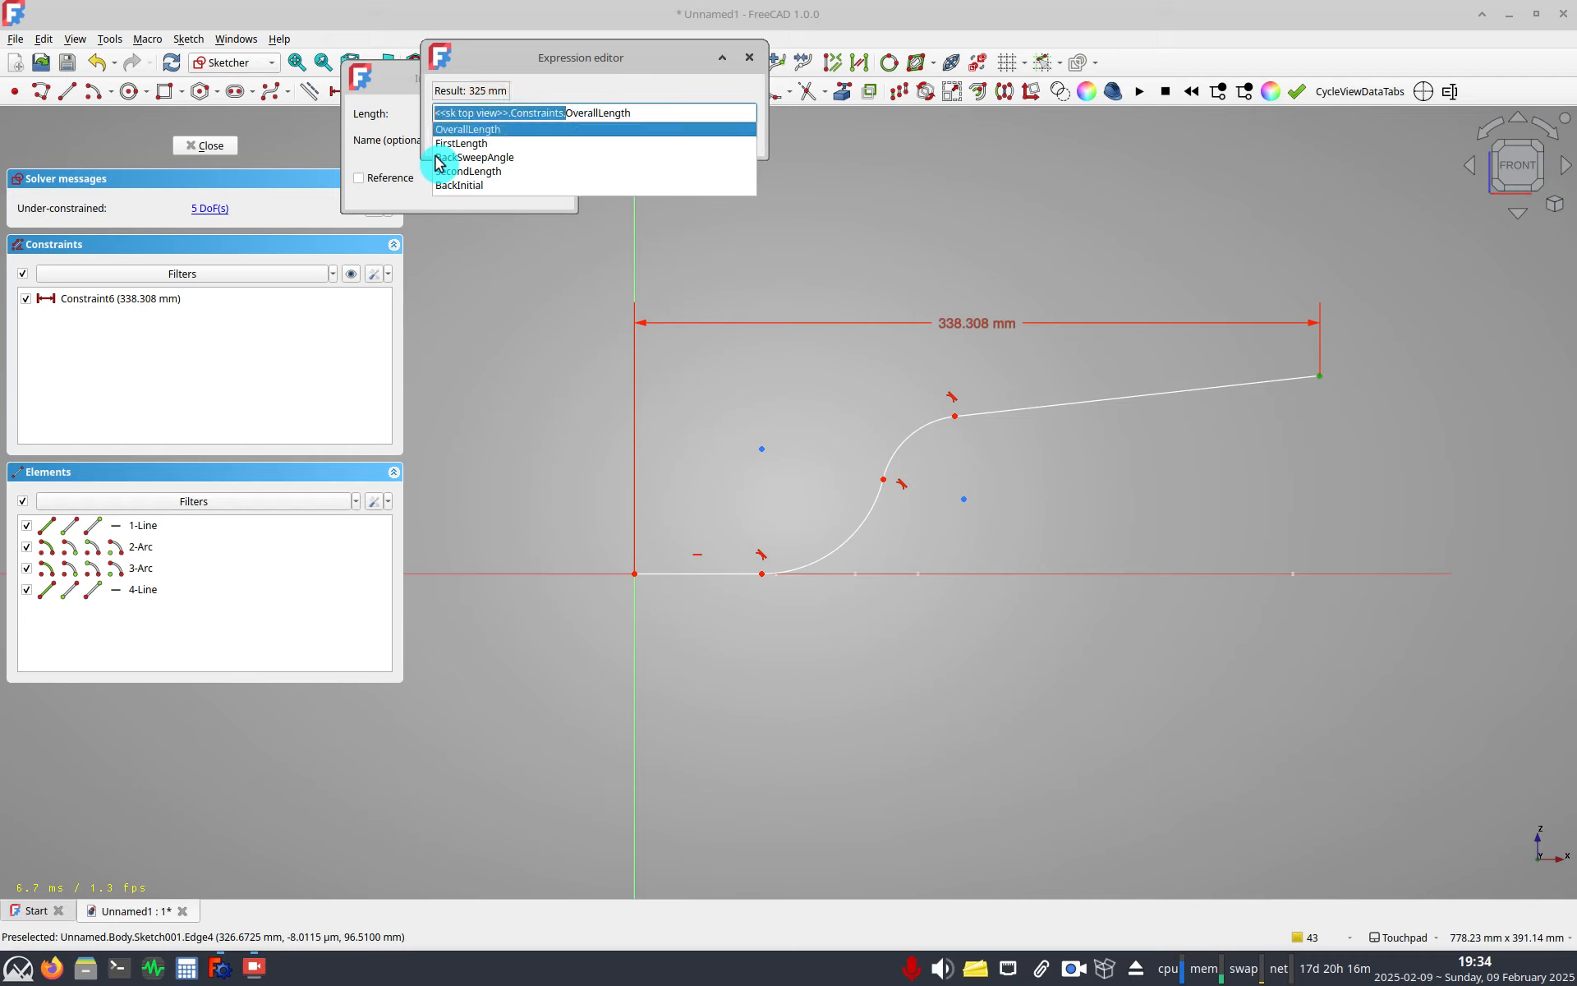
{"action": "key", "text": "Return"}
{"action": "key", "text": "Return"}
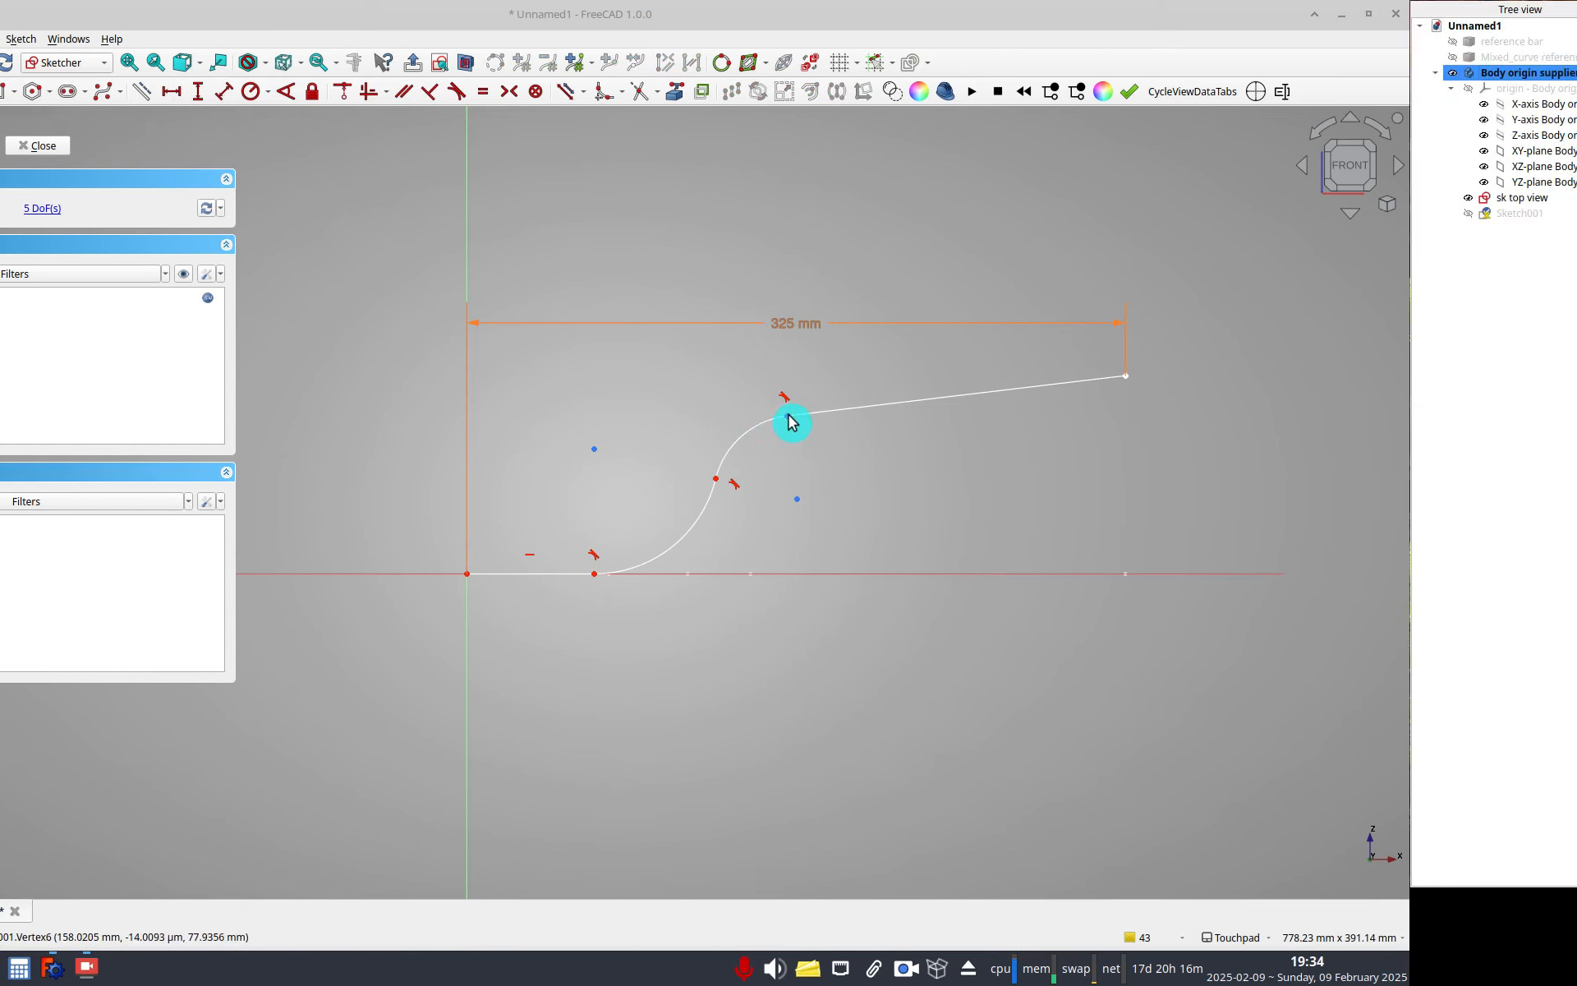
Constrain the horizontal distance to the junction between the second arc and last line to the top-view sketch's SecondLength.
{"action": "left_click", "coordinate": [954, 416]}
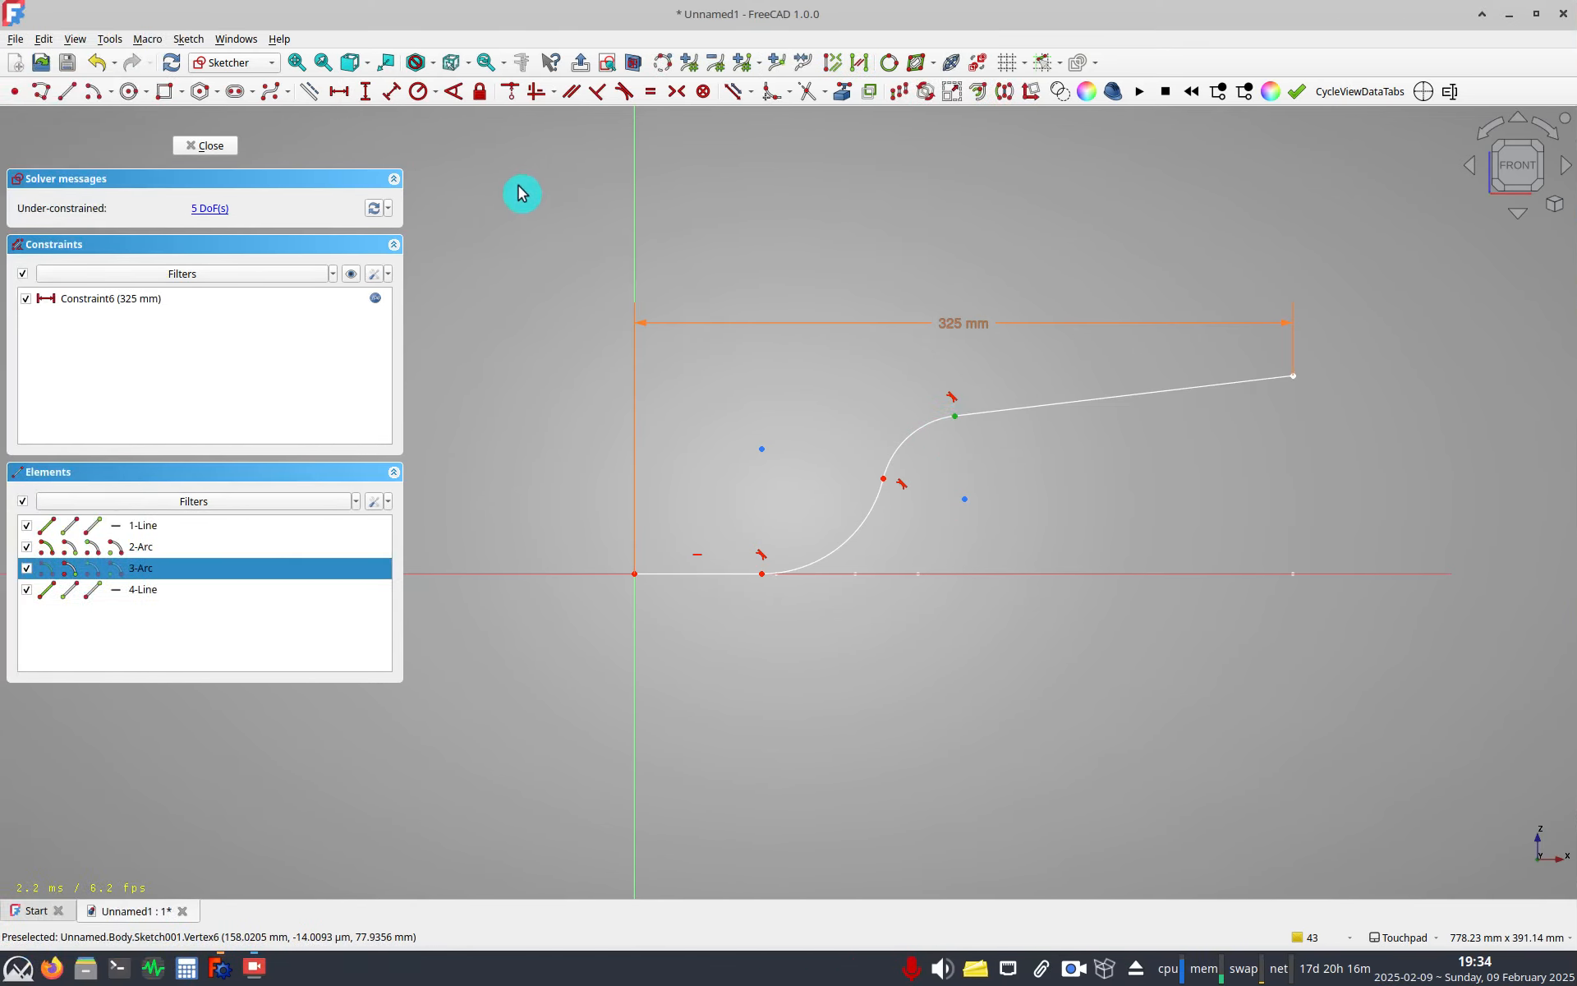
{"action": "left_click", "coordinate": [337, 93]}
{"action": "key", "text": "="}
{"action": "type", "text": "<<sk top view>>.Constraints."}
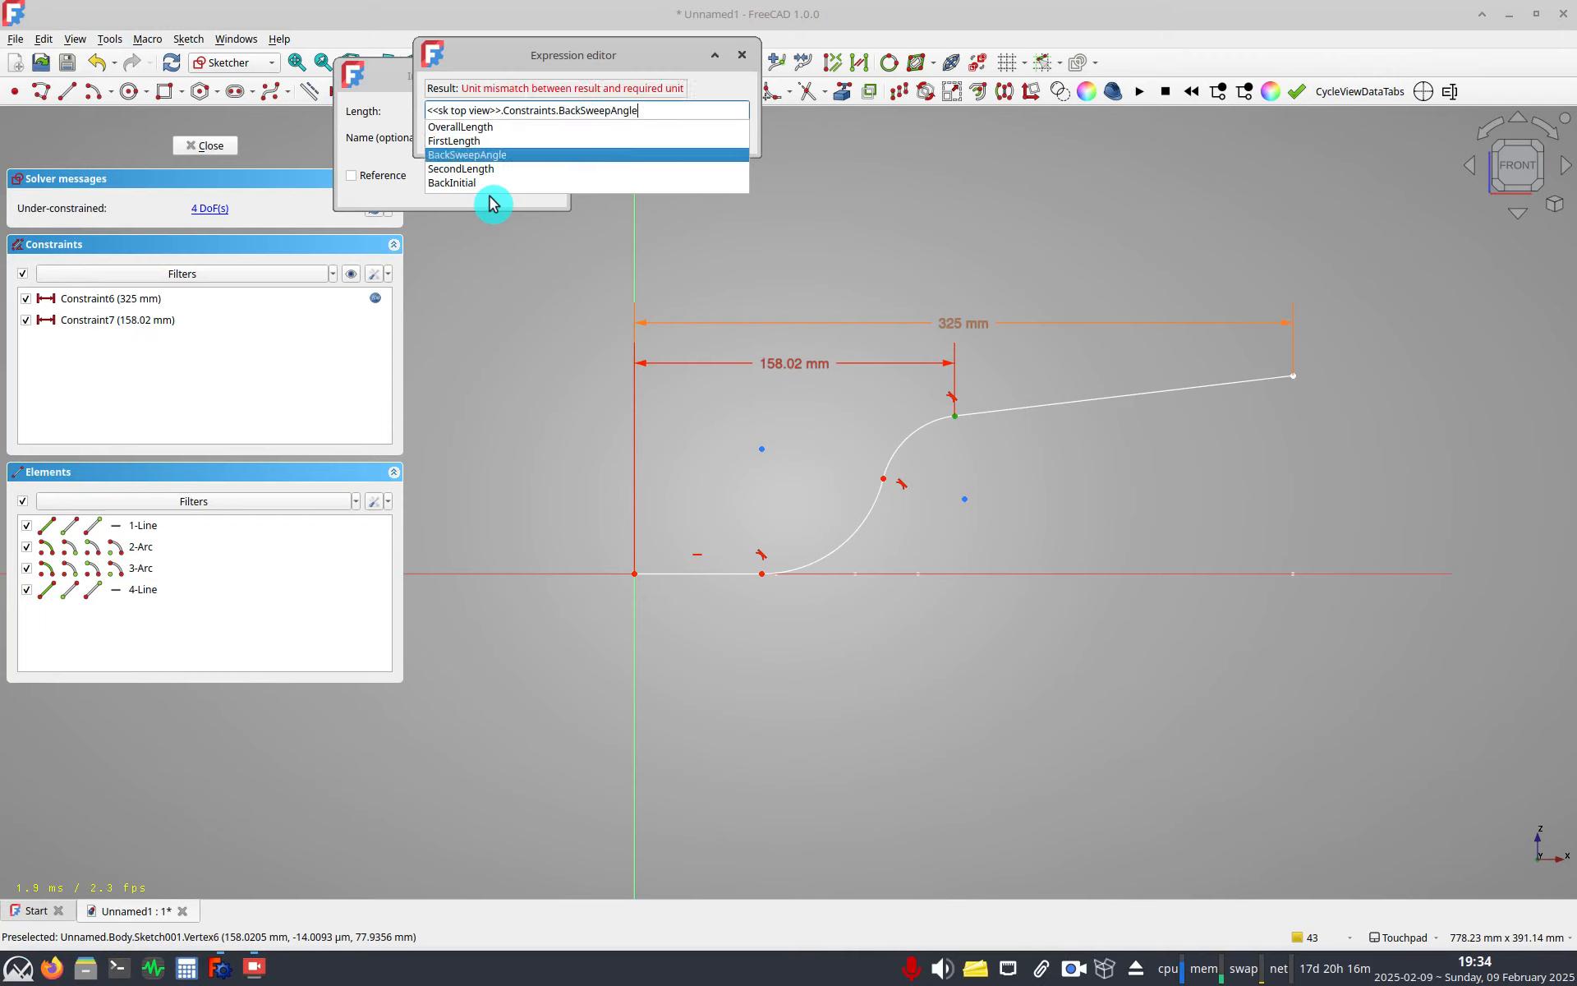
{"action": "key", "text": "Return"}
{"action": "key", "text": "Return"}
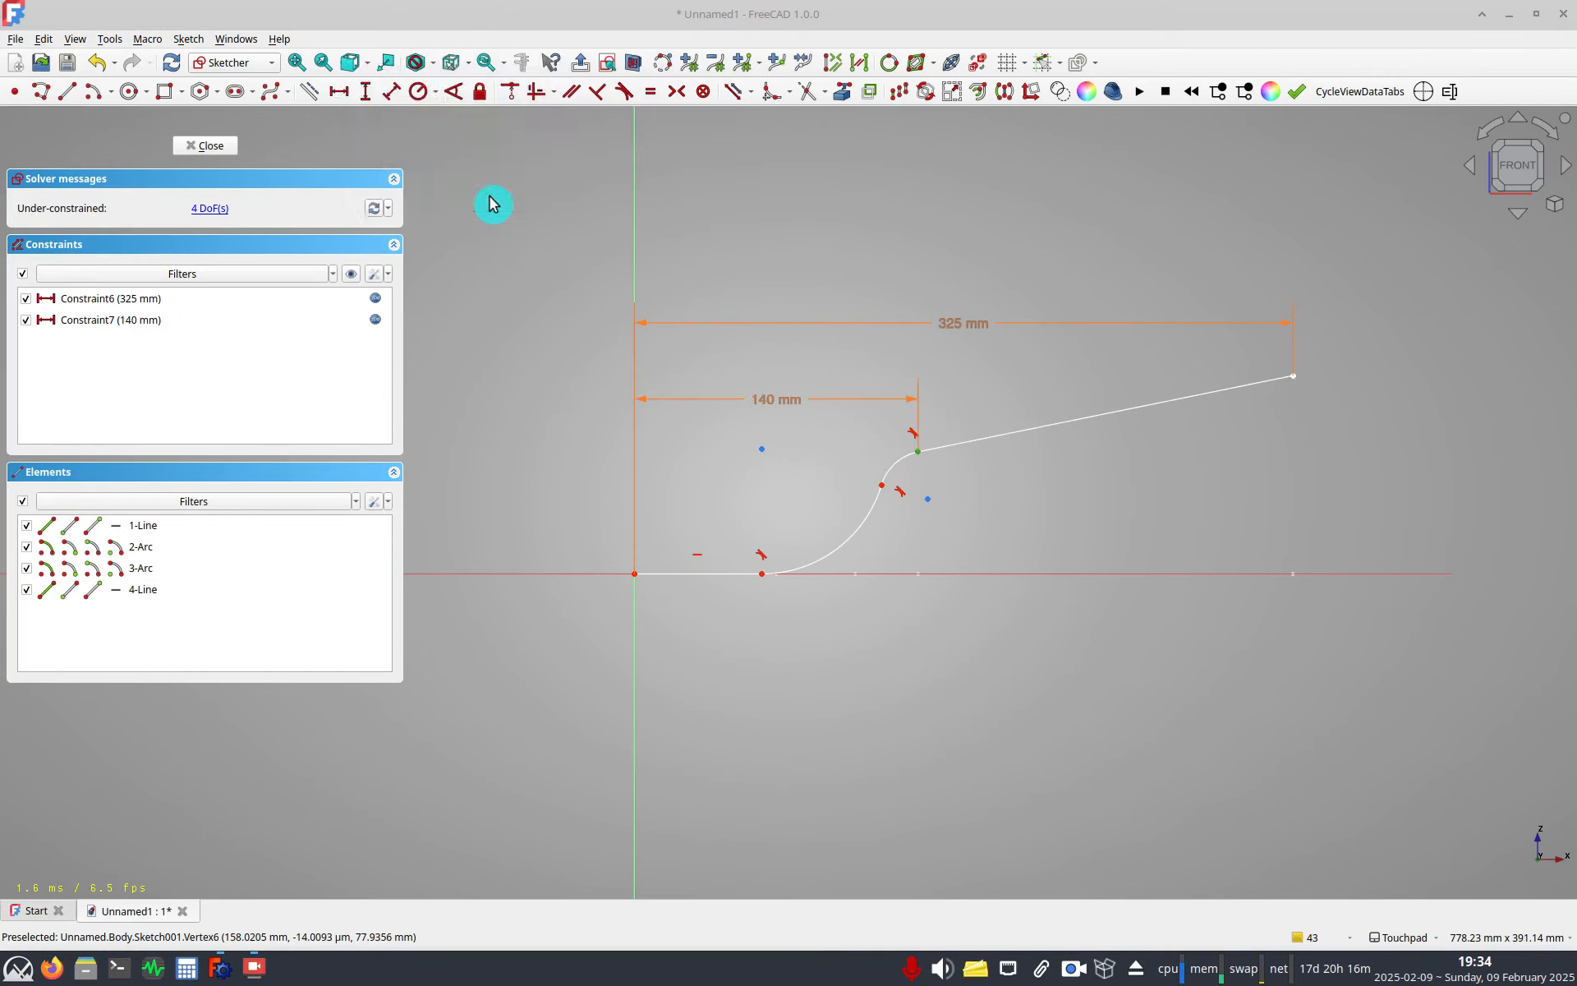
Constrain the first line's horizontal length to the top-view sketch's FirstLength expression.
{"action": "left_click", "coordinate": [694, 579]}
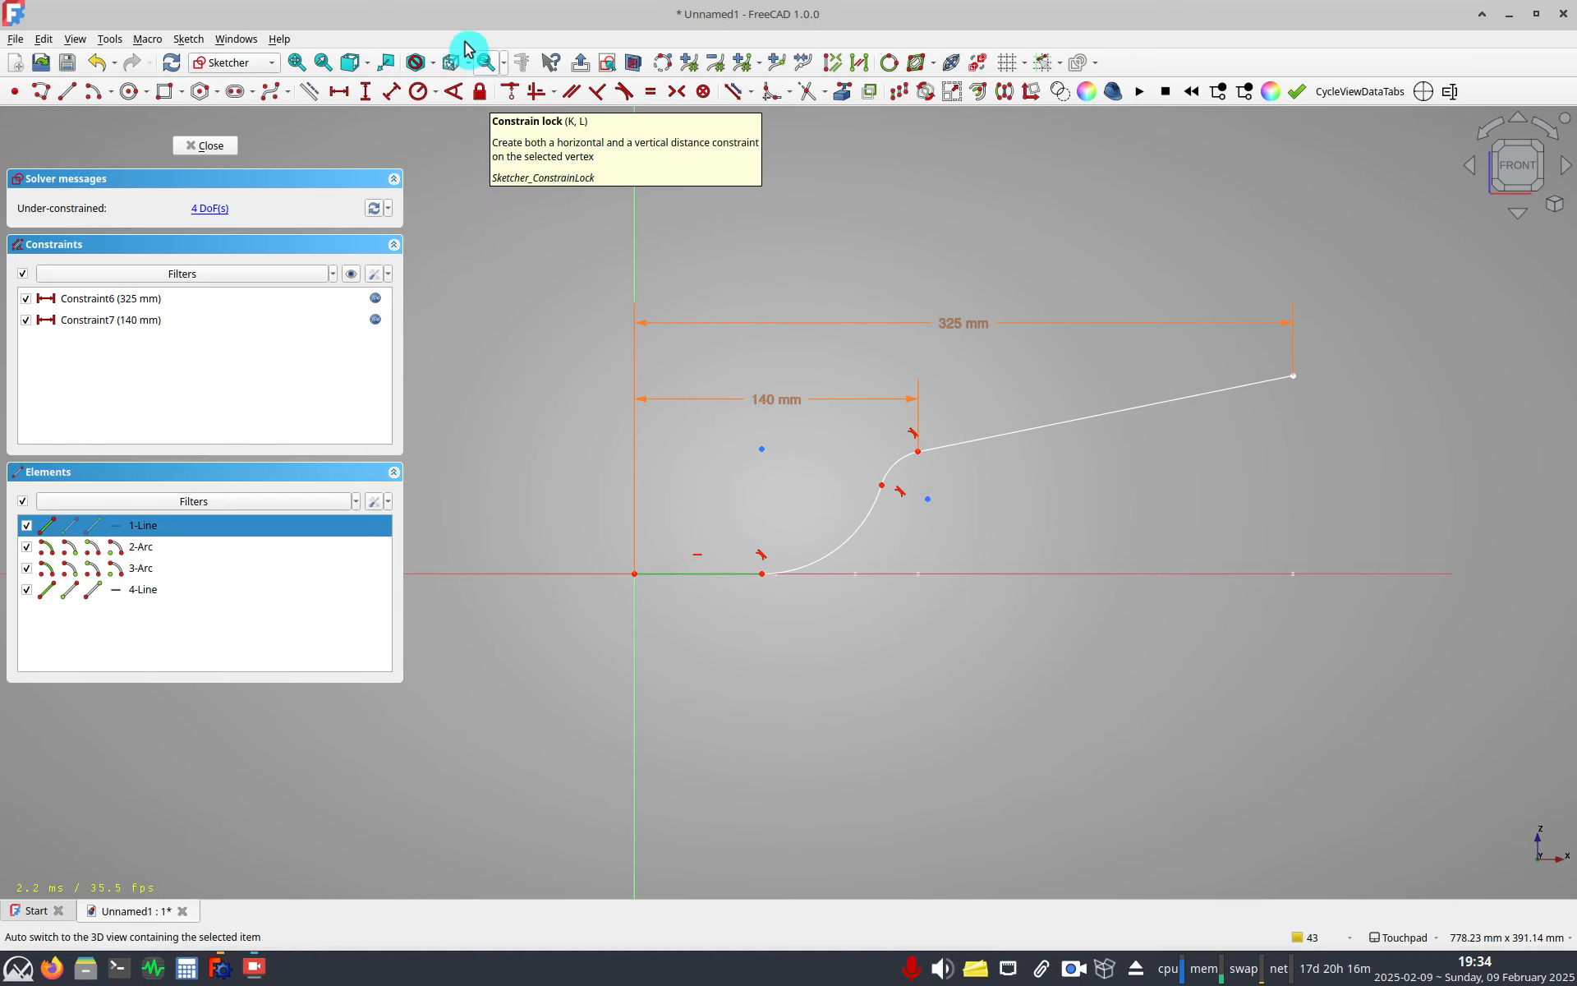
{"action": "left_click", "coordinate": [338, 91]}
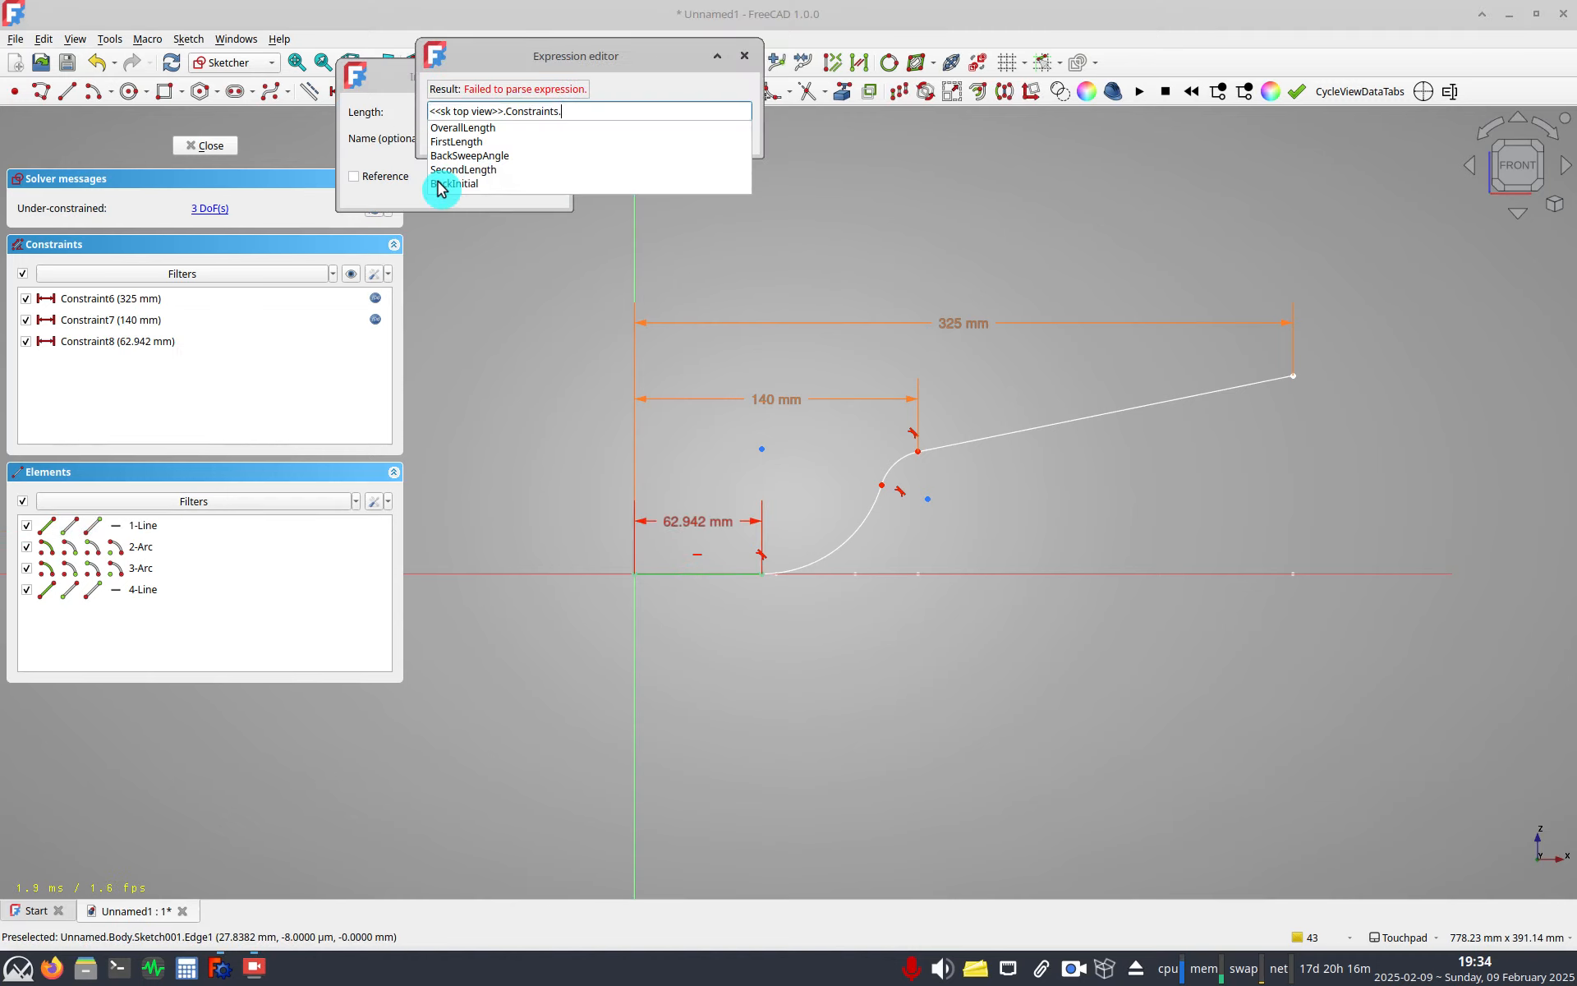
{"action": "key", "text": "Return"}
{"action": "key", "text": "Return"}
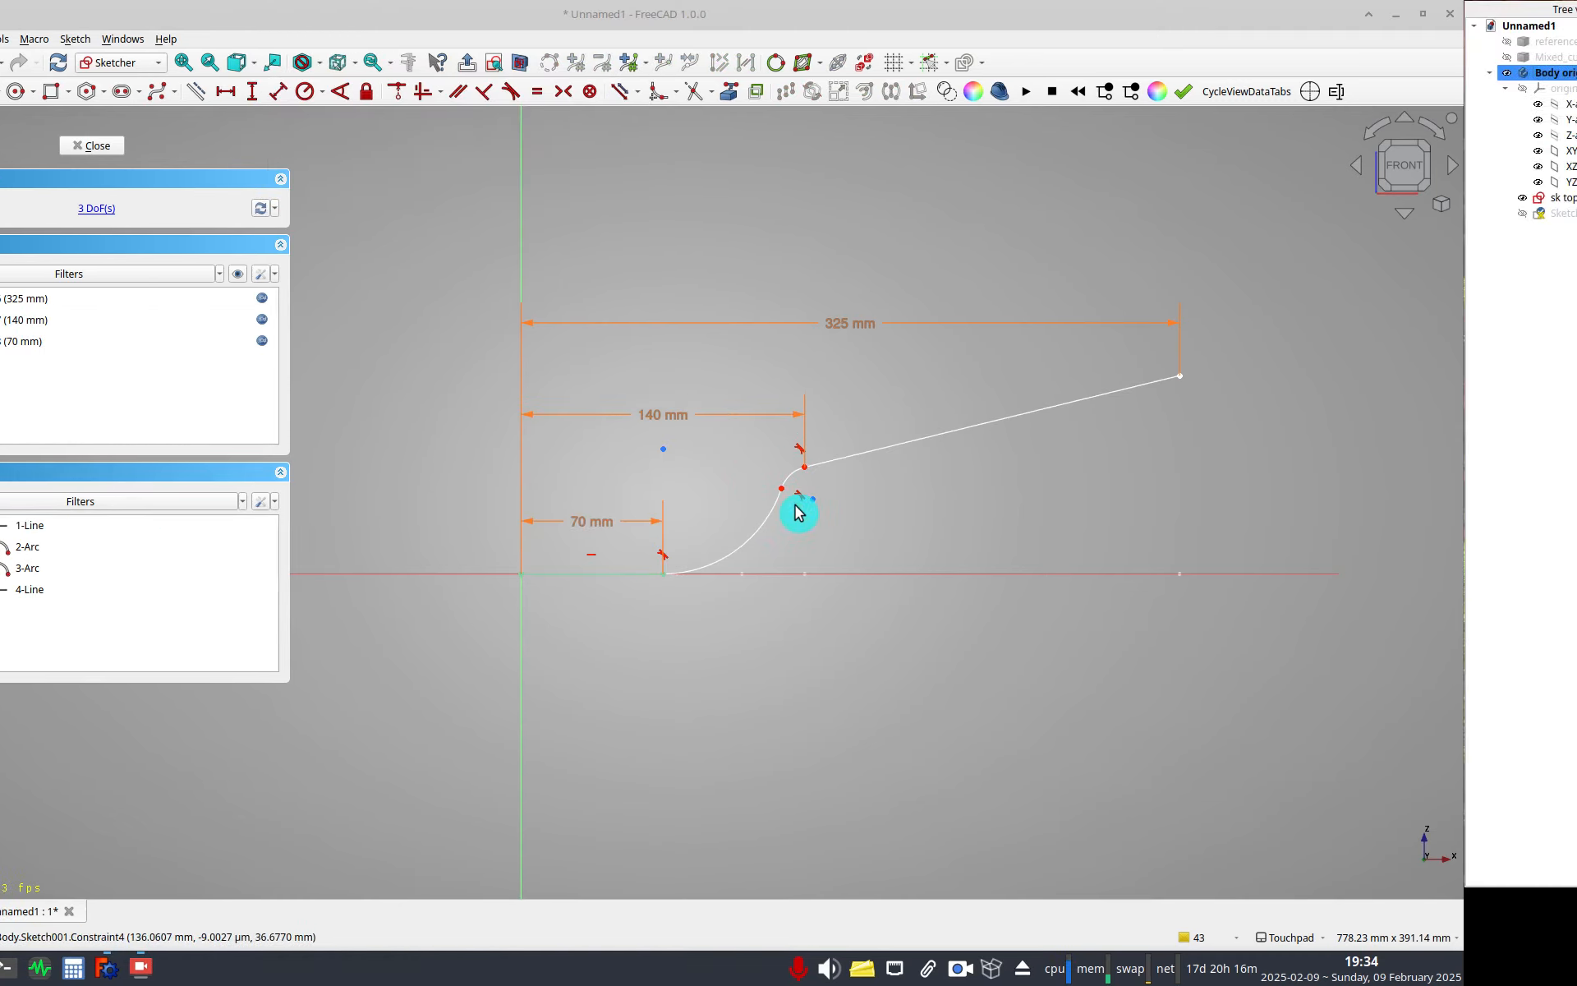
Make the two arcs equal in radius.
{"action": "left_click", "coordinate": [911, 483]}
{"action": "left_click", "coordinate": [902, 508]}
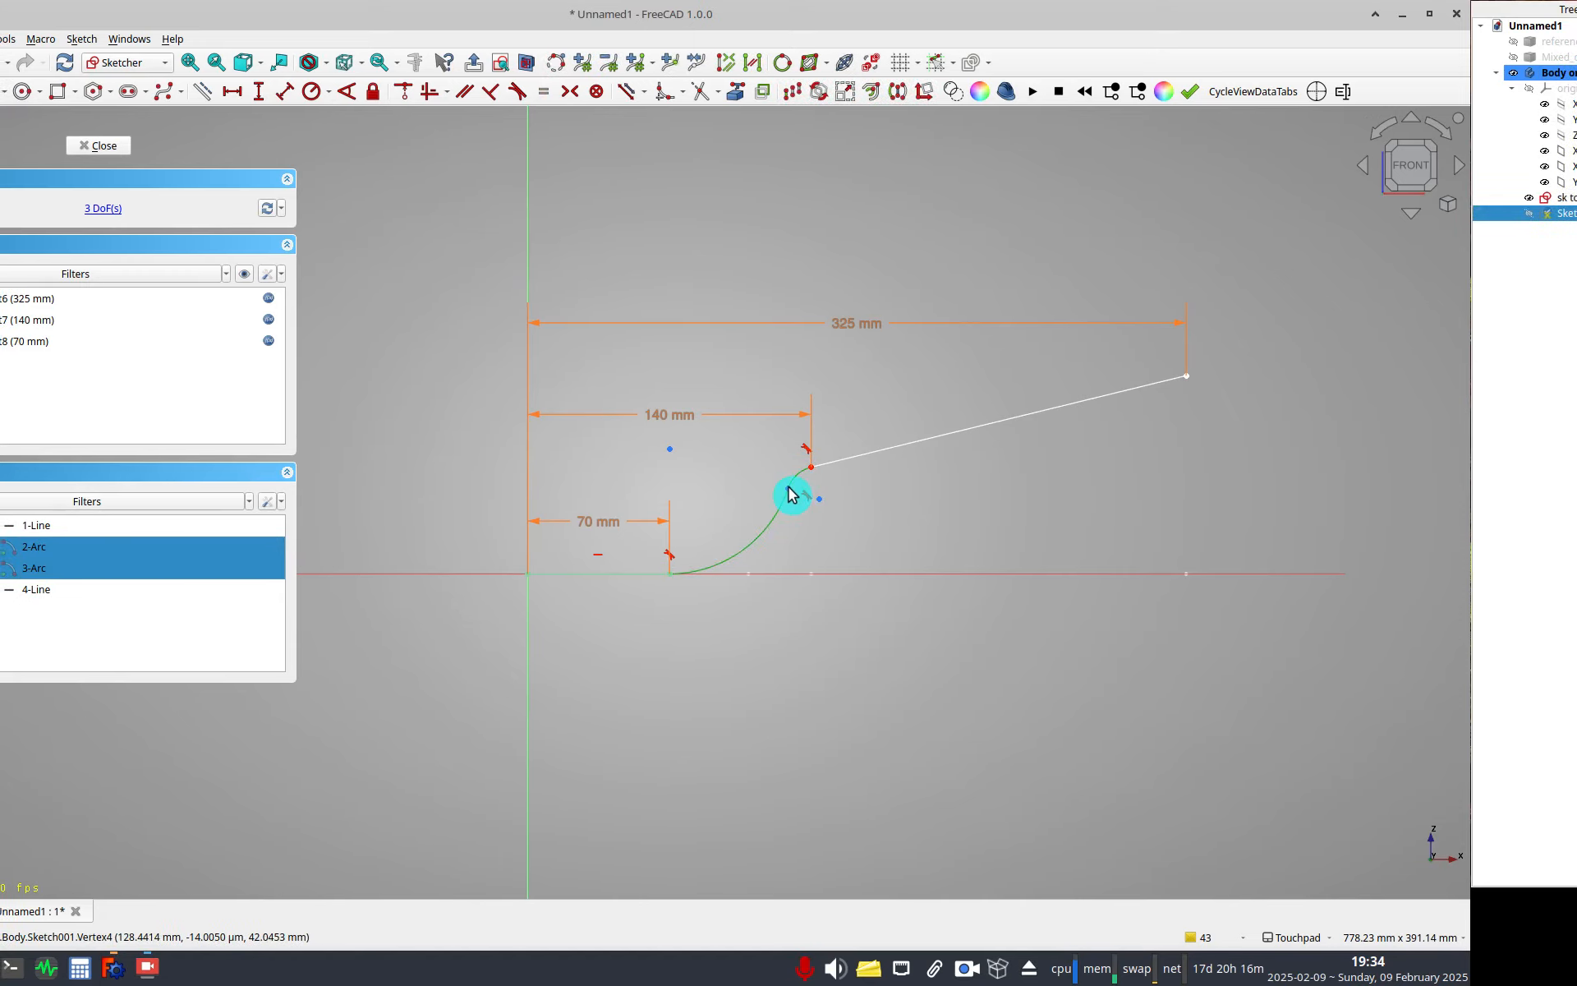
{"action": "key", "text": "e"}
Constrain the angle between the first line and the last line to 20°.
{"action": "left_click", "coordinate": [789, 414]}
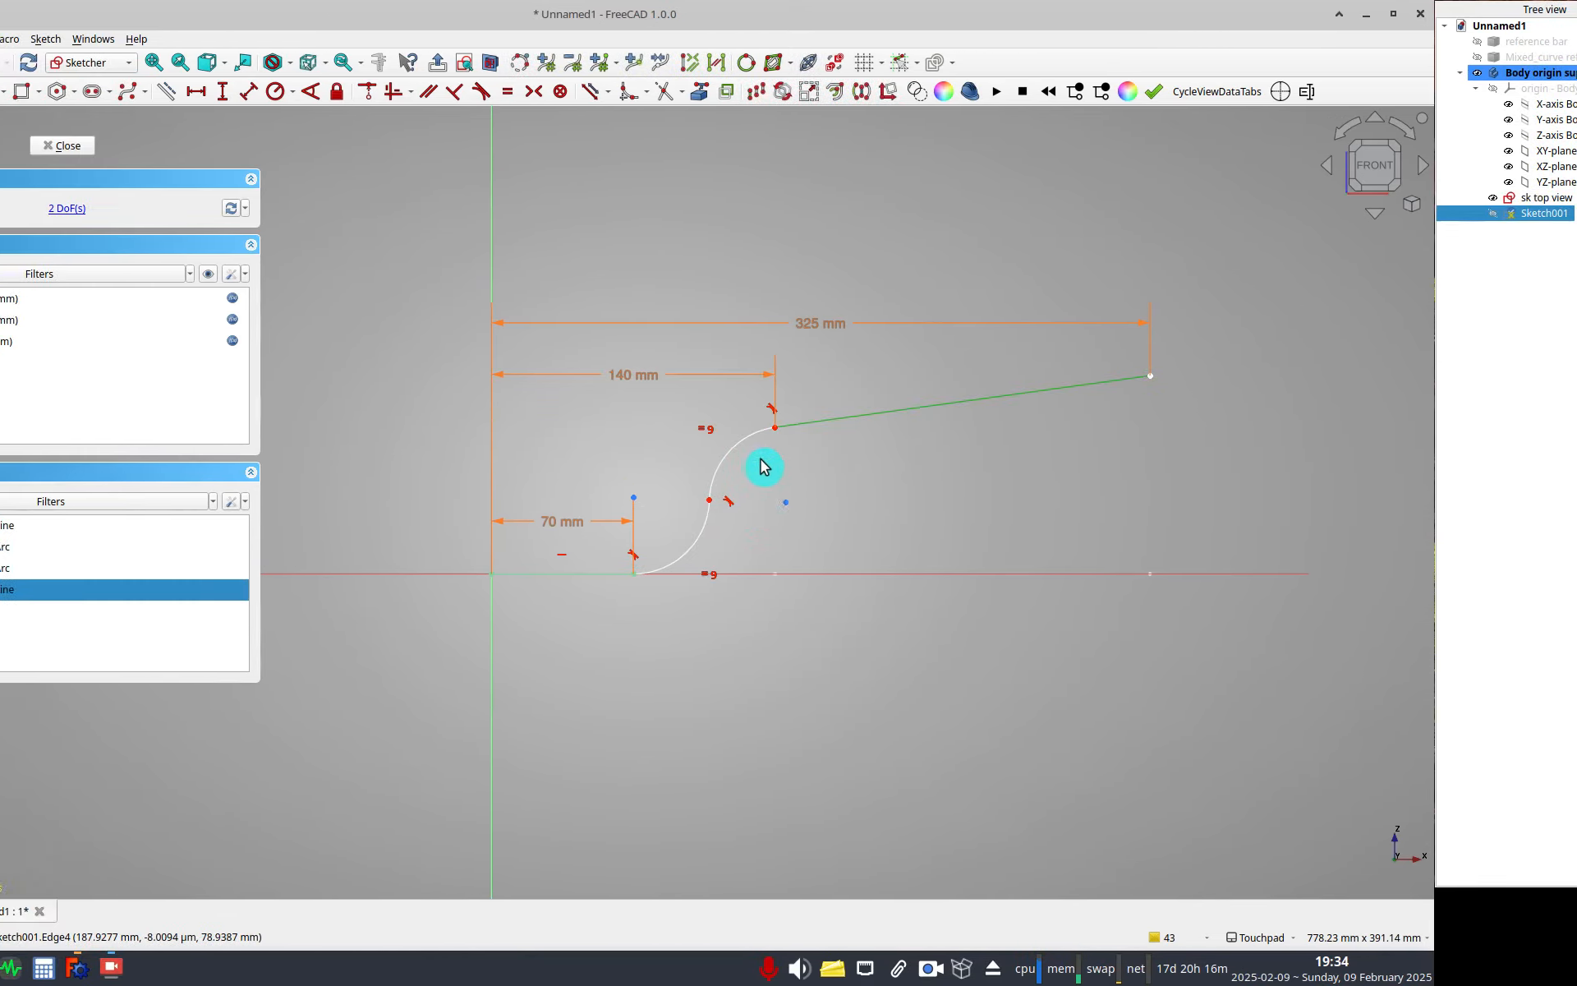
{"action": "left_click", "coordinate": [673, 457]}
{"action": "left_click_drag", "start_coordinate": [689, 427], "coordinate": [694, 510]}
{"action": "left_click_drag", "start_coordinate": [791, 516], "coordinate": [792, 444]}
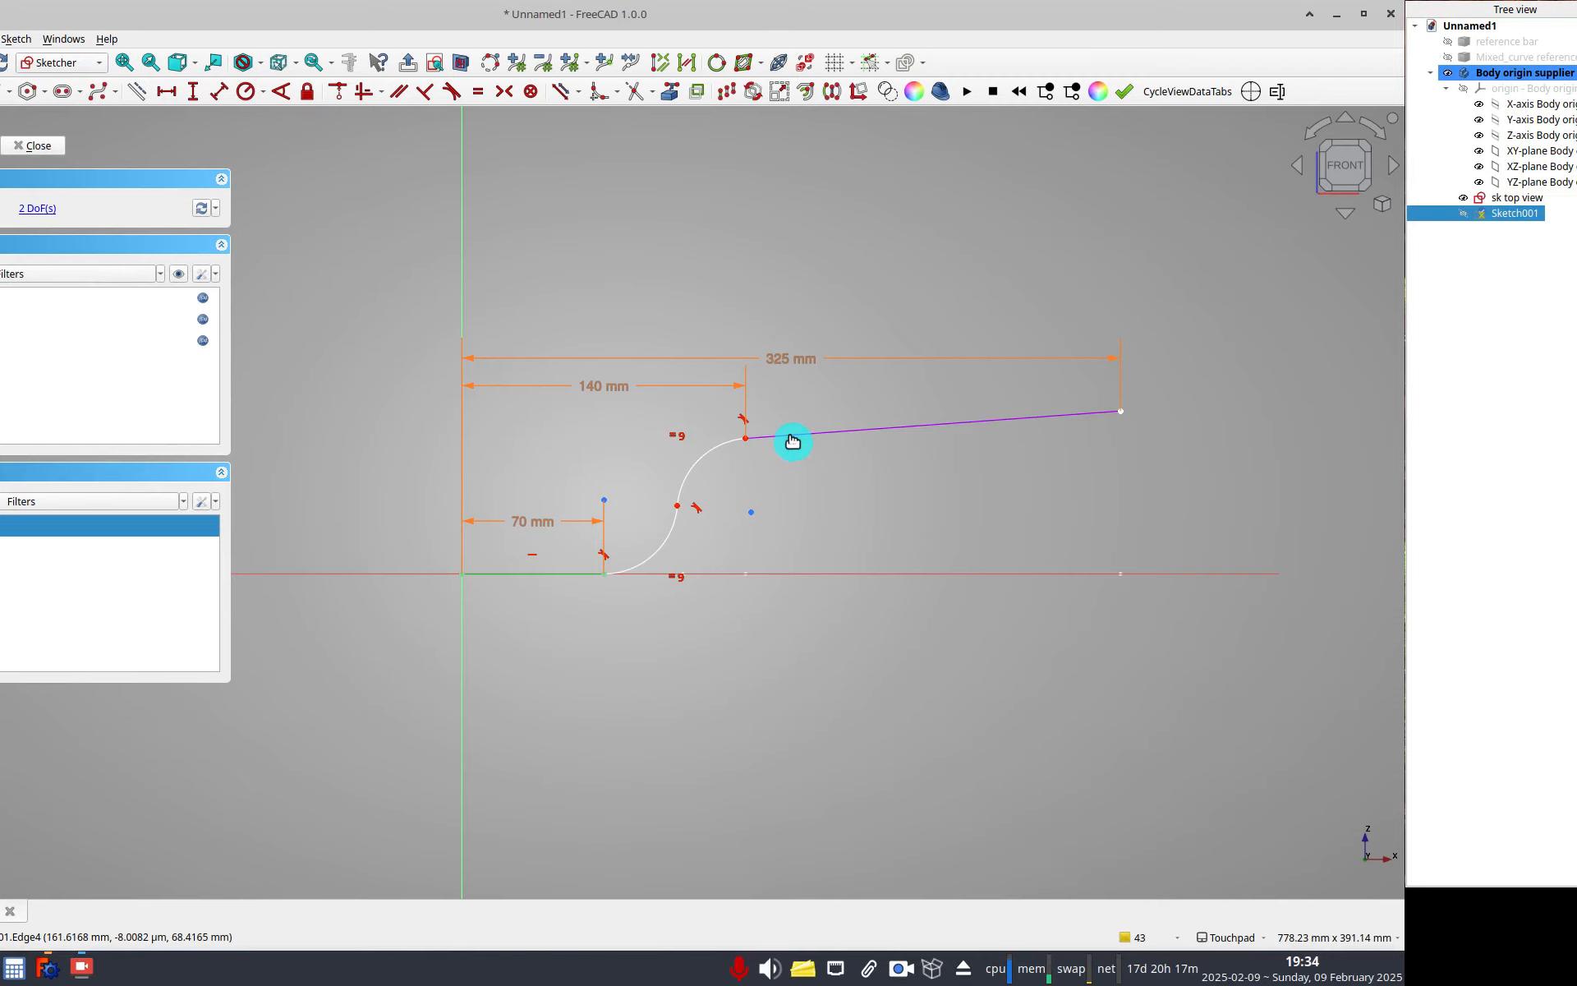
{"action": "left_click", "coordinate": [793, 442]}
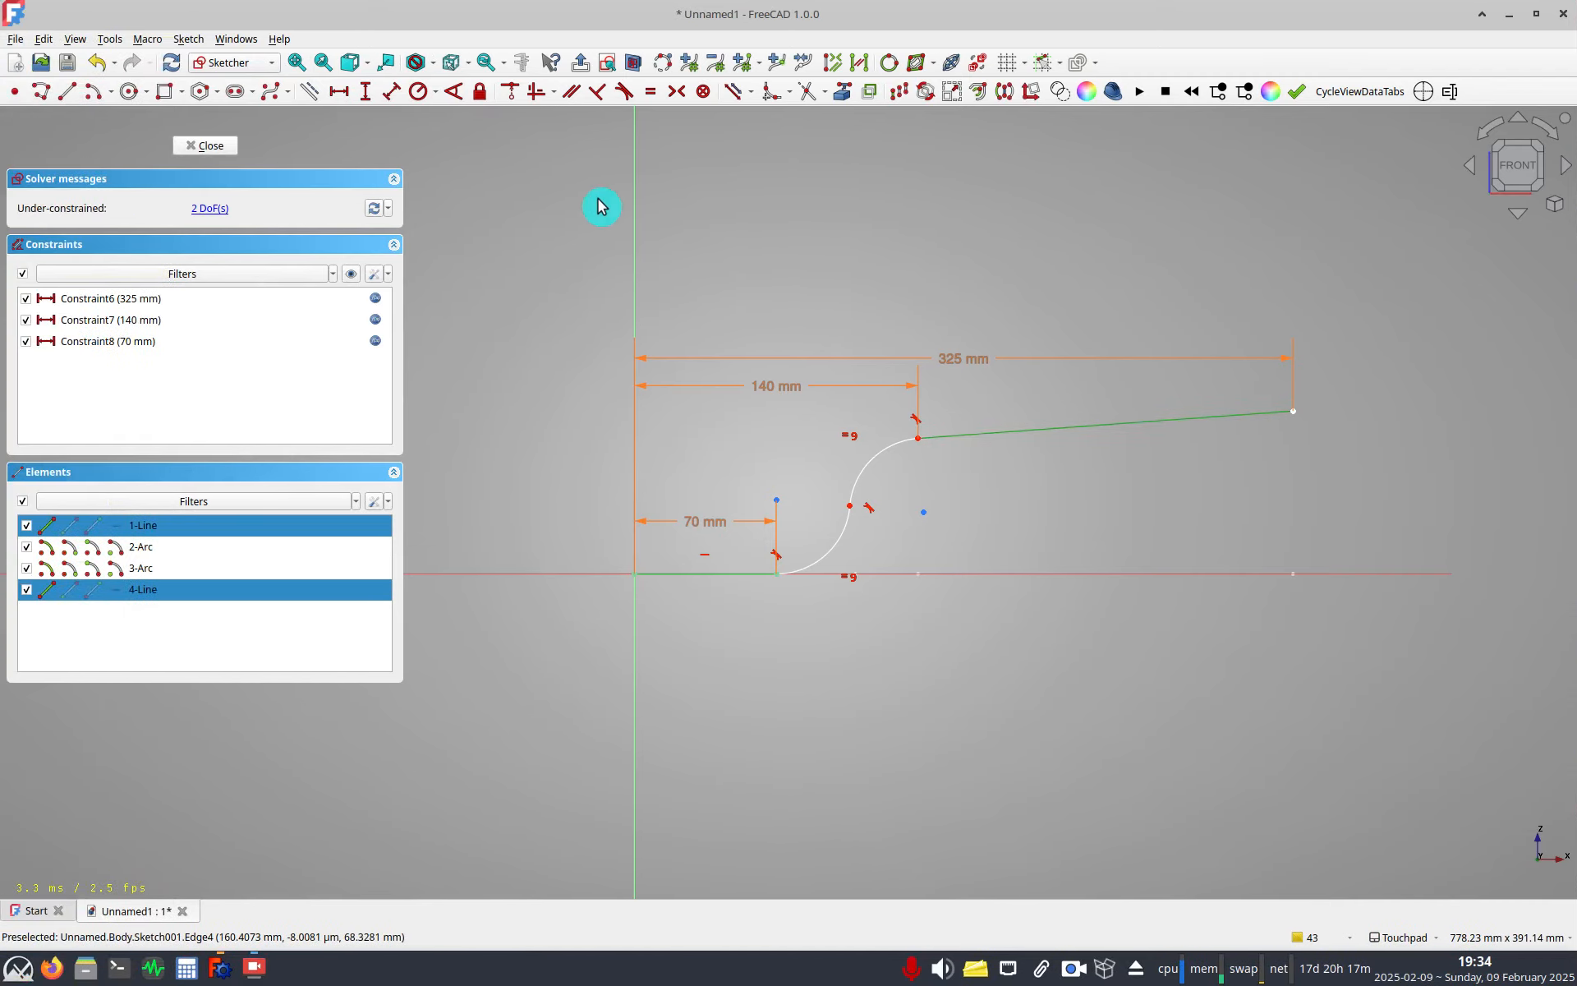
{"action": "left_click", "coordinate": [458, 96]}
{"action": "scroll", "coordinate": [793, 501], "scroll_direction": "down", "scroll_amount": 4}
{"action": "left_click_drag", "start_coordinate": [554, 526], "coordinate": [972, 491]}
{"action": "double_click", "coordinate": [971, 491]}
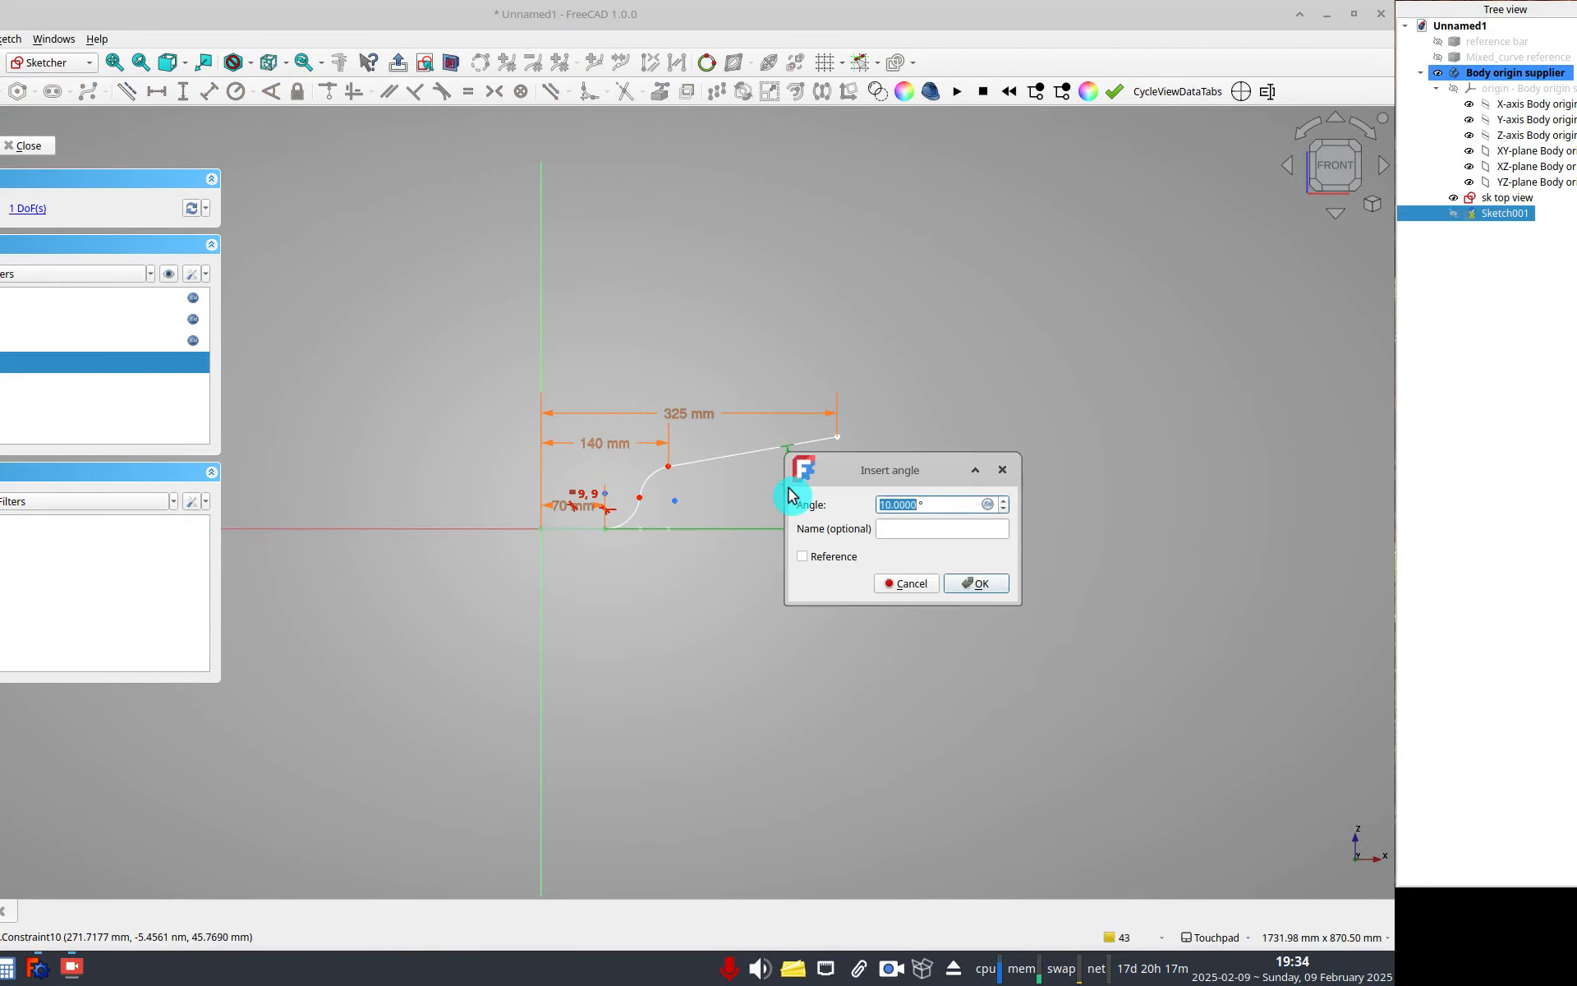
{"action": "type", "text": "20"}
{"action": "key", "text": "Return"}
Constrain the height of the second-arc/last-line junction above the first line to 30 mm.
{"action": "scroll", "coordinate": [789, 474], "scroll_direction": "up", "scroll_amount": 3}
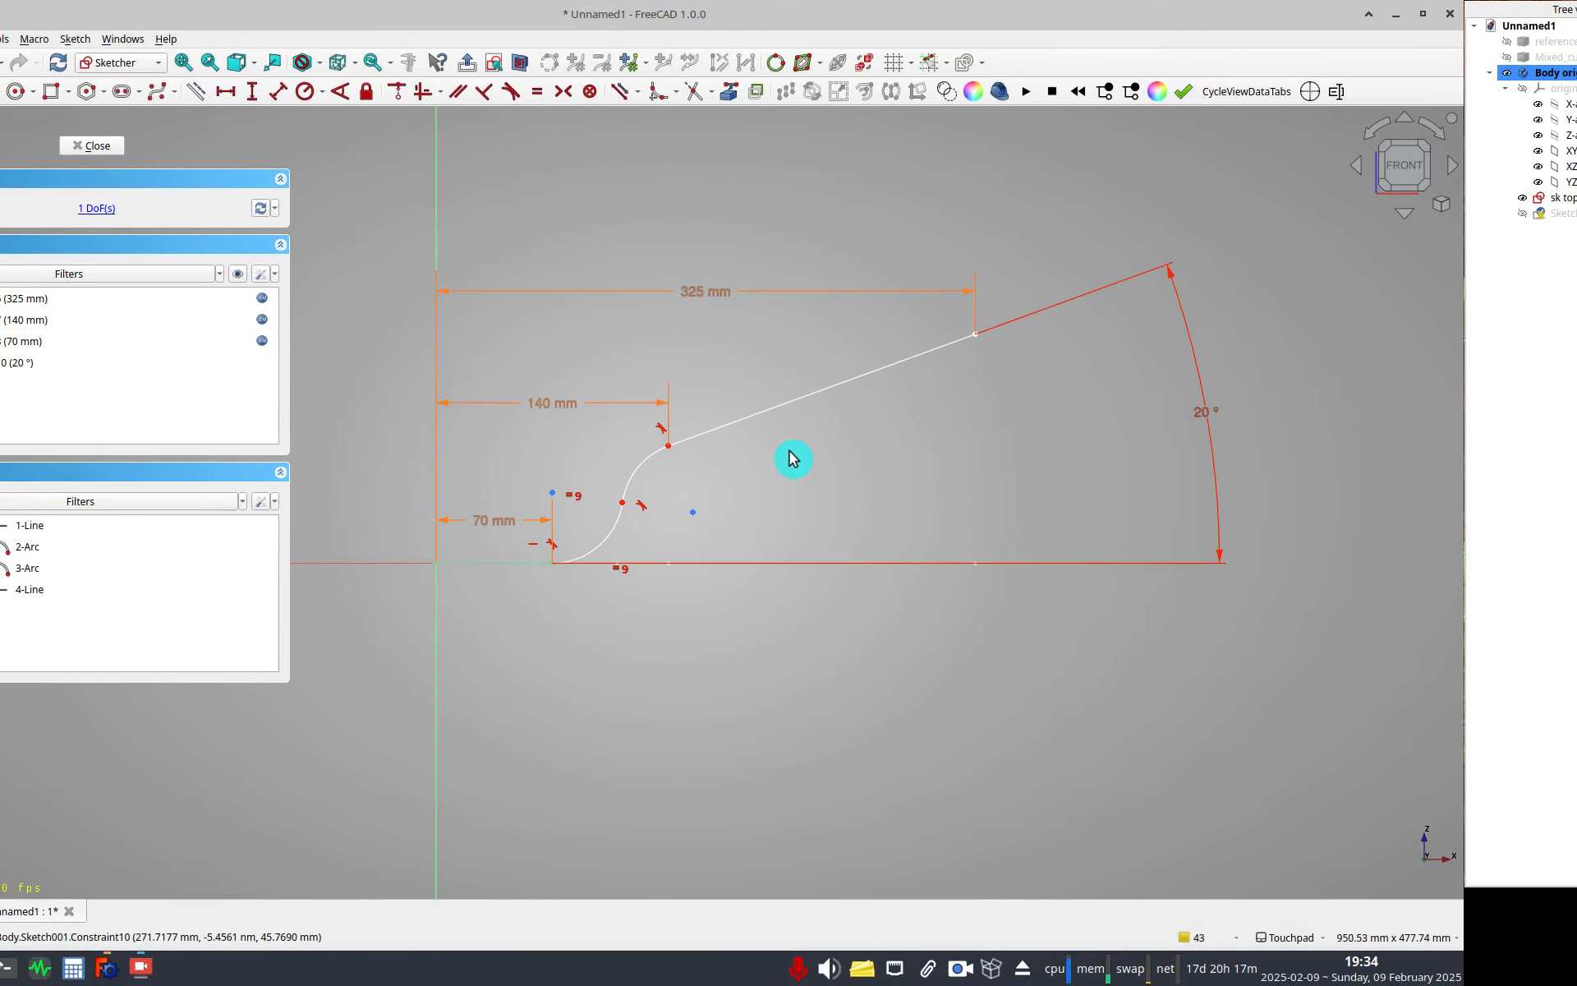
{"action": "scroll", "coordinate": [647, 483], "scroll_direction": "up", "scroll_amount": 2}
{"action": "scroll", "coordinate": [748, 467], "scroll_direction": "down", "scroll_amount": 1}
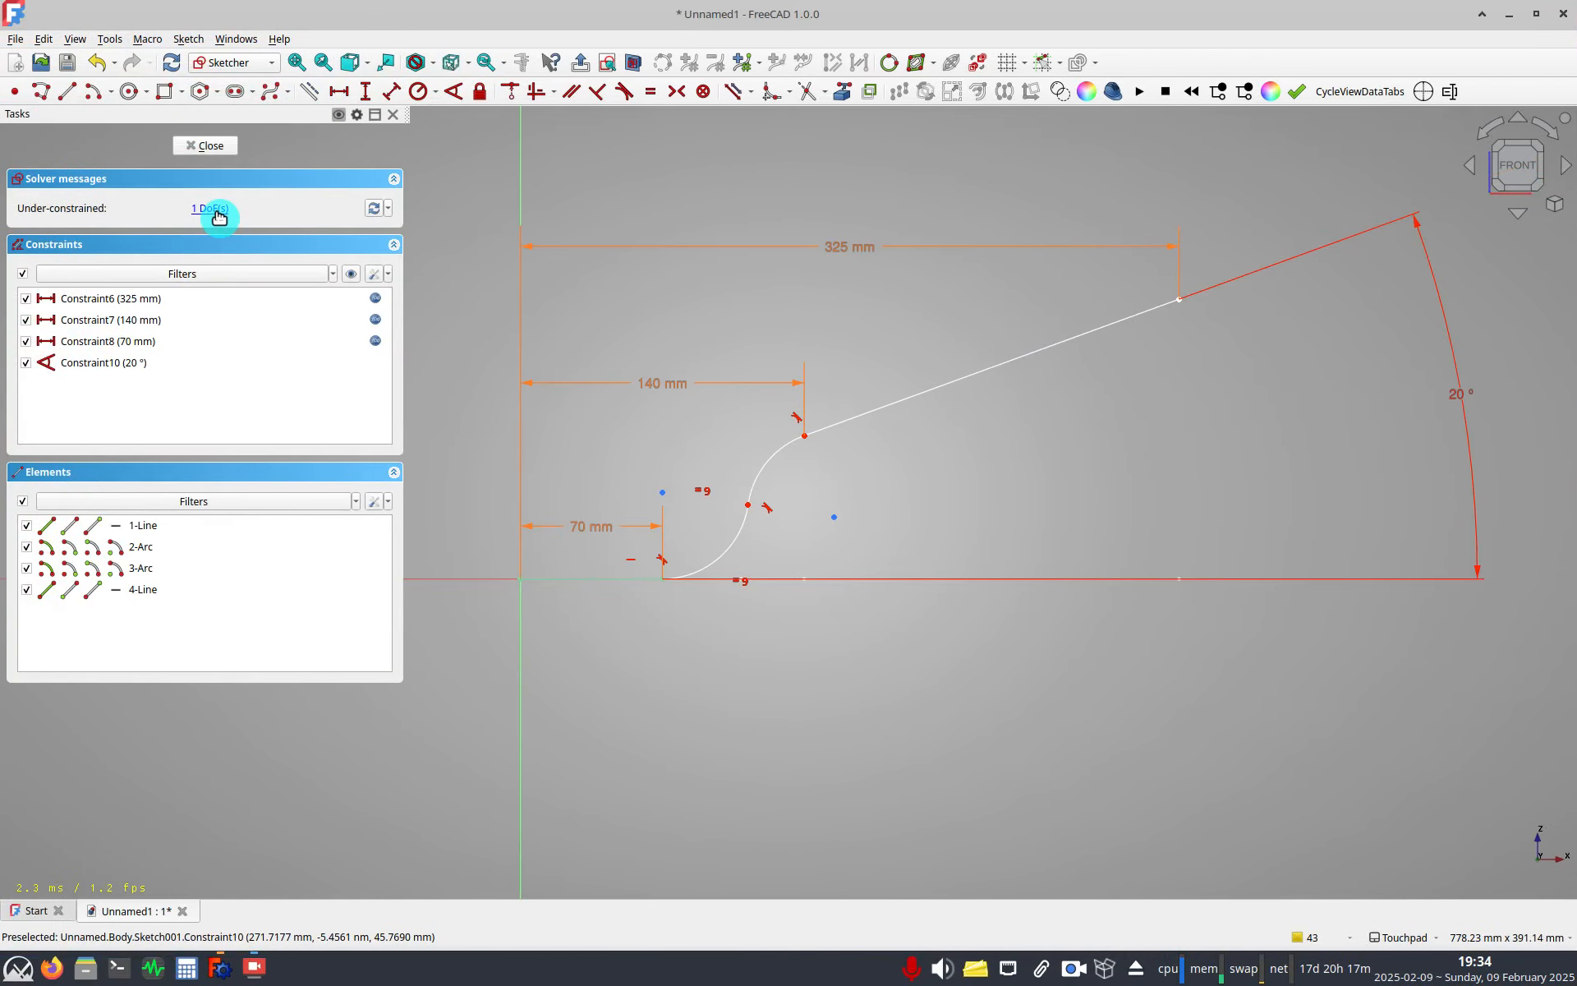
{"action": "left_click", "coordinate": [210, 208]}
{"action": "left_click_drag", "start_coordinate": [804, 436], "coordinate": [786, 496]}
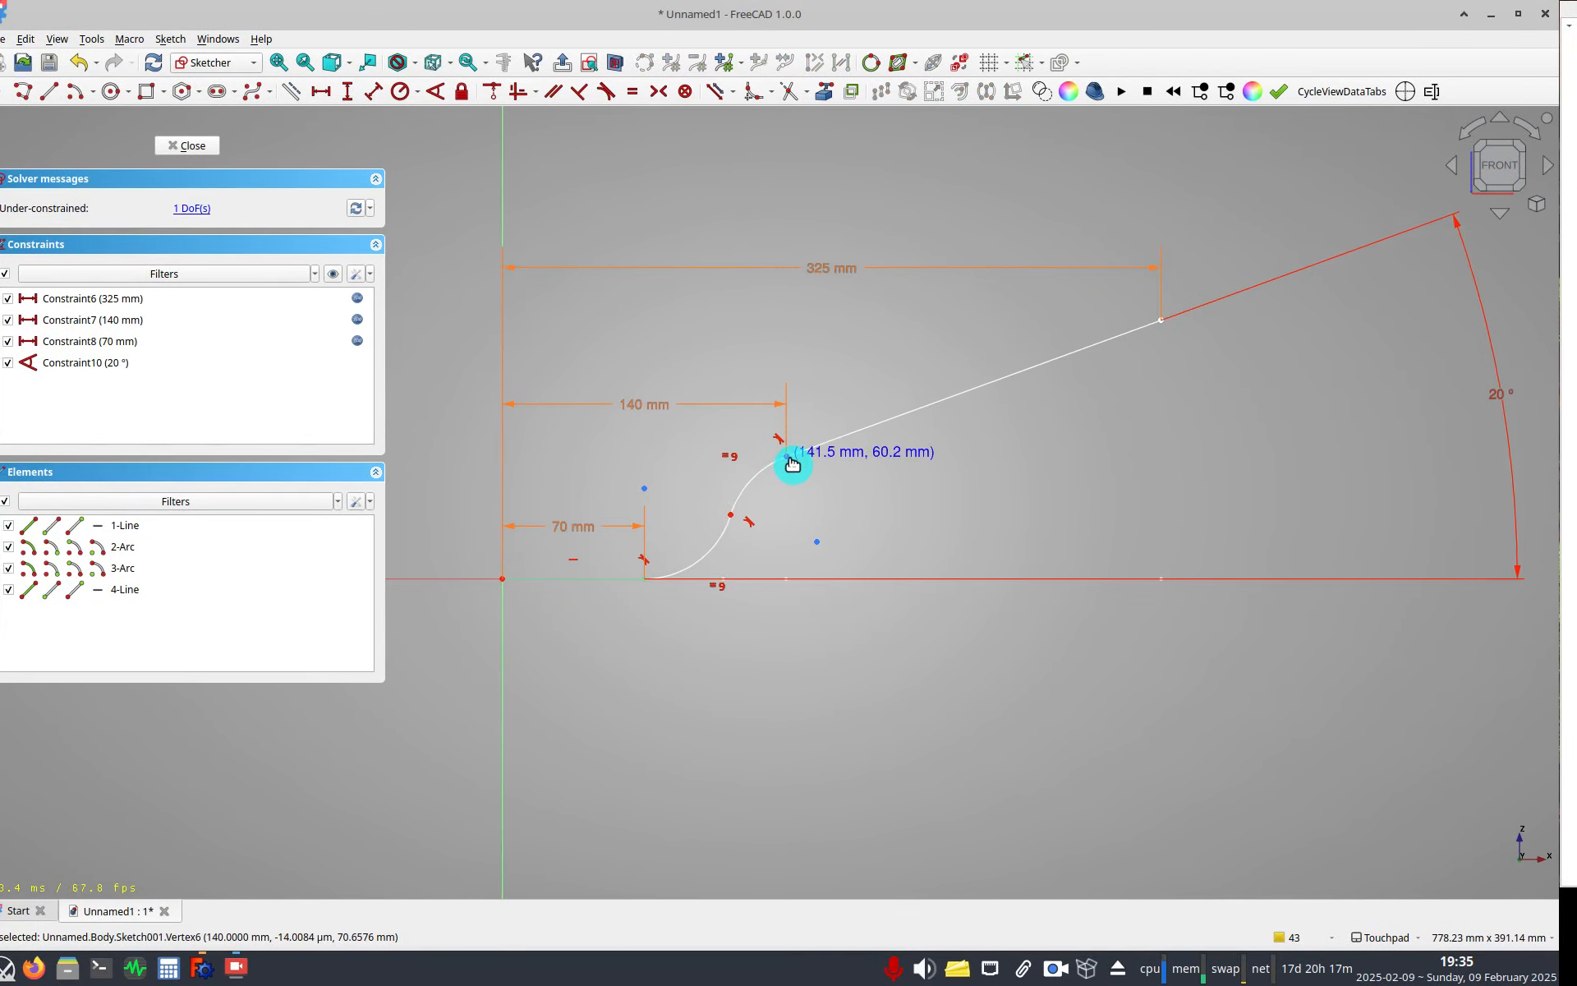
{"action": "left_click", "coordinate": [790, 495]}
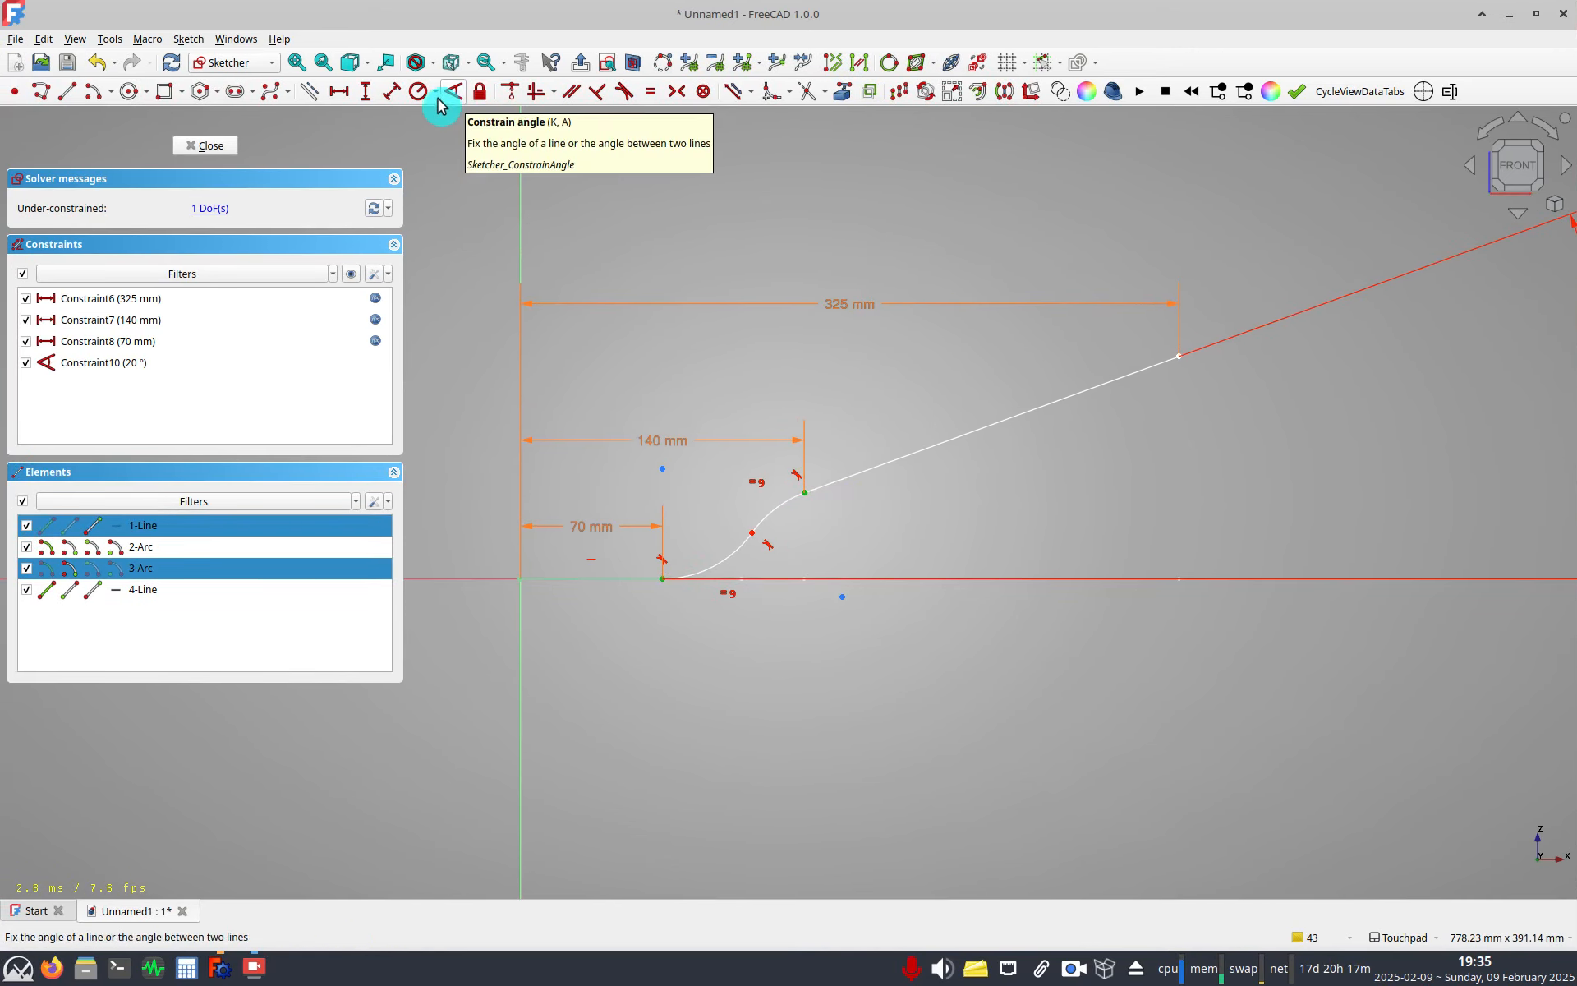
{"action": "left_click", "coordinate": [366, 95]}
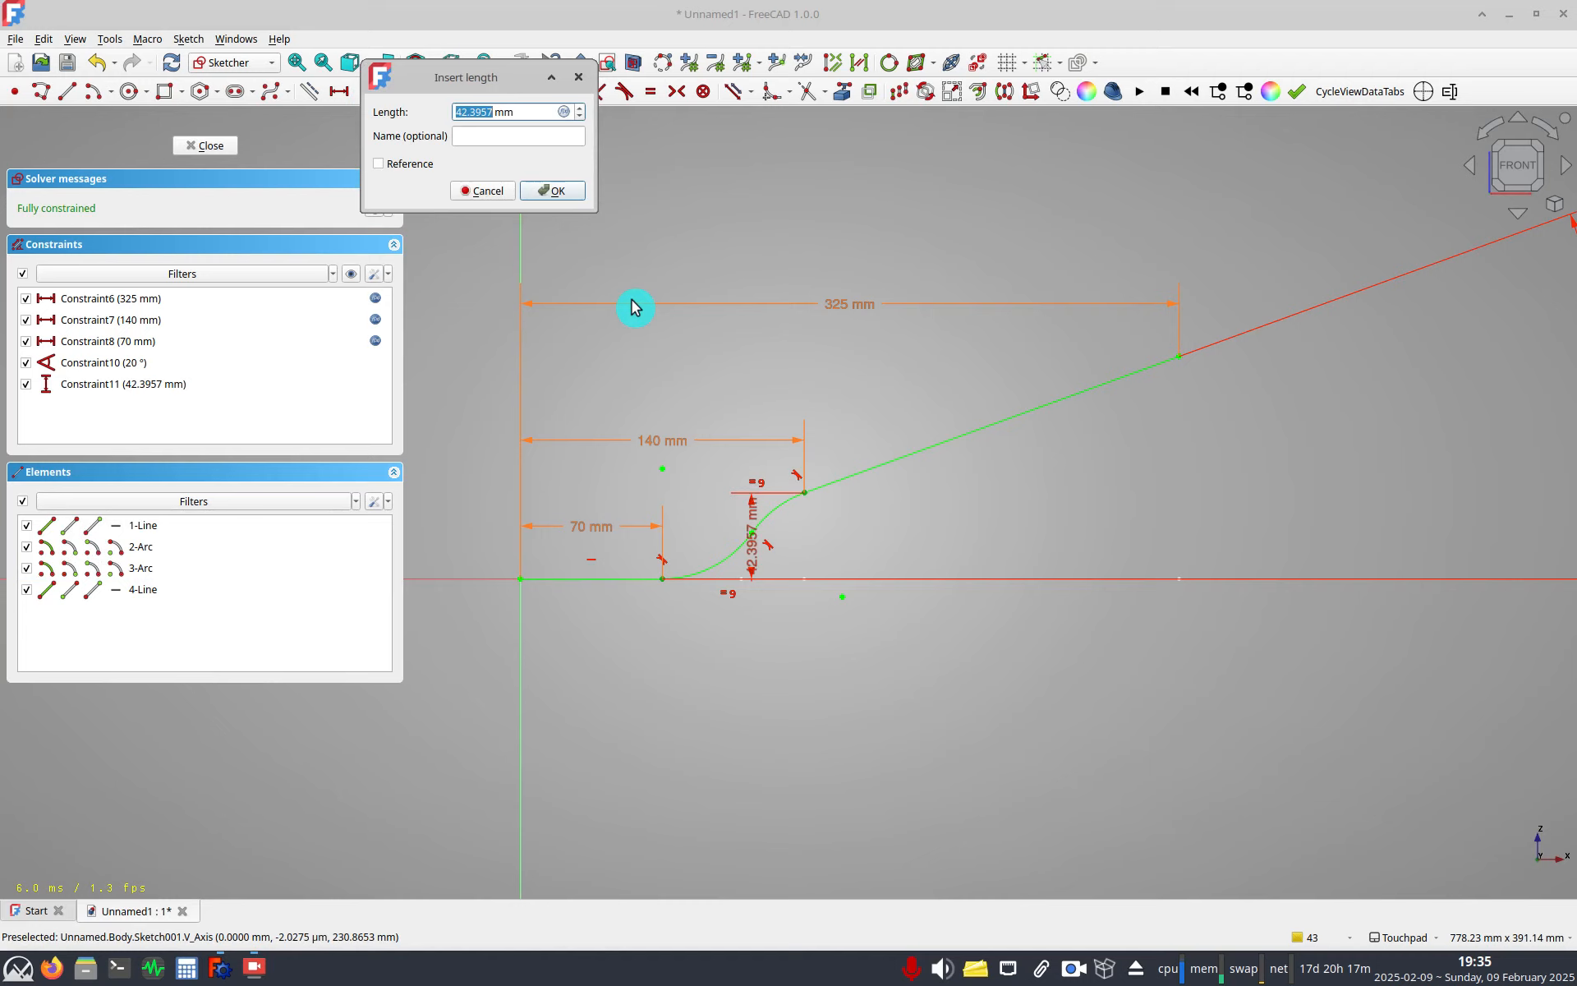
{"action": "type", "text": "30"}
{"action": "key", "text": "Return"}
Name the 30 mm dimension BaseRise, moving its label below the path, and close the sketch.
{"action": "left_click_drag", "start_coordinate": [753, 556], "coordinate": [878, 696]}
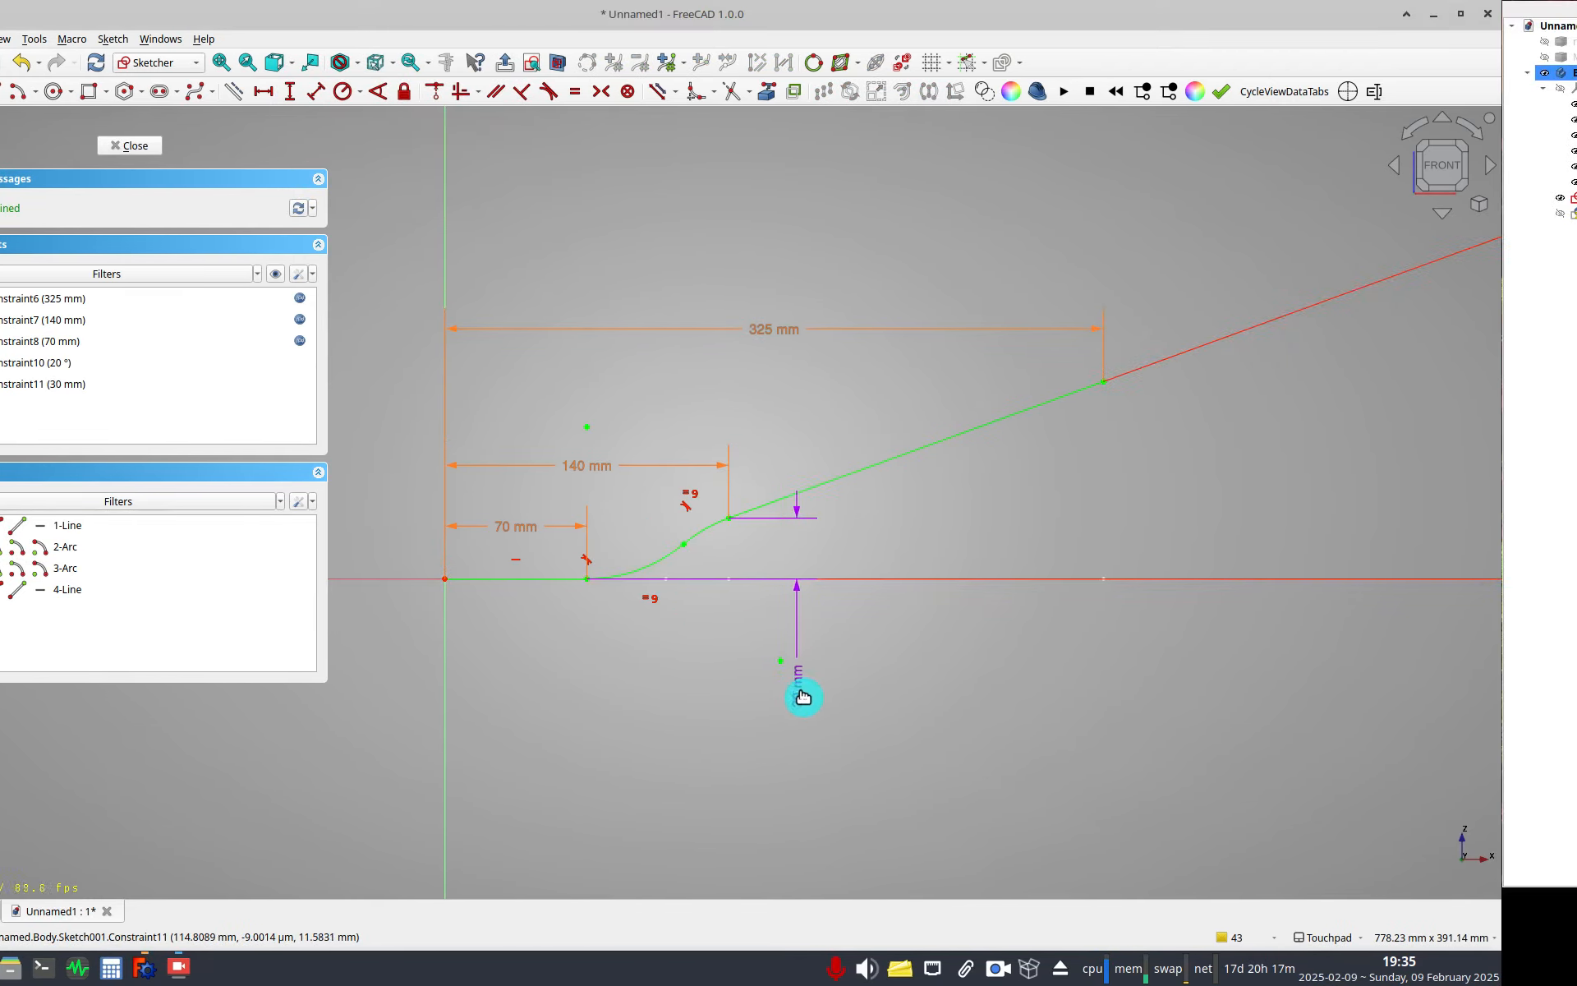
{"action": "double_click", "coordinate": [801, 695]}
{"action": "type", "text": "Base"}
{"action": "key", "text": "Return"}
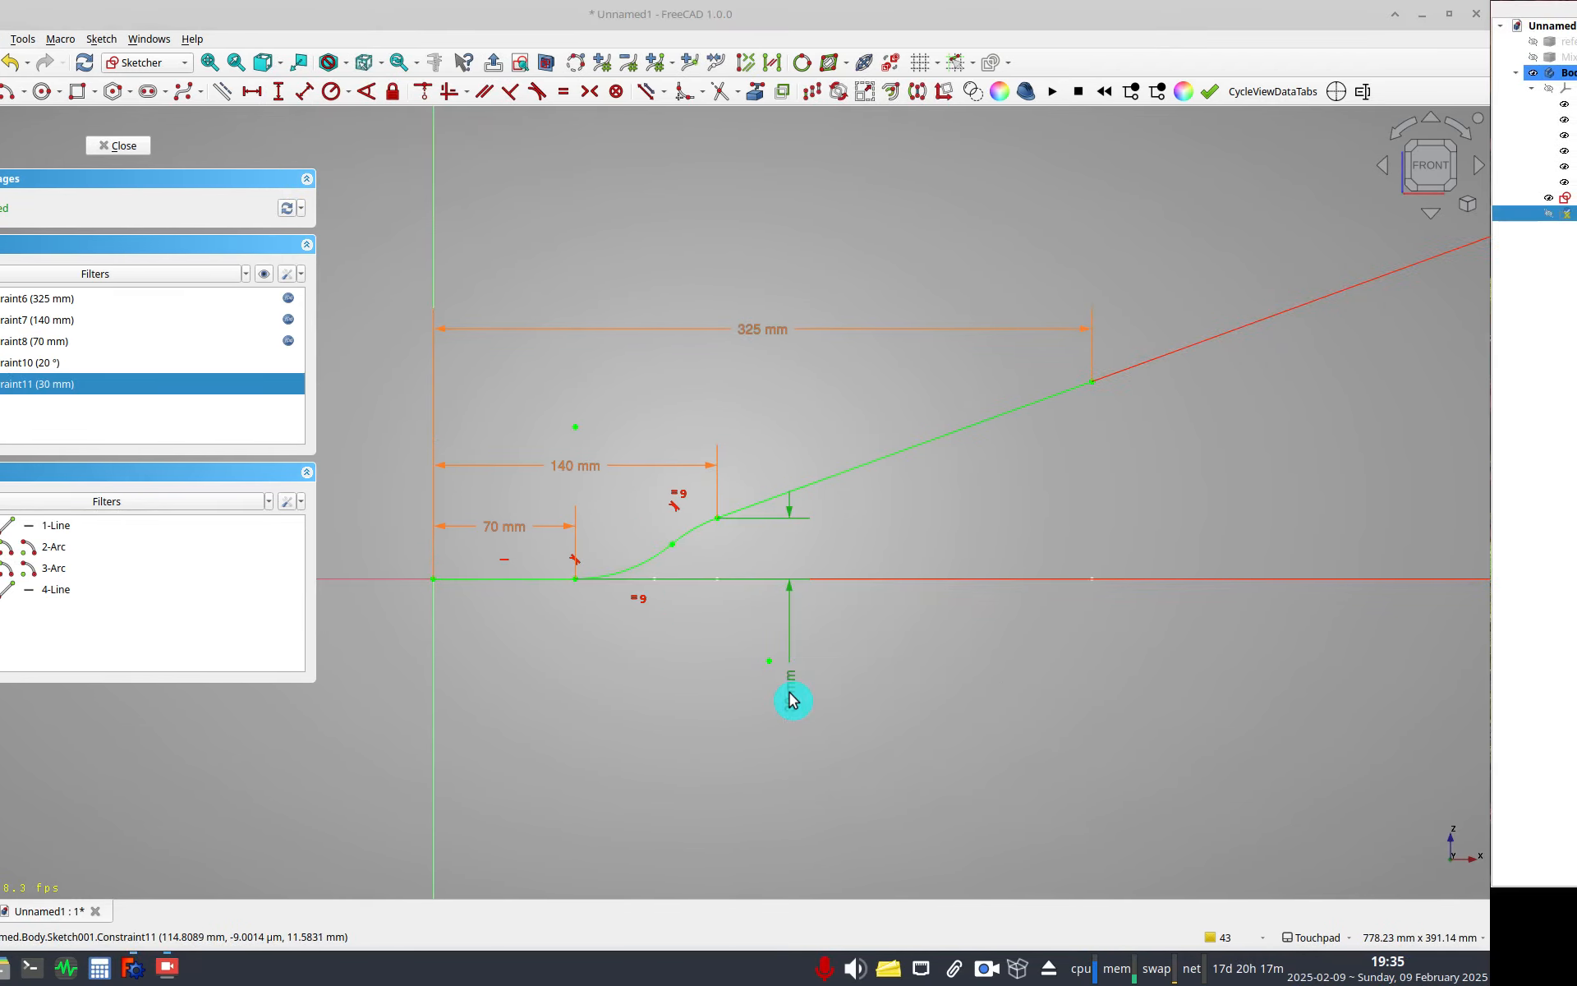
{"action": "mouse_move", "coordinate": [802, 458]}
{"action": "left_mouse_down", "text": "shift"}
{"action": "mouse_move", "coordinate": [775, 481]}
{"action": "mouse_move", "coordinate": [675, 498]}
{"action": "left_mouse_up", "text": "shift"}
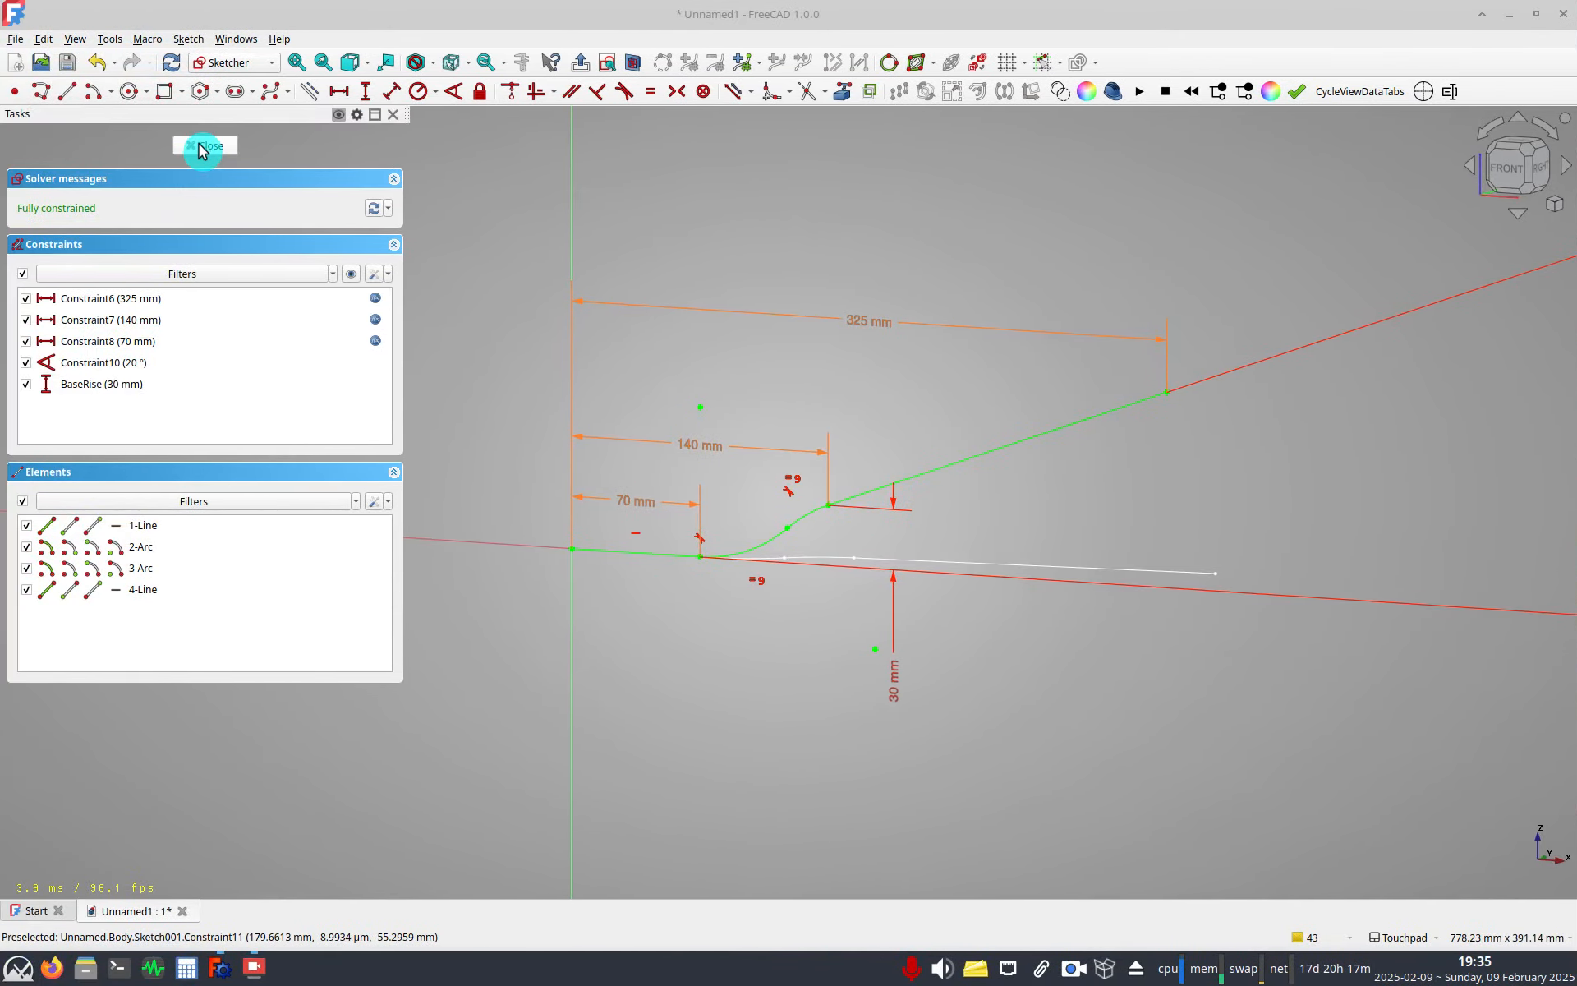
{"action": "key", "text": "Escape"}
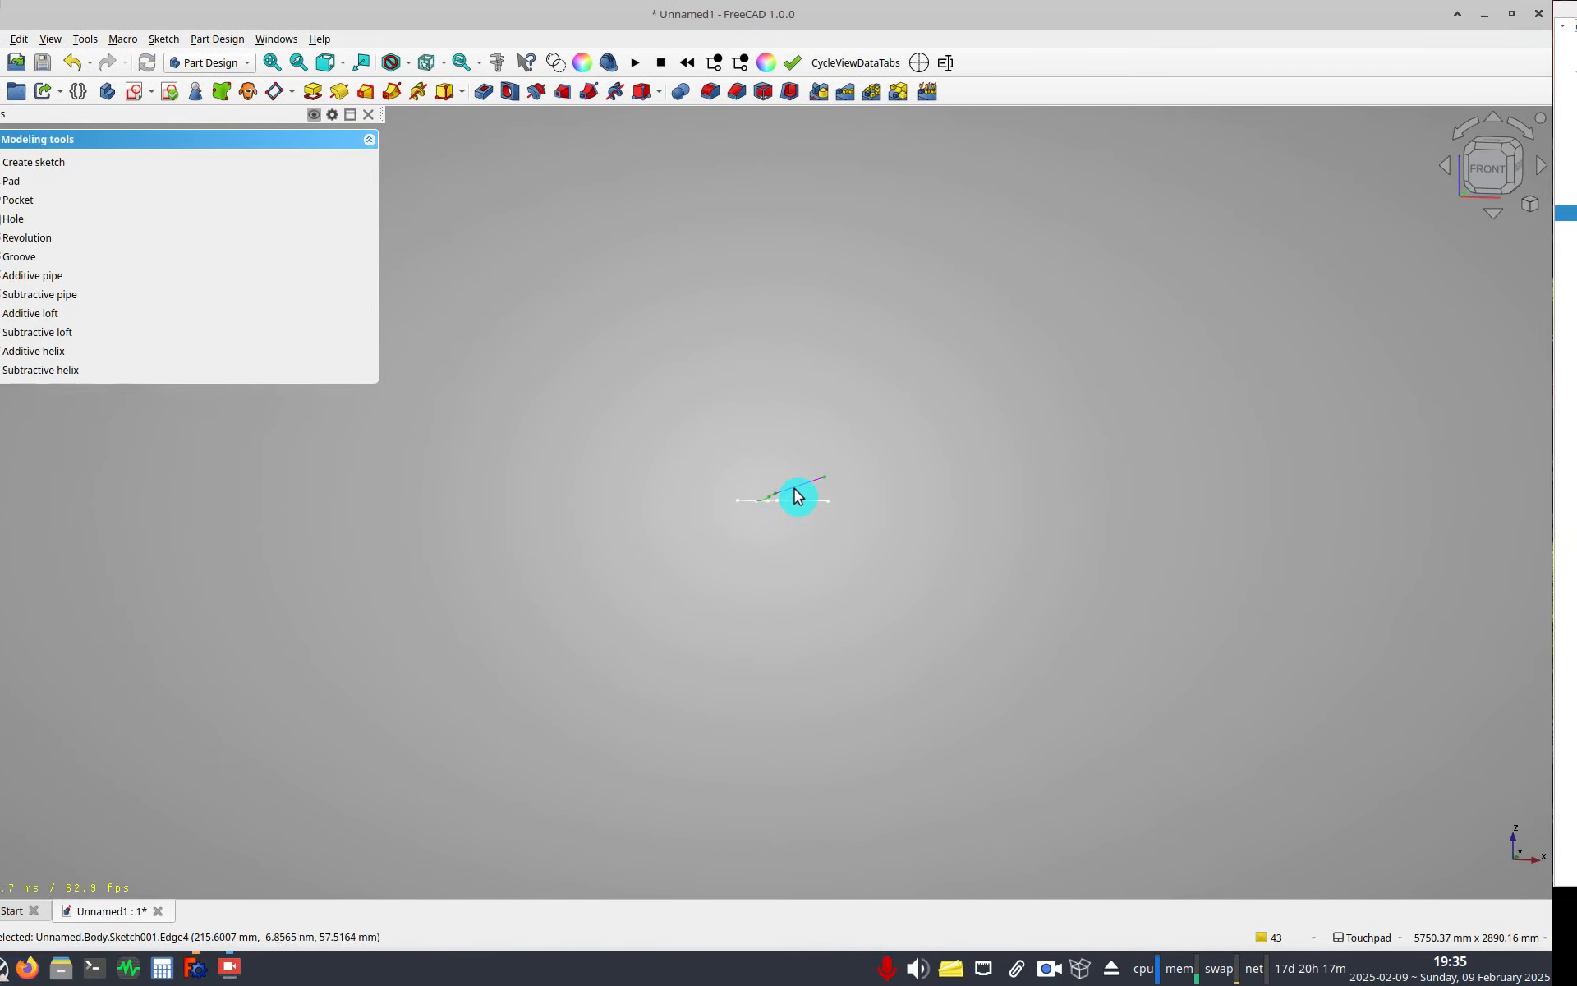
Set the sk top view sketch's Overall Length property to 300 mm.
{"action": "scroll", "coordinate": [703, 532], "scroll_direction": "up", "scroll_amount": 5}
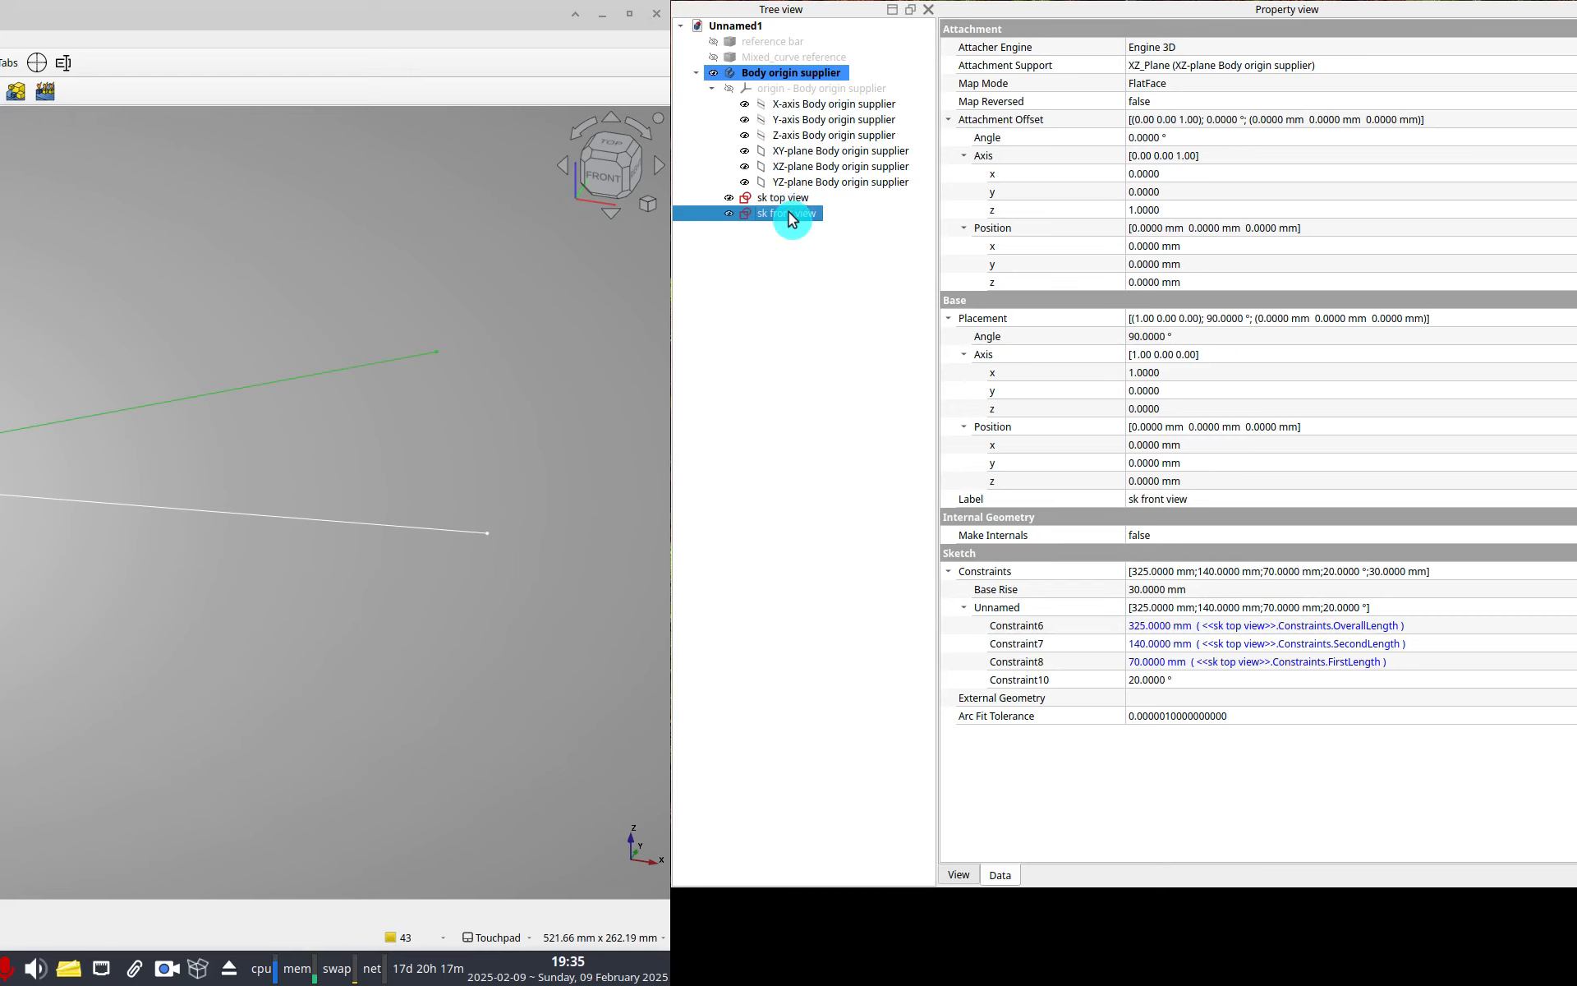
{"action": "left_click", "coordinate": [784, 198]}
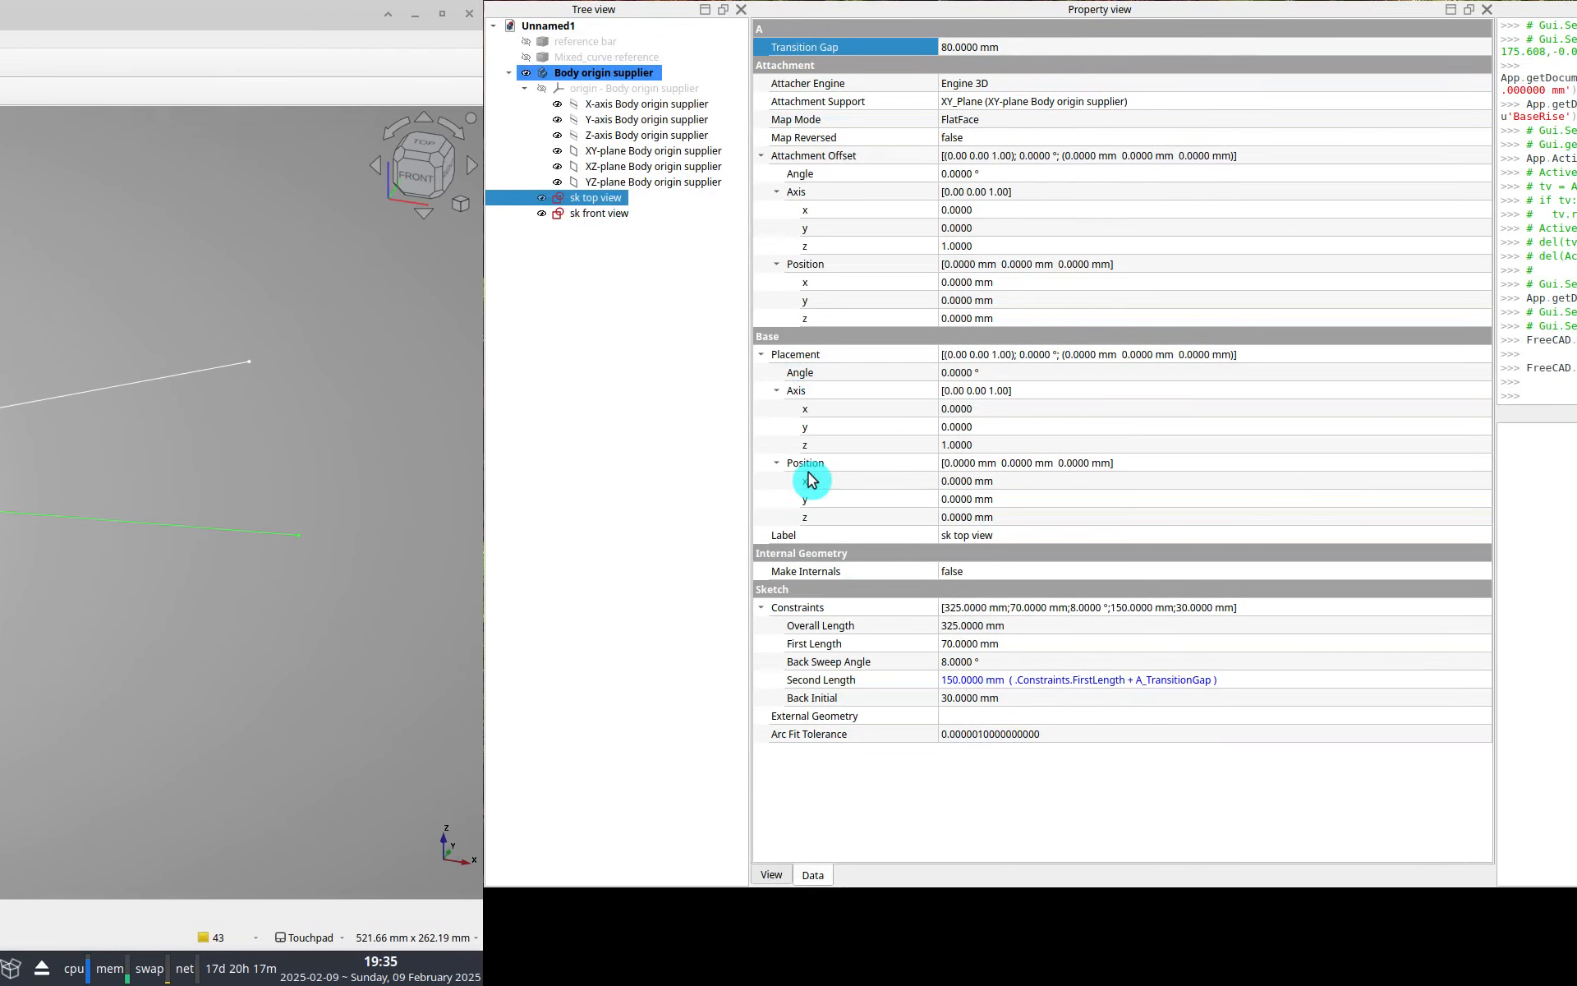
{"action": "left_click", "coordinate": [978, 625]}
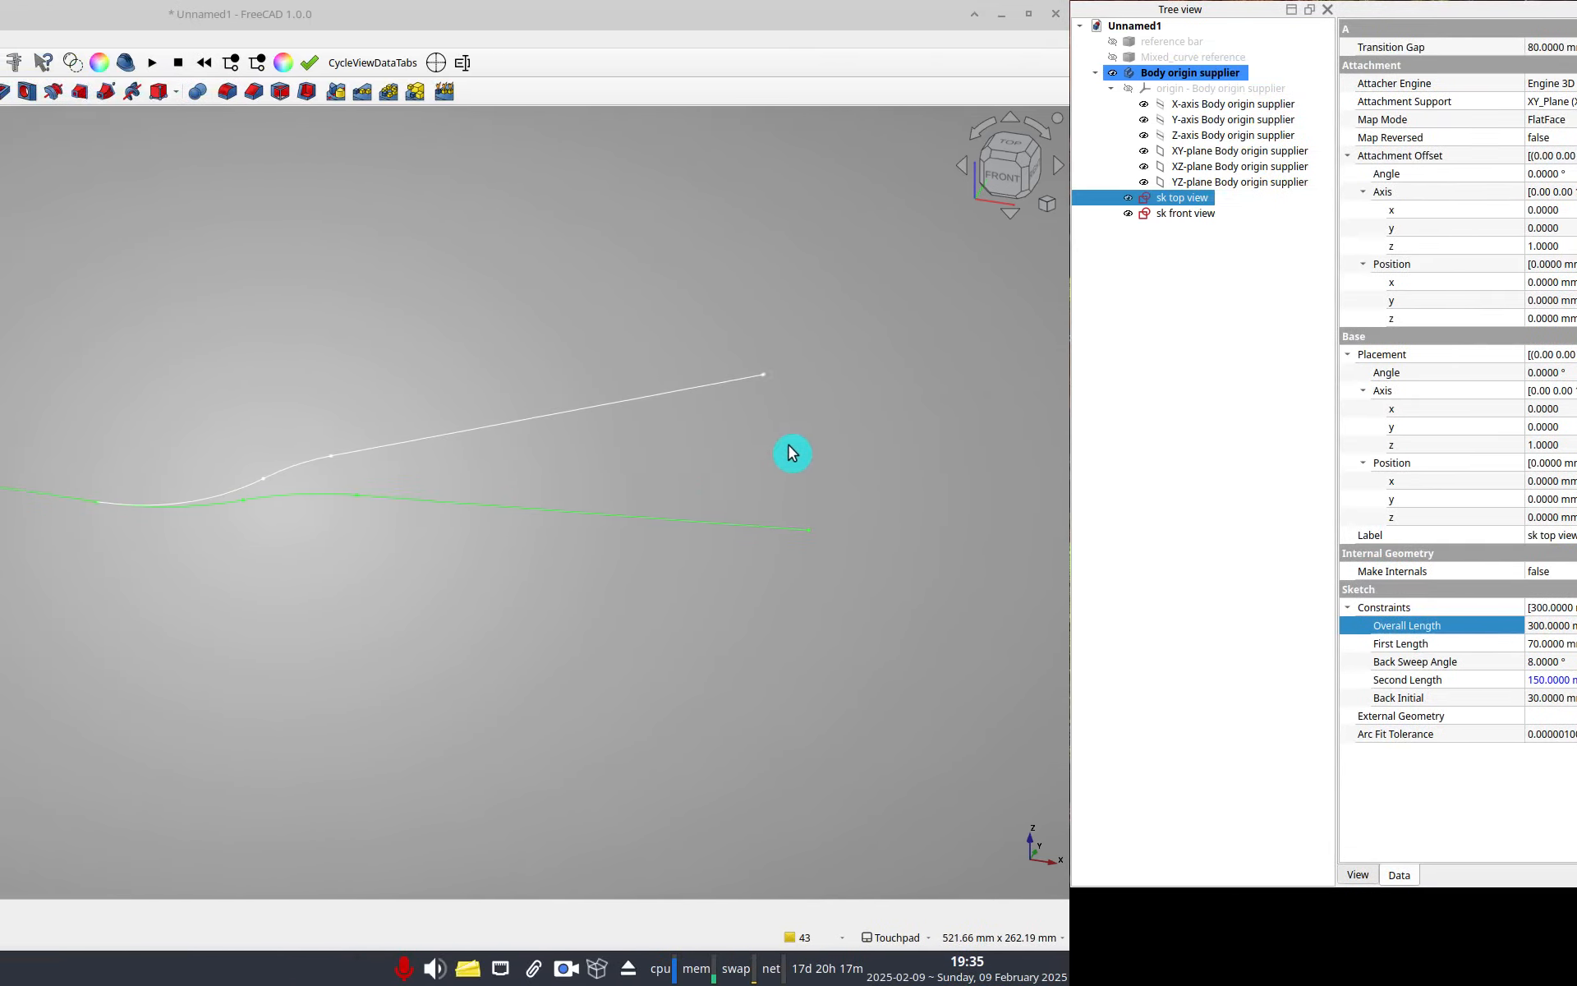
View both path sketches from the top to compare how they line up.
{"action": "key", "text": "2"}
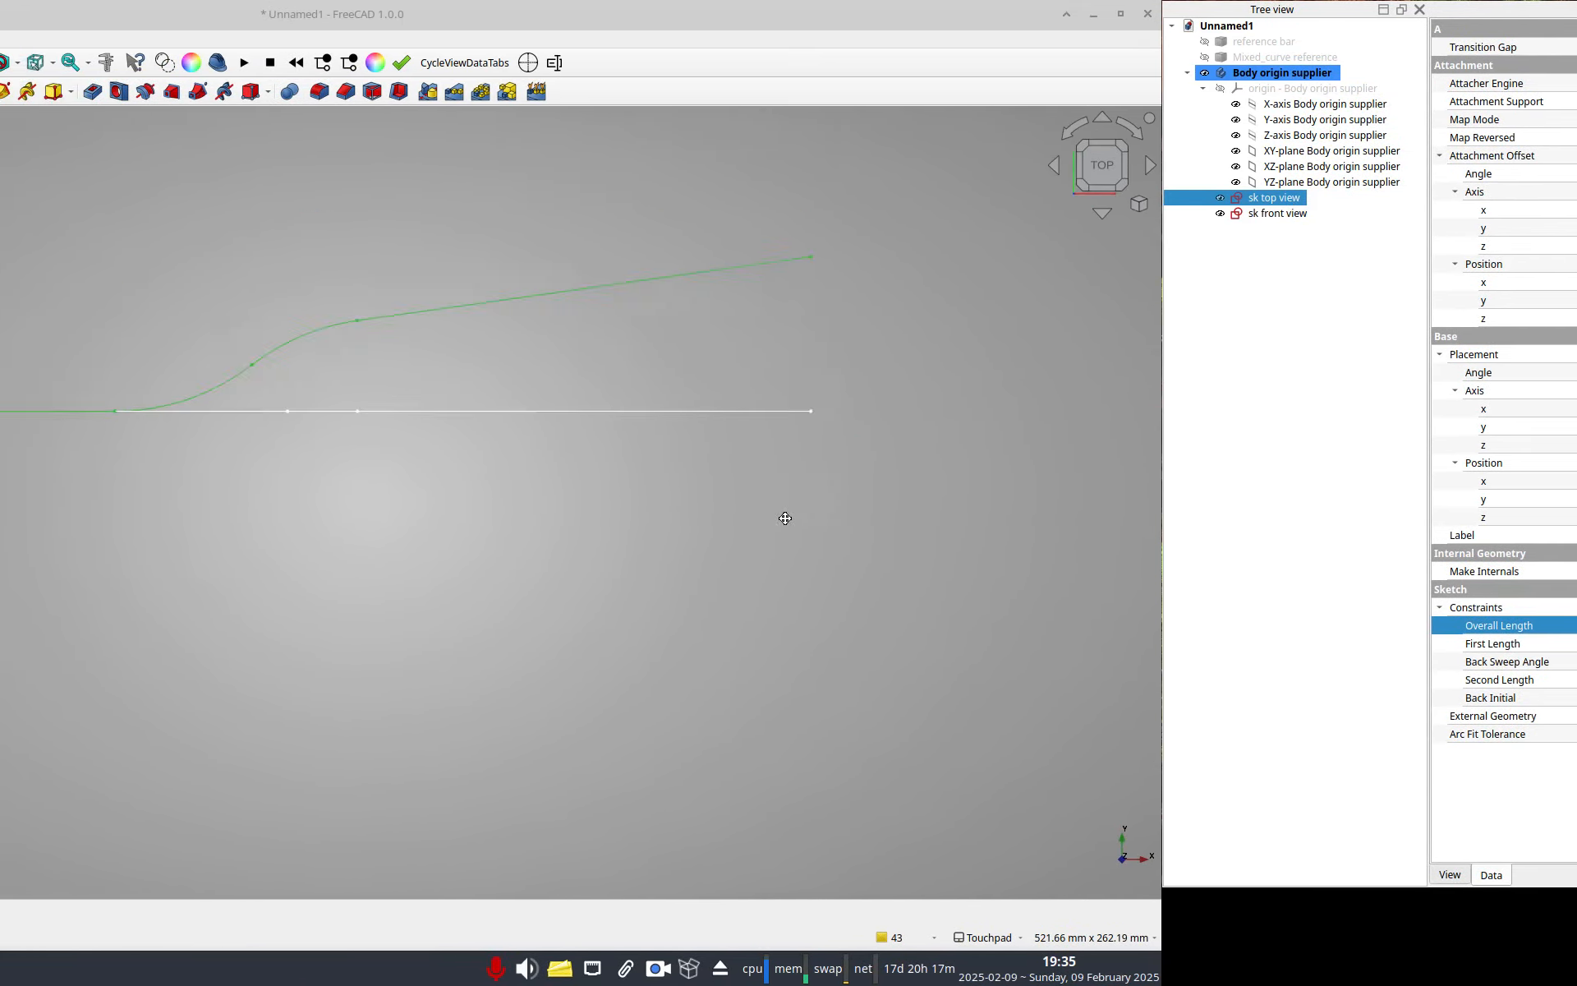
{"action": "middle_click_drag", "start_coordinate": [785, 518], "coordinate": [759, 632], "text": "shift"}
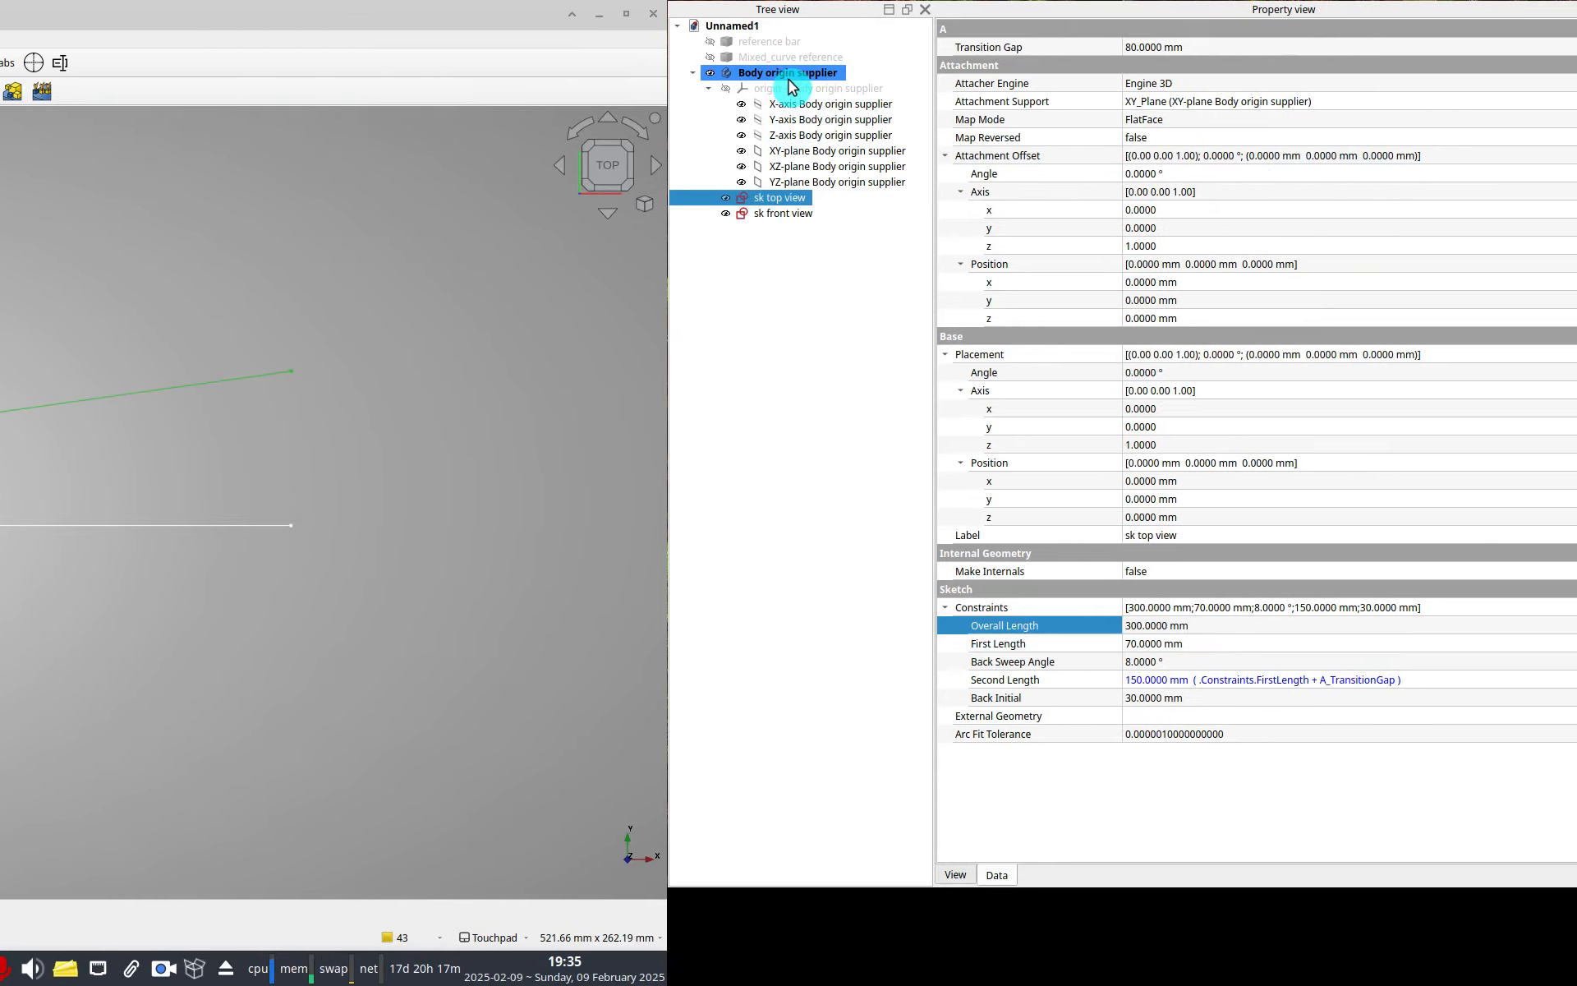
{"action": "left_click", "coordinate": [786, 74]}
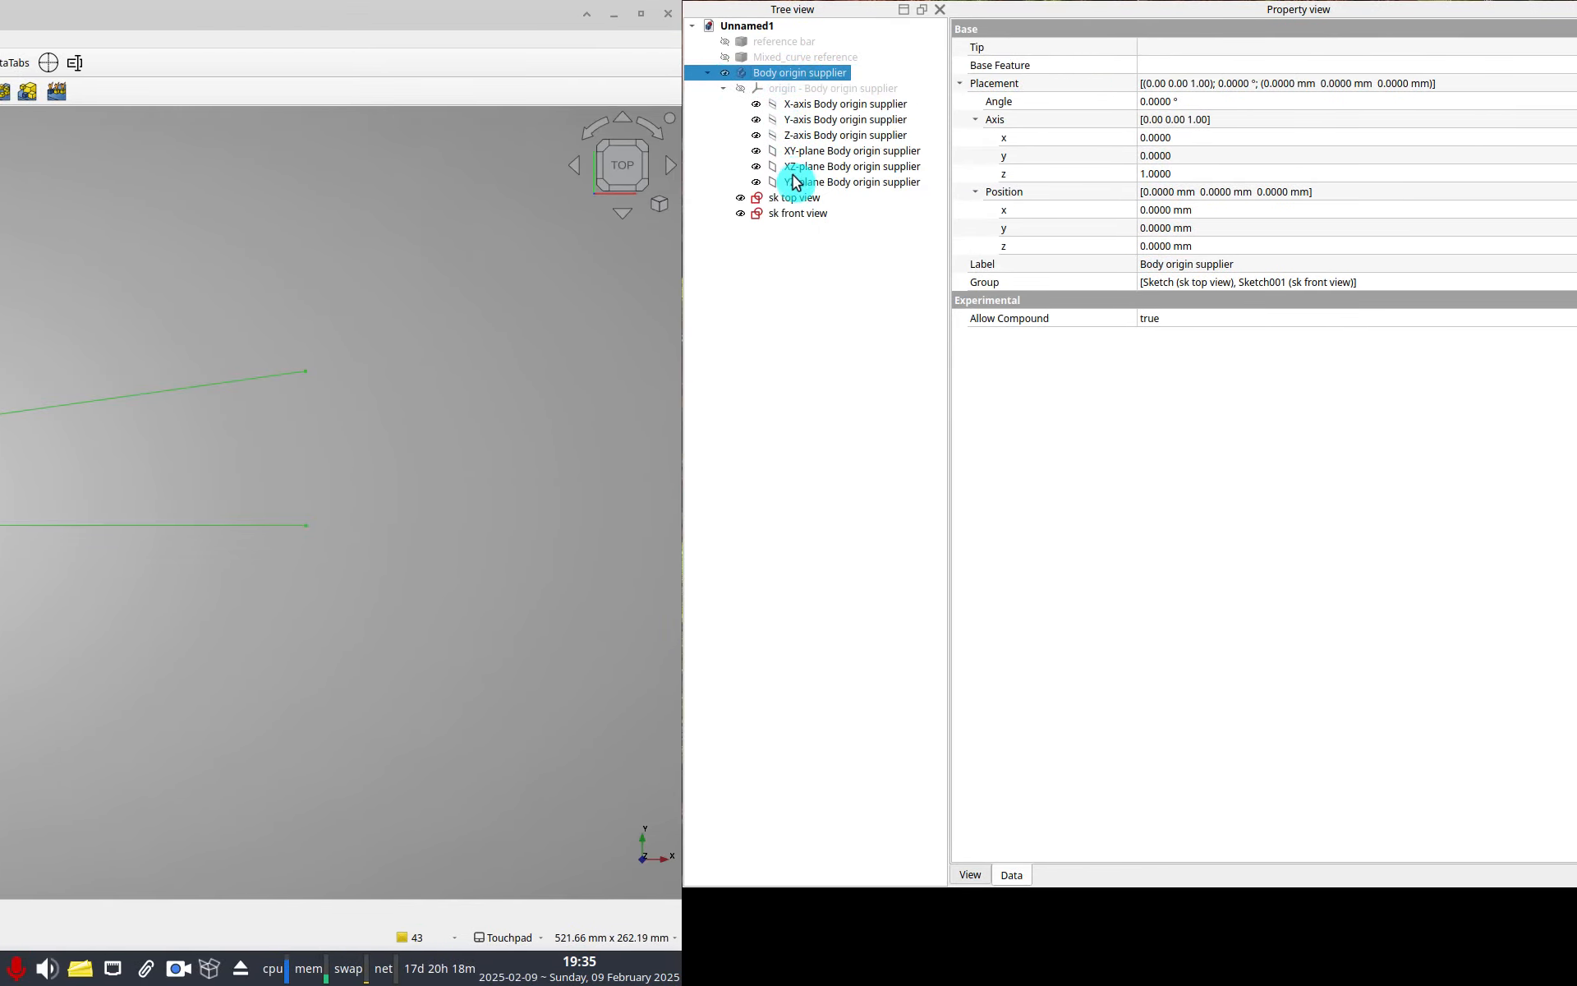
{"action": "left_click", "coordinate": [789, 199]}
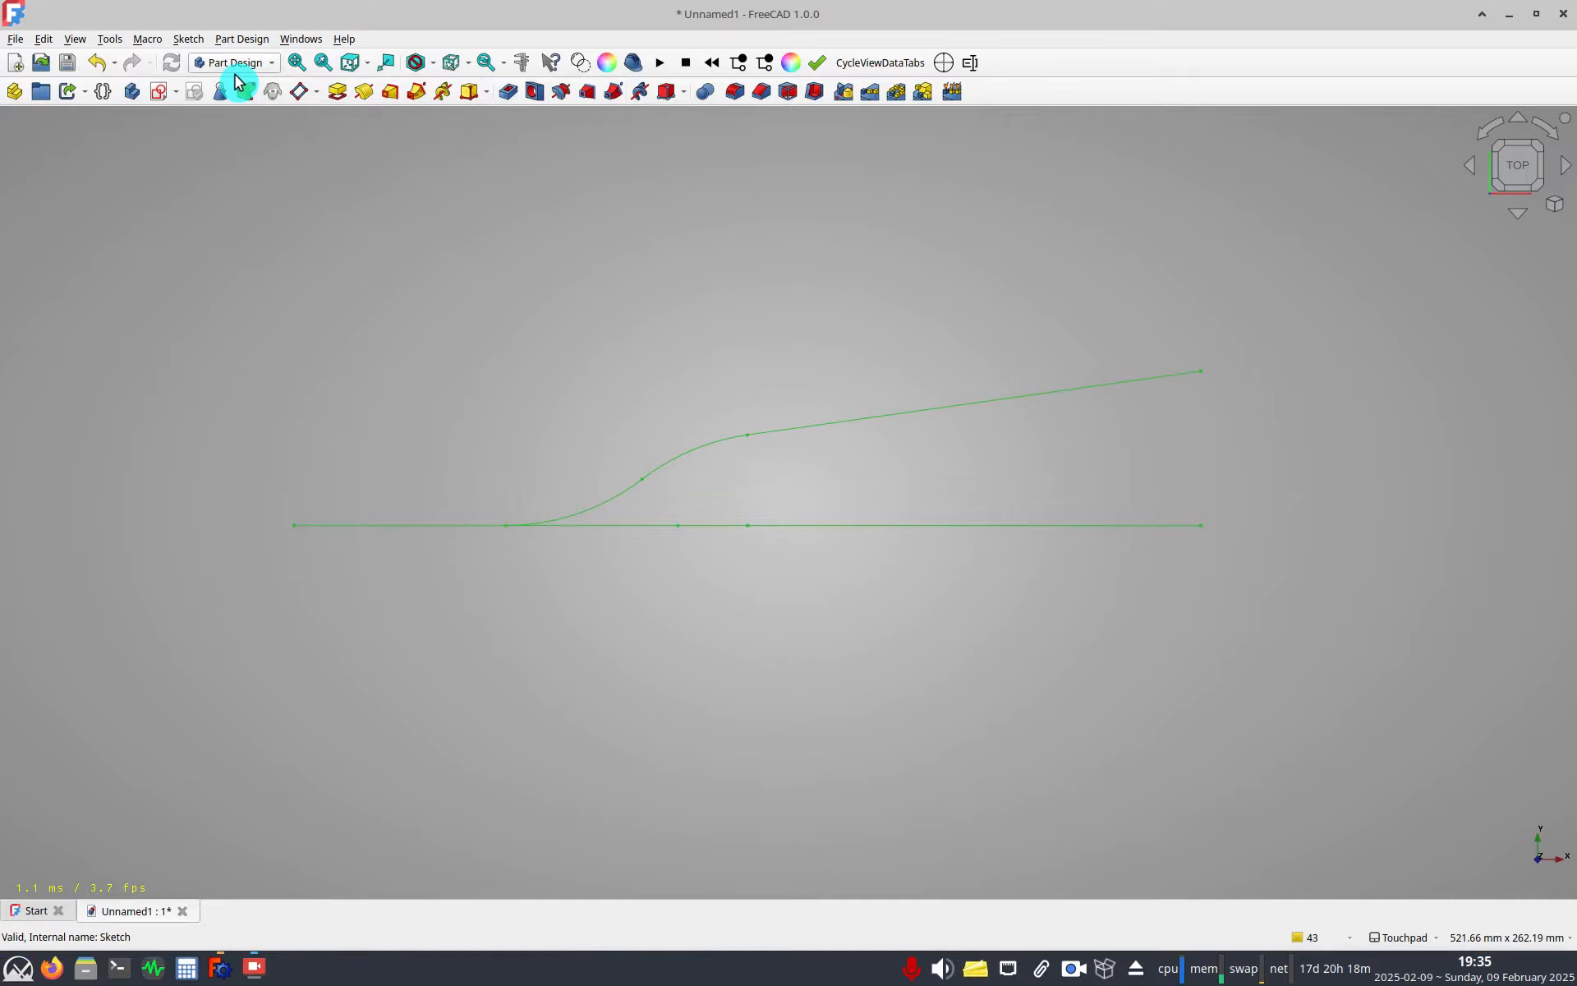
Try a Mixed curve from the two path sketches in the Curves workbench, then delete it.
{"action": "left_click", "coordinate": [227, 53]}
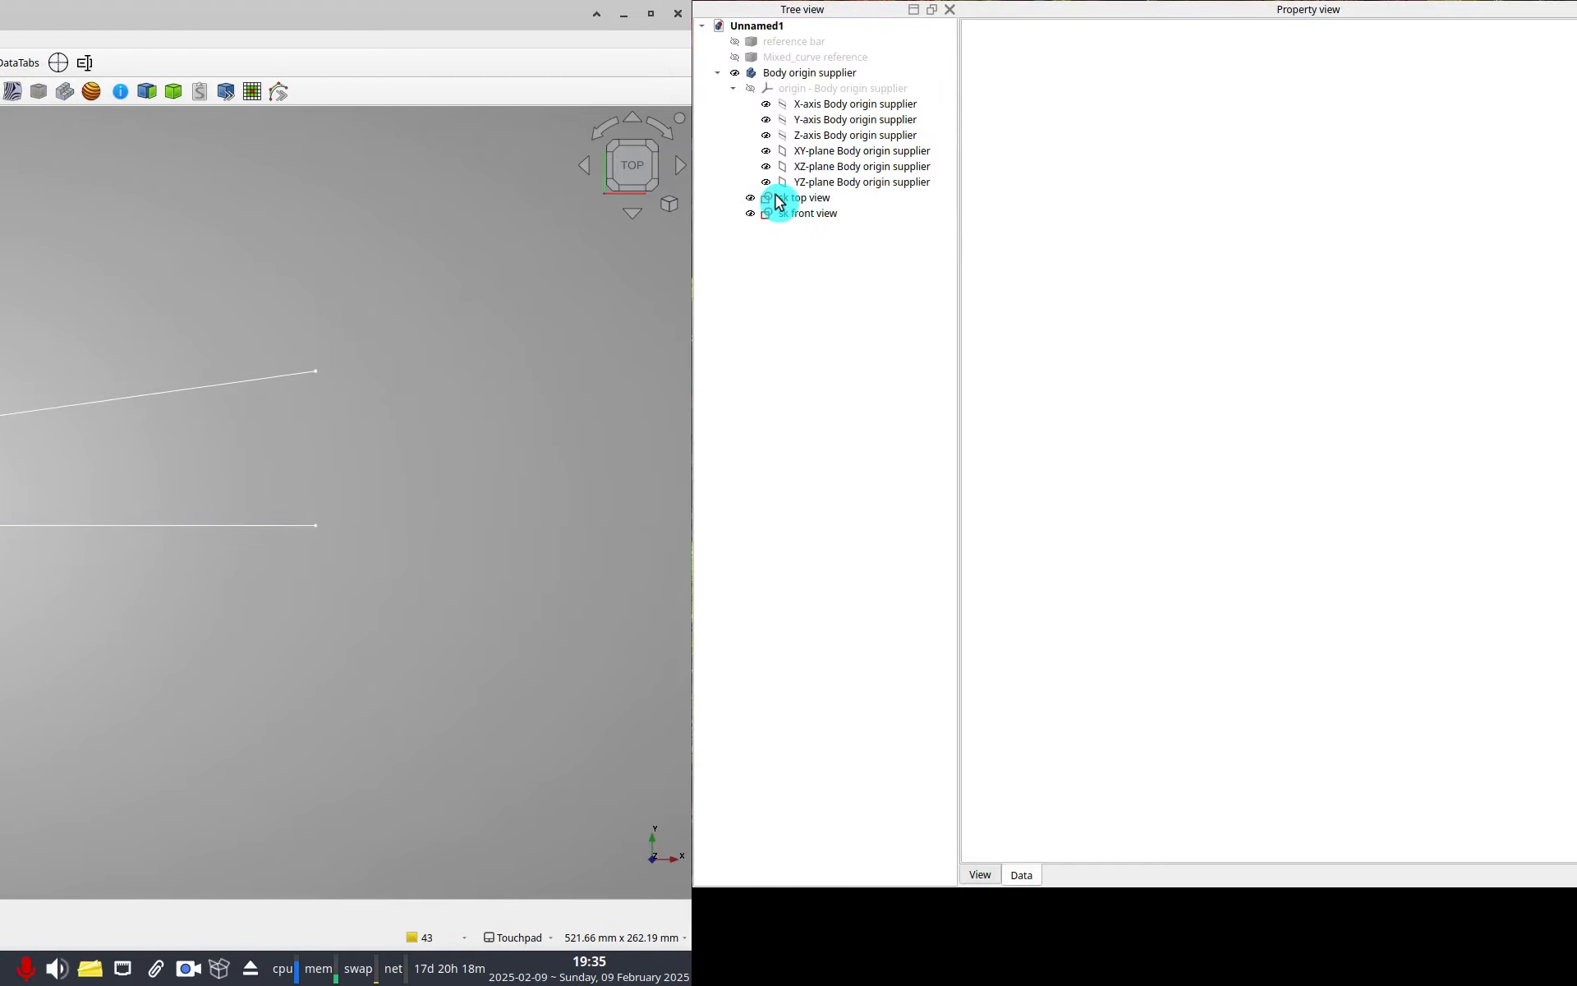
{"action": "left_click", "coordinate": [785, 210]}
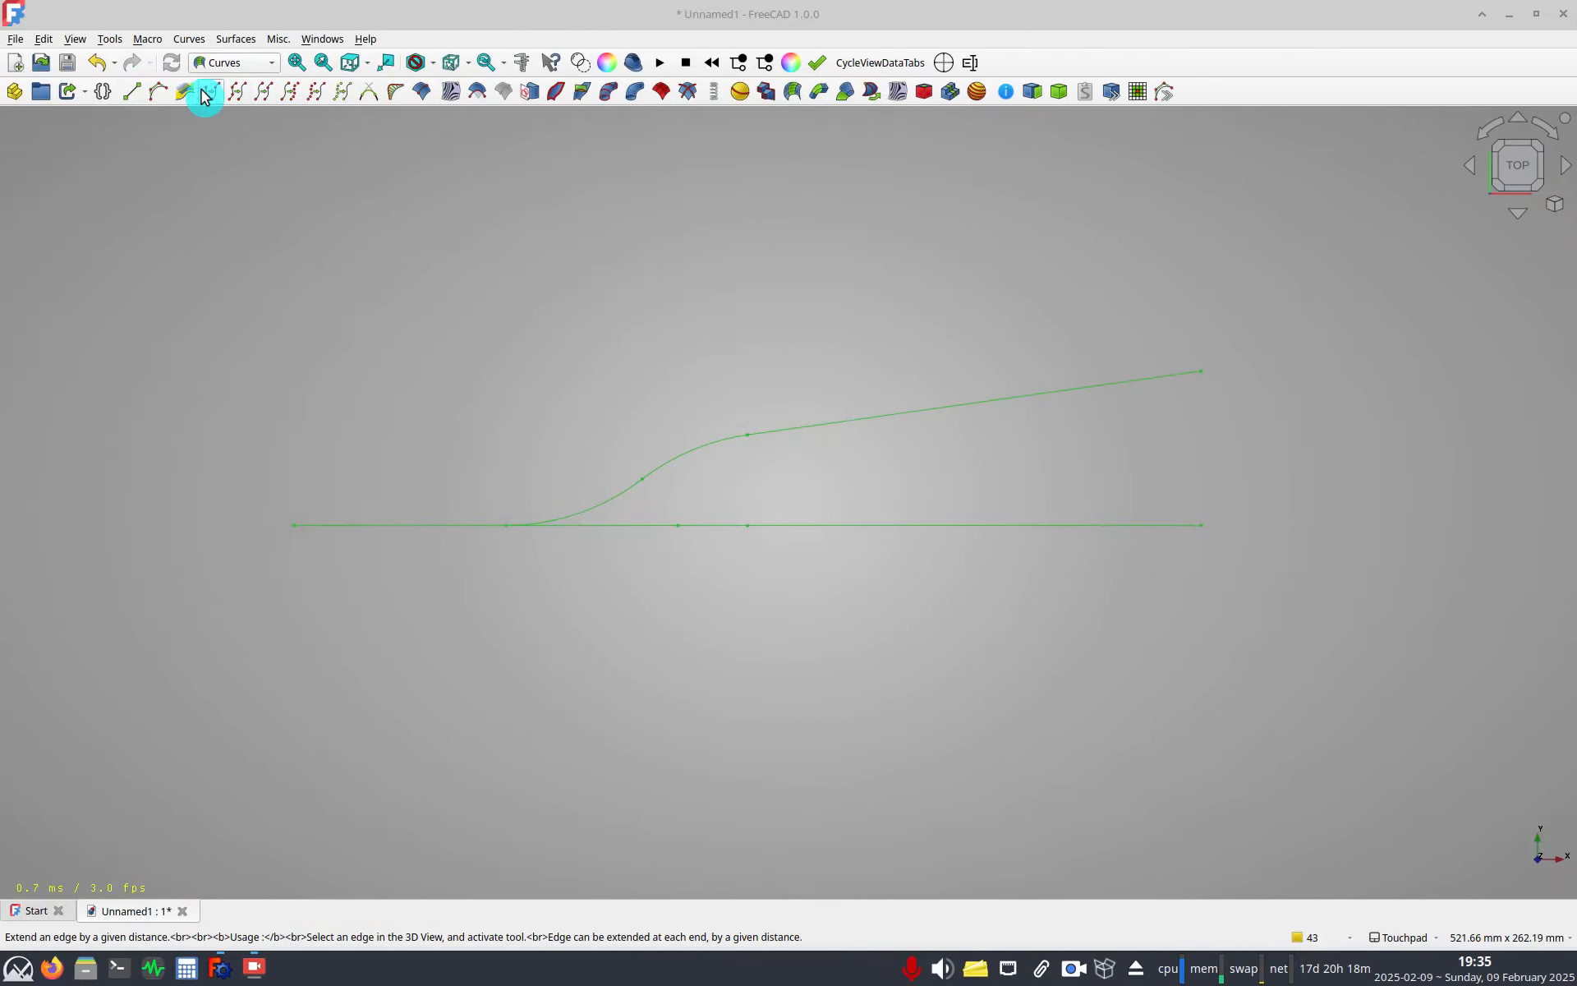
{"action": "left_click", "coordinate": [186, 92]}
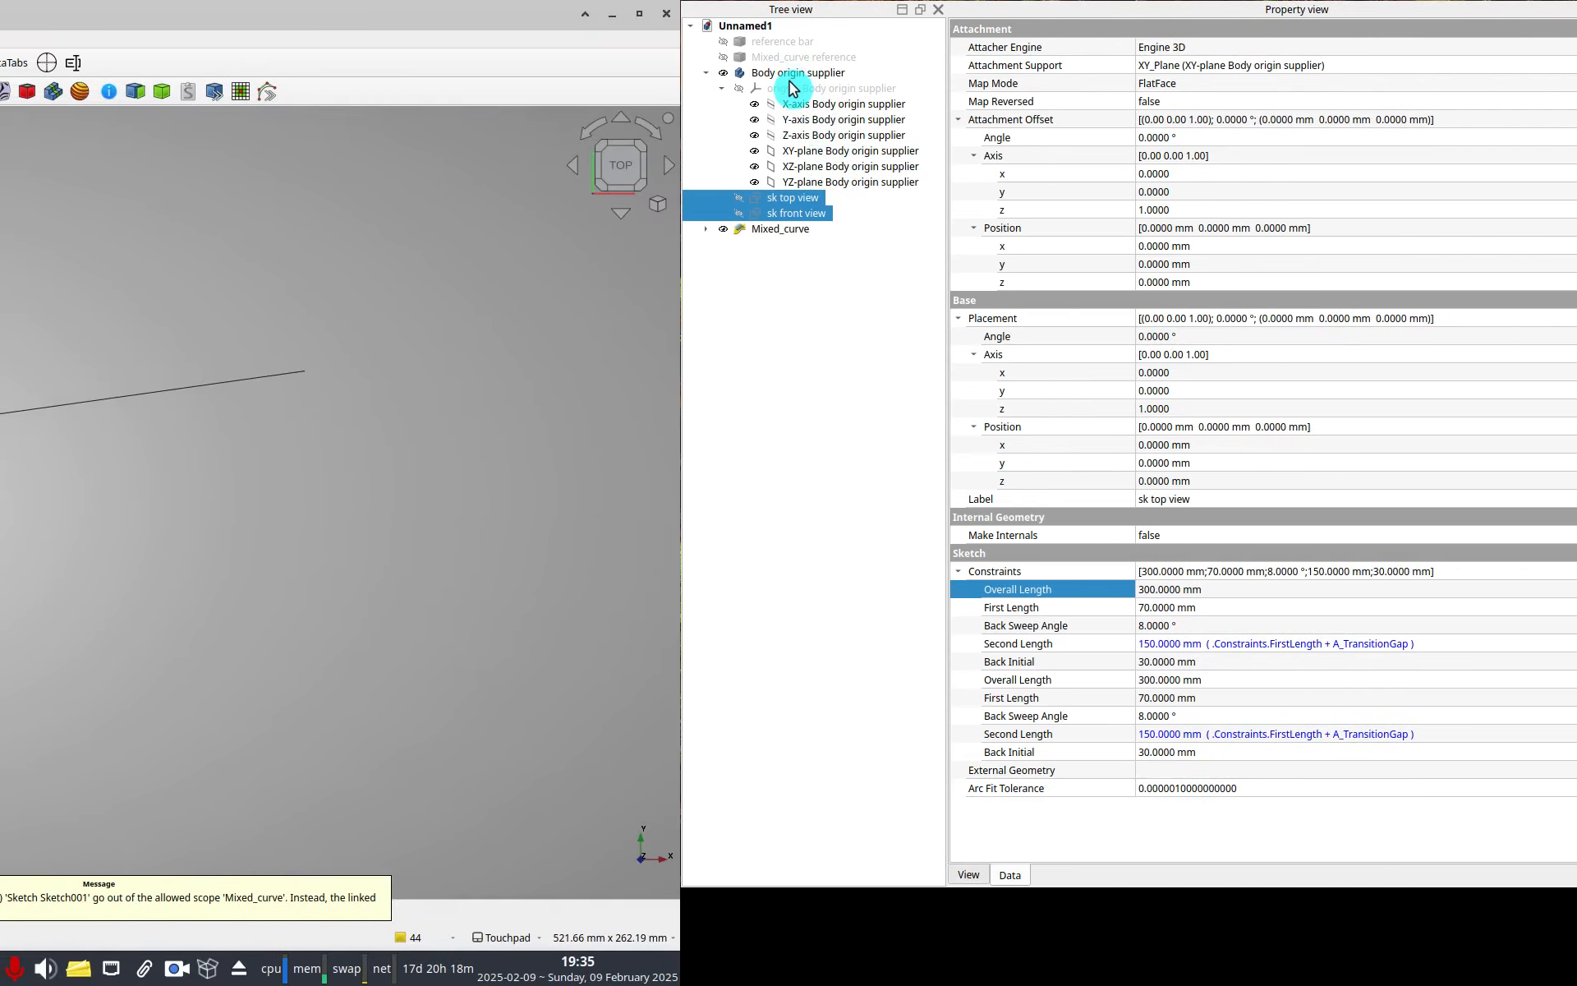
{"action": "left_click", "coordinate": [772, 229]}
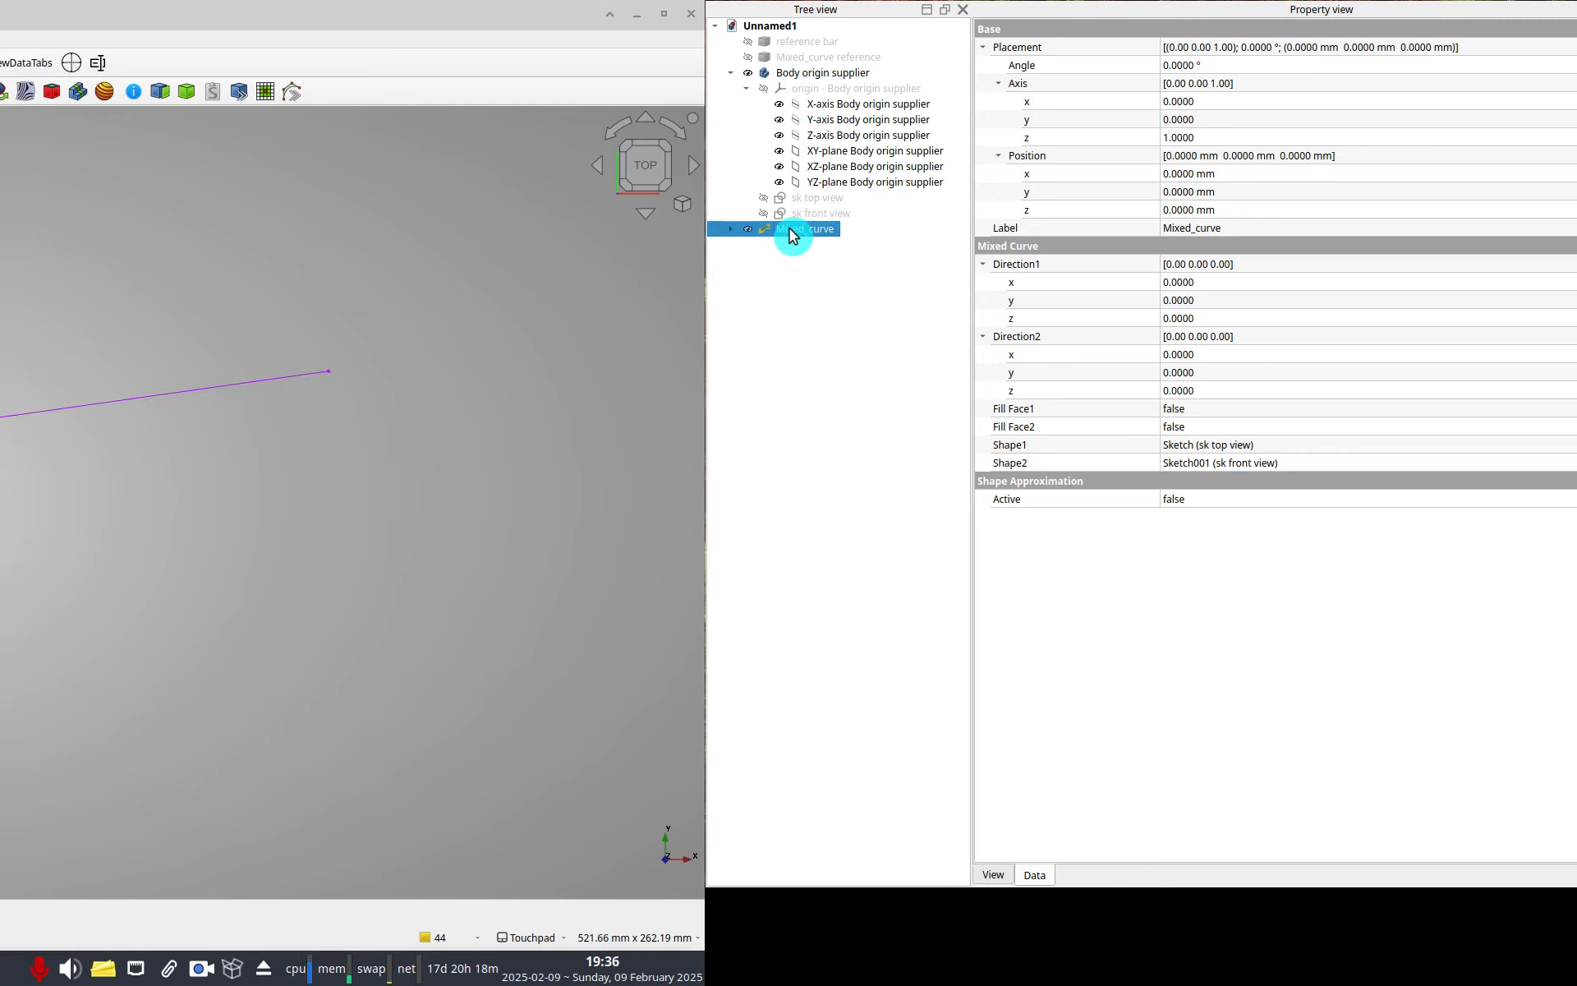
{"action": "key", "text": "Delete"}
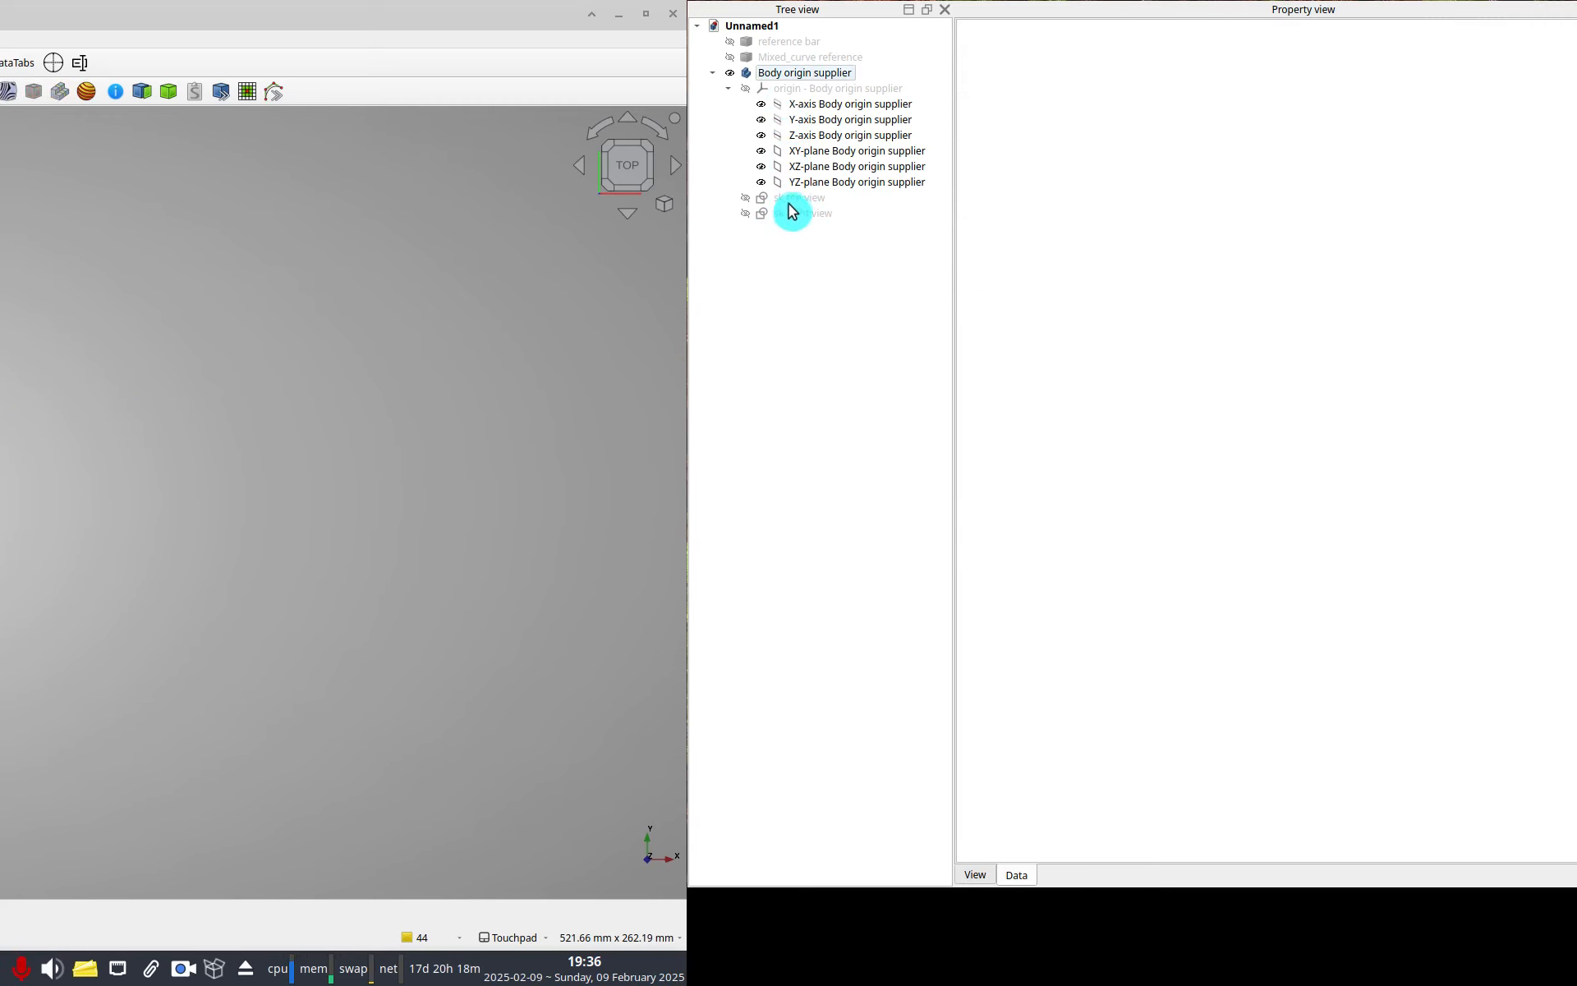
Move the sk top view and sk front view sketches out of the body to the document root.
{"action": "left_click", "coordinate": [808, 200]}
{"action": "left_click", "coordinate": [813, 211], "text": "ctrl"}
{"action": "left_click_drag", "start_coordinate": [790, 200], "coordinate": [749, 96]}
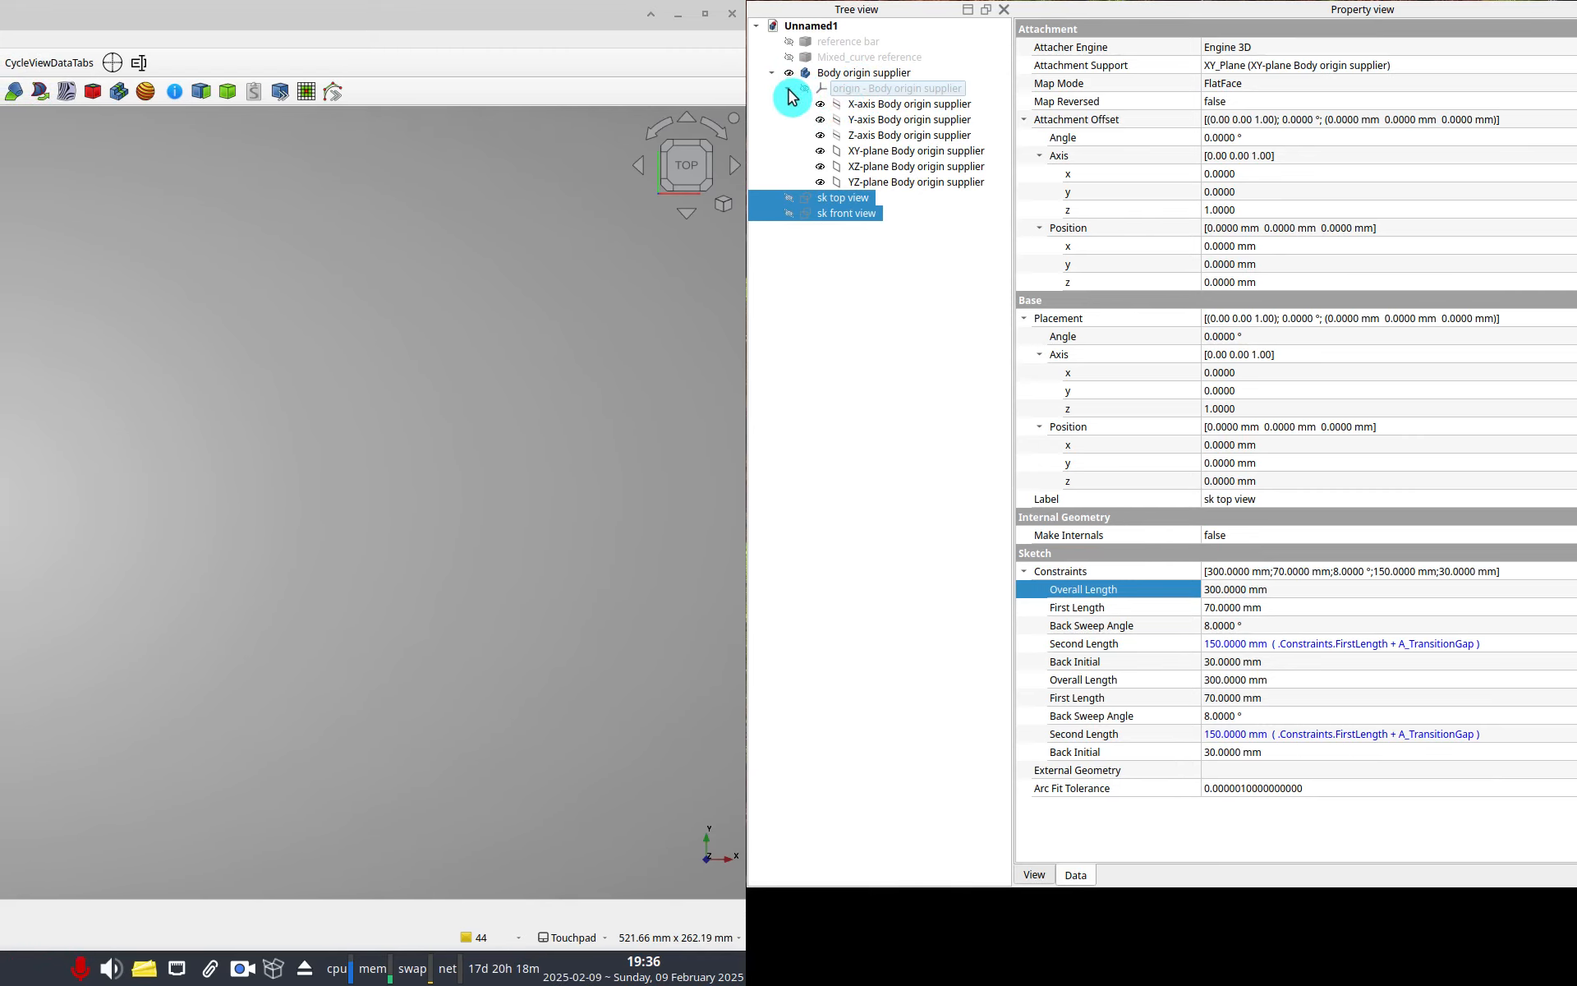
{"action": "left_click_drag", "start_coordinate": [788, 96], "coordinate": [831, 112]}
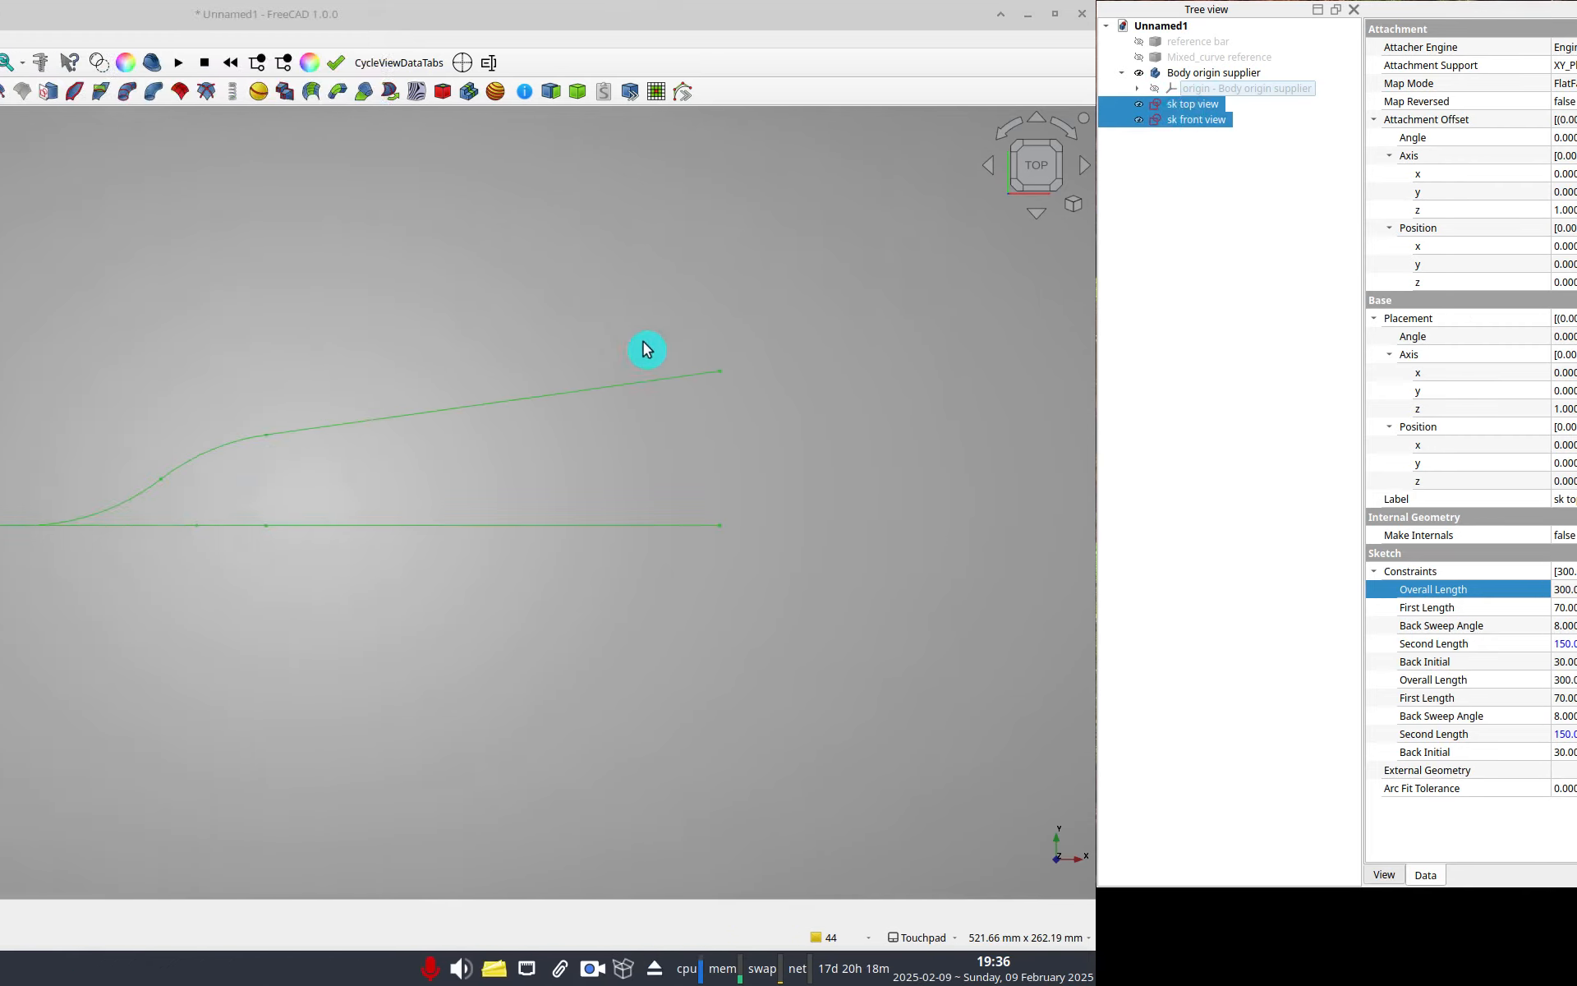
Create a Mixed curve from the sk top view and sk front view sketches.
{"action": "left_click", "coordinate": [147, 417]}
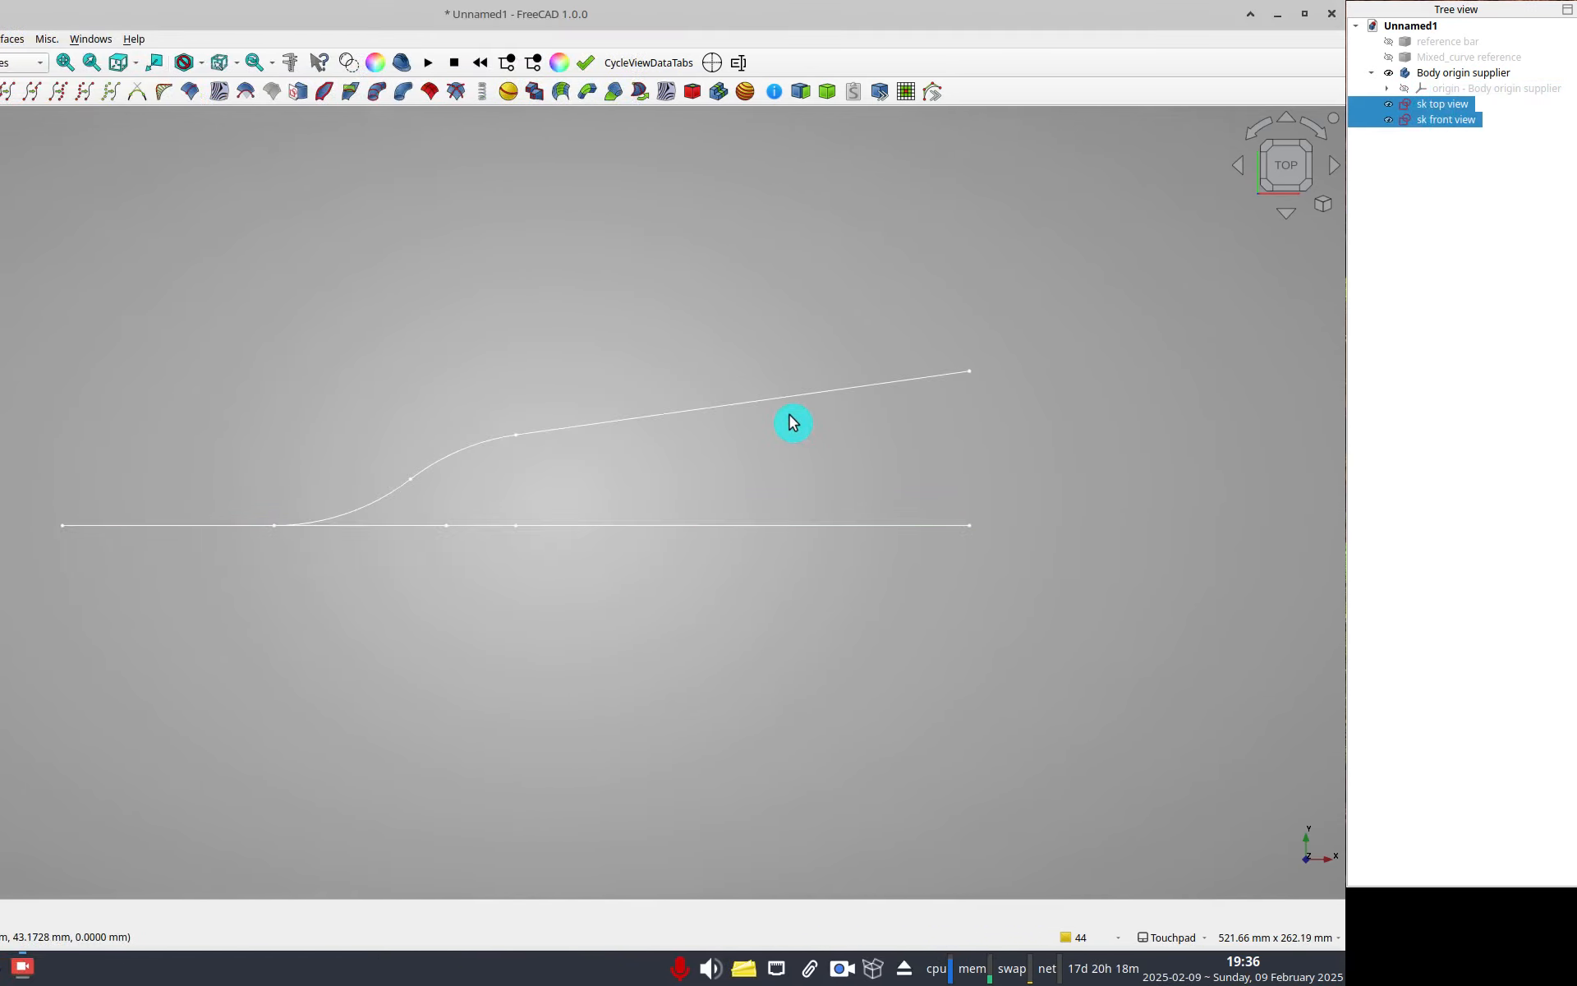
{"action": "left_click_drag", "start_coordinate": [97, 428], "coordinate": [0, 522], "text": "shift"}
{"action": "key", "text": "0"}
{"action": "left_click_drag", "start_coordinate": [787, 560], "coordinate": [827, 503], "text": "shift"}
{"action": "left_click", "coordinate": [772, 102]}
{"action": "left_click", "coordinate": [780, 119], "text": "ctrl"}
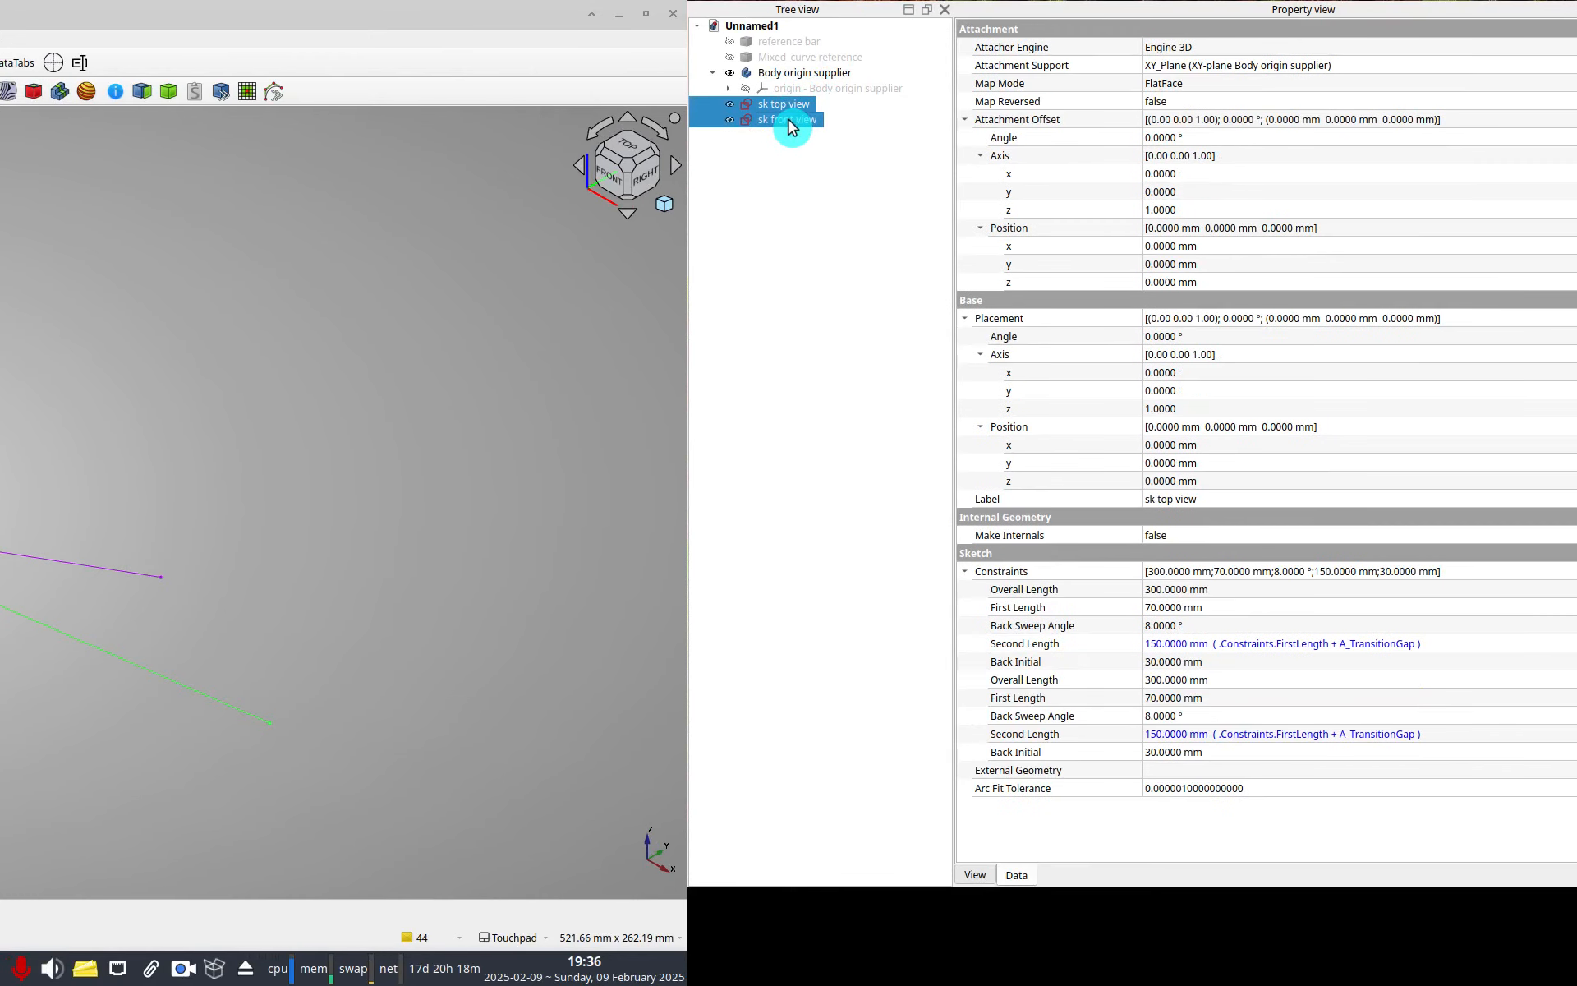
{"action": "left_click", "coordinate": [758, 73]}
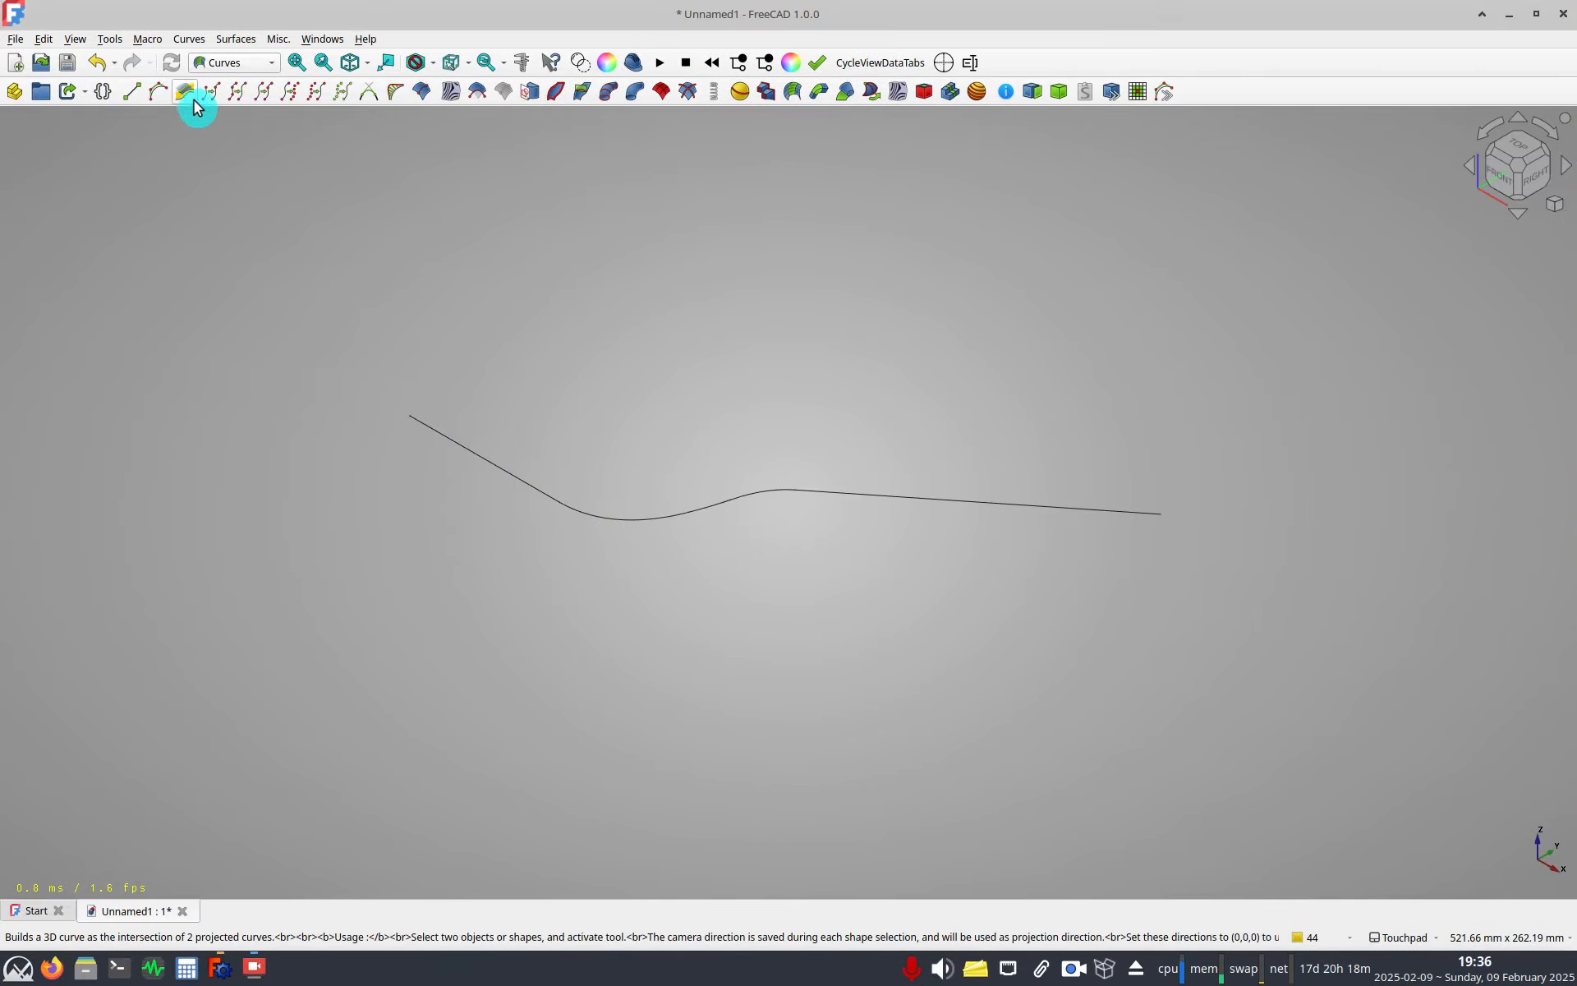
Inspect the Mixed curve from the front, right and isometric views.
{"action": "left_click_drag", "start_coordinate": [850, 493], "coordinate": [674, 418], "text": "shift"}
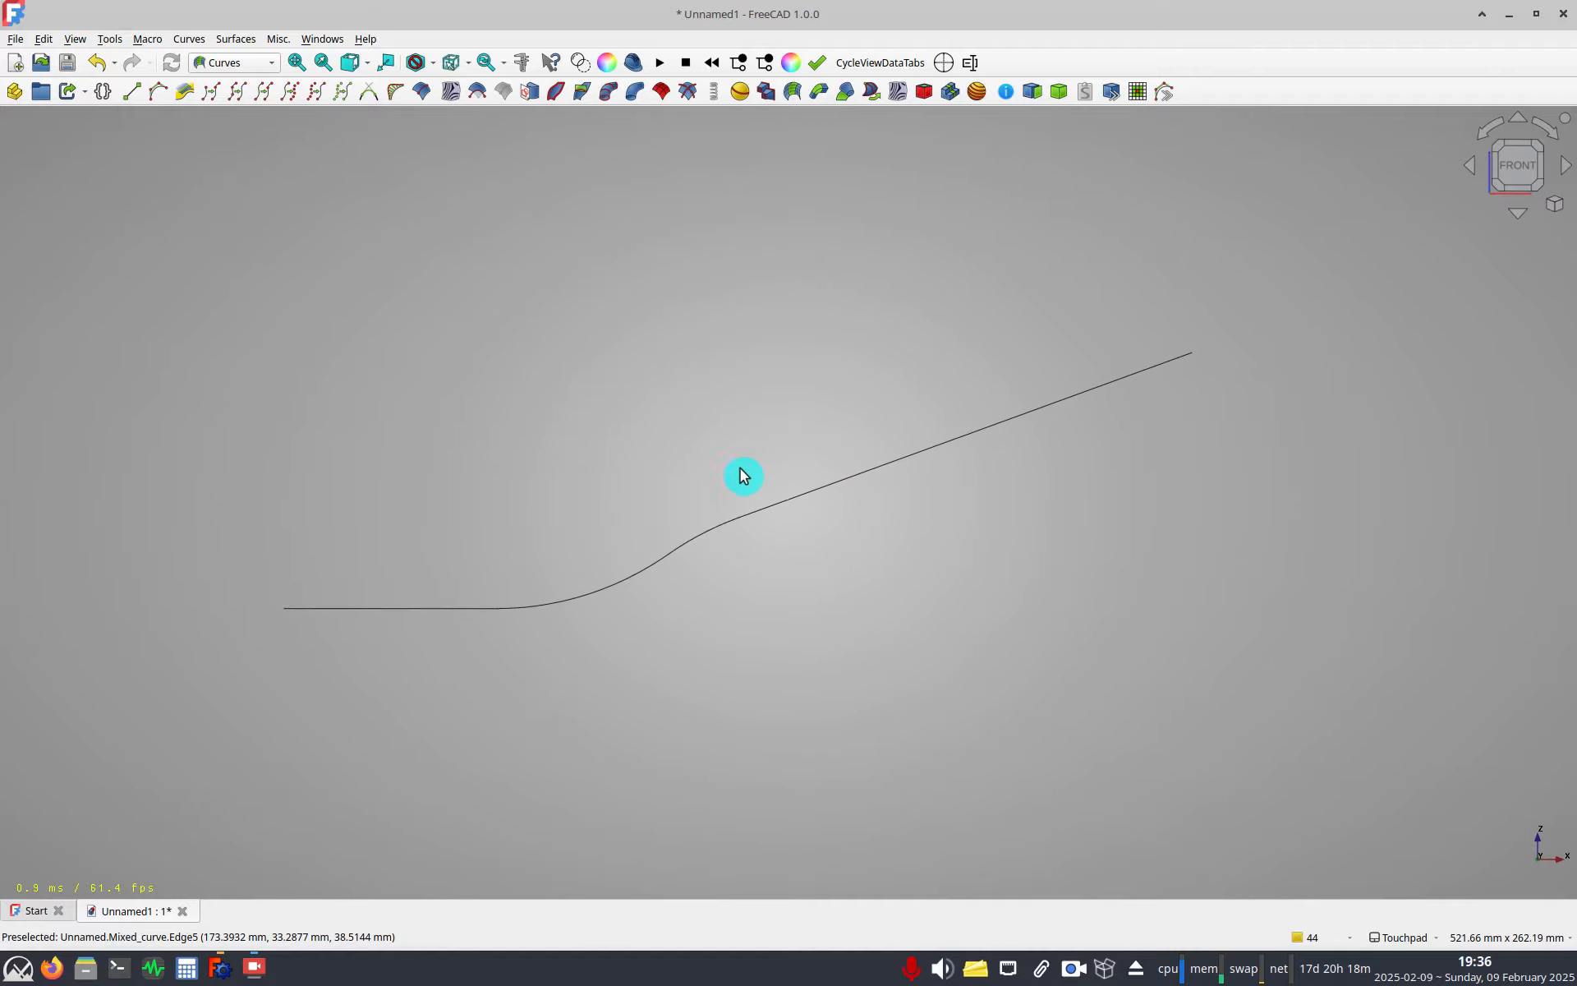
{"action": "key", "text": "3"}
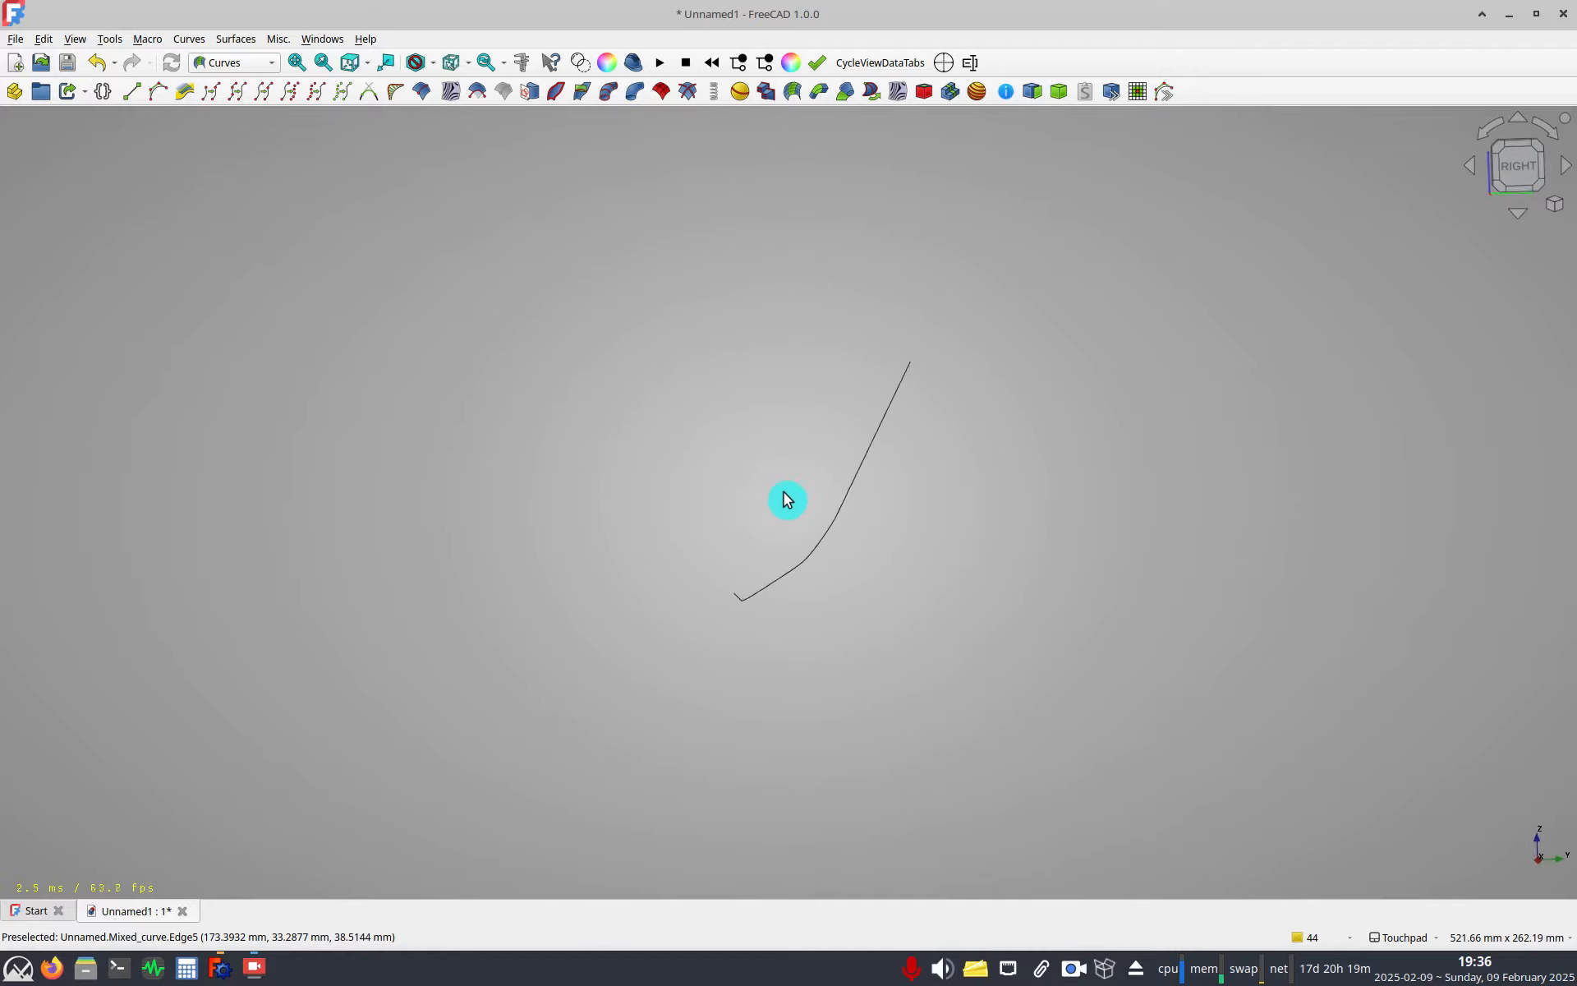
{"action": "key", "text": "2"}
{"action": "key", "text": "0"}
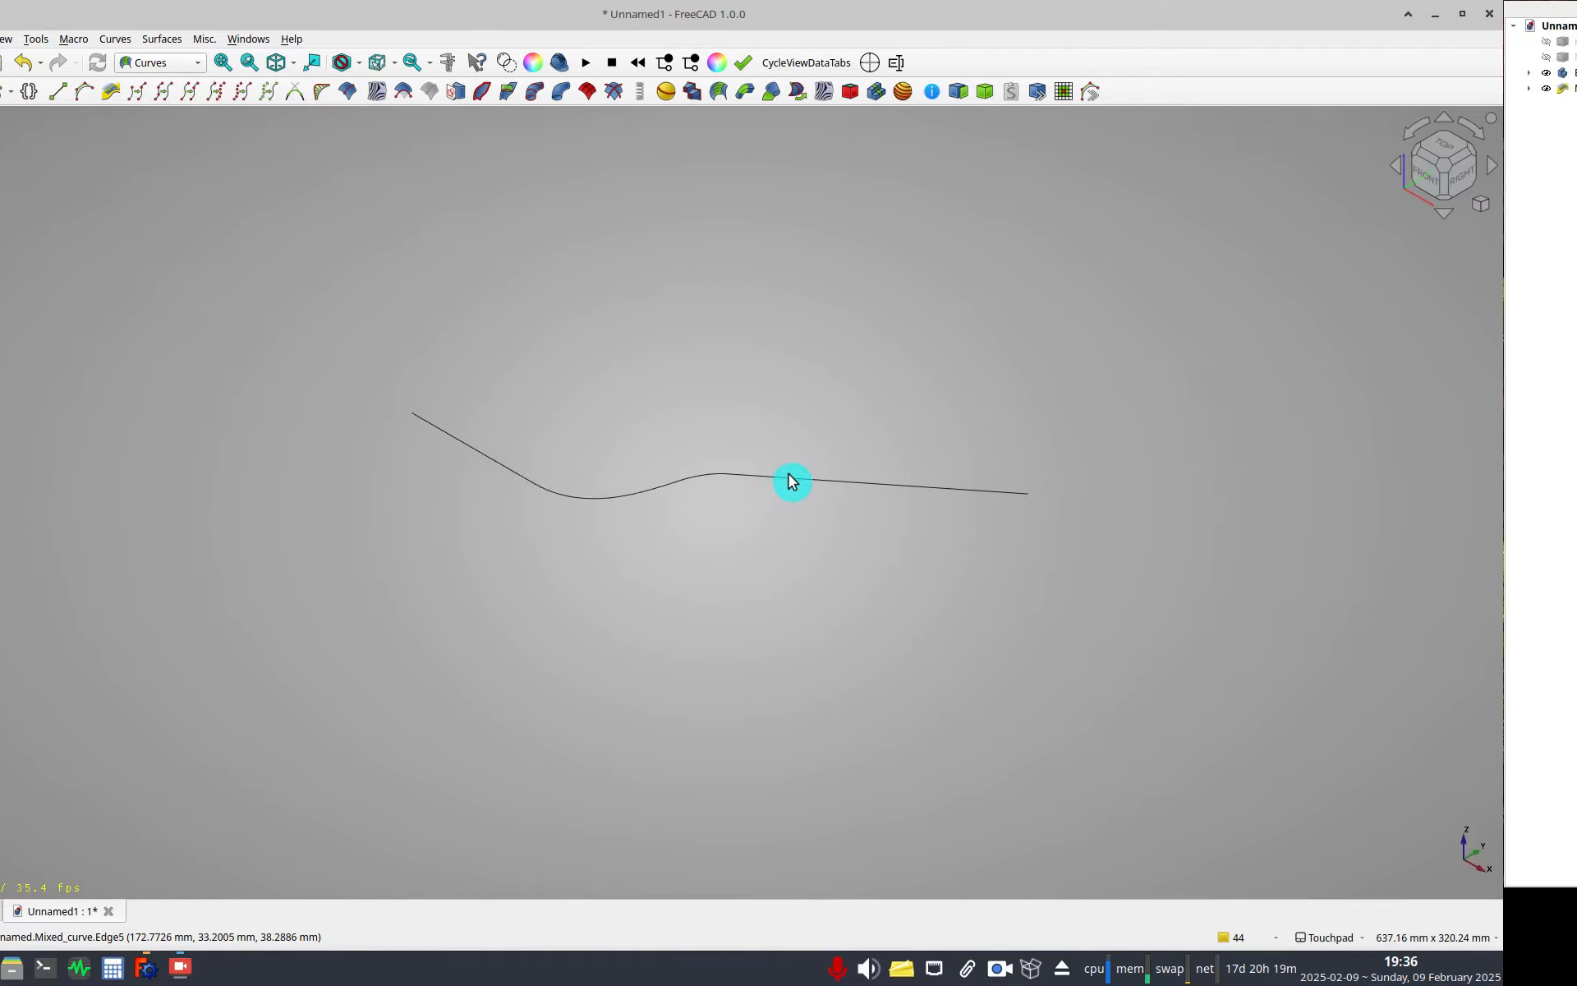
{"action": "left_click", "coordinate": [788, 480]}
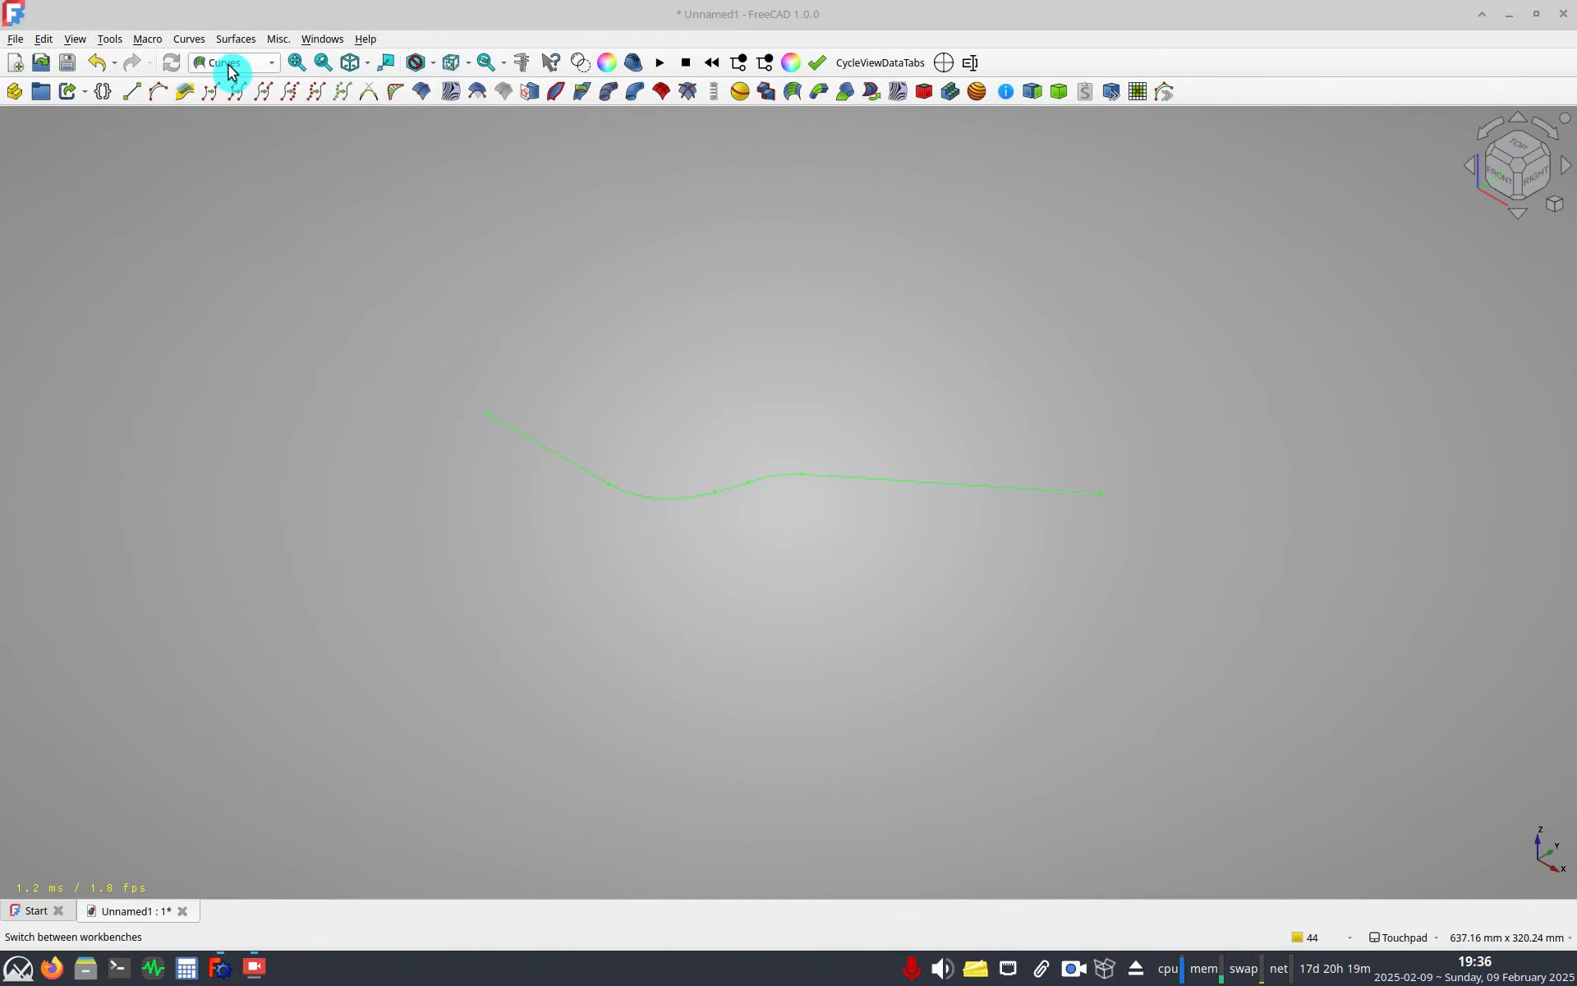
Create a new Part Design body and add a SubShapeBinder of the Mixed curve to it.
{"action": "left_click", "coordinate": [230, 66]}
{"action": "left_click", "coordinate": [232, 249]}
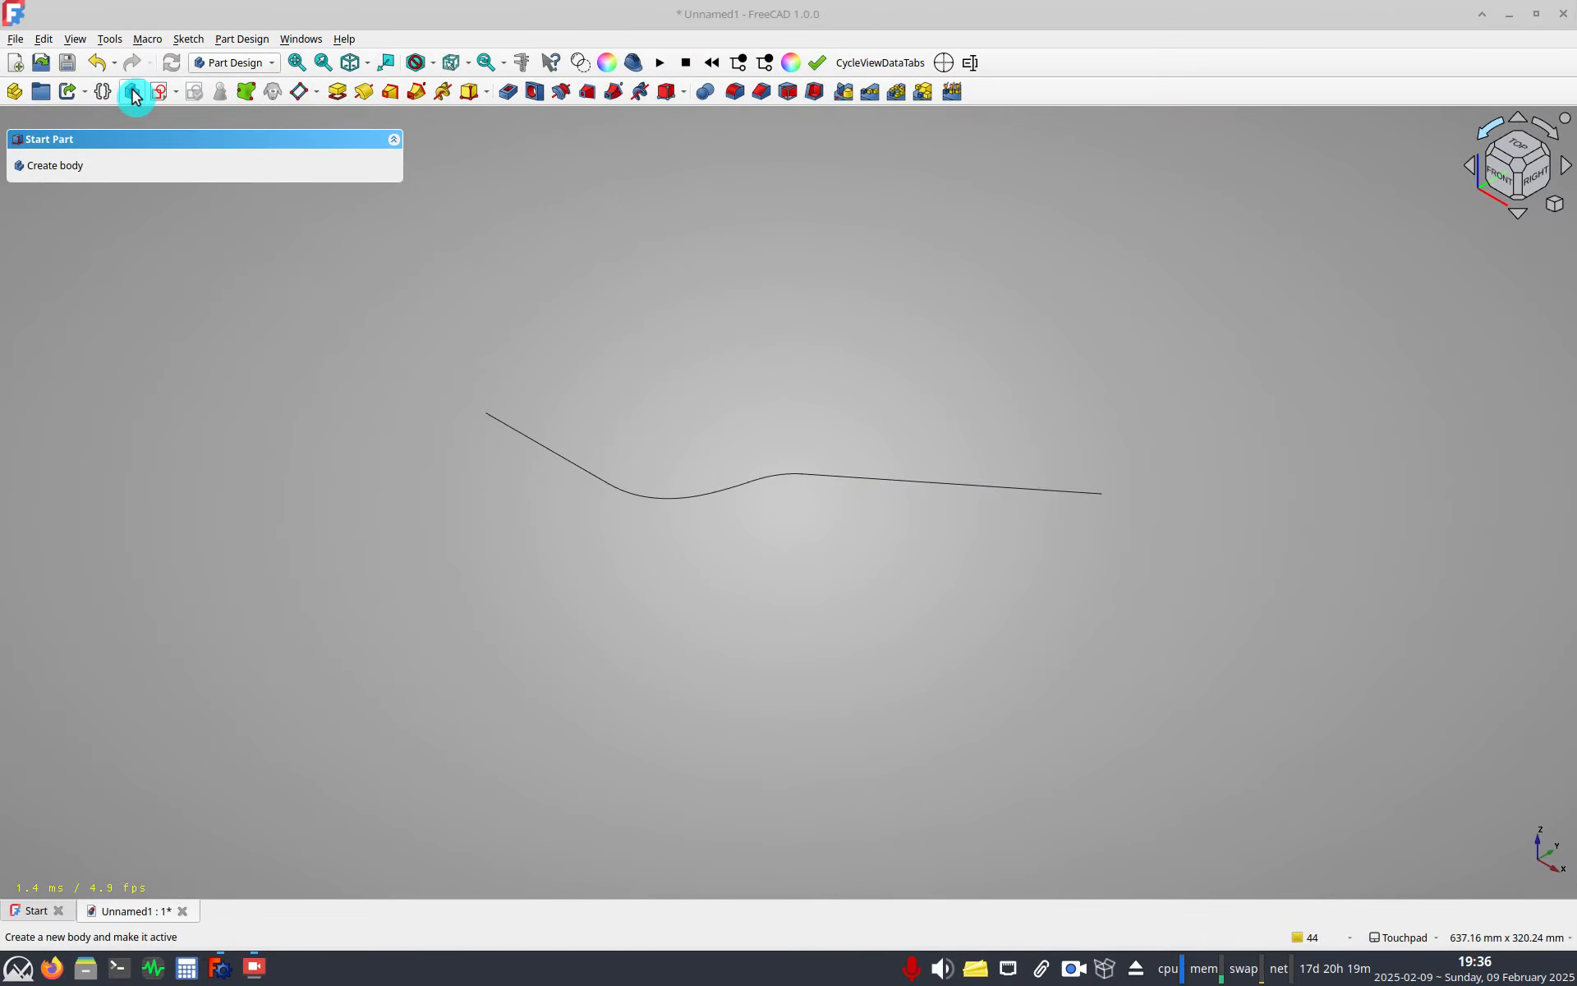
{"action": "left_click", "coordinate": [132, 91]}
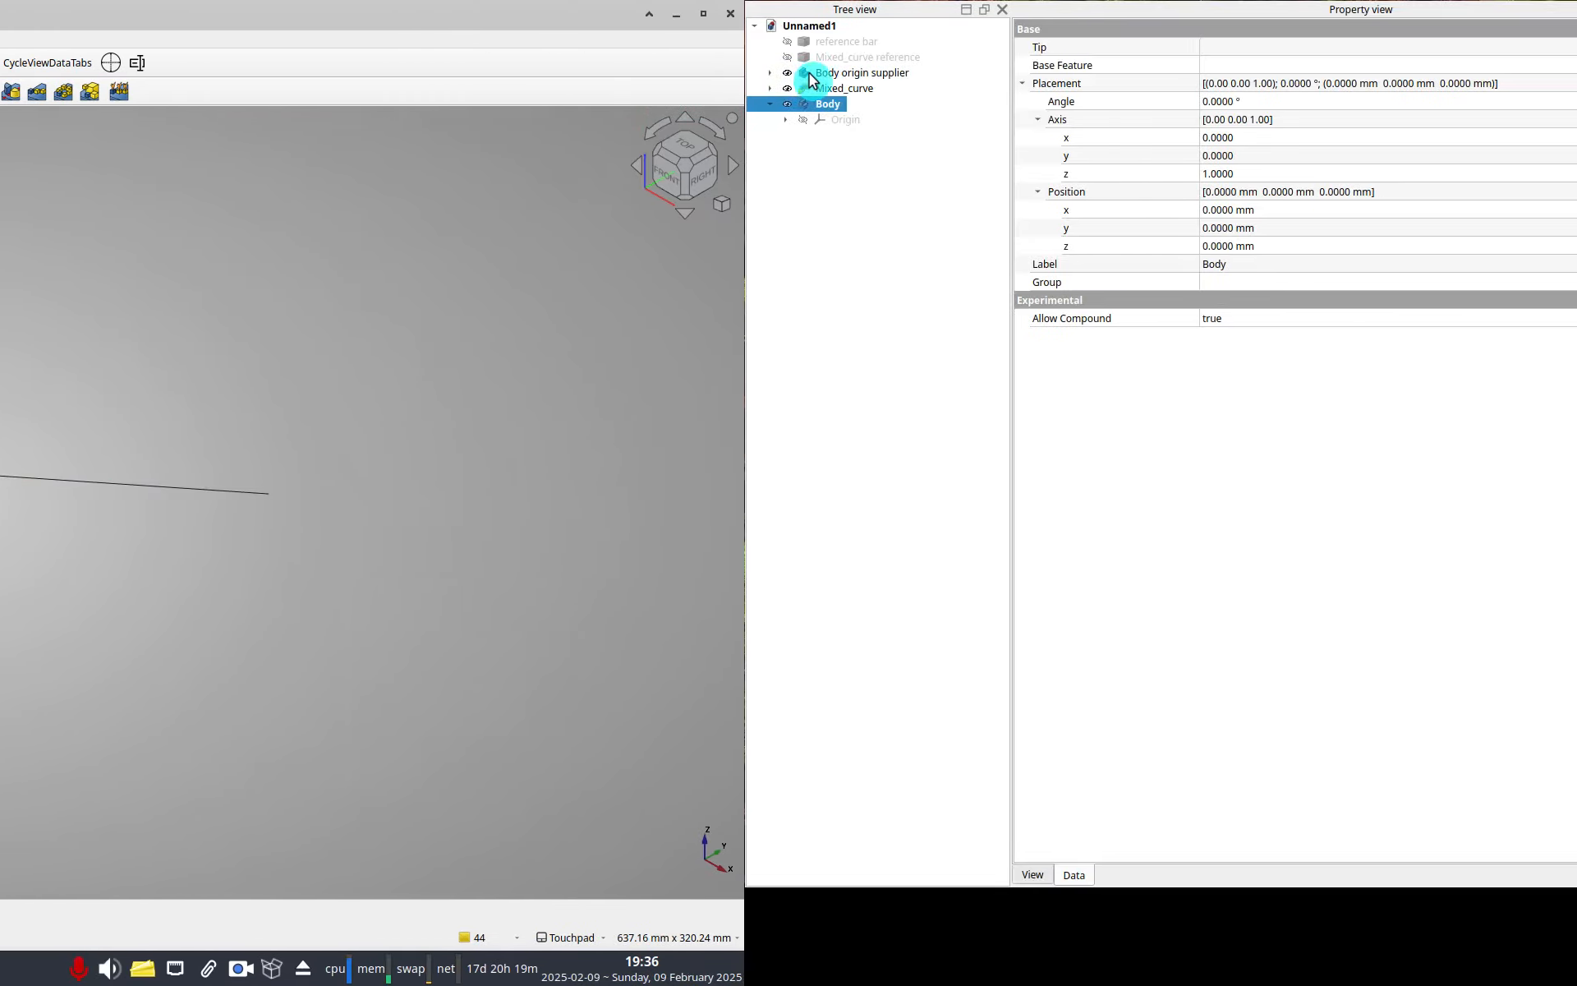
{"action": "left_click", "coordinate": [792, 92]}
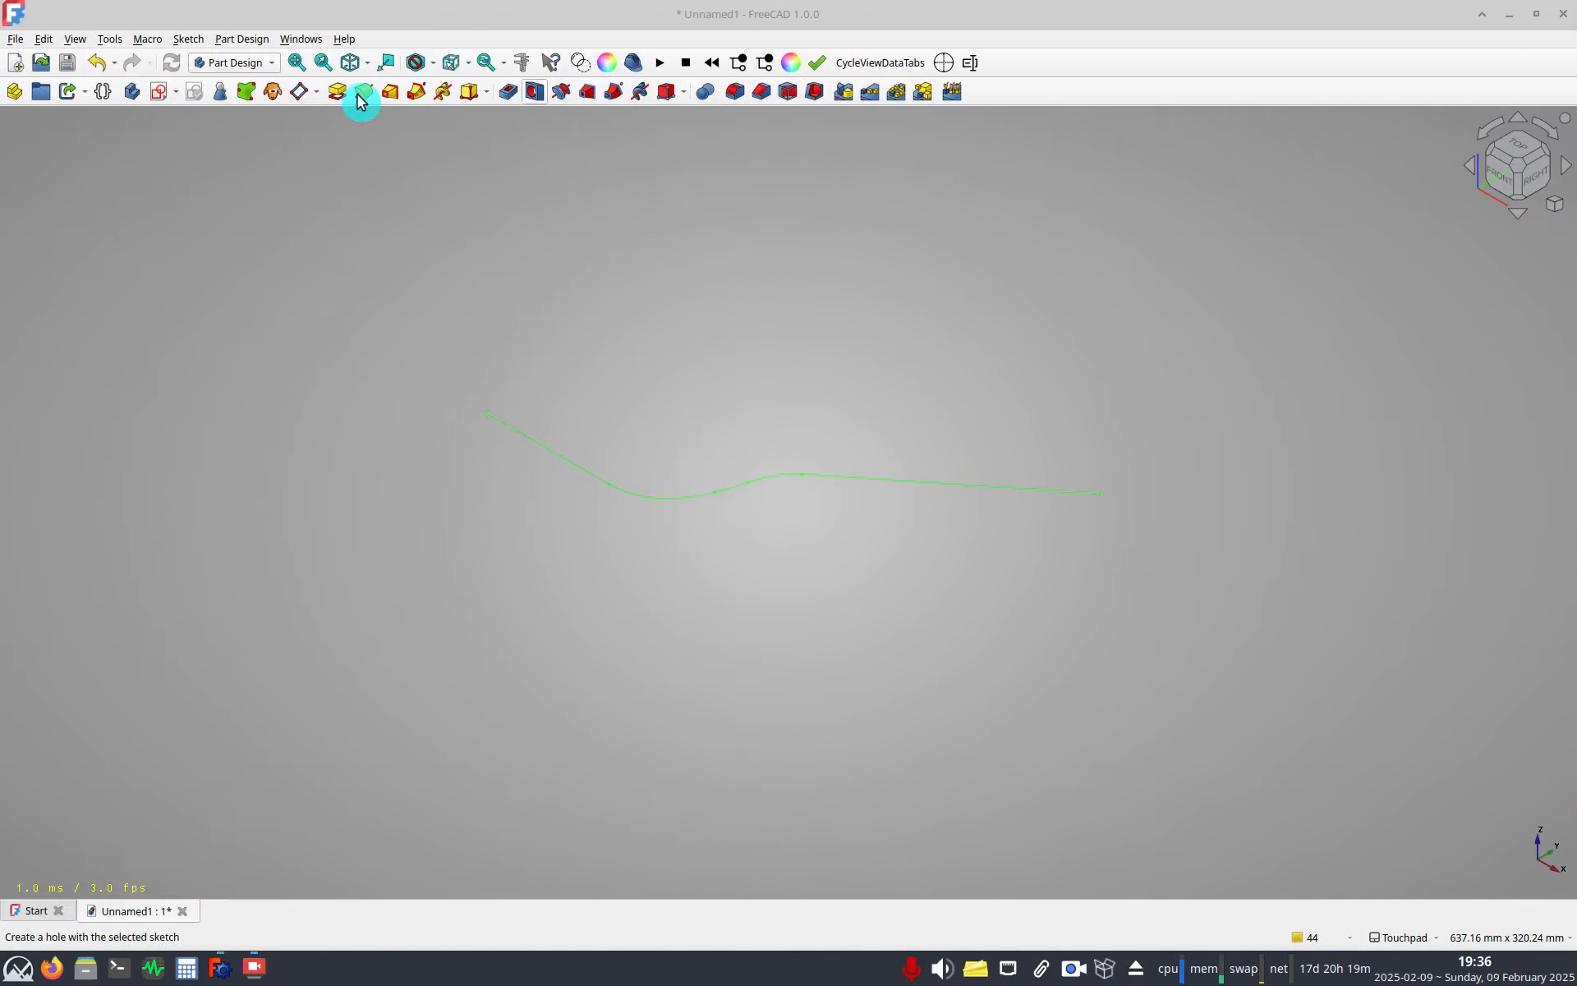
{"action": "left_click", "coordinate": [248, 96]}
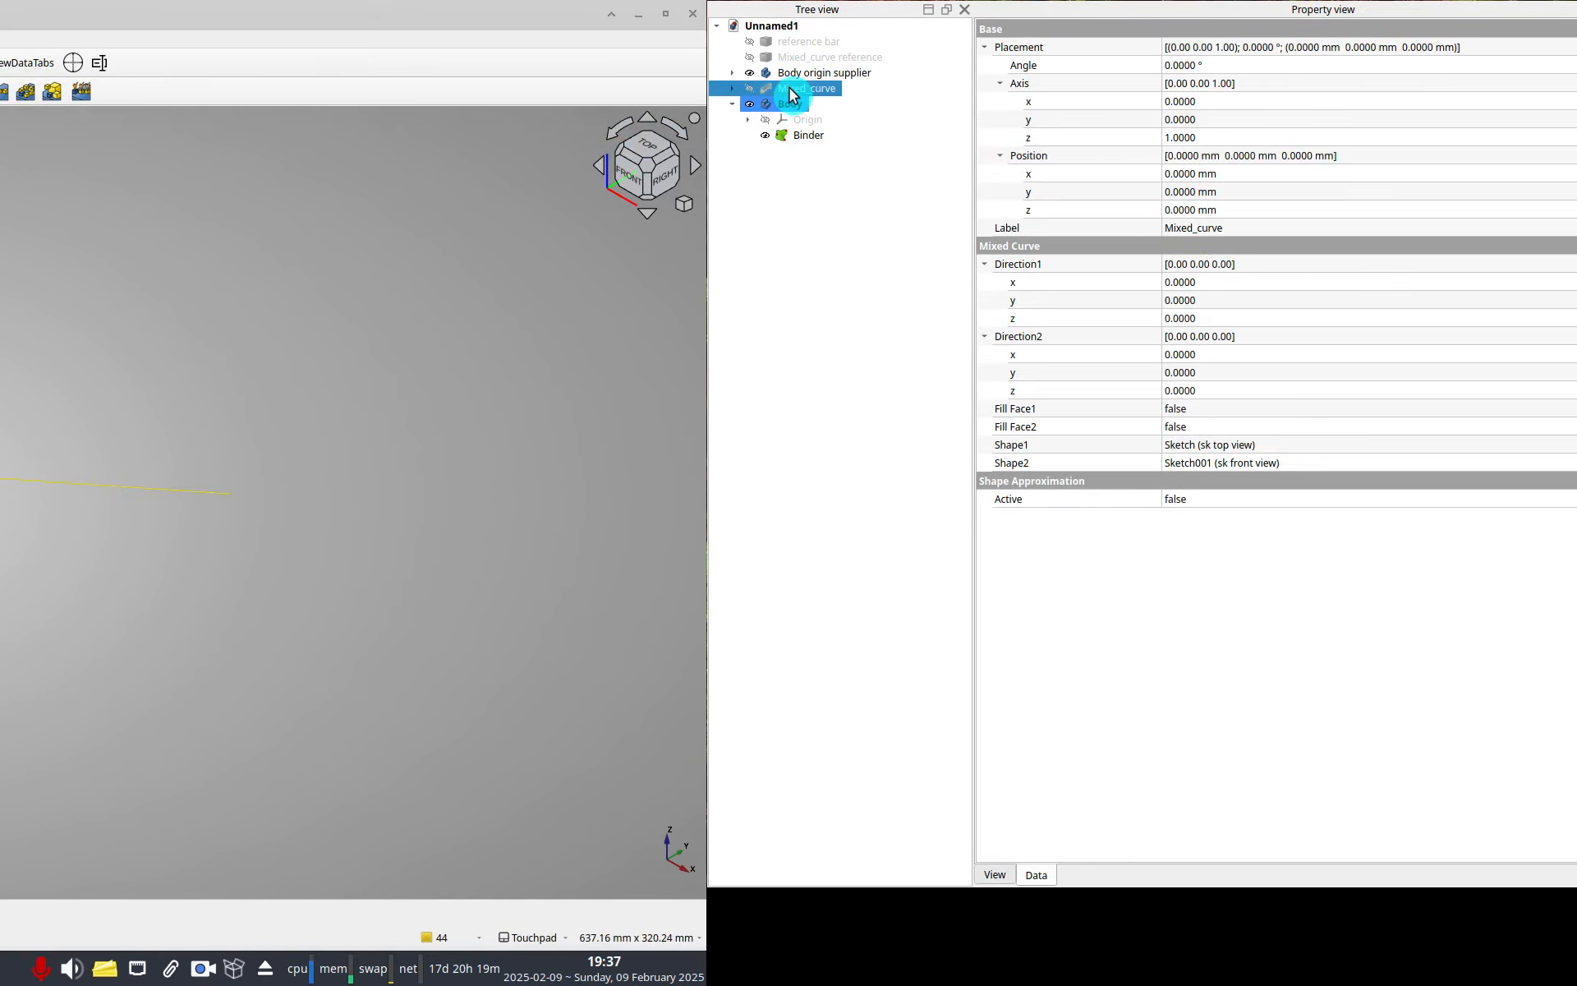
Rename the binder to Binder path and the body to Body pipe thing.
{"action": "left_click", "coordinate": [801, 135]}
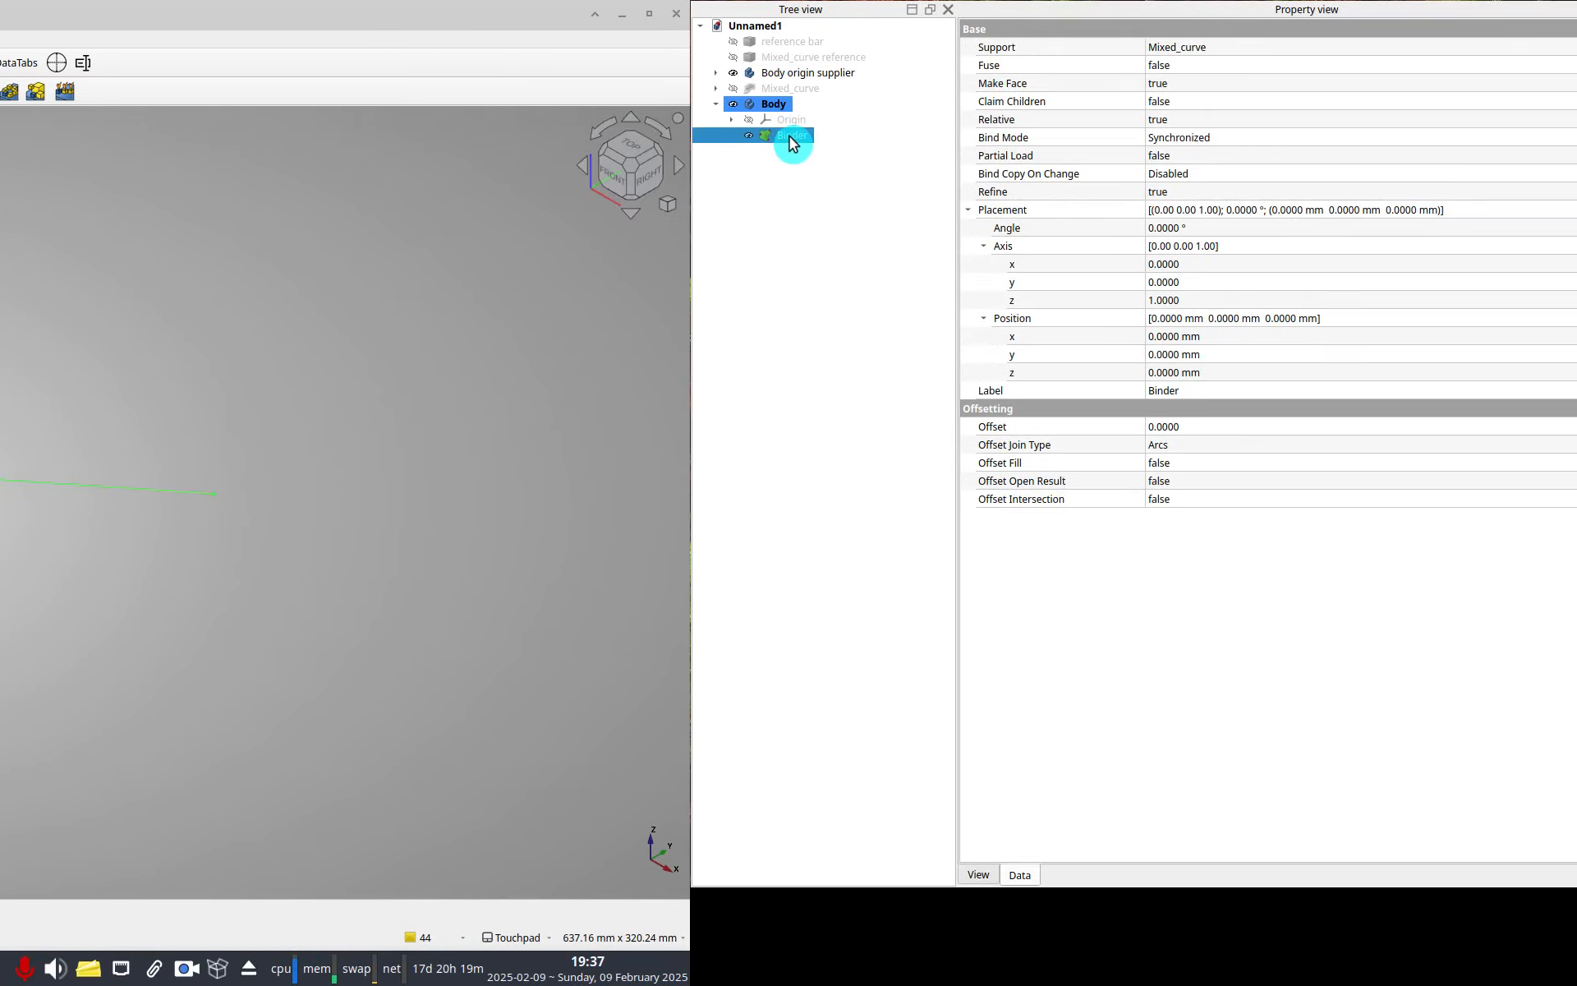
{"action": "left_click", "coordinate": [1422, 135]}
{"action": "key", "text": "Return"}
{"action": "key", "text": "Up"}
{"action": "key", "text": "Up"}
{"action": "key", "text": "F2"}
{"action": "key", "text": "End"}
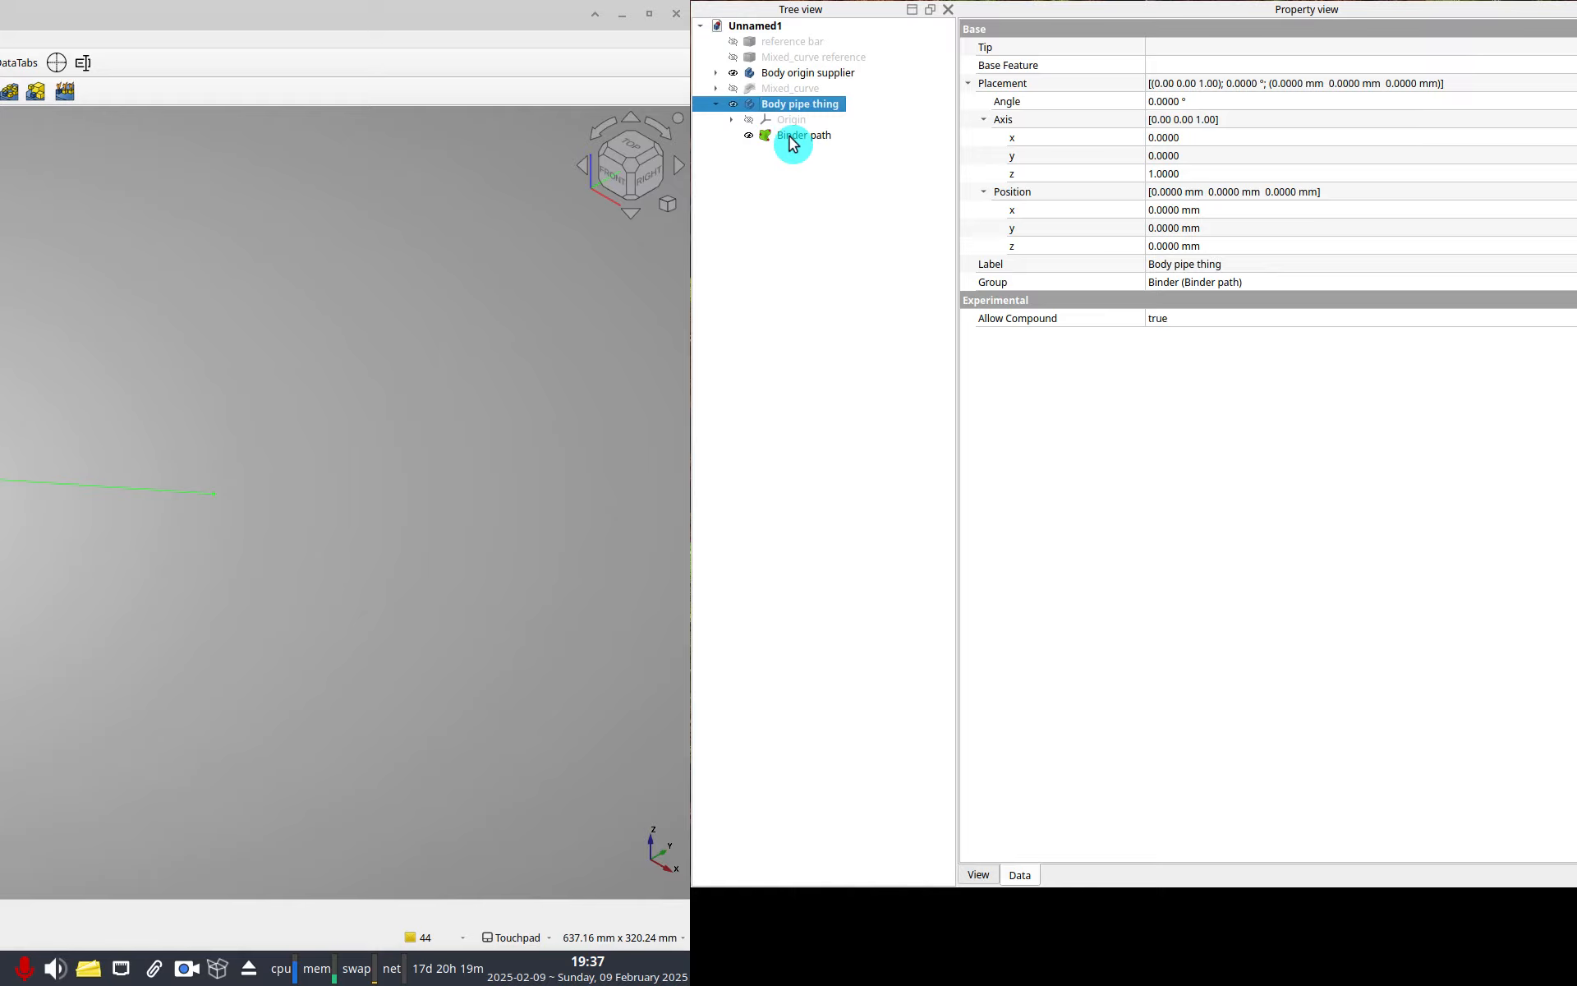
Create a new sketch in the body attached to its YZ-plane, perpendicular to the path start.
{"action": "left_click", "coordinate": [730, 119]}
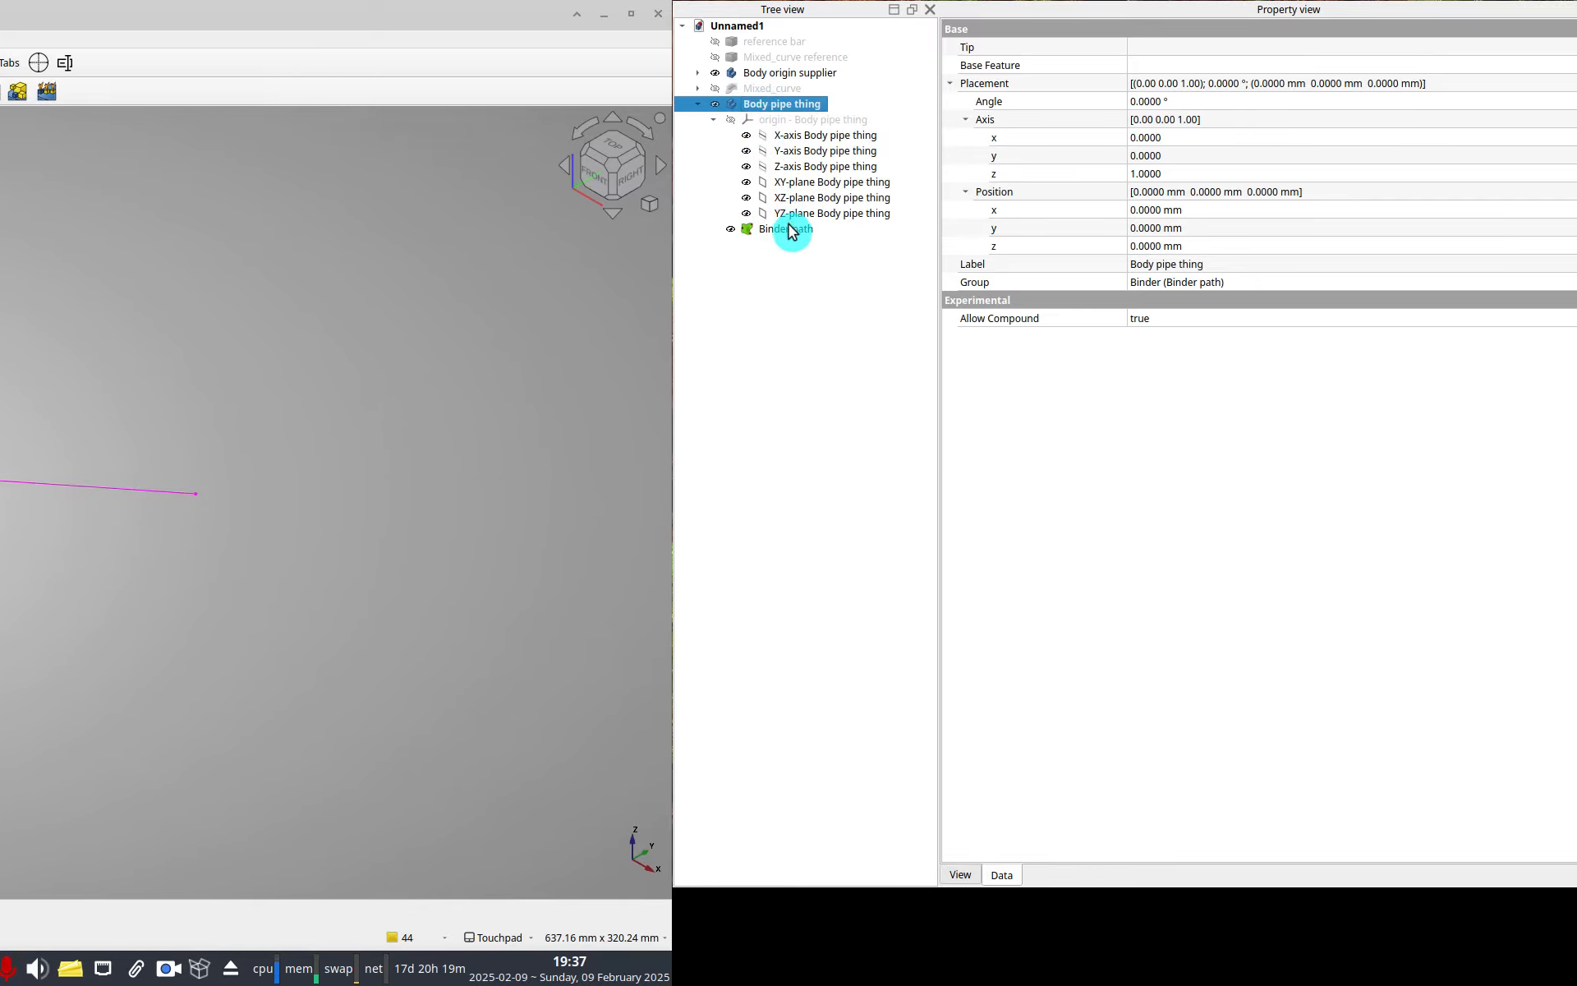
{"action": "left_click", "coordinate": [813, 230]}
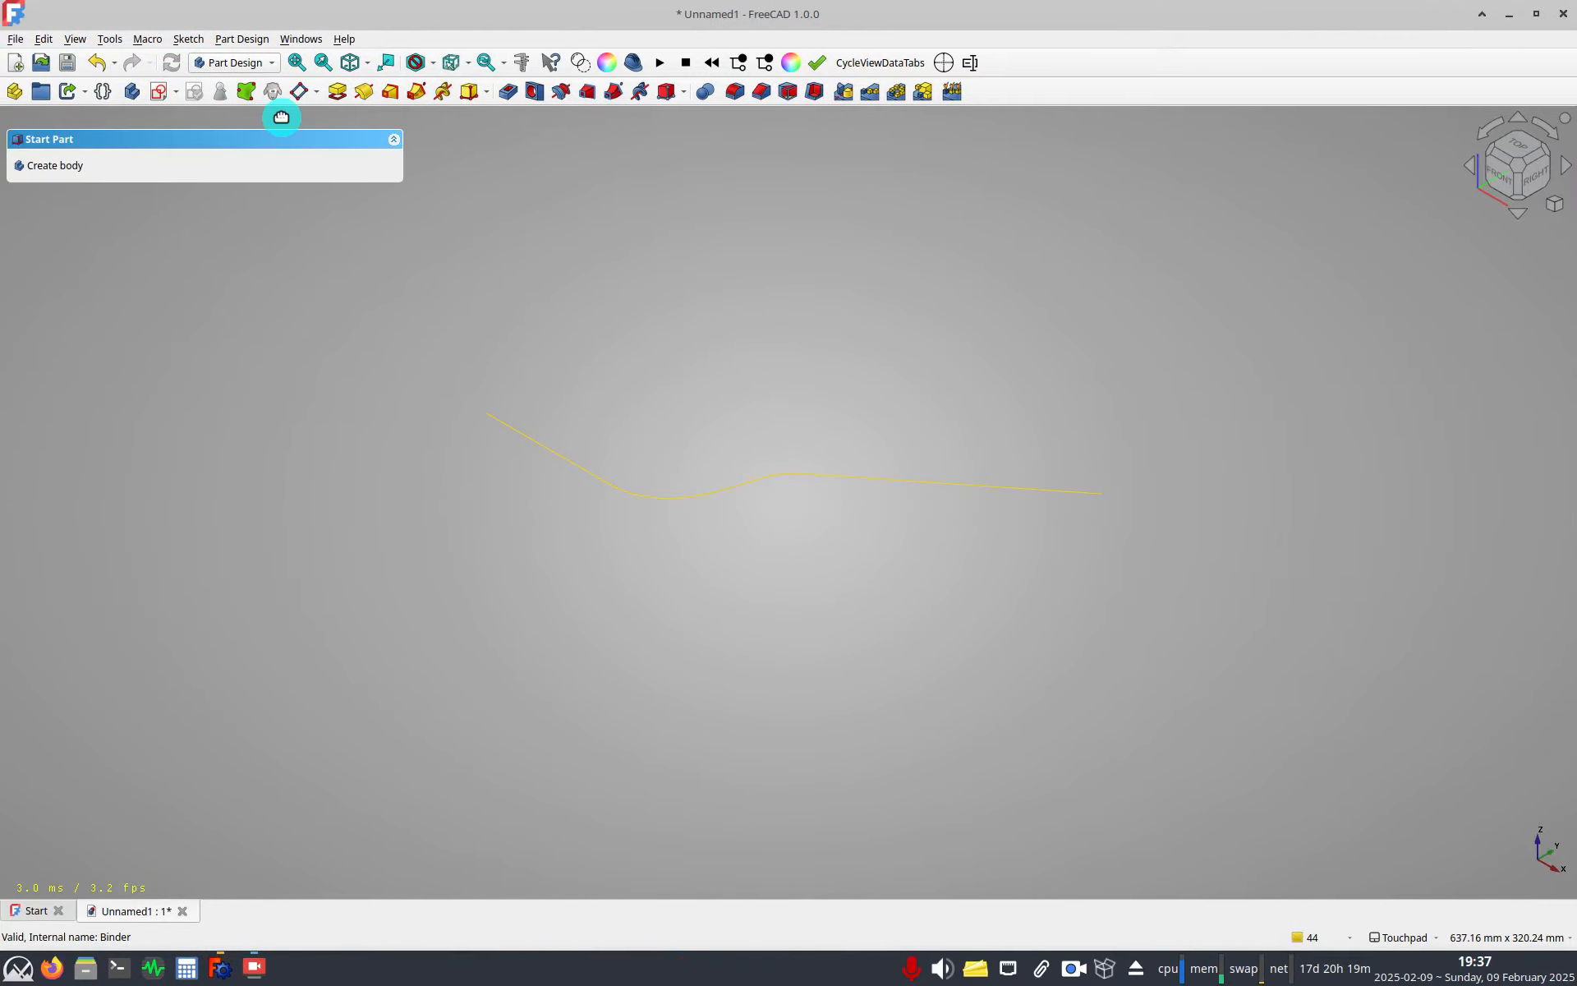
{"action": "left_click", "coordinate": [163, 98]}
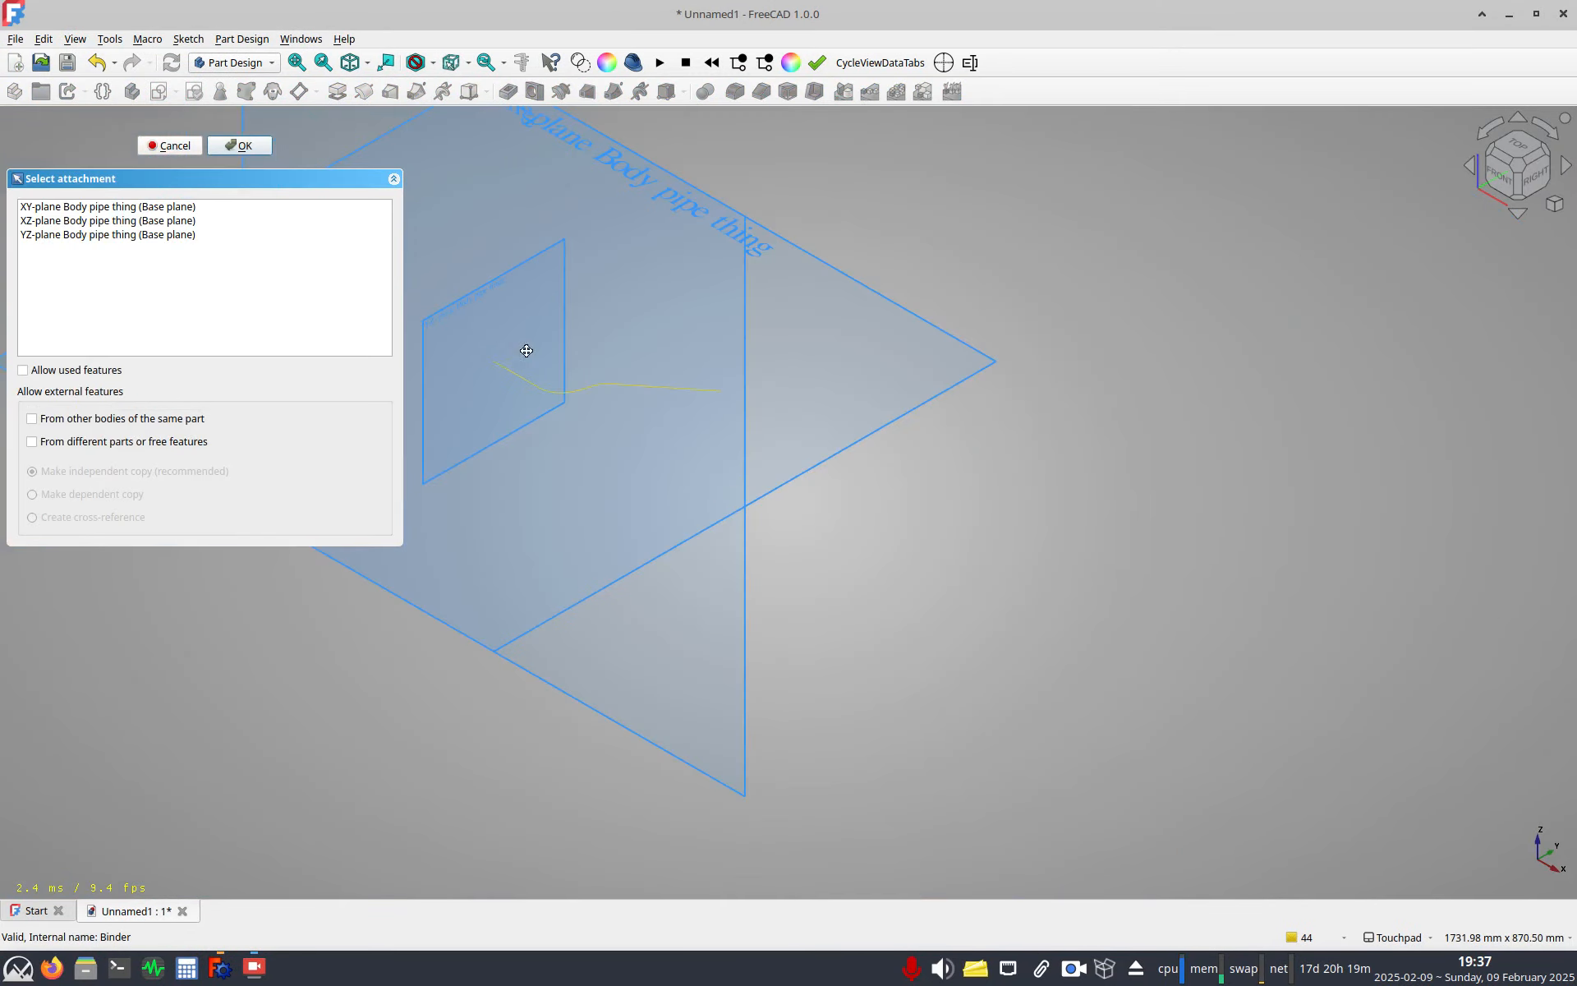
{"action": "left_click_drag", "start_coordinate": [631, 363], "coordinate": [644, 378], "text": "shift"}
{"action": "left_click", "coordinate": [631, 383]}
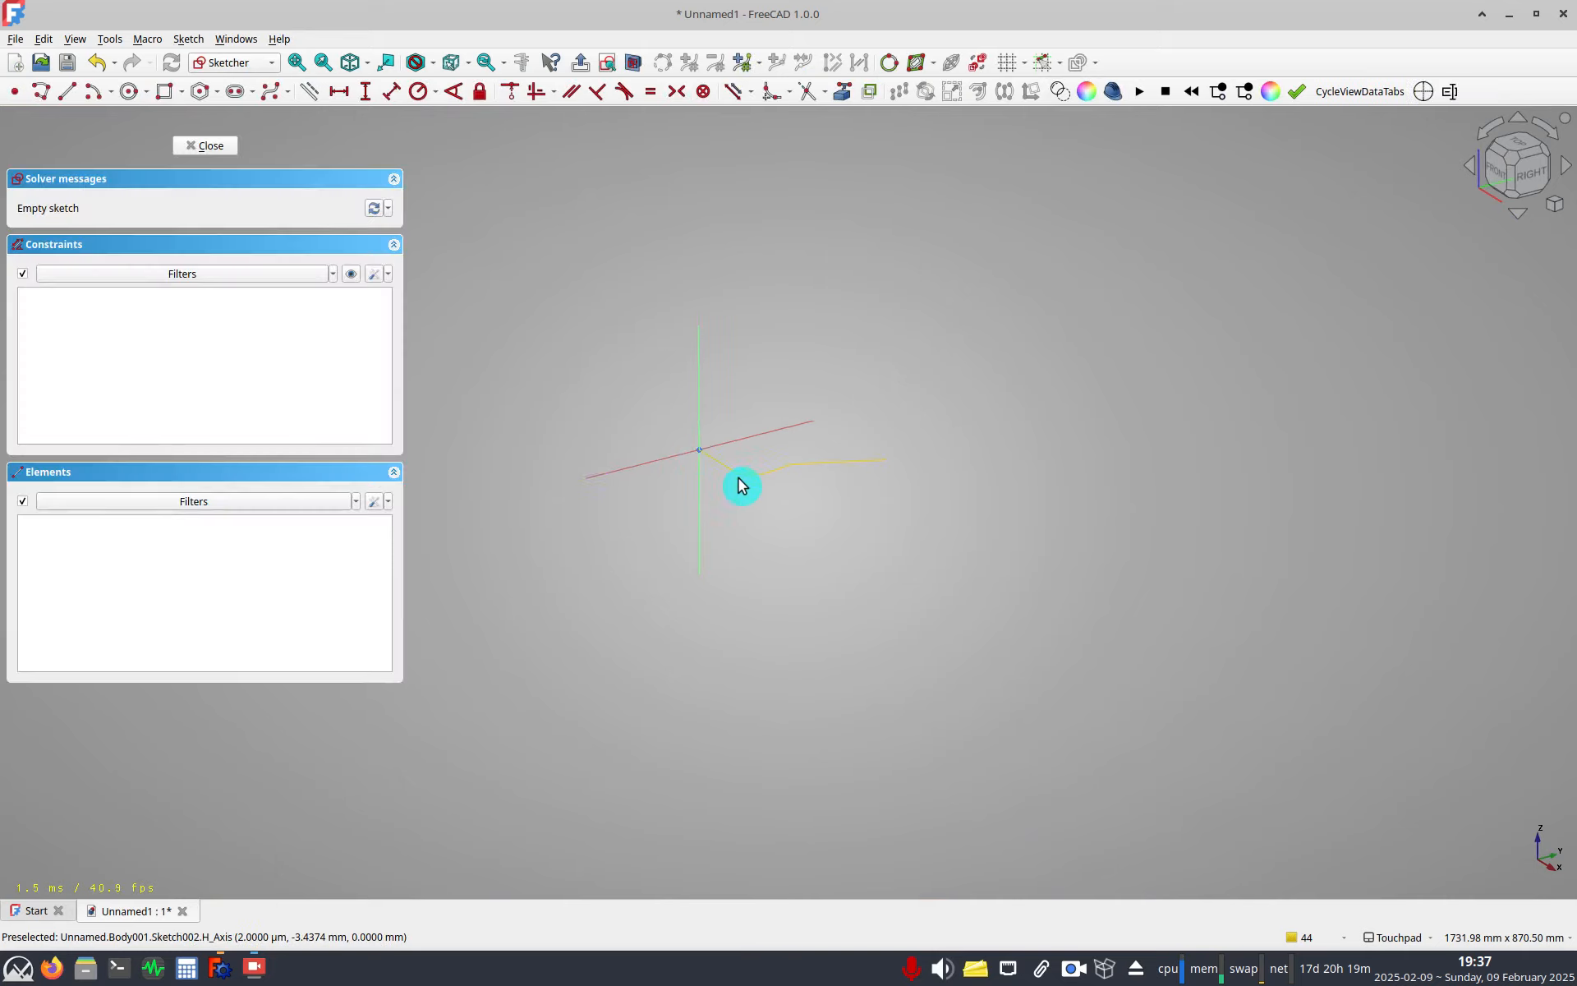
Sketch two concentric circles at the sketch origin and fix both centres to the origin.
{"action": "mouse_move", "coordinate": [753, 412]}
{"action": "left_mouse_down", "text": "shift"}
{"action": "mouse_move", "coordinate": [687, 384]}
{"action": "mouse_move", "coordinate": [823, 463]}
{"action": "mouse_move", "coordinate": [781, 430]}
{"action": "left_mouse_up", "text": "shift"}
{"action": "scroll", "coordinate": [764, 461], "scroll_direction": "up", "scroll_amount": 3}
{"action": "left_click", "coordinate": [755, 395]}
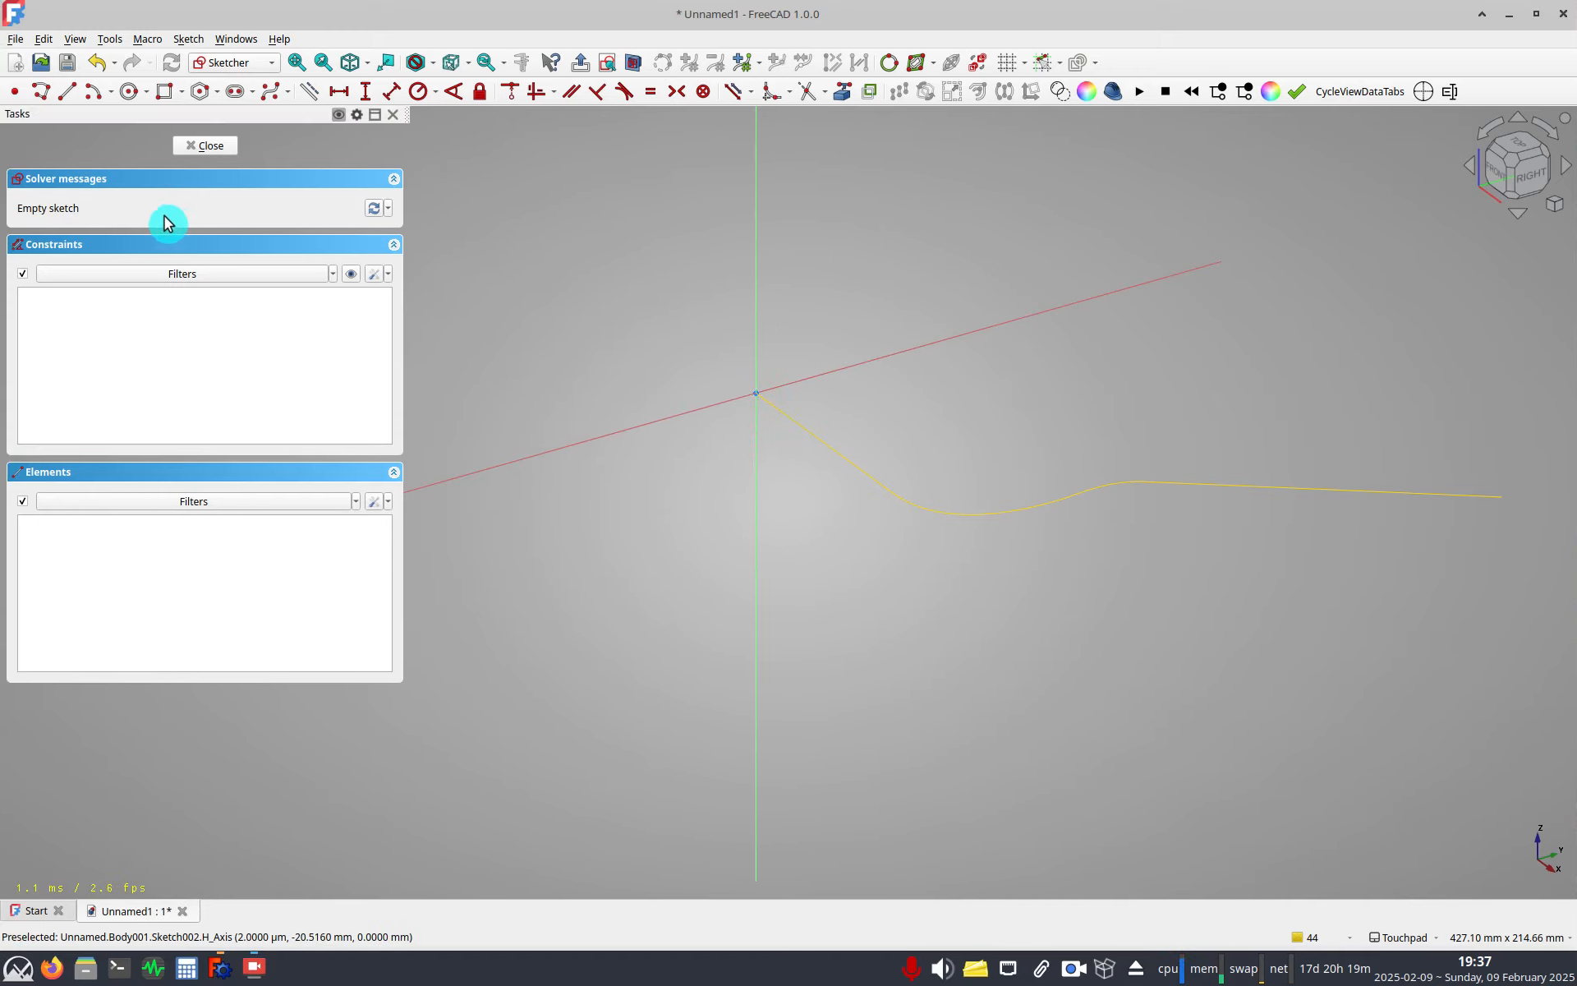
{"action": "left_click", "coordinate": [128, 92]}
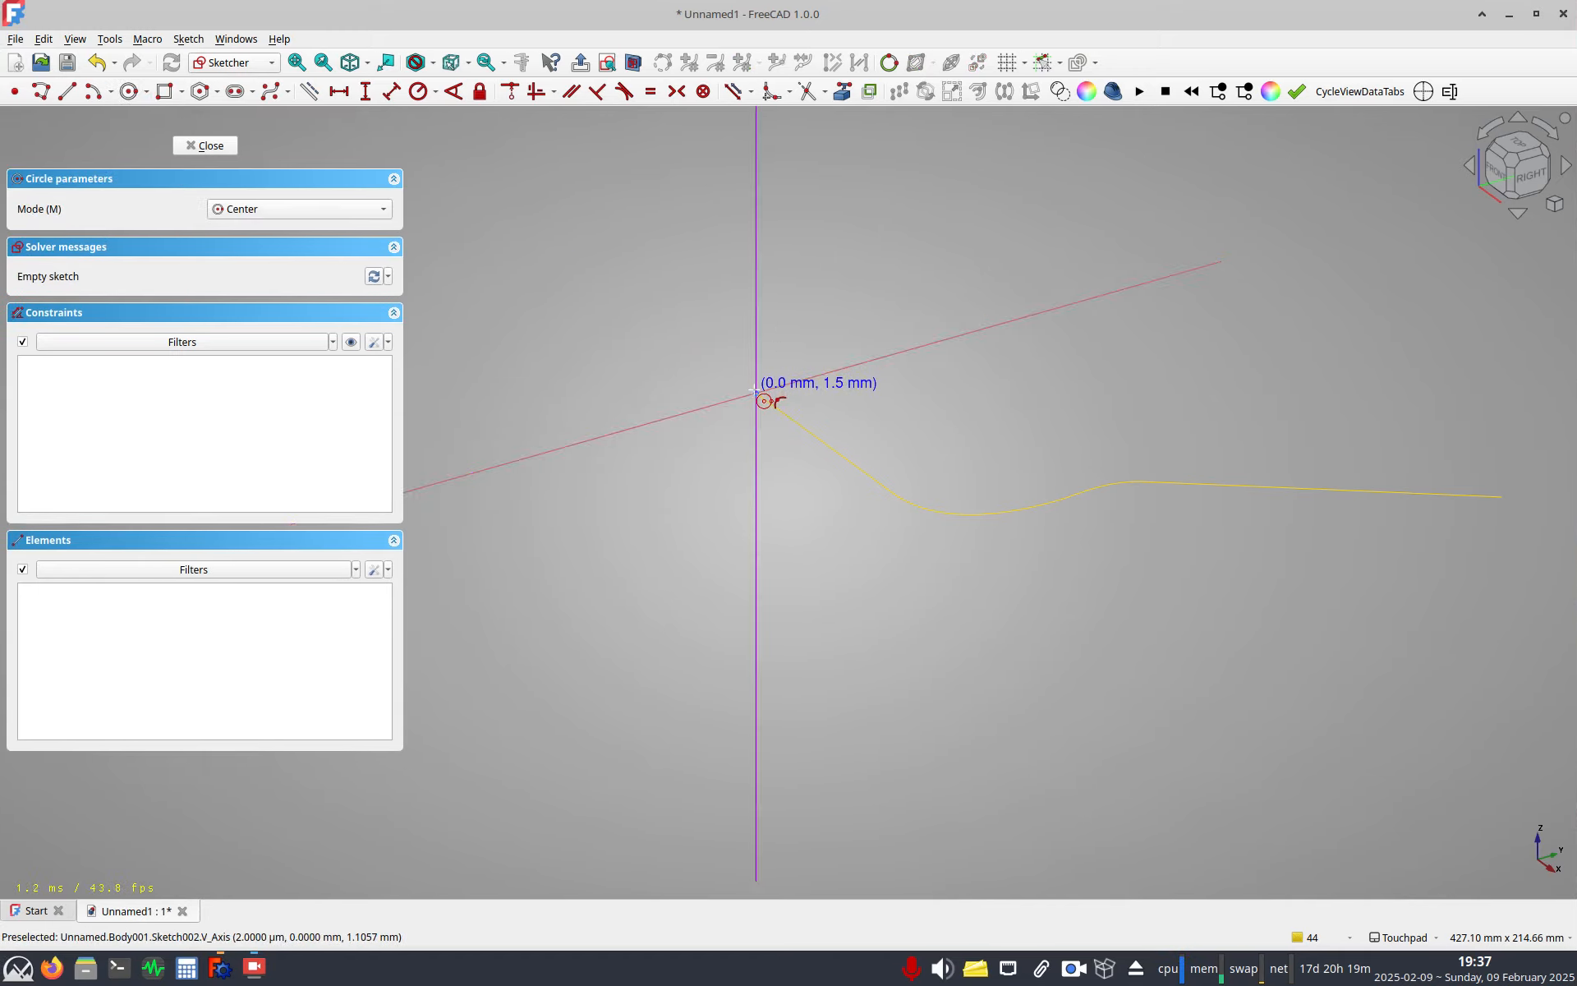
{"action": "left_click", "coordinate": [755, 393]}
{"action": "left_click", "coordinate": [799, 320]}
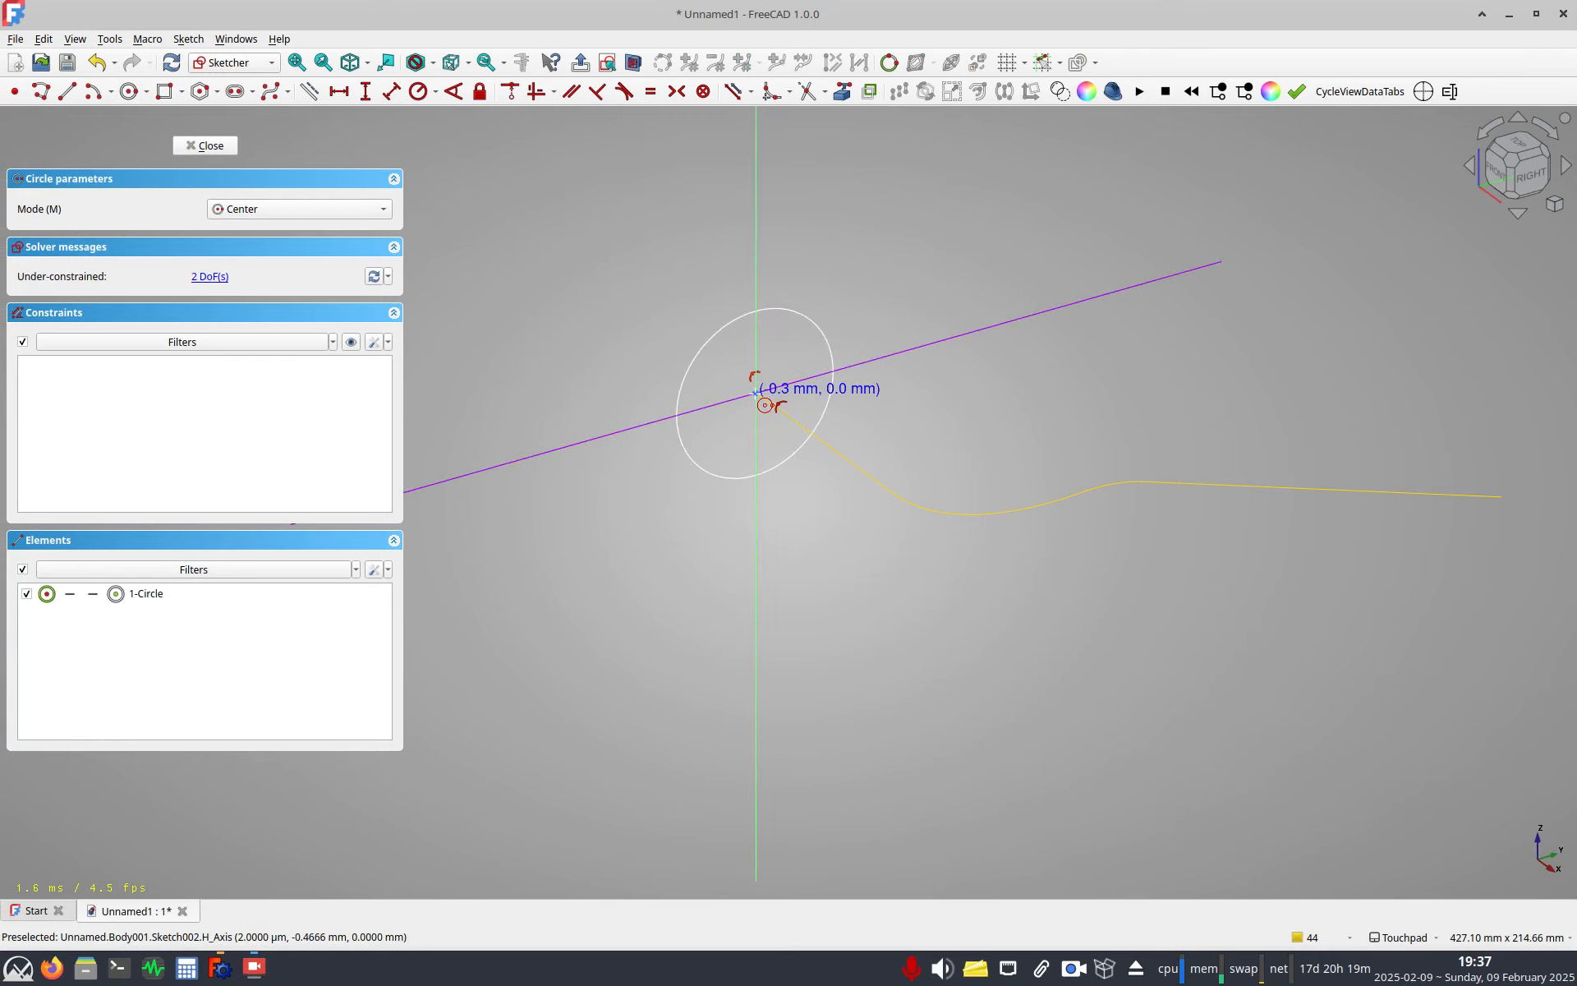
{"action": "left_click", "coordinate": [785, 318]}
{"action": "right_click", "coordinate": [771, 381]}
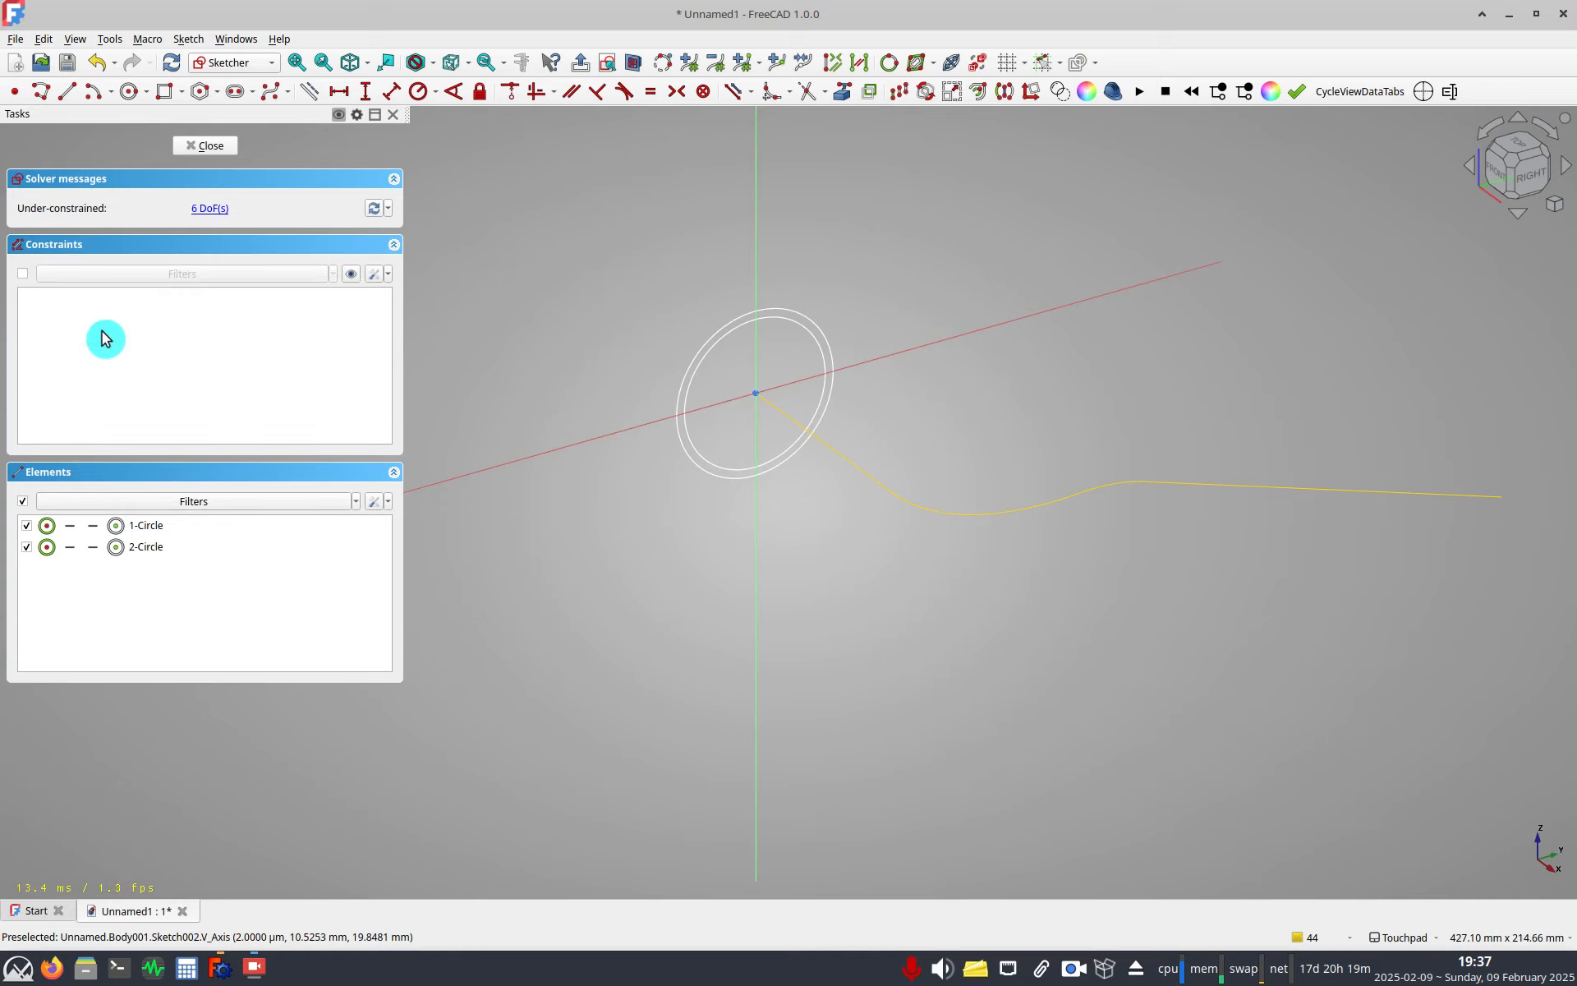
{"action": "left_click_drag", "start_coordinate": [735, 373], "coordinate": [799, 418]}
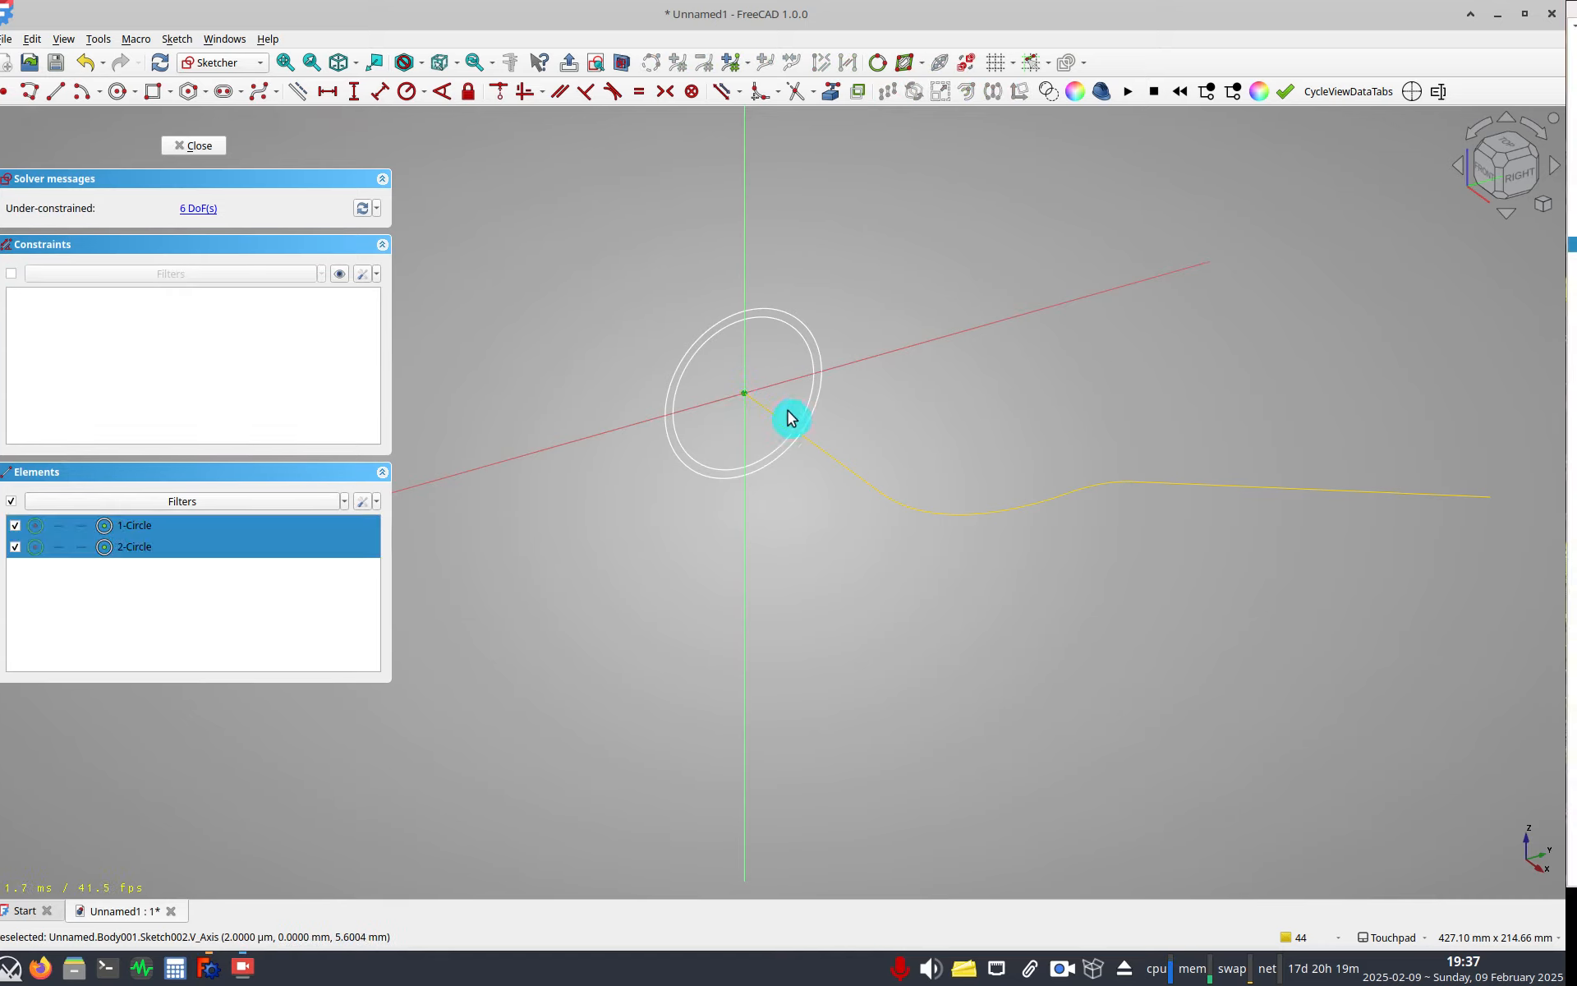
{"action": "left_click", "coordinate": [513, 95]}
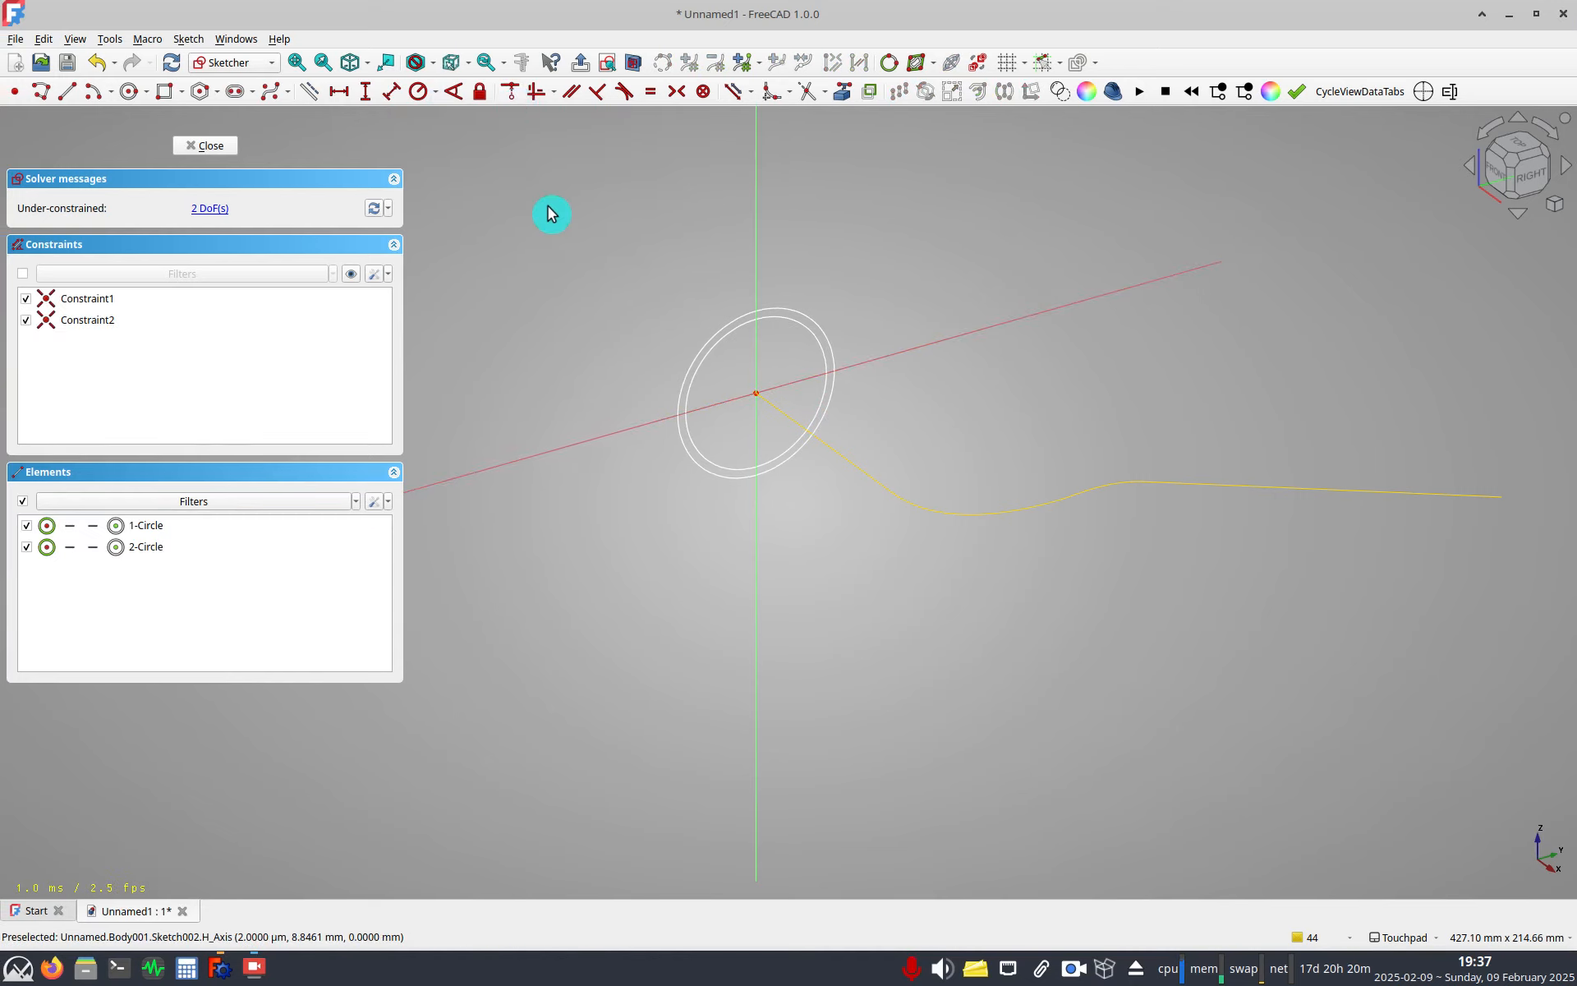
Set the outer circle's diameter to 20 mm and name the constraint OD.
{"action": "left_click_drag", "start_coordinate": [767, 329], "coordinate": [793, 310]}
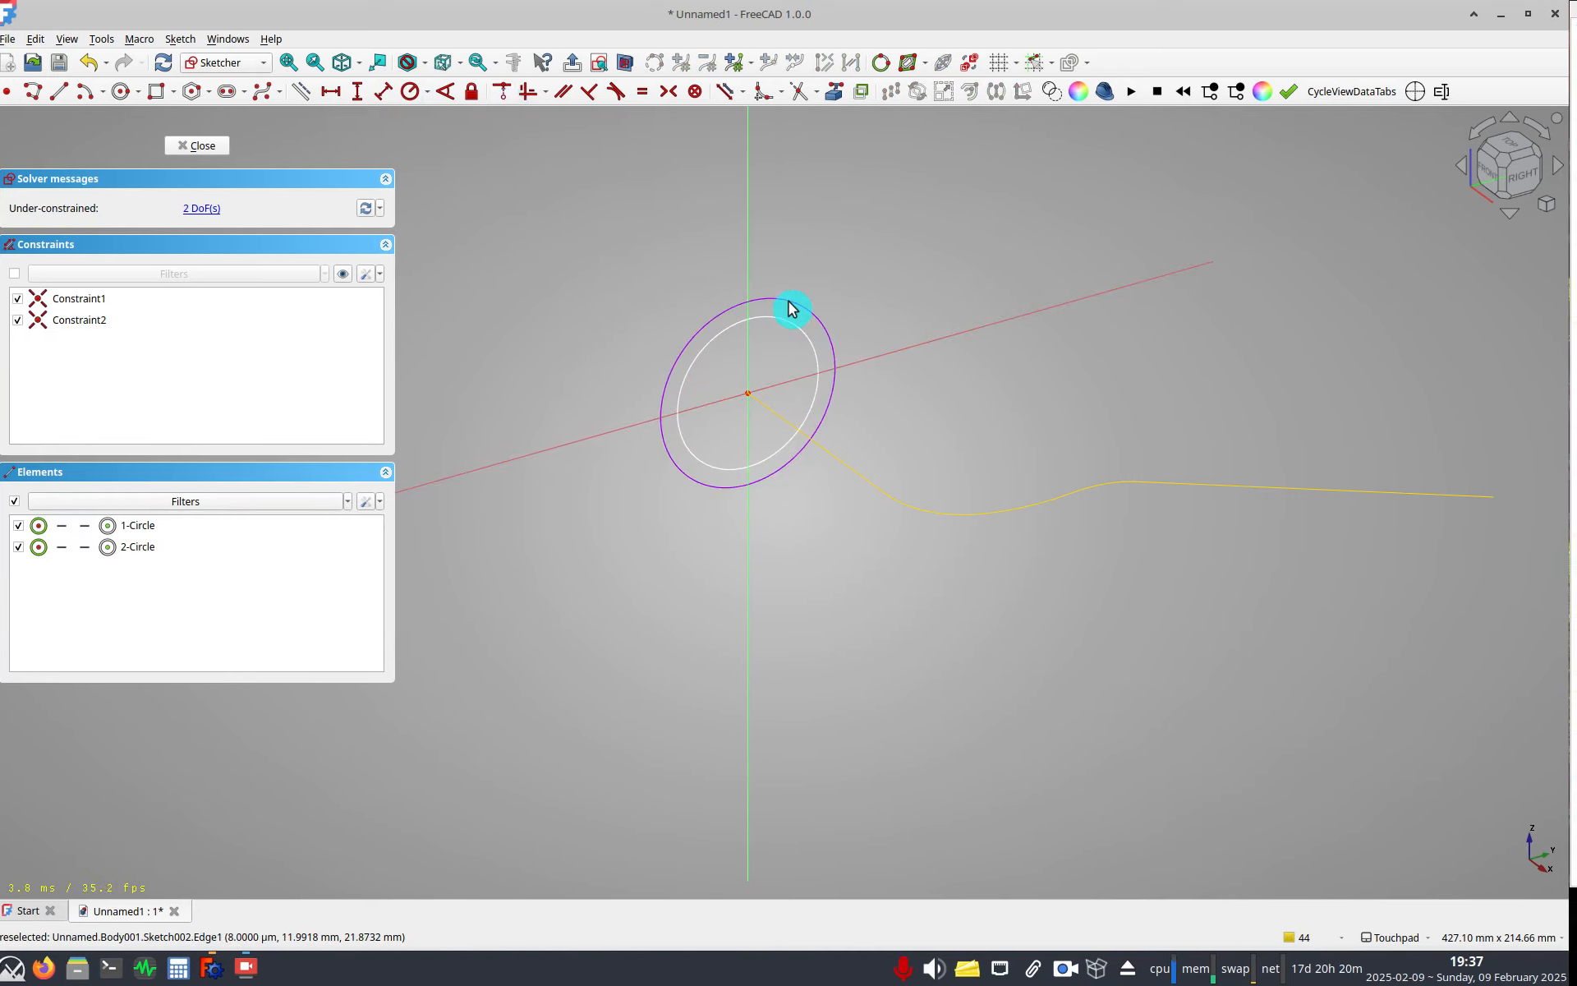
{"action": "left_click", "coordinate": [790, 313]}
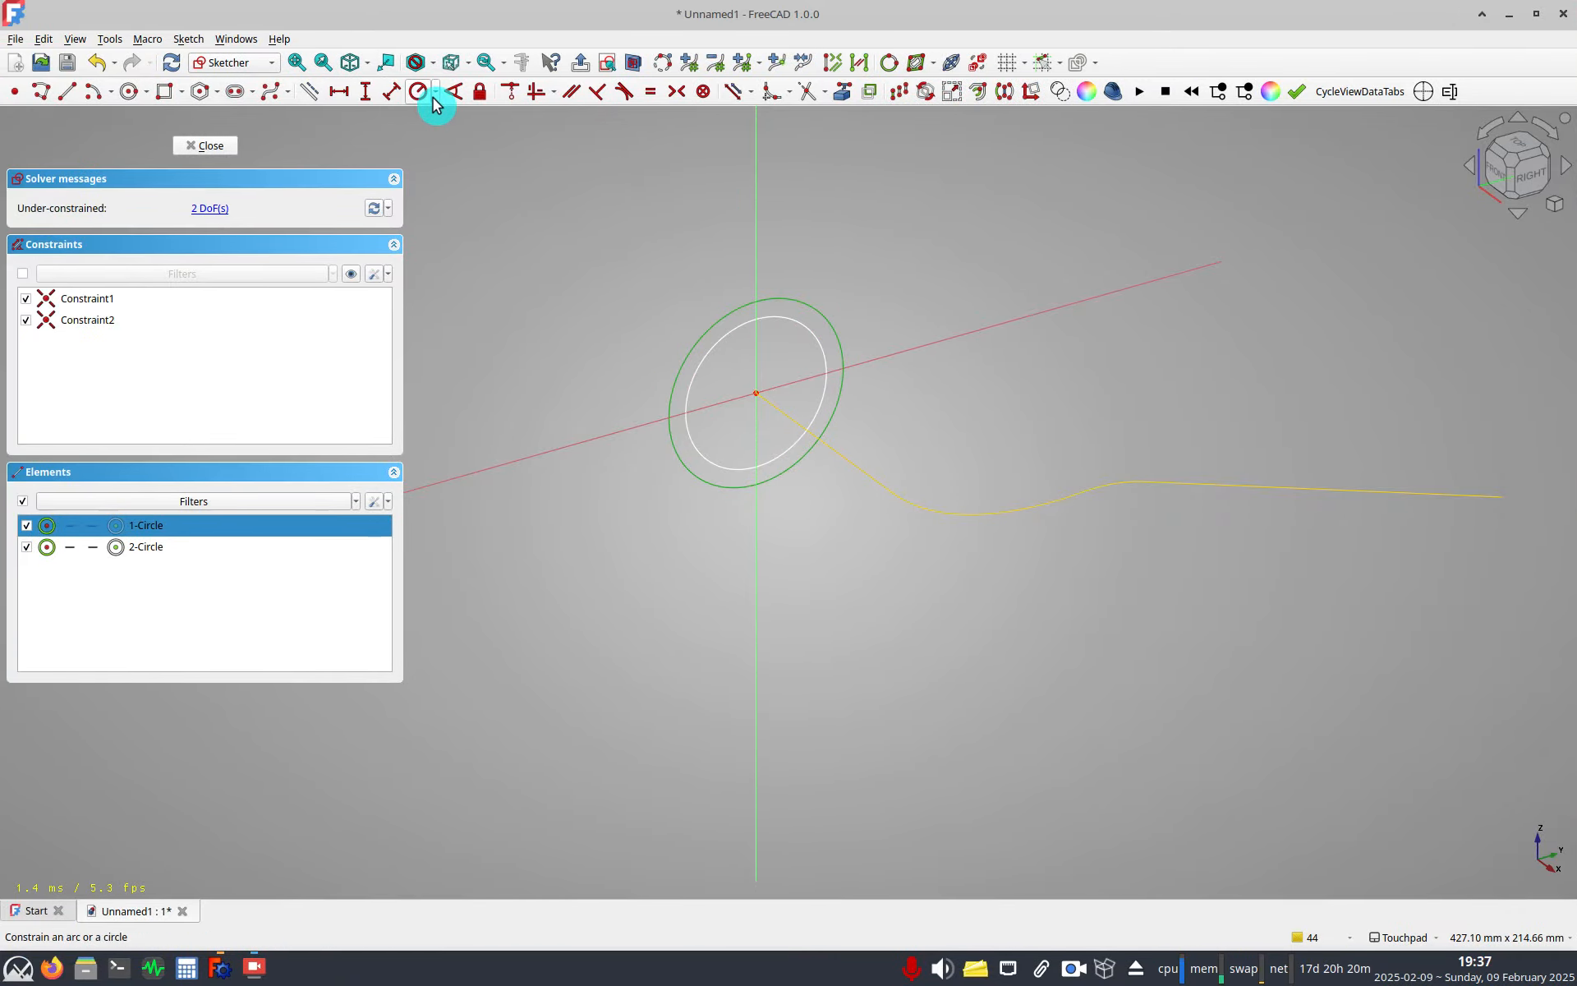
{"action": "left_click", "coordinate": [439, 136]}
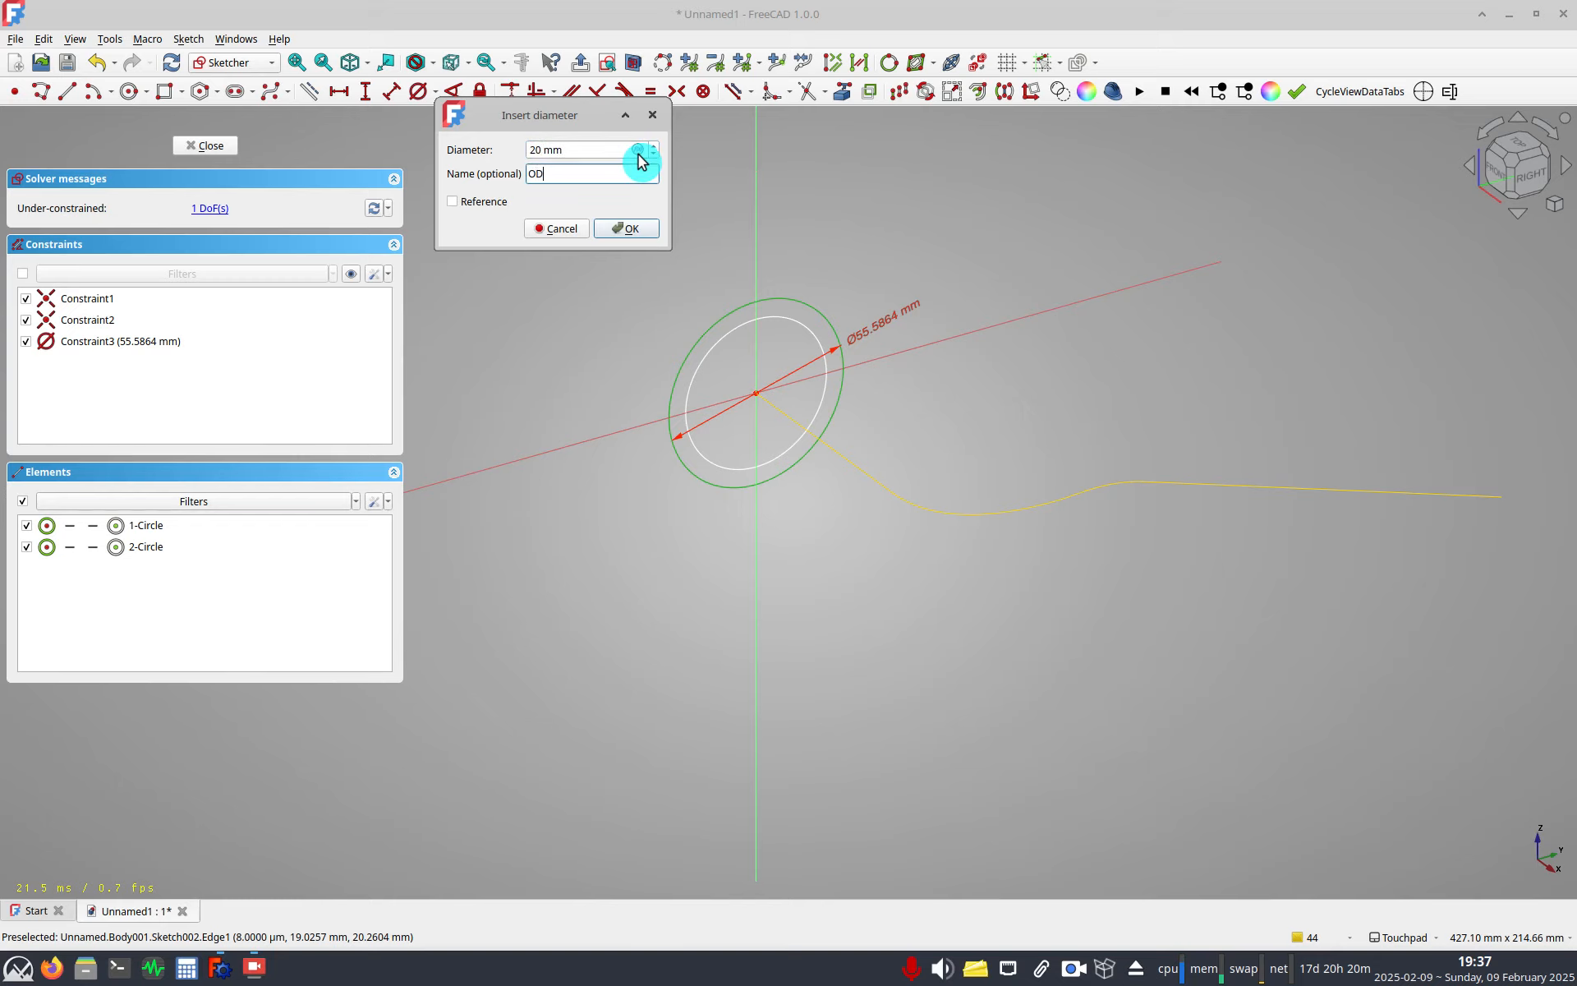
{"action": "key", "text": "Return"}
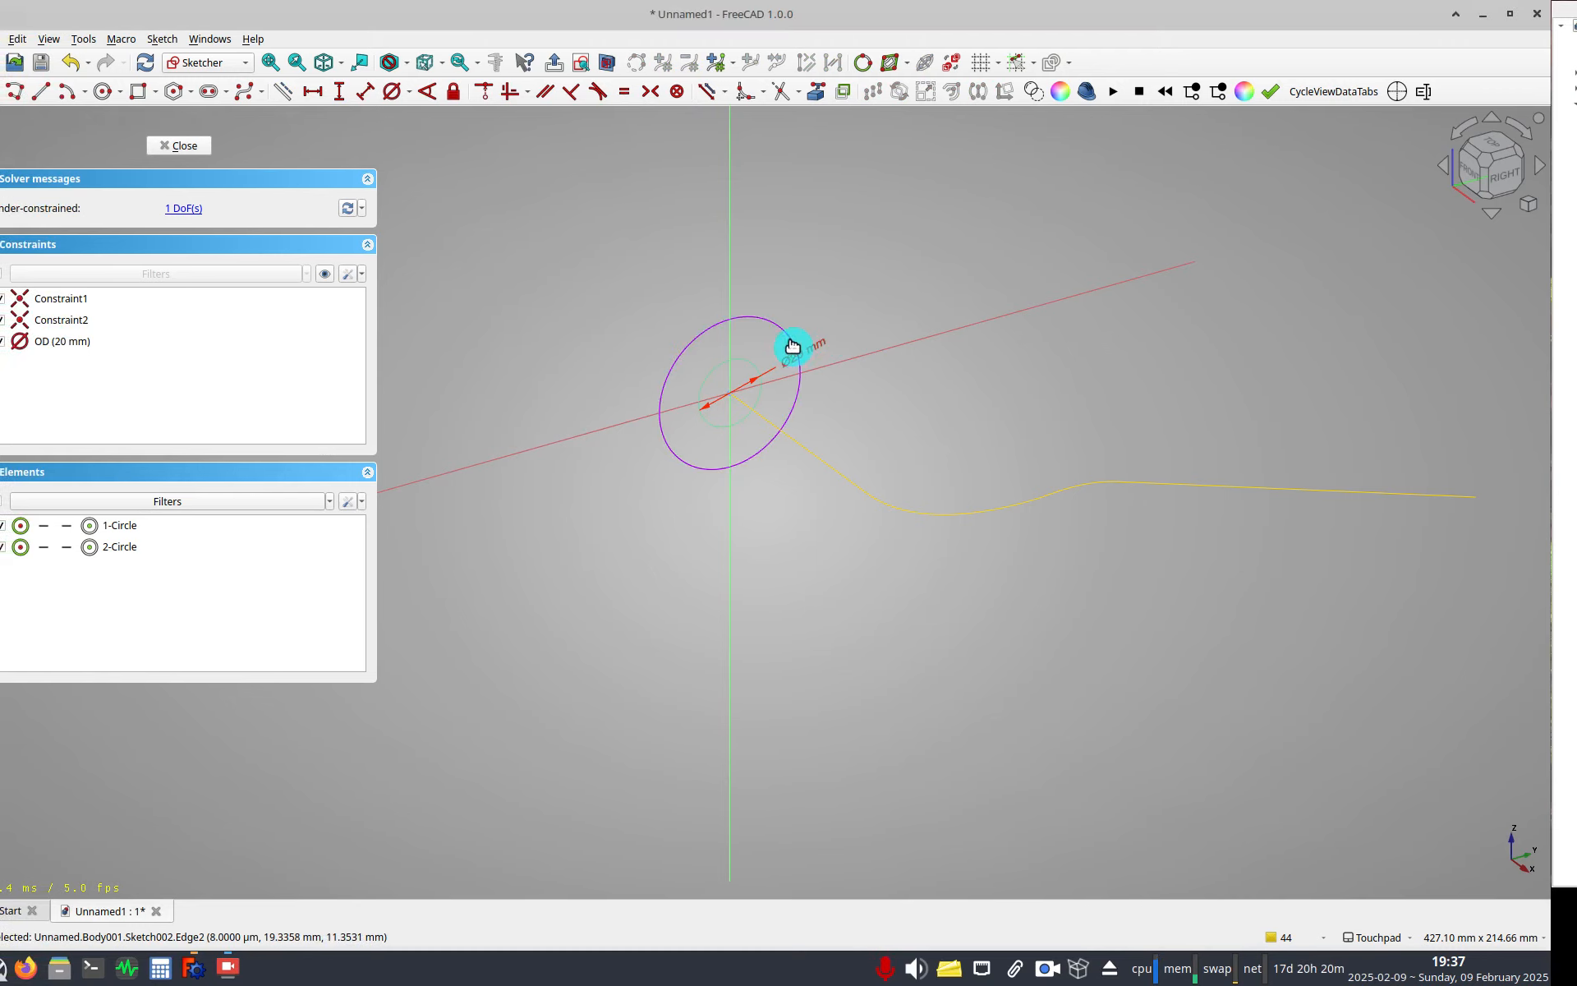
Constrain the inner circle's diameter with the expression Constraints.OD - 4 mm and name the constraint ID.
{"action": "left_click", "coordinate": [793, 345]}
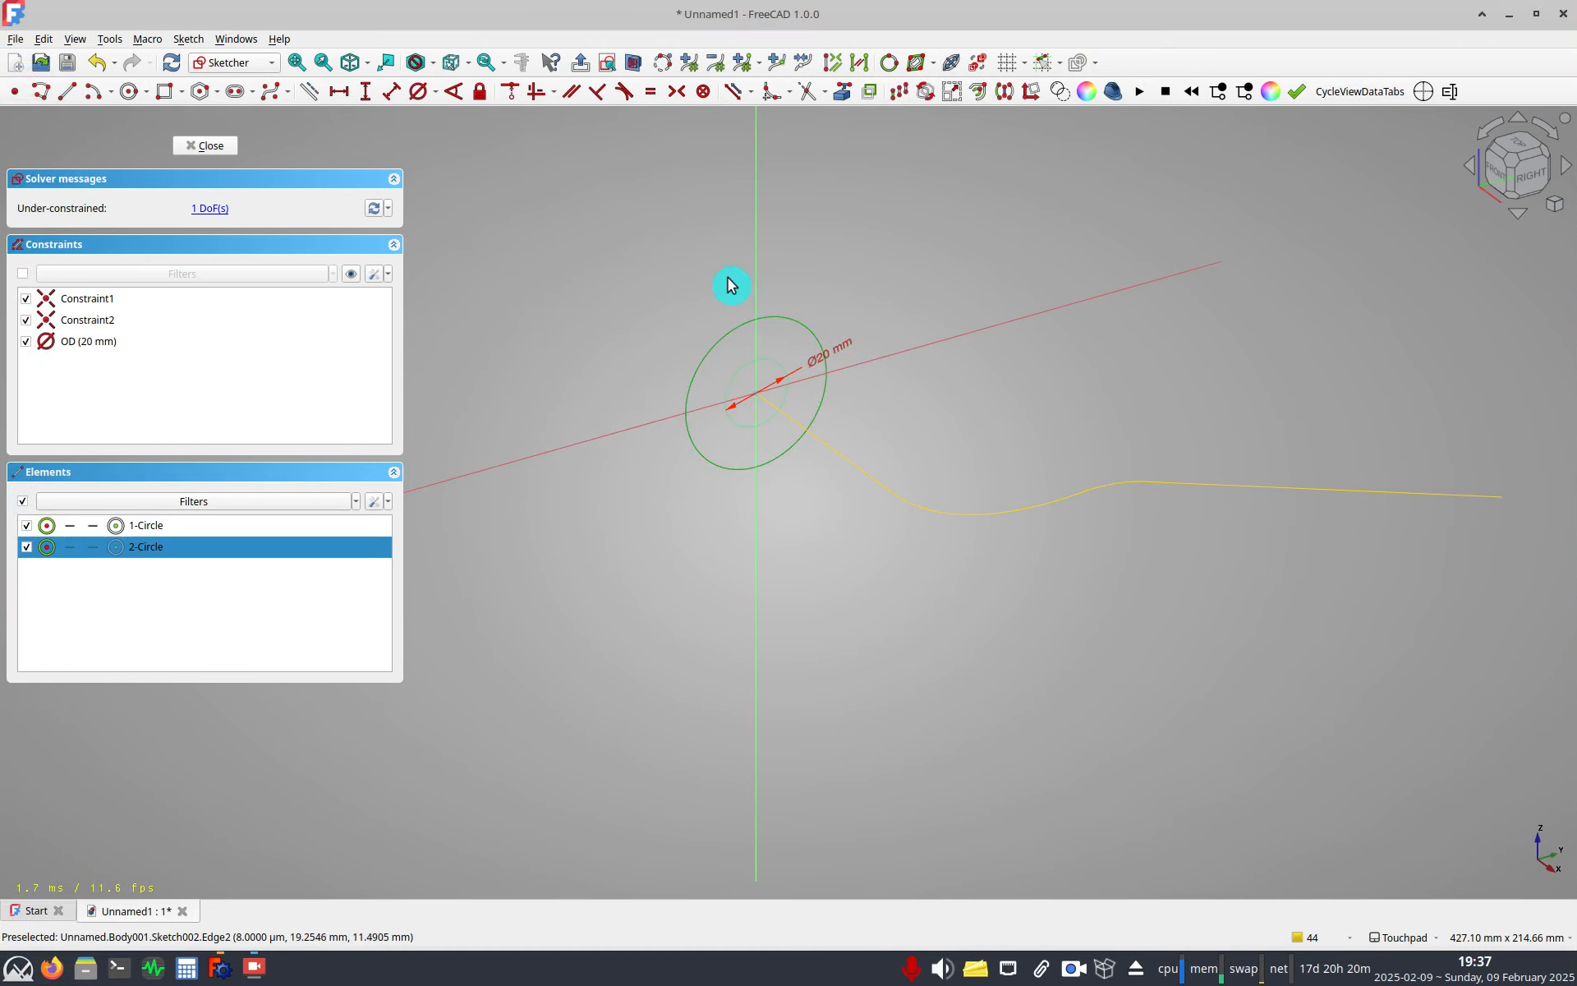
{"action": "left_click", "coordinate": [422, 95]}
{"action": "key", "text": "equal"}
{"action": "type", "text": "cons"}
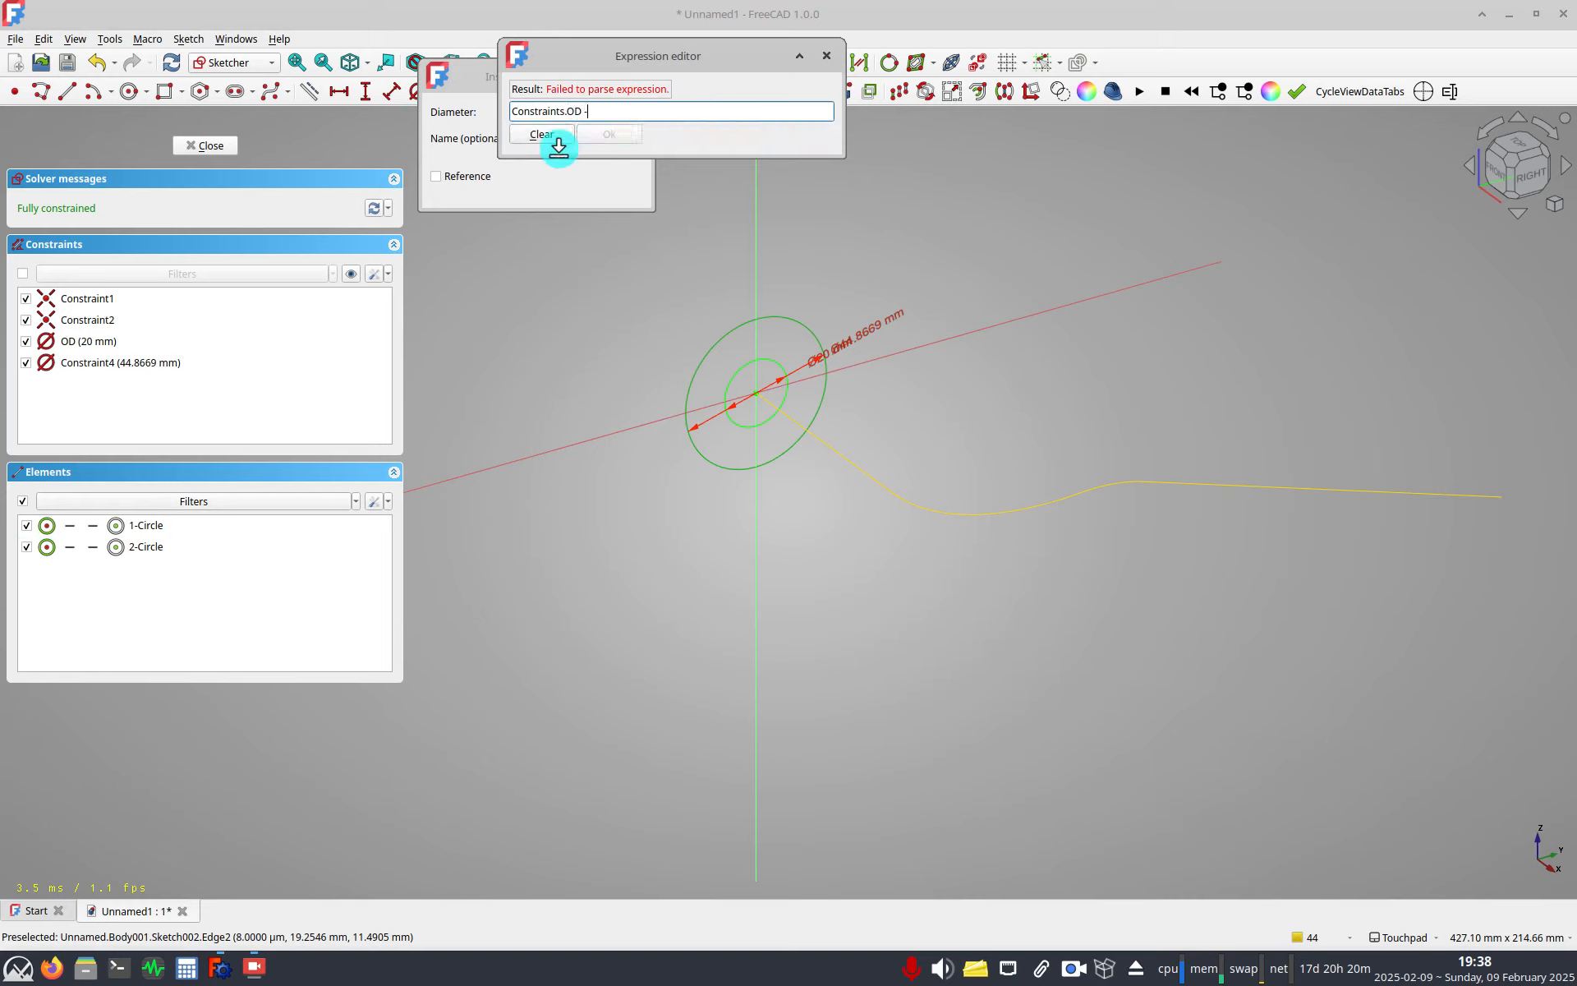
{"action": "type", "text": "4mm"}
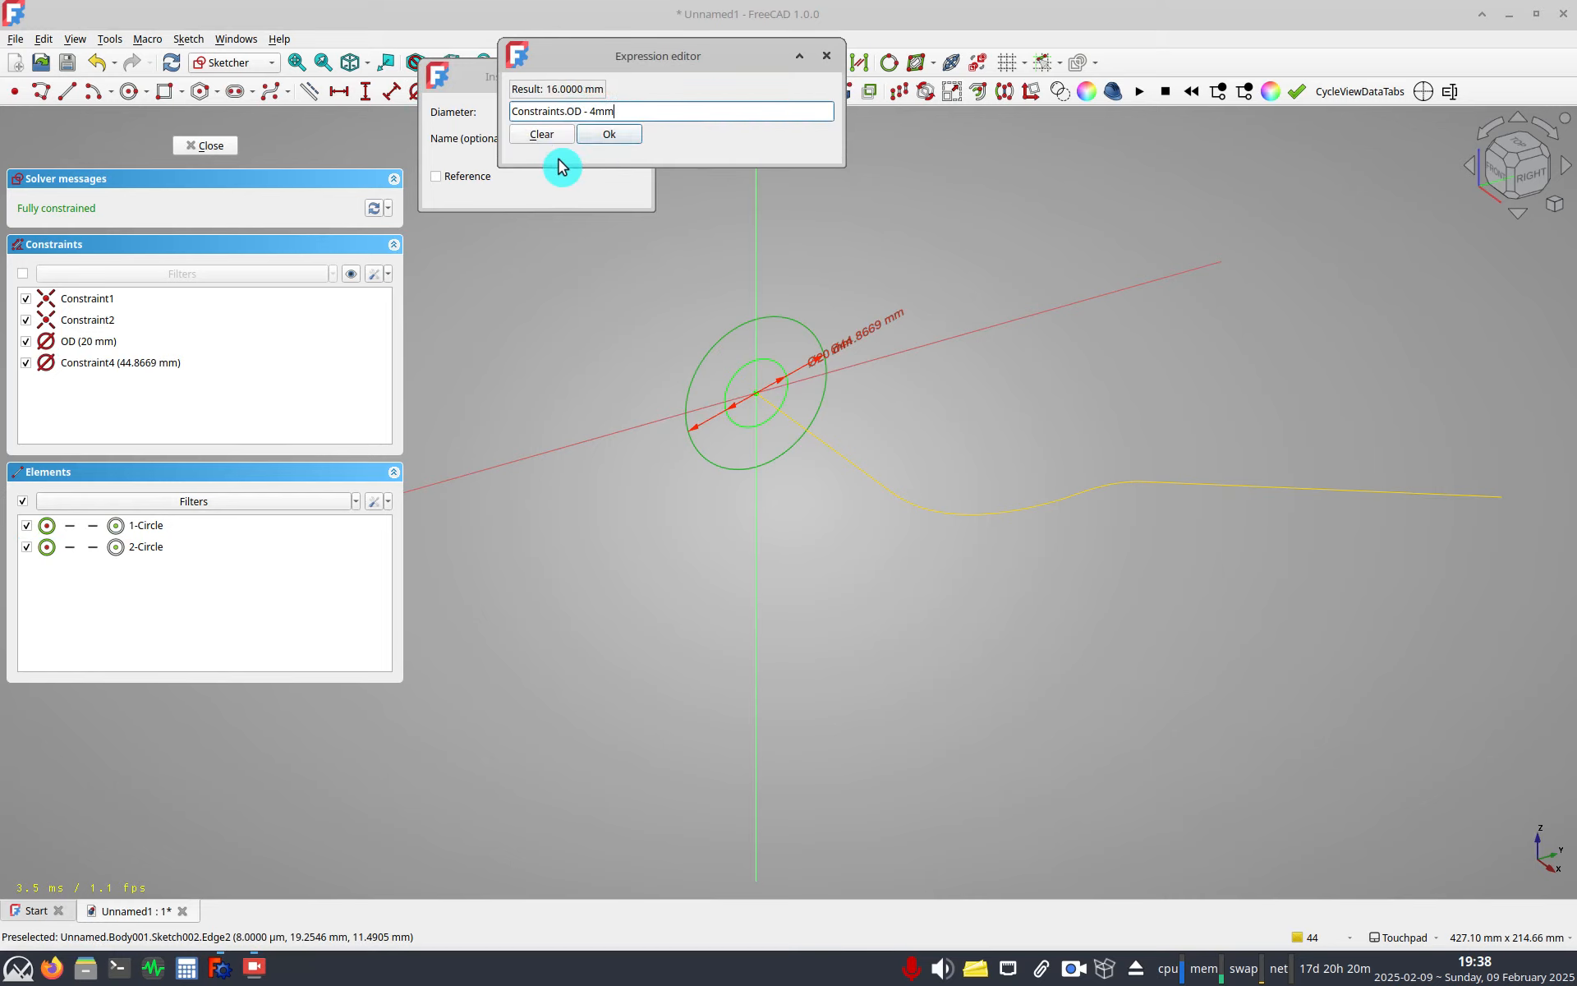
{"action": "key", "text": "Return"}
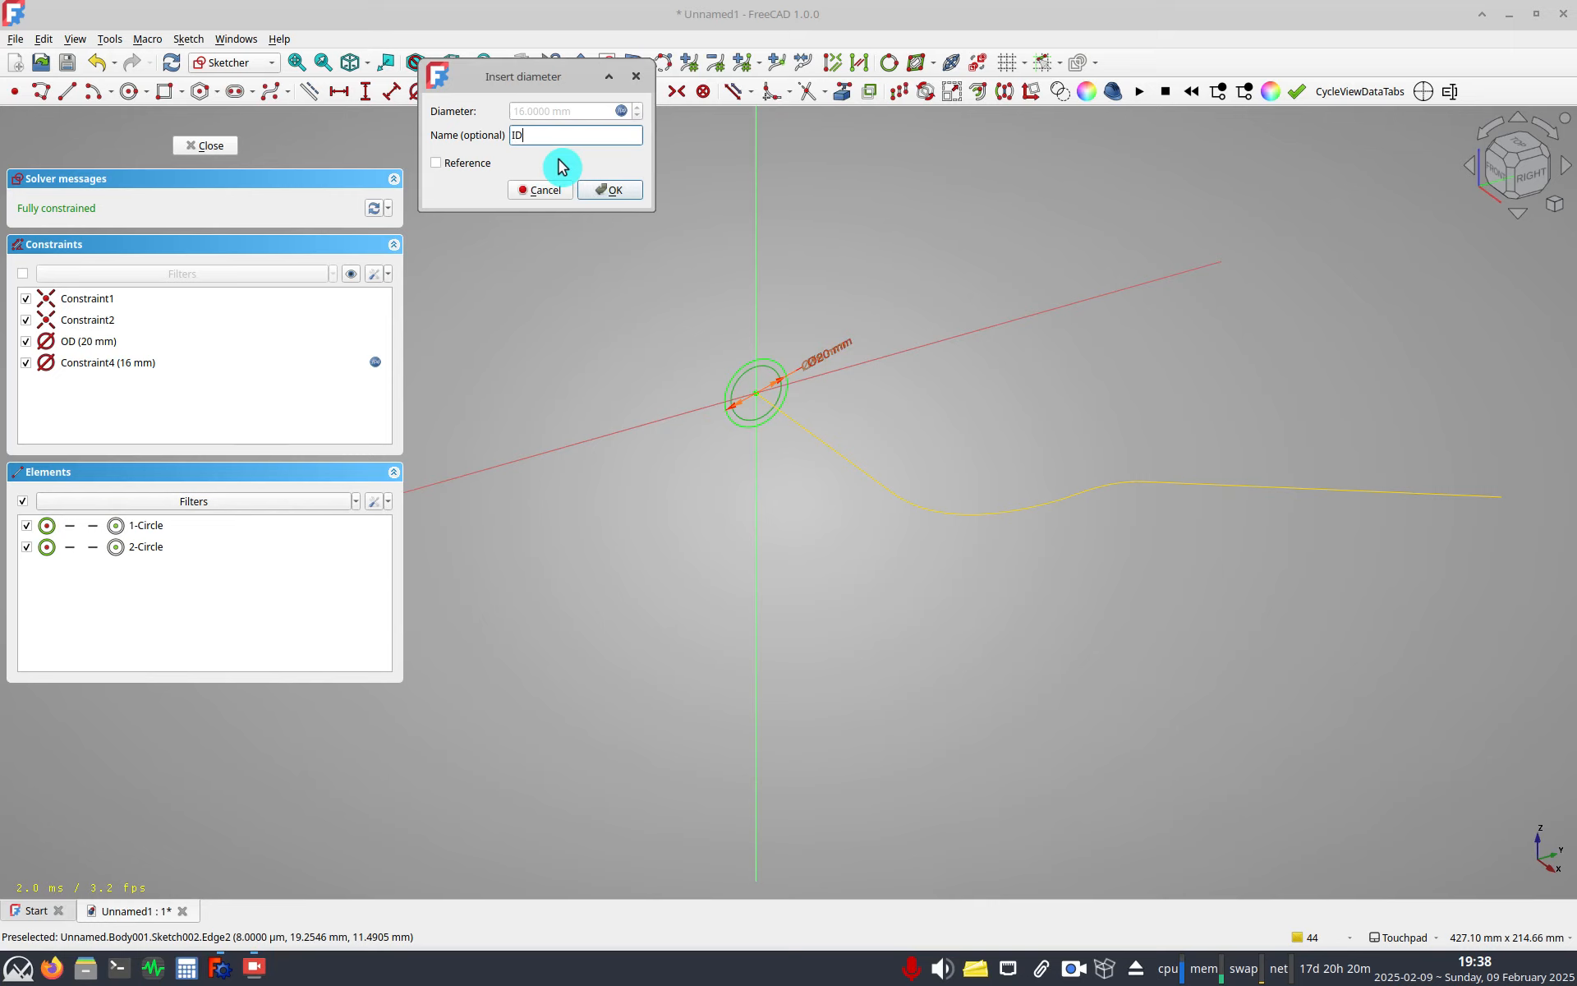
{"action": "key", "text": "Return"}
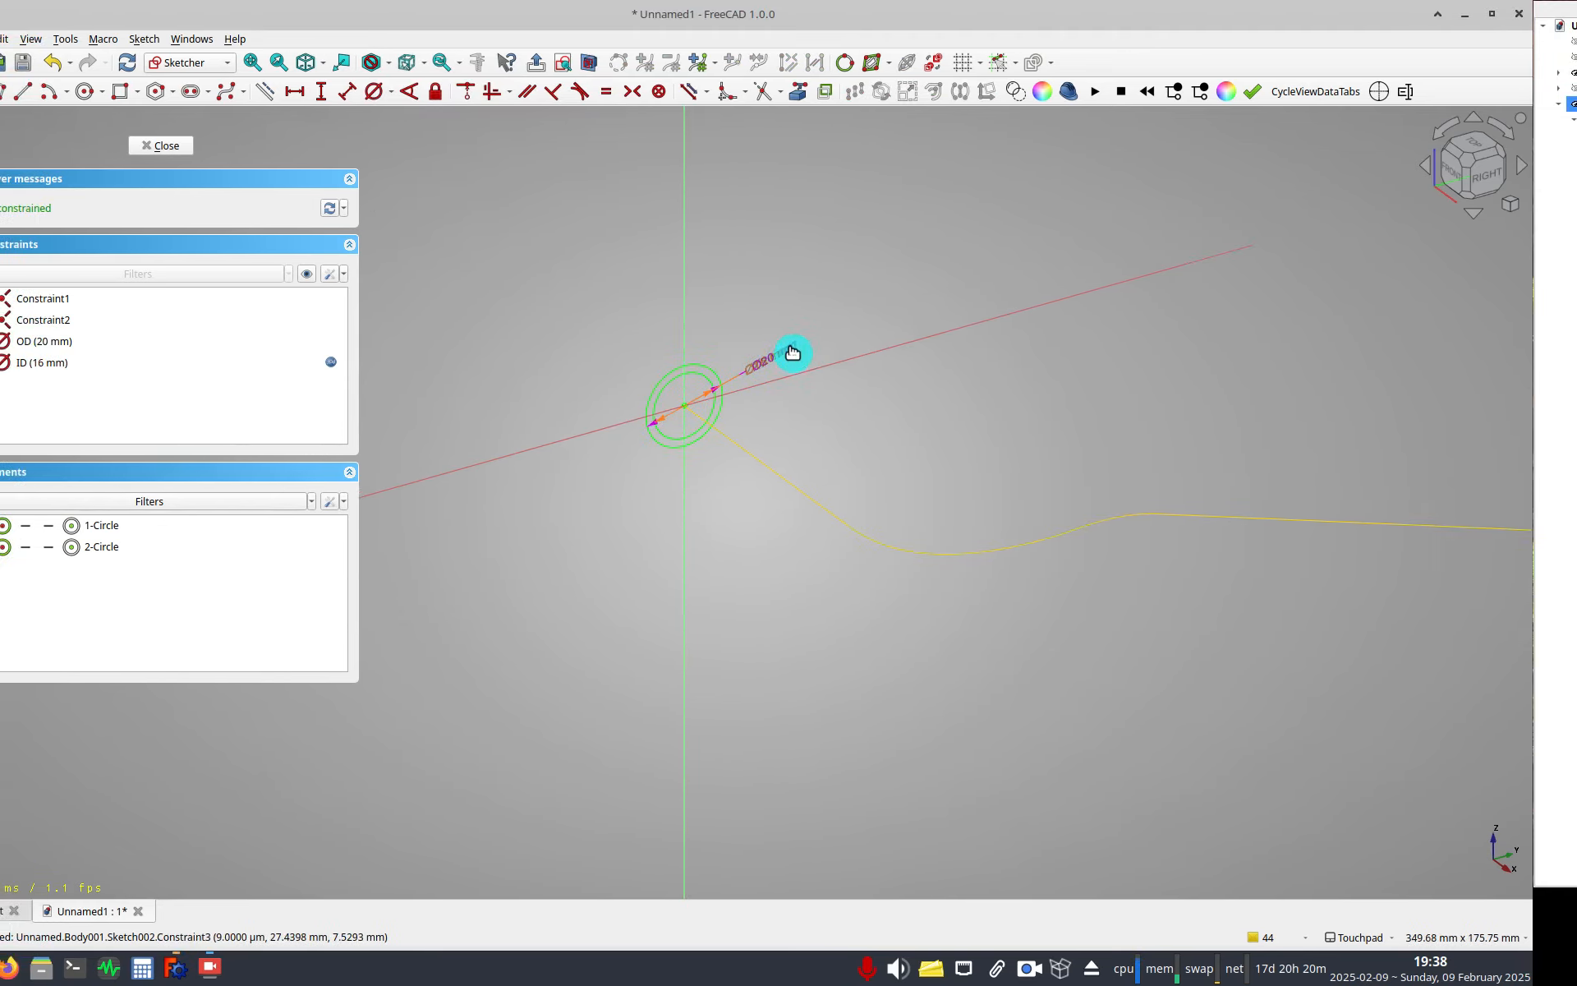
{"action": "mouse_move", "coordinate": [793, 352]}
{"action": "left_mouse_down"}
{"action": "mouse_move", "coordinate": [804, 279]}
{"action": "mouse_move", "coordinate": [820, 345]}
{"action": "left_mouse_up"}
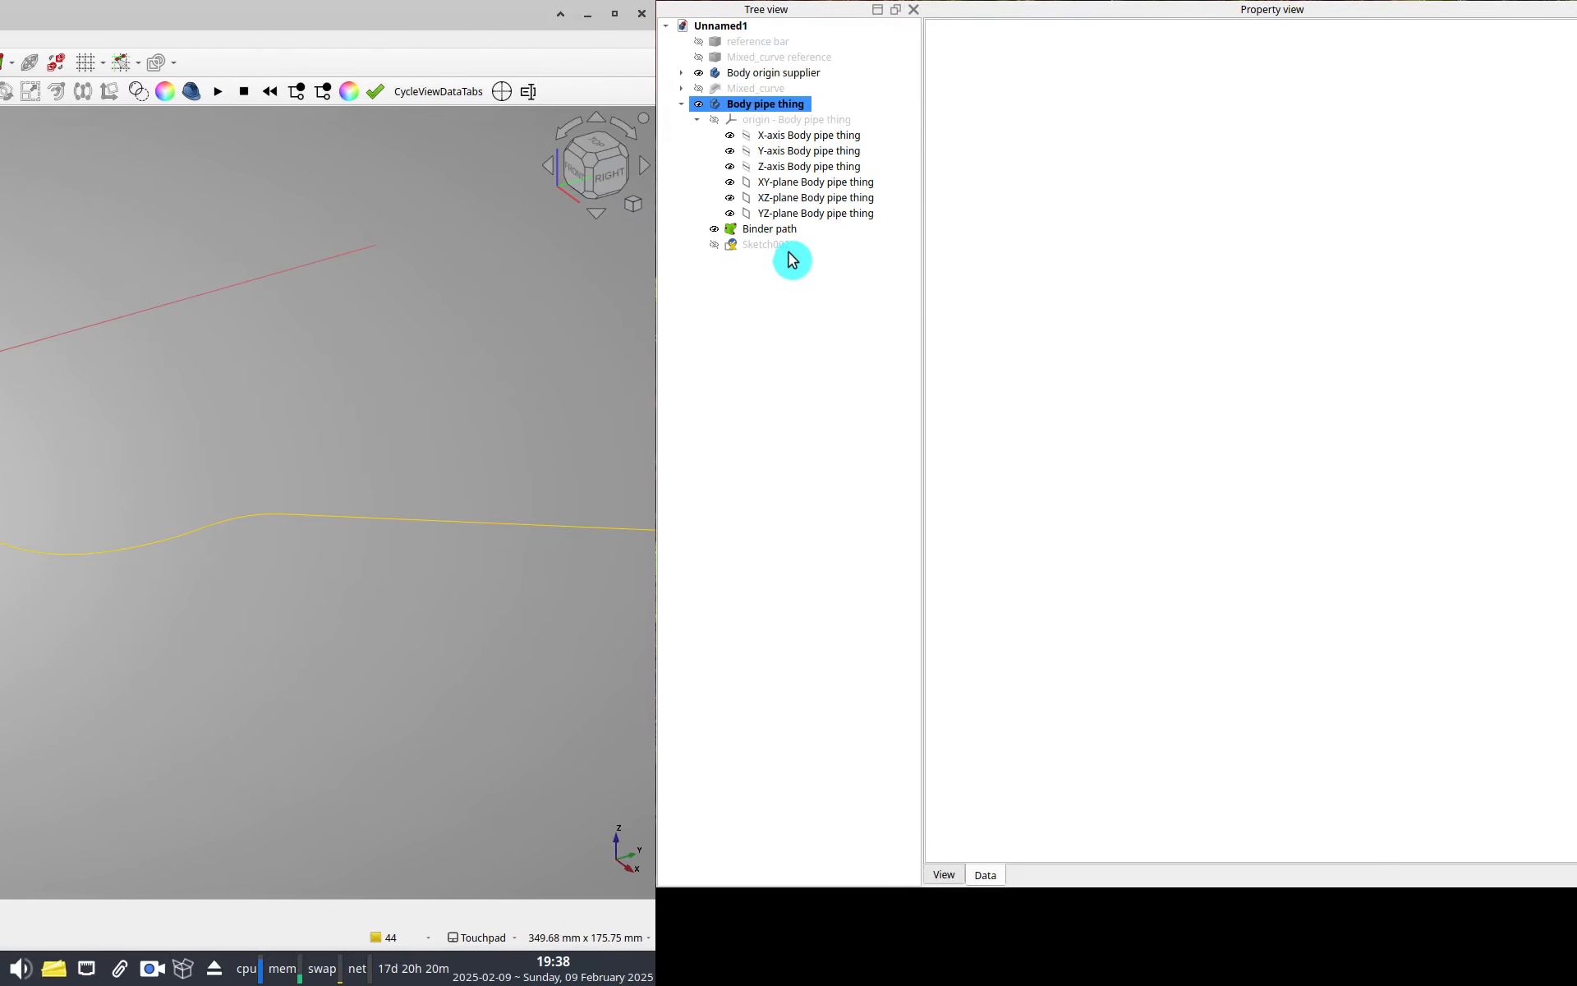
Add a Length property named WallThickness in group A to the sketch.
{"action": "left_click", "coordinate": [801, 246]}
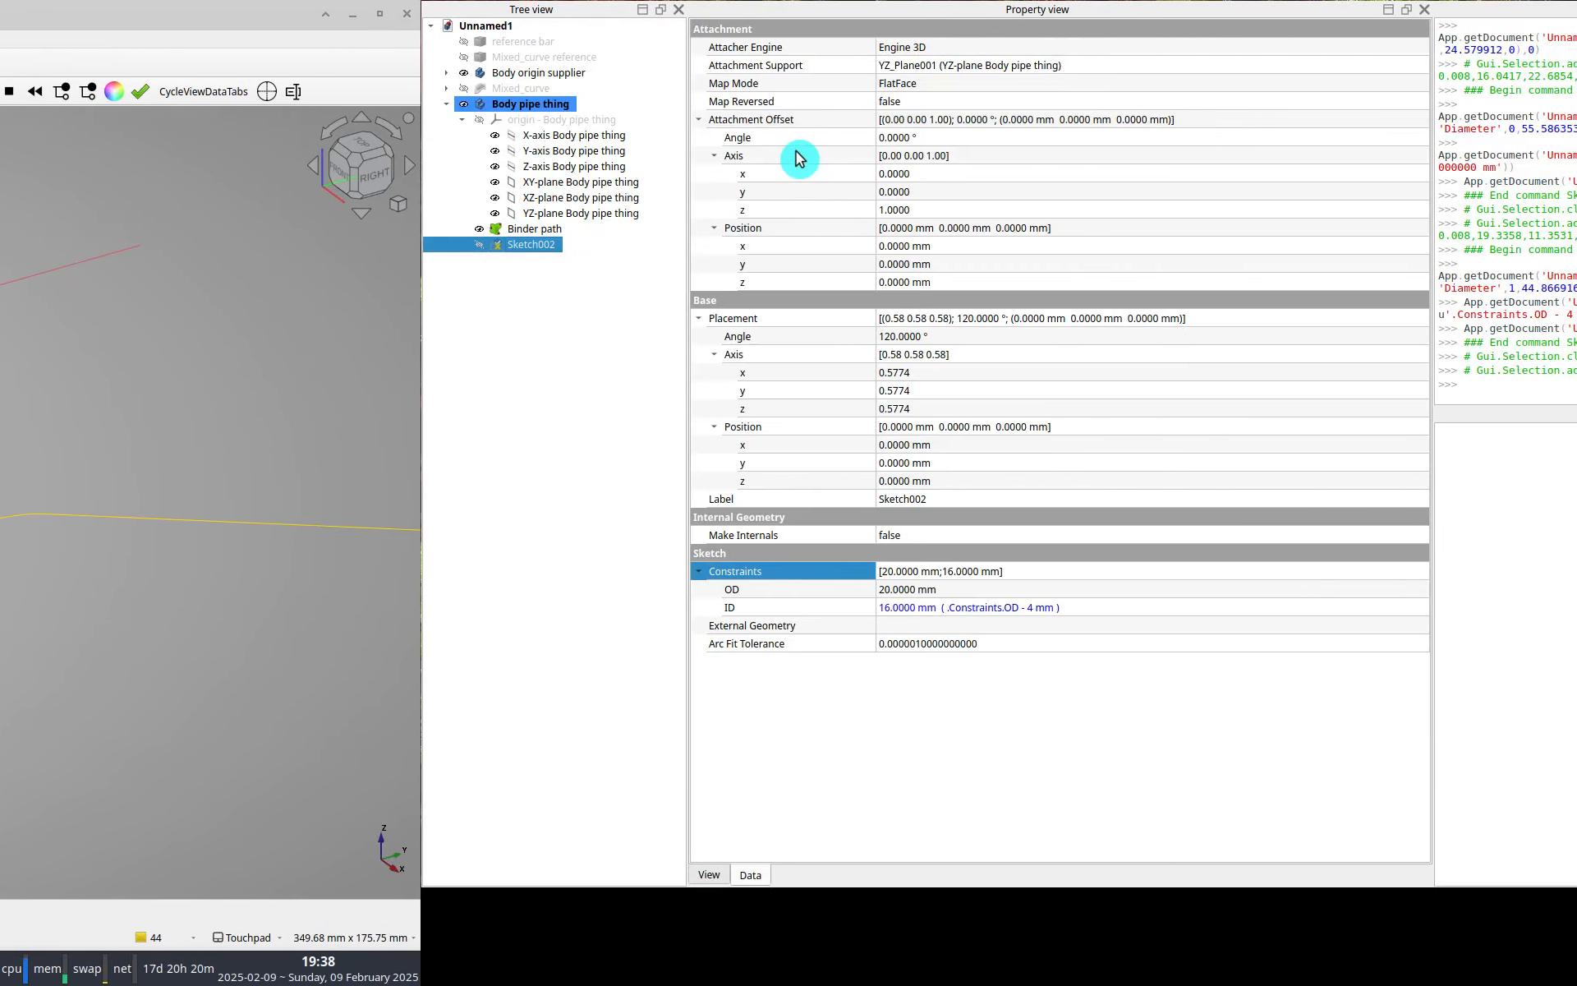
{"action": "right_click", "coordinate": [798, 159]}
{"action": "left_click", "coordinate": [825, 163]}
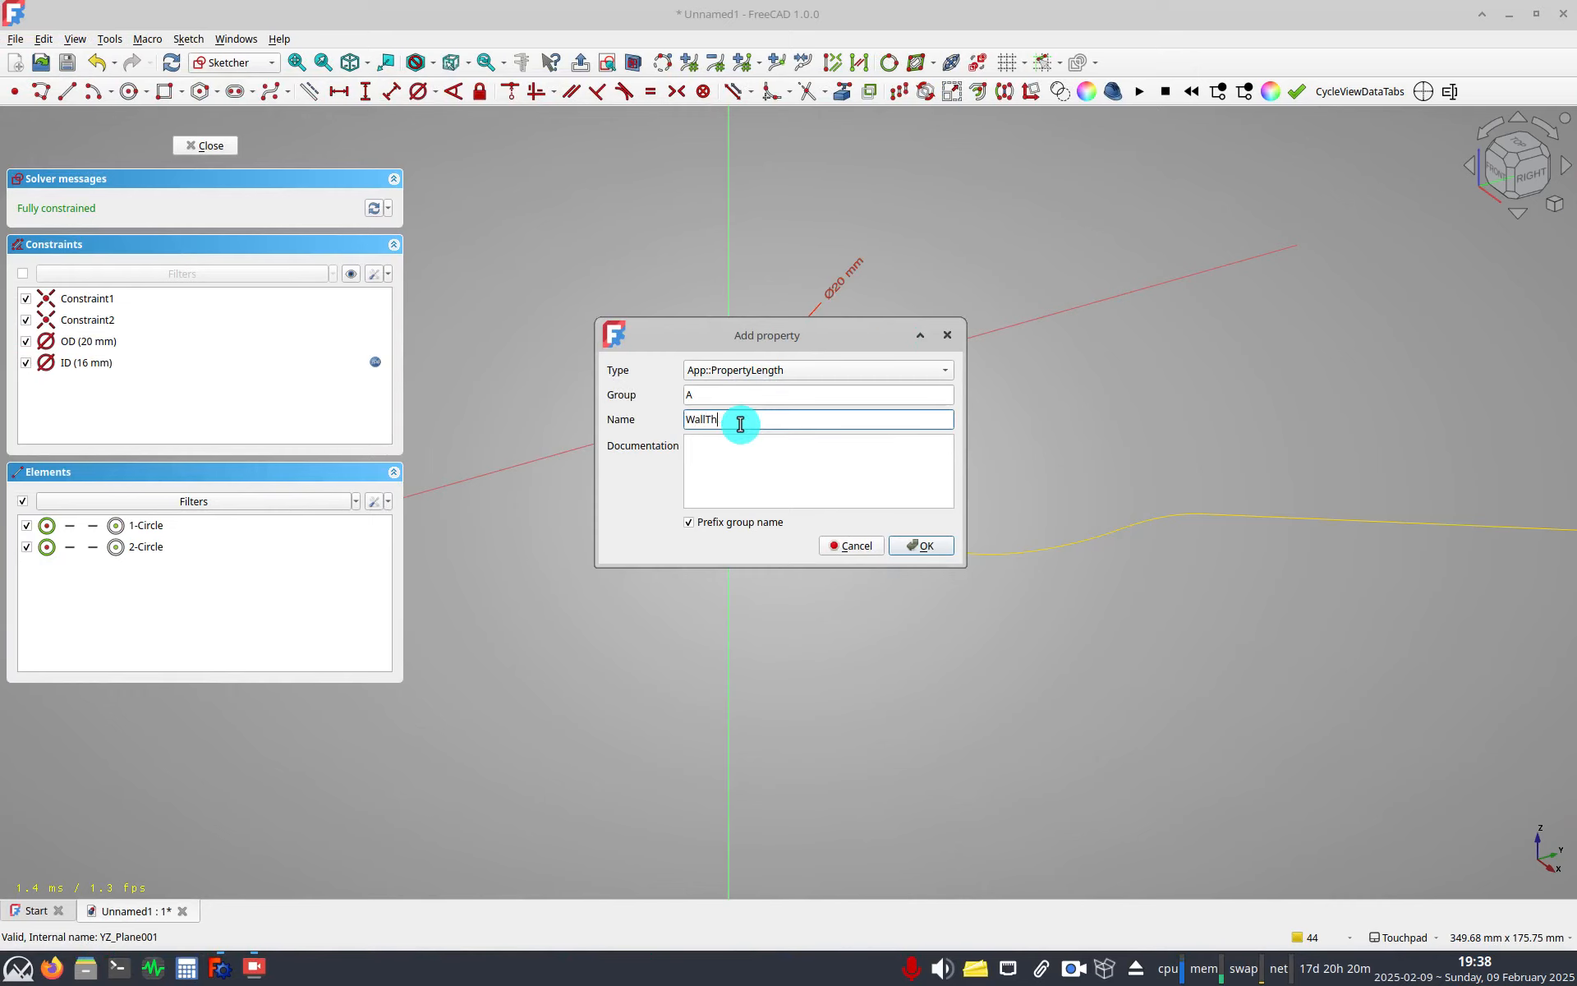
{"action": "left_click", "coordinate": [781, 367]}
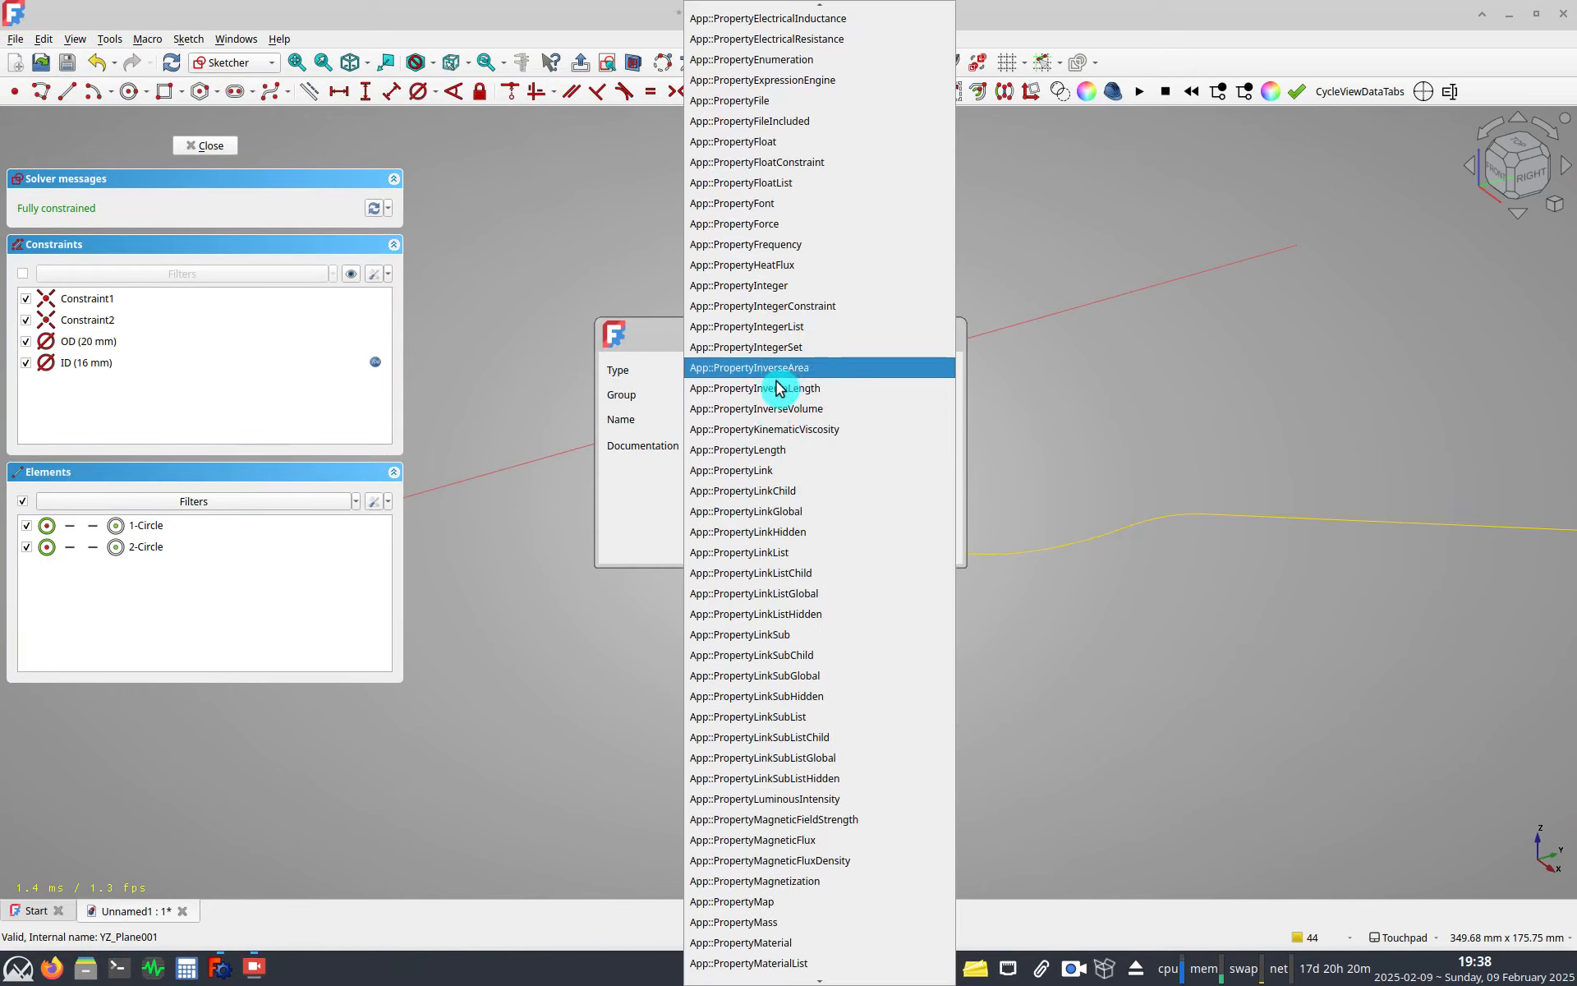
{"action": "left_click", "coordinate": [793, 450]}
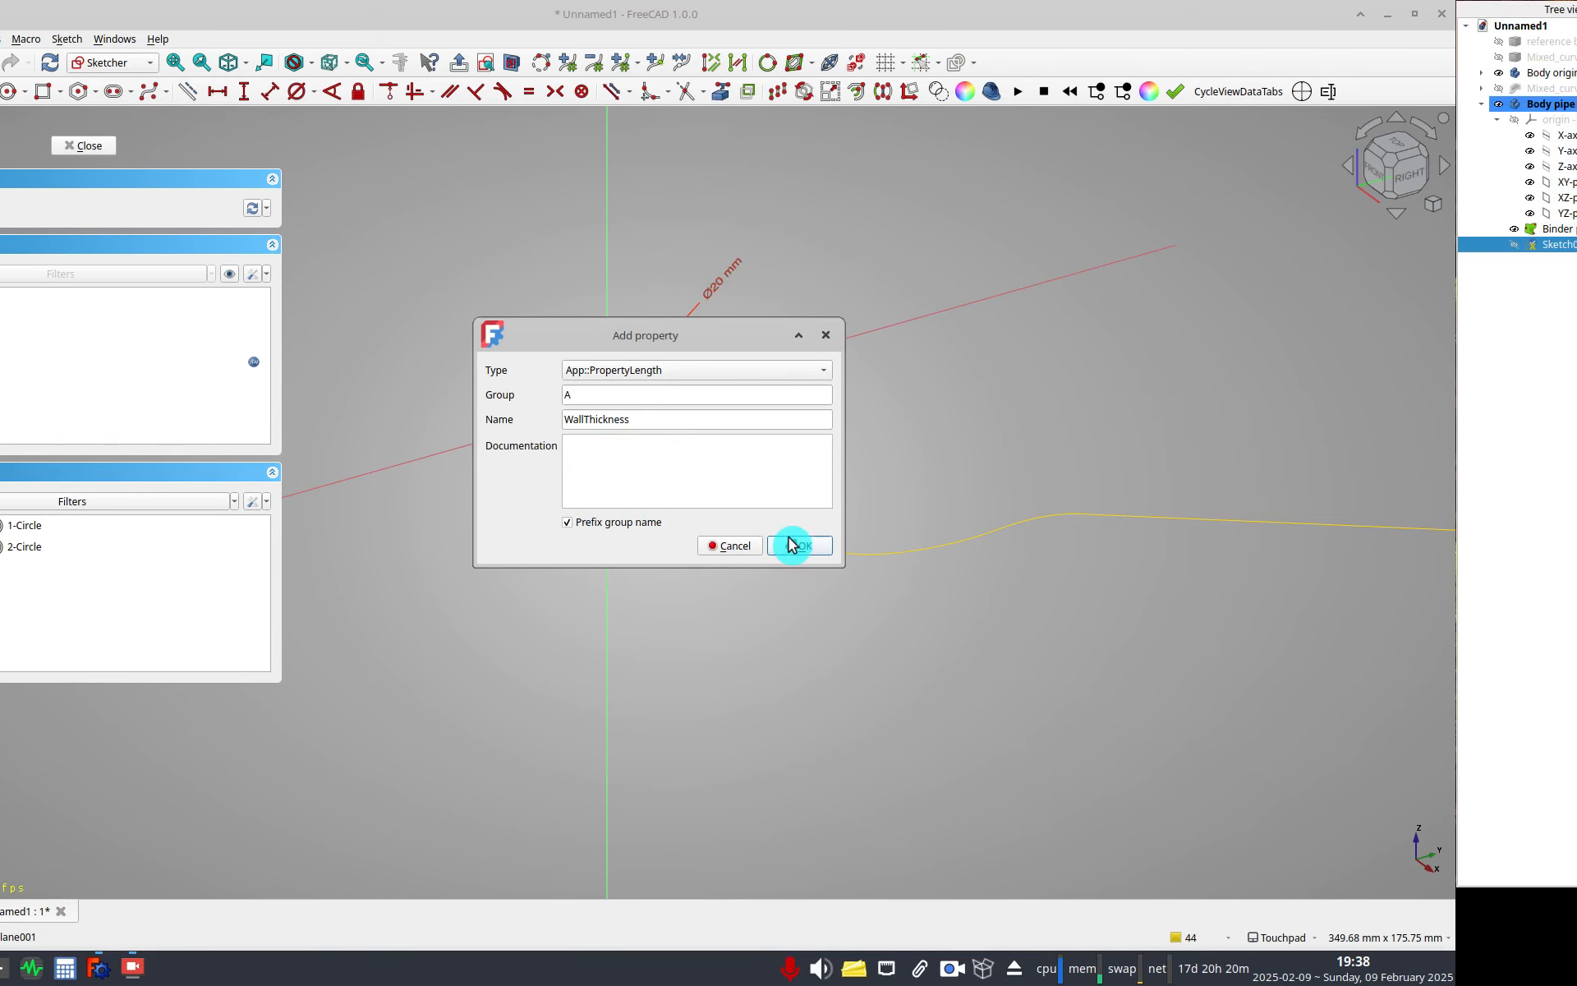
{"action": "left_click", "coordinate": [821, 545]}
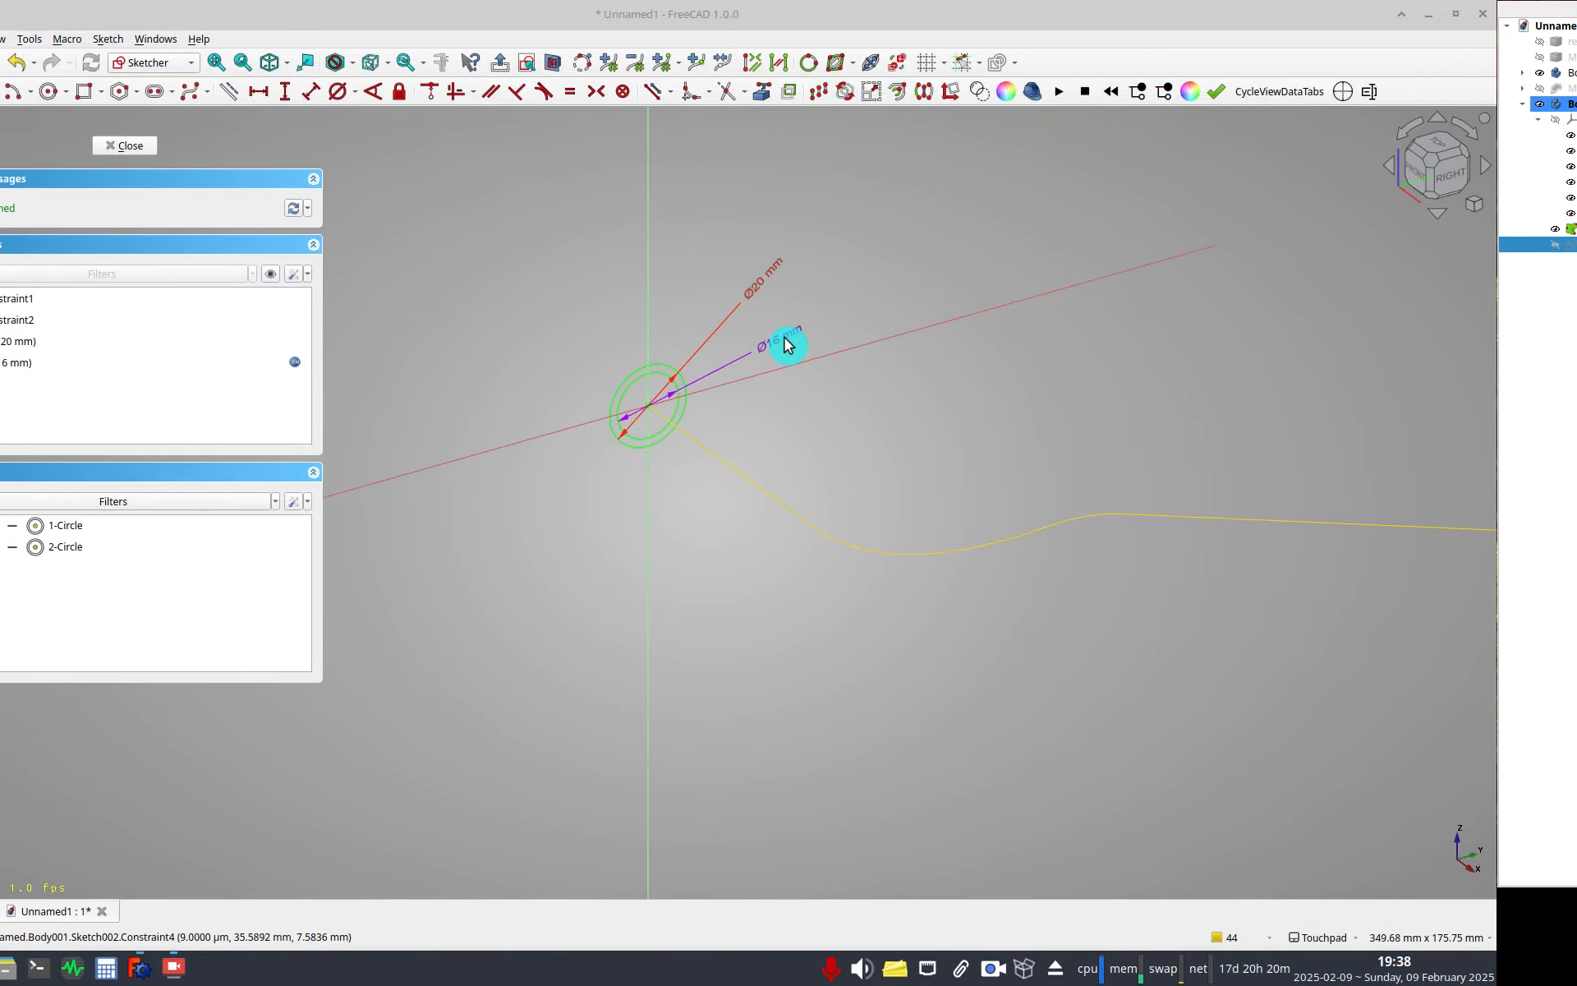
Replace the 4 mm in the ID constraint's expression with A_WallThickness.
{"action": "double_click", "coordinate": [786, 344]}
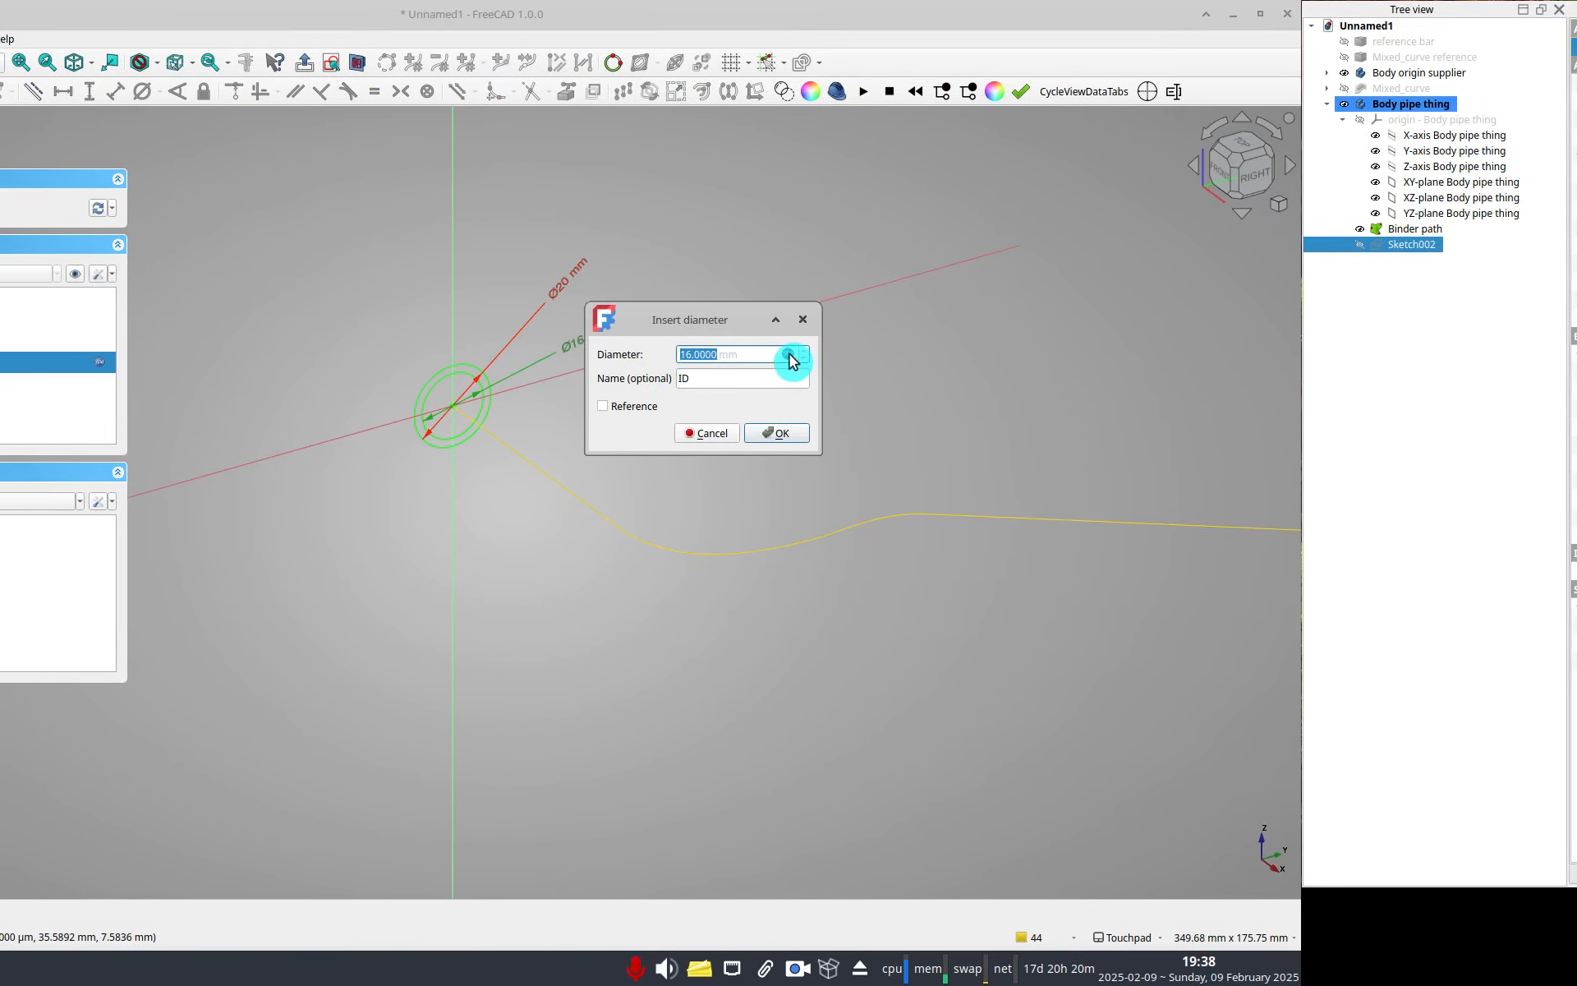
{"action": "left_click", "coordinate": [982, 354]}
{"action": "left_click", "coordinate": [812, 354]}
{"action": "key", "text": "ctrl+shift+Left"}
{"action": "key", "text": "ctrl+shift+Left"}
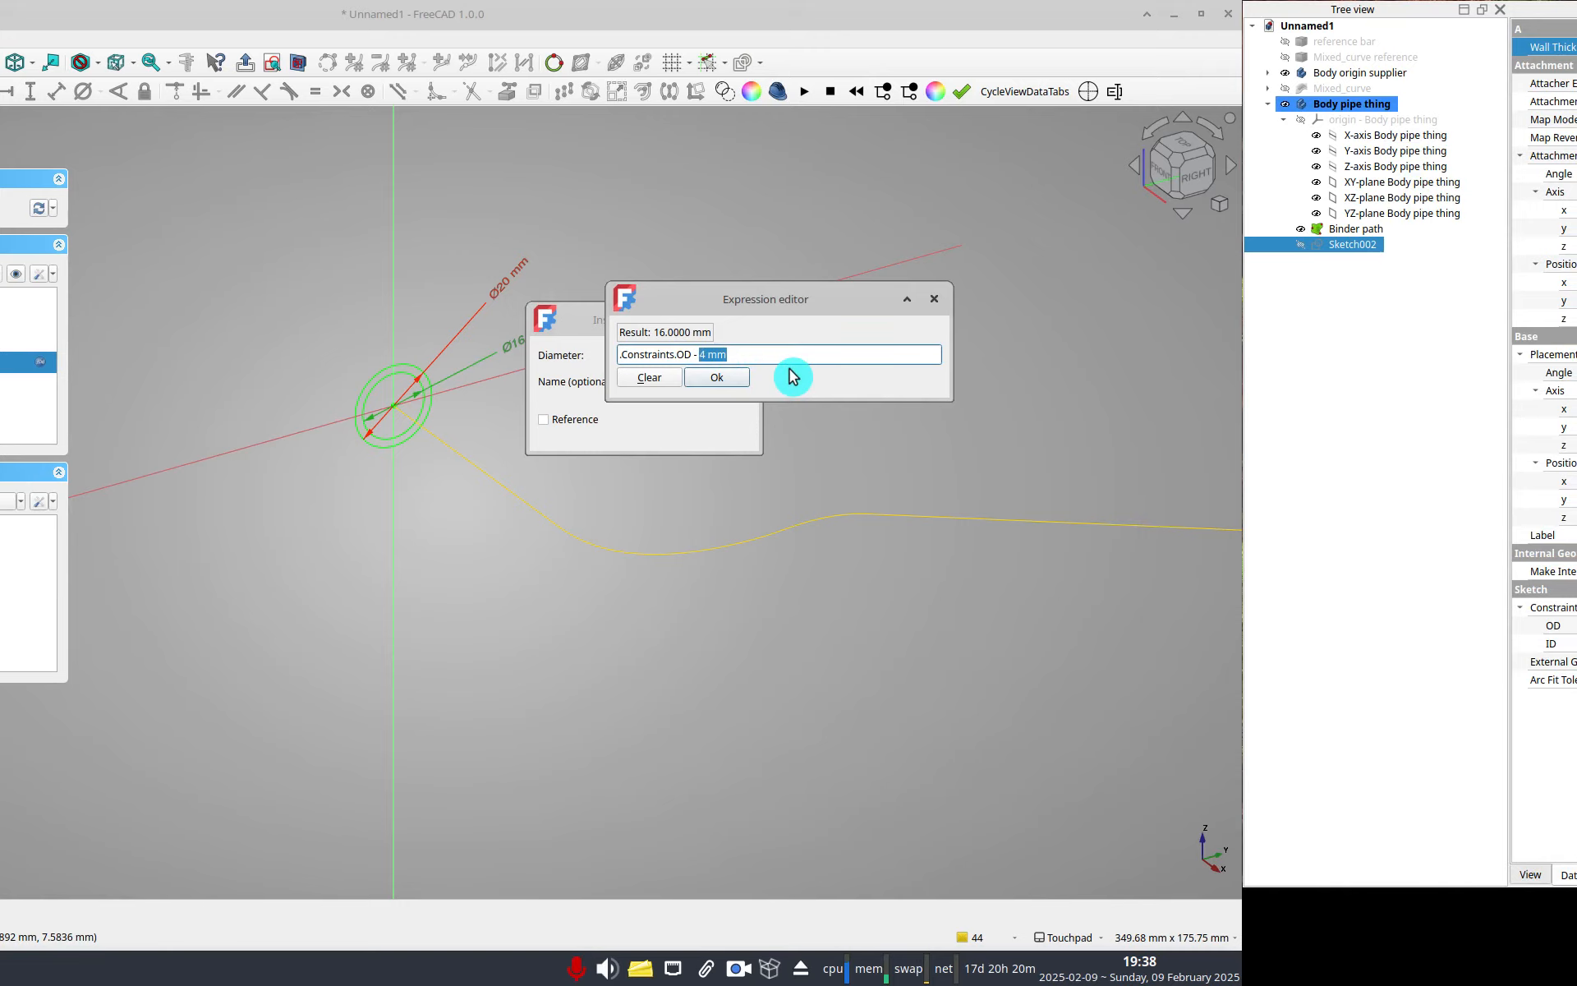
{"action": "type", "text": "A_WallThickness"}
{"action": "key", "text": "Down"}
{"action": "key", "text": "Return"}
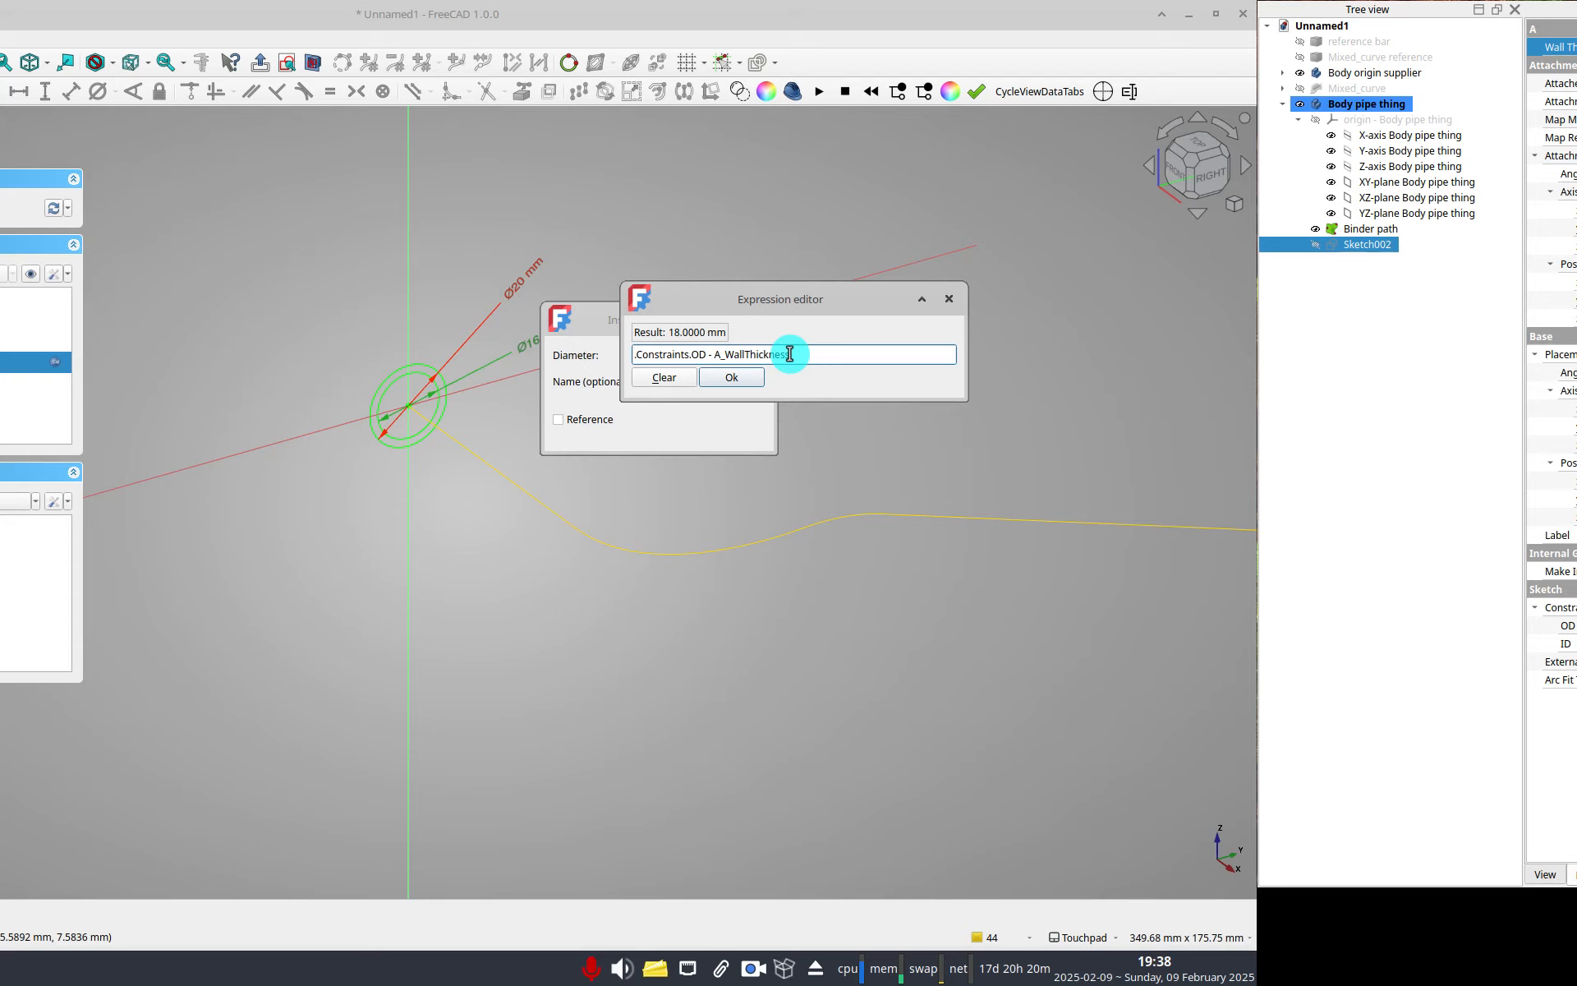
{"action": "key", "text": "Return"}
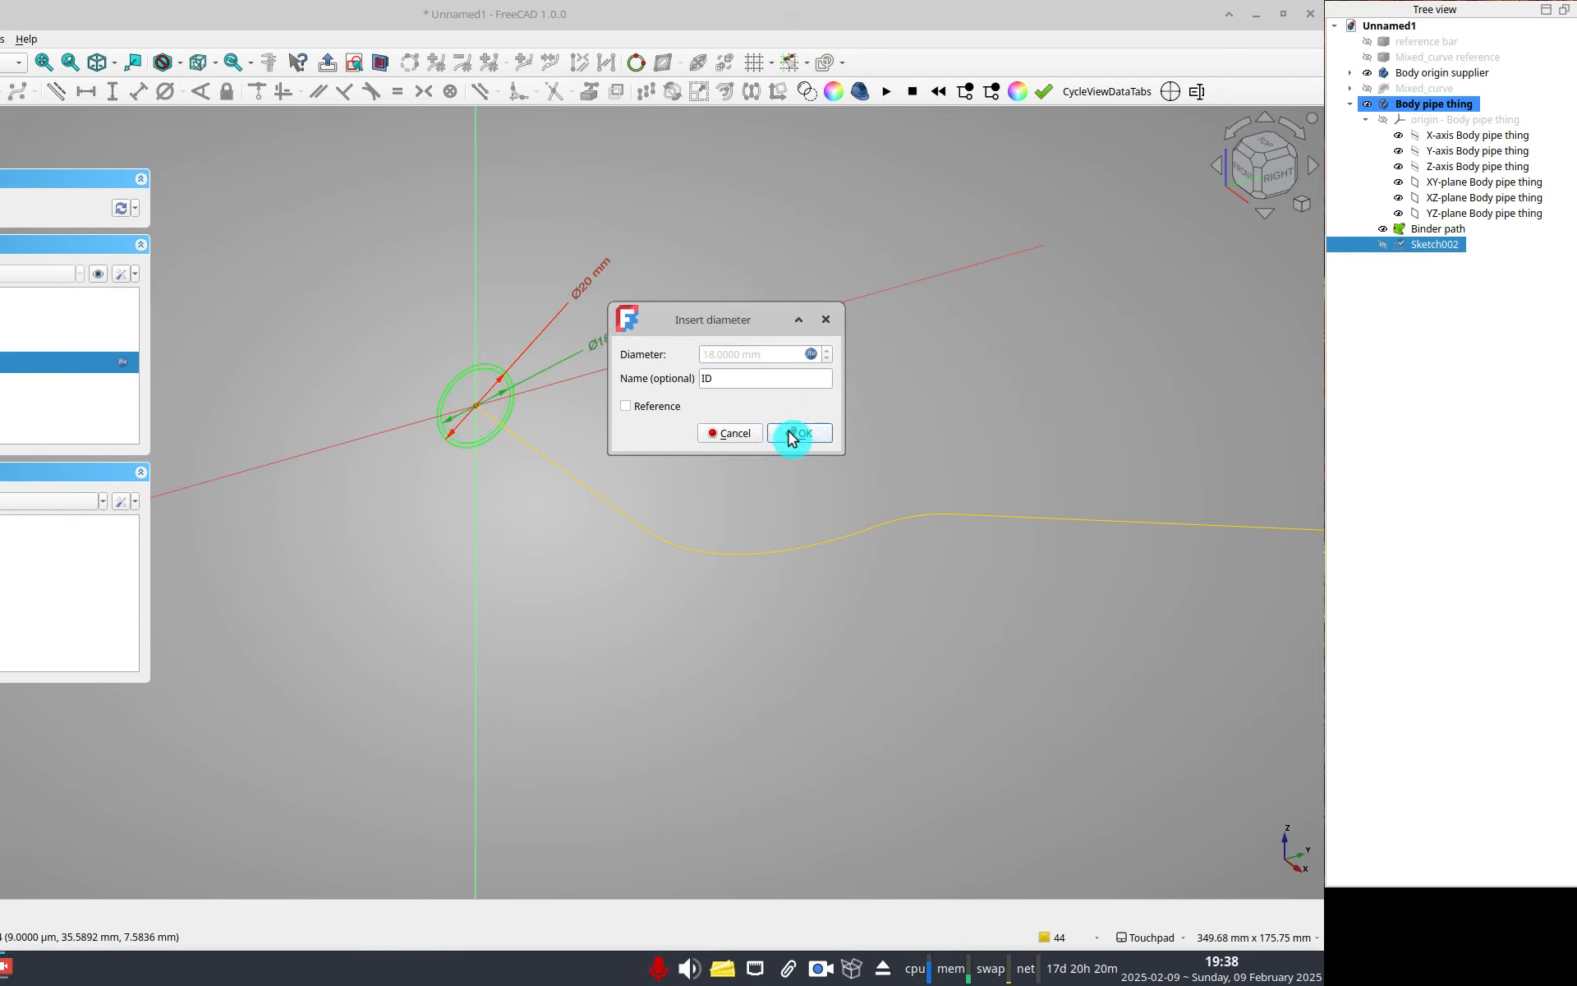
{"action": "left_click", "coordinate": [790, 434]}
Change the ID constraint's expression to Constraints.OD - A_WallThickness*2, keeping the name ID.
{"action": "left_click", "coordinate": [588, 338]}
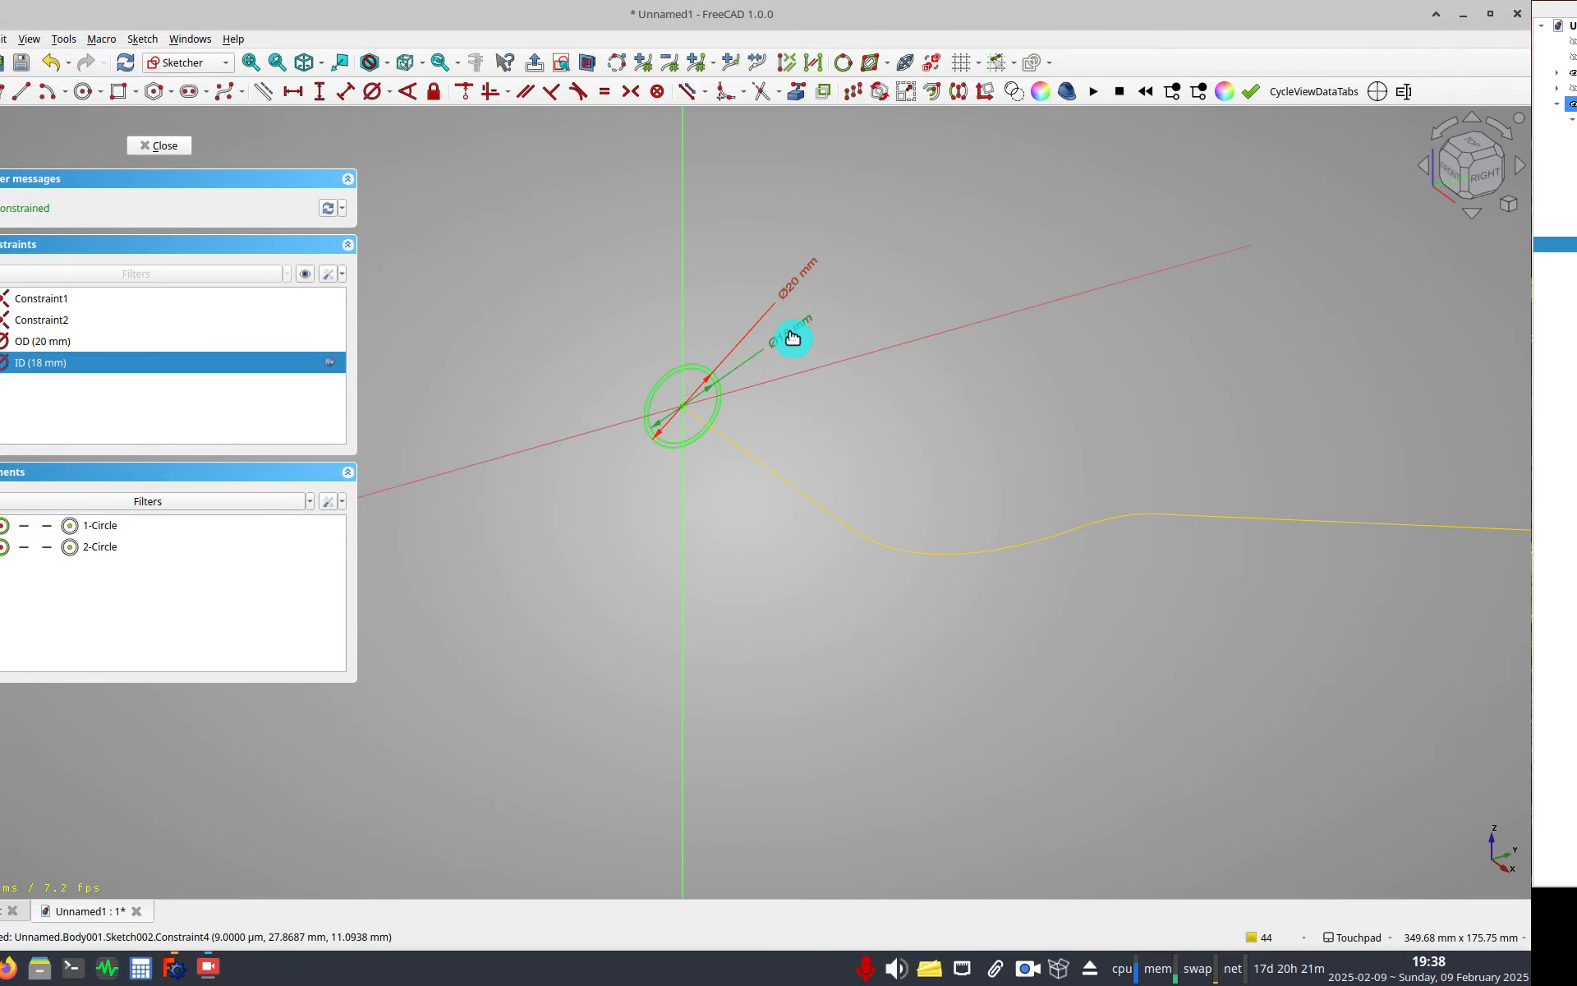
{"action": "double_click", "coordinate": [791, 338]}
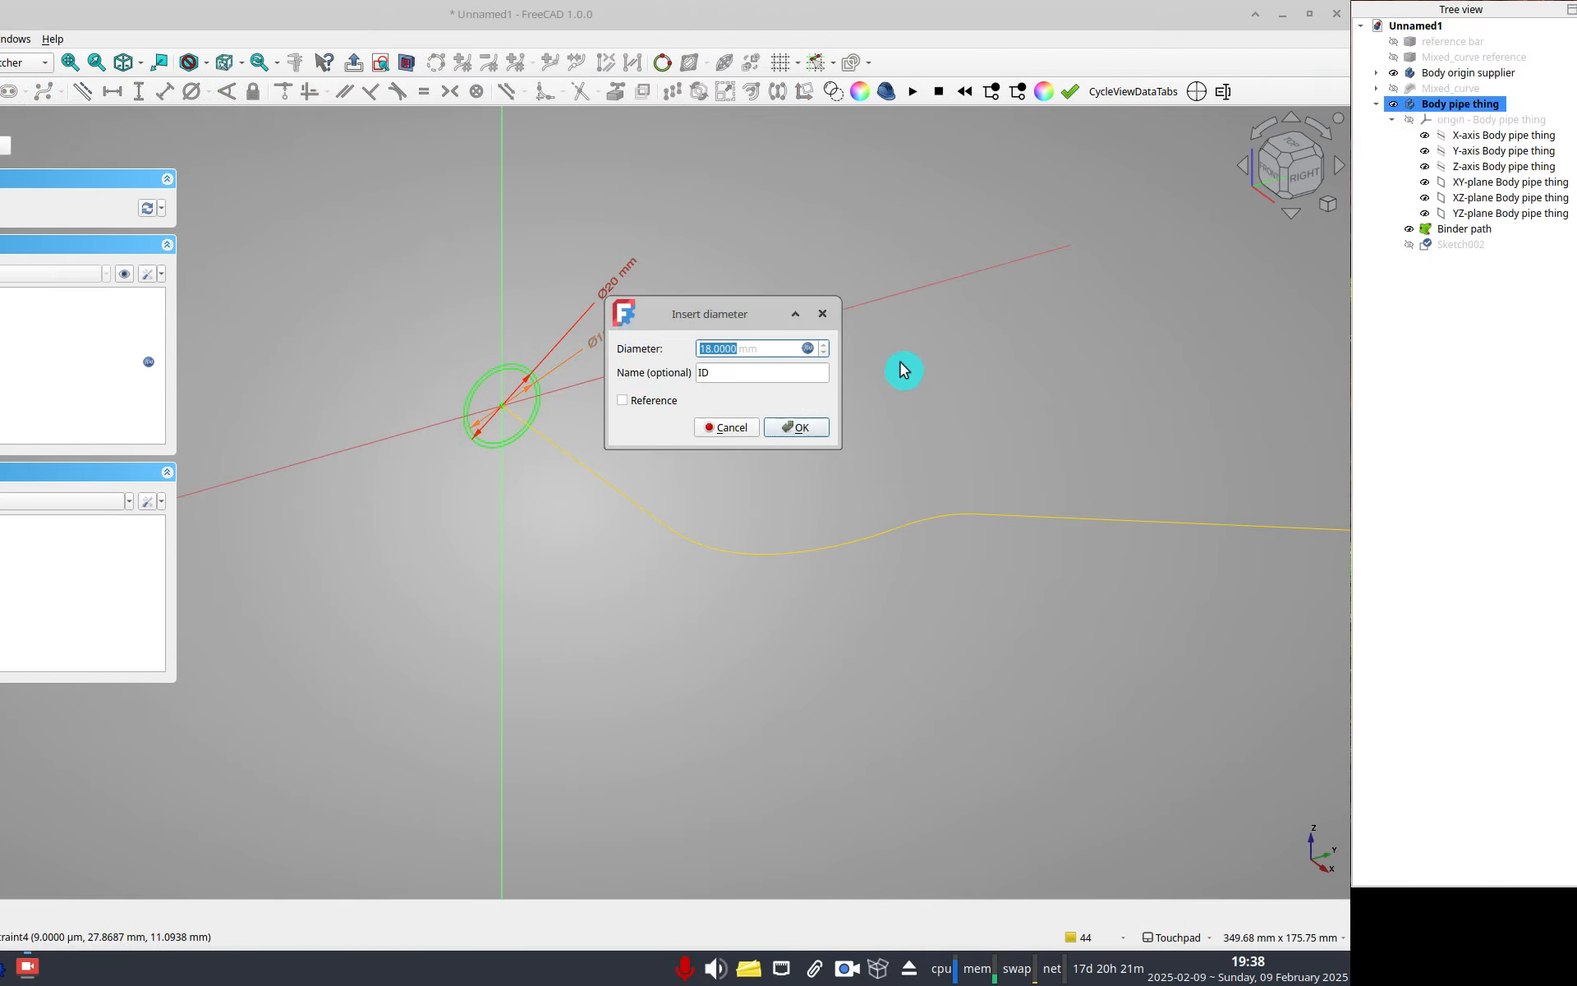
{"action": "left_click", "coordinate": [781, 352]}
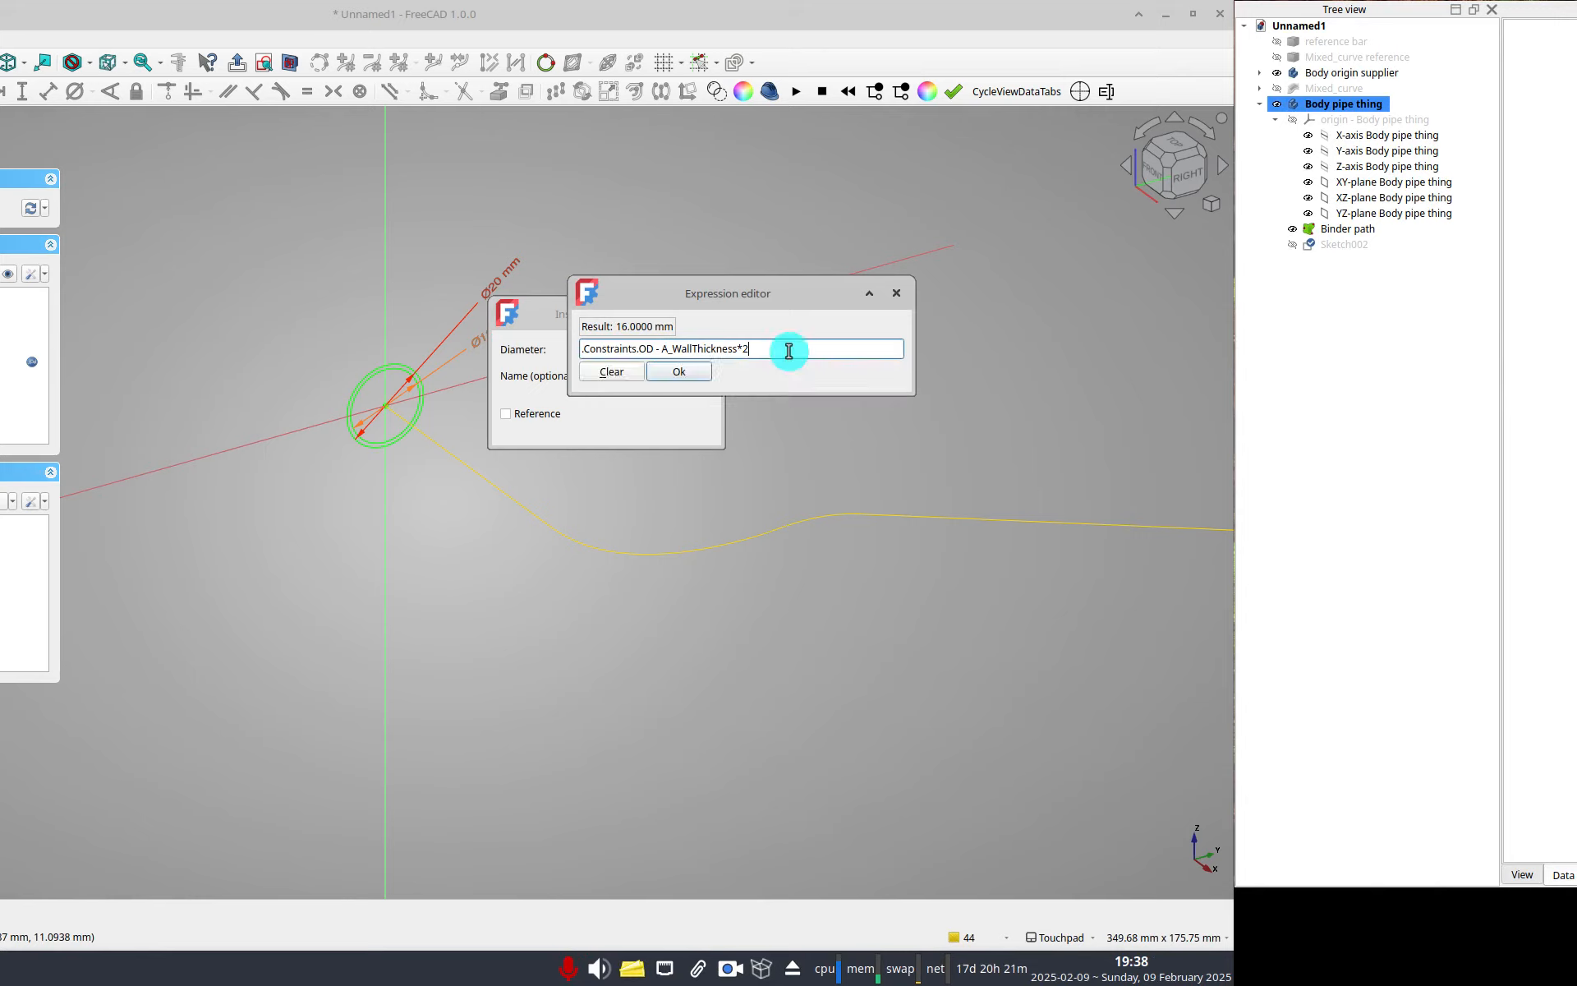
{"action": "key", "text": "Return"}
{"action": "key", "text": "Tab"}
{"action": "type", "text": "ID"}
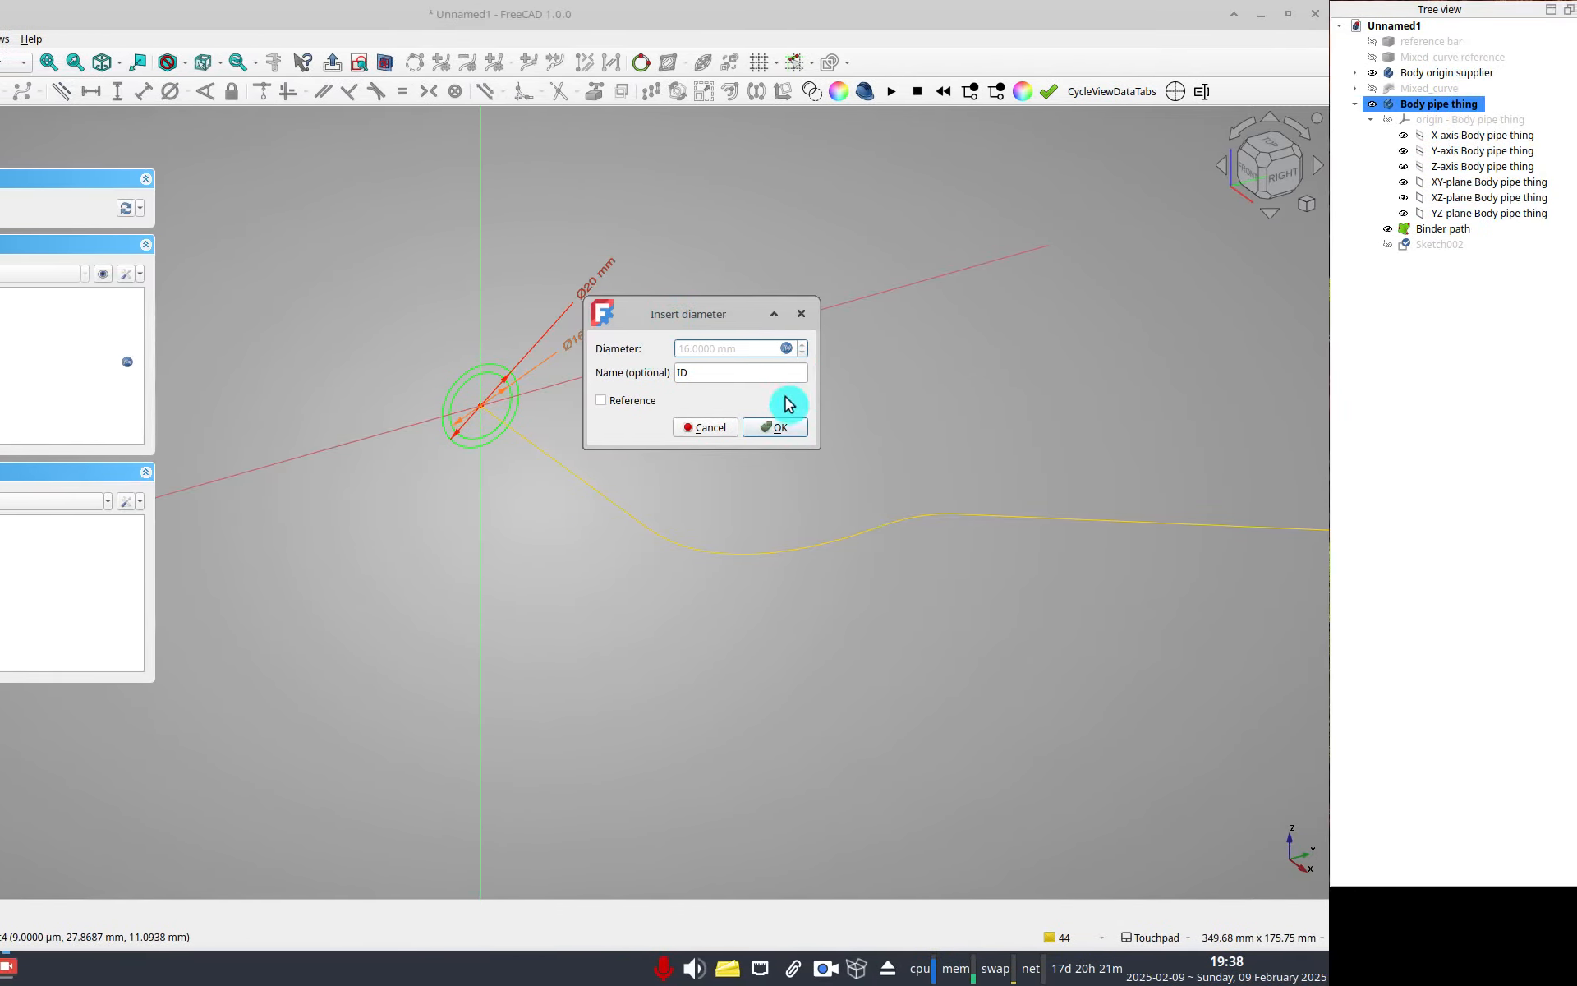
{"action": "left_click", "coordinate": [791, 351]}
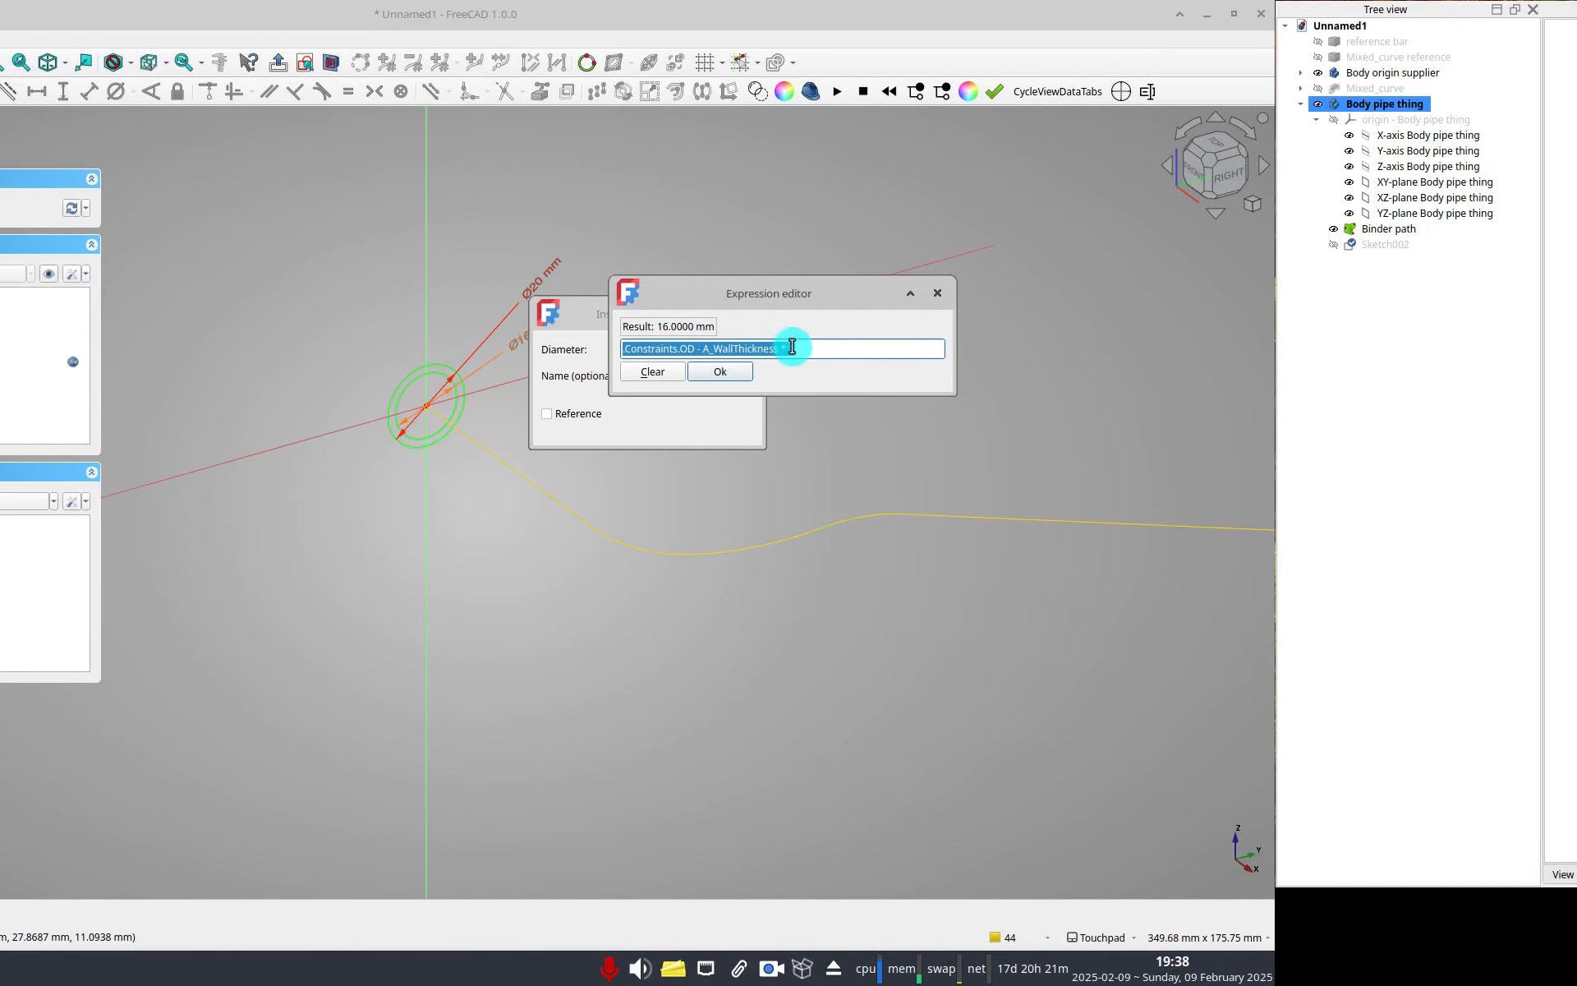
{"action": "left_click", "coordinate": [743, 370]}
{"action": "left_click", "coordinate": [730, 423]}
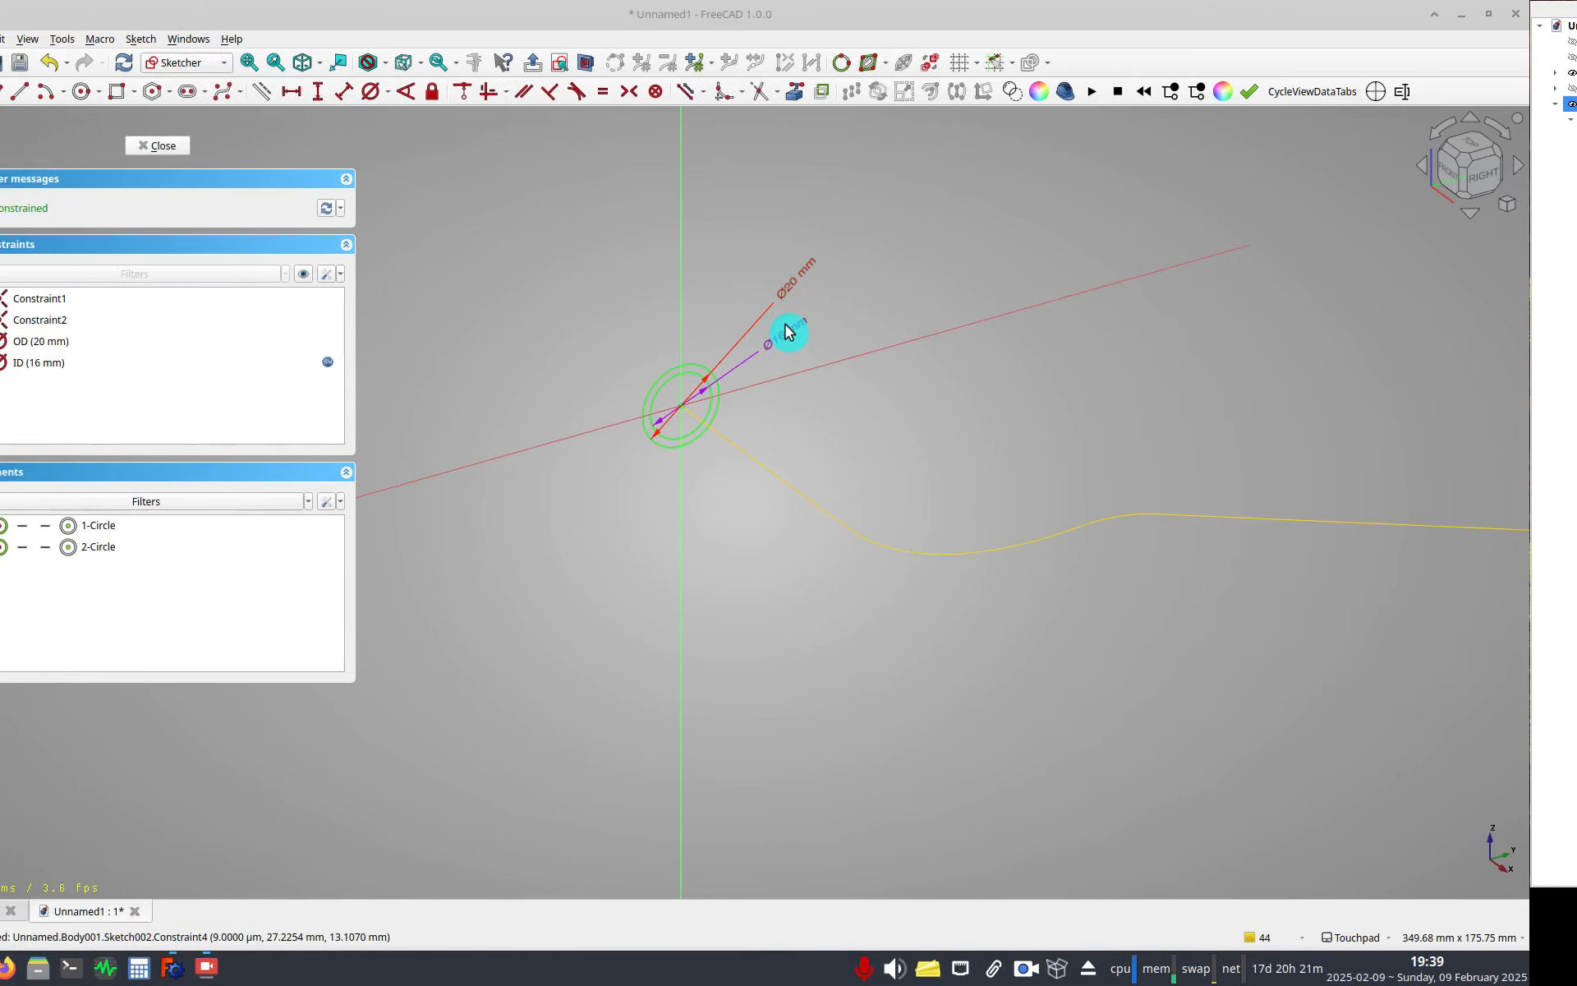
Try different values for the sketch's Wall Thickness property, settling on 2.5 mm, and close the sketch.
{"action": "left_click_drag", "start_coordinate": [799, 279], "coordinate": [773, 292]}
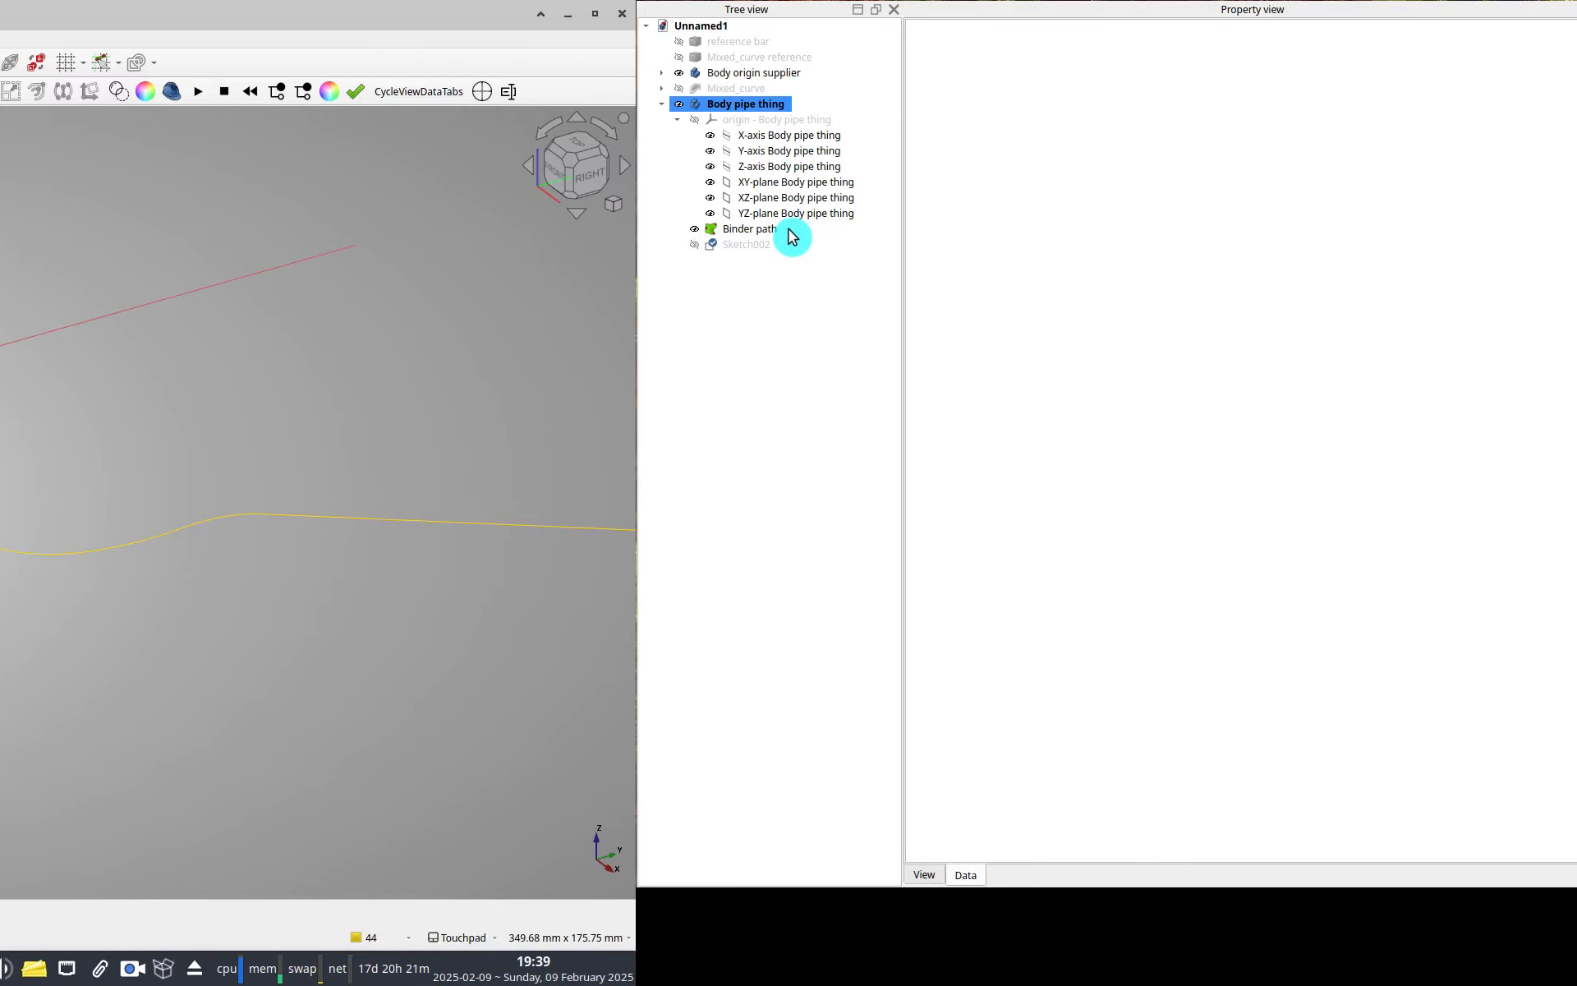
{"action": "left_click", "coordinate": [790, 244]}
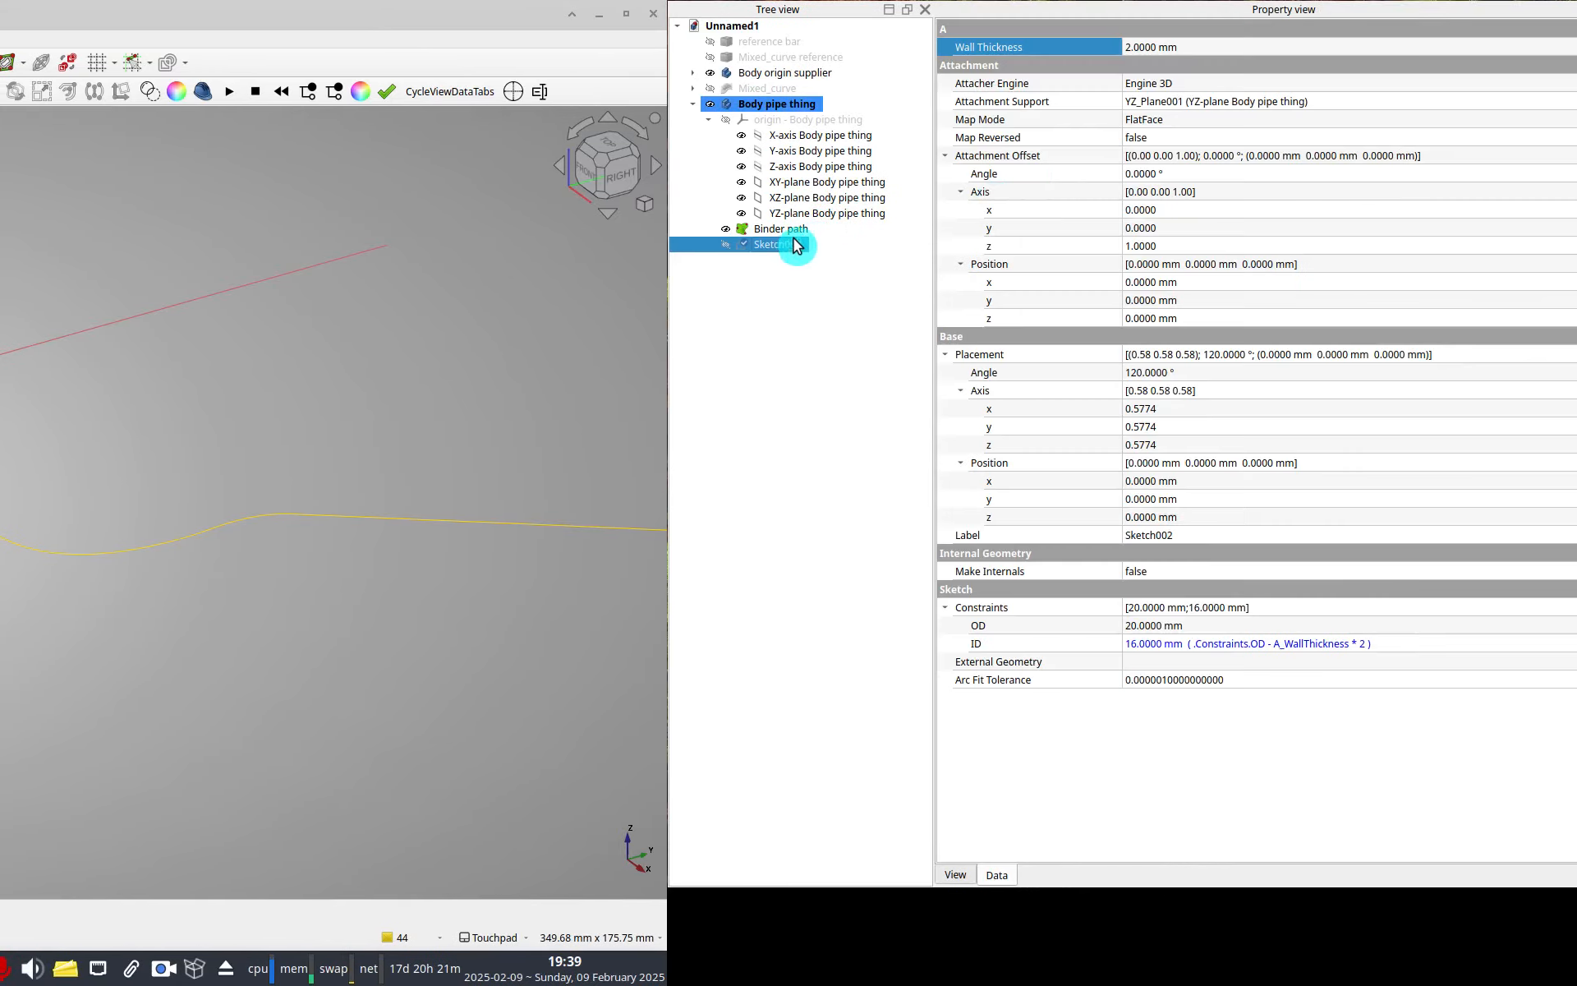
{"action": "left_click", "coordinate": [790, 49]}
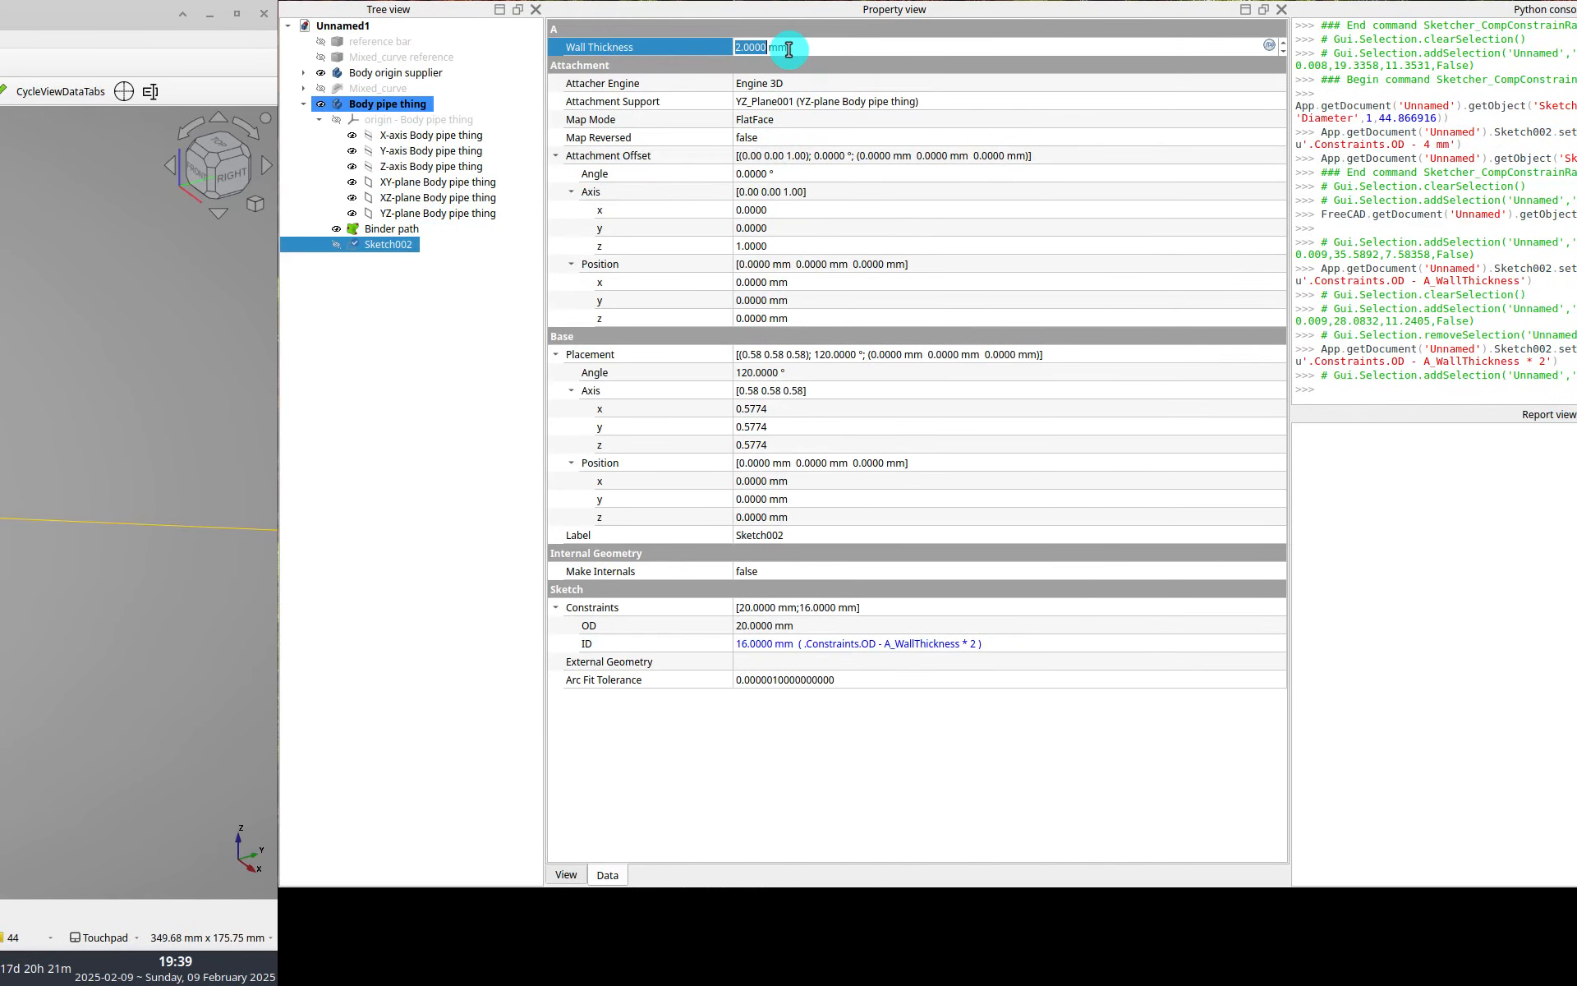
{"action": "key", "text": "Return"}
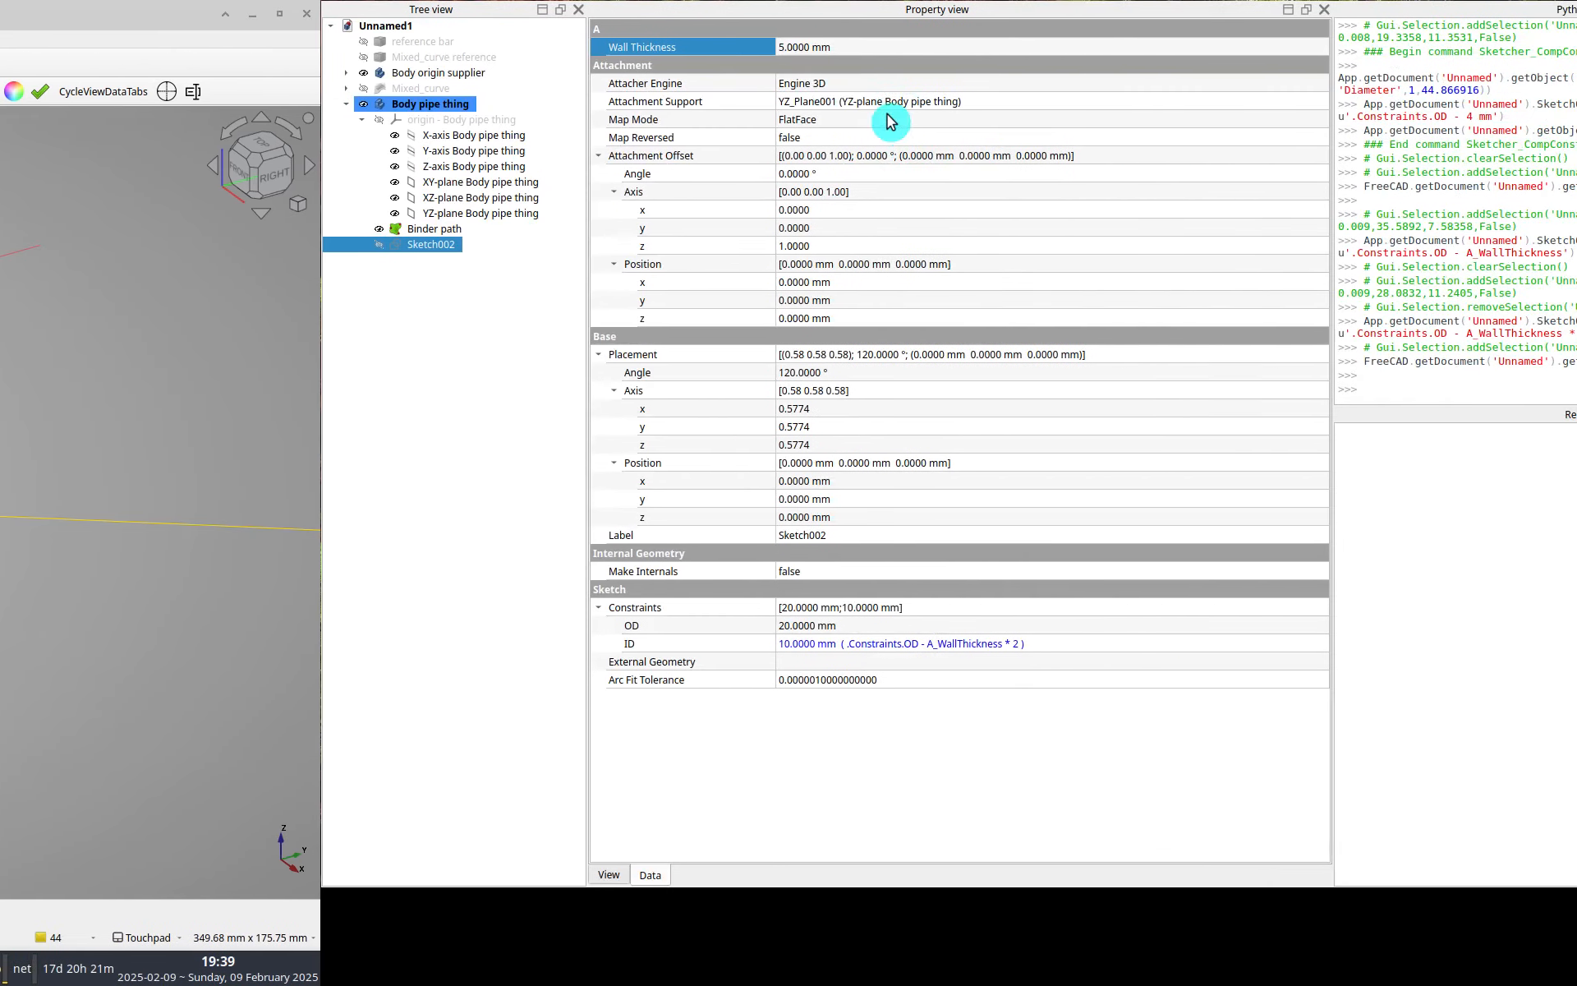
{"action": "left_click", "coordinate": [789, 48]}
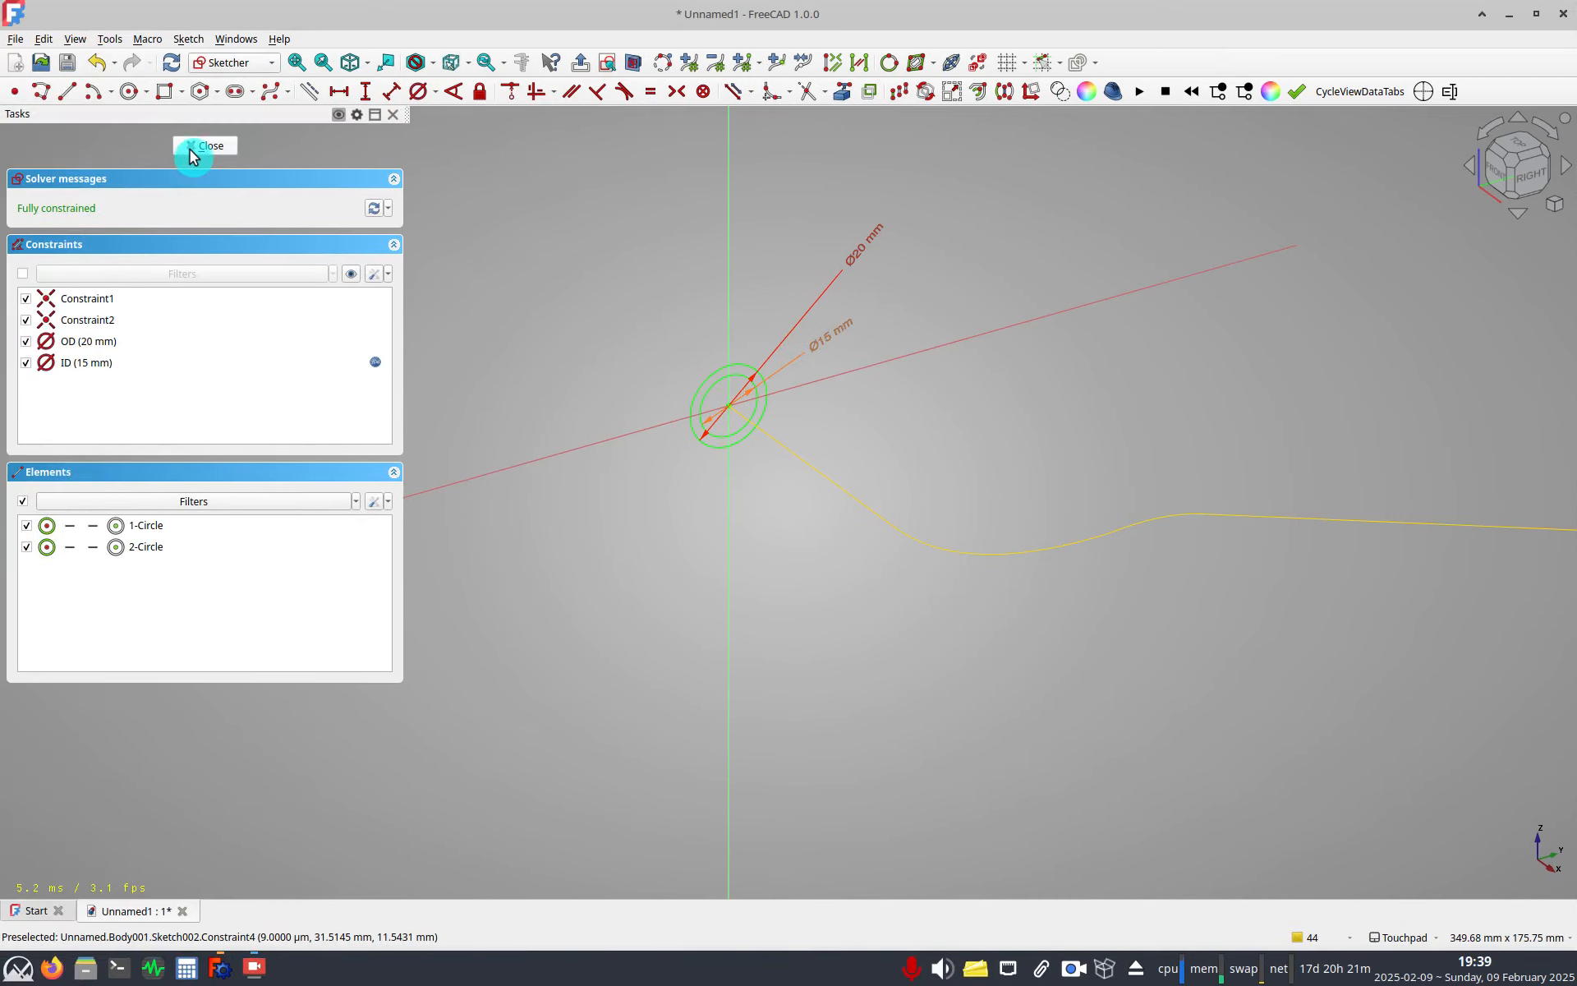
{"action": "left_click", "coordinate": [190, 146]}
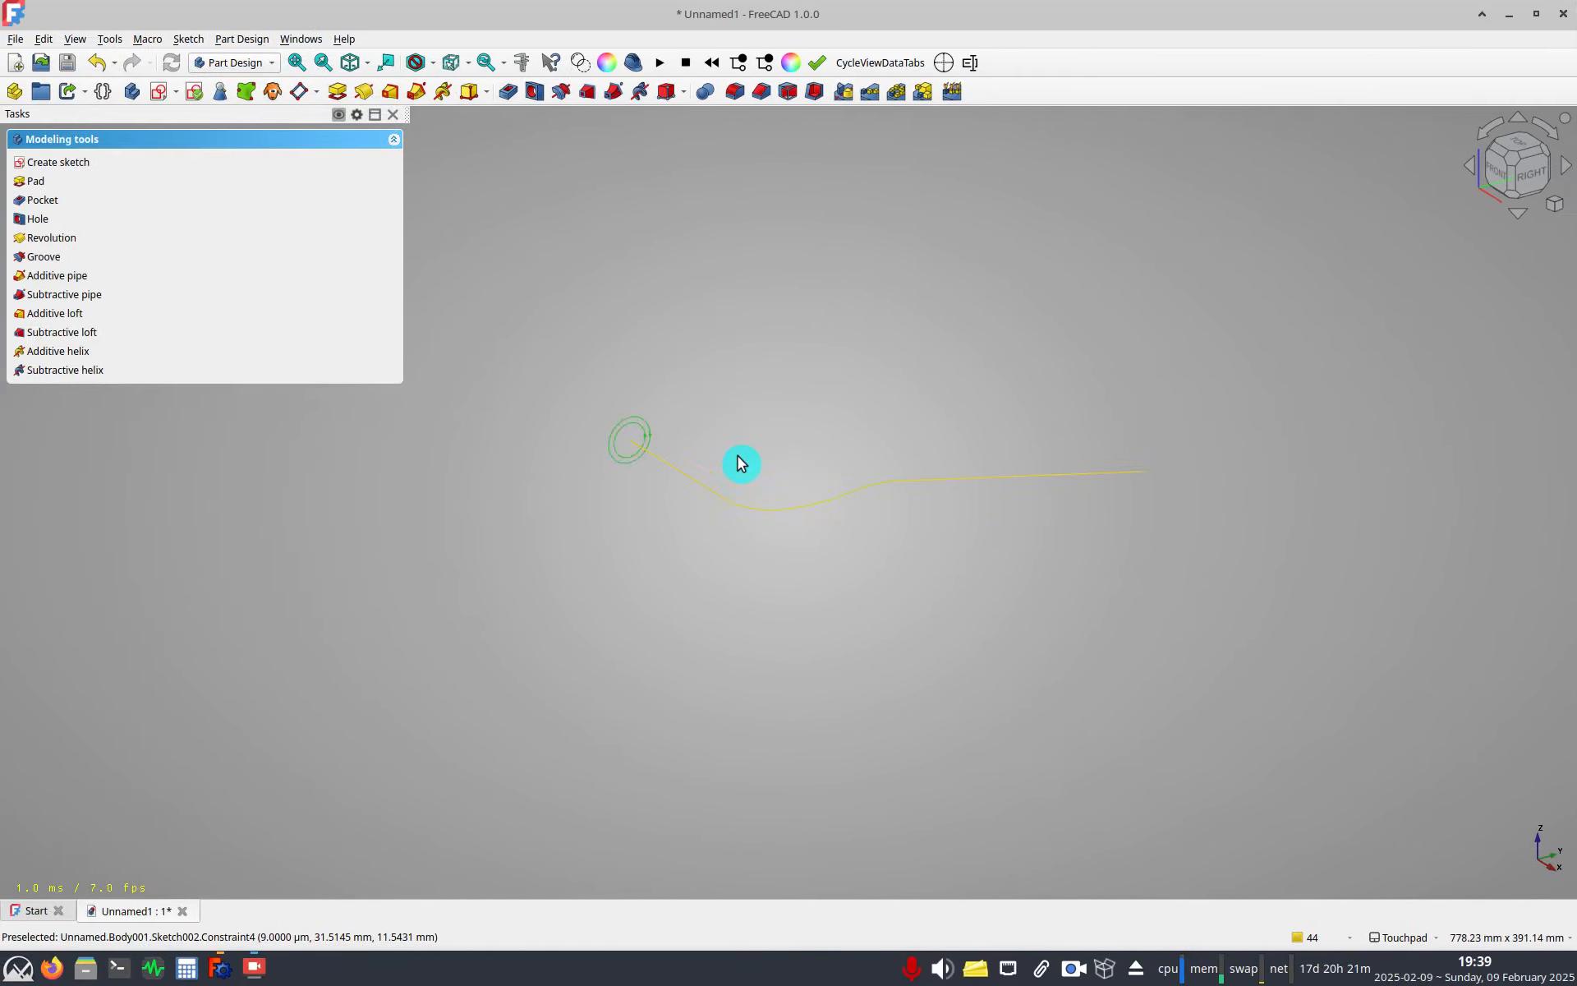
Sweep the sk profile sketch along Binder path as an Additive pipe.
{"action": "scroll", "coordinate": [727, 451], "scroll_direction": "up", "scroll_amount": 3}
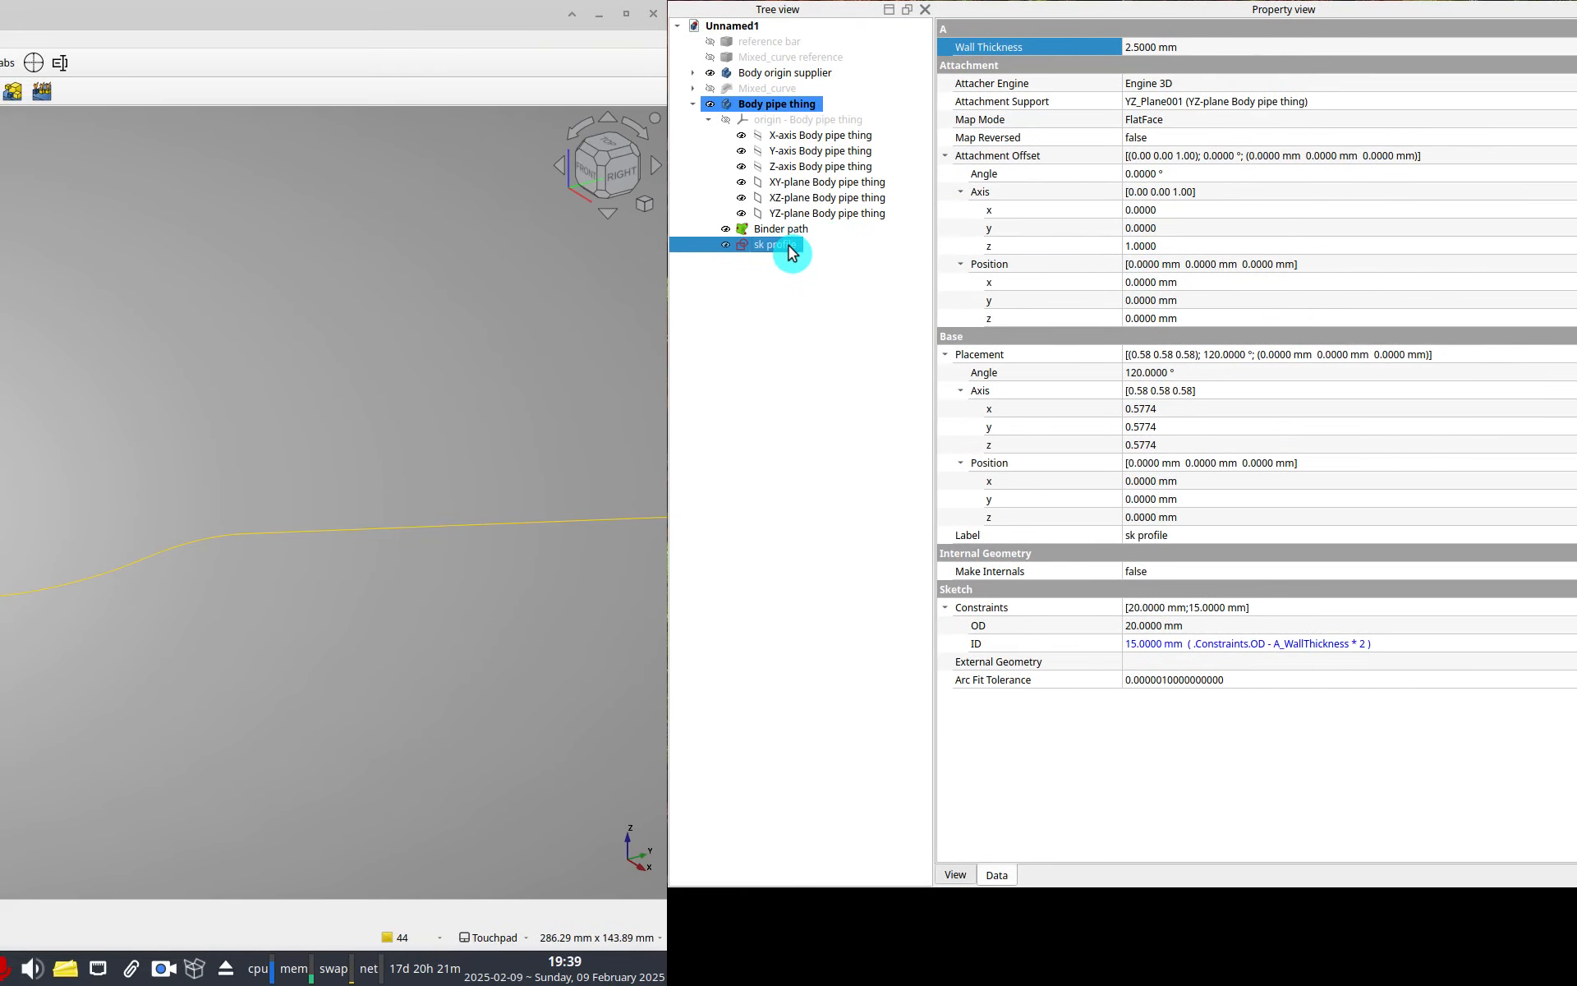
{"action": "left_click", "coordinate": [788, 231], "text": "ctrl"}
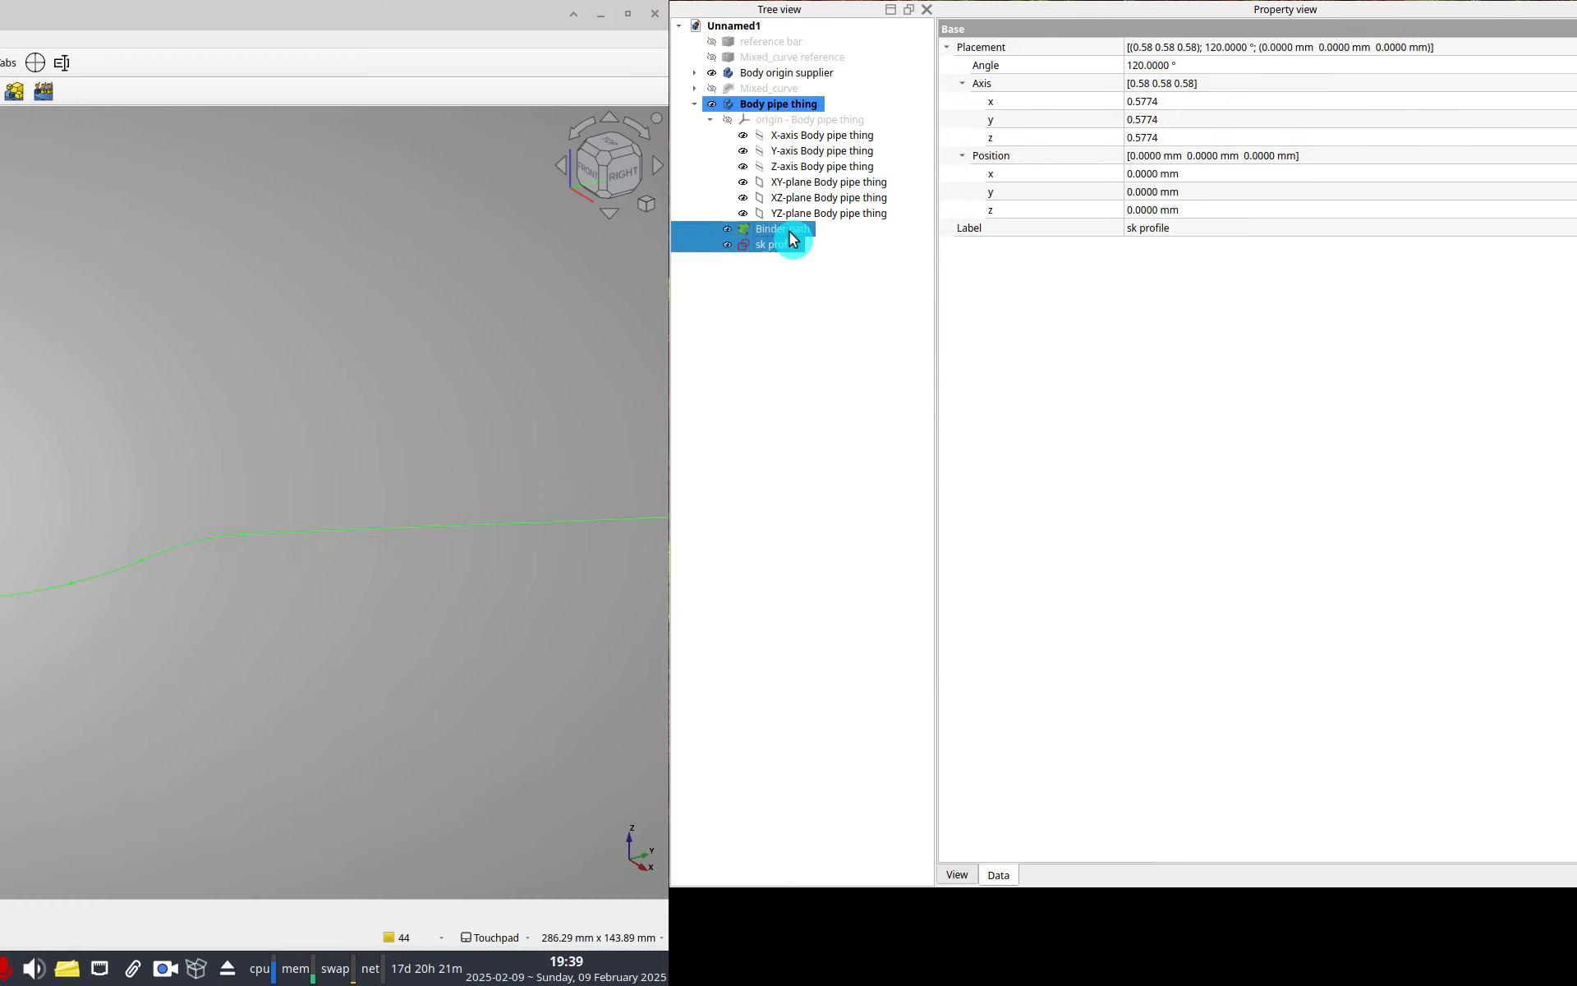
{"action": "scroll", "coordinate": [268, 367], "scroll_direction": "down", "scroll_amount": 1}
{"action": "middle_click_drag", "start_coordinate": [268, 366], "coordinate": [84, 383]}
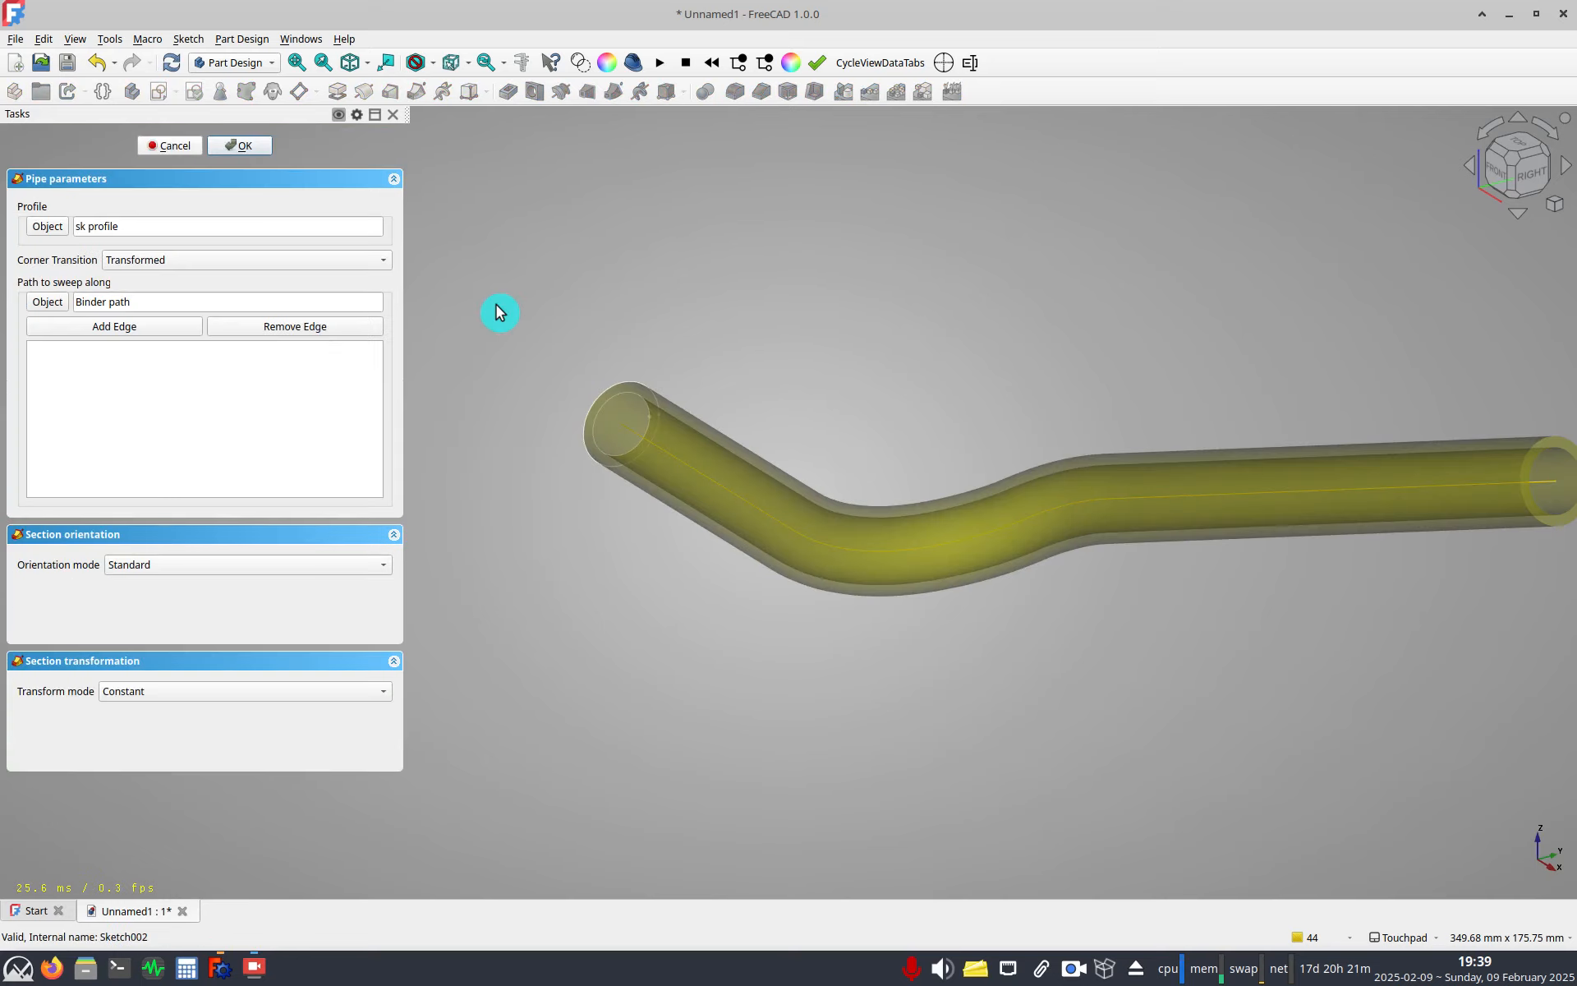
{"action": "left_click", "coordinate": [230, 147]}
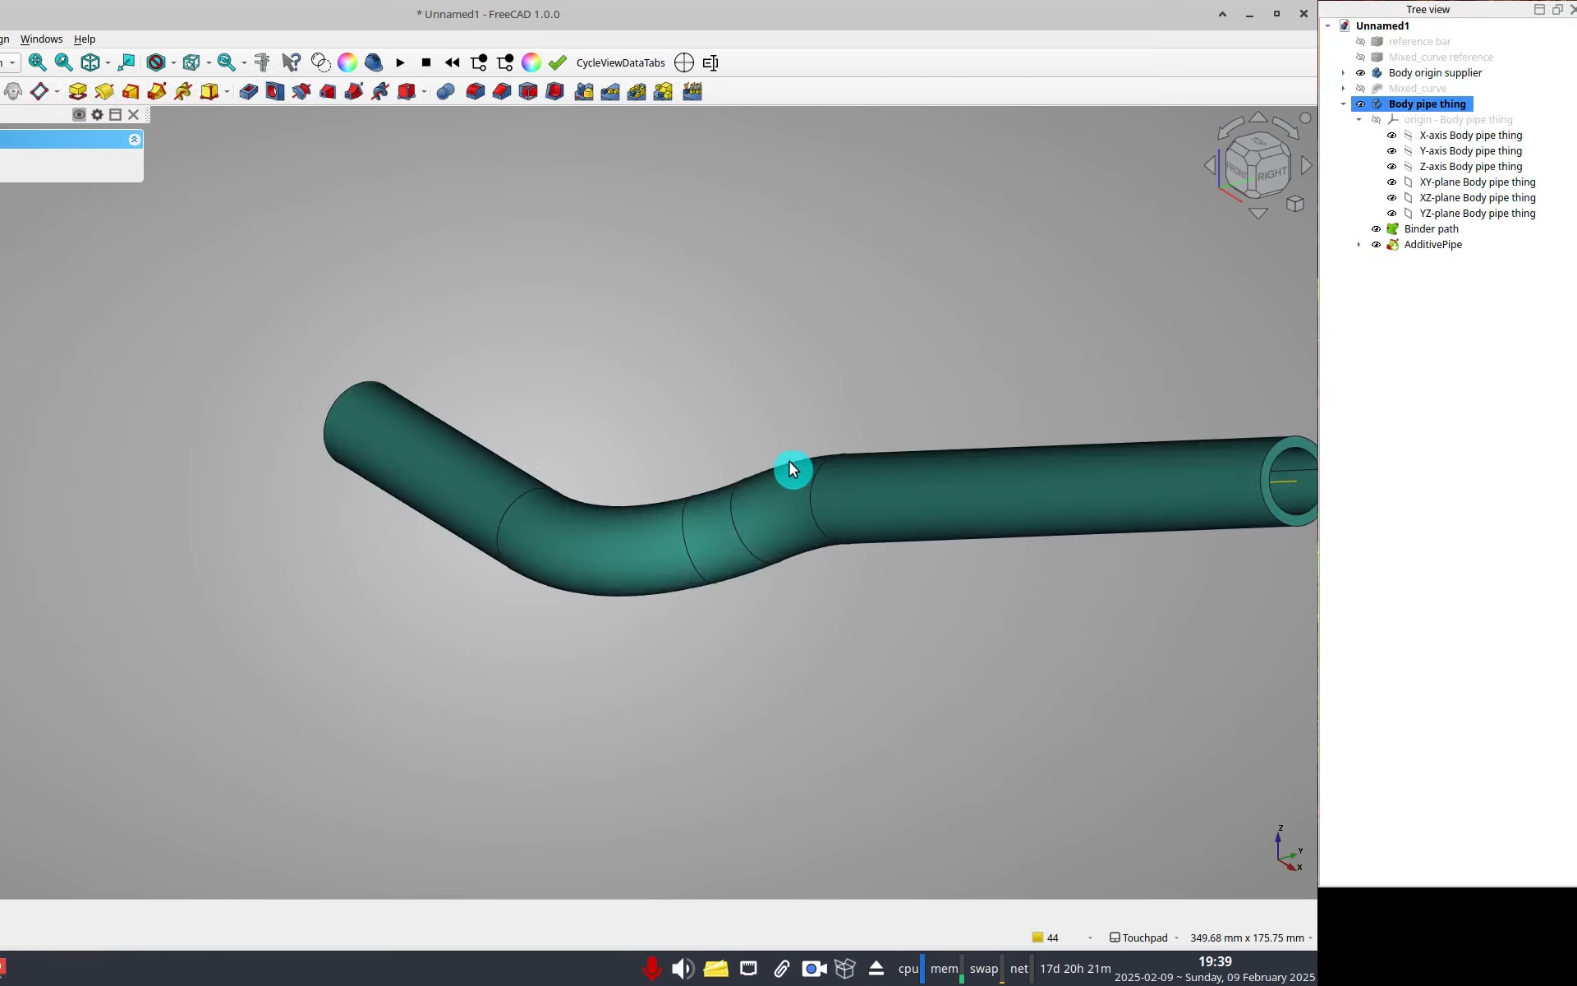
Open the Mixed curve's sk top view sketch for editing.
{"action": "left_click_drag", "start_coordinate": [791, 463], "coordinate": [558, 564], "text": "shift"}
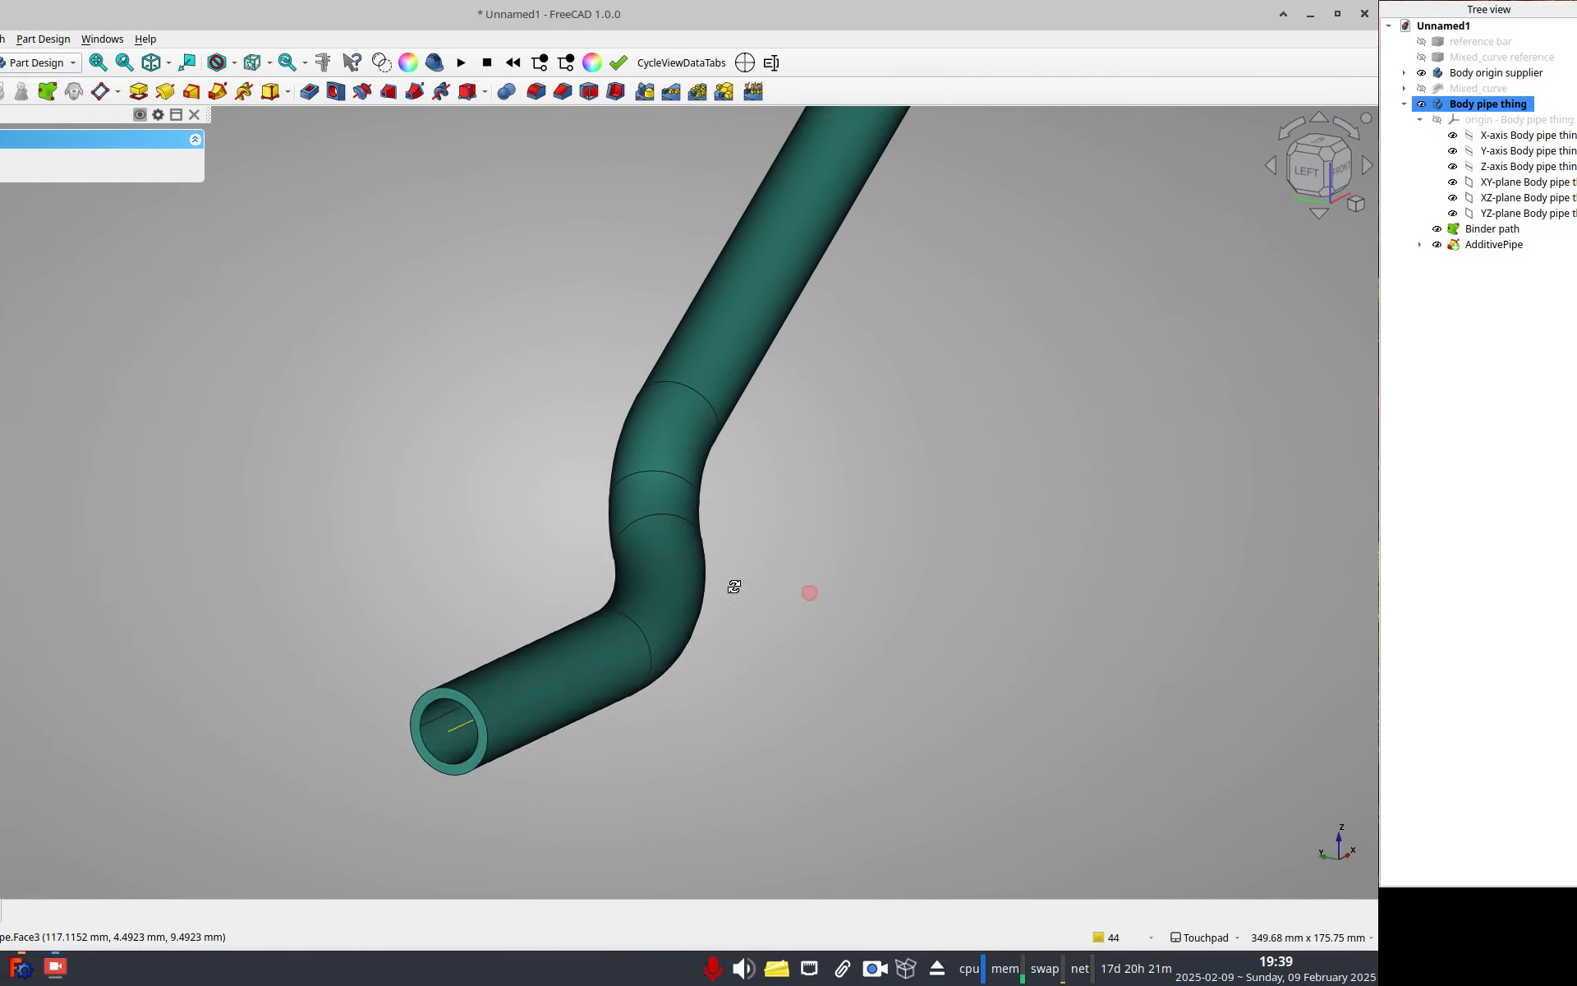
{"action": "scroll", "coordinate": [635, 588], "scroll_direction": "down", "scroll_amount": 2}
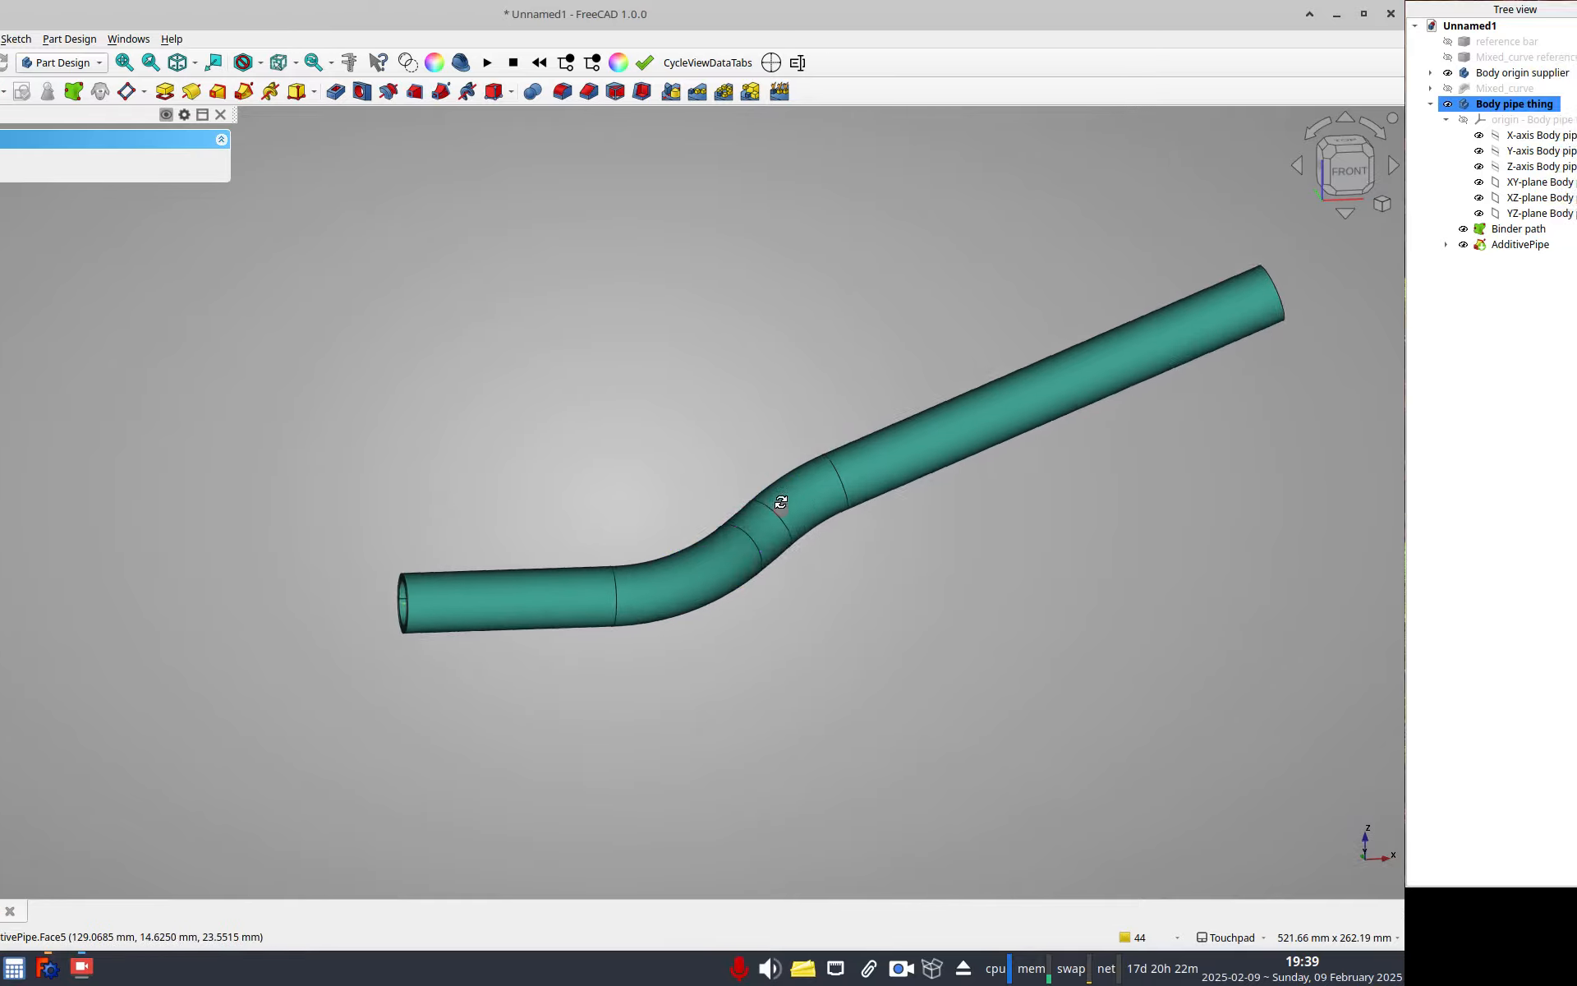
{"action": "scroll", "coordinate": [809, 534], "scroll_direction": "up", "scroll_amount": 3}
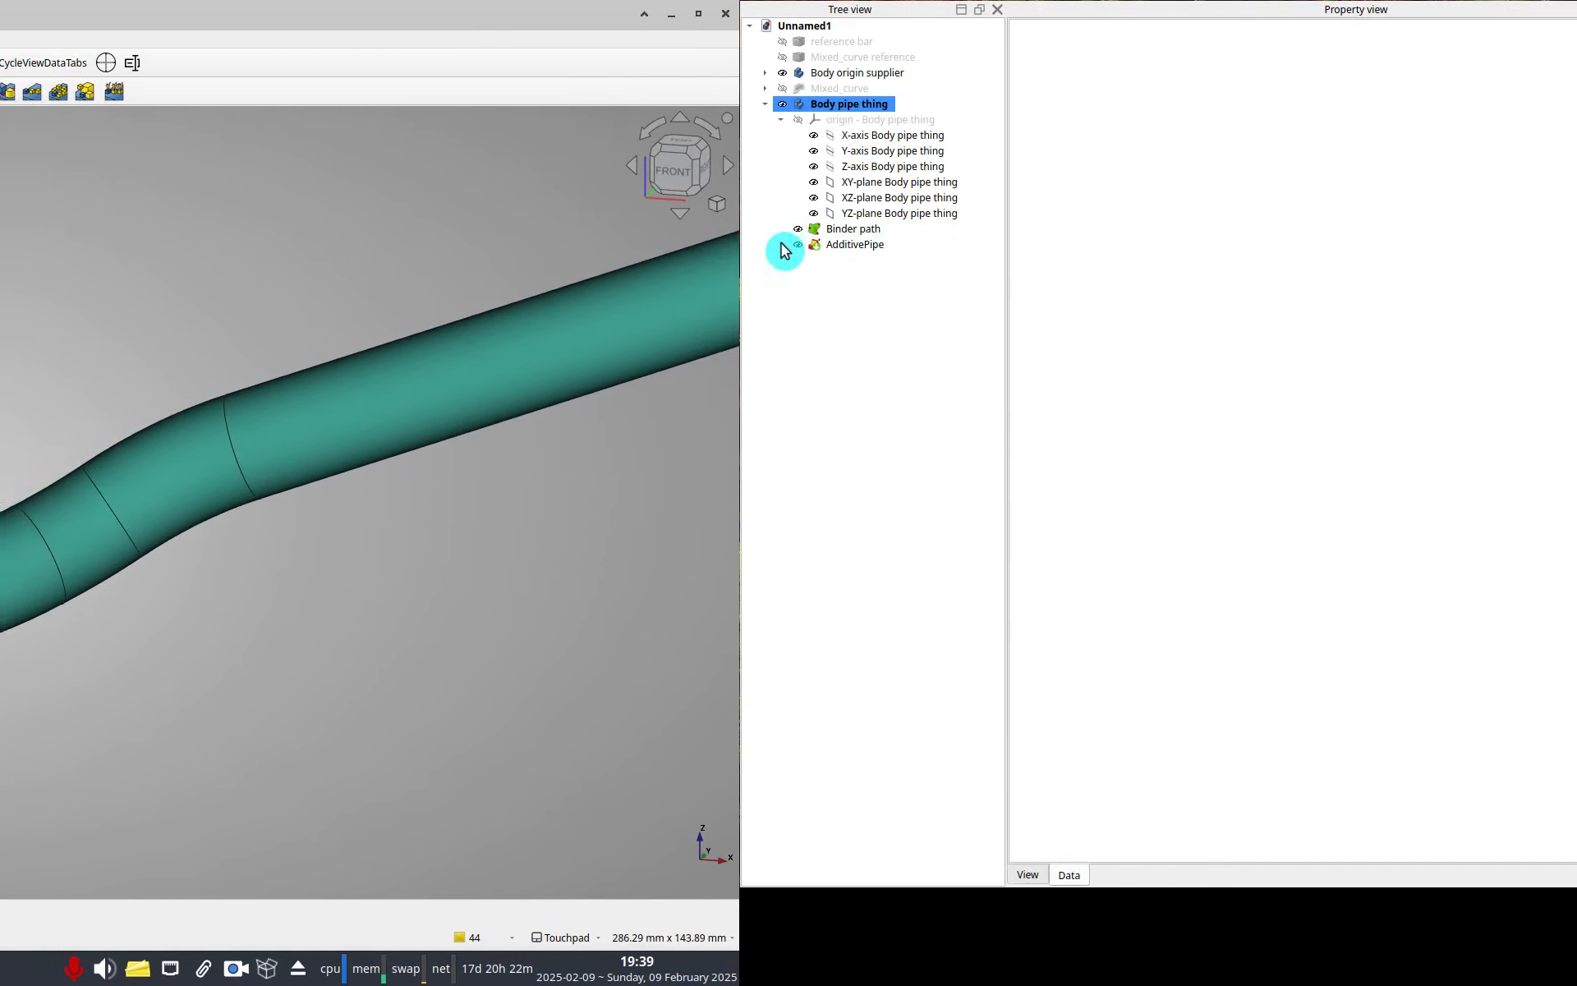
{"action": "left_click", "coordinate": [781, 245]}
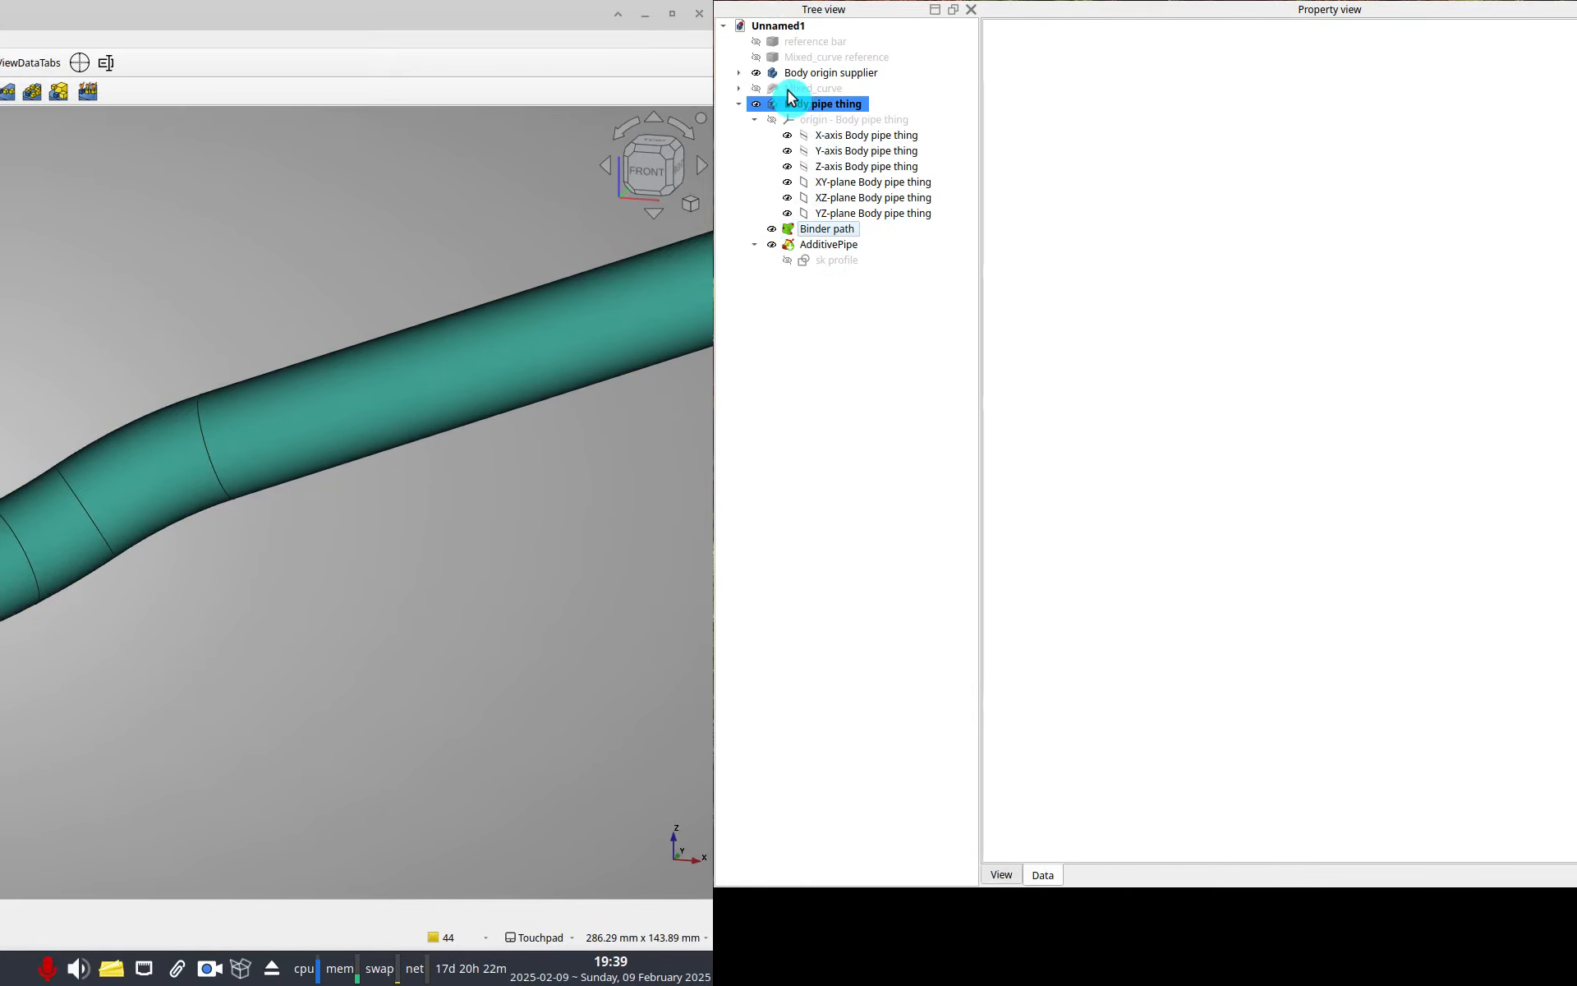
{"action": "left_click", "coordinate": [750, 88]}
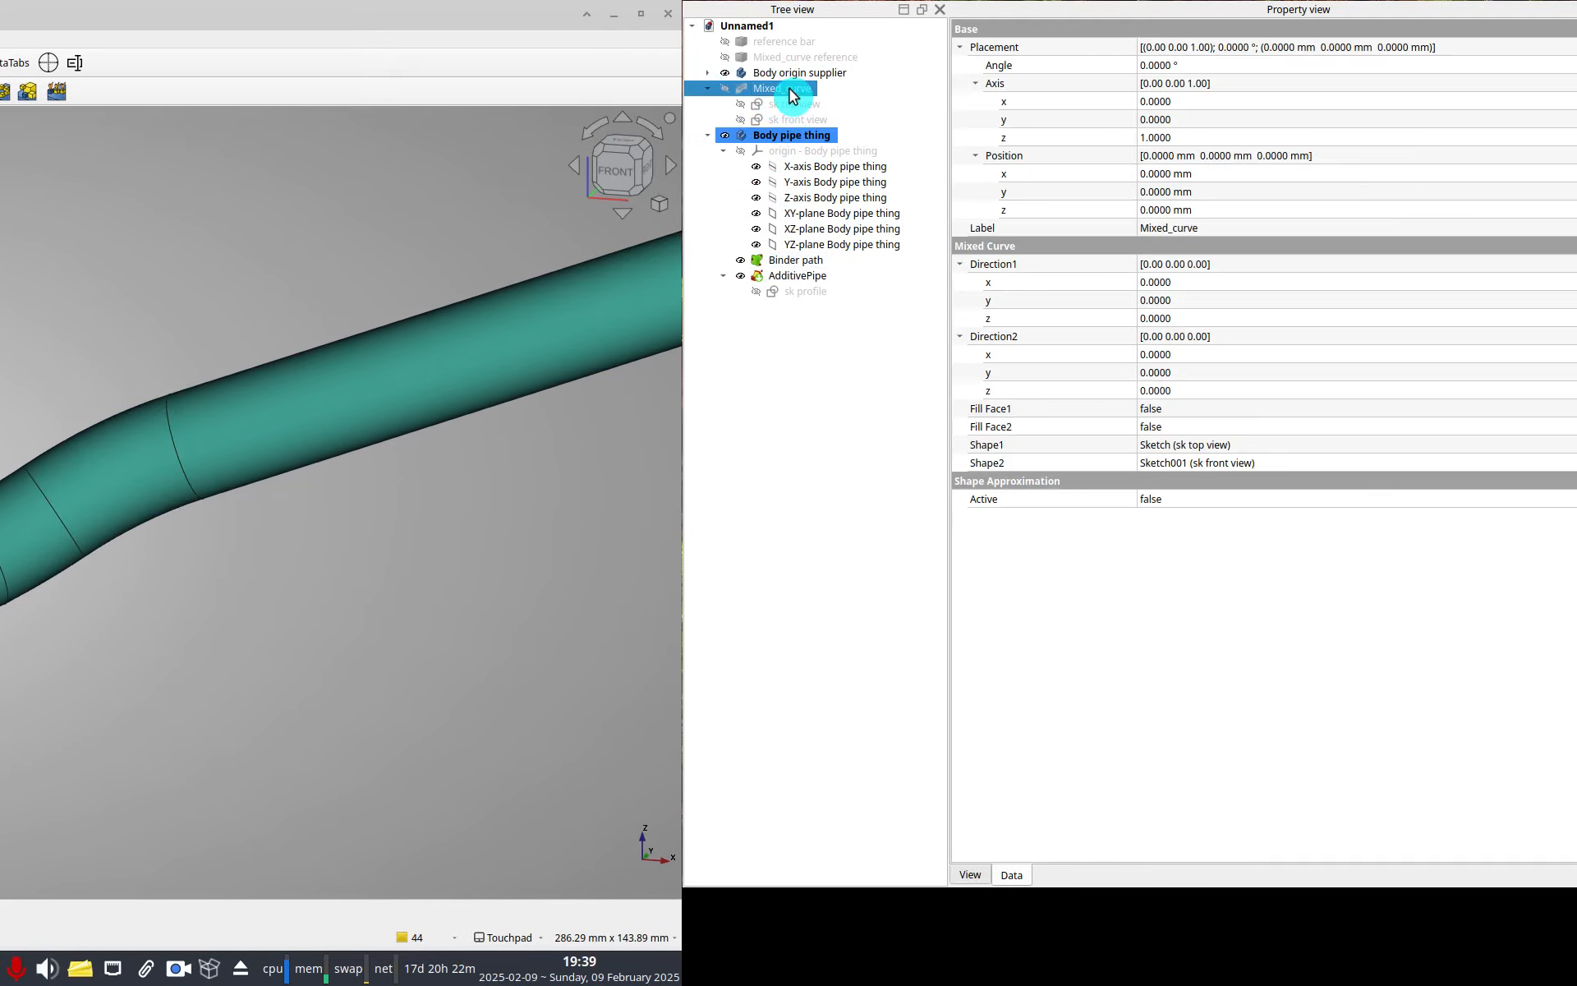
{"action": "left_click", "coordinate": [792, 104]}
{"action": "double_click", "coordinate": [791, 103]}
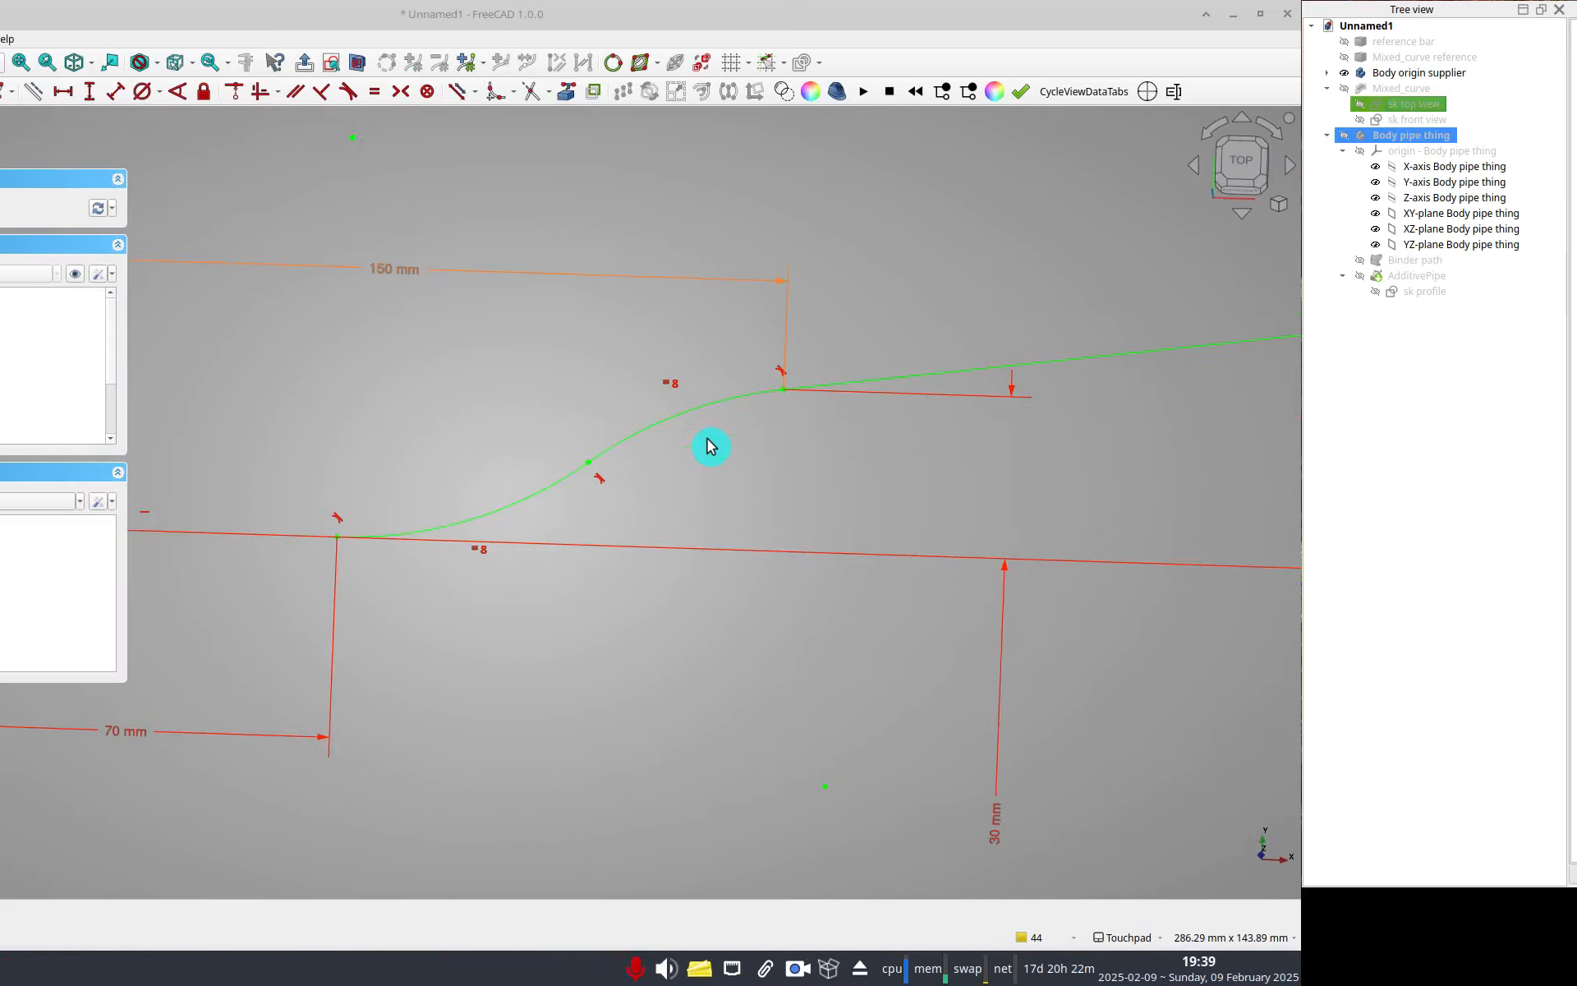
Replace the top view sketch's two transition arcs with a cubic B-spline through four control points joining the two line ends.
{"action": "left_click", "coordinate": [790, 466]}
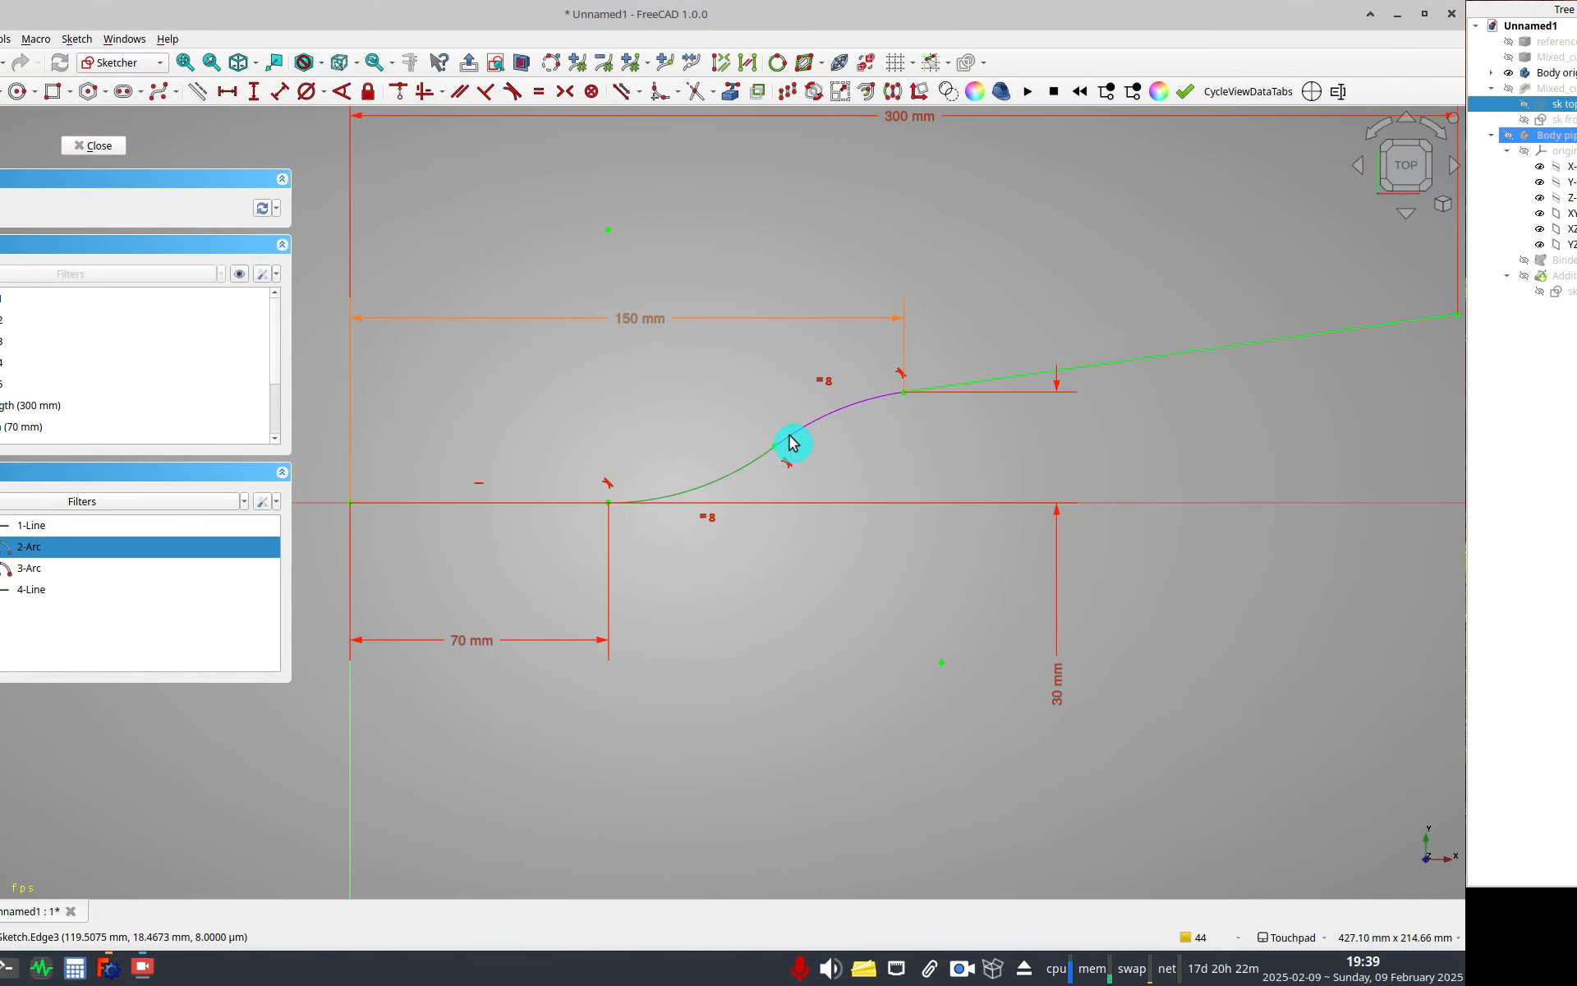
{"action": "left_click", "coordinate": [159, 91]}
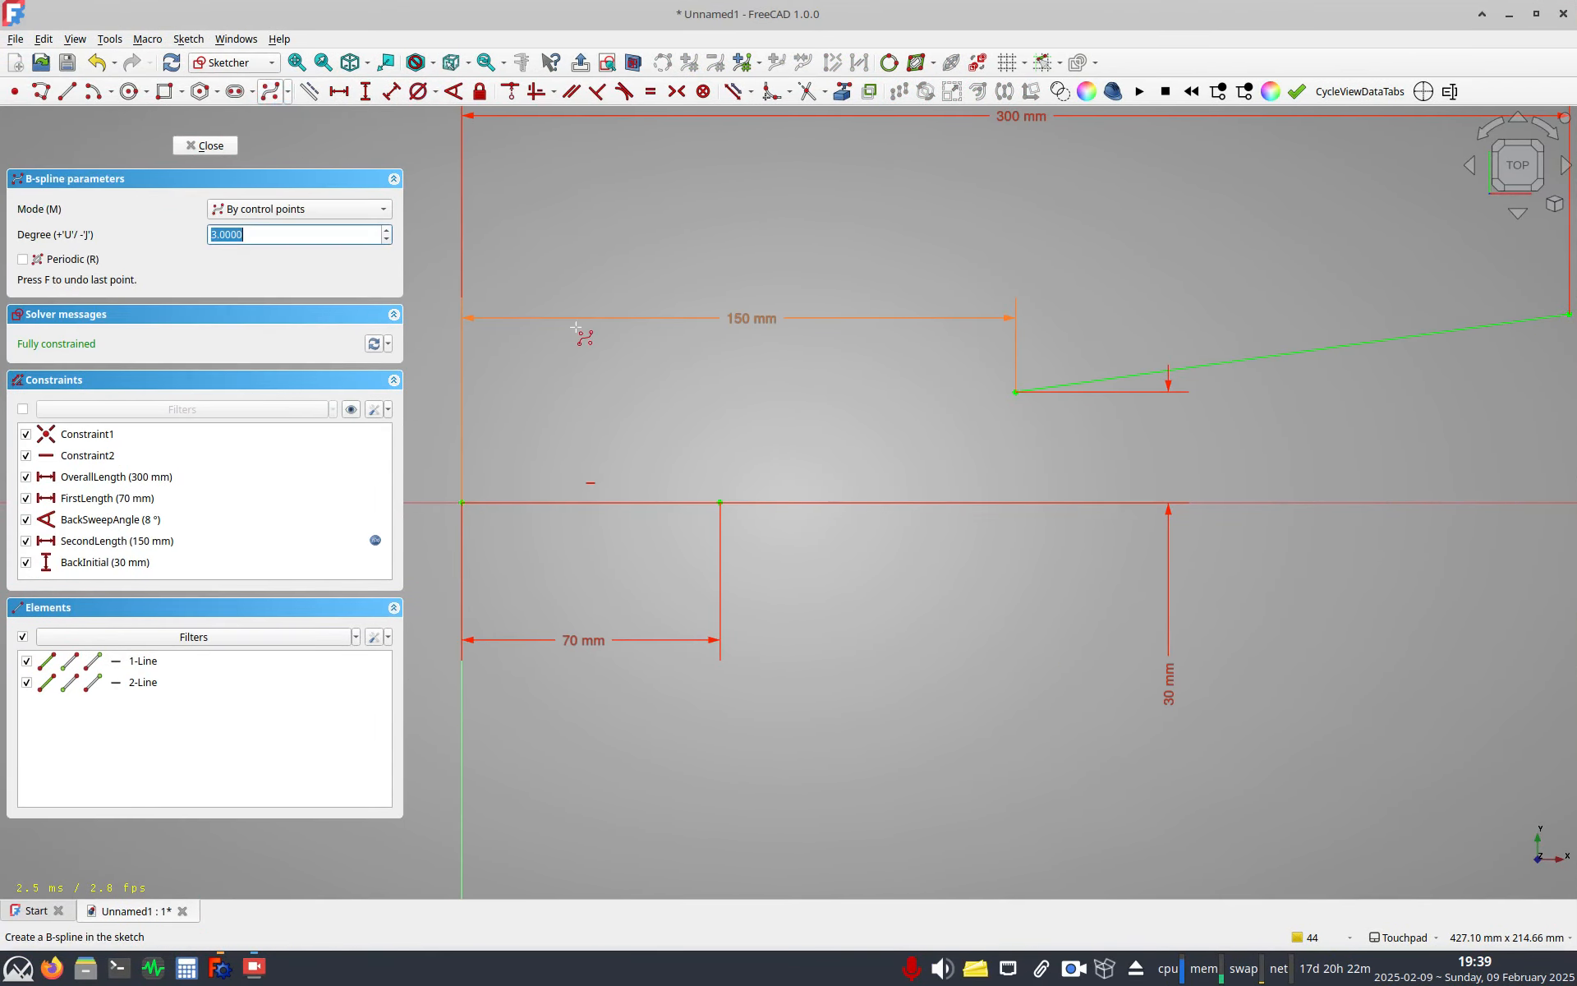
{"action": "left_click", "coordinate": [720, 501]}
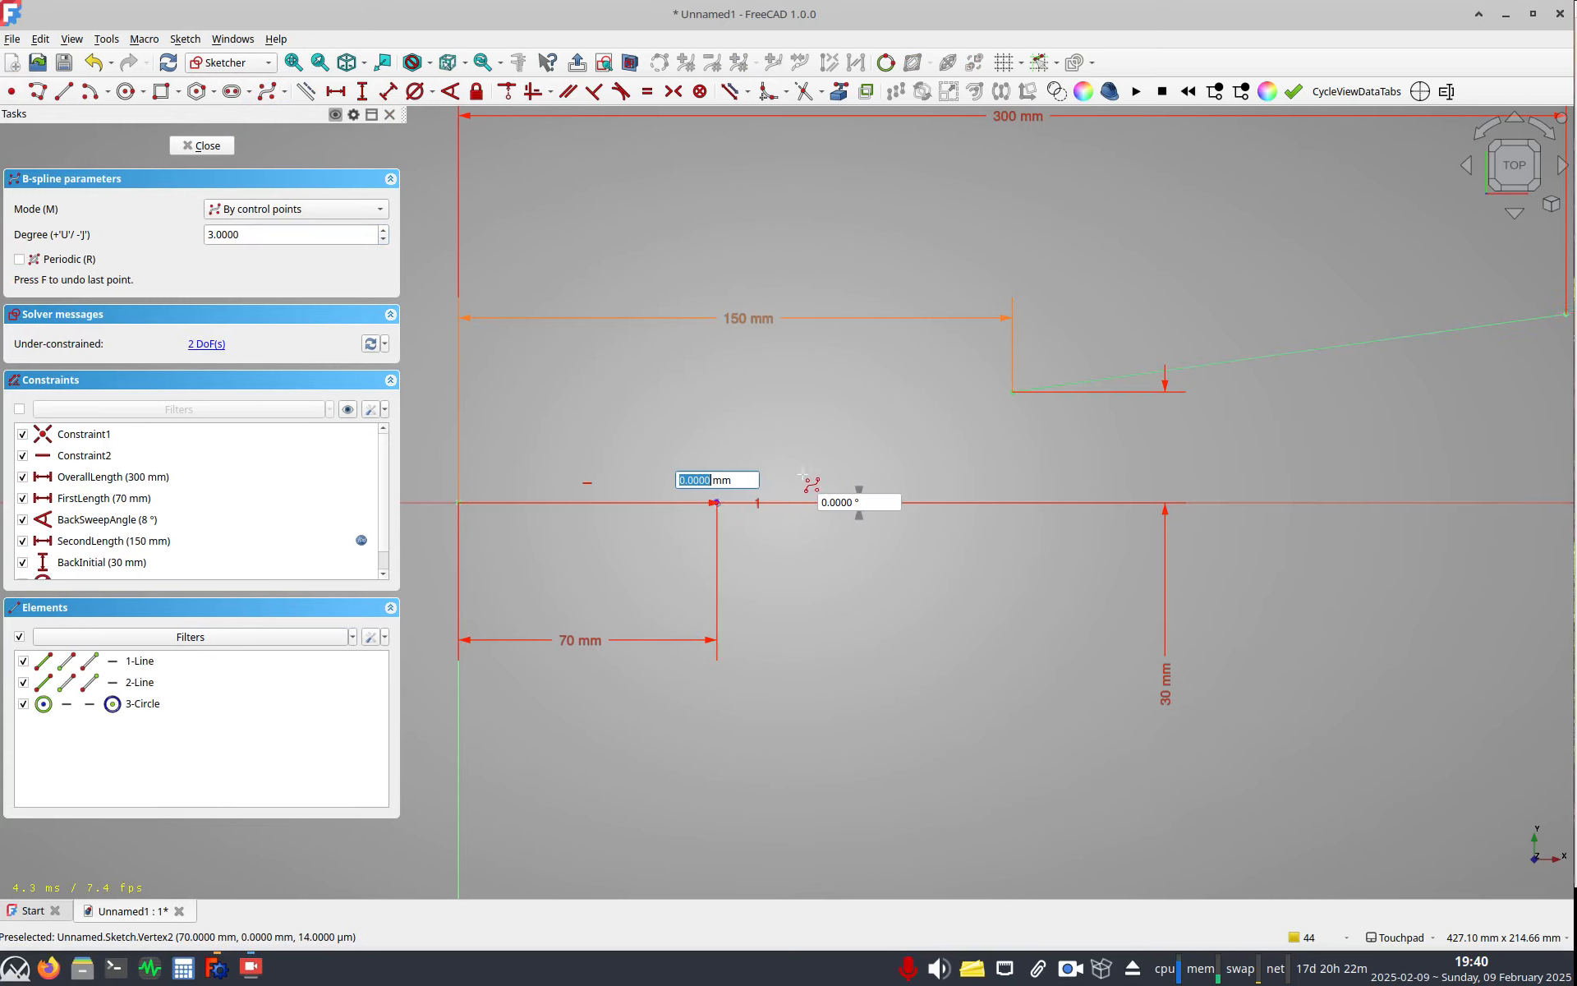
{"action": "left_click", "coordinate": [820, 480]}
{"action": "left_click", "coordinate": [873, 426]}
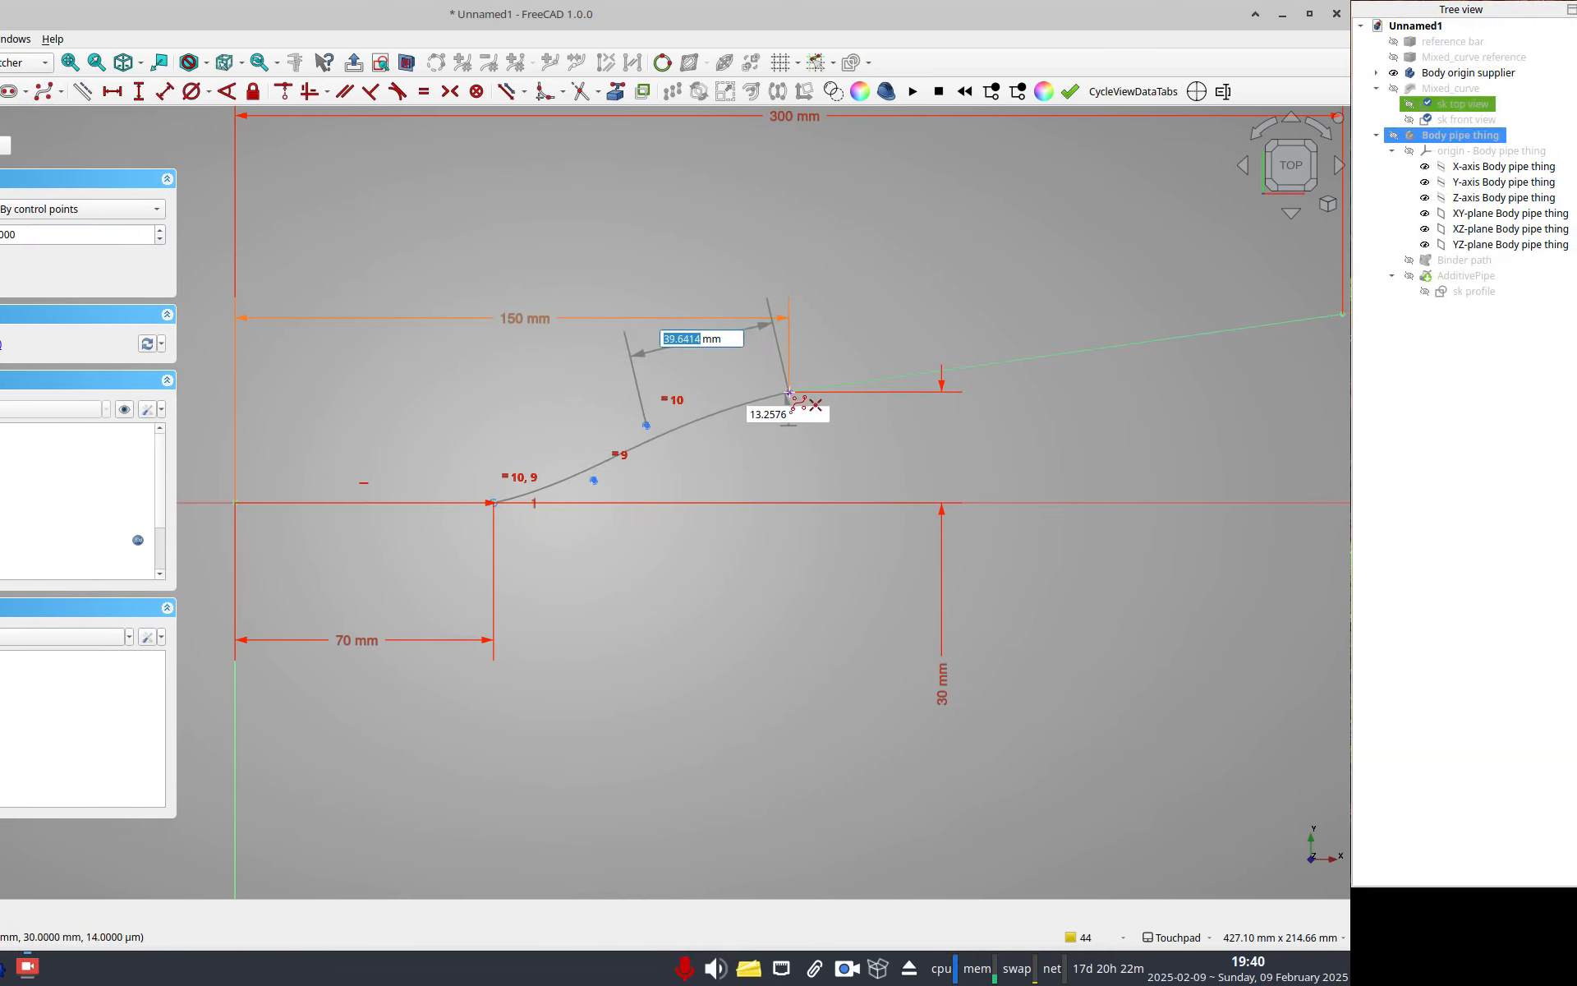
{"action": "left_click", "coordinate": [812, 392]}
{"action": "right_click", "coordinate": [733, 448]}
{"action": "right_click", "coordinate": [709, 448]}
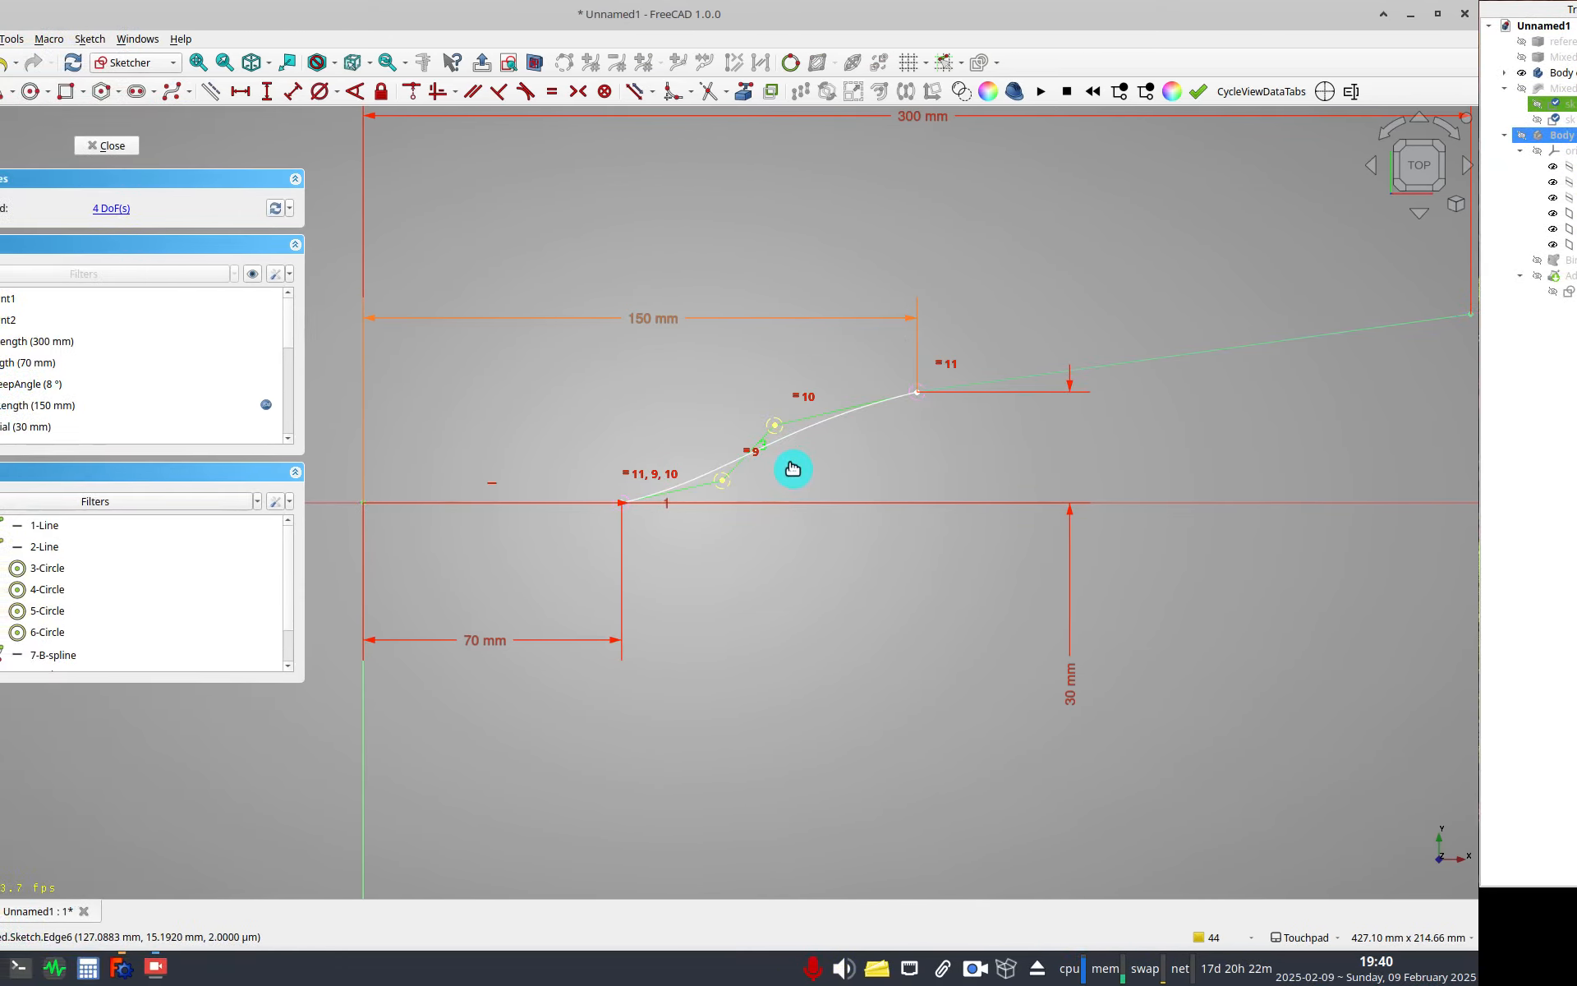
Constrain the B-spline's two inner control points onto the first and second lines respectively.
{"action": "left_click", "coordinate": [695, 480]}
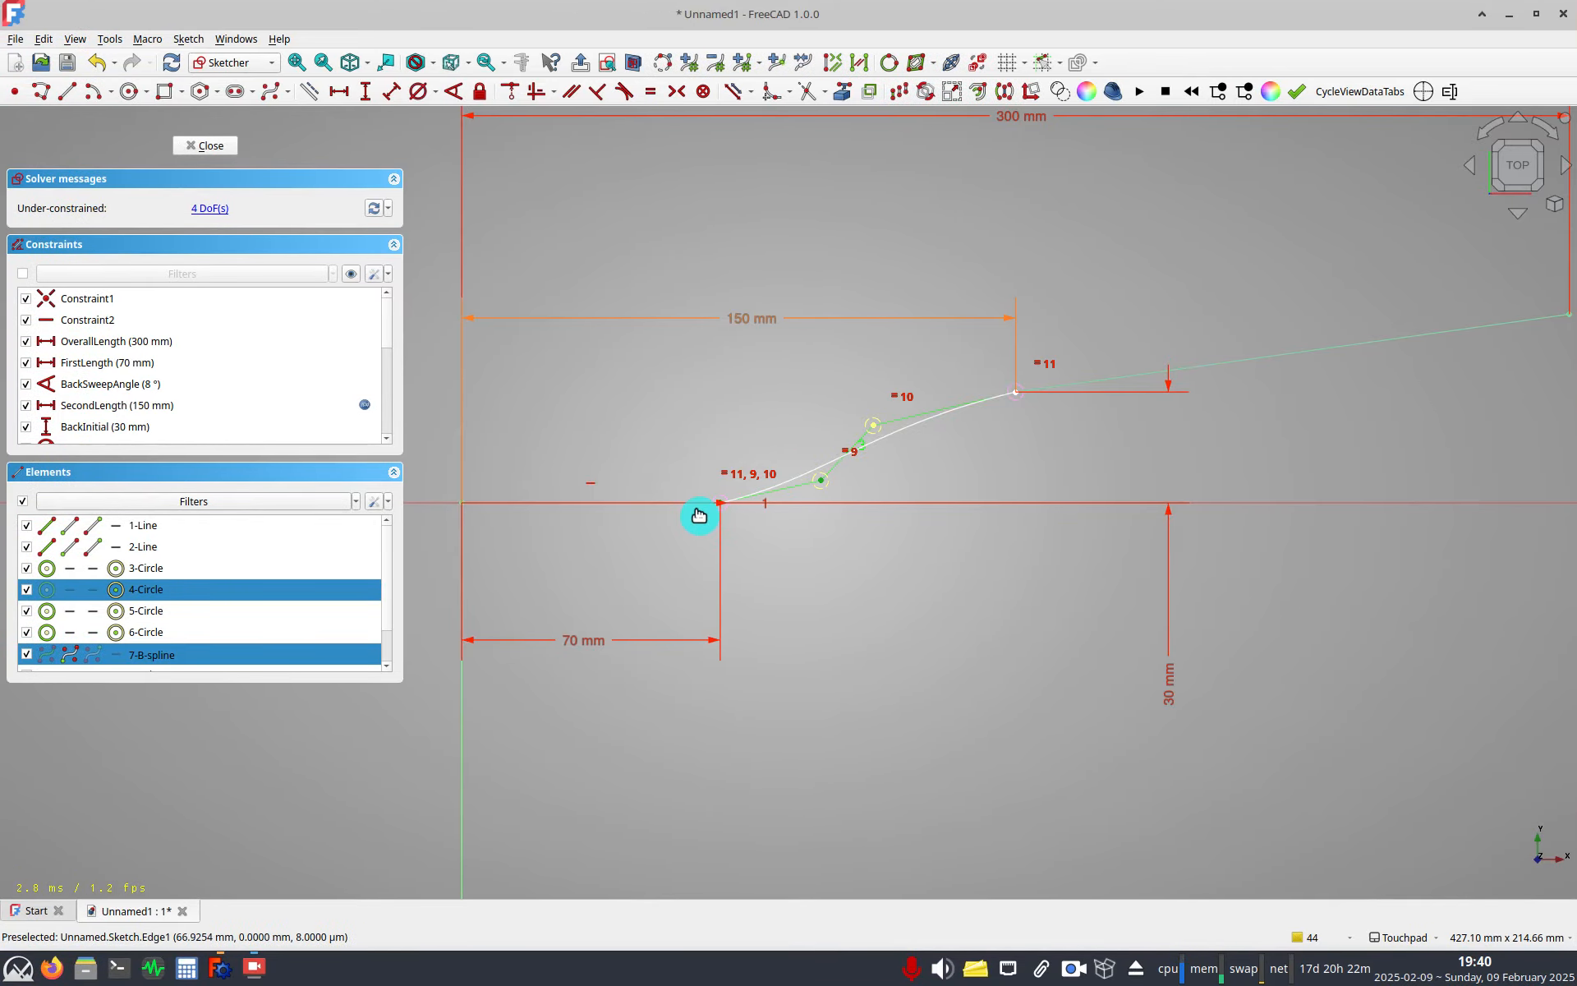
{"action": "left_click", "coordinate": [690, 513]}
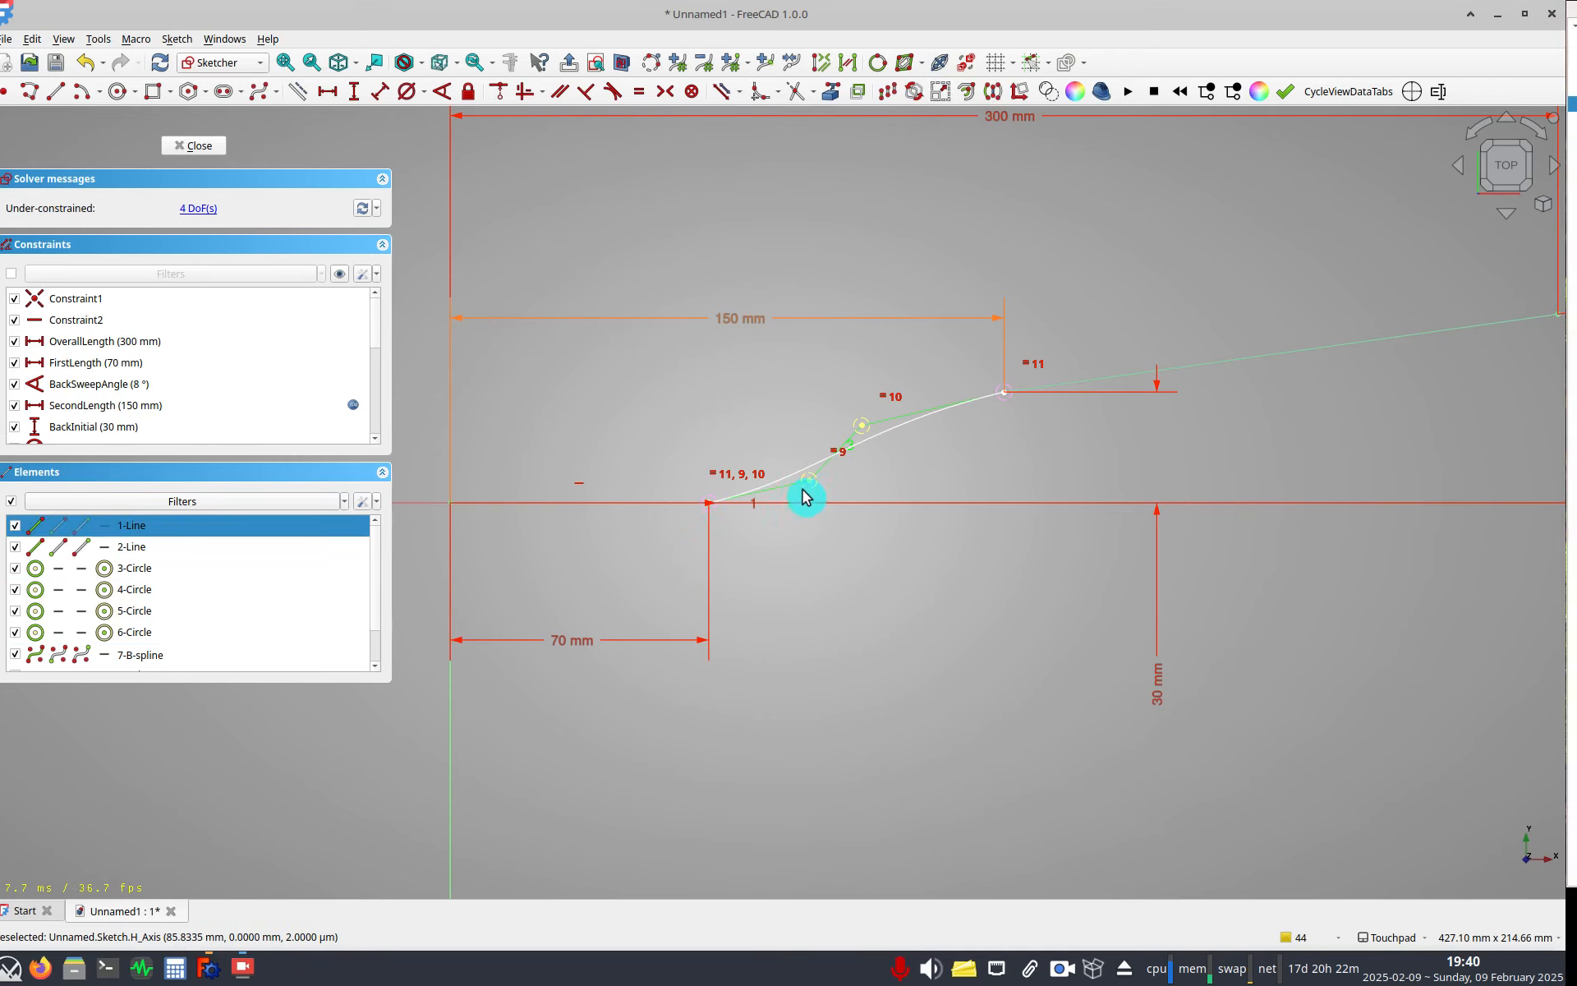
{"action": "left_click", "coordinate": [509, 99]}
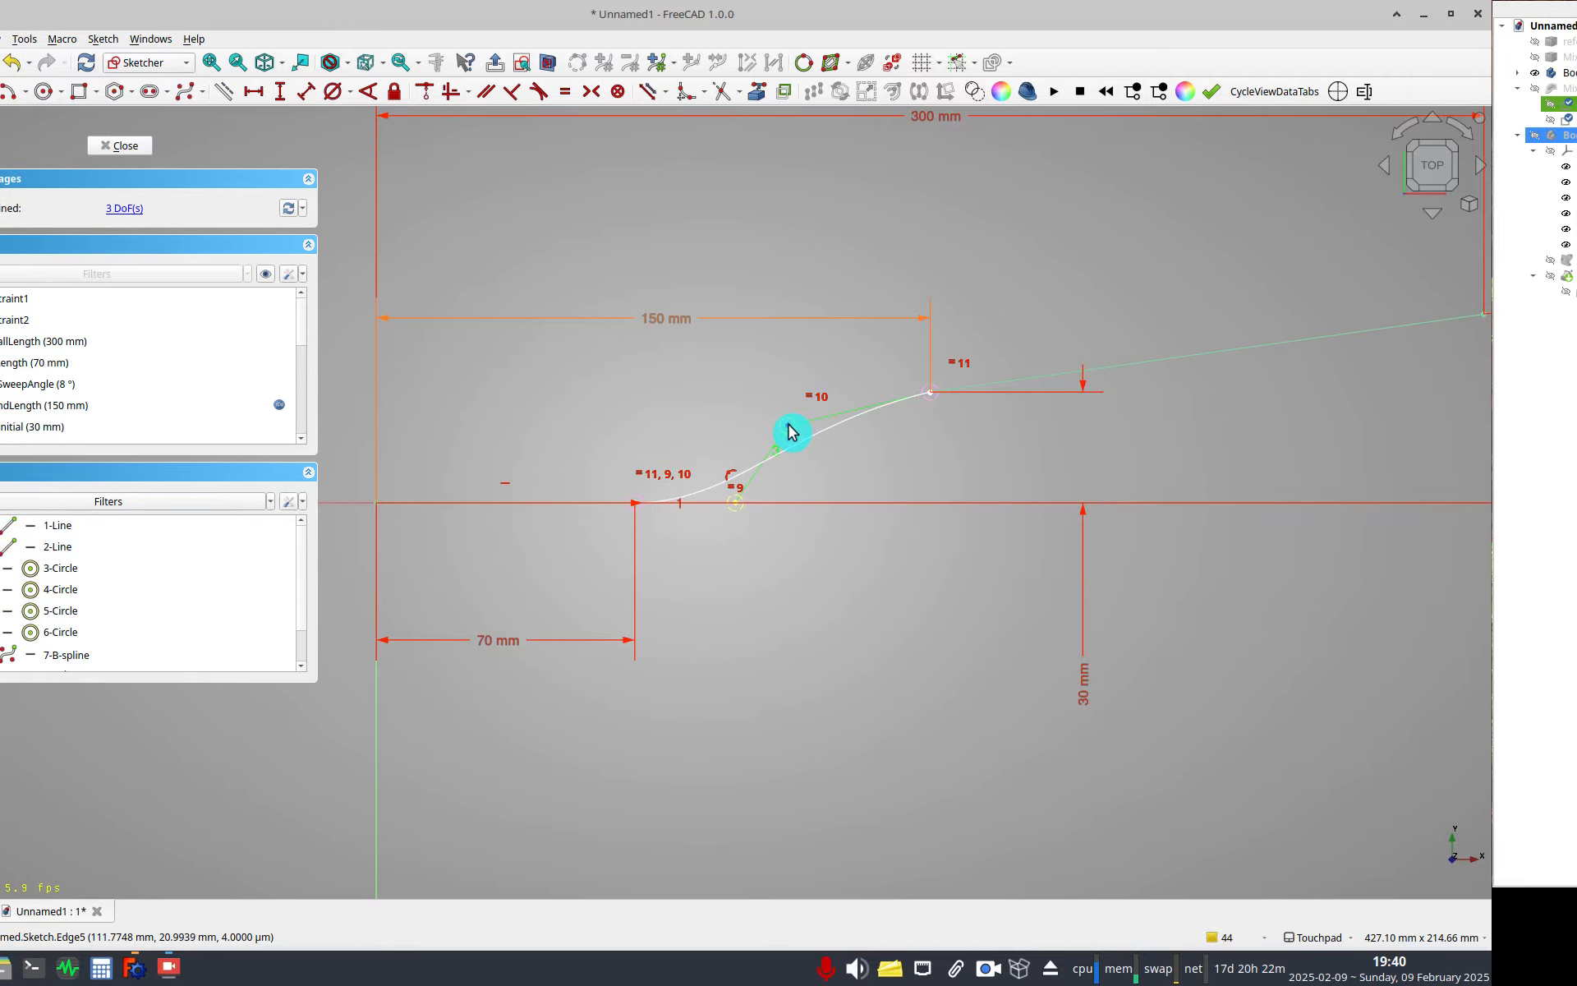
{"action": "left_click", "coordinate": [789, 432]}
{"action": "left_click", "coordinate": [993, 383]}
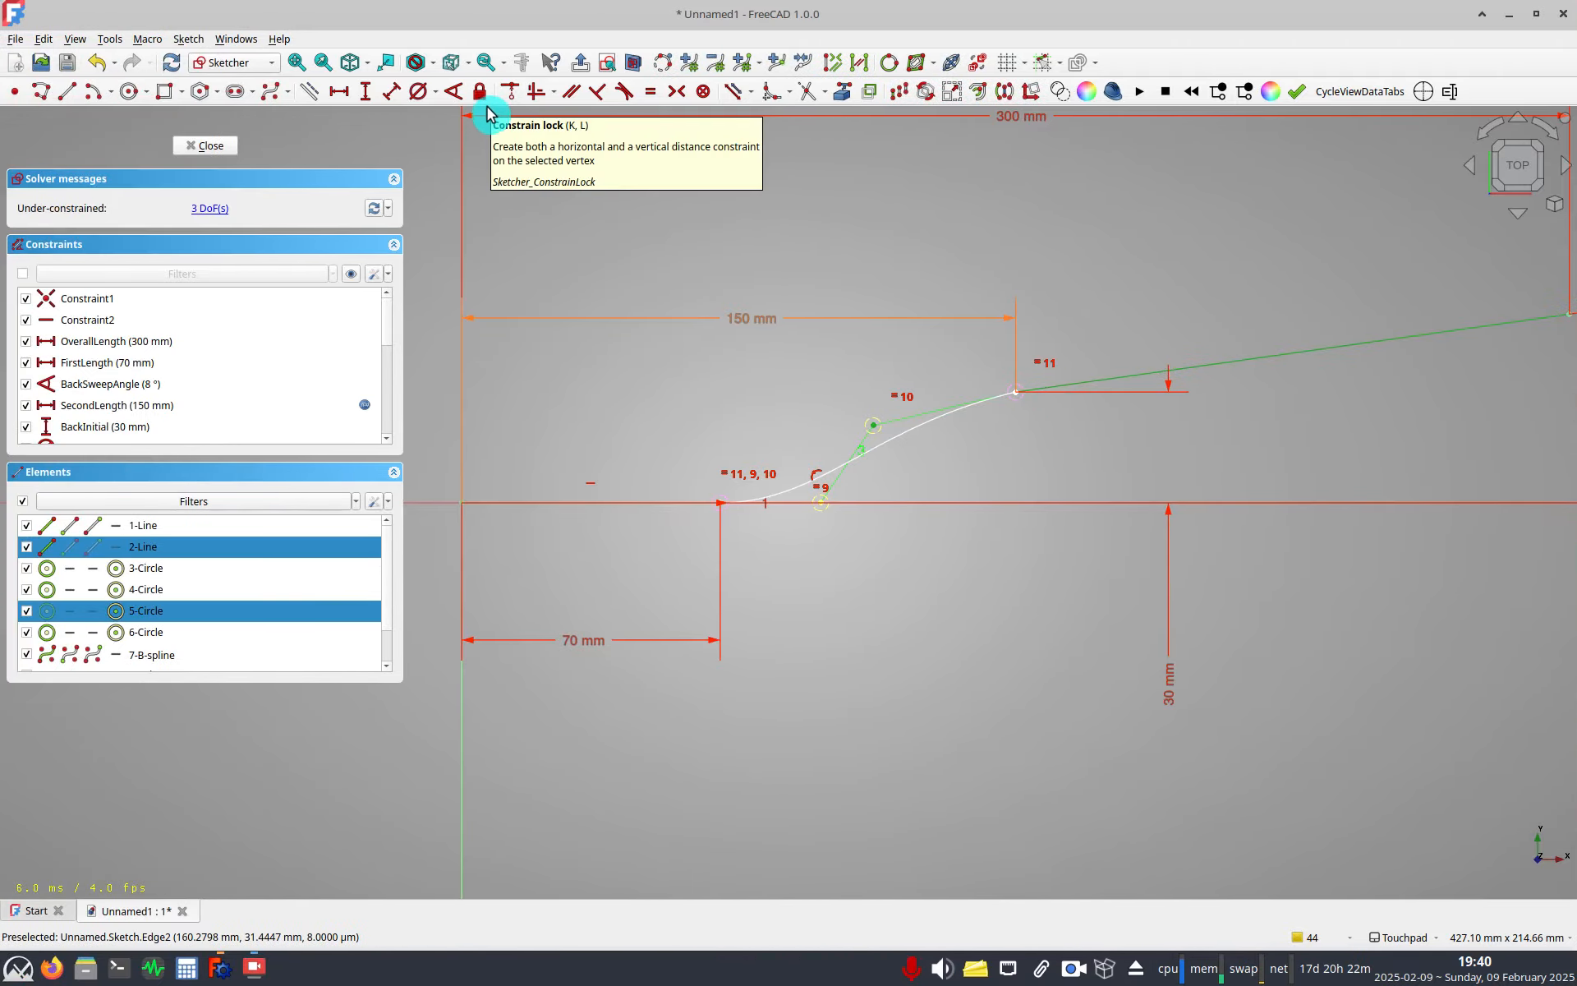
{"action": "left_click", "coordinate": [509, 98]}
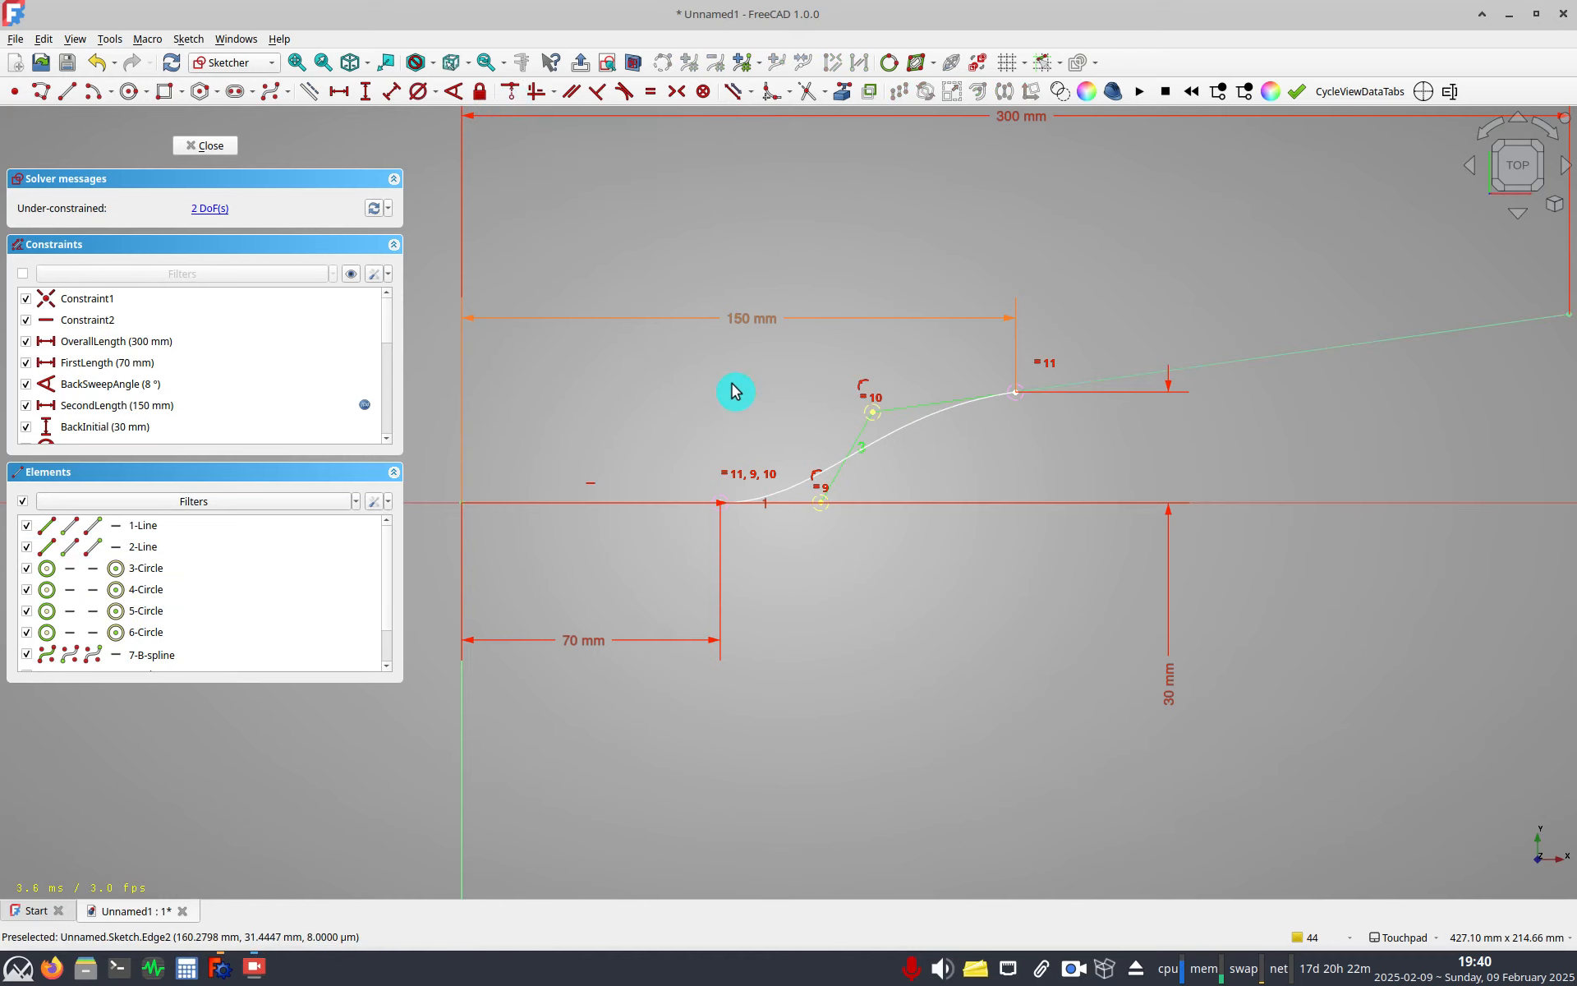
Align the B-spline's two inner control points with a vertical constraint.
{"action": "mouse_move", "coordinate": [790, 420]}
{"action": "left_mouse_down"}
{"action": "mouse_move", "coordinate": [699, 412]}
{"action": "mouse_move", "coordinate": [813, 394]}
{"action": "mouse_move", "coordinate": [781, 406]}
{"action": "left_mouse_up"}
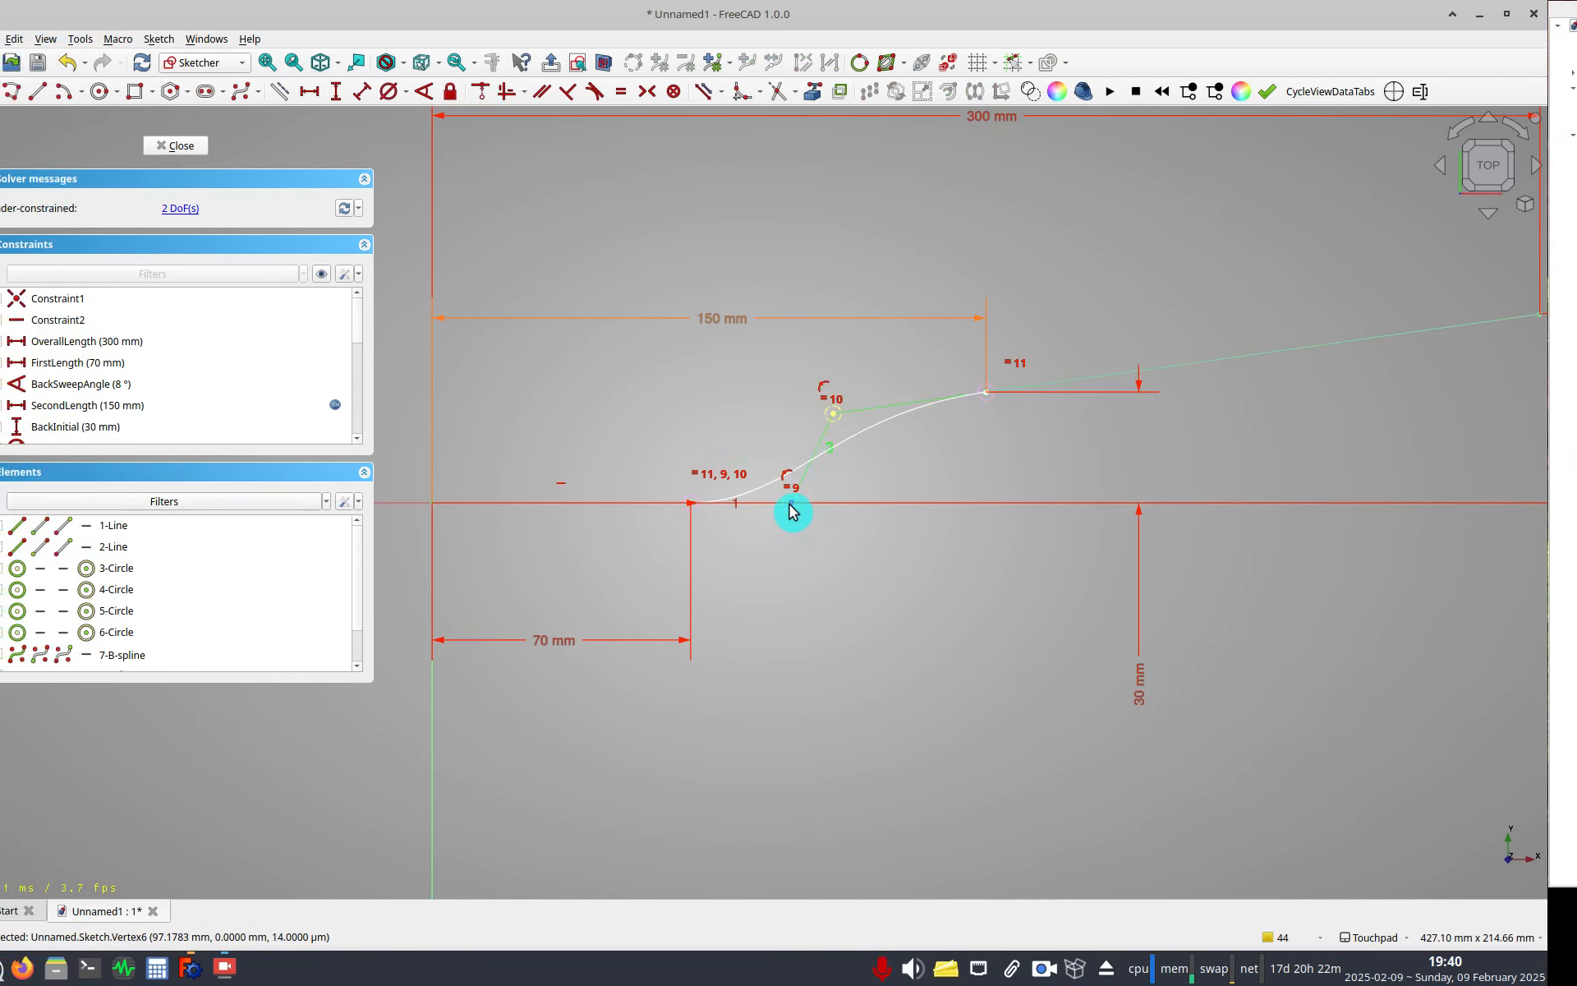
{"action": "left_click", "coordinate": [738, 503]}
{"action": "left_click", "coordinate": [790, 422]}
{"action": "key", "text": "v"}
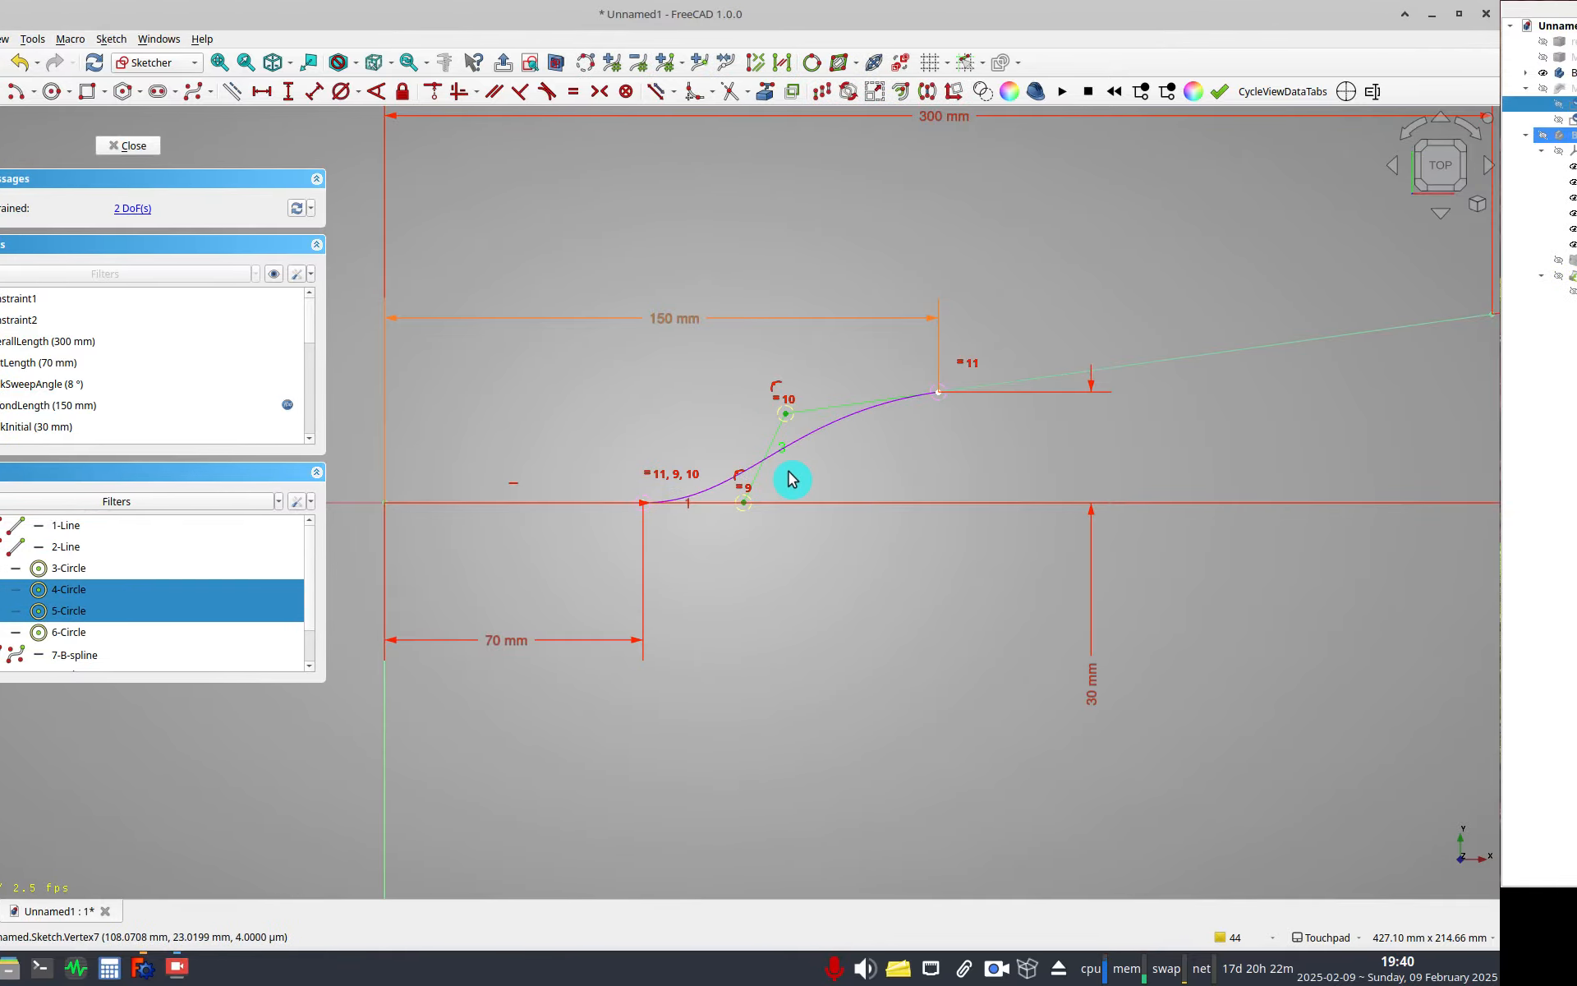
{"action": "left_click", "coordinate": [787, 505]}
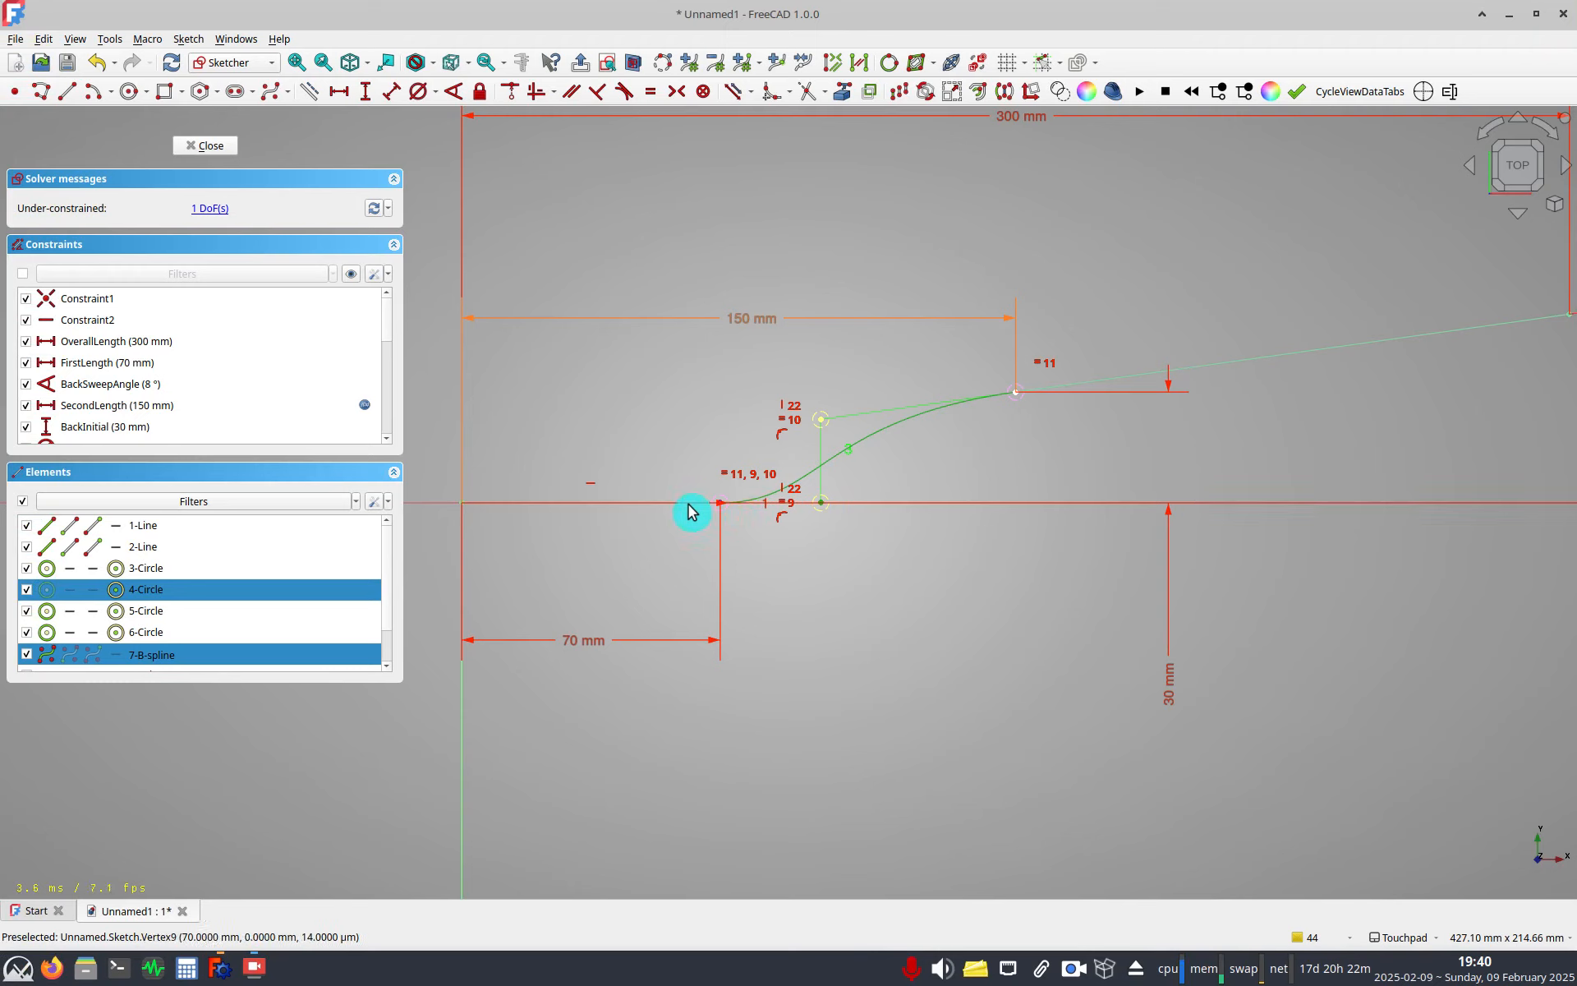
{"action": "key", "text": "Escape"}
Try to add a horizontal distance between the spline's start and its first inner control point.
{"action": "left_click", "coordinate": [723, 503]}
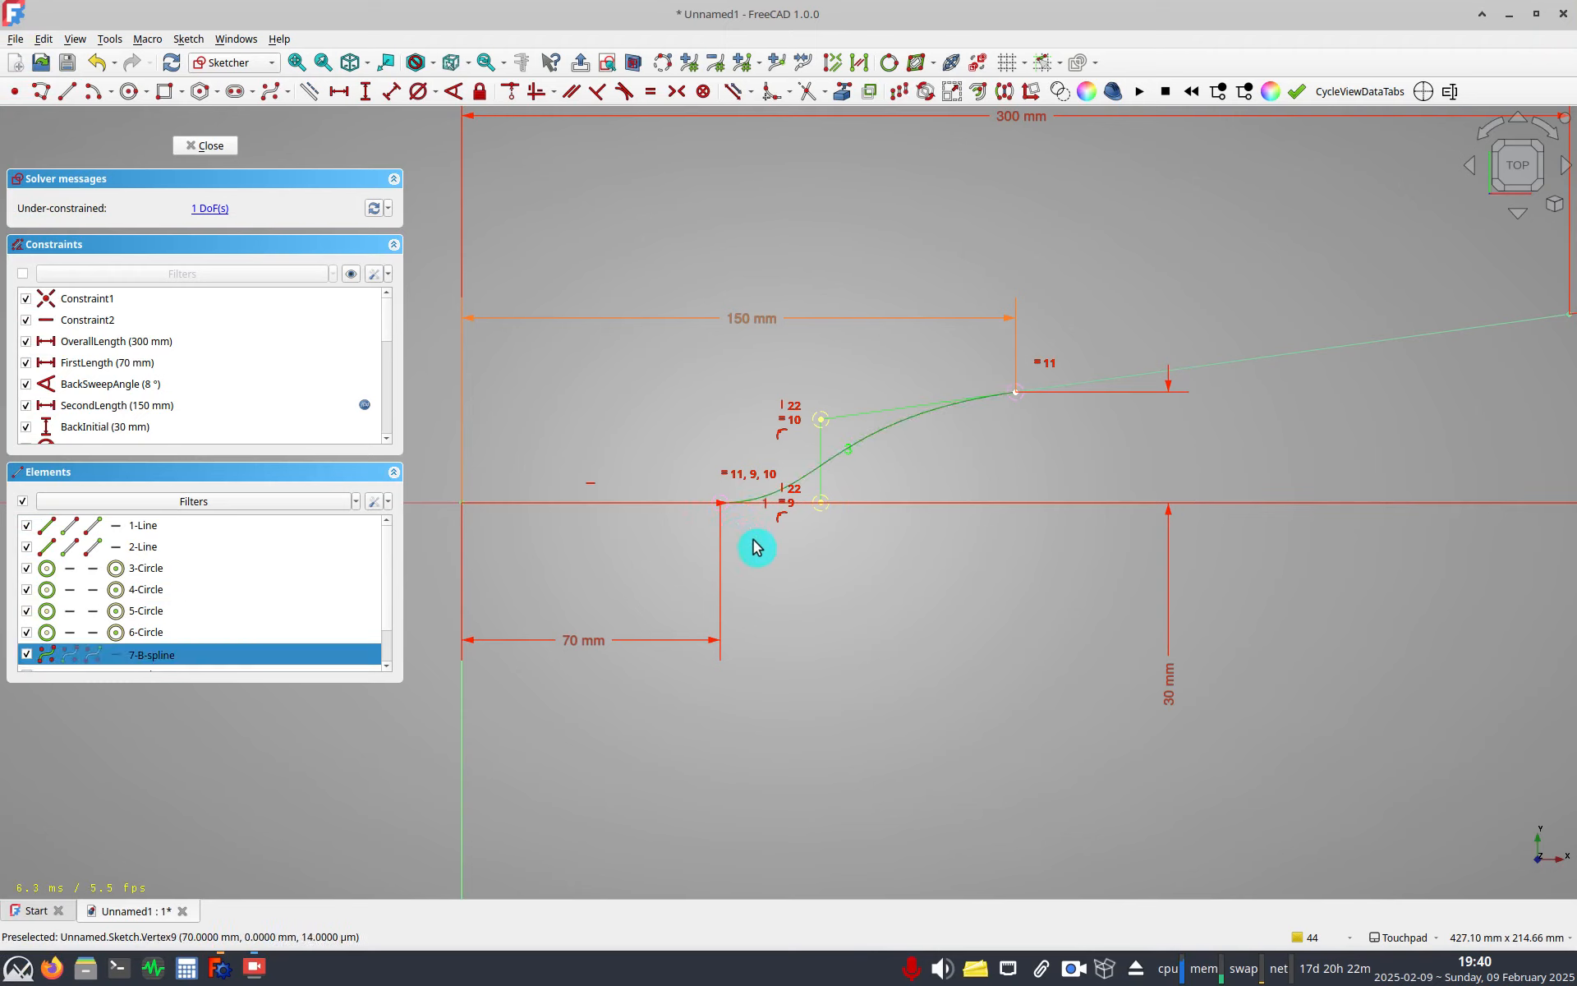
{"action": "left_click", "coordinate": [729, 528]}
{"action": "scroll", "coordinate": [717, 501], "scroll_direction": "up", "scroll_amount": 4}
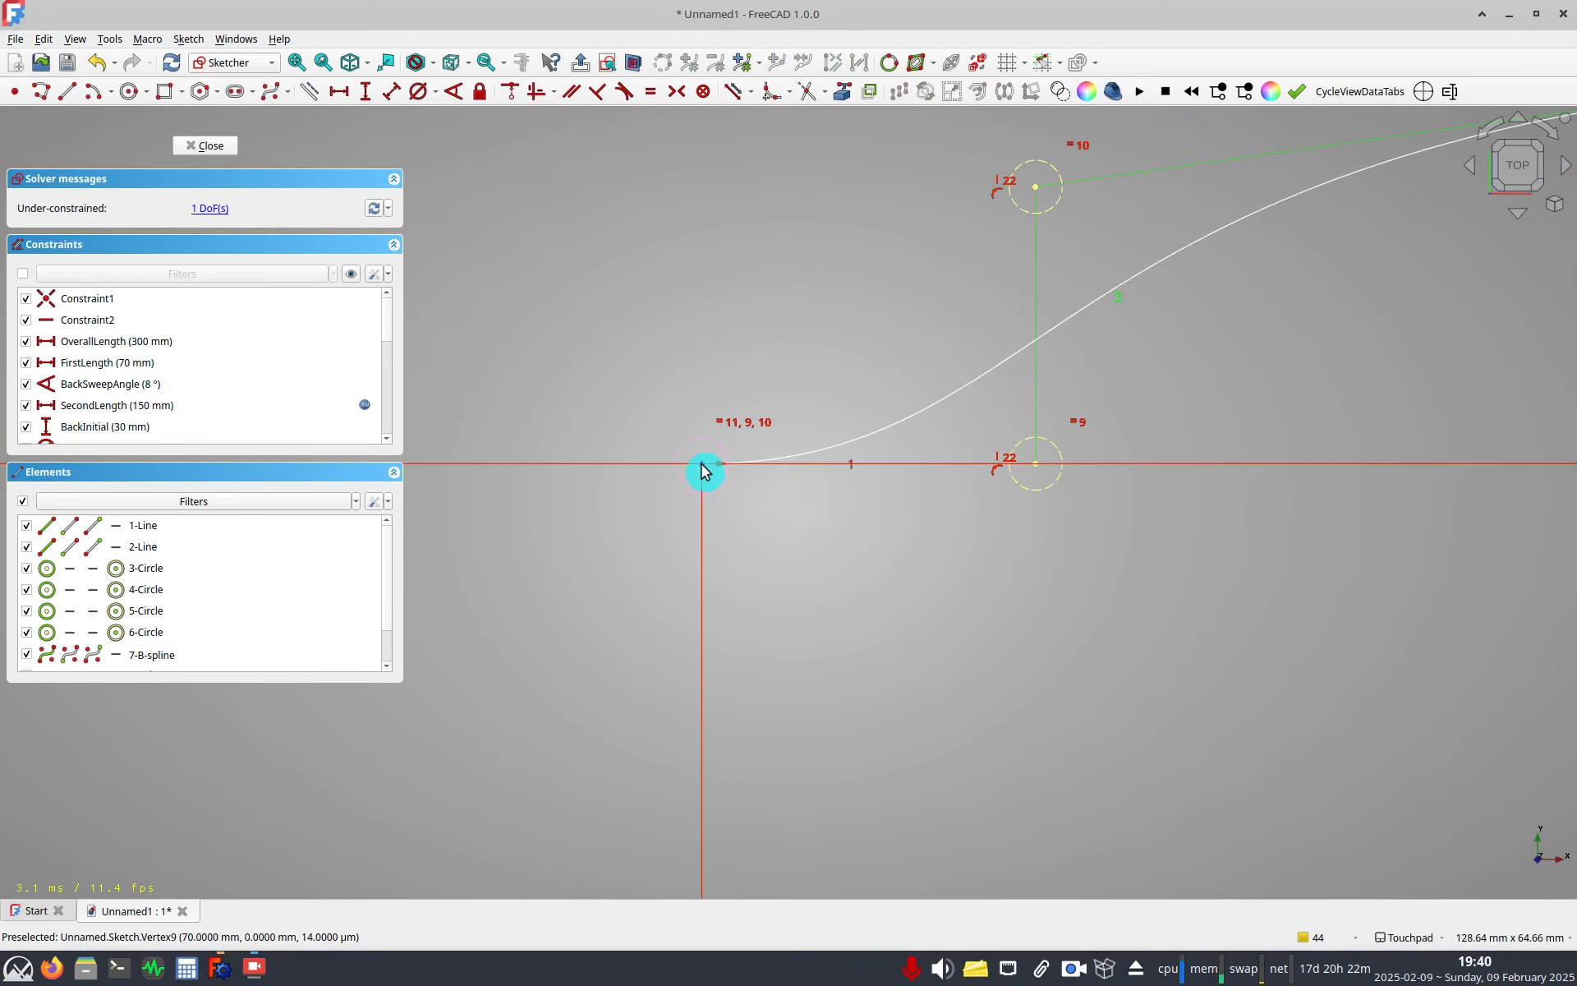
{"action": "left_click", "coordinate": [702, 465]}
{"action": "left_click", "coordinate": [788, 464]}
{"action": "scroll", "coordinate": [740, 439], "scroll_direction": "down", "scroll_amount": 6}
{"action": "left_click", "coordinate": [112, 96]}
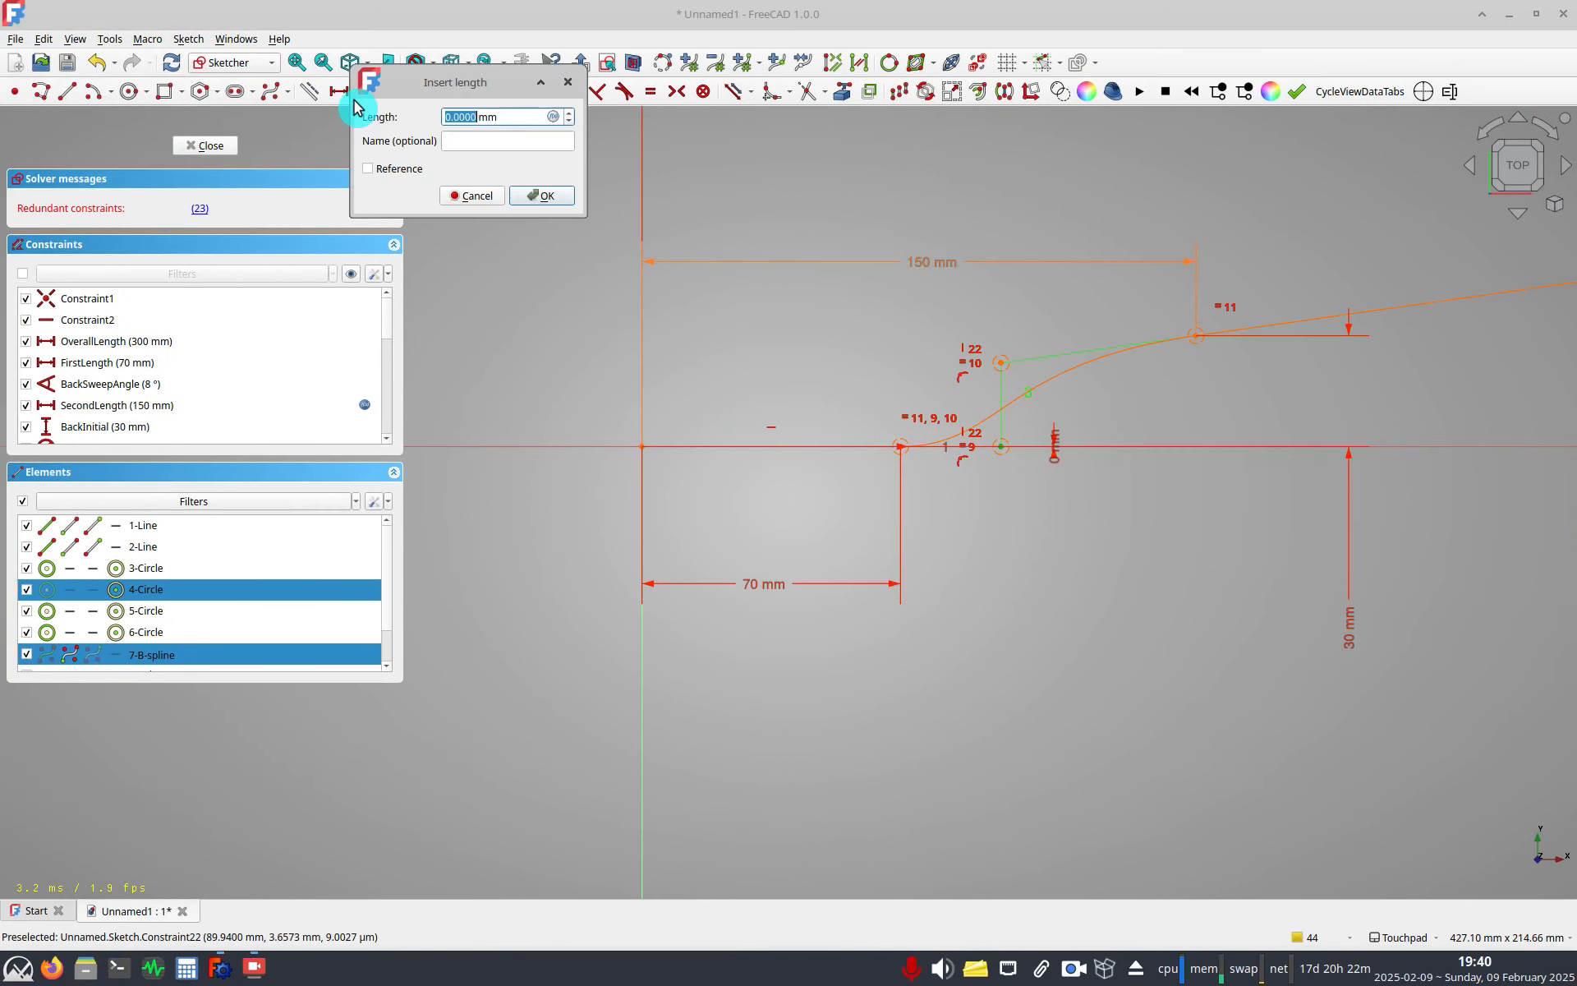
{"action": "key", "text": "Return"}
Dimension the horizontal distance from the spline's start to the first inner control point as A_TransitionGap/2, named HalfGap.
{"action": "scroll", "coordinate": [899, 450], "scroll_direction": "up", "scroll_amount": 5}
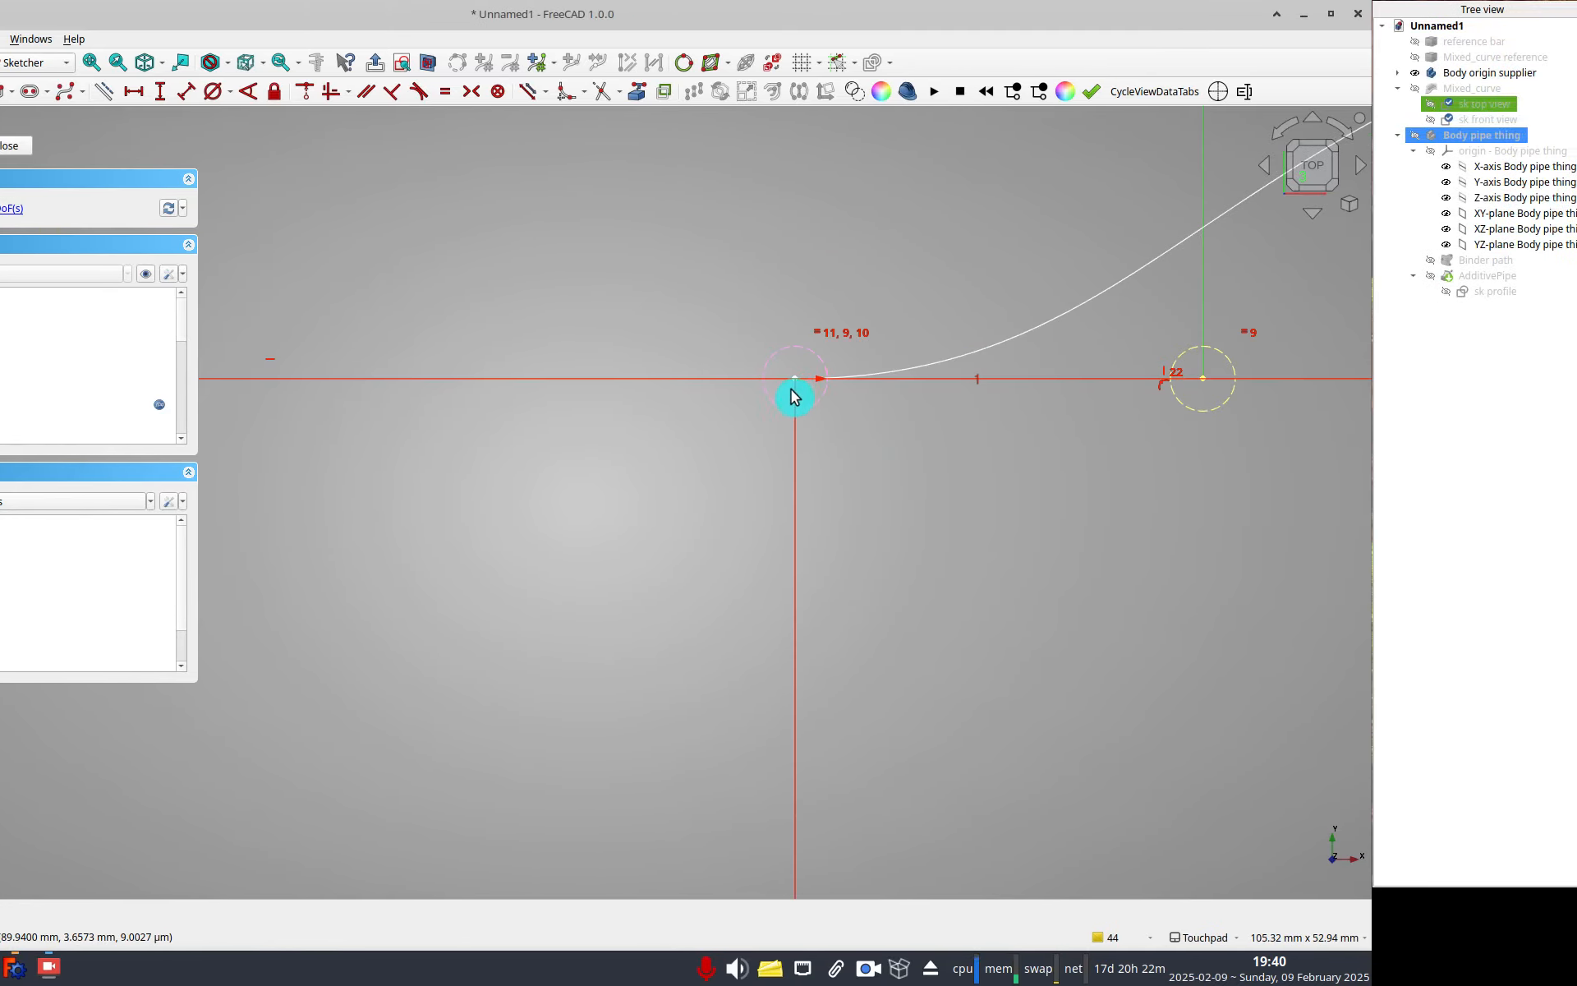
{"action": "left_click", "coordinate": [794, 379]}
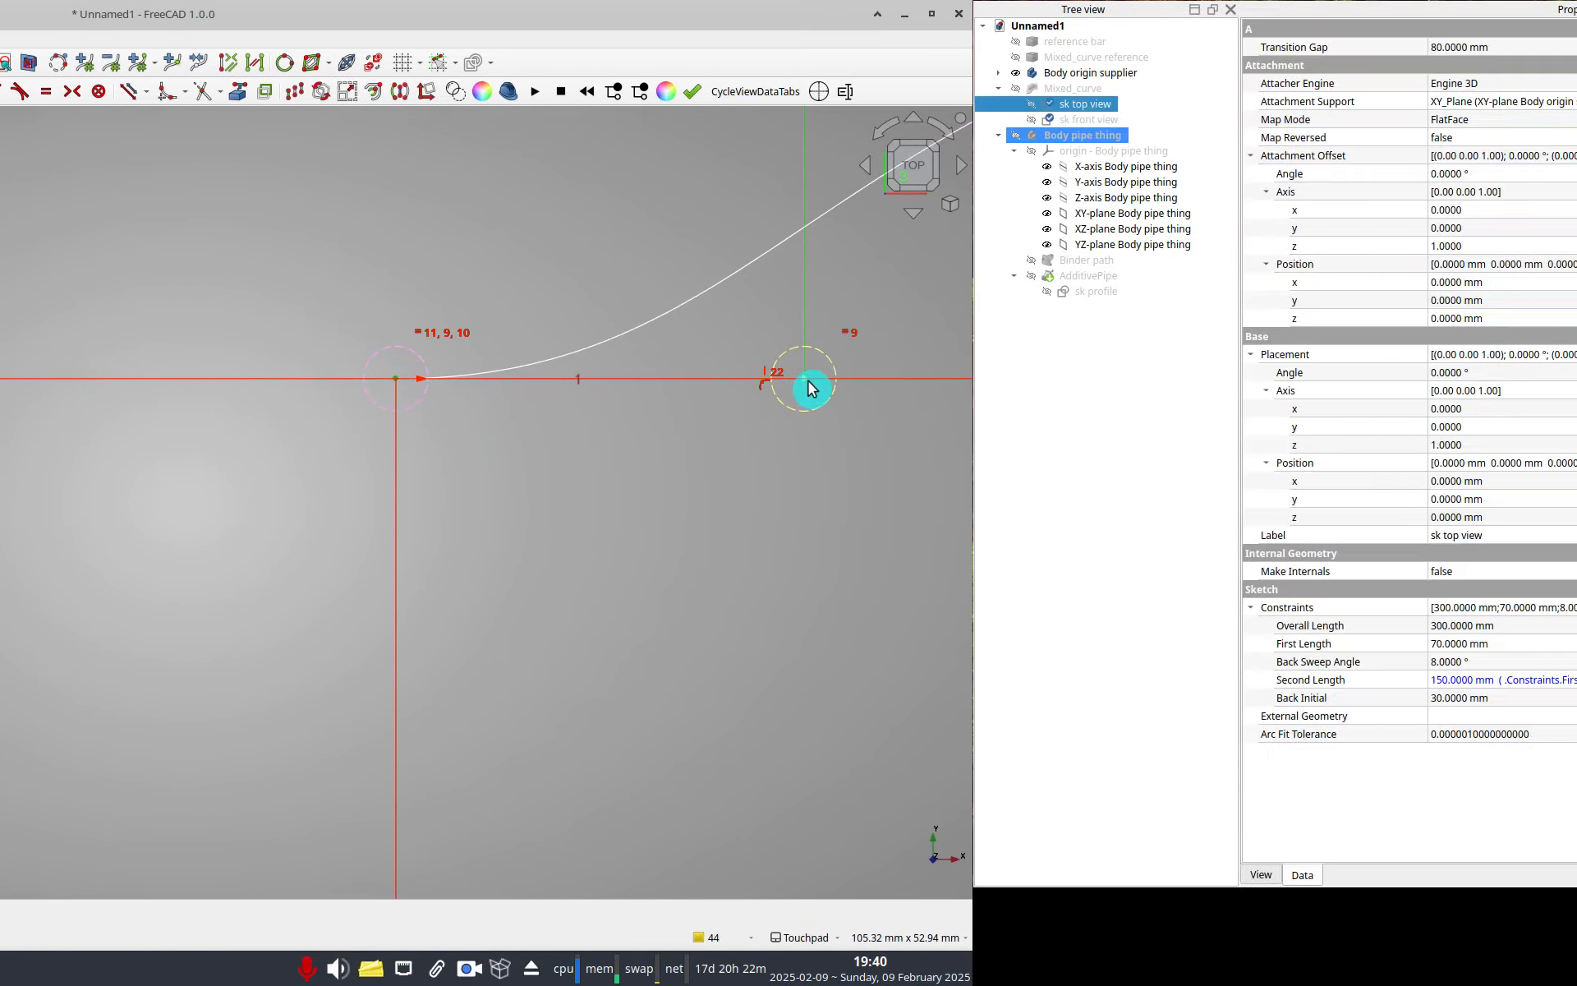
{"action": "scroll", "coordinate": [685, 437], "scroll_direction": "down", "scroll_amount": 5}
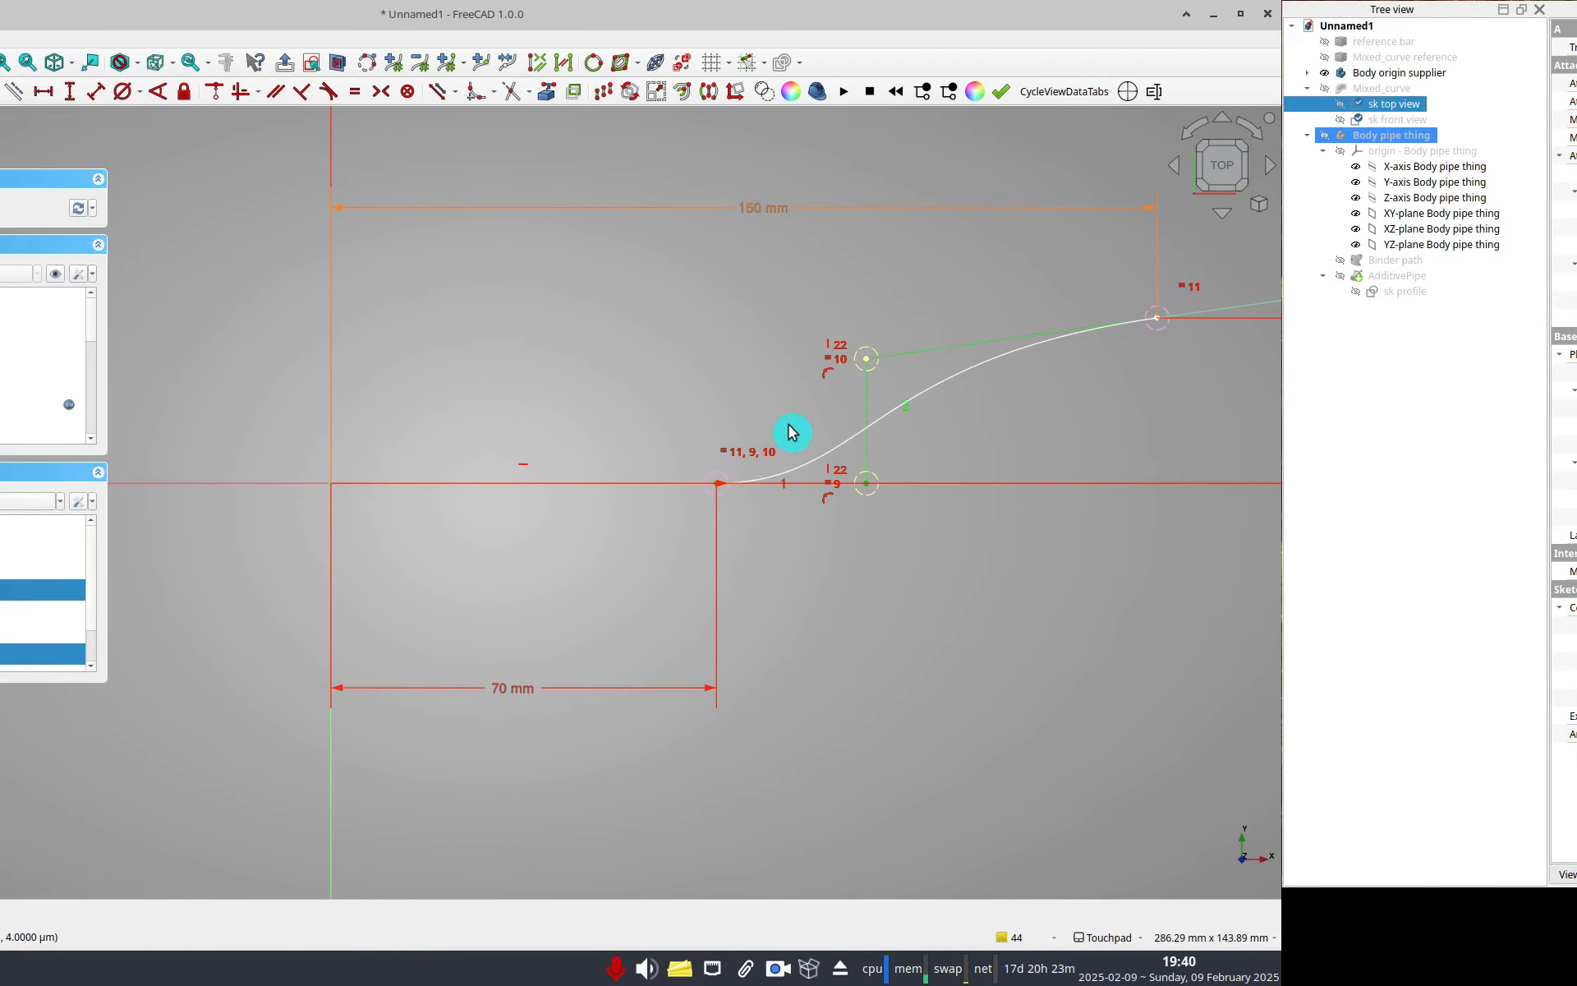
{"action": "key", "text": "l"}
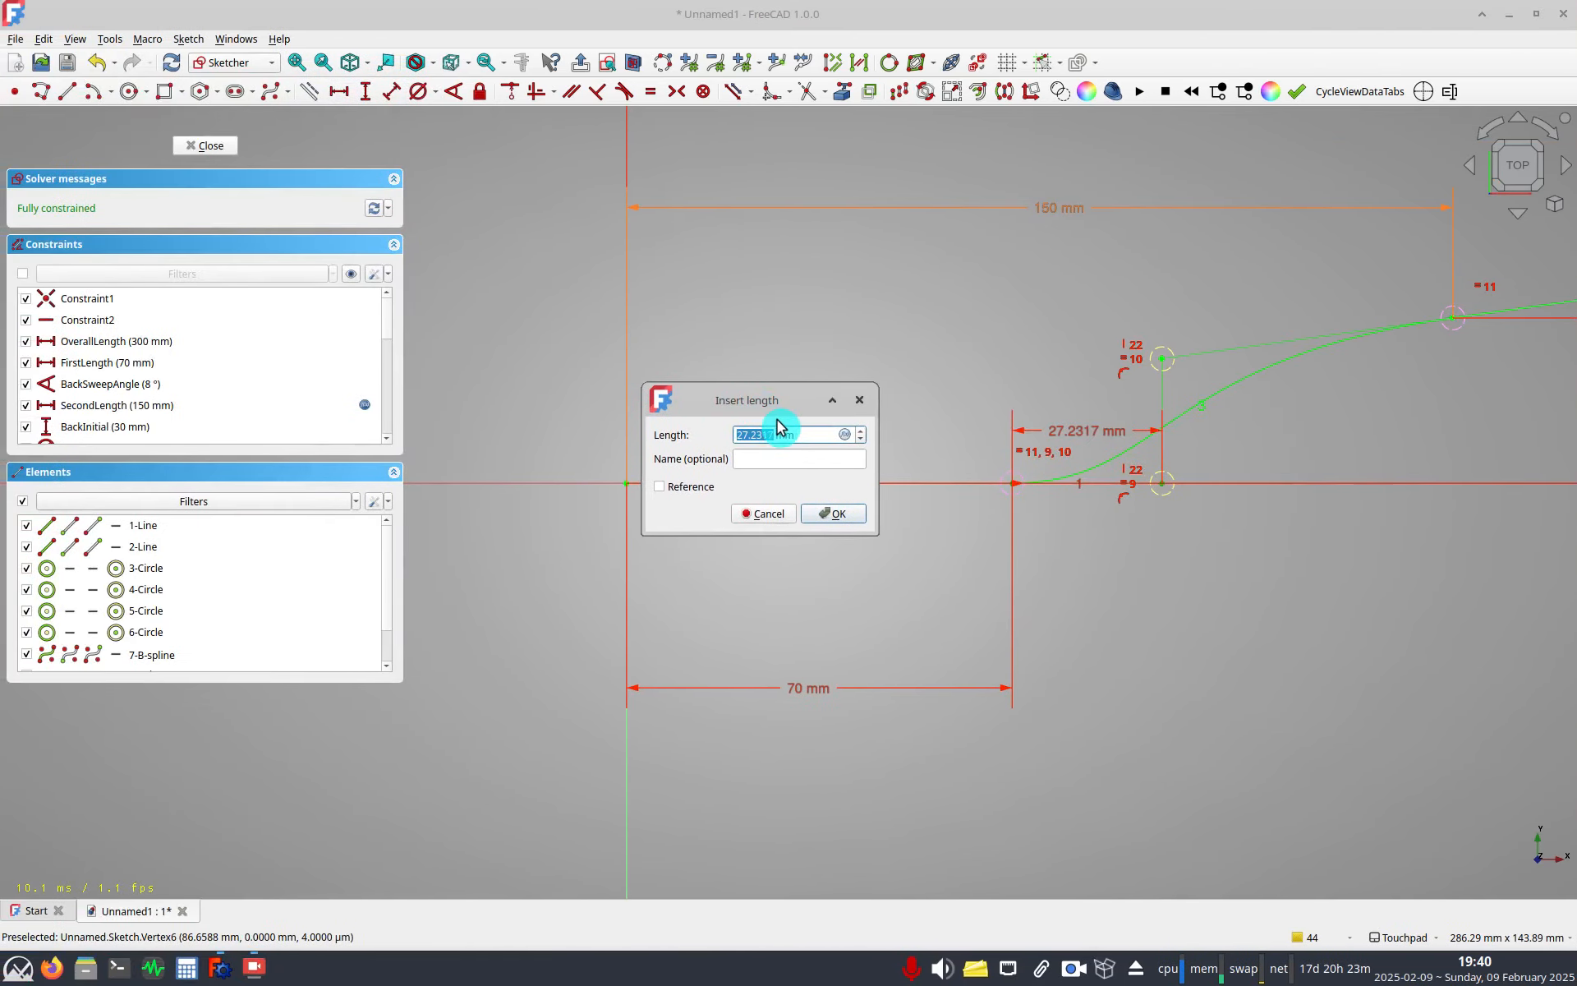
{"action": "left_click", "coordinate": [843, 433]}
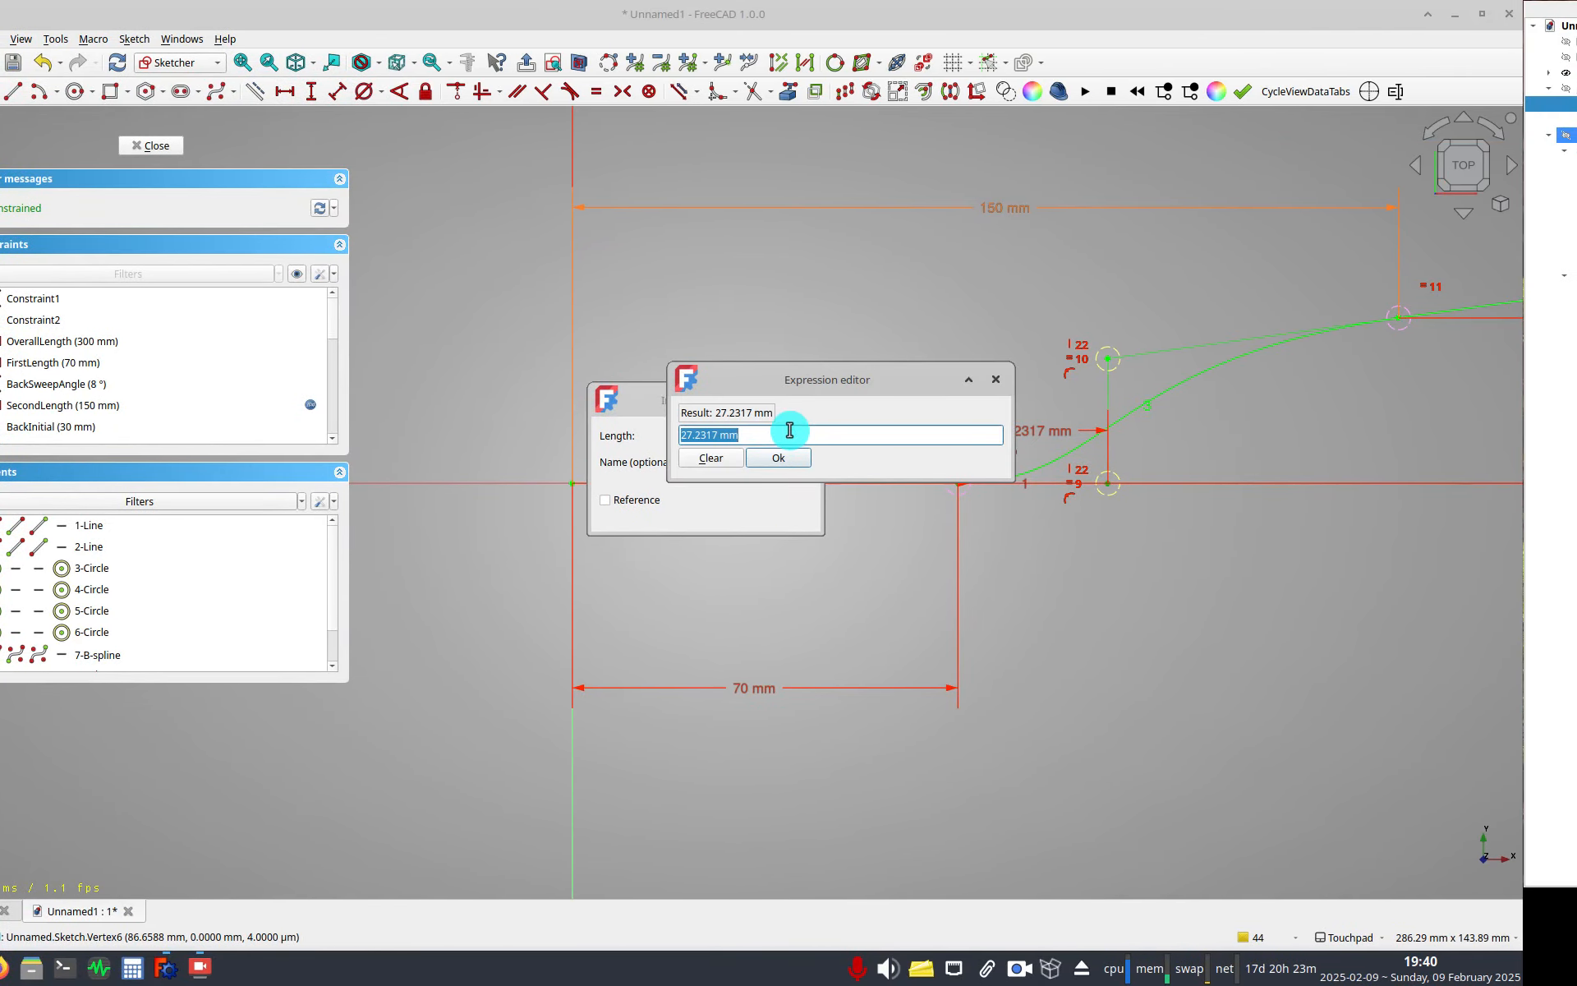
{"action": "type", "text": "half"}
{"action": "key", "text": "BackSpace"}
{"action": "key", "text": "BackSpace"}
{"action": "key", "text": "BackSpace"}
{"action": "type", "text": "ga"}
{"action": "key", "text": "BackSpace"}
{"action": "key", "text": "BackSpace"}
{"action": "key", "text": "BackSpace"}
{"action": "type", "text": "gap"}
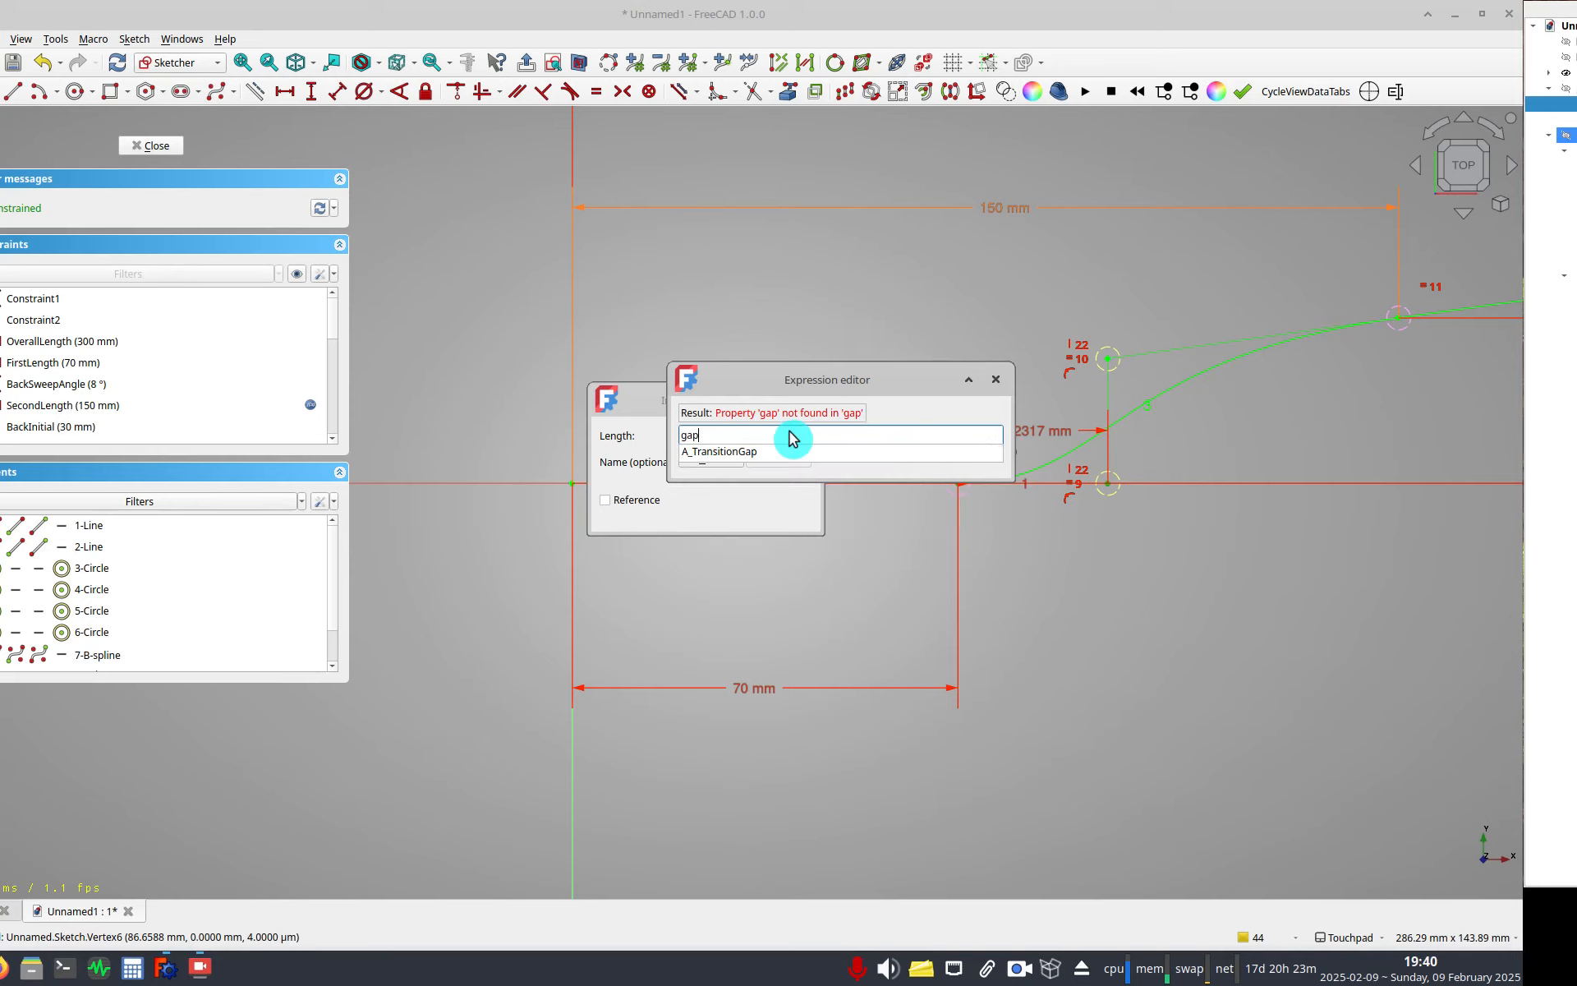
{"action": "key", "text": "Return"}
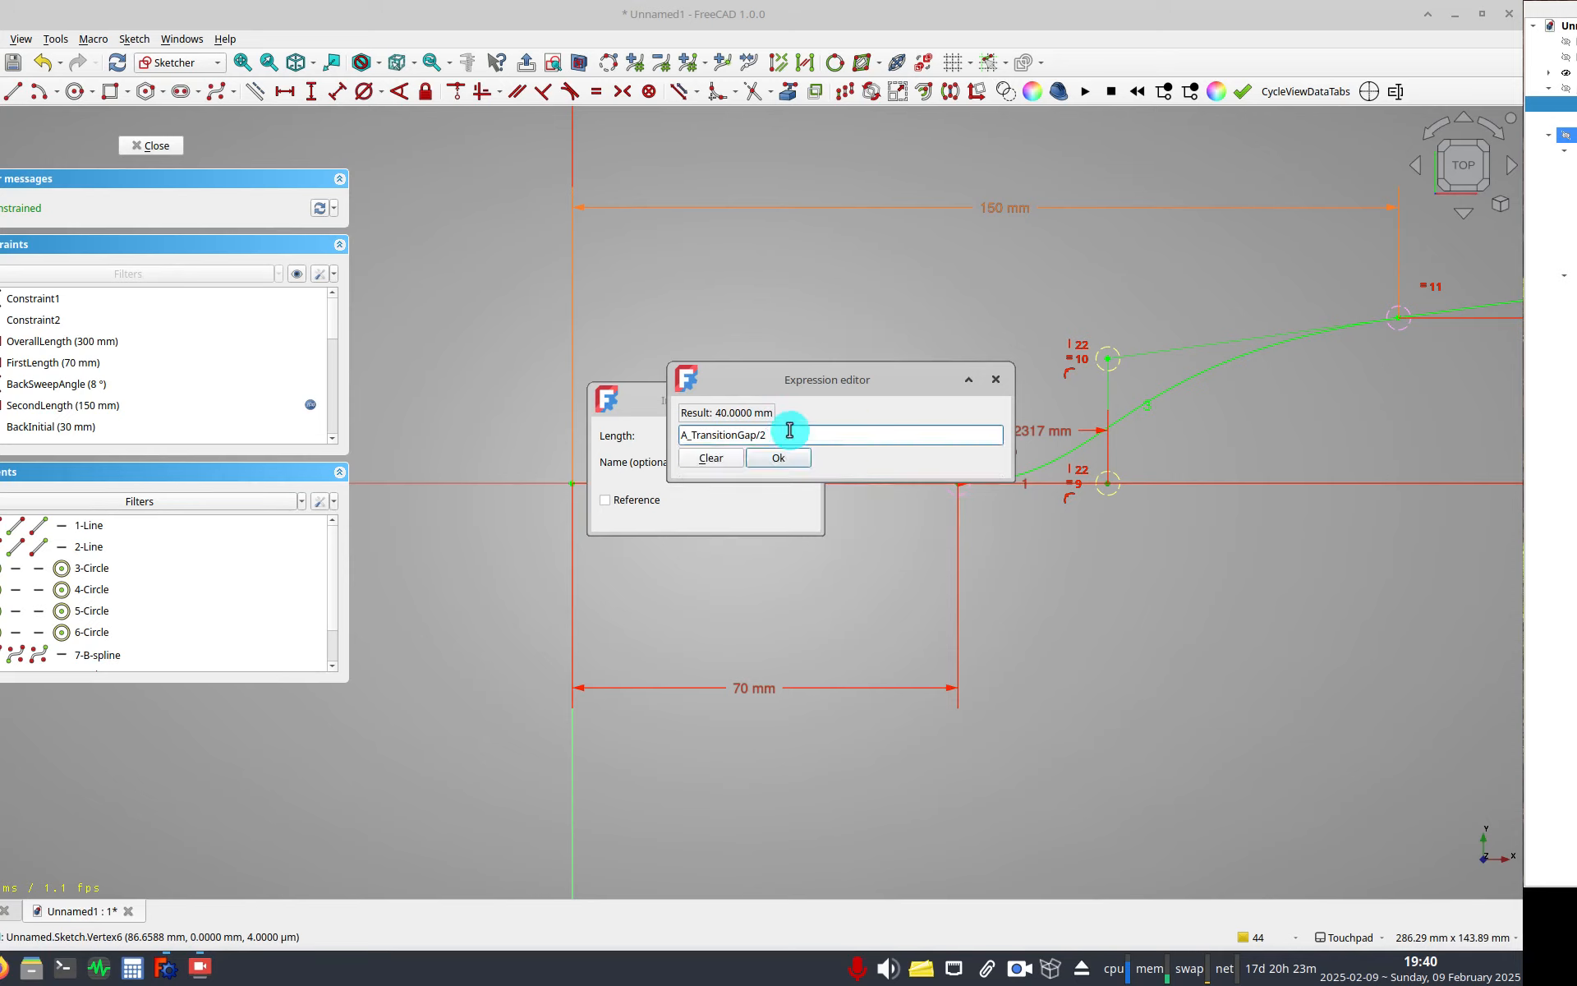
{"action": "key", "text": "Return"}
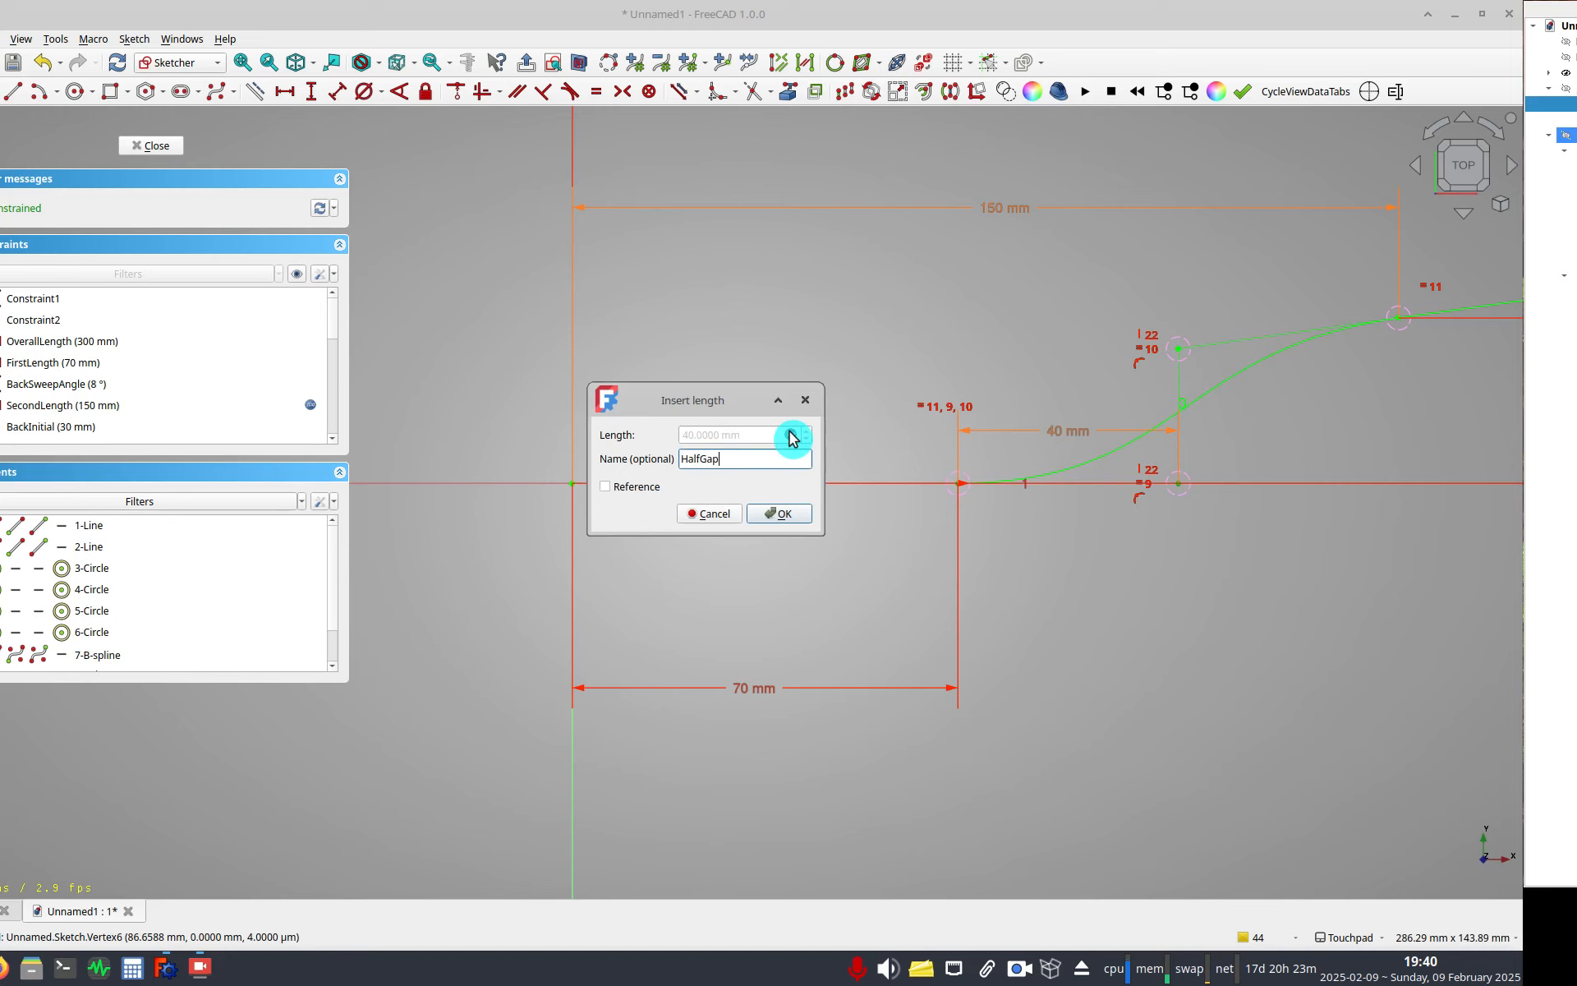
{"action": "key", "text": "Return"}
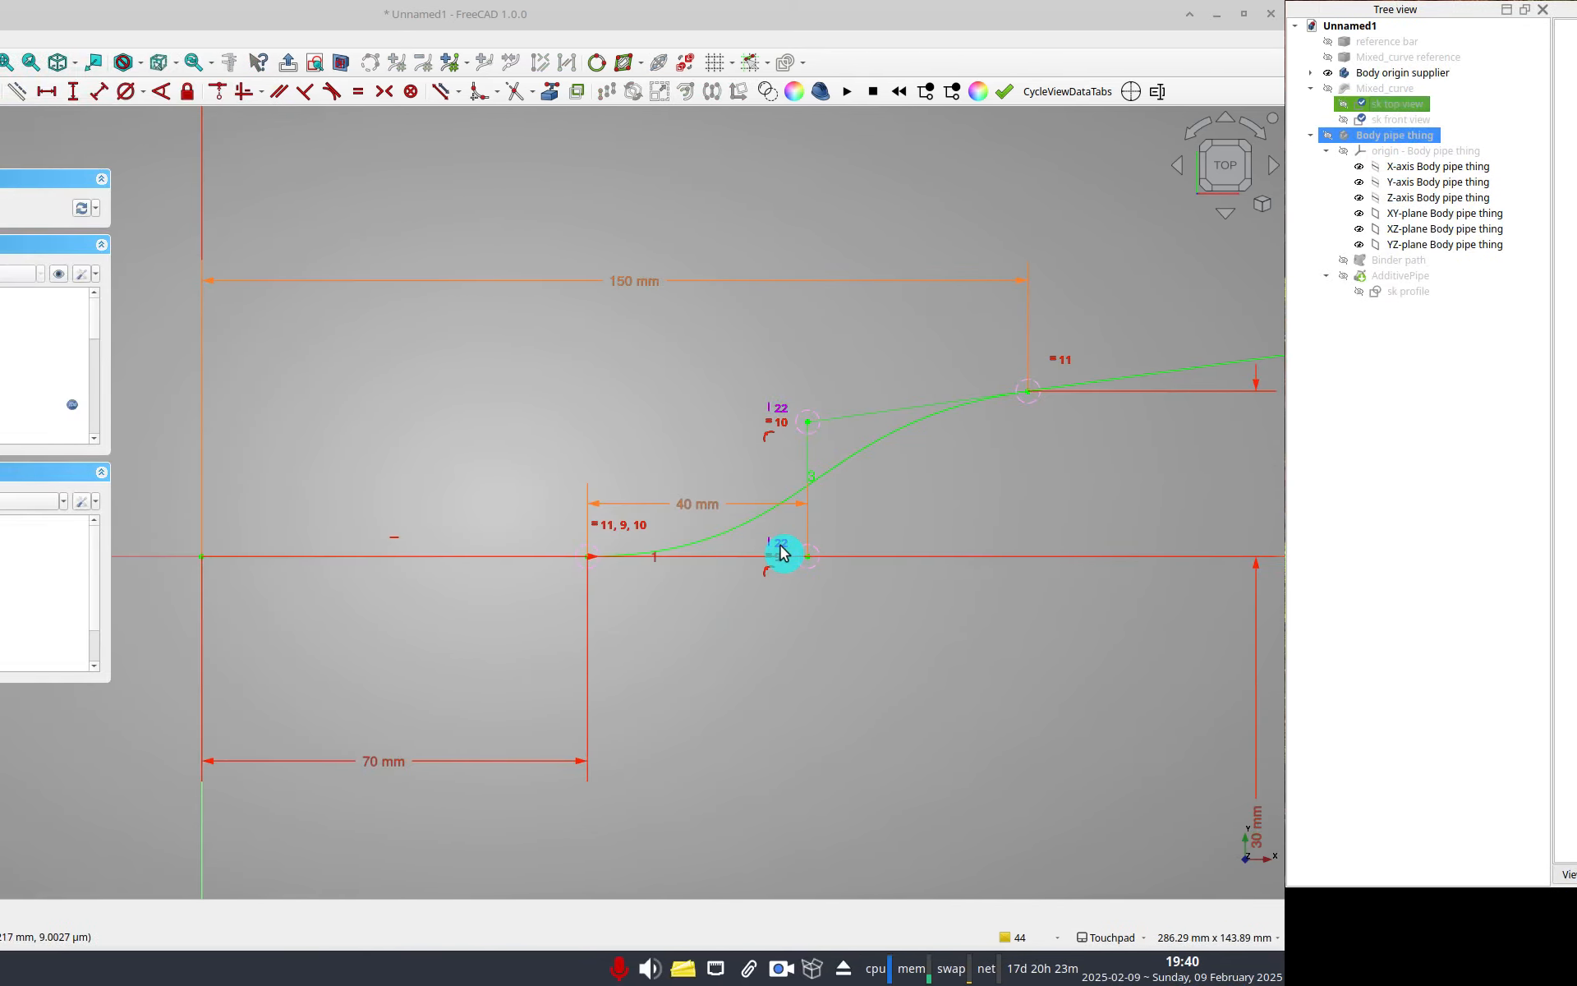
Close the top view sketch.
{"action": "scroll", "coordinate": [781, 546], "scroll_direction": "down", "scroll_amount": 2}
{"action": "middle_click_drag", "start_coordinate": [781, 546], "coordinate": [520, 568]}
{"action": "left_click", "coordinate": [207, 144]}
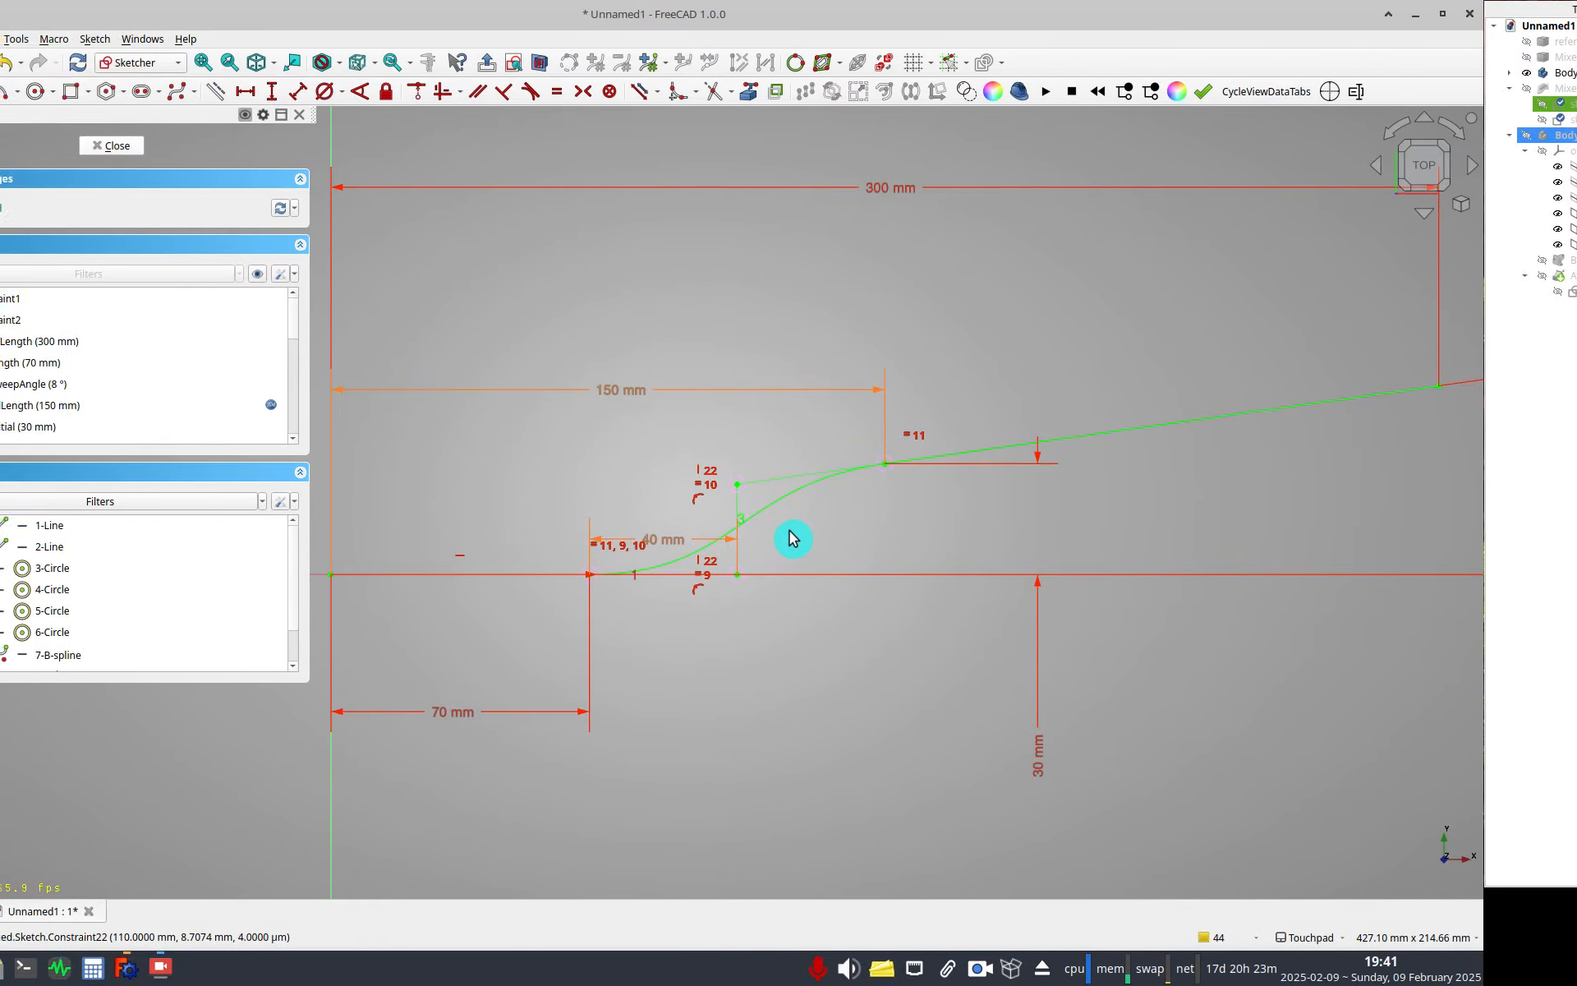
Open the sk front view sketch for editing and delete its two transition arcs.
{"action": "mouse_move", "coordinate": [725, 595]}
{"action": "left_mouse_down", "text": "shift"}
{"action": "mouse_move", "coordinate": [833, 618]}
{"action": "mouse_move", "coordinate": [845, 515]}
{"action": "left_mouse_up", "text": "shift"}
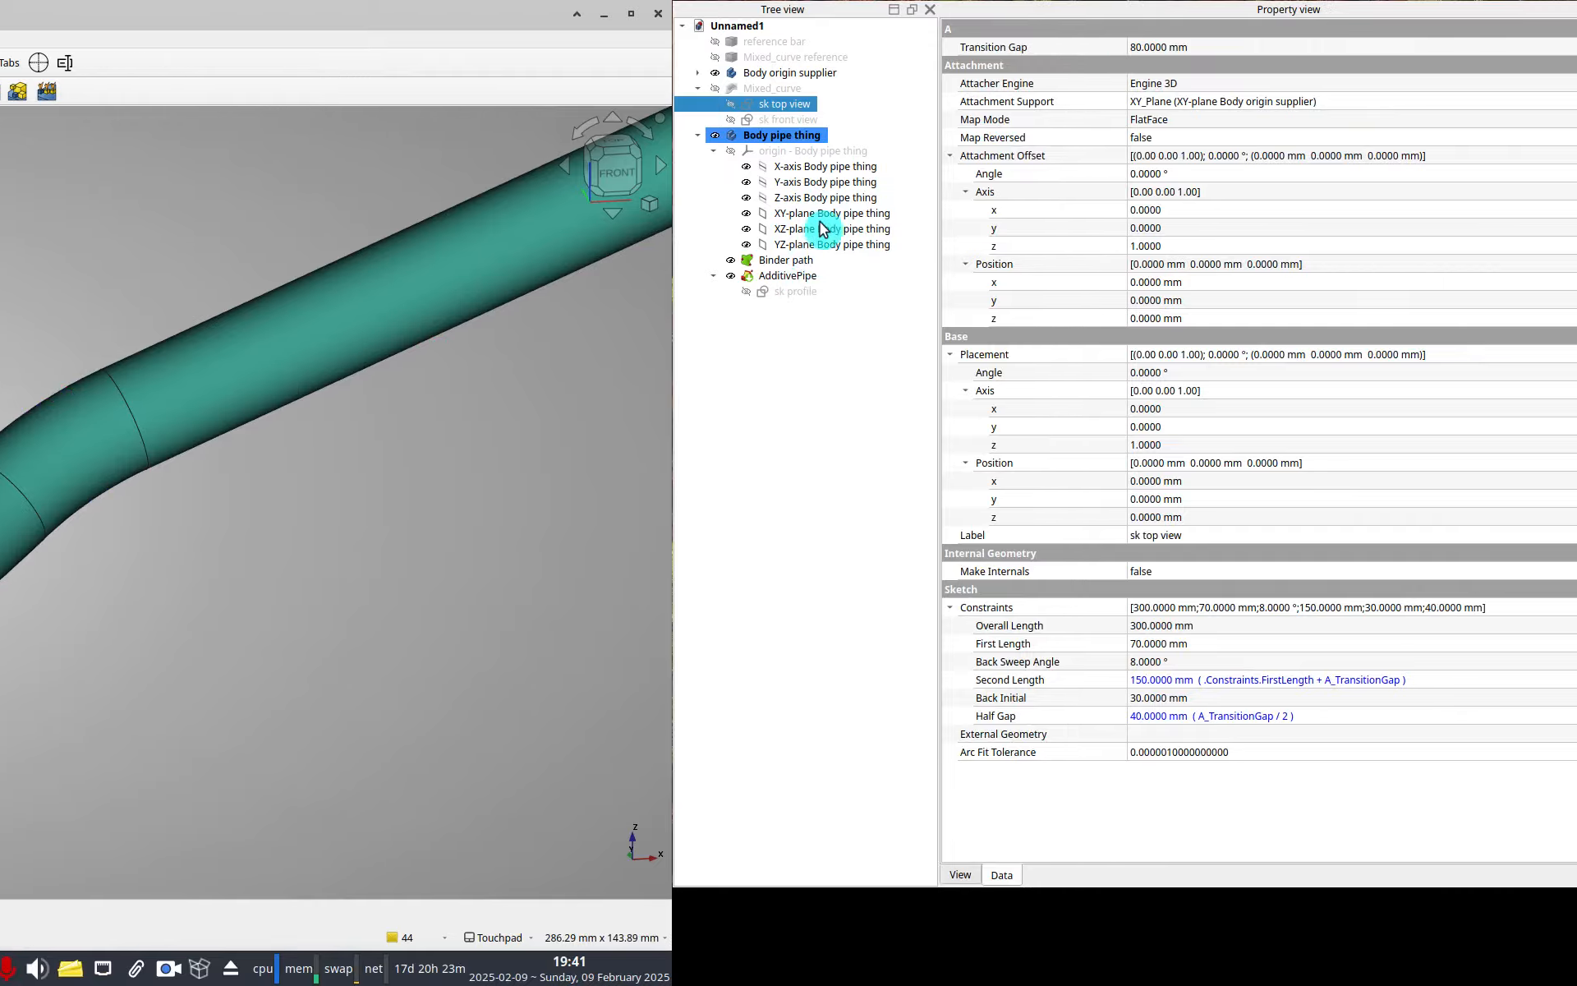
{"action": "double_click", "coordinate": [788, 119]}
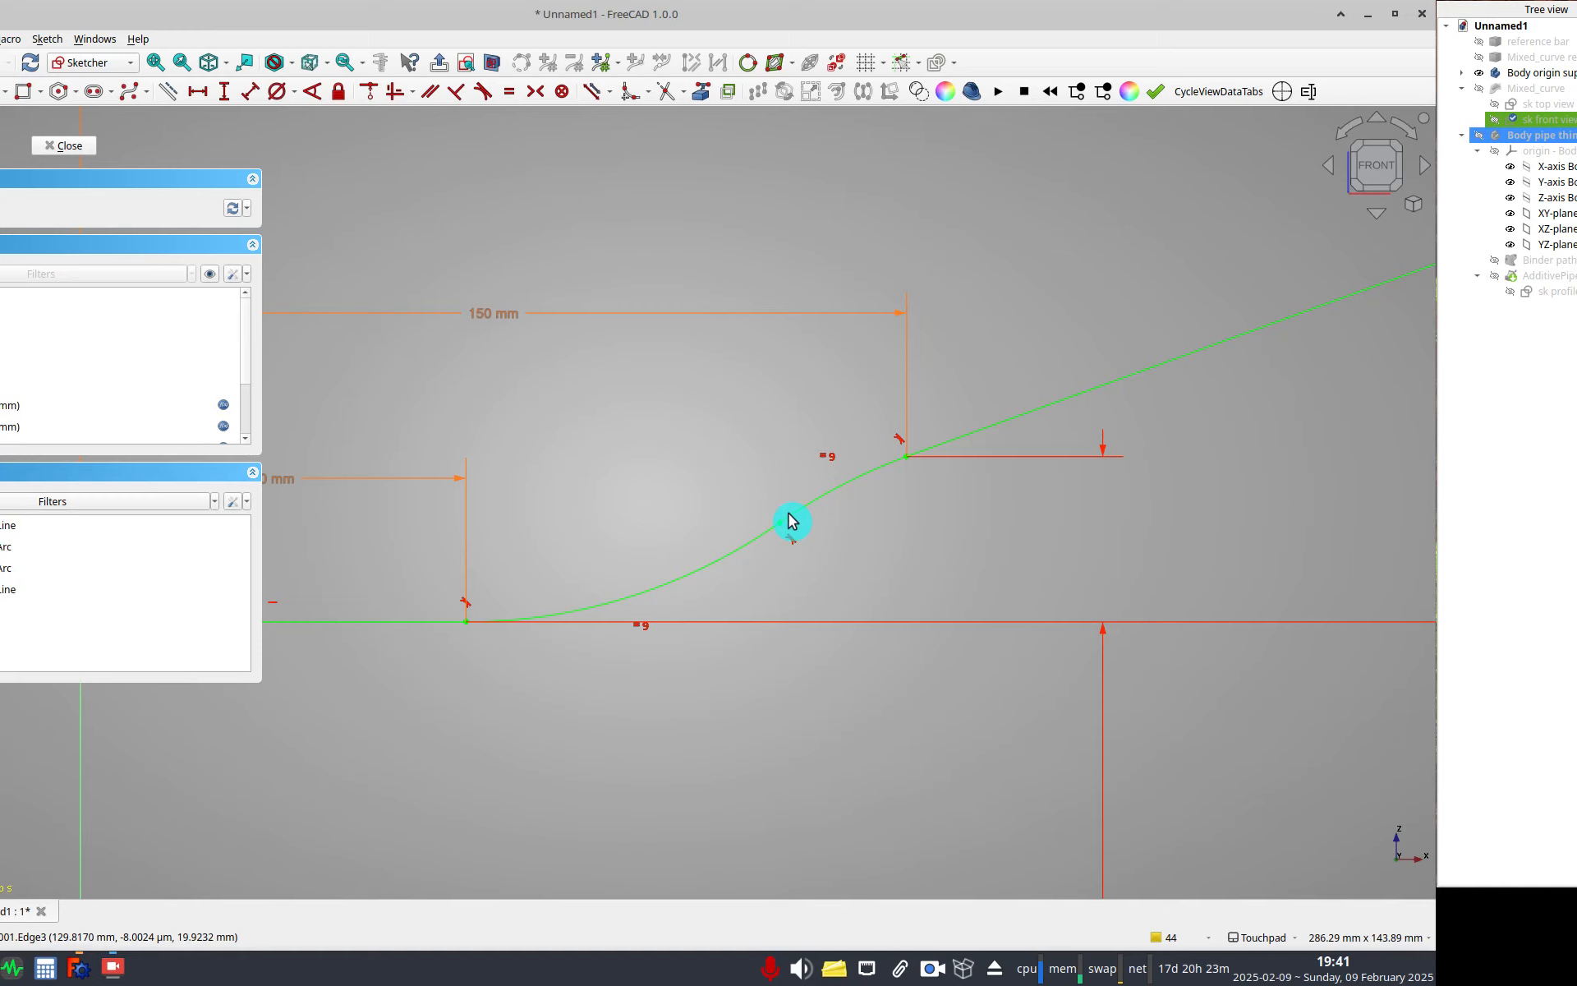
{"action": "left_click", "coordinate": [790, 518]}
{"action": "left_click", "coordinate": [790, 537]}
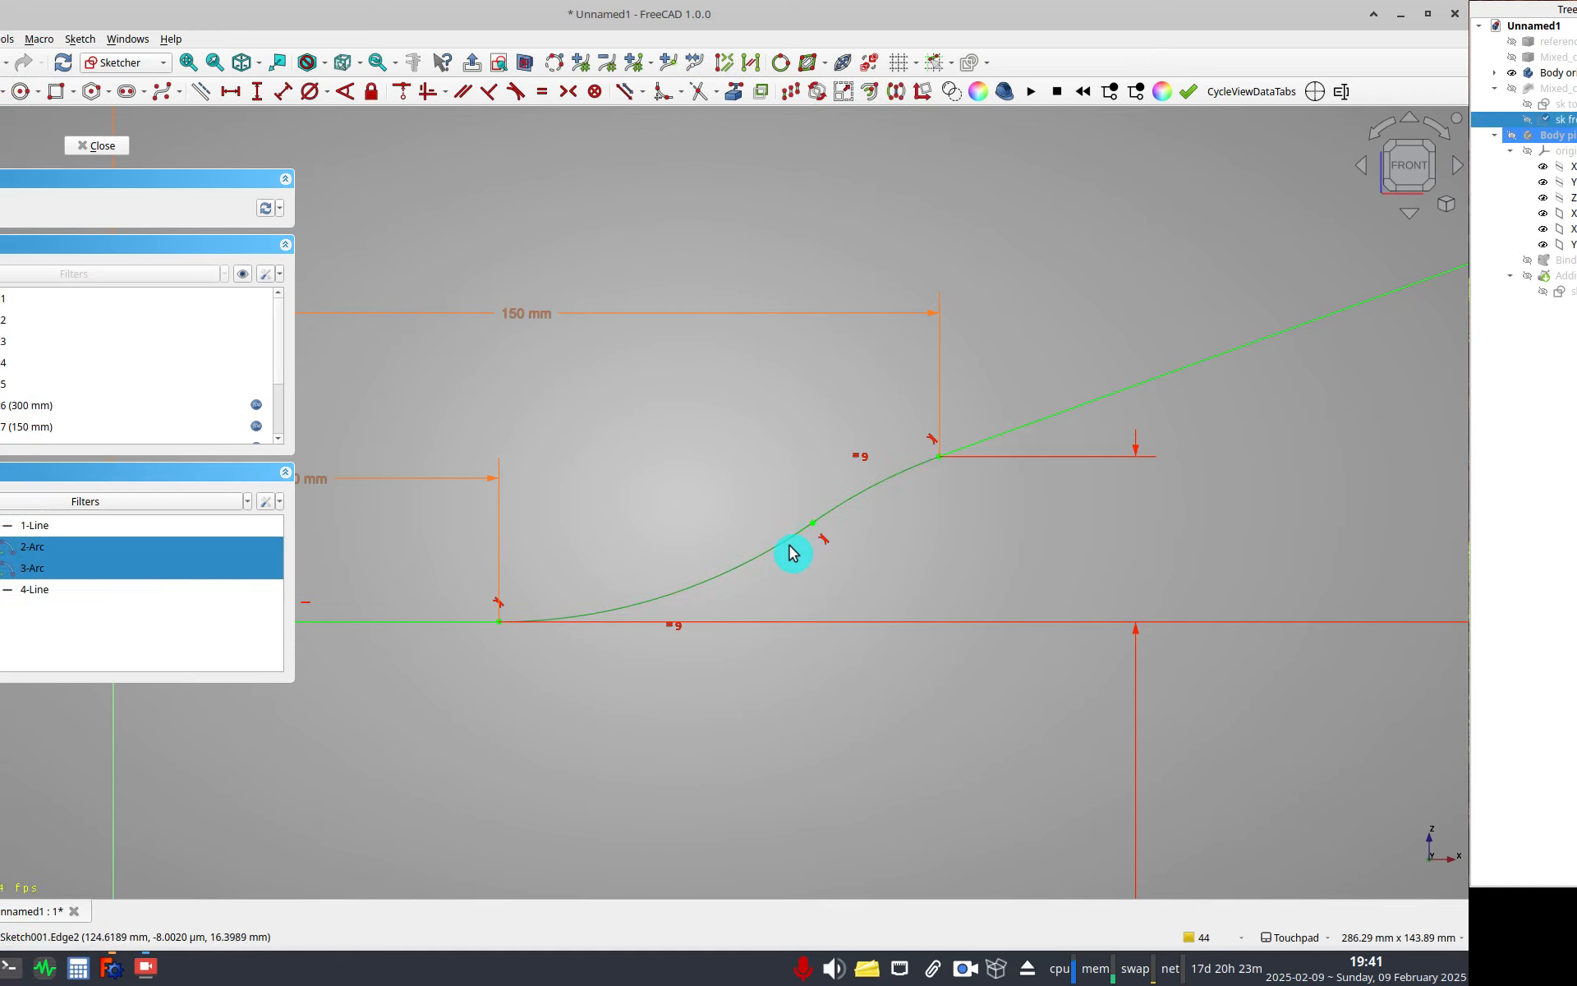
{"action": "key", "text": "Delete"}
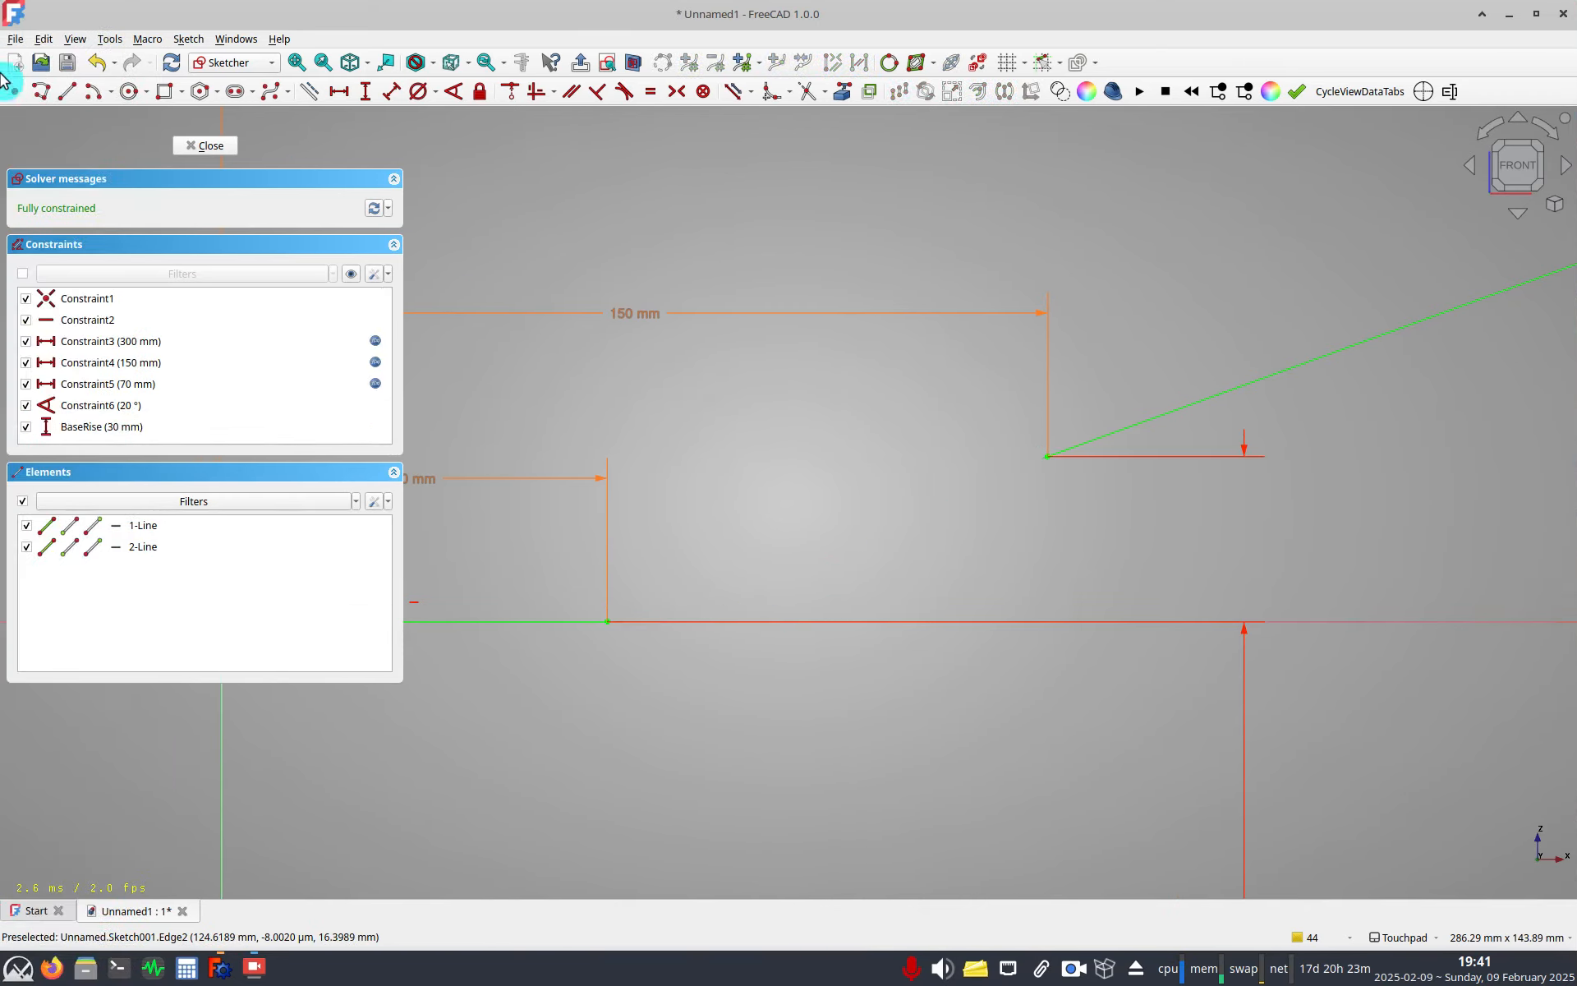
Draw a cubic B-spline through four control points joining the front view sketch's two line ends.
{"action": "left_click", "coordinate": [268, 94]}
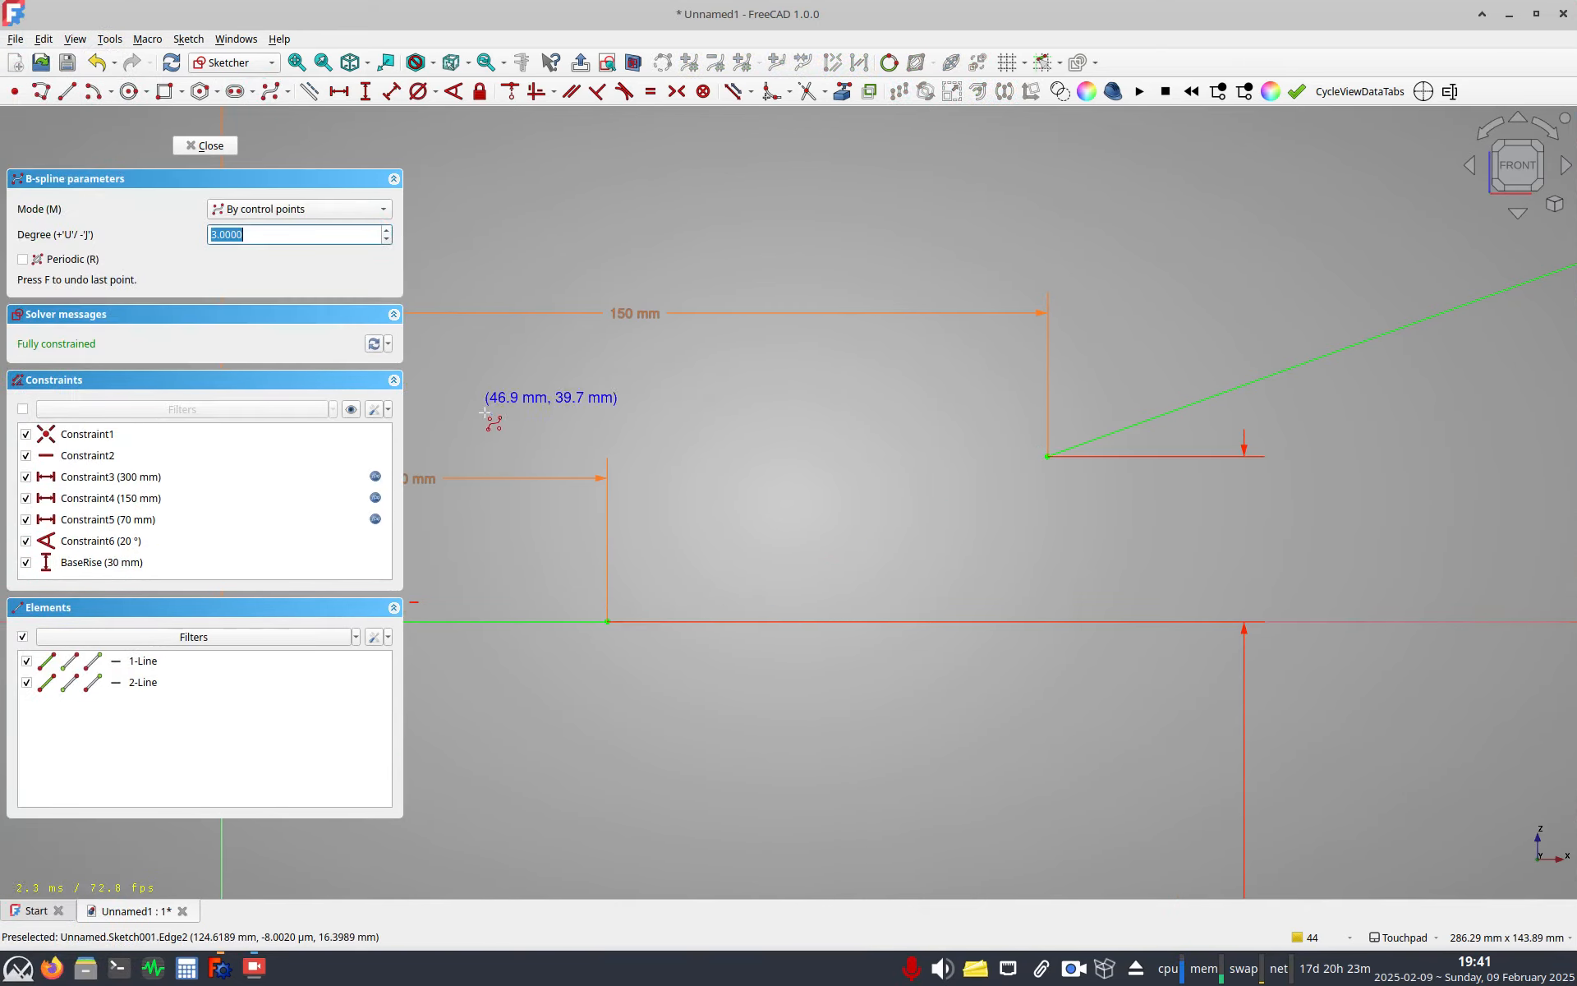
{"action": "left_click", "coordinate": [607, 622]}
{"action": "left_click", "coordinate": [807, 593]}
{"action": "left_click", "coordinate": [909, 505]}
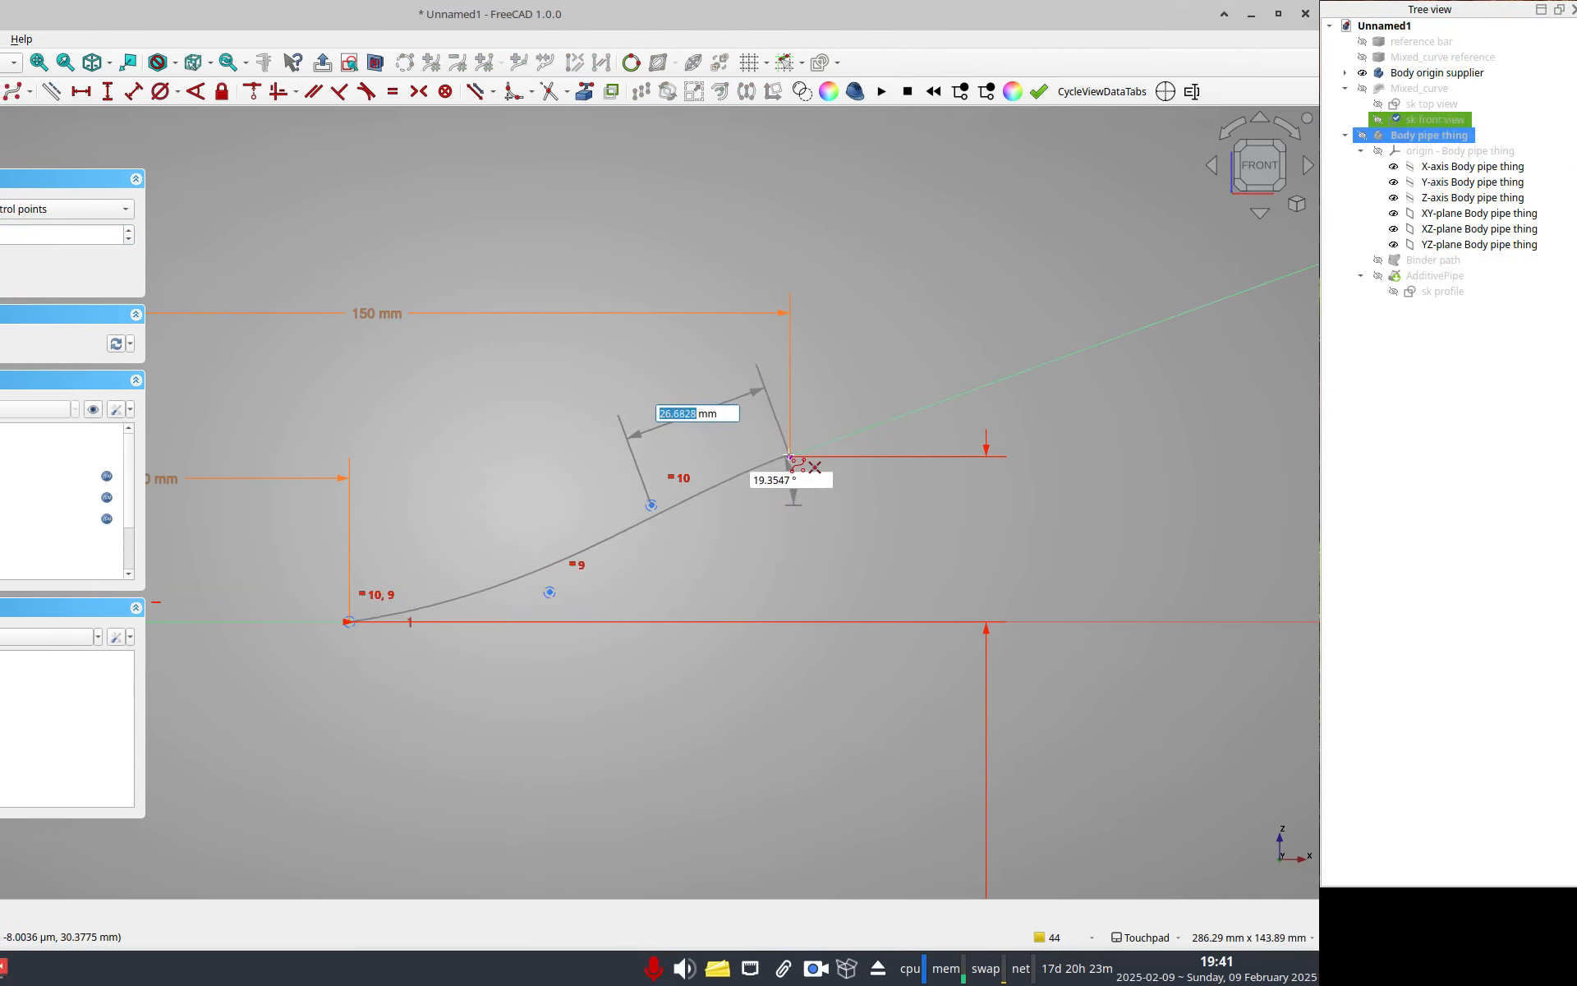
{"action": "right_click", "coordinate": [790, 456]}
{"action": "right_click", "coordinate": [525, 608]}
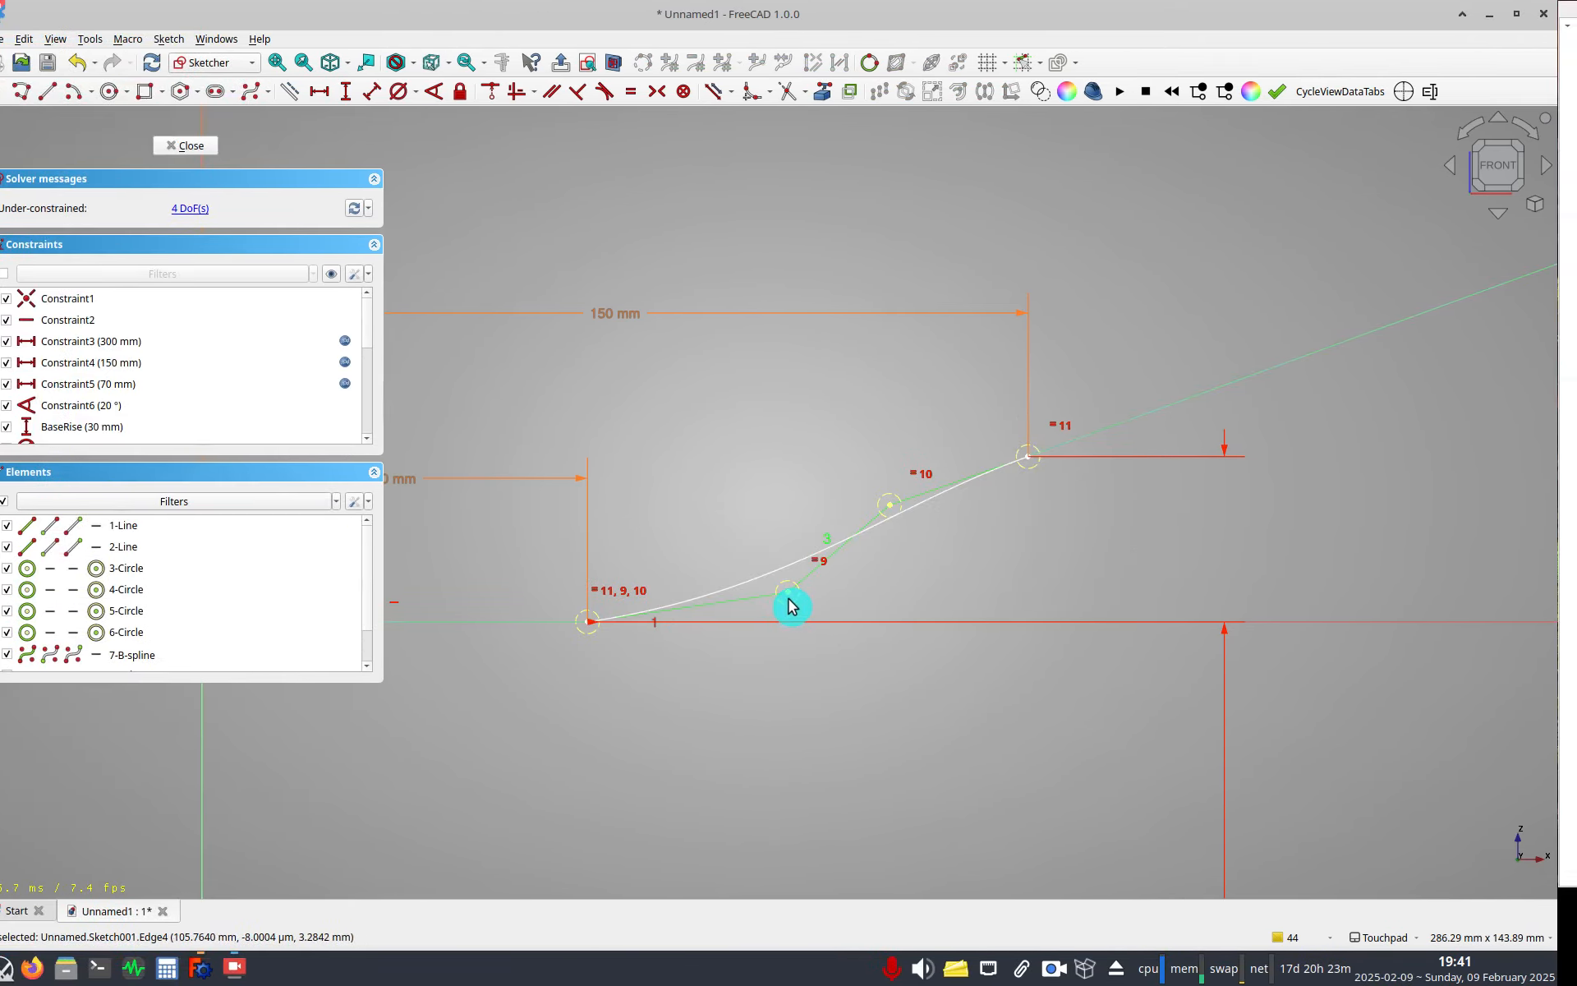
Constrain the spline's first inner control point to lie on the first line.
{"action": "left_click", "coordinate": [789, 598]}
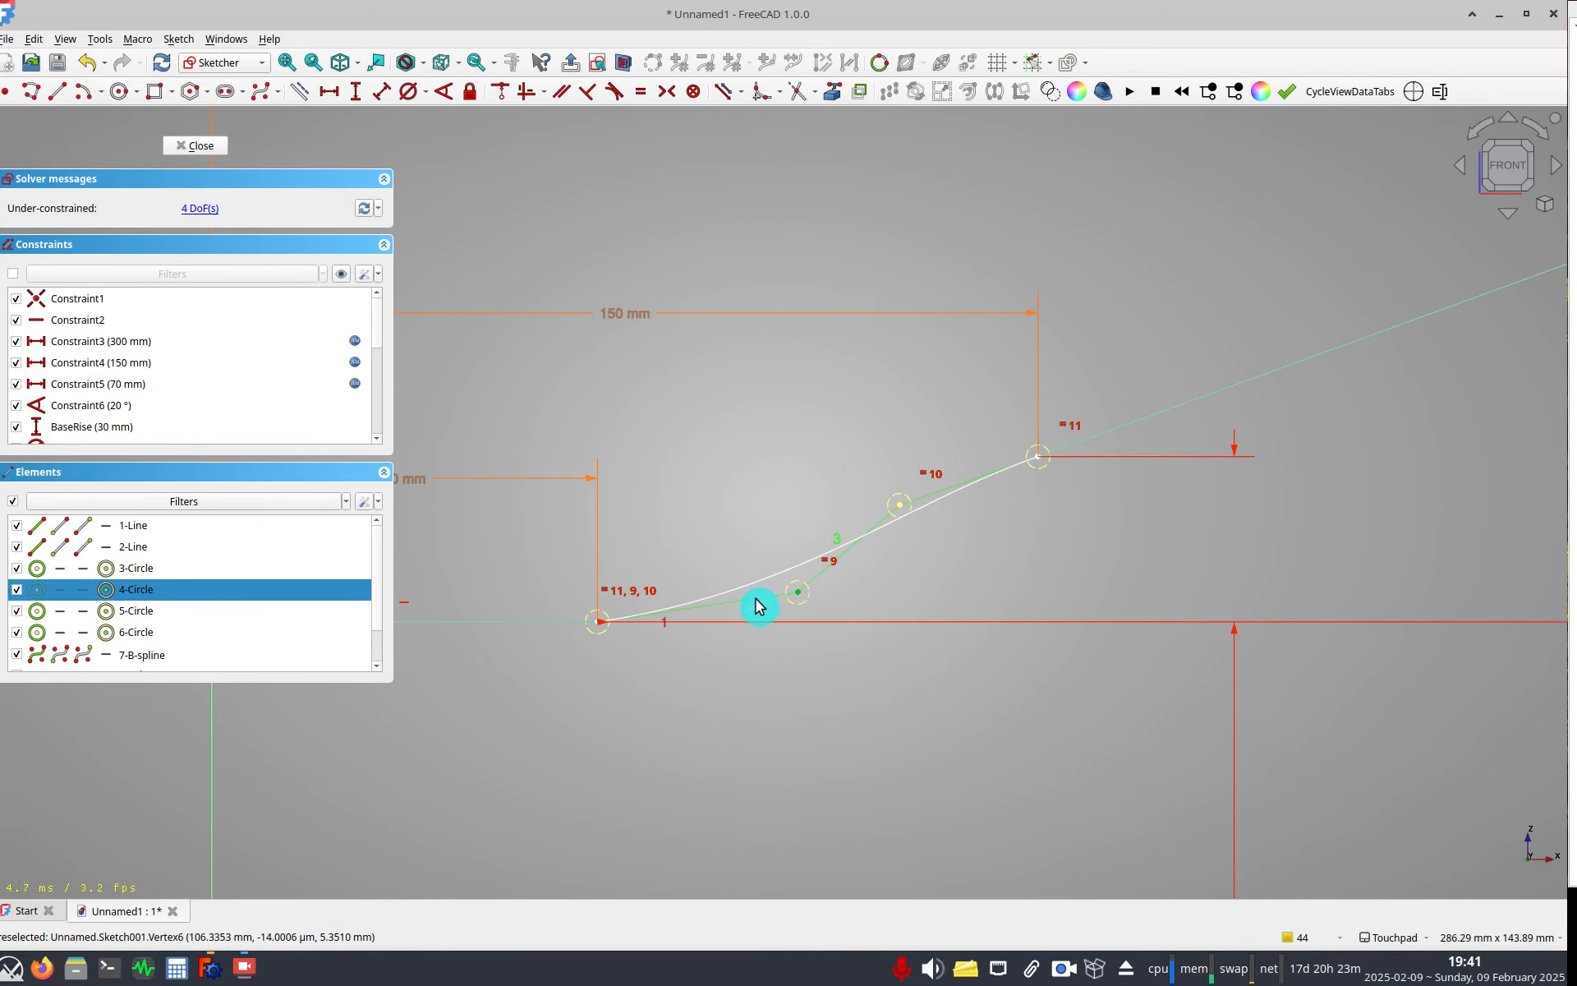
{"action": "left_click", "coordinate": [576, 622]}
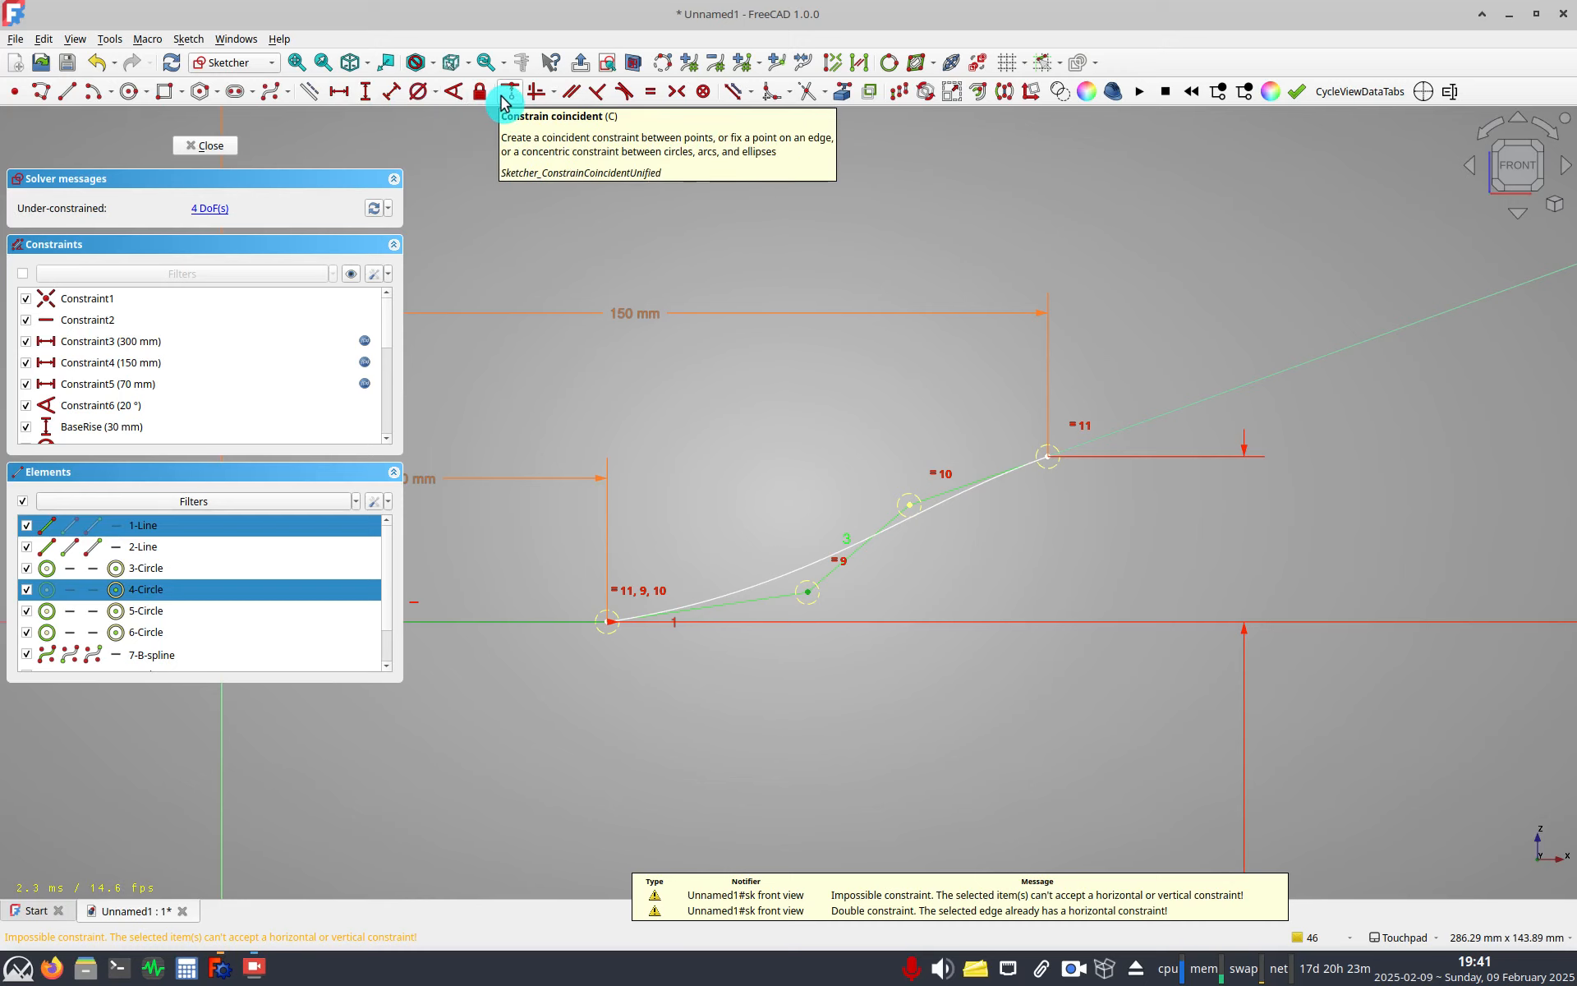
{"action": "left_click", "coordinate": [504, 100]}
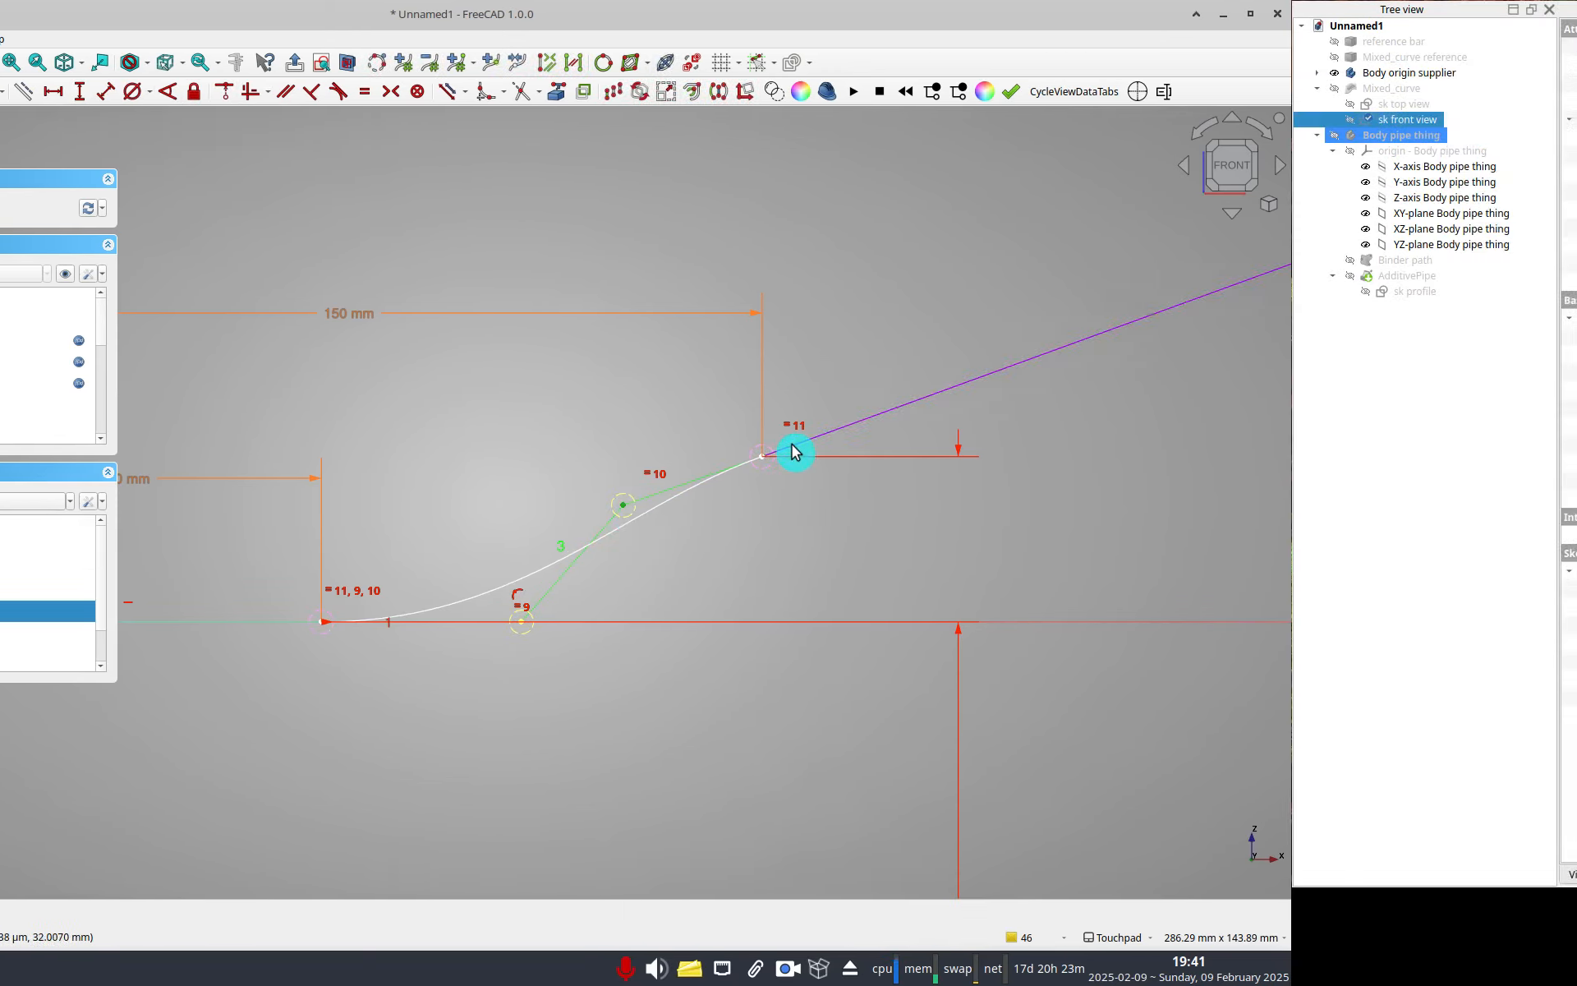
Constrain the second inner control point onto the second line and align the two inner control points vertically.
{"action": "left_click", "coordinate": [789, 511]}
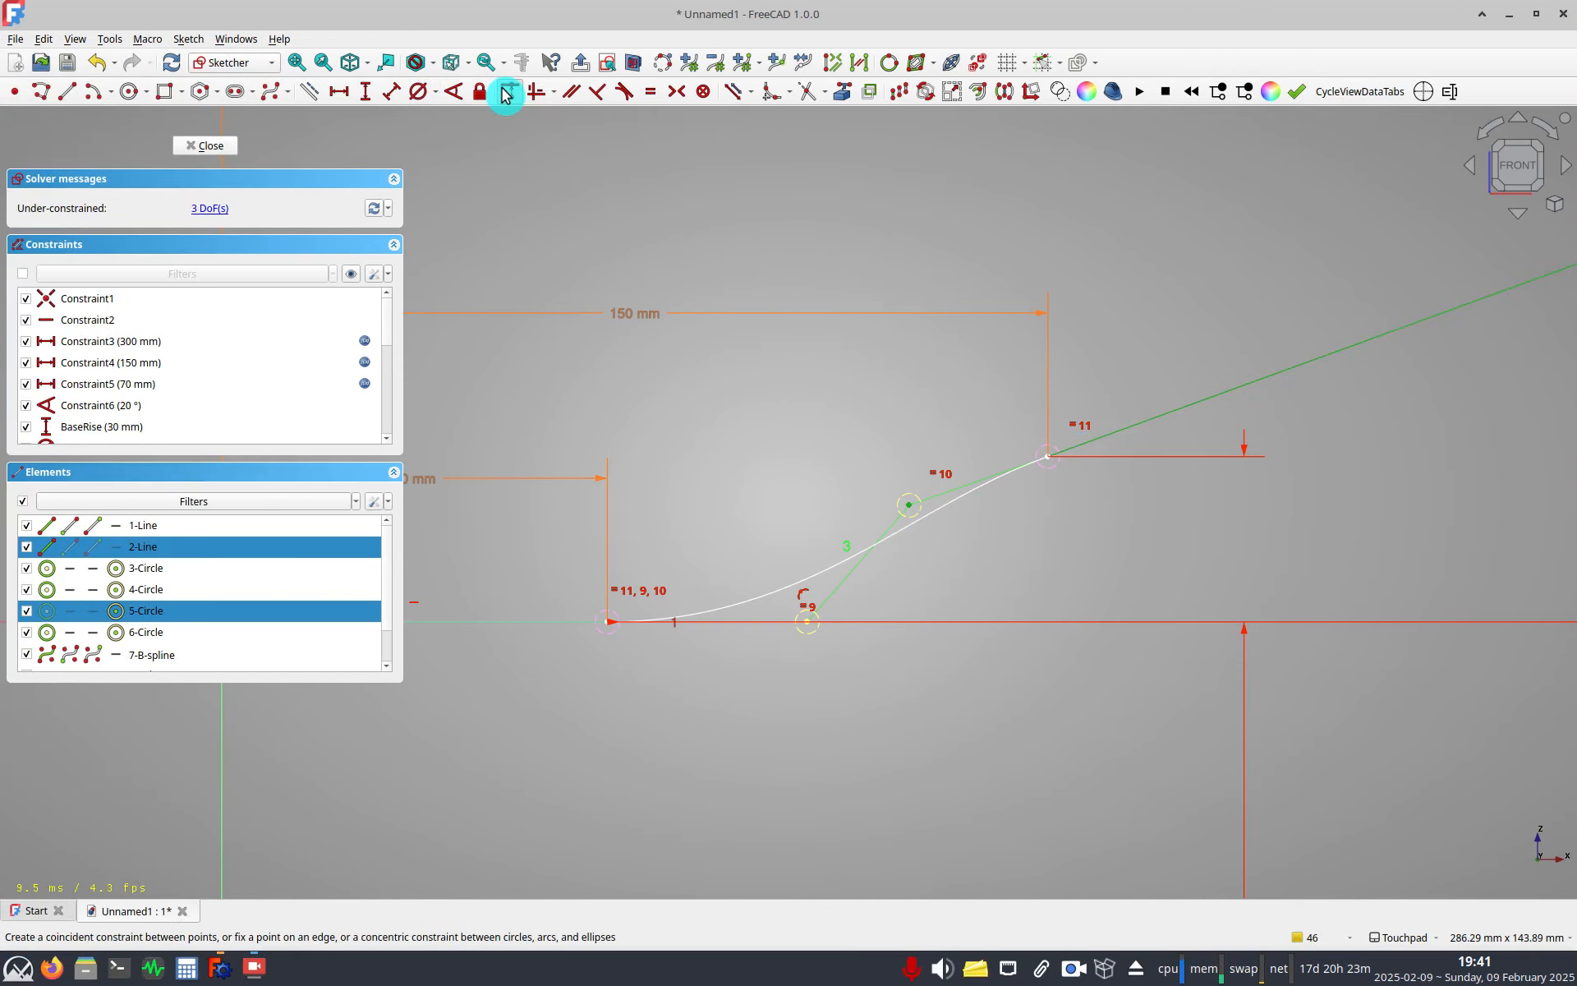
{"action": "left_click", "coordinate": [505, 91]}
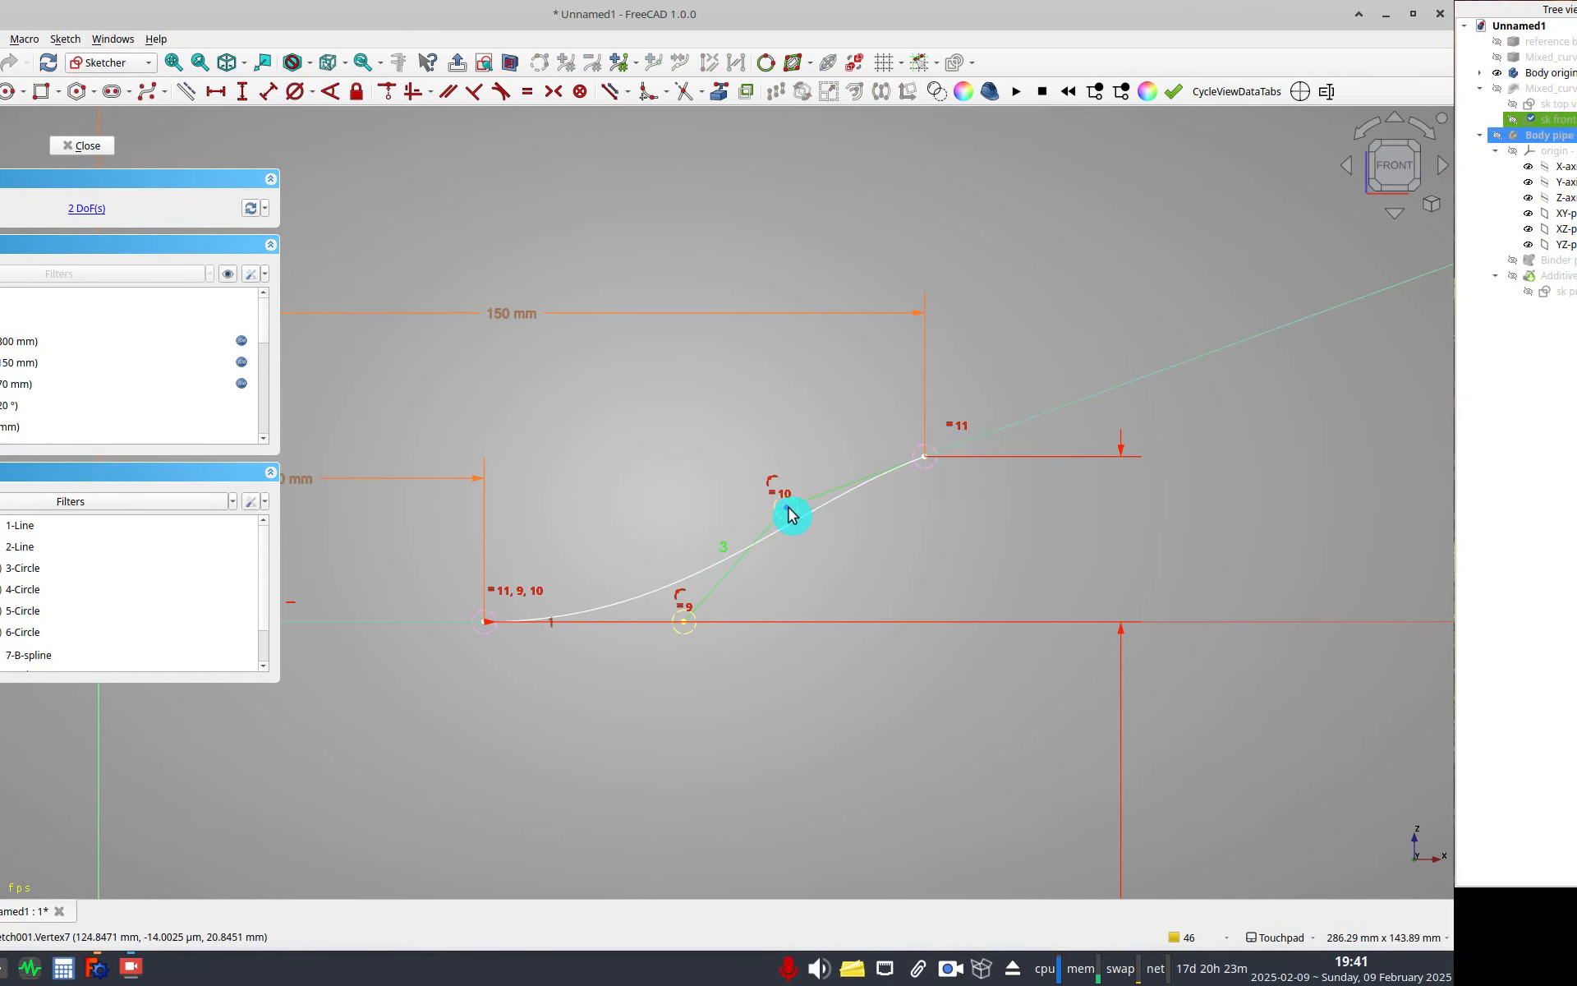
{"action": "left_click", "coordinate": [788, 513]}
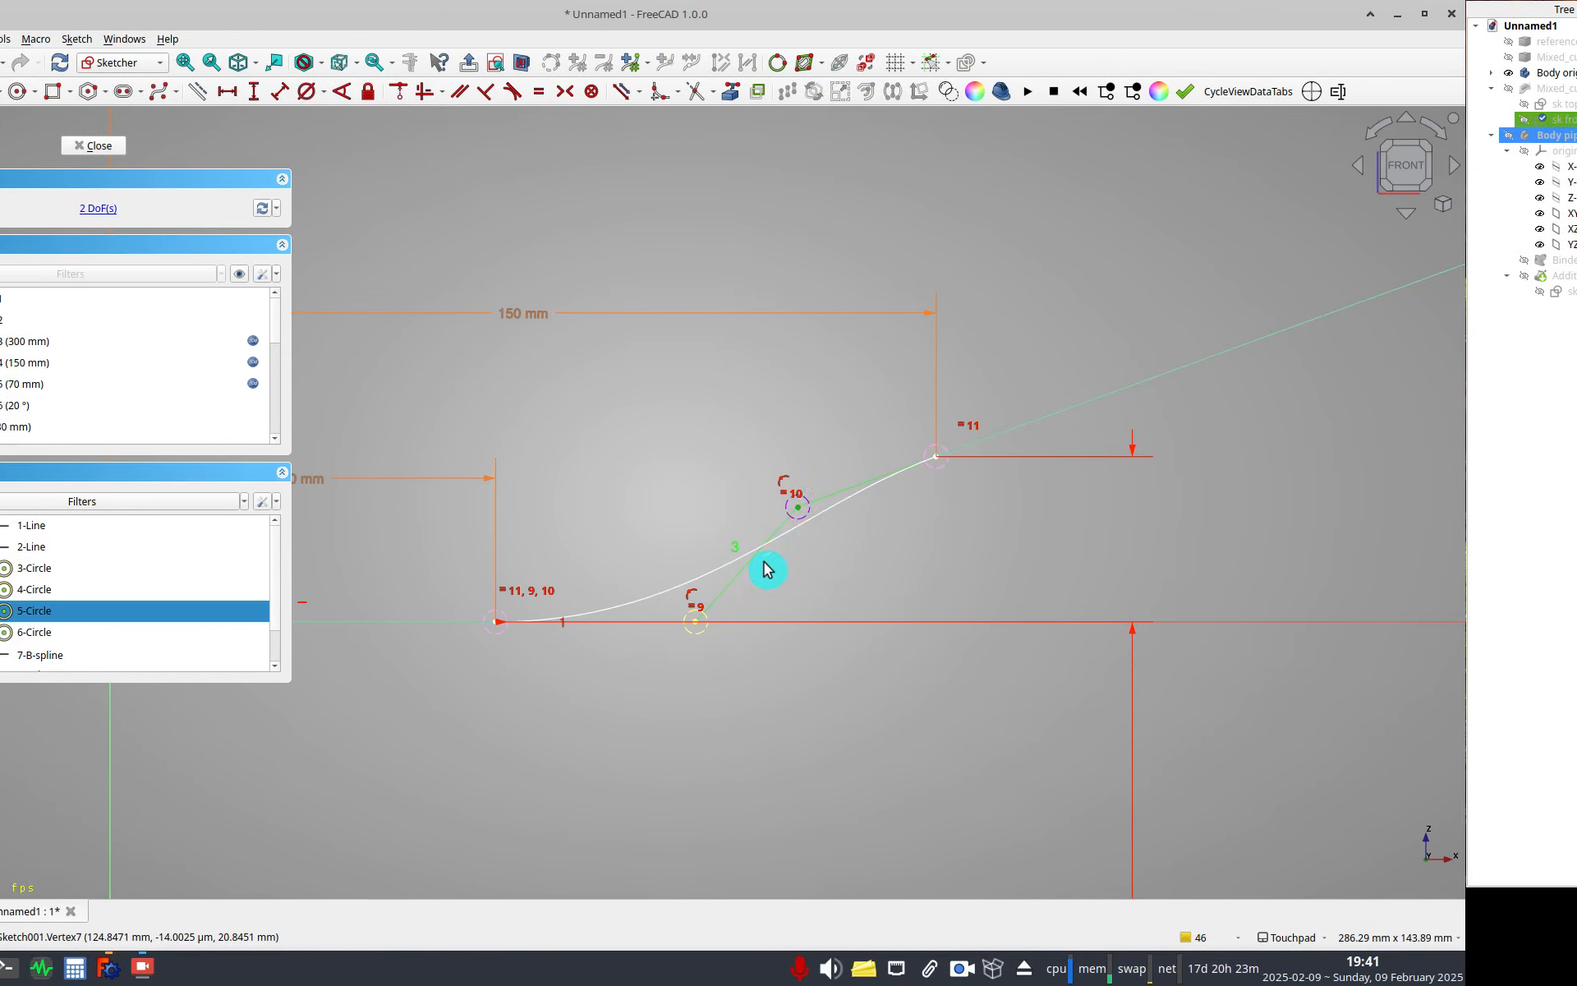
{"action": "key", "text": "v"}
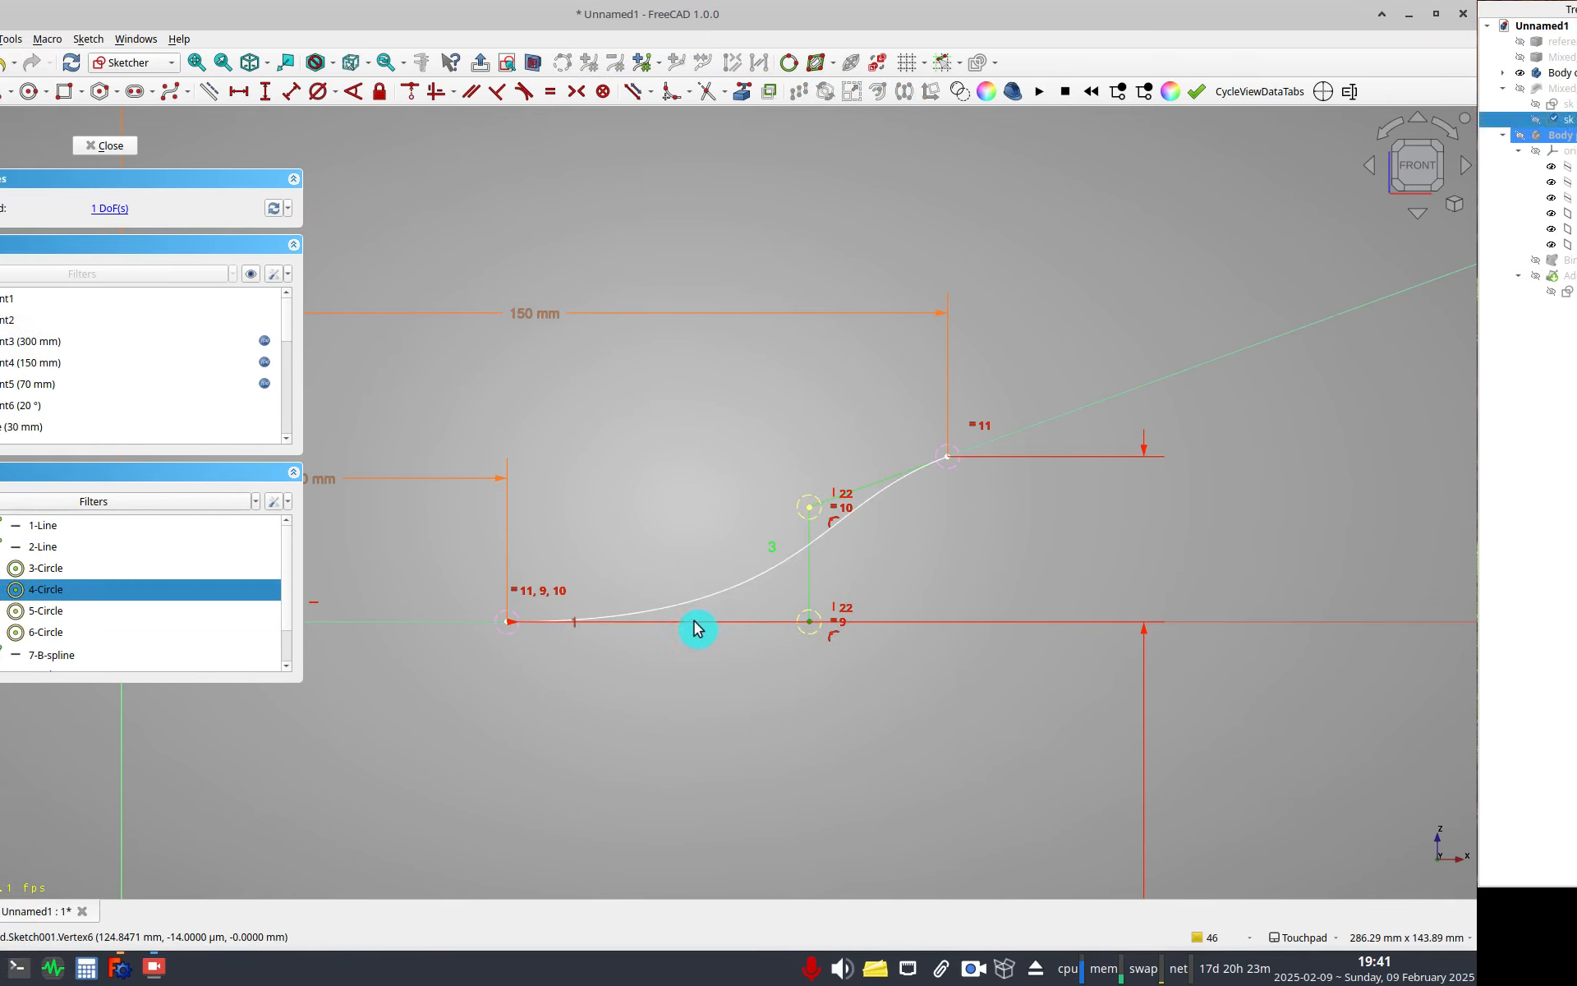
Dimension the horizontal distance from the spline's start to the inner control points as <<sk top view>>.Constraints.HalfGap.
{"action": "left_click", "coordinate": [608, 623]}
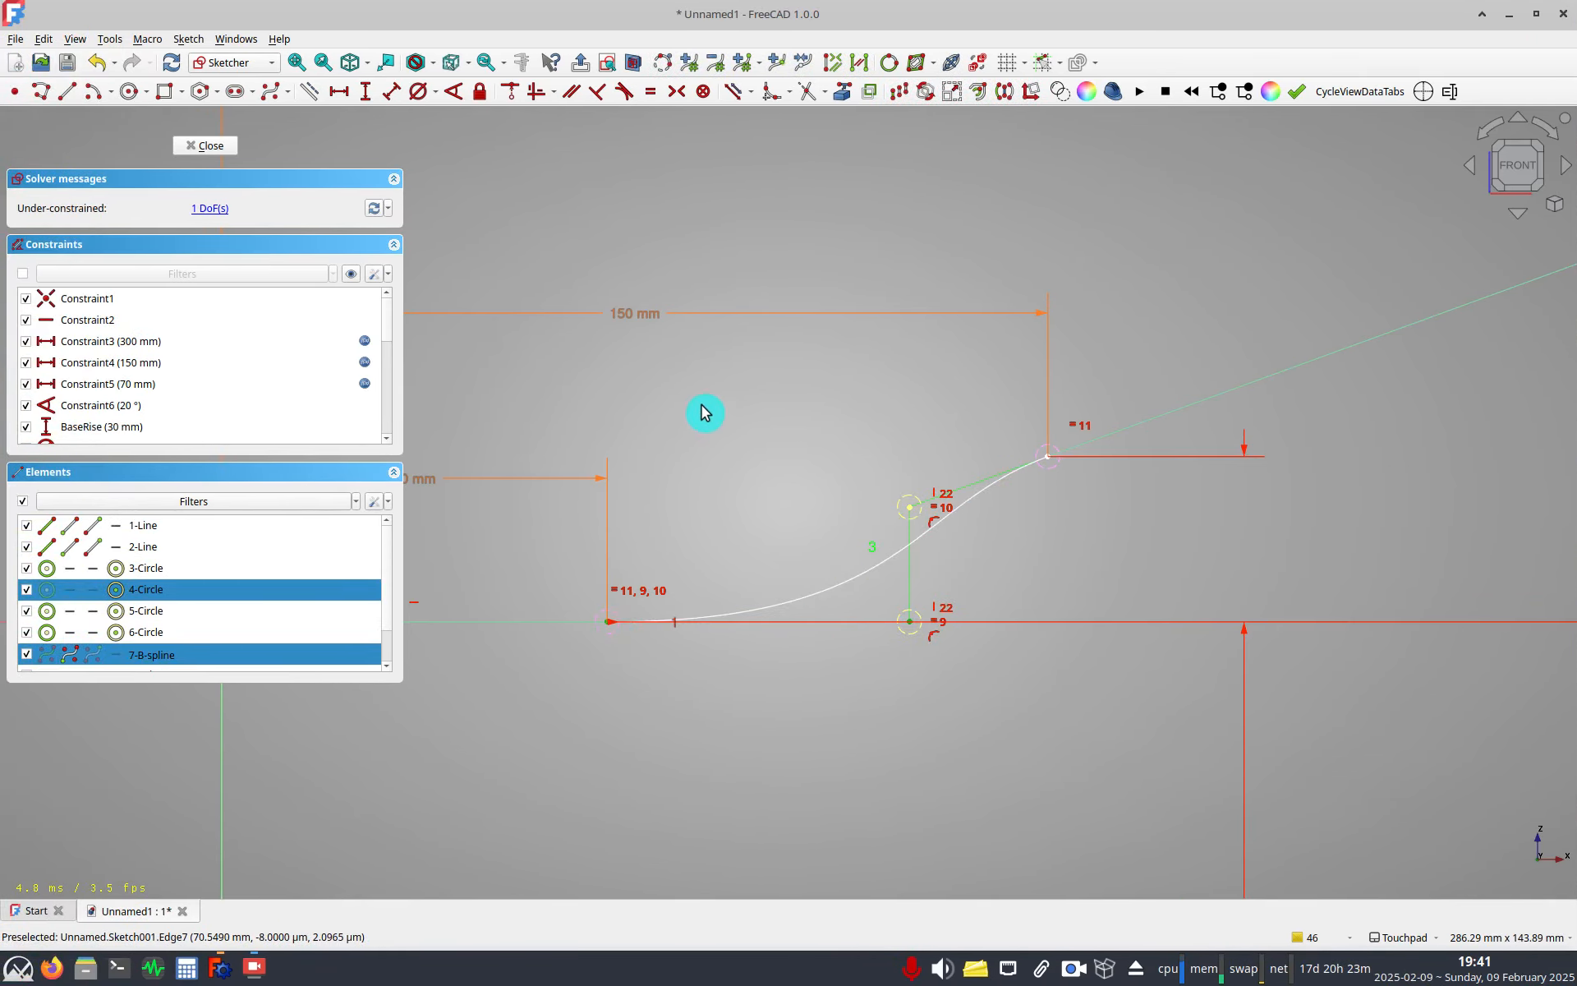
{"action": "left_click", "coordinate": [338, 91]}
{"action": "key", "text": "equal"}
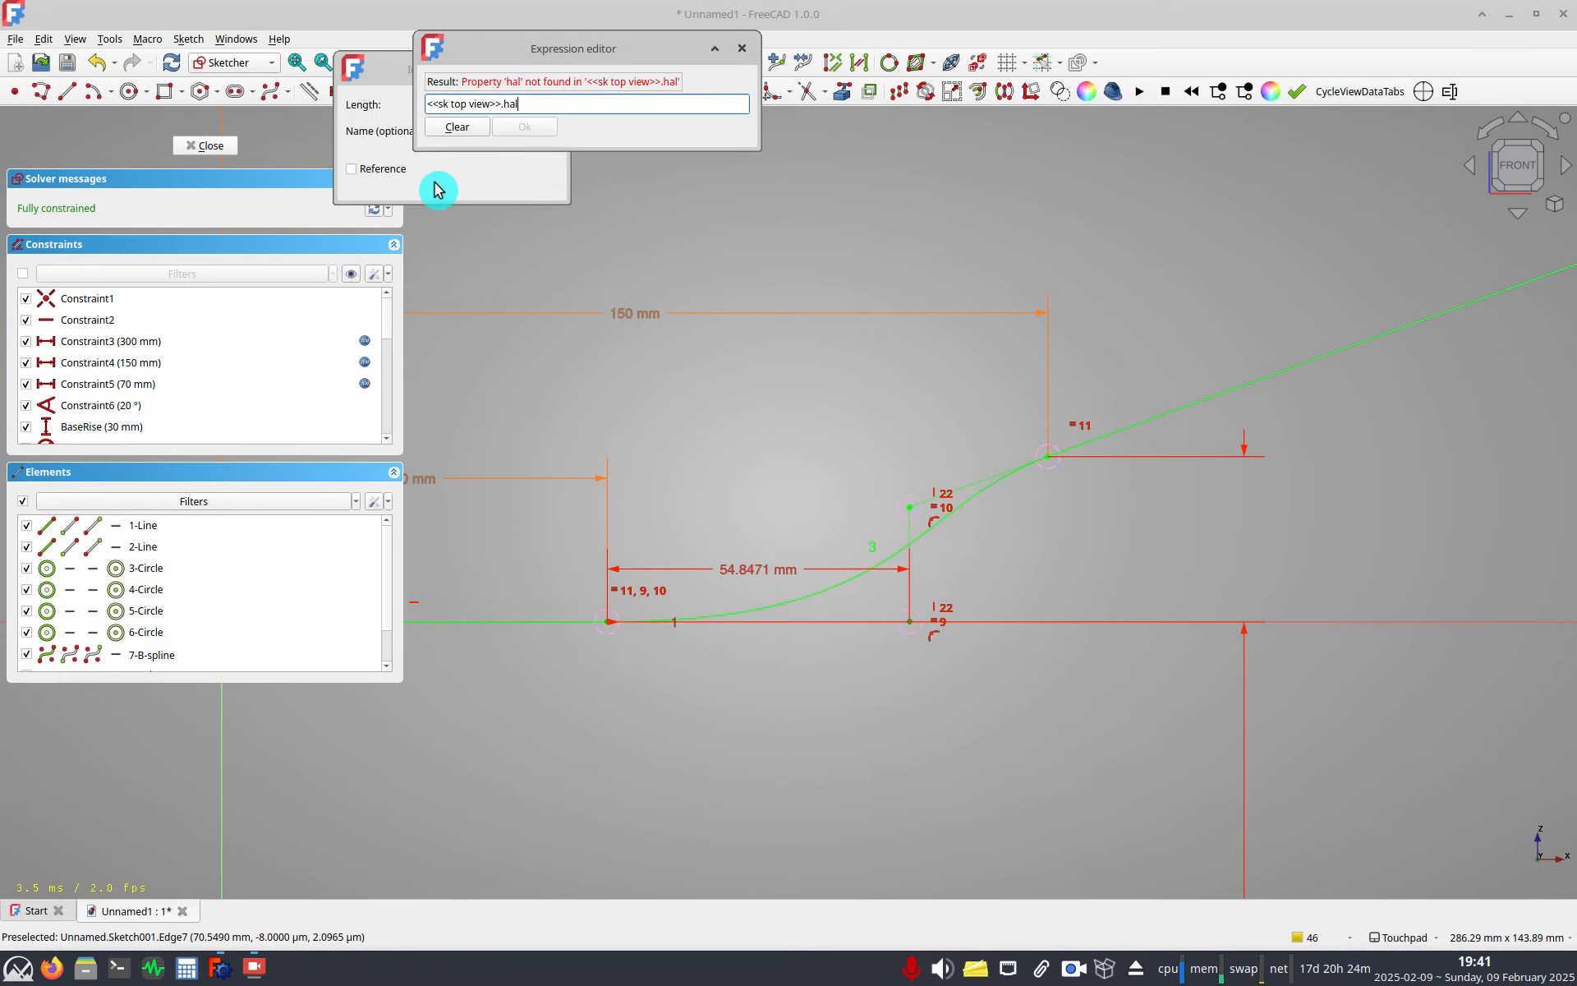
{"action": "key", "text": "BackSpace"}
{"action": "key", "text": "BackSpace"}
{"action": "type", "text": "o"}
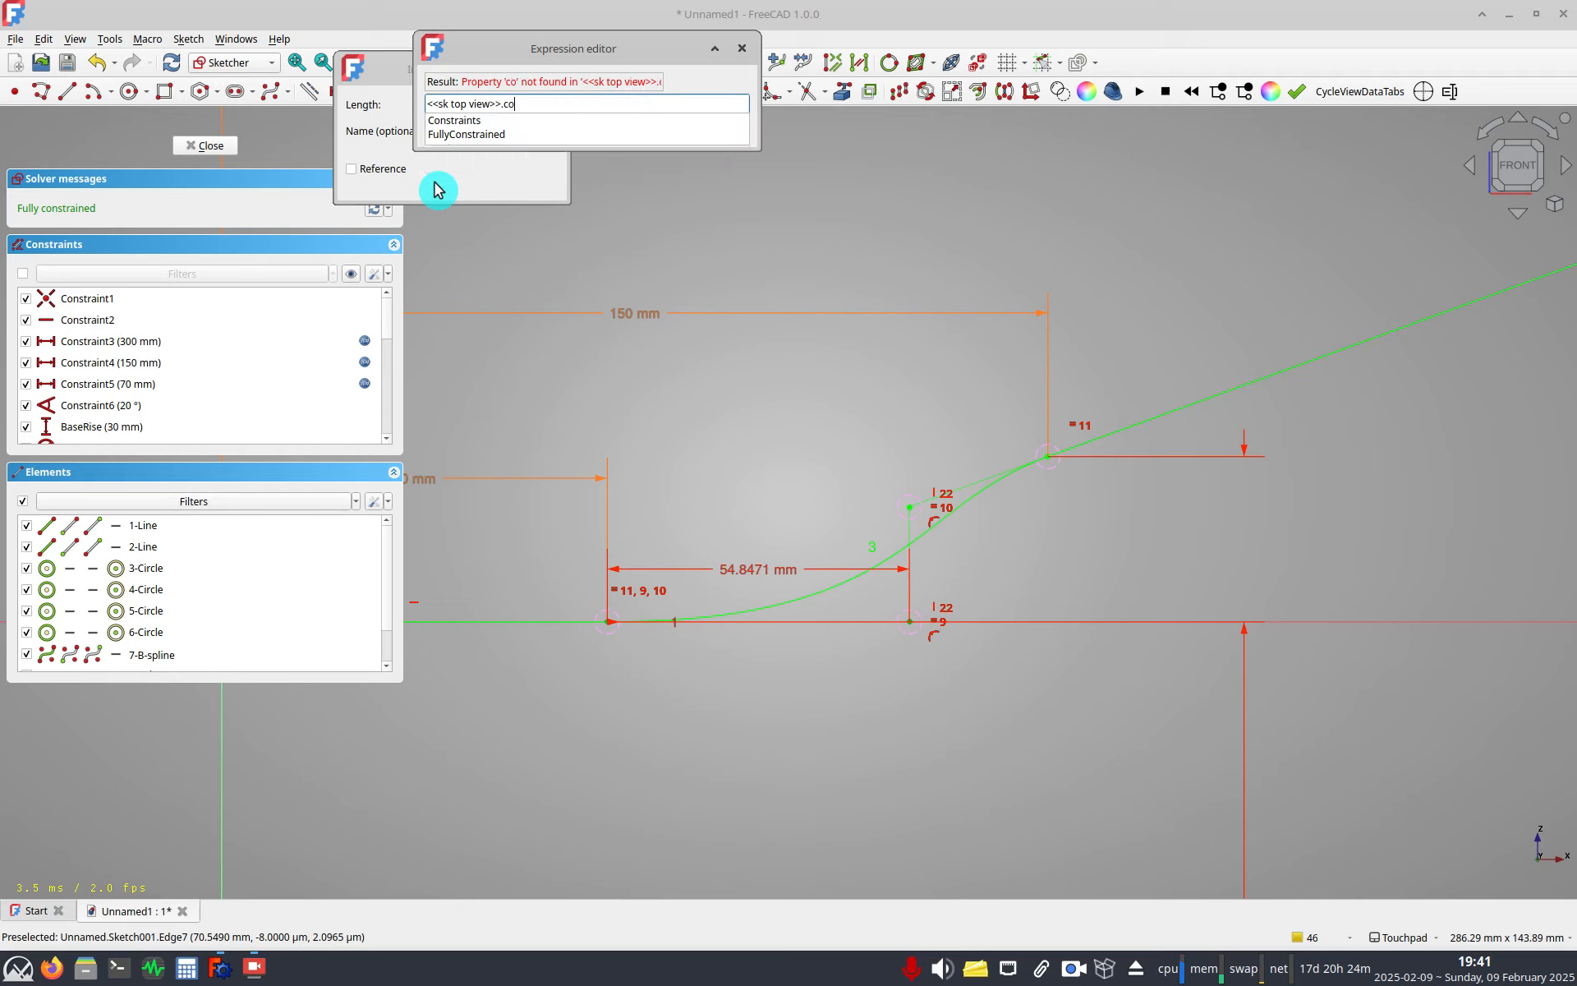
{"action": "type", "text": "n"}
{"action": "key", "text": "Tab"}
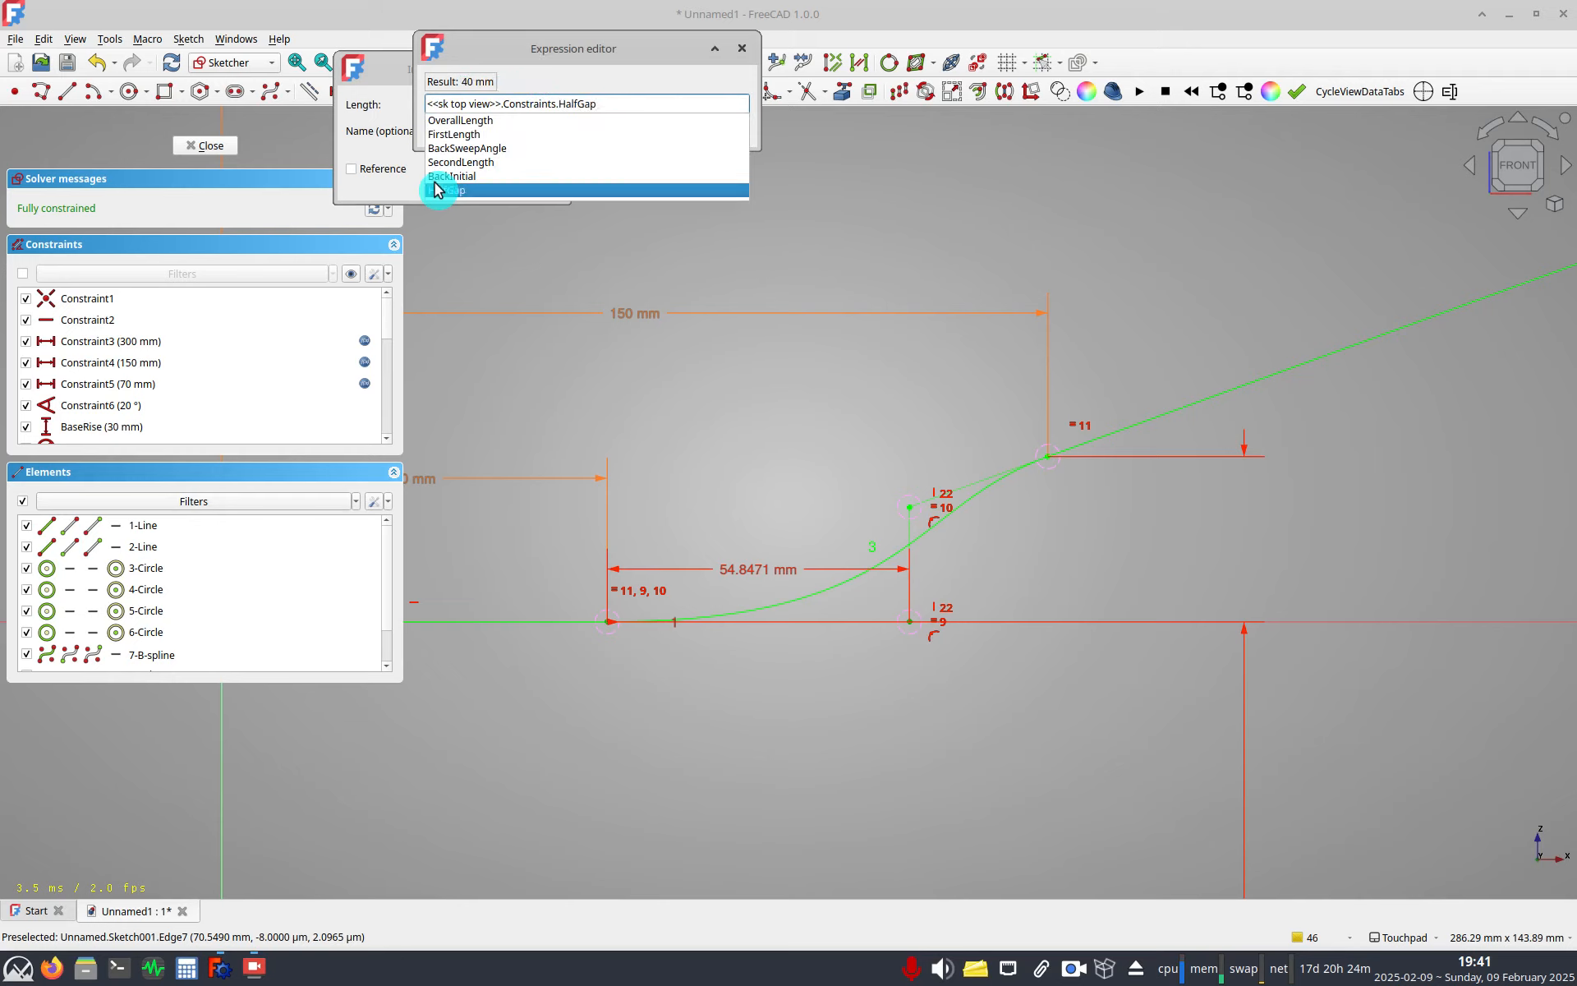
{"action": "left_click", "coordinate": [435, 189]}
{"action": "key", "text": "Return"}
{"action": "key", "text": "Return"}
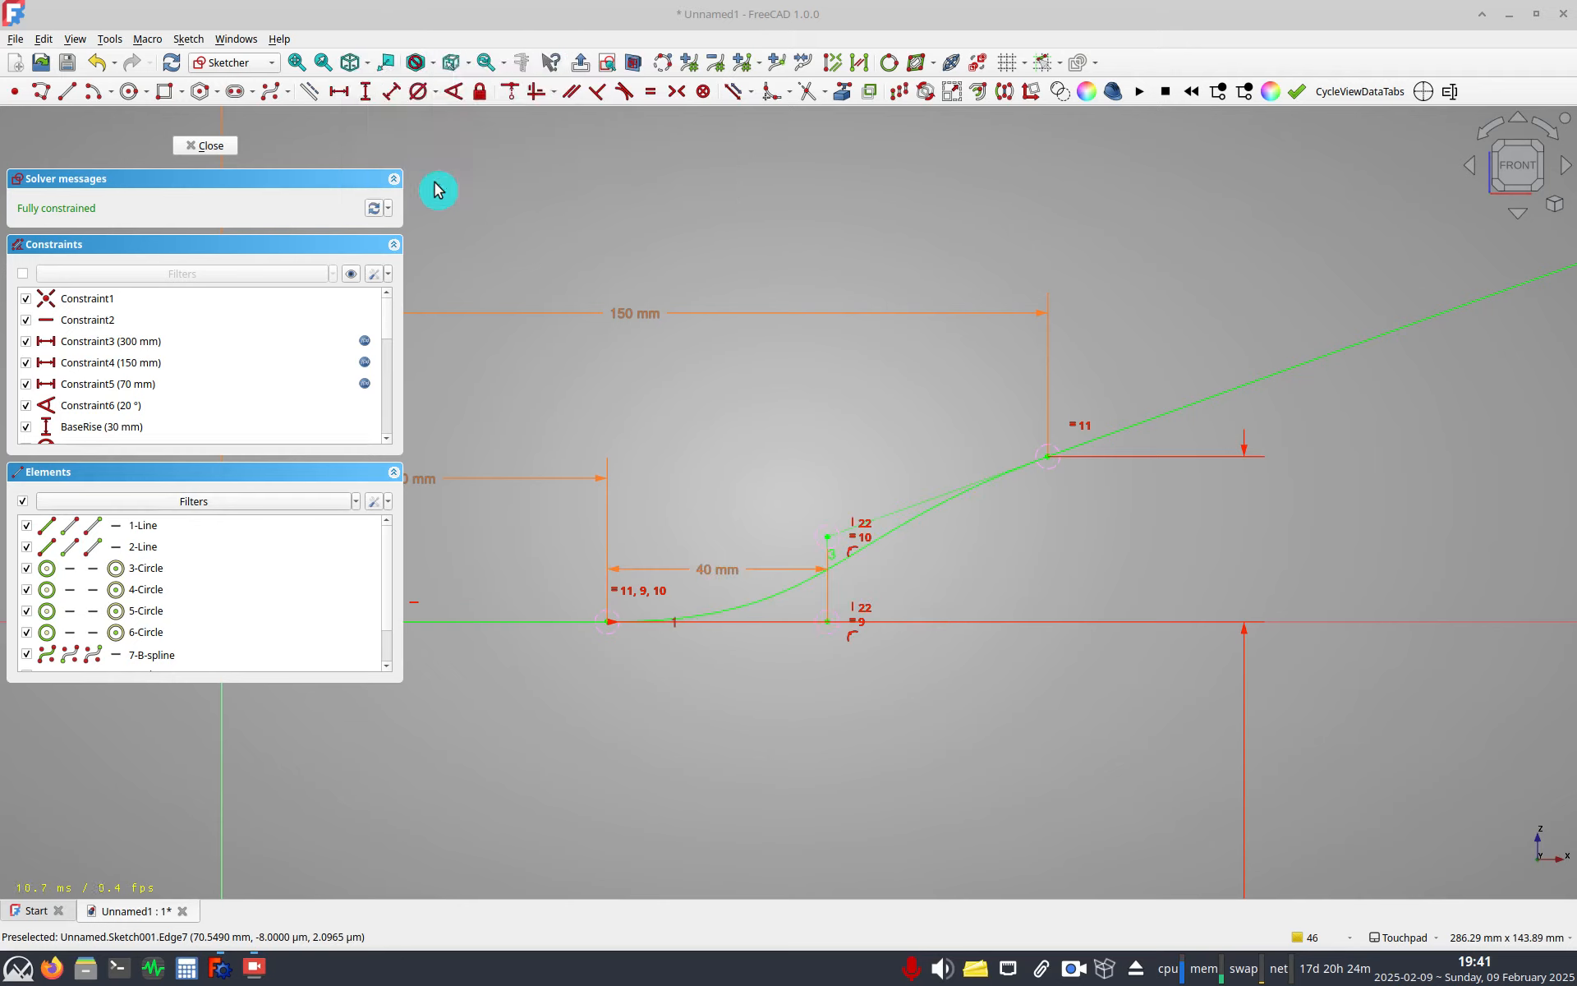
Close the front view sketch and orbit around the updated swept tube.
{"action": "scroll", "coordinate": [679, 397], "scroll_direction": "down", "scroll_amount": 3}
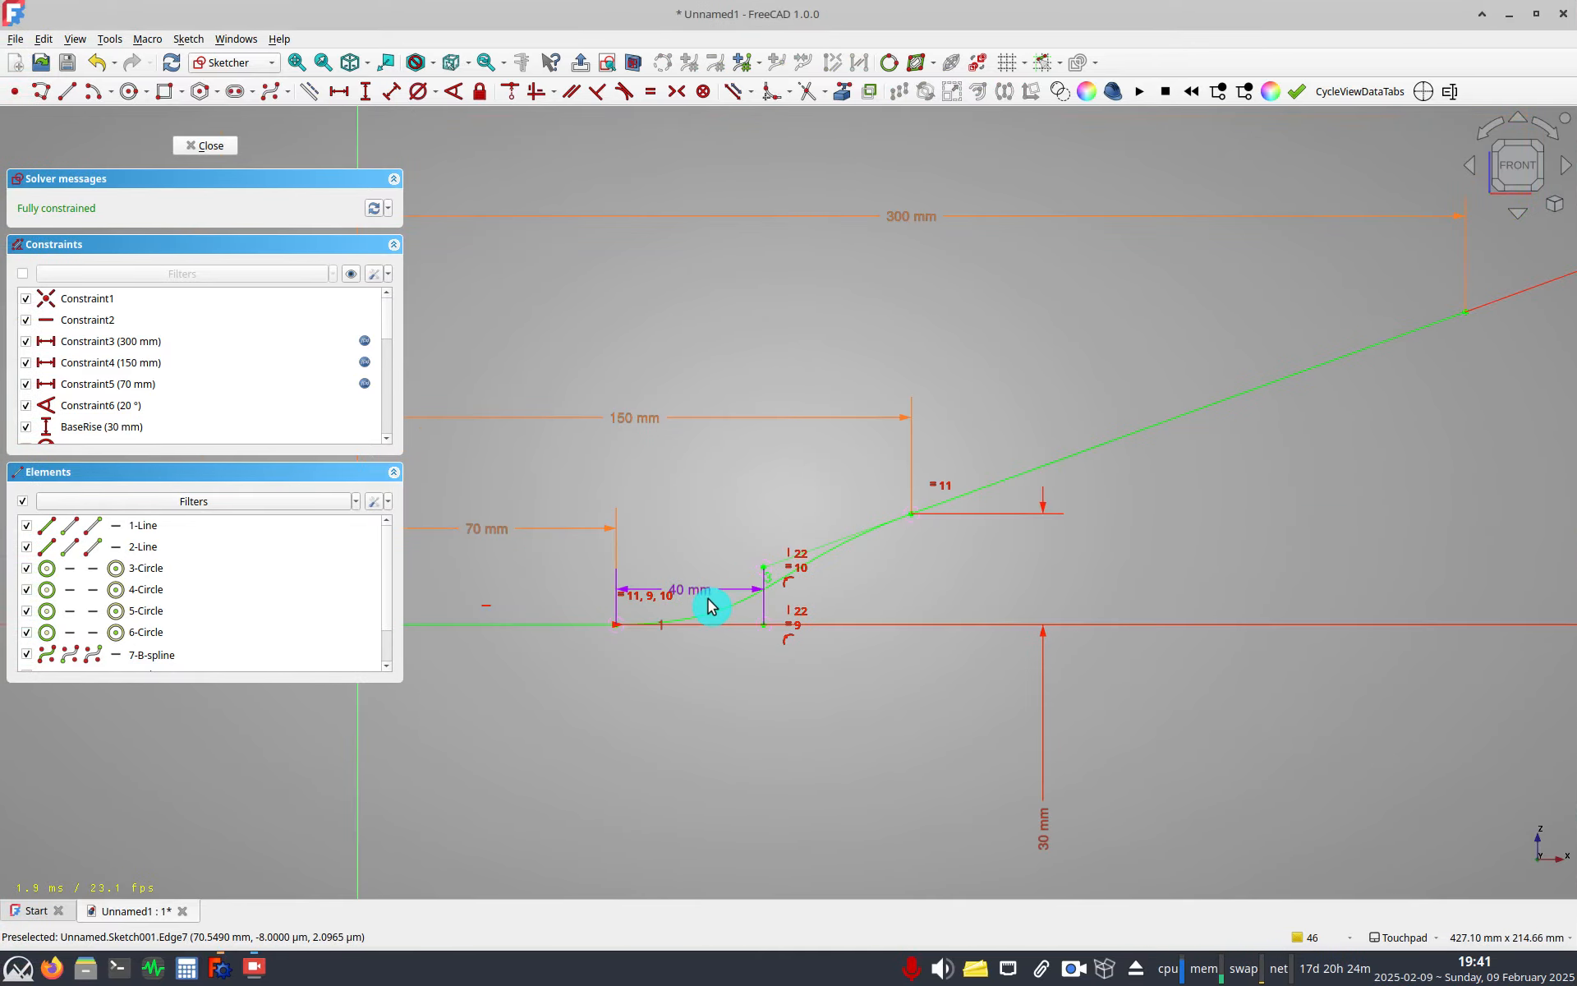
{"action": "scroll", "coordinate": [764, 641], "scroll_direction": "down", "scroll_amount": 4}
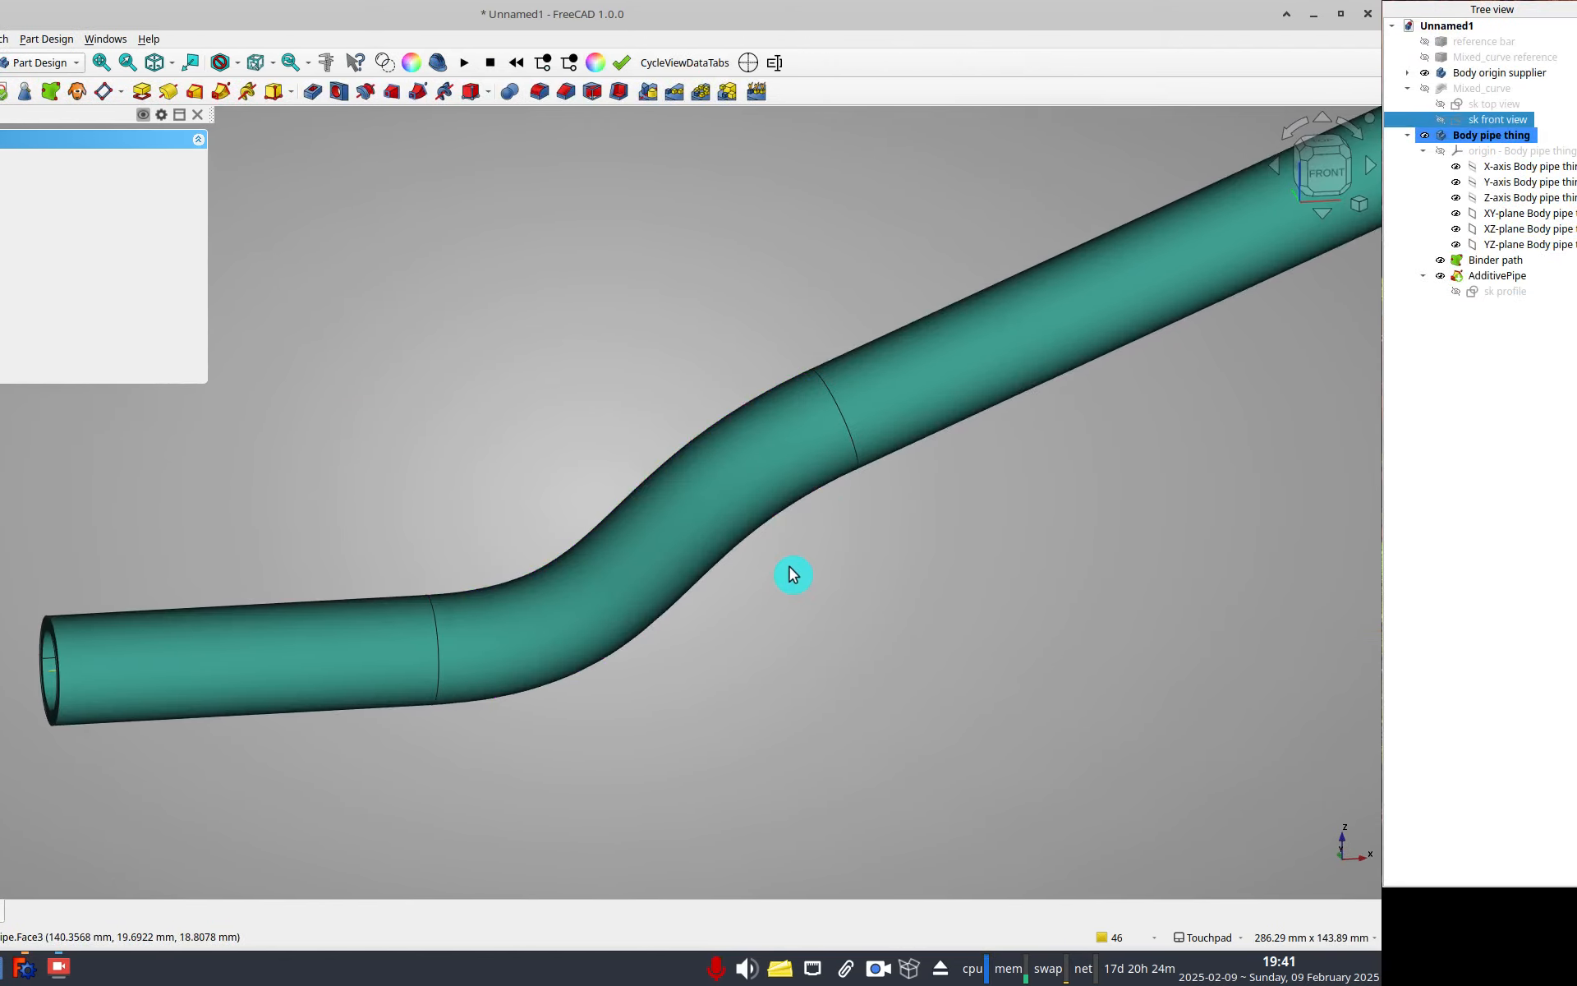
{"action": "mouse_move", "coordinate": [845, 599]}
{"action": "left_mouse_down", "text": "alt"}
{"action": "mouse_move", "coordinate": [739, 654]}
{"action": "mouse_move", "coordinate": [681, 633]}
{"action": "left_mouse_up", "text": "alt"}
{"action": "scroll", "coordinate": [813, 568], "scroll_direction": "down", "scroll_amount": 3}
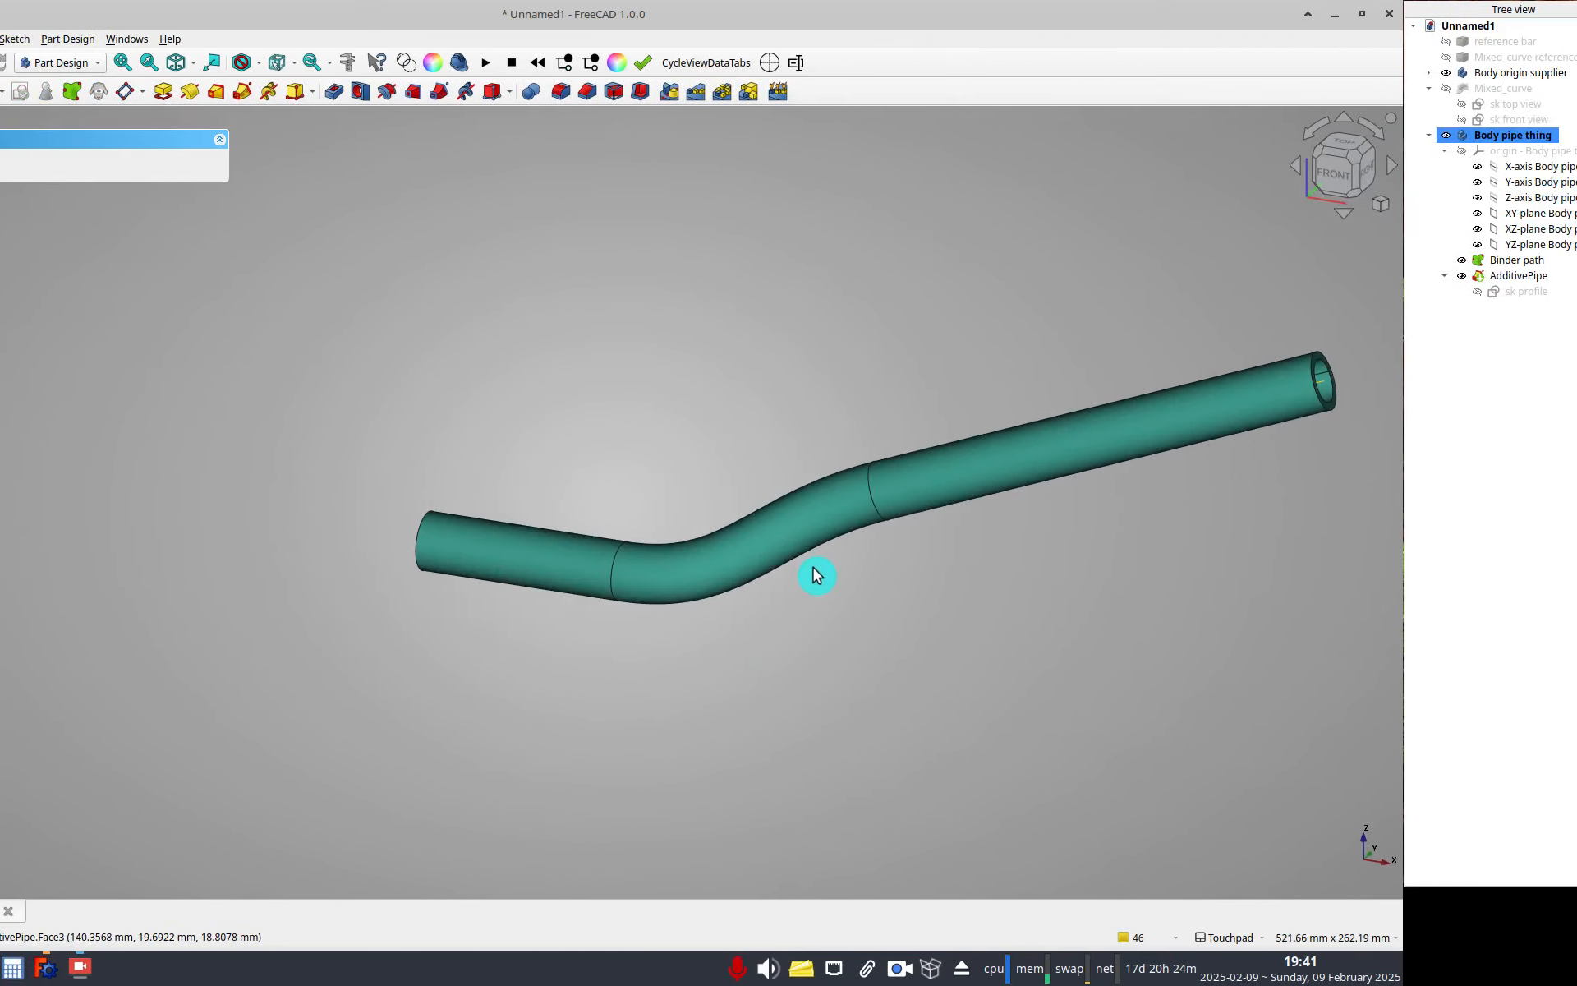
{"action": "left_click_drag", "start_coordinate": [813, 568], "coordinate": [910, 501], "text": "alt"}
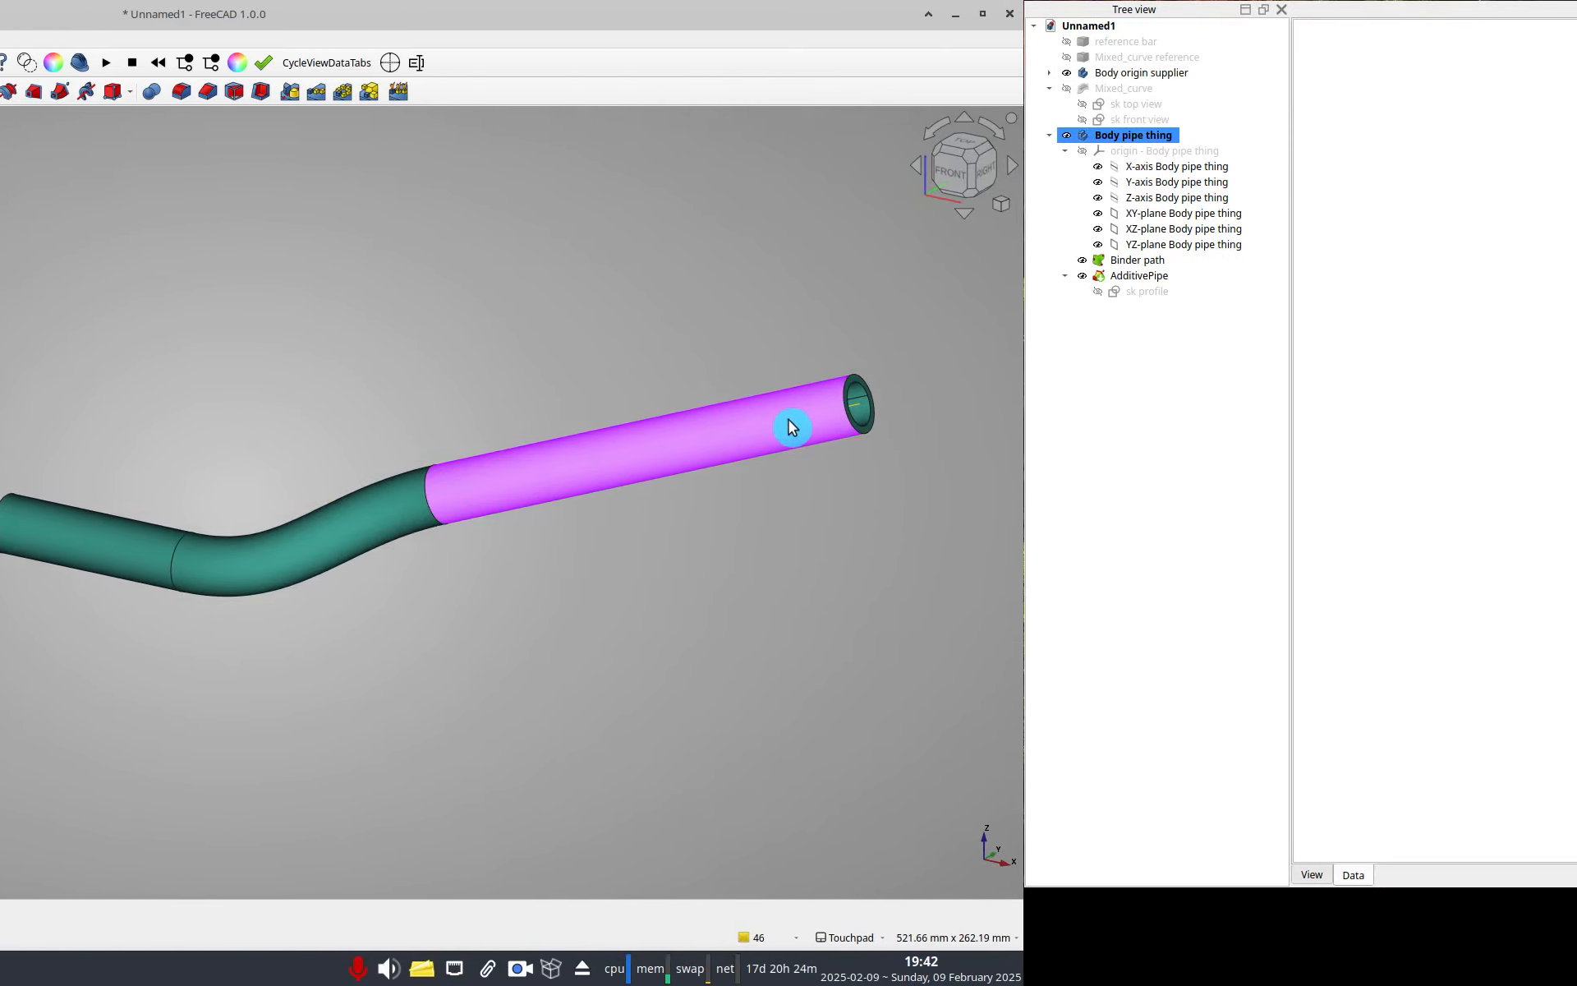
{"action": "left_click_drag", "start_coordinate": [789, 420], "coordinate": [598, 400], "text": "shift"}
{"action": "left_click_drag", "start_coordinate": [556, 451], "coordinate": [462, 431], "text": "alt"}
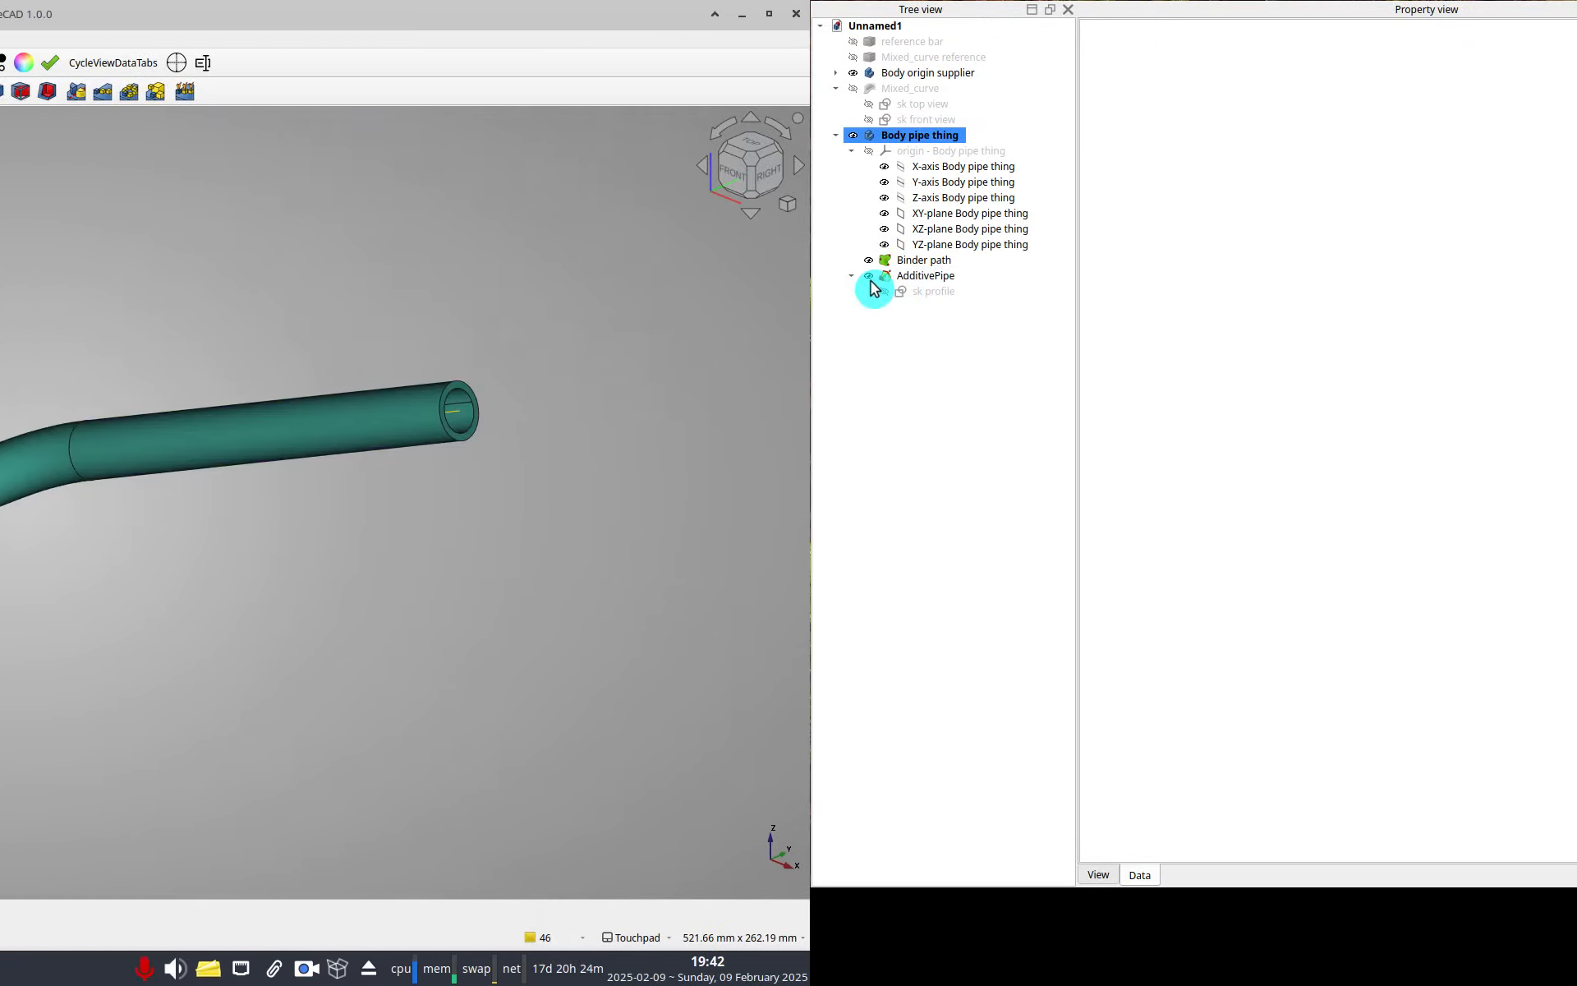
Hide the AdditivePipe and create a datum plane normal to the Binder path's end edge at its end vertex.
{"action": "left_click", "coordinate": [907, 276]}
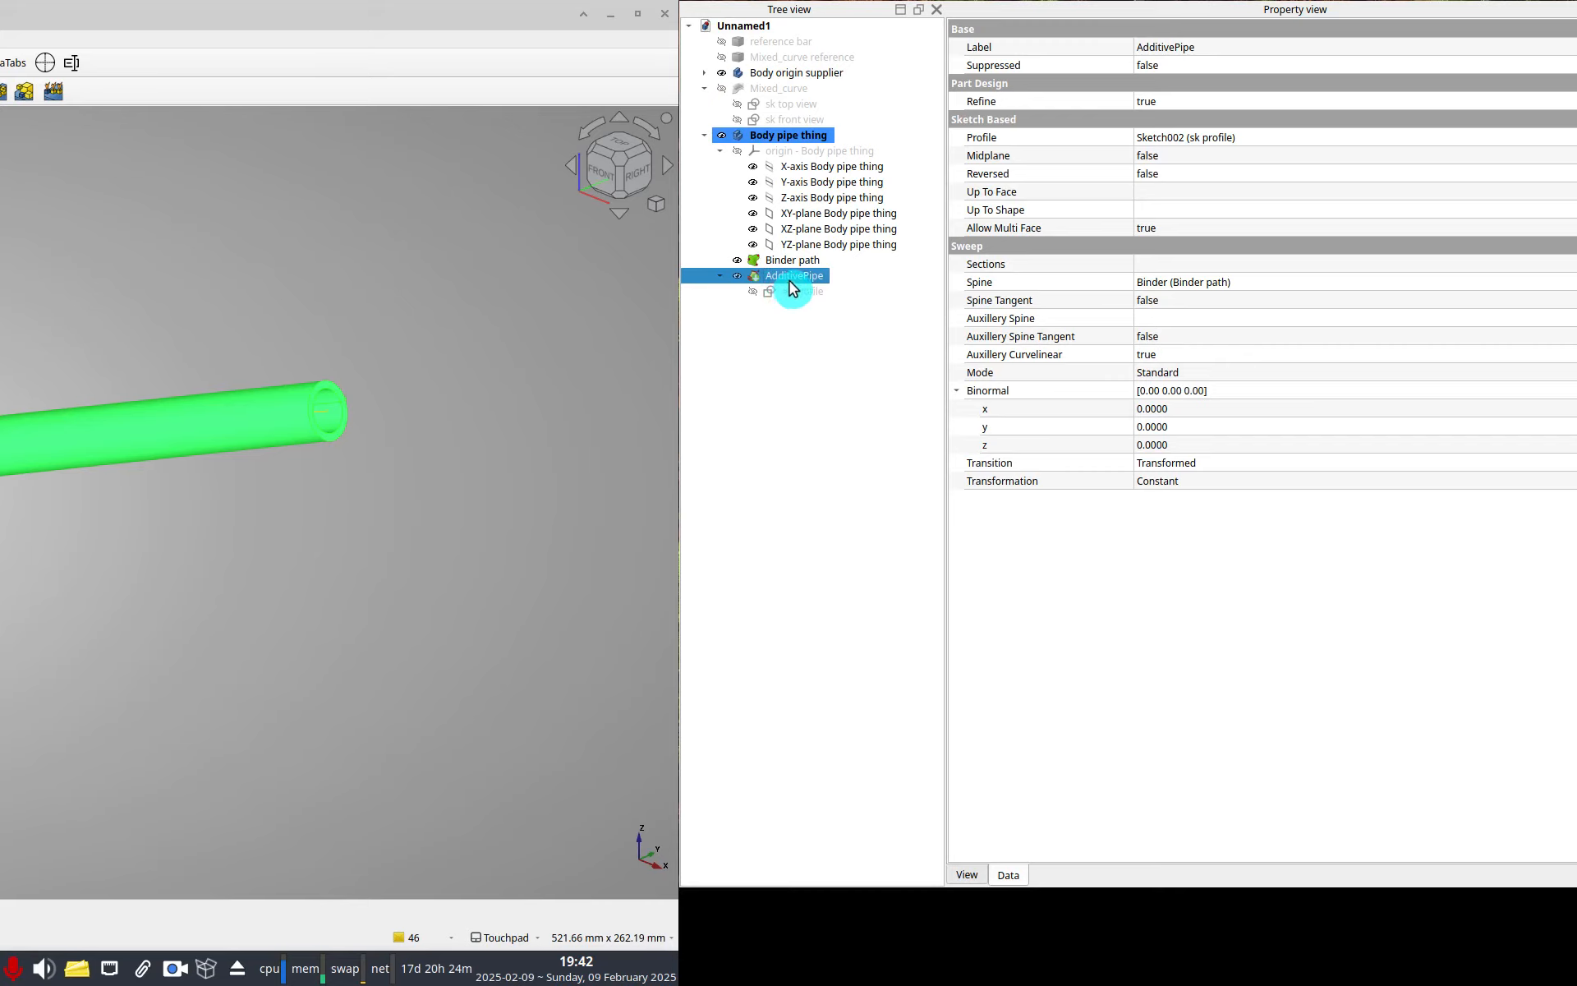
{"action": "key", "text": "space"}
{"action": "left_click", "coordinate": [787, 261]}
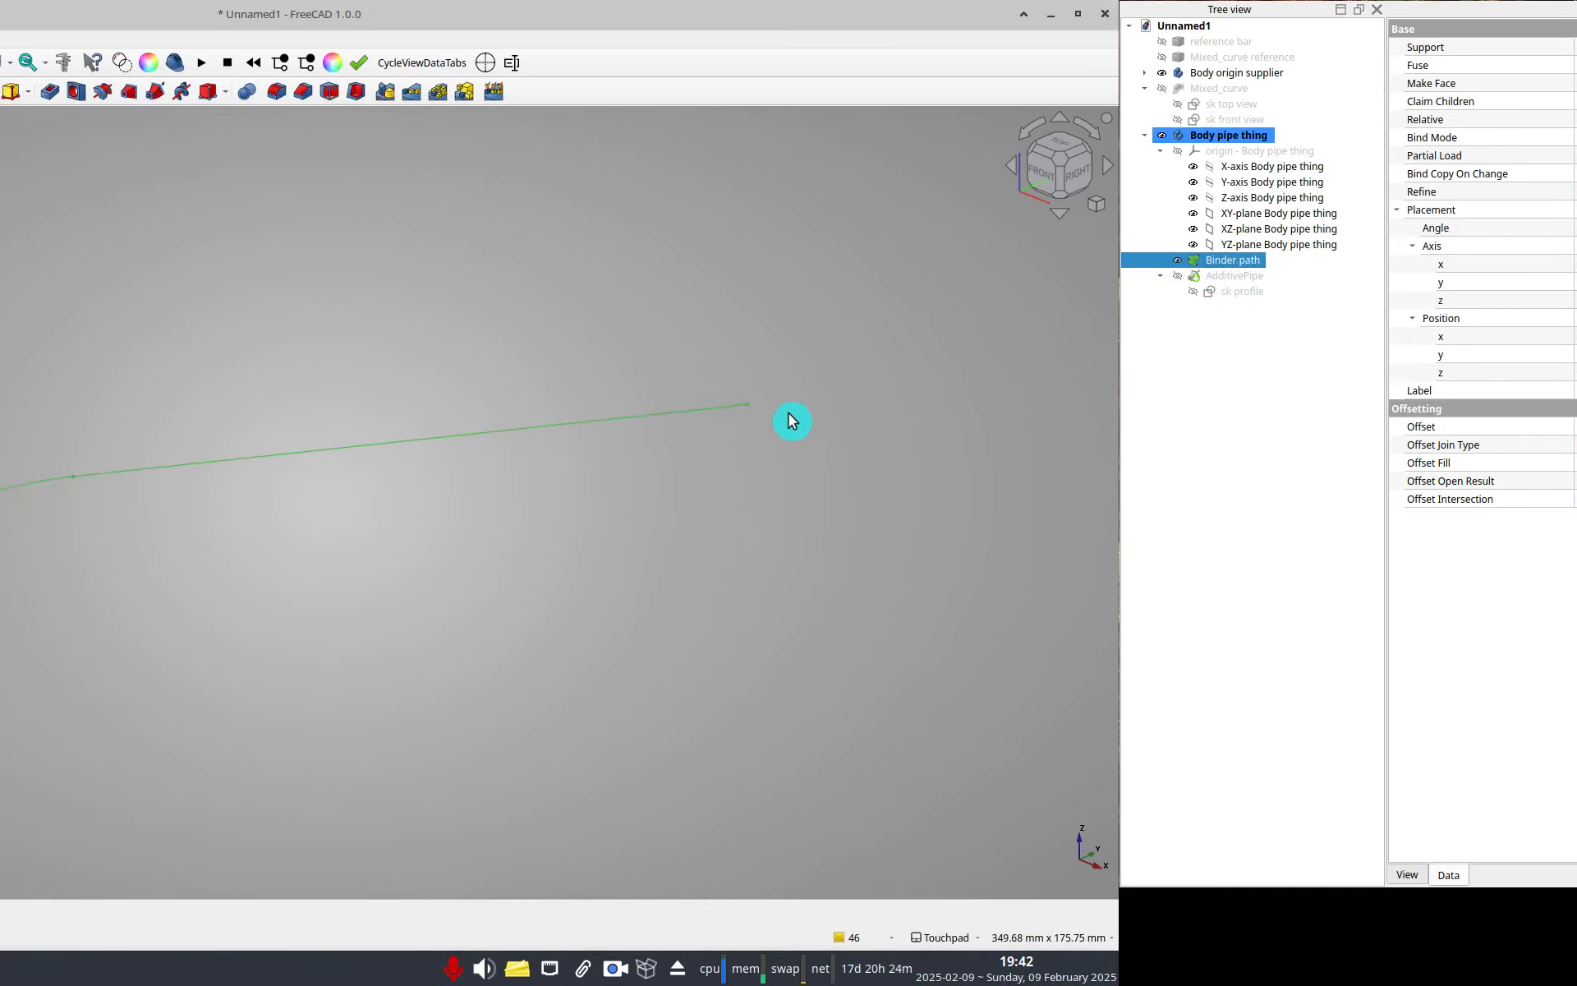
{"action": "left_click", "coordinate": [776, 416]}
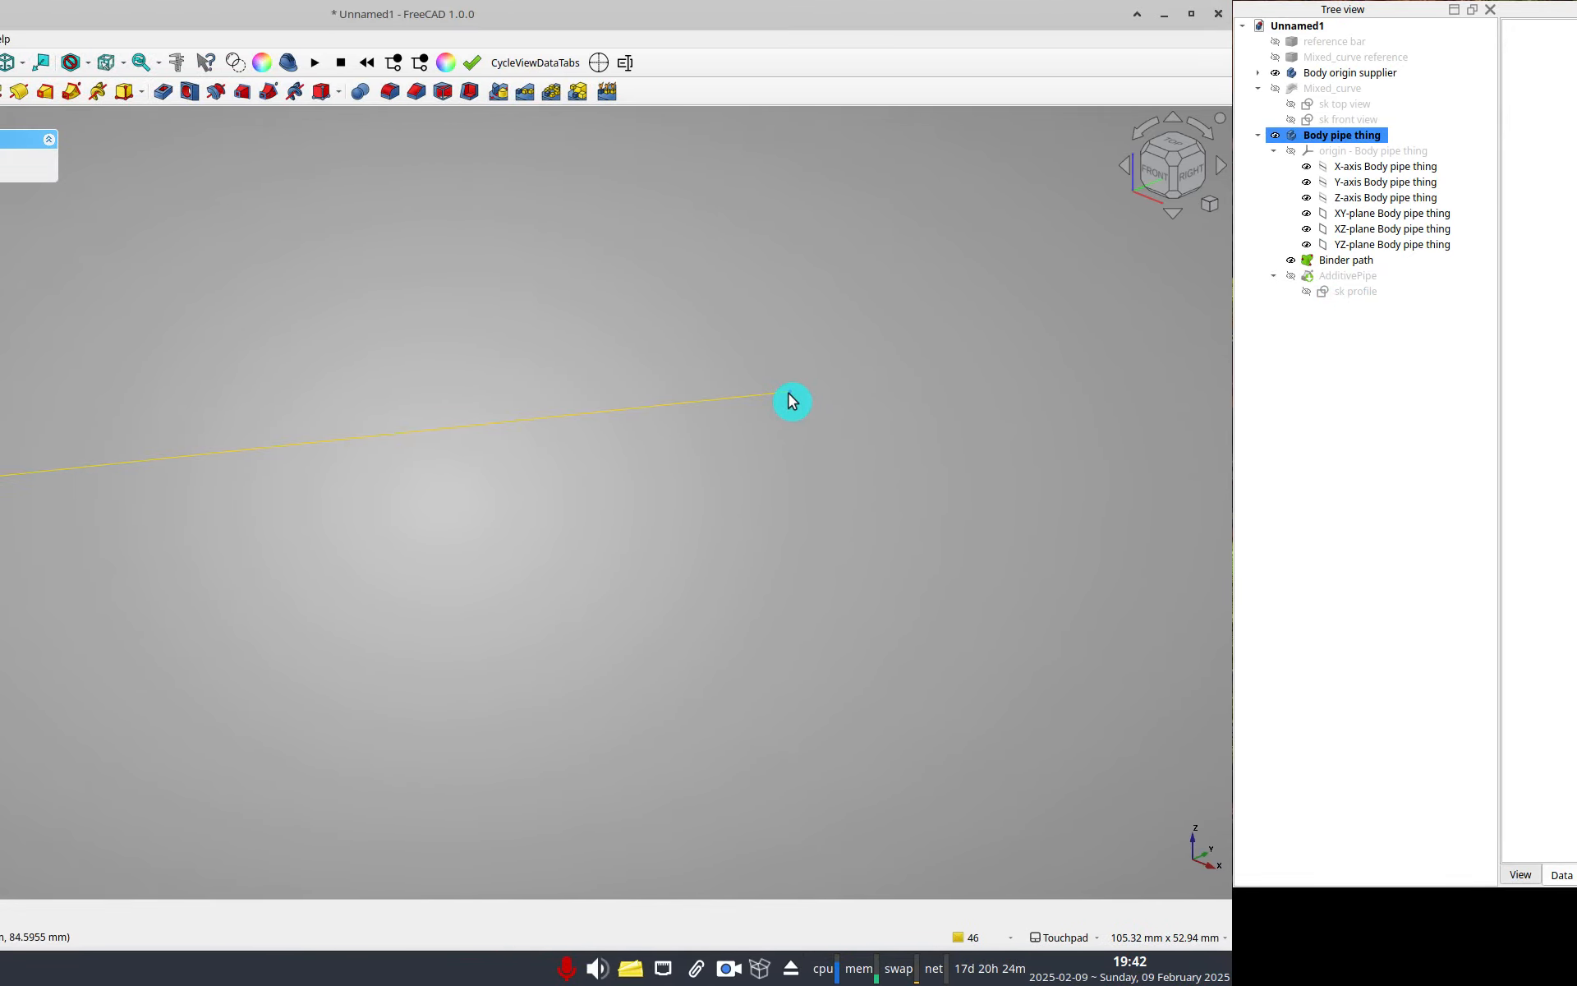
{"action": "left_click", "coordinate": [788, 400]}
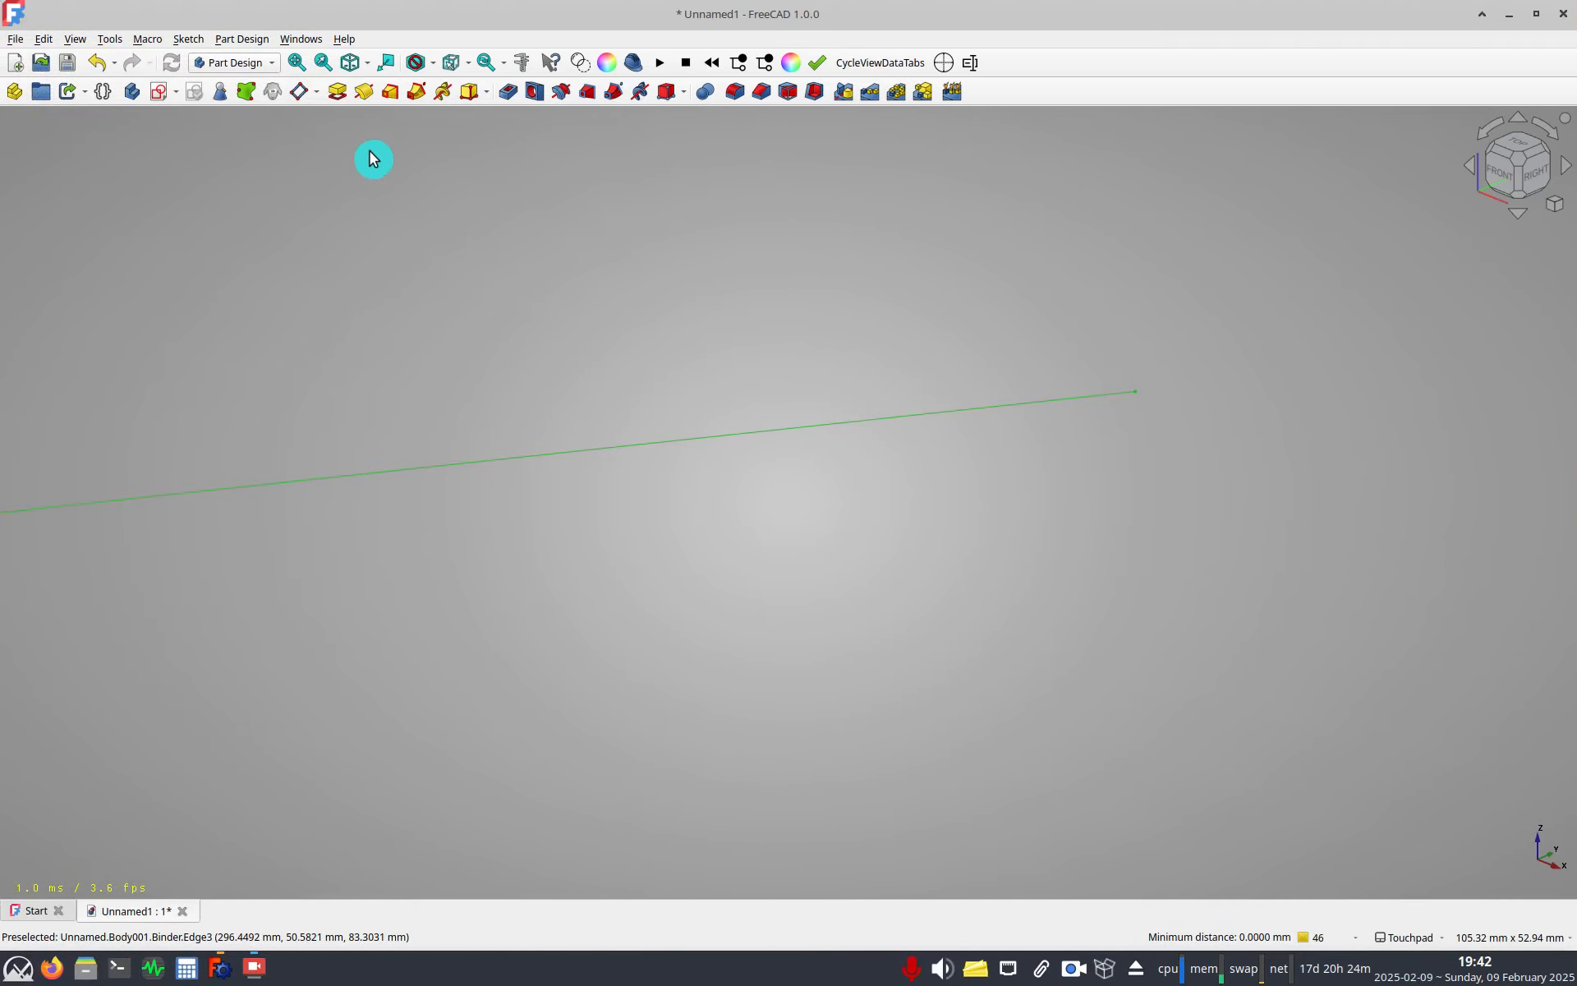
{"action": "left_click", "coordinate": [306, 94]}
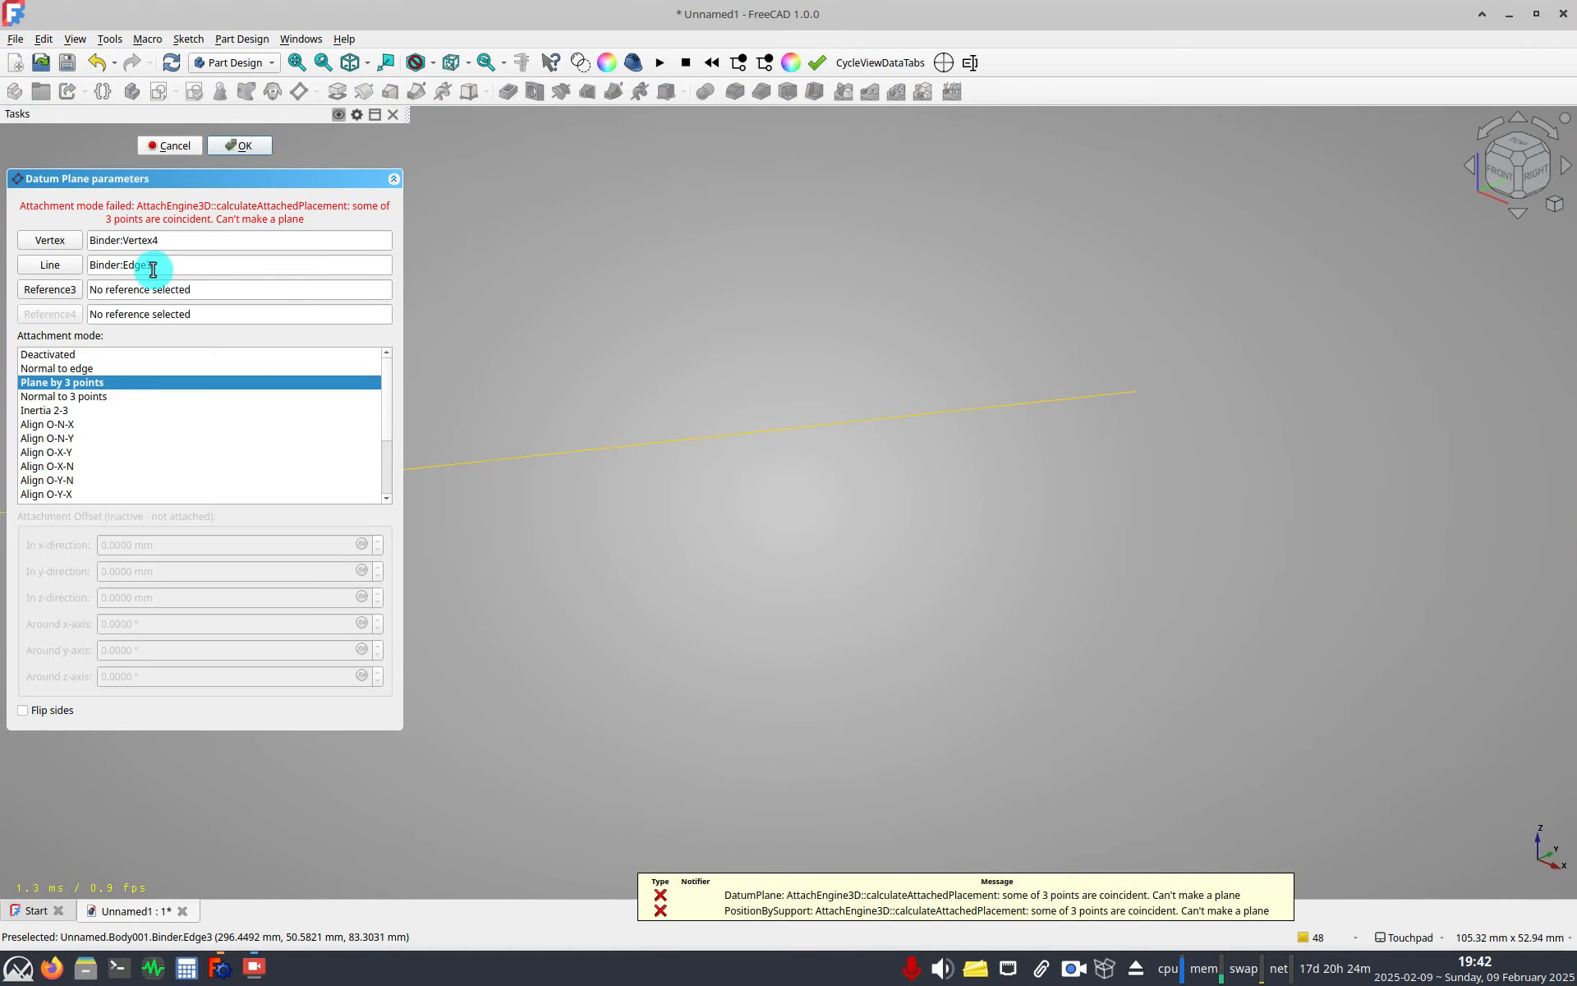
{"action": "left_click", "coordinate": [71, 371]}
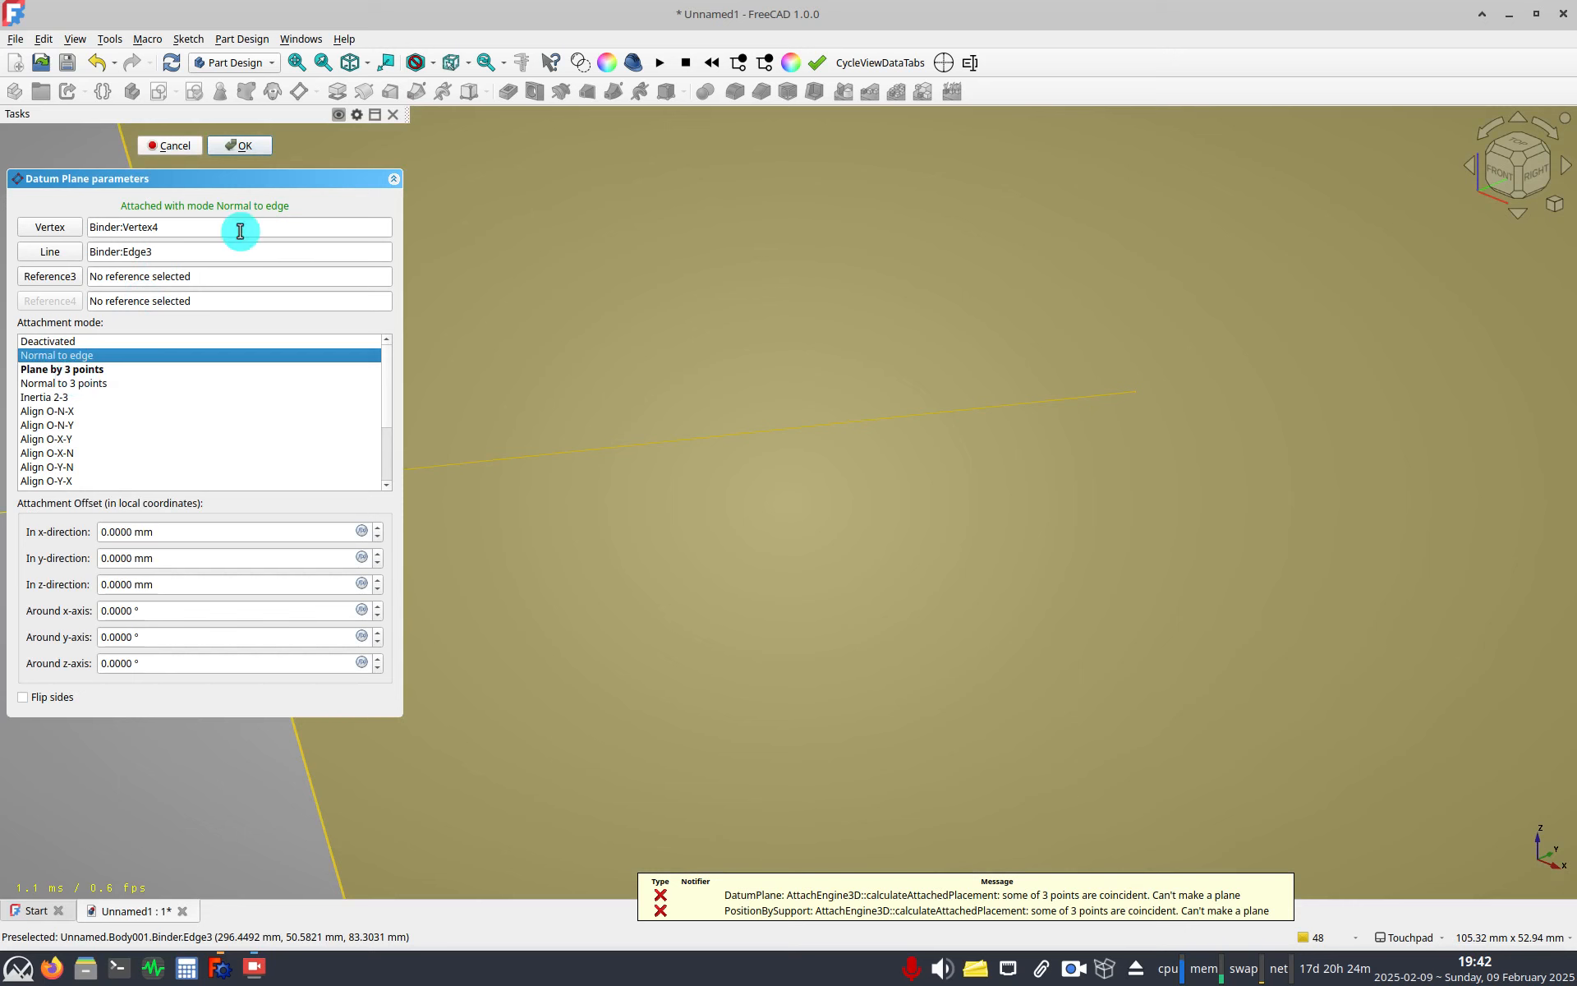
{"action": "left_click", "coordinate": [238, 146]}
Set the datum plane's resize mode to Manual with length 40 mm and width 30 mm.
{"action": "left_click", "coordinate": [796, 482]}
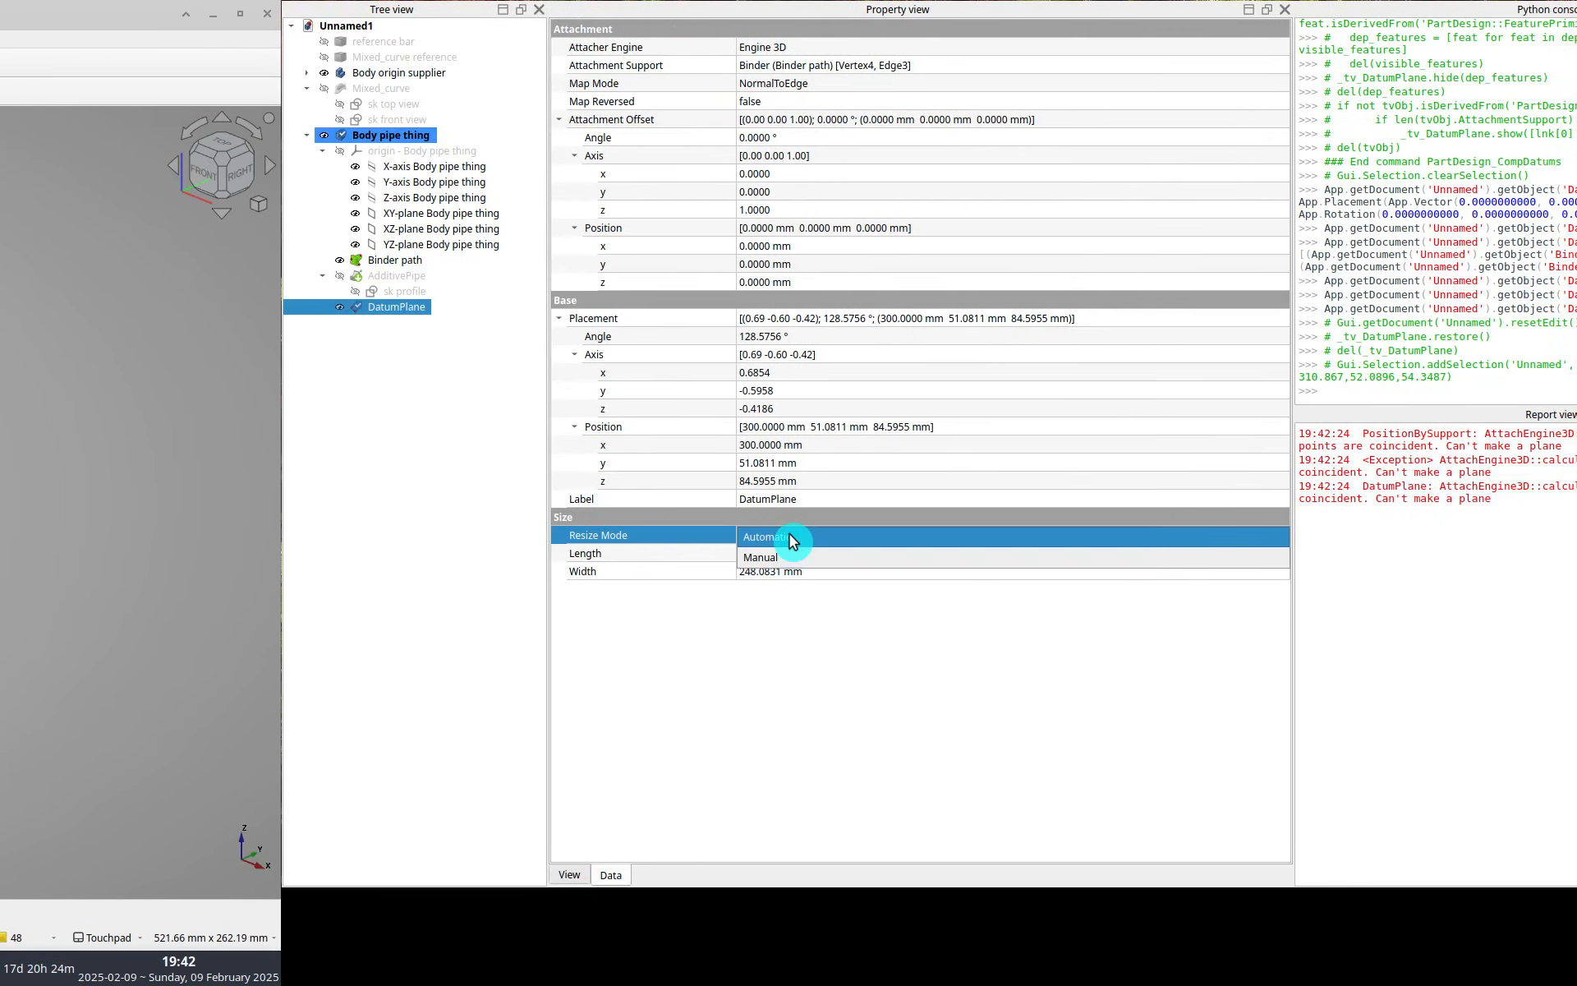
{"action": "left_click", "coordinate": [791, 536]}
{"action": "left_click", "coordinate": [788, 552]}
{"action": "left_click", "coordinate": [787, 553]}
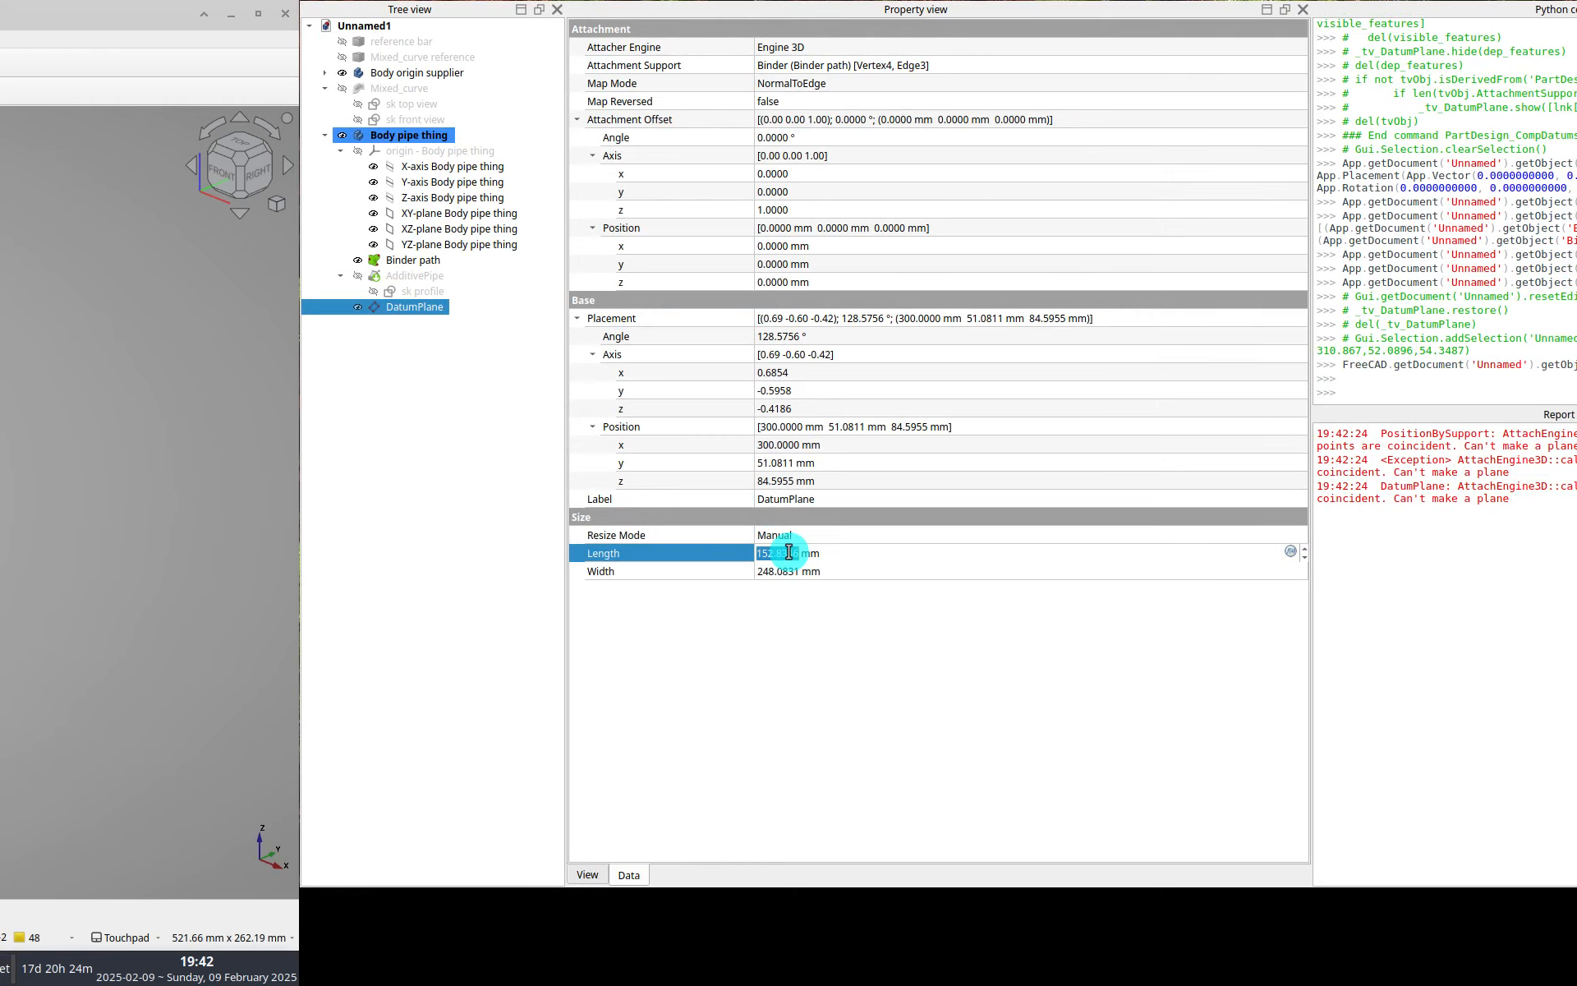
{"action": "type", "text": "40"}
{"action": "left_click", "coordinate": [791, 565]}
{"action": "type", "text": "30"}
{"action": "key", "text": "Return"}
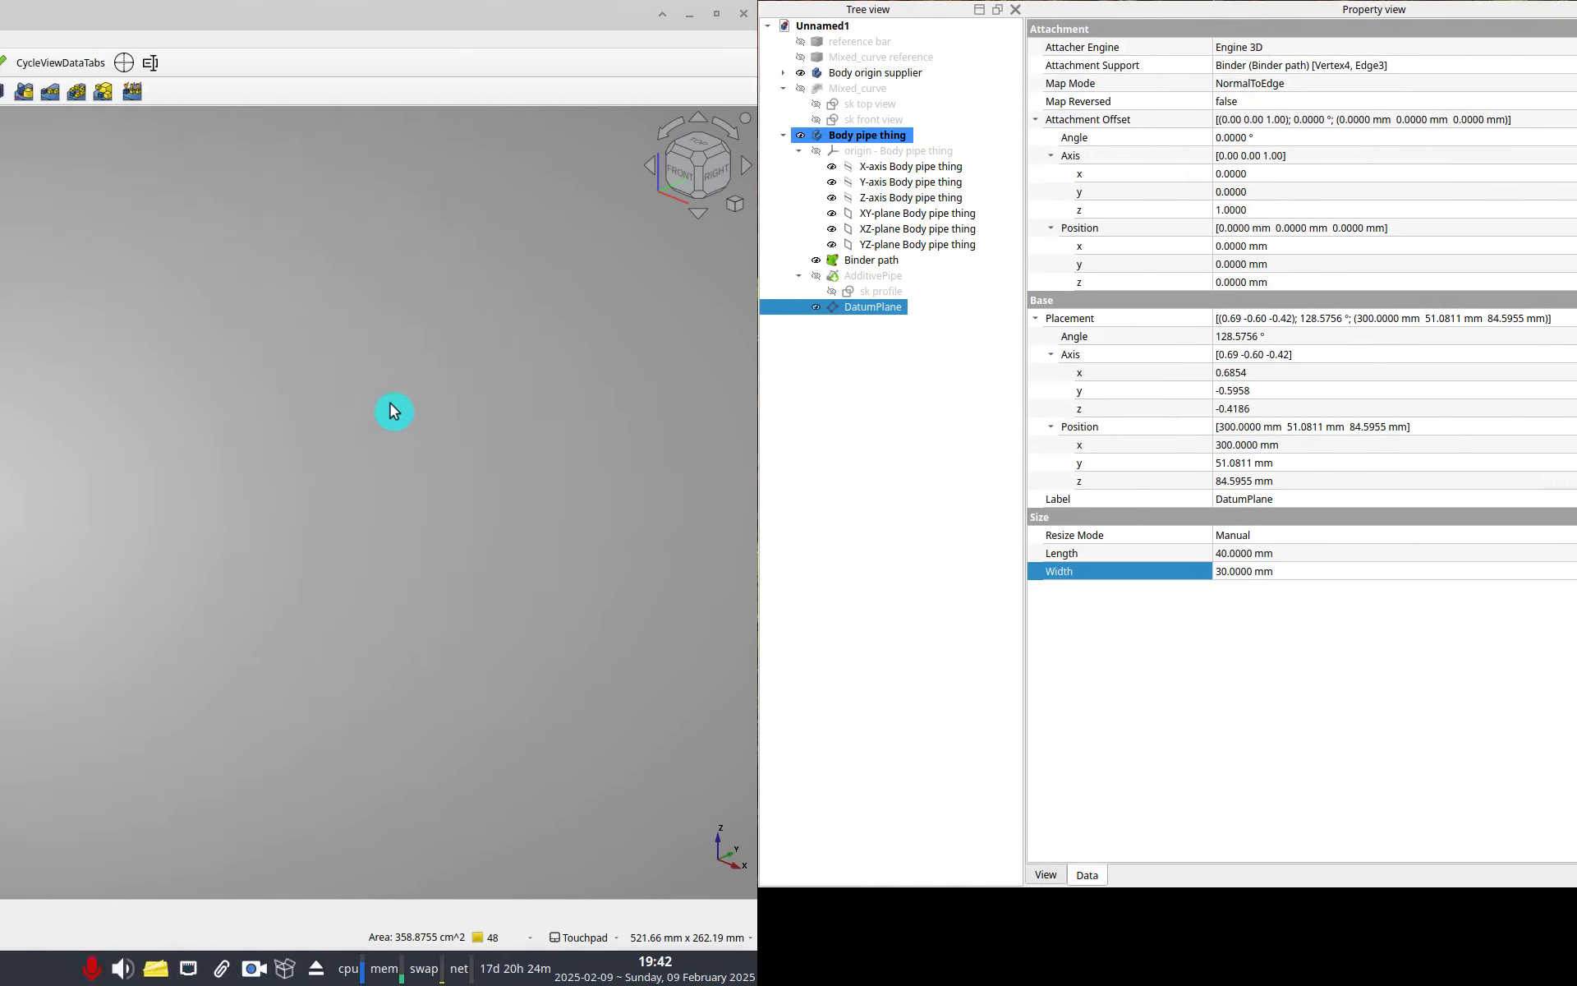
Create a new sketch on the datum plane.
{"action": "middle_click_drag", "start_coordinate": [686, 466], "coordinate": [474, 490], "text": "alt"}
{"action": "middle_click_drag", "start_coordinate": [575, 386], "coordinate": [638, 477], "text": "shift"}
{"action": "scroll", "coordinate": [637, 477], "scroll_direction": "up", "scroll_amount": 4}
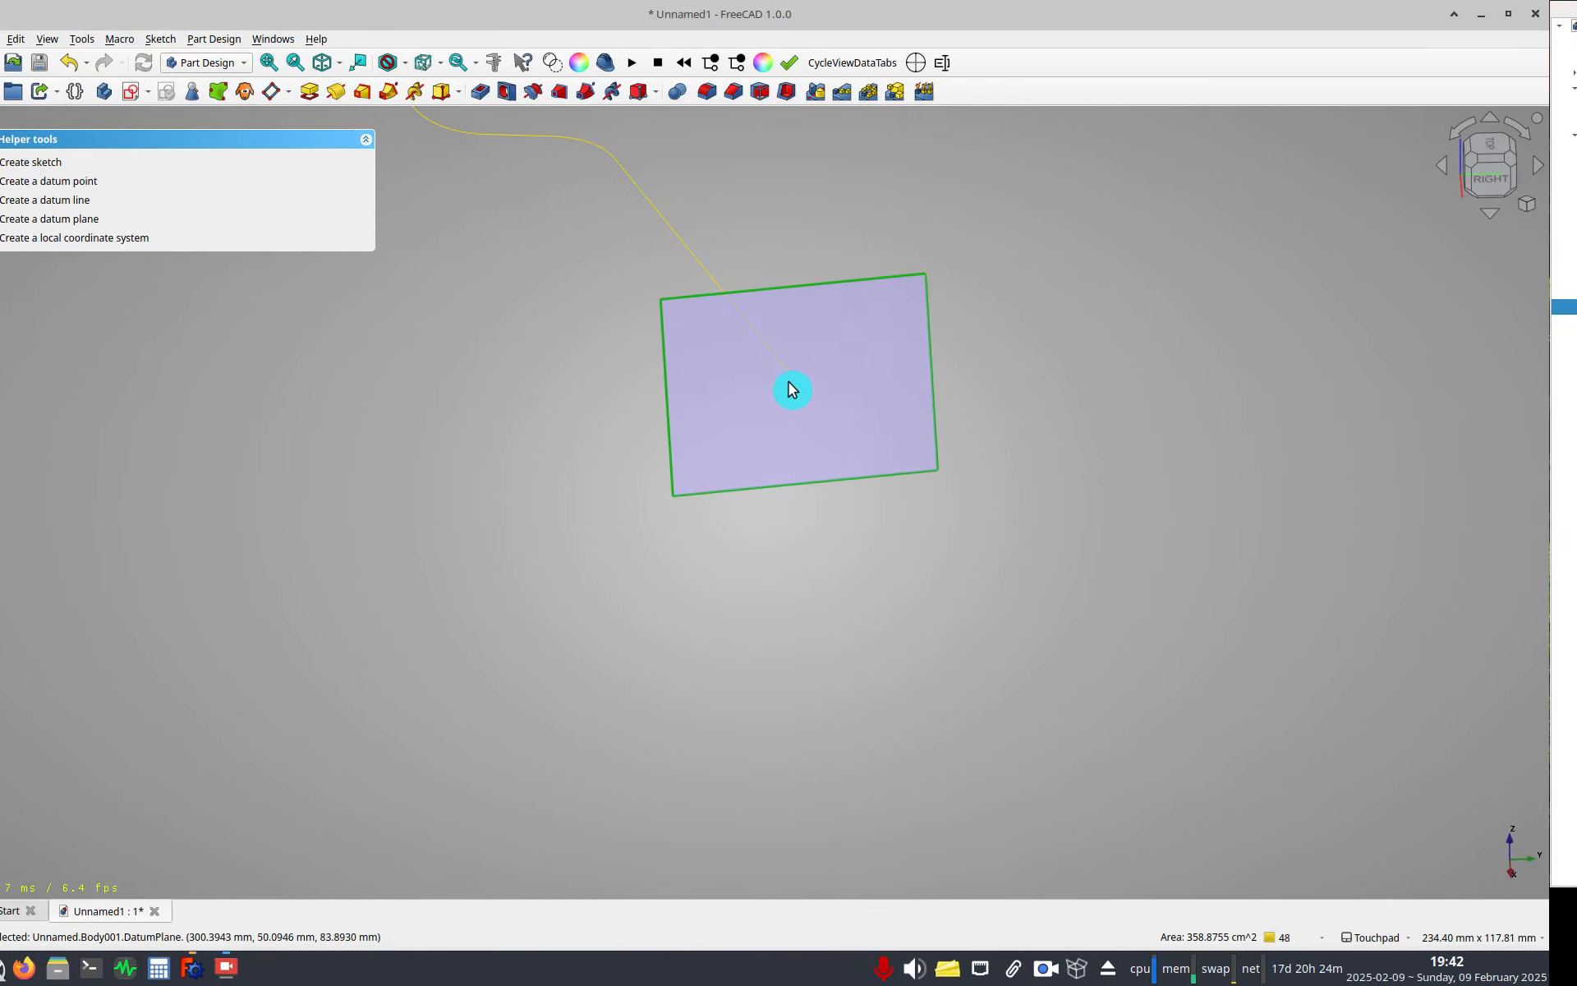
{"action": "left_click", "coordinate": [978, 355]}
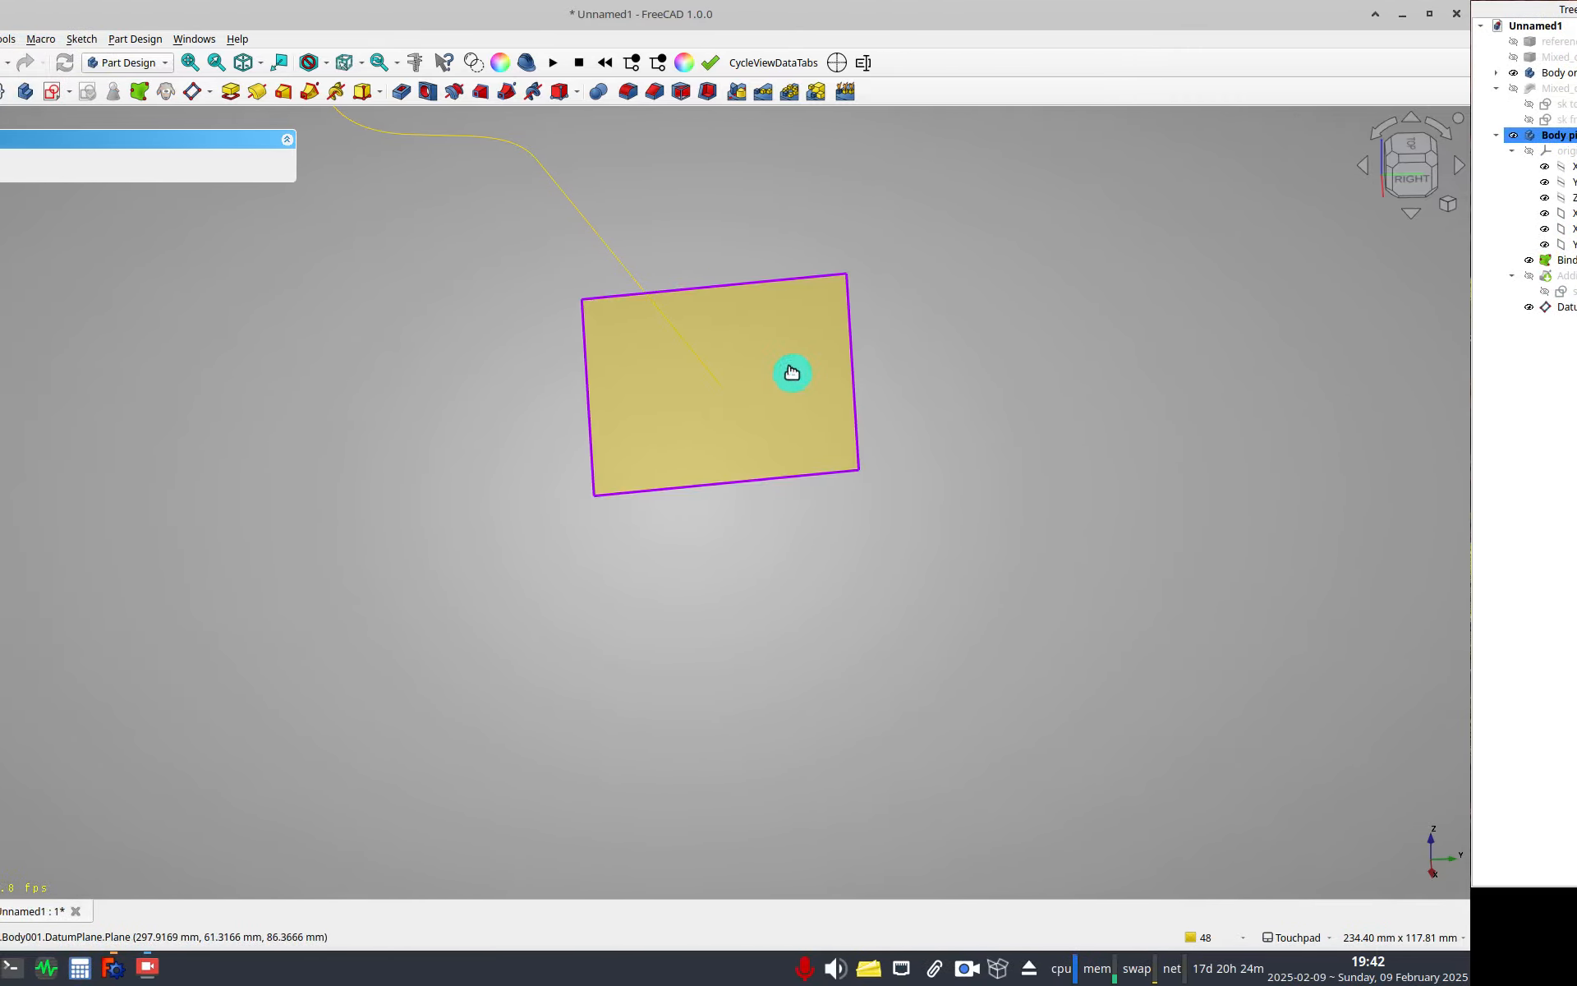
{"action": "left_click", "coordinate": [679, 368]}
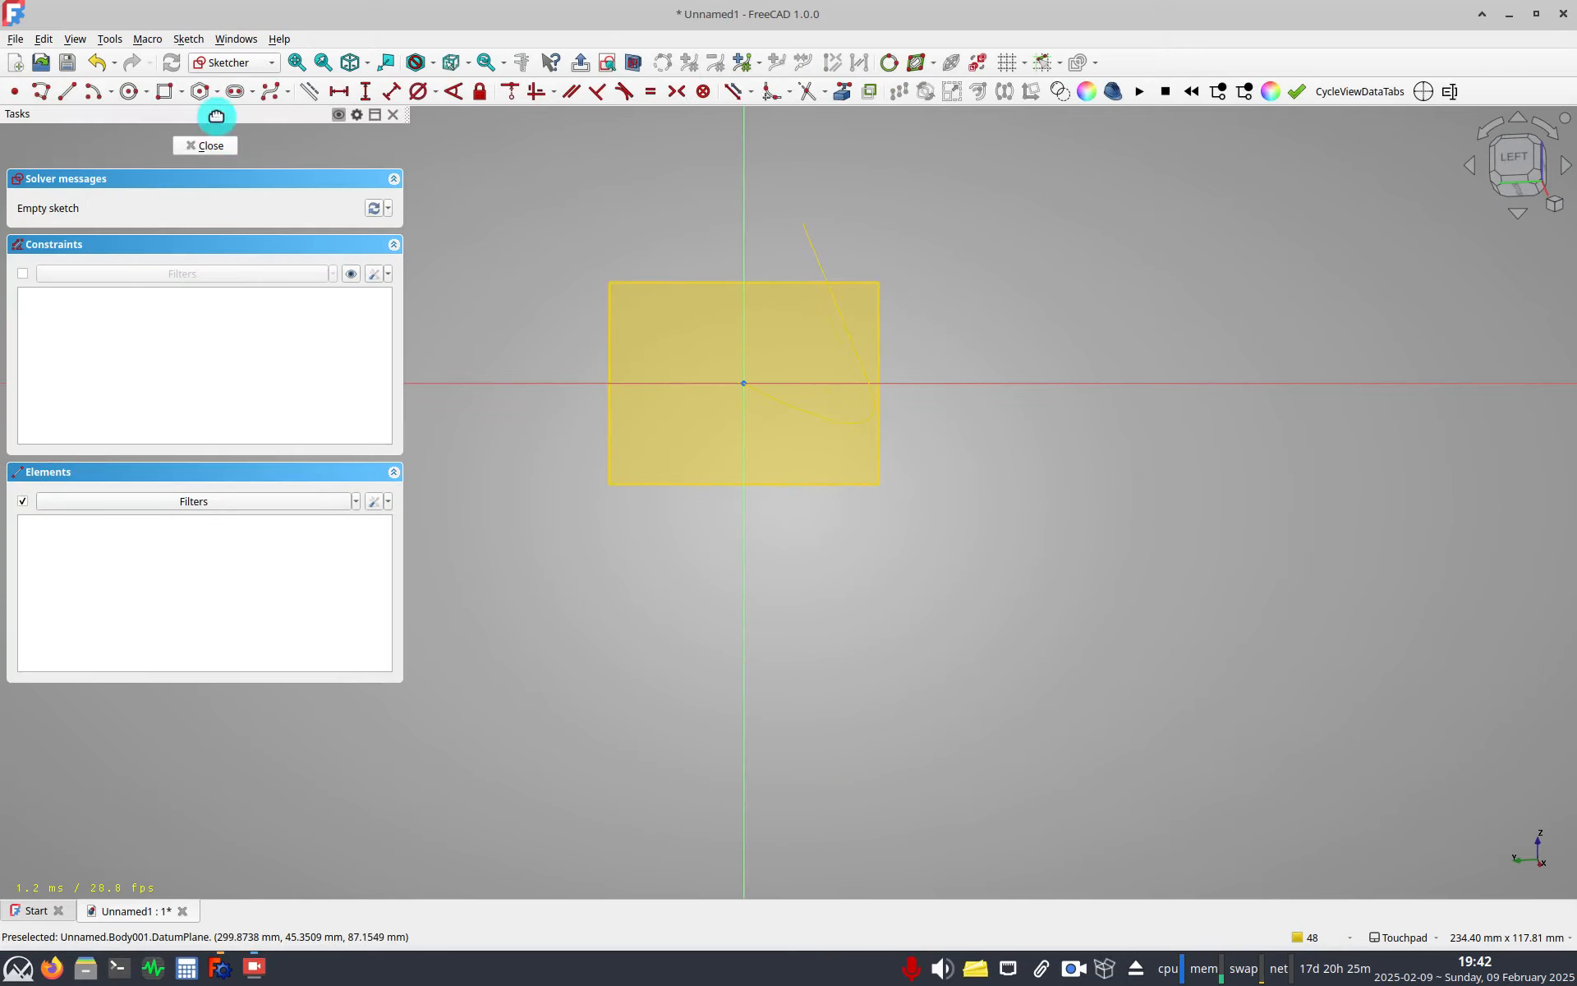
Draw two concentric circles centred on the sketch origin.
{"action": "left_click", "coordinate": [129, 92]}
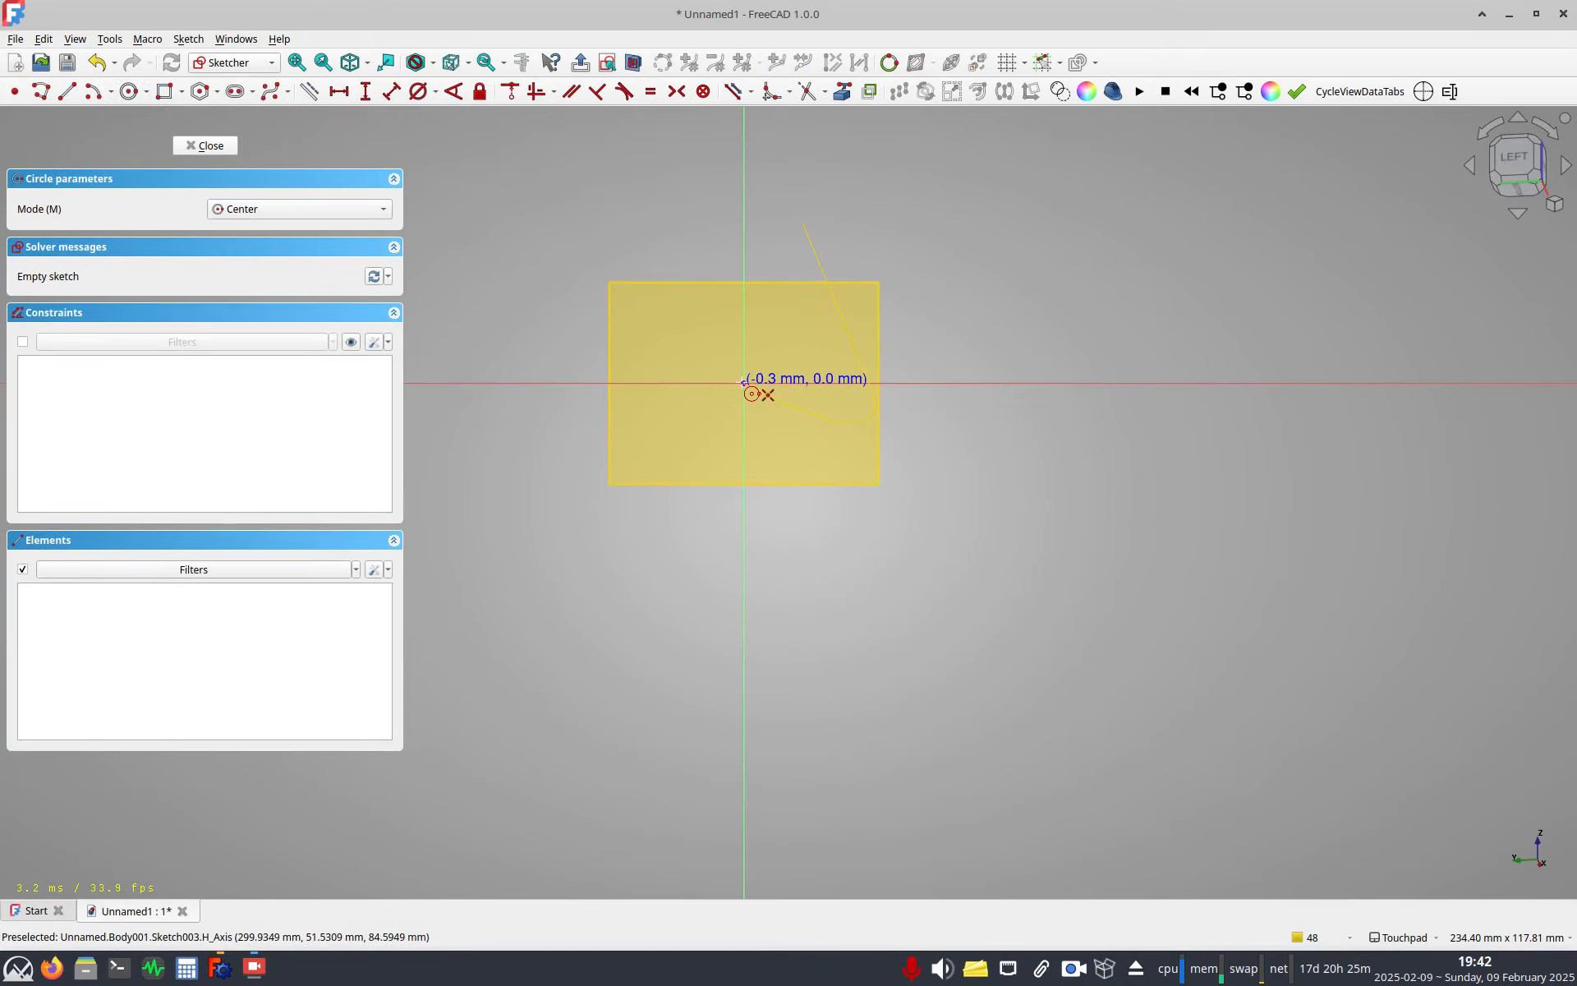
{"action": "left_click", "coordinate": [773, 349]}
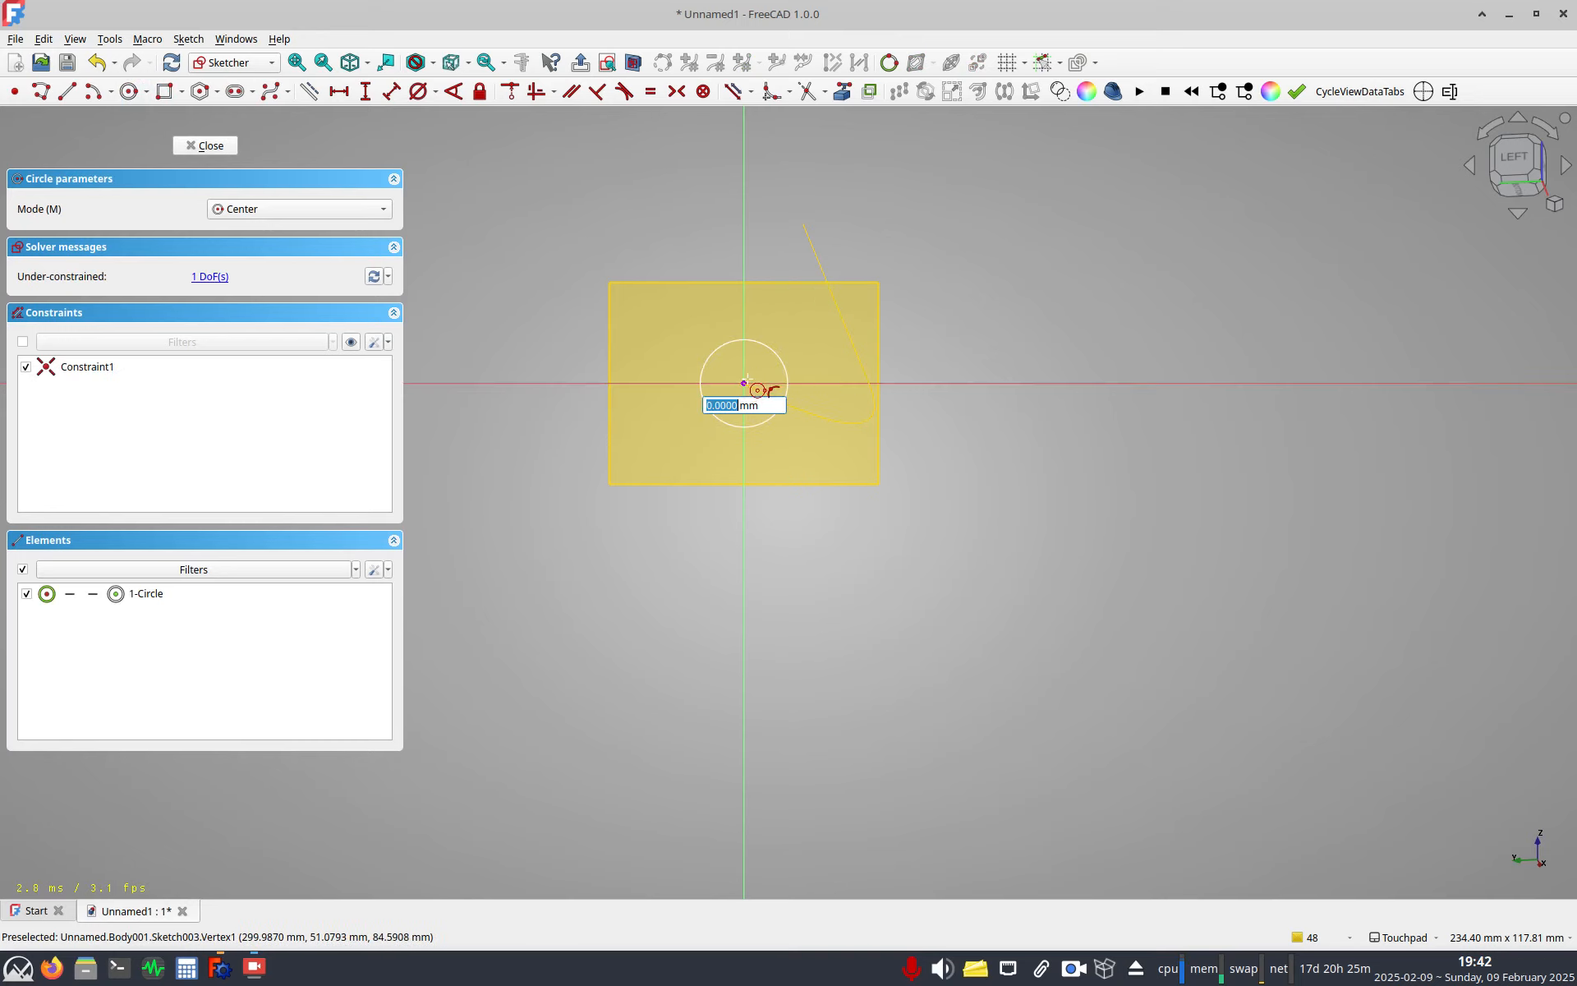
{"action": "right_click", "coordinate": [768, 366]}
{"action": "left_click_drag", "start_coordinate": [777, 353], "coordinate": [792, 343]}
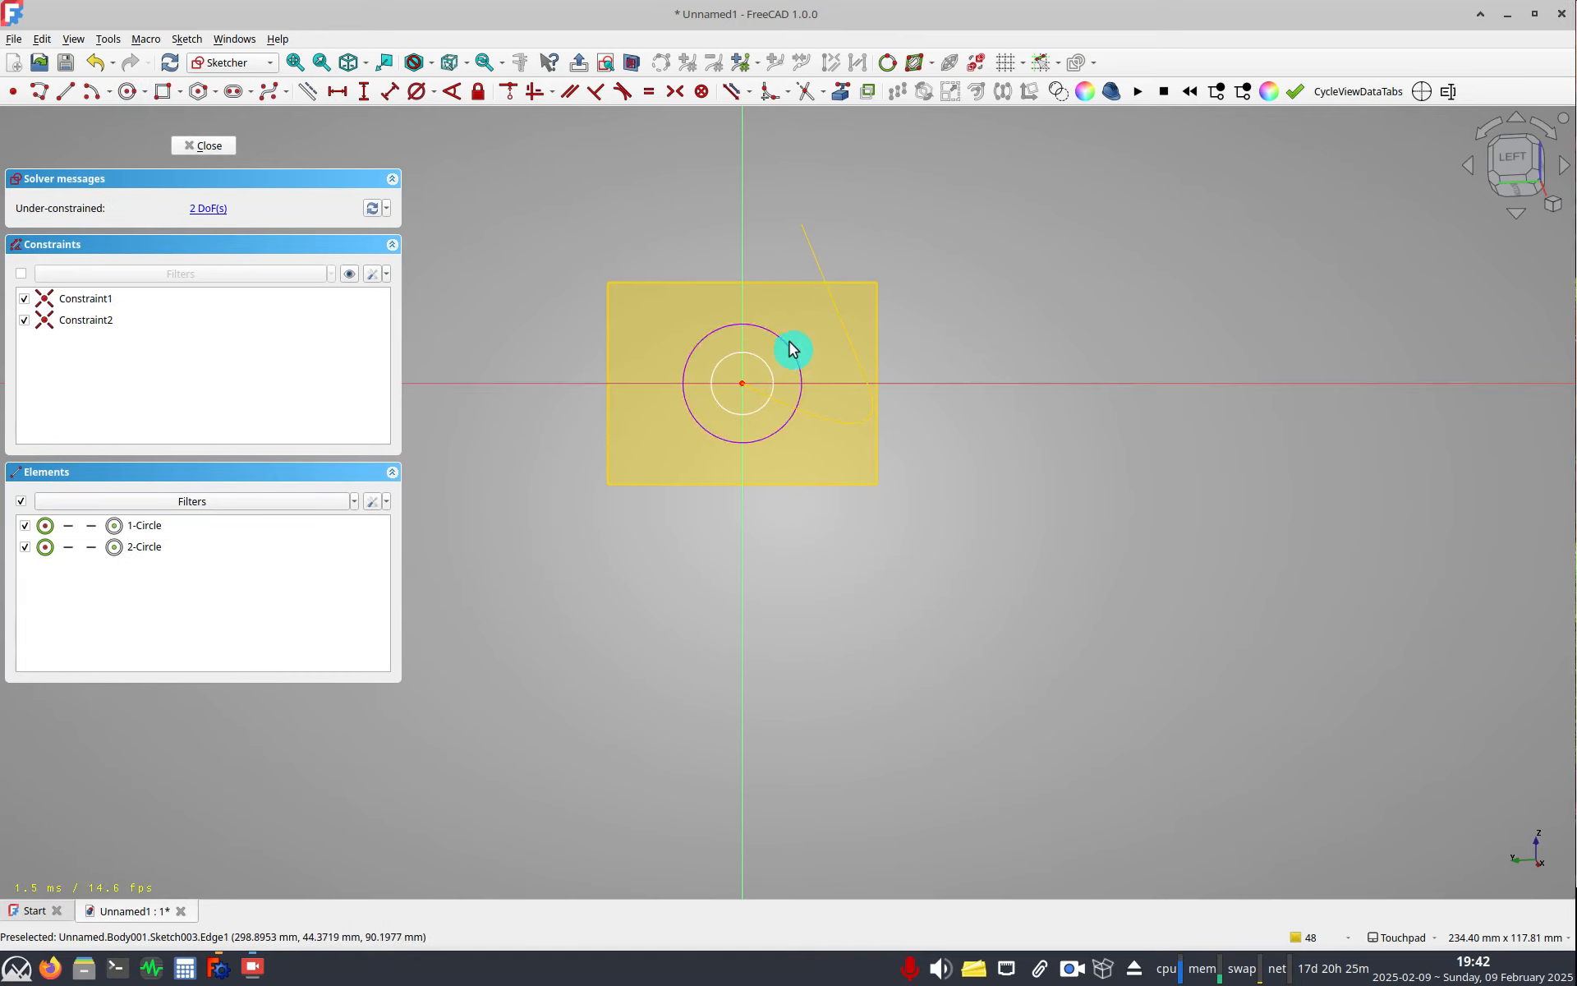
Dimension the outer circle's diameter as 20 mm, named OD.
{"action": "left_click", "coordinate": [790, 347]}
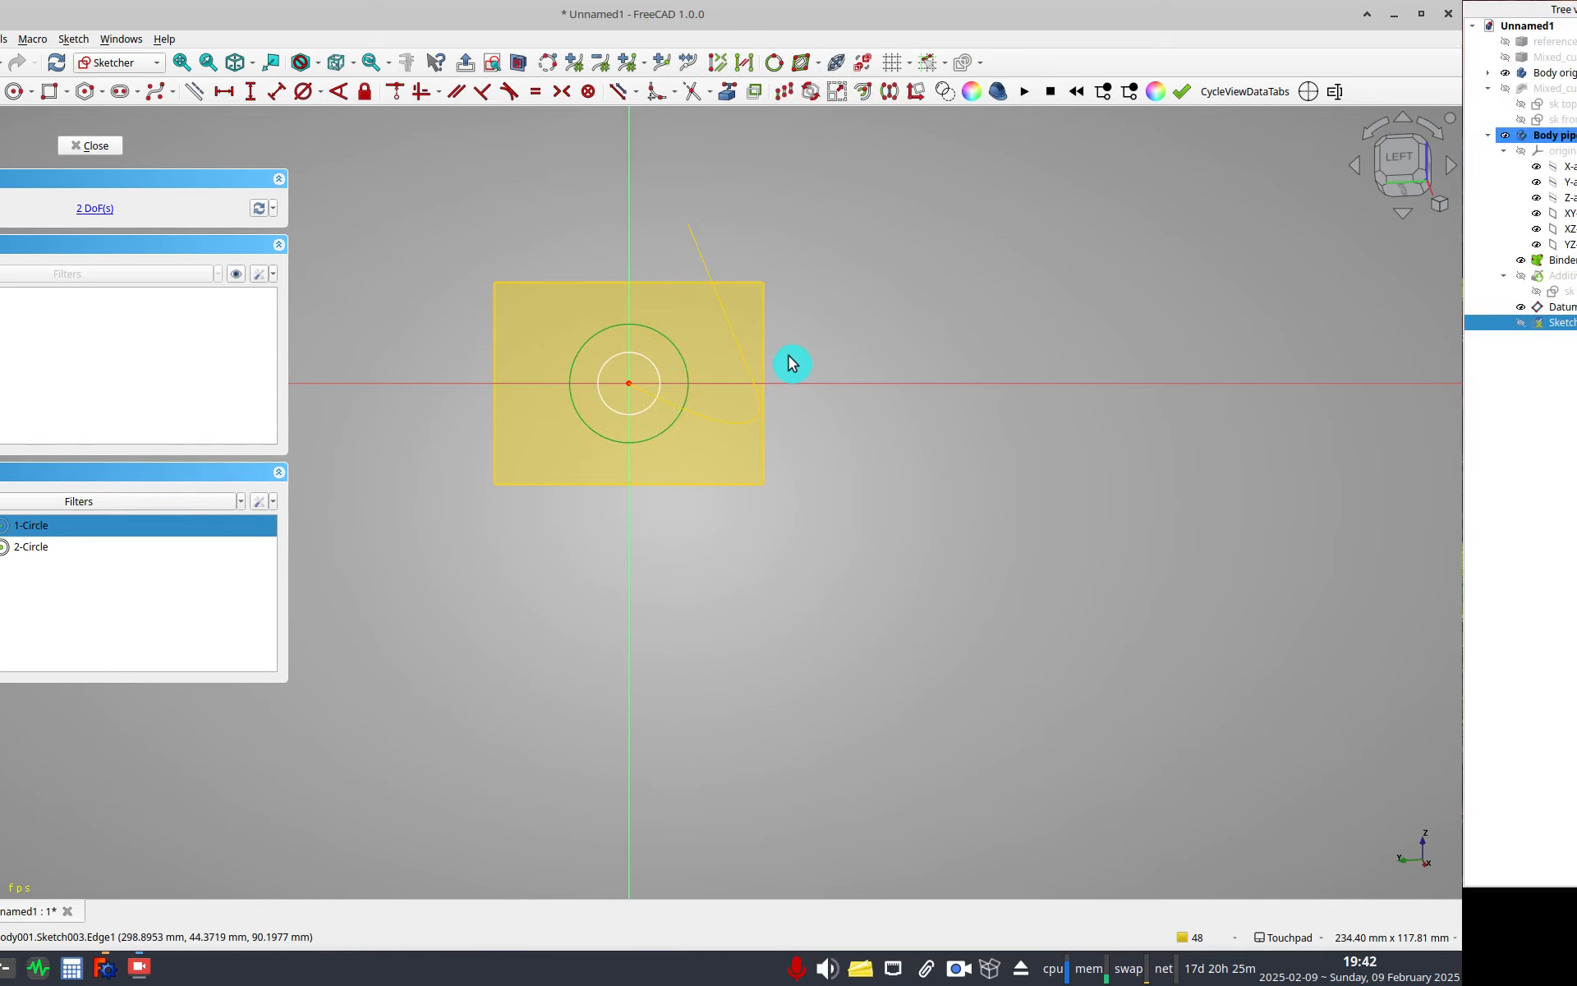
{"action": "key", "text": "k"}
{"action": "key", "text": "o"}
{"action": "key", "text": "equal"}
{"action": "type", "text": "20"}
{"action": "key", "text": "Return"}
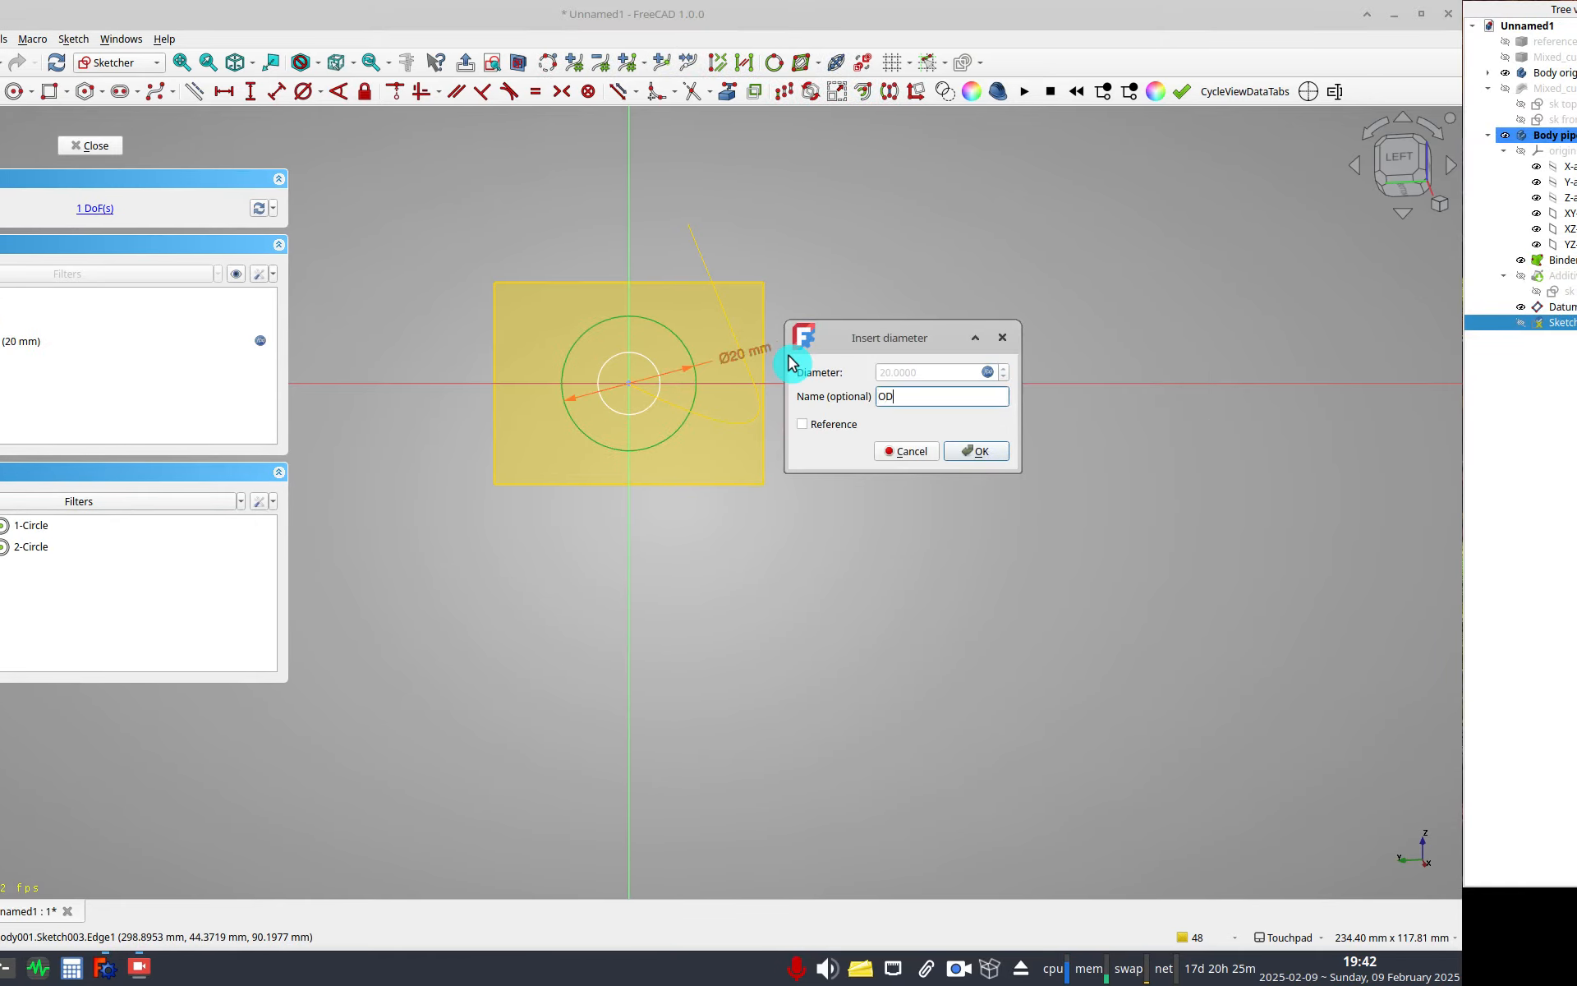
{"action": "key", "text": "Return"}
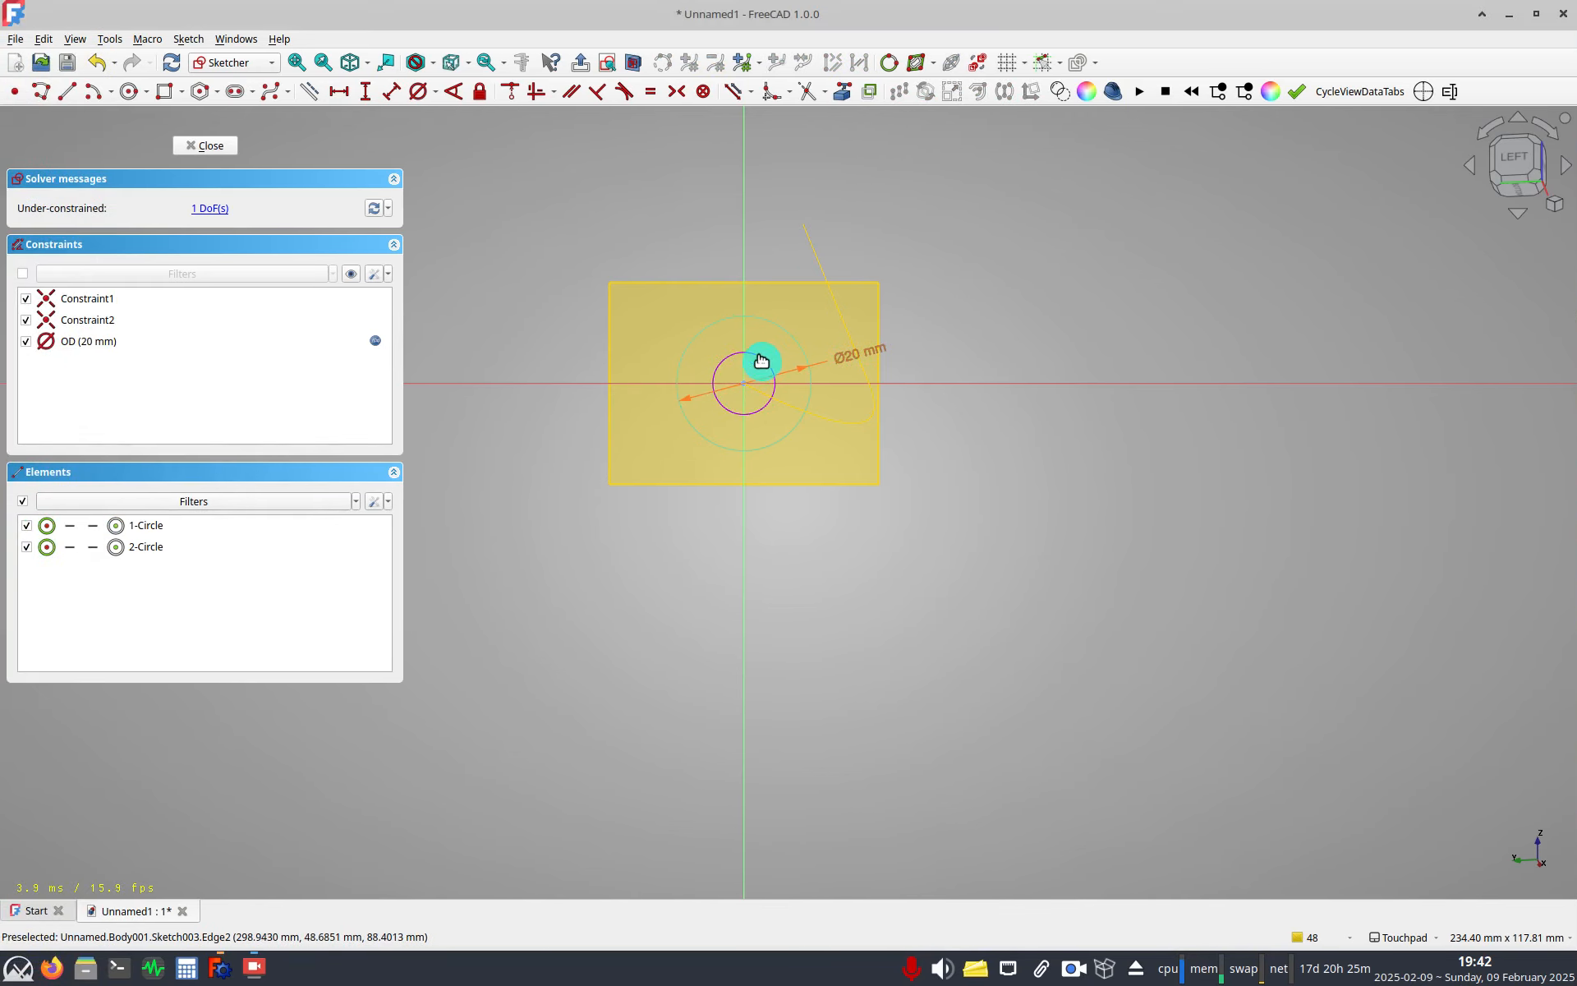
Dimension the inner circle's diameter with the expression Constraints.OD - <<sk profile>>.A_WallThickness * 2, named ID.
{"action": "left_click", "coordinate": [779, 352]}
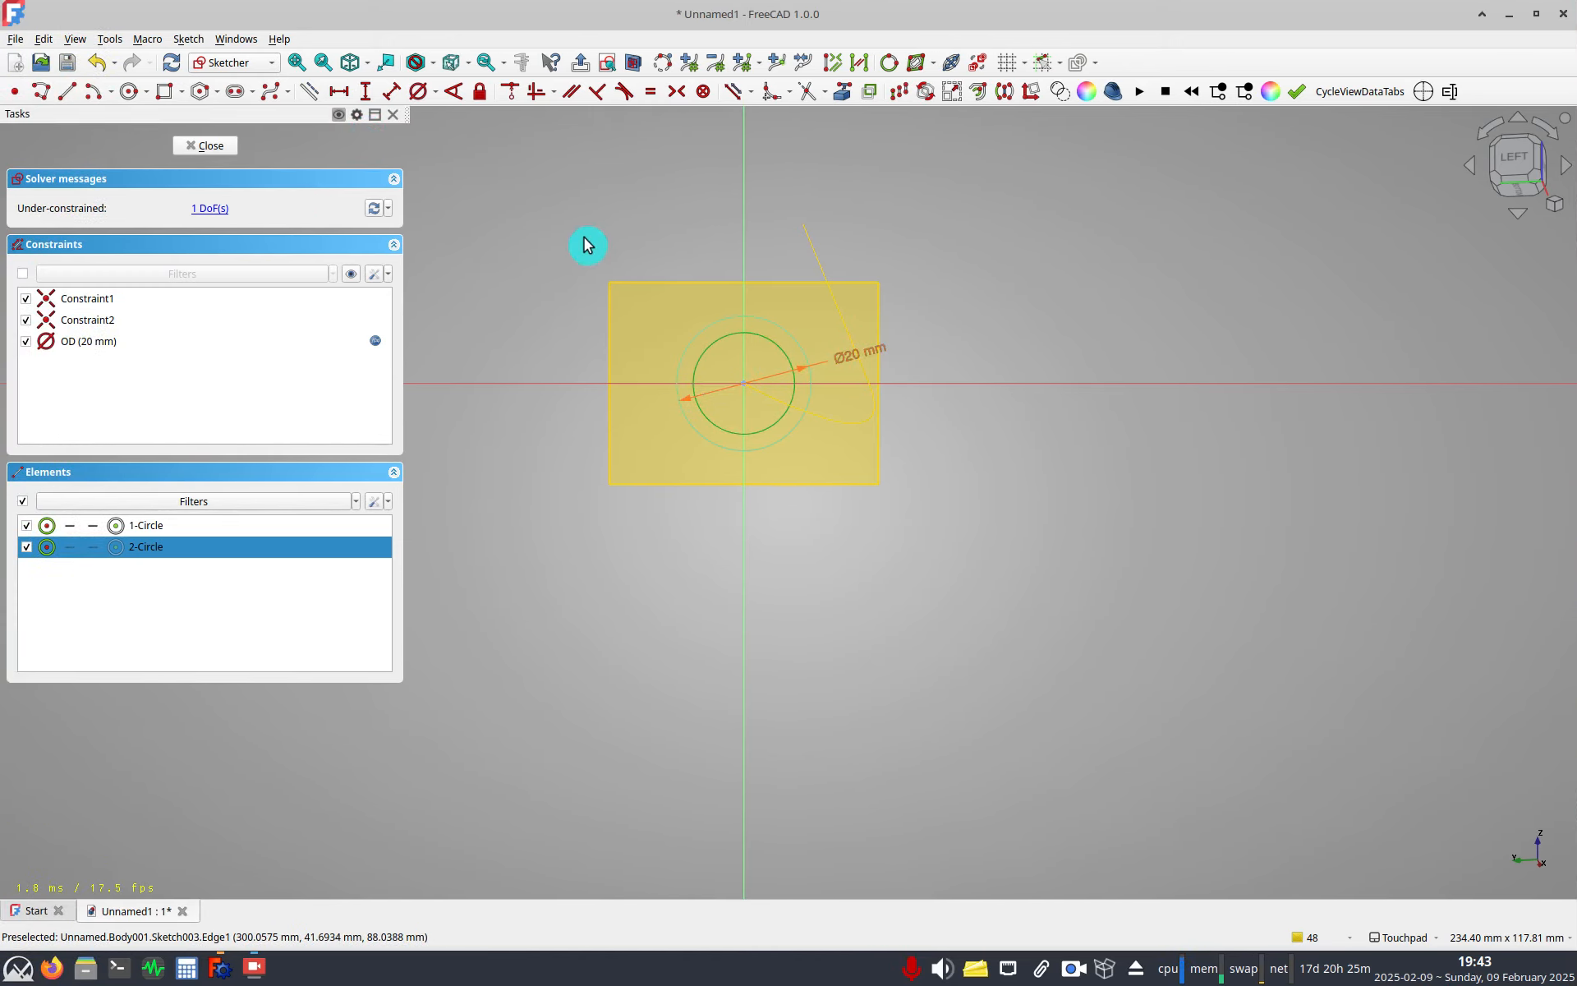
{"action": "key", "text": "k"}
{"action": "key", "text": "o"}
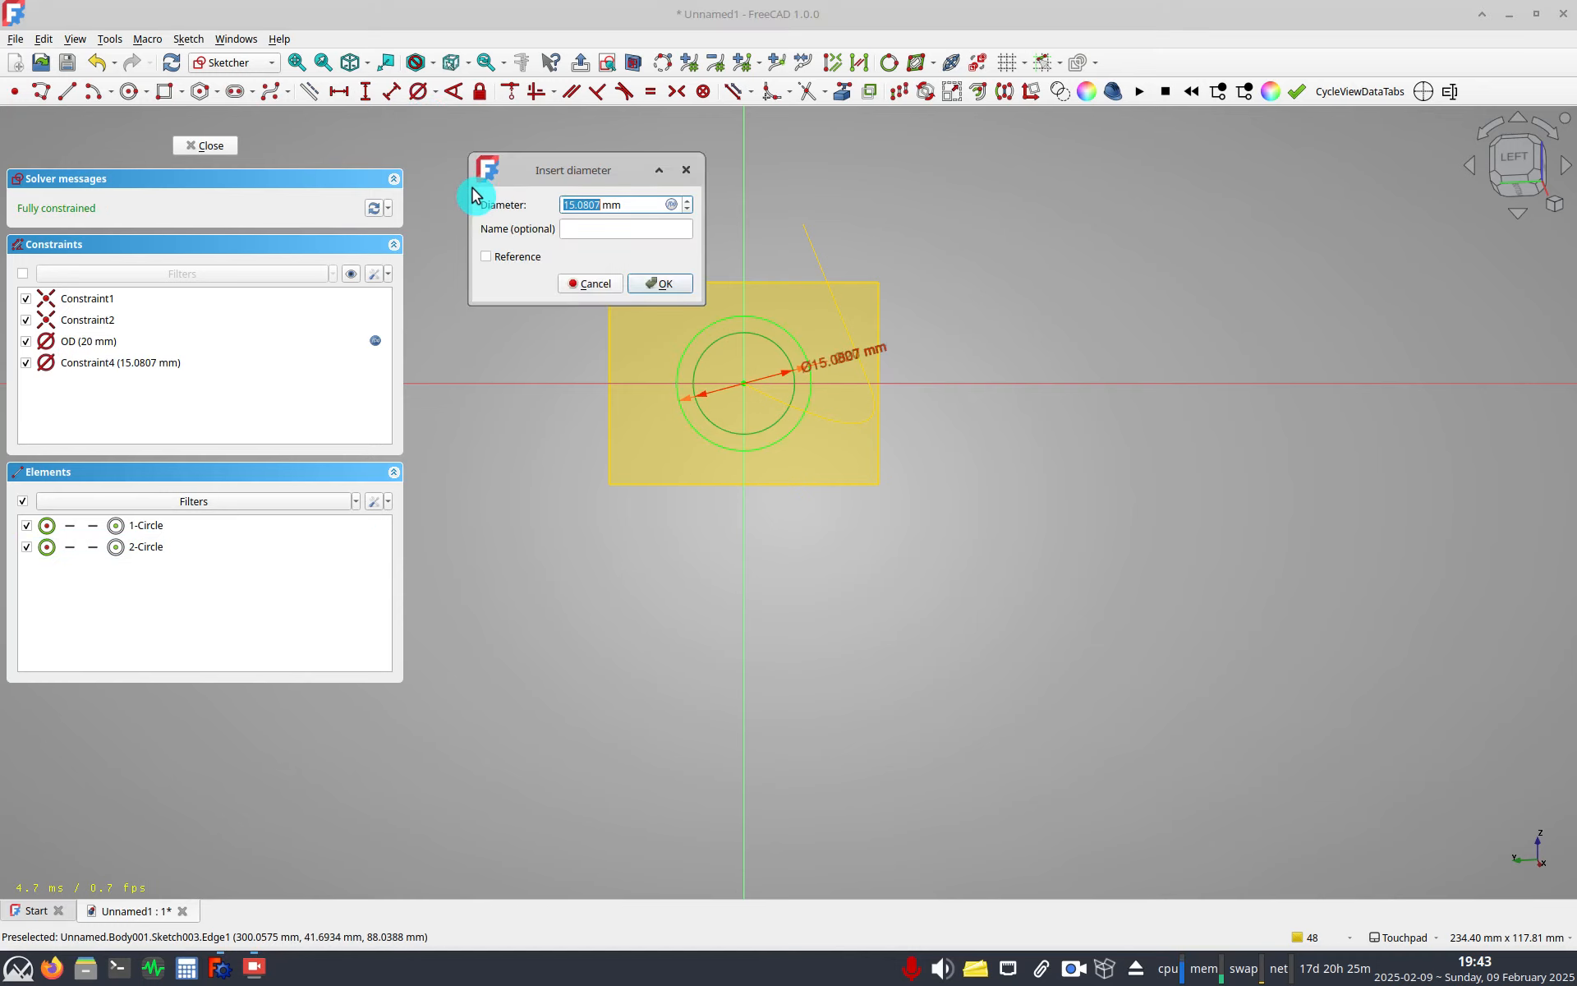
{"action": "key", "text": "equal"}
{"action": "type", "text": "Constraints.OD"}
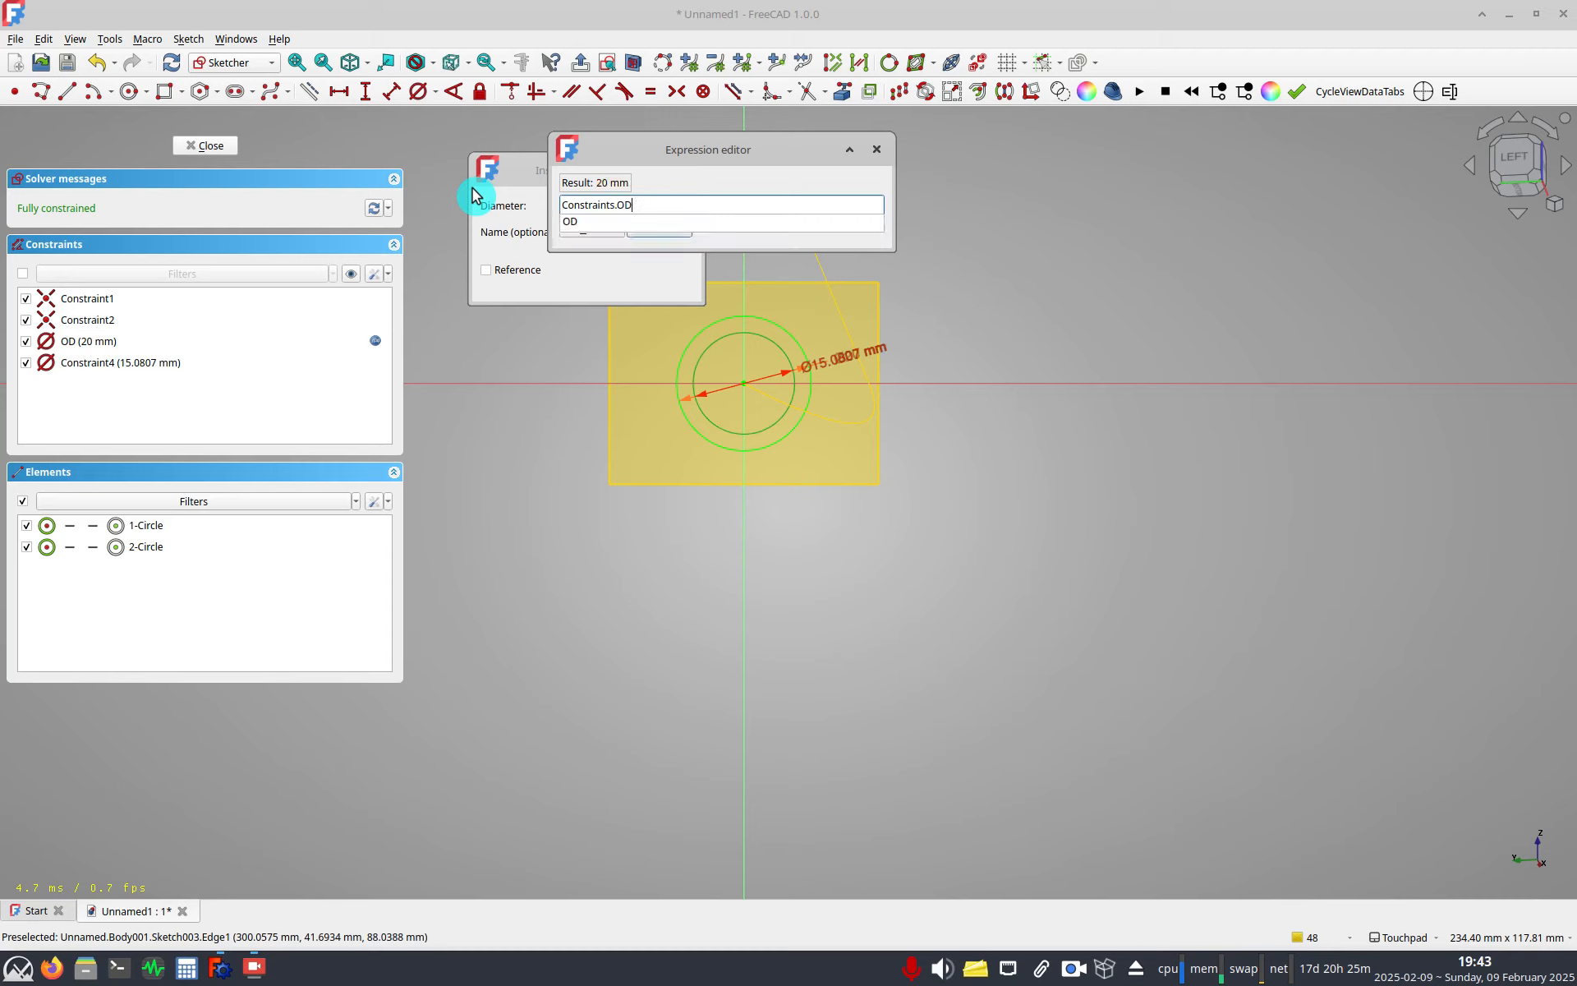
{"action": "key", "text": "Down"}
{"action": "key", "text": "Return"}
{"action": "type", "text": "- "}
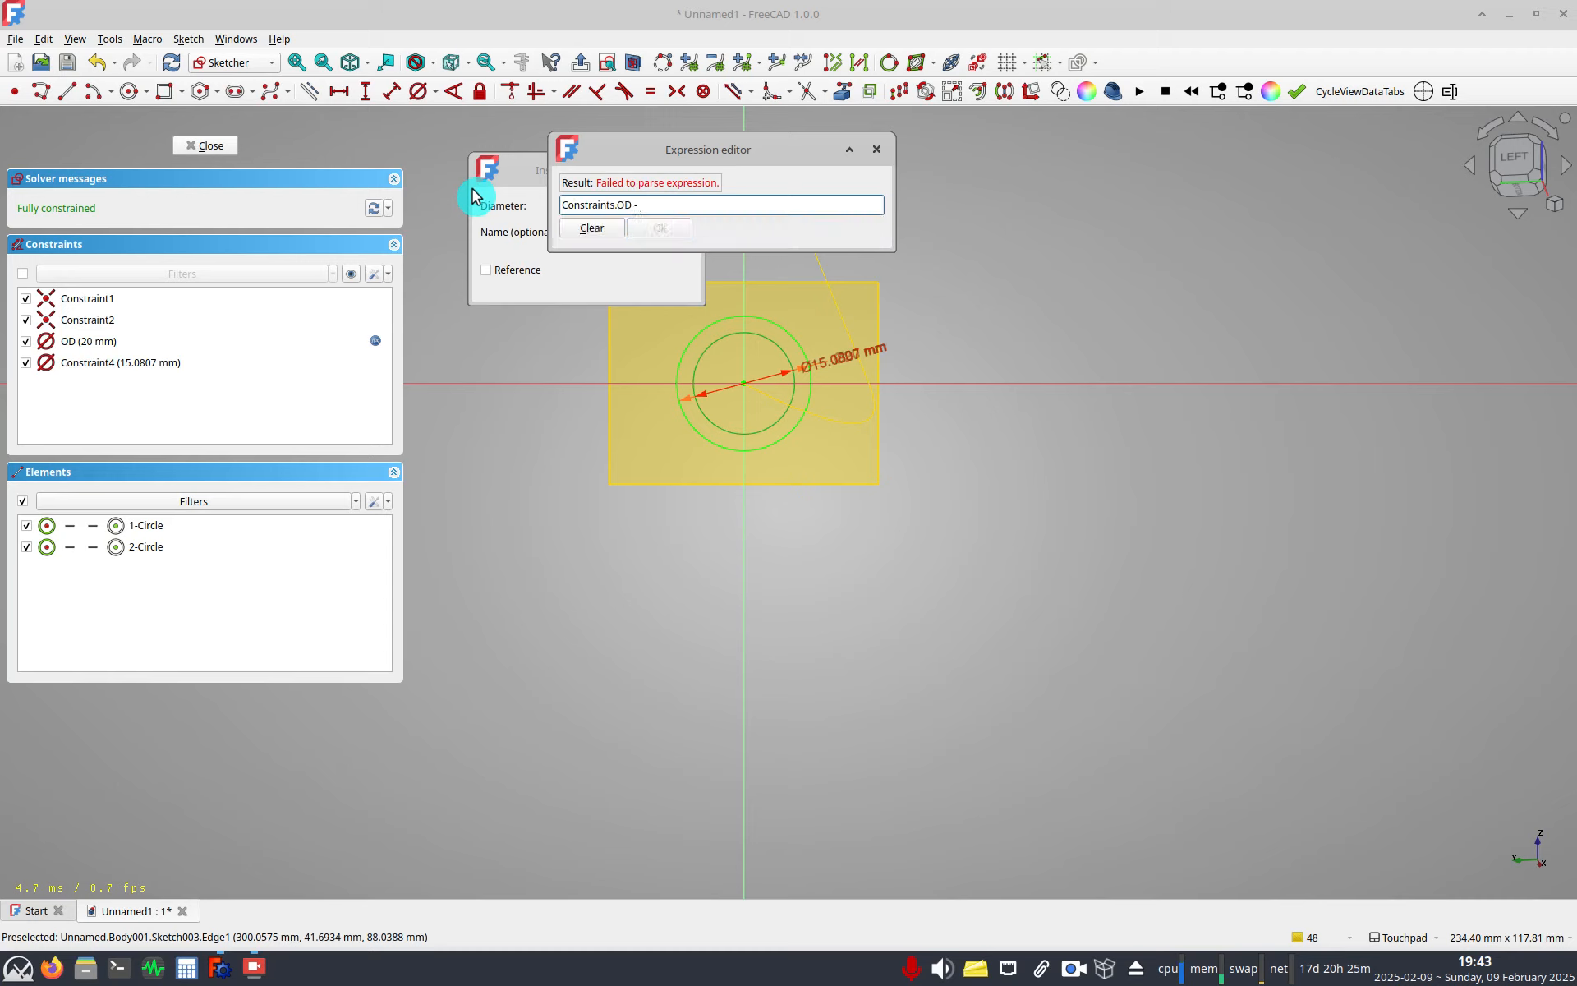
{"action": "type", "text": "top"}
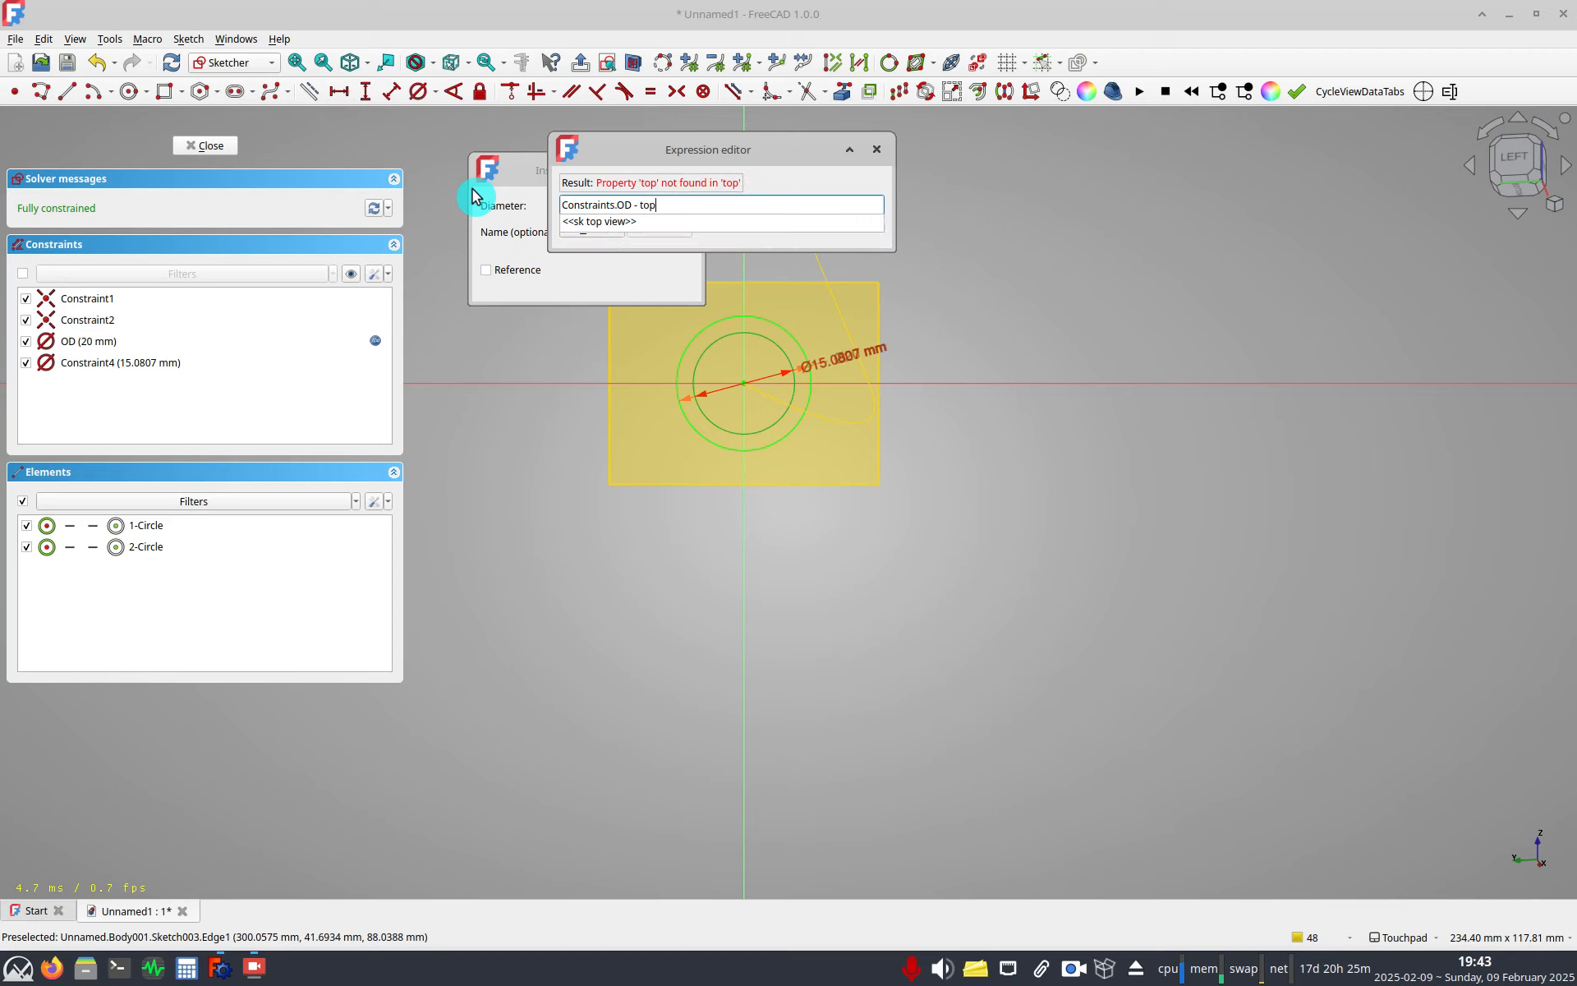
{"action": "key", "text": "BackSpace"}
{"action": "key", "text": "BackSpace"}
{"action": "key", "text": "BackSpace"}
{"action": "type", "text": "pro"}
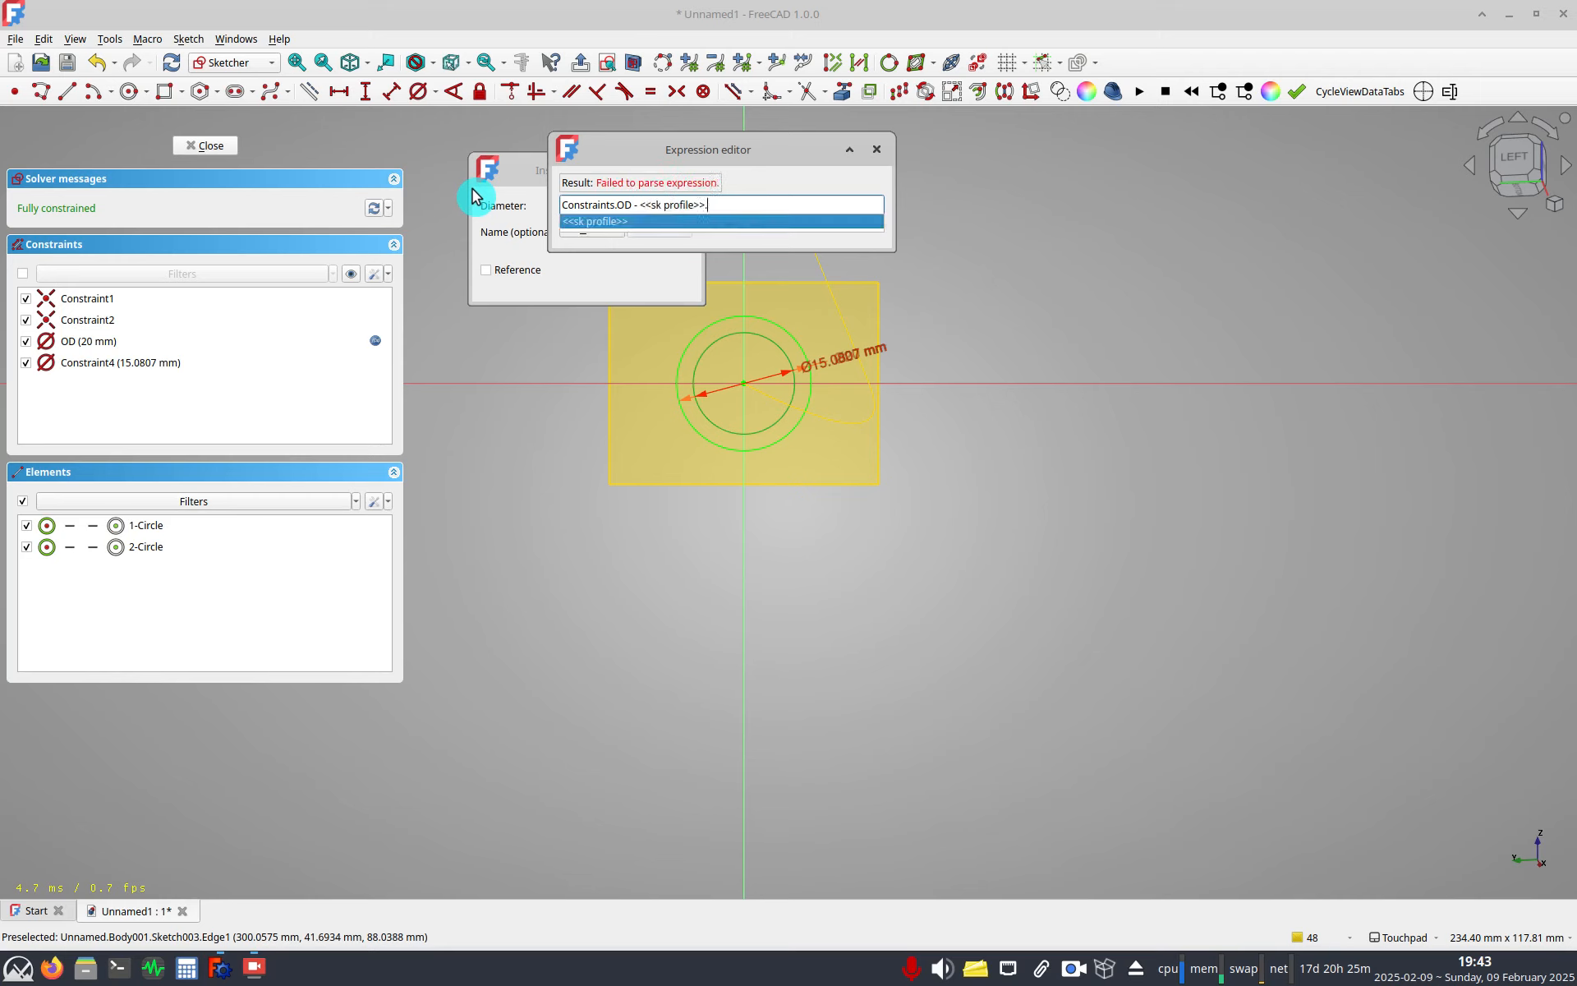
{"action": "type", "text": "ckness"}
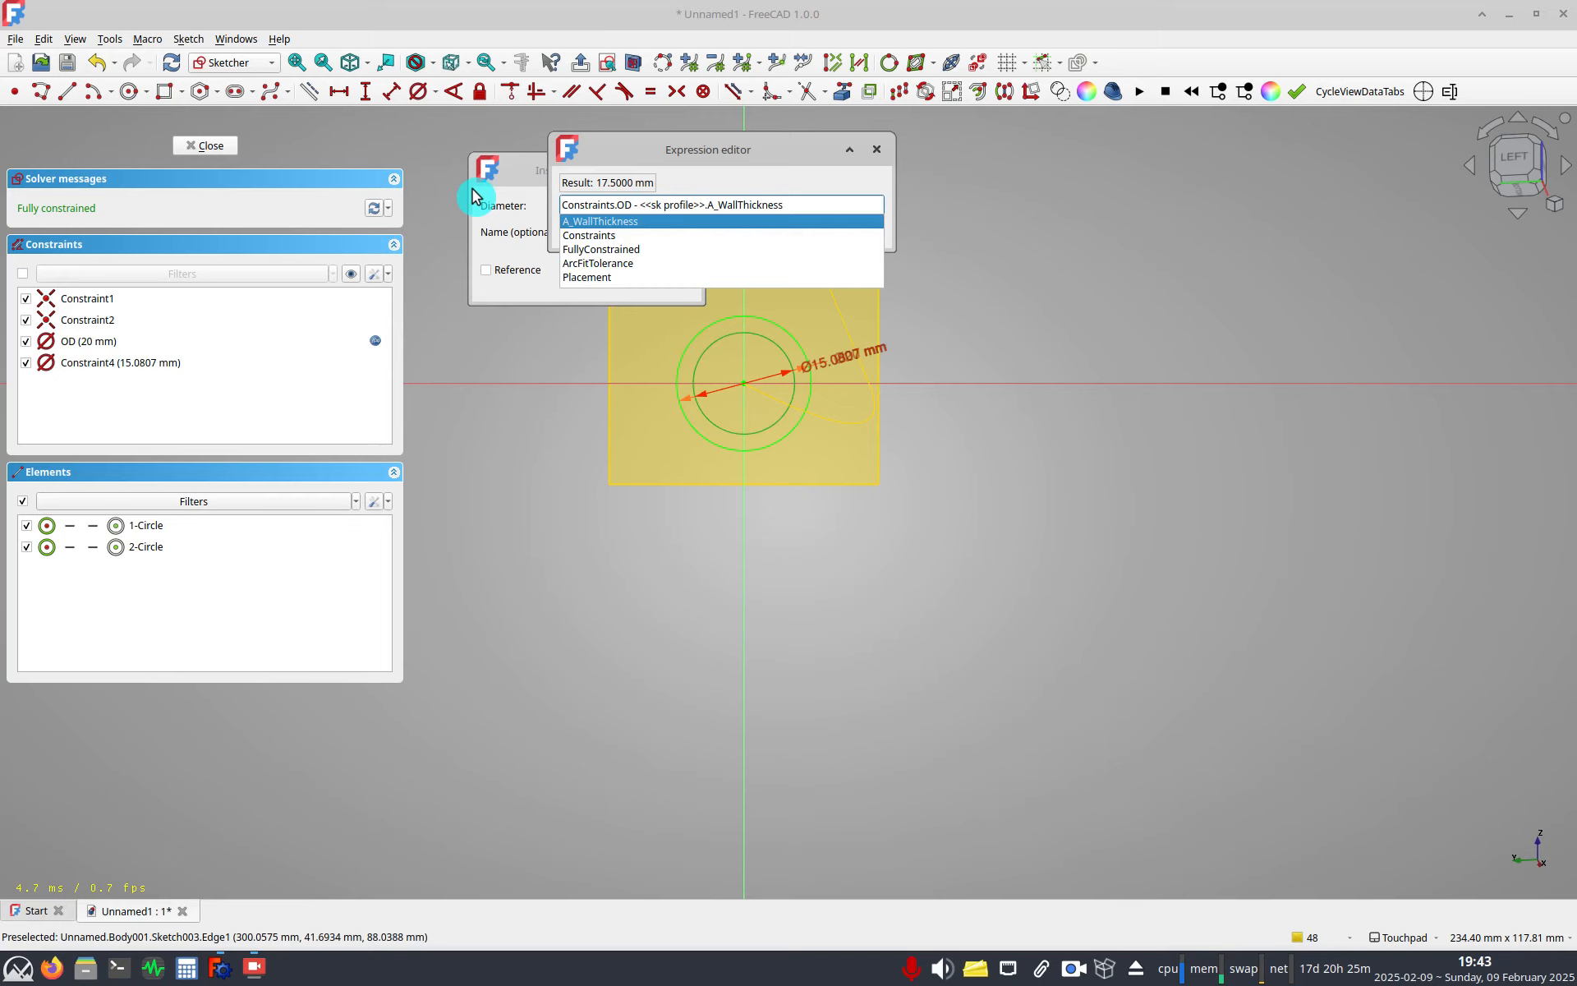
{"action": "key", "text": "Return"}
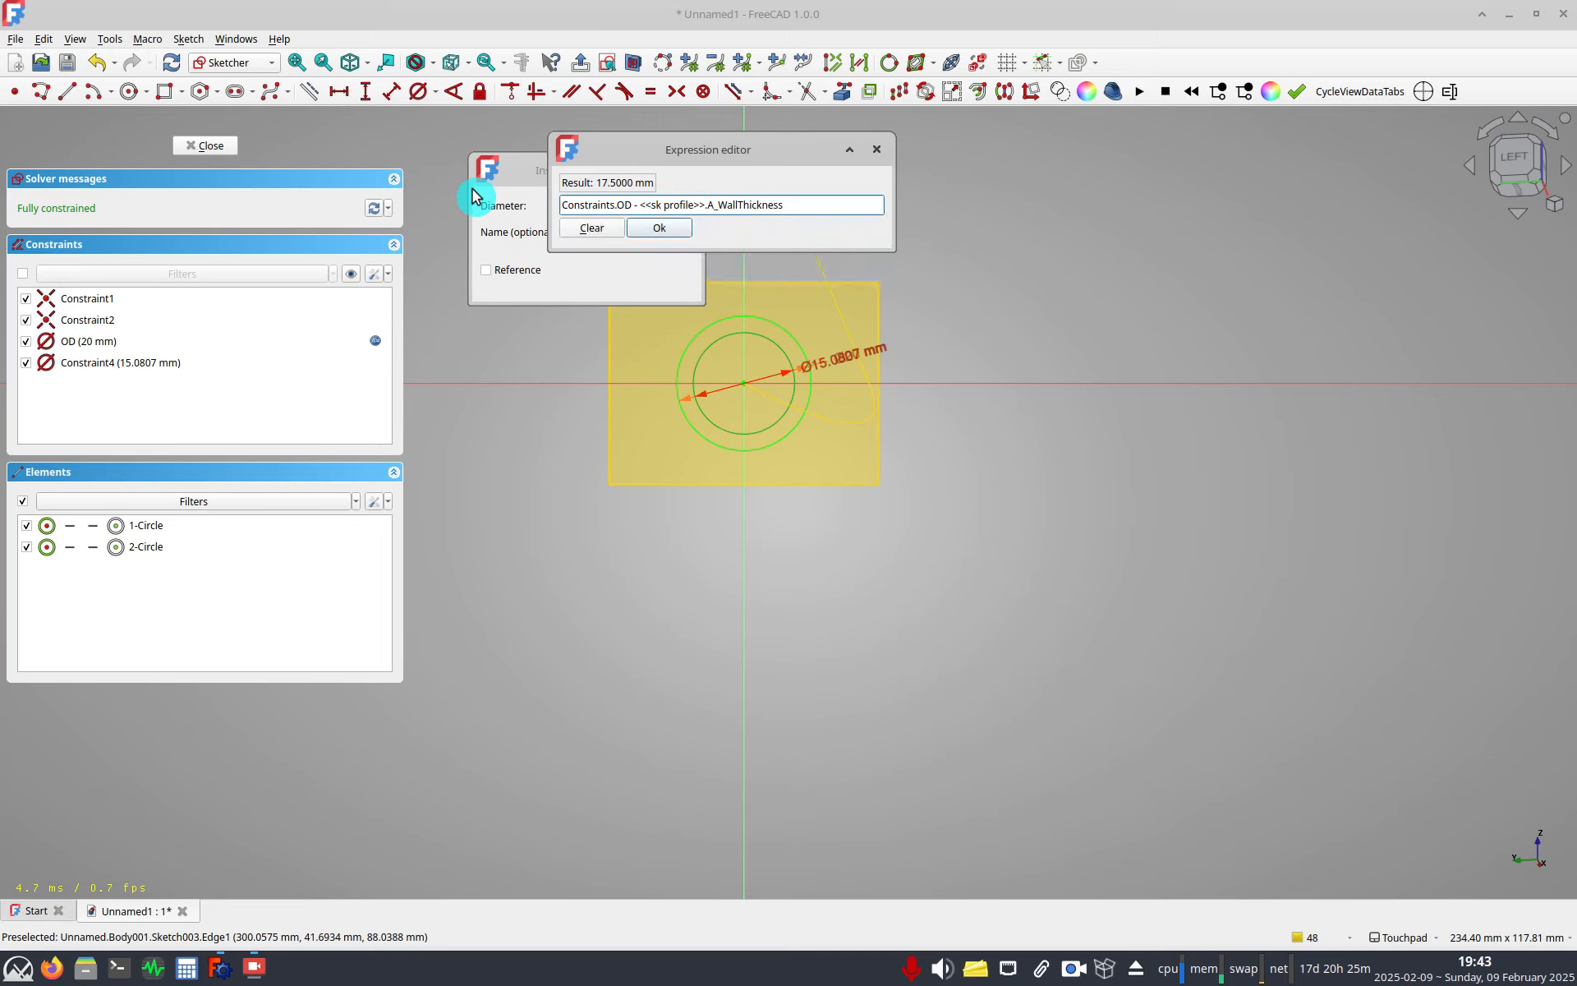
{"action": "type", "text": "*2"}
{"action": "key", "text": "Escape"}
{"action": "key", "text": "Return"}
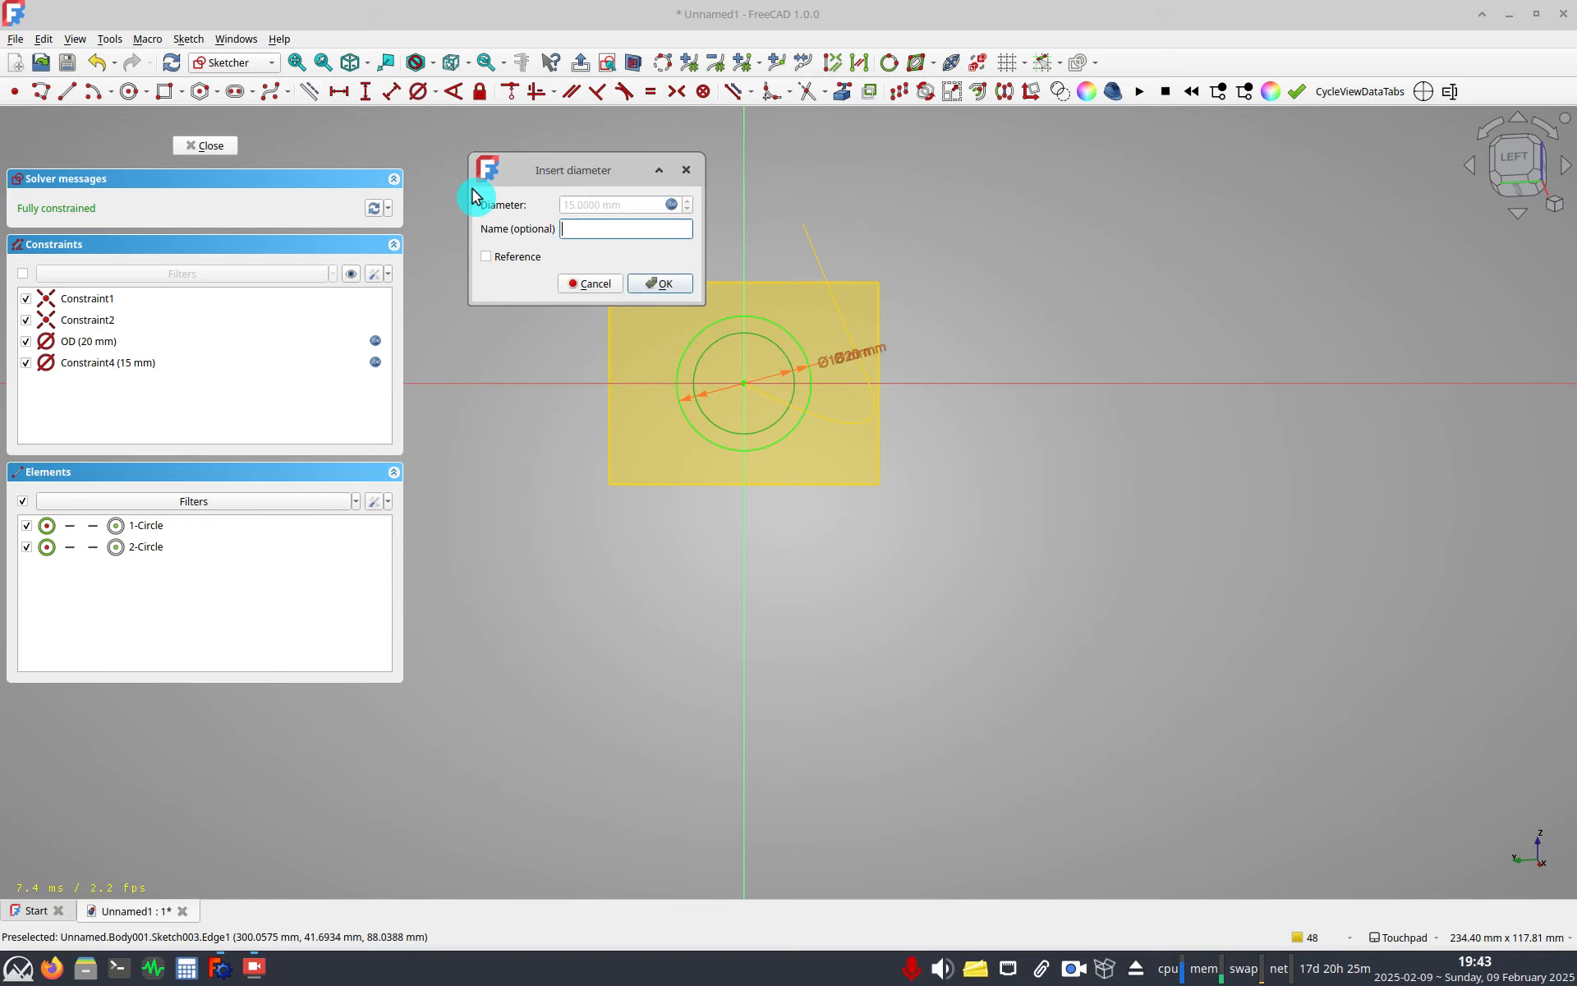
{"action": "key", "text": "Return"}
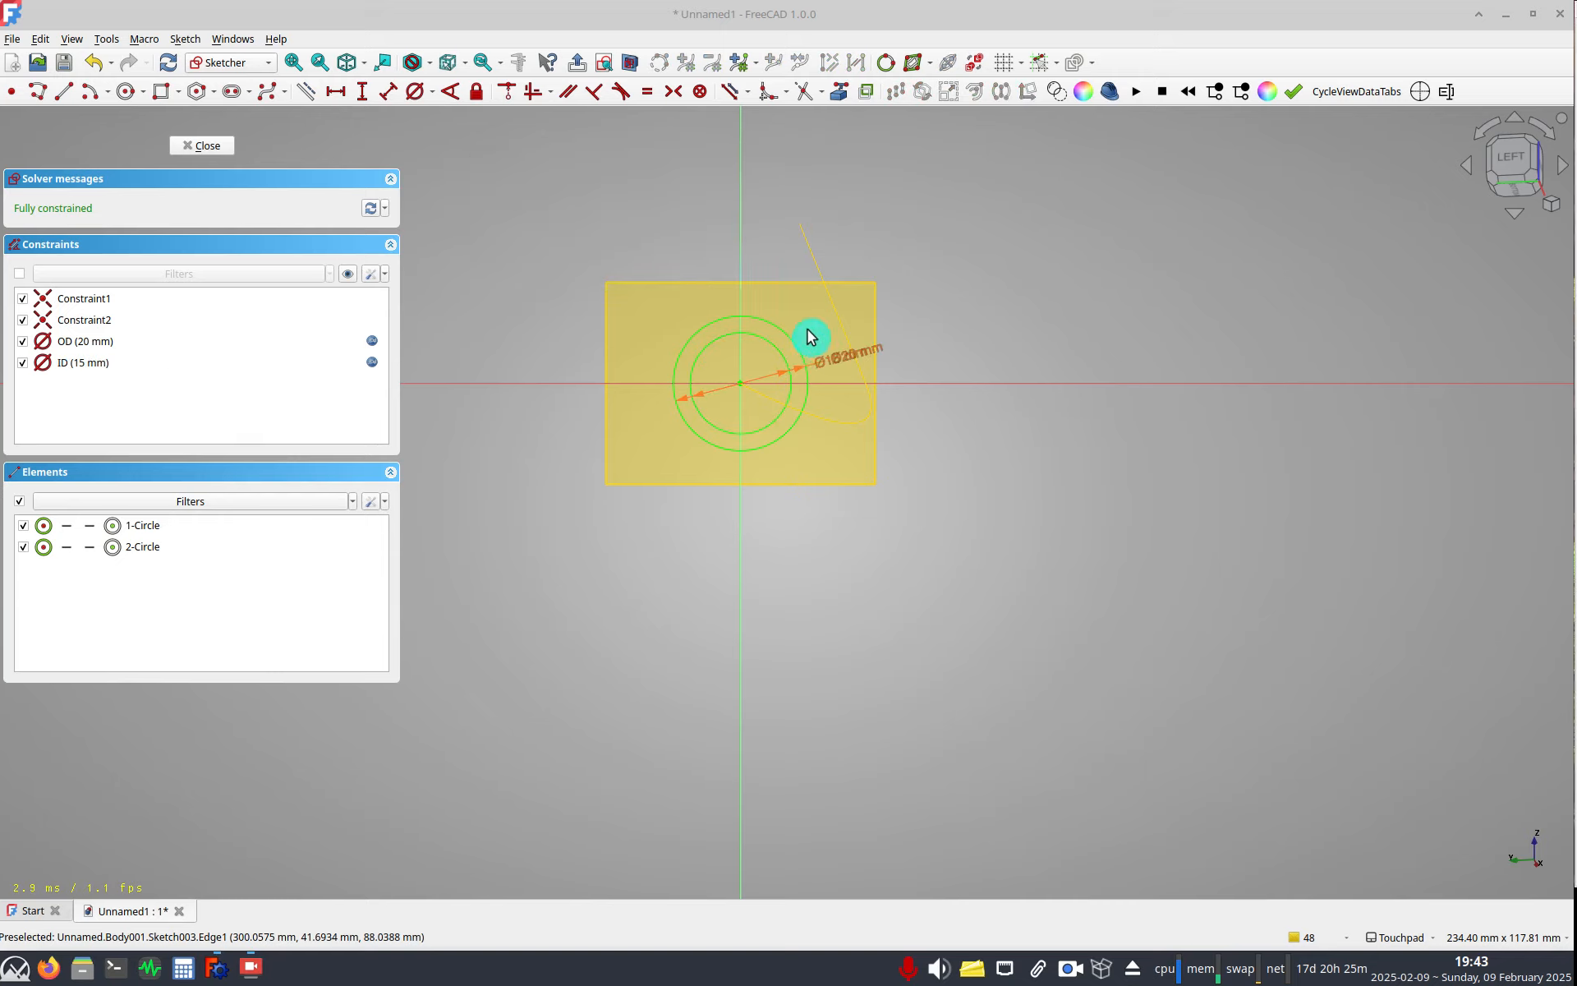
Move the two diameter labels clear of the circles and close the sketch.
{"action": "left_click_drag", "start_coordinate": [810, 334], "coordinate": [895, 259]}
{"action": "left_click_drag", "start_coordinate": [763, 355], "coordinate": [887, 317]}
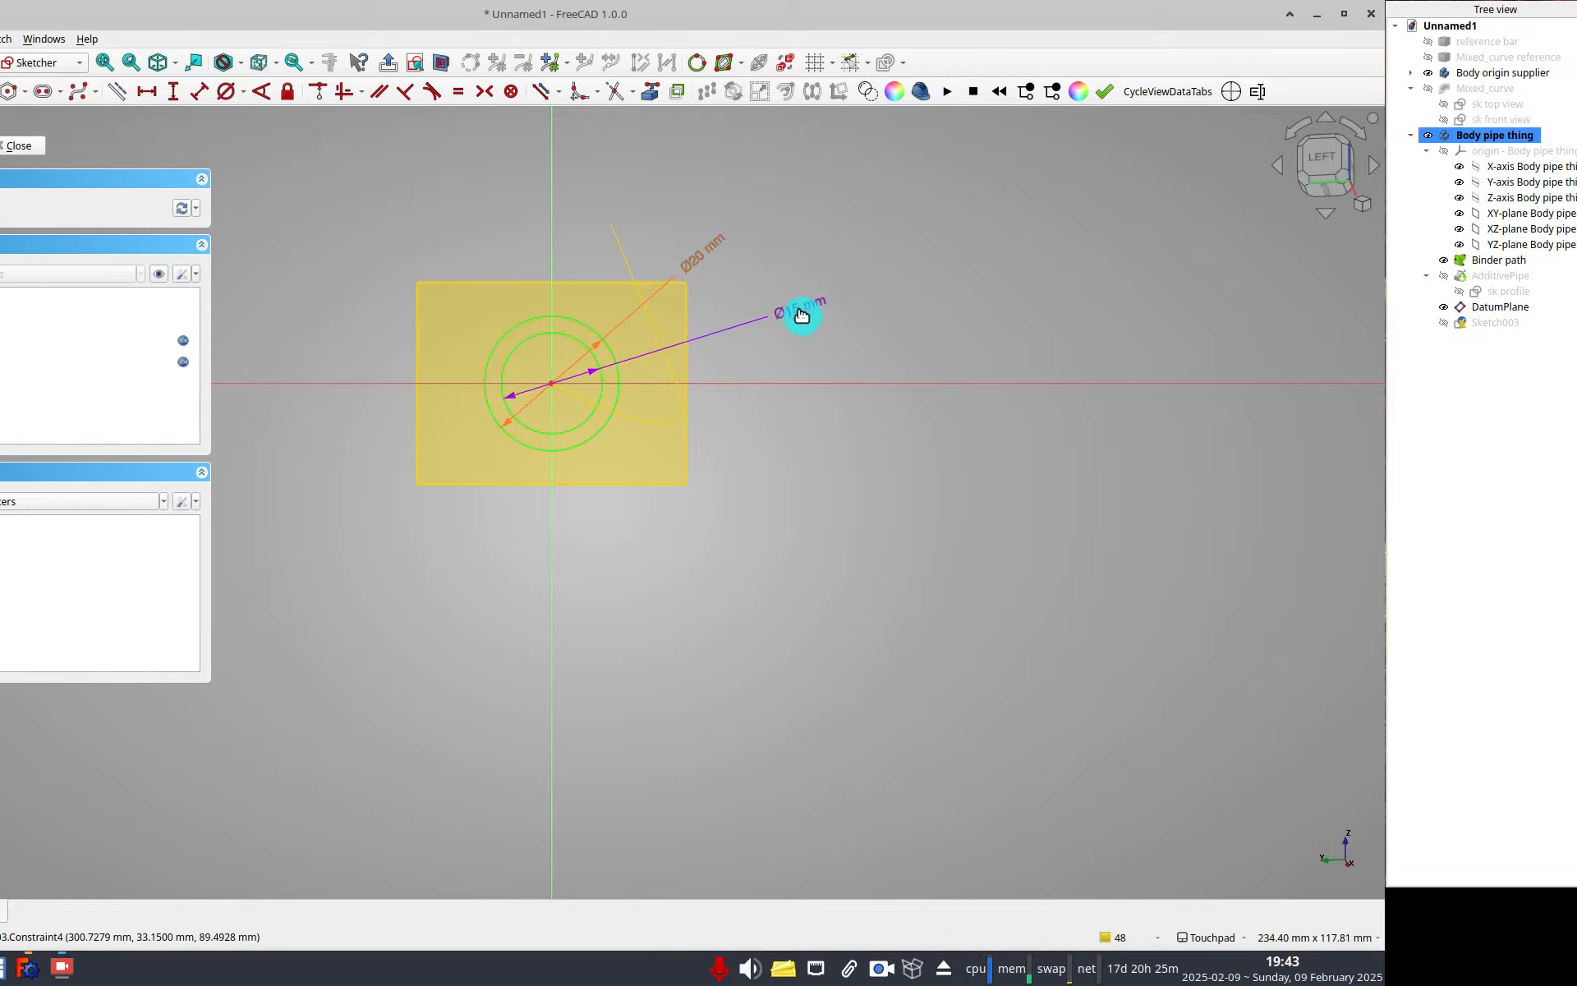
{"action": "middle_click_drag", "start_coordinate": [774, 386], "coordinate": [813, 414]}
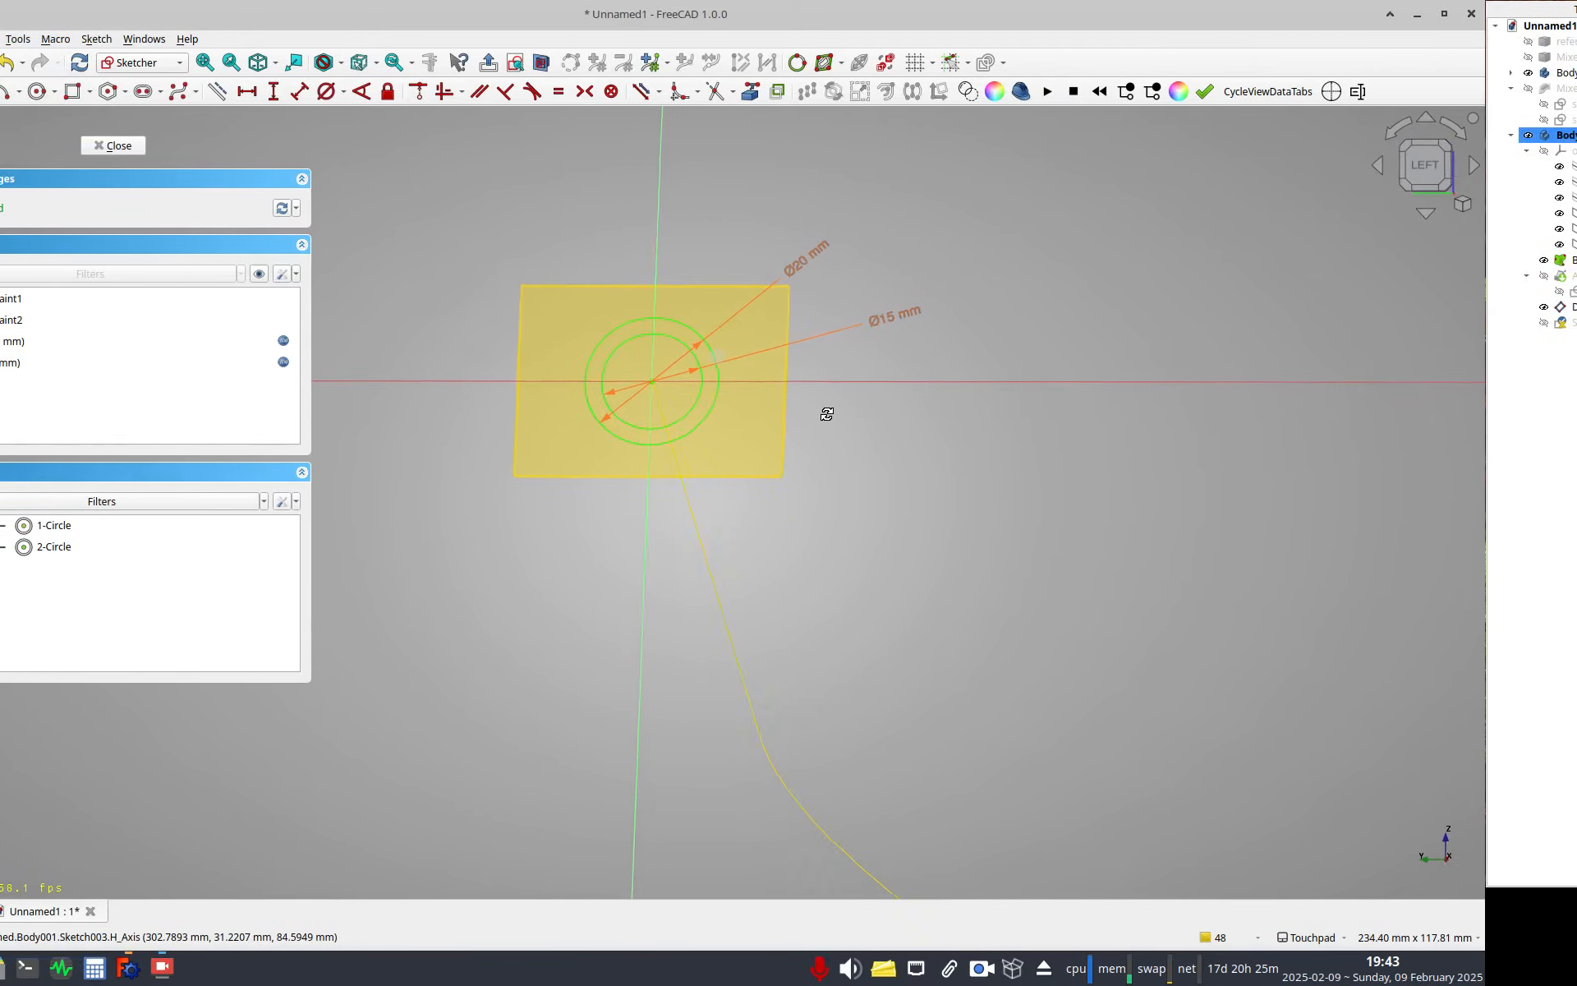
{"action": "scroll", "coordinate": [704, 437], "scroll_direction": "down", "scroll_amount": 9}
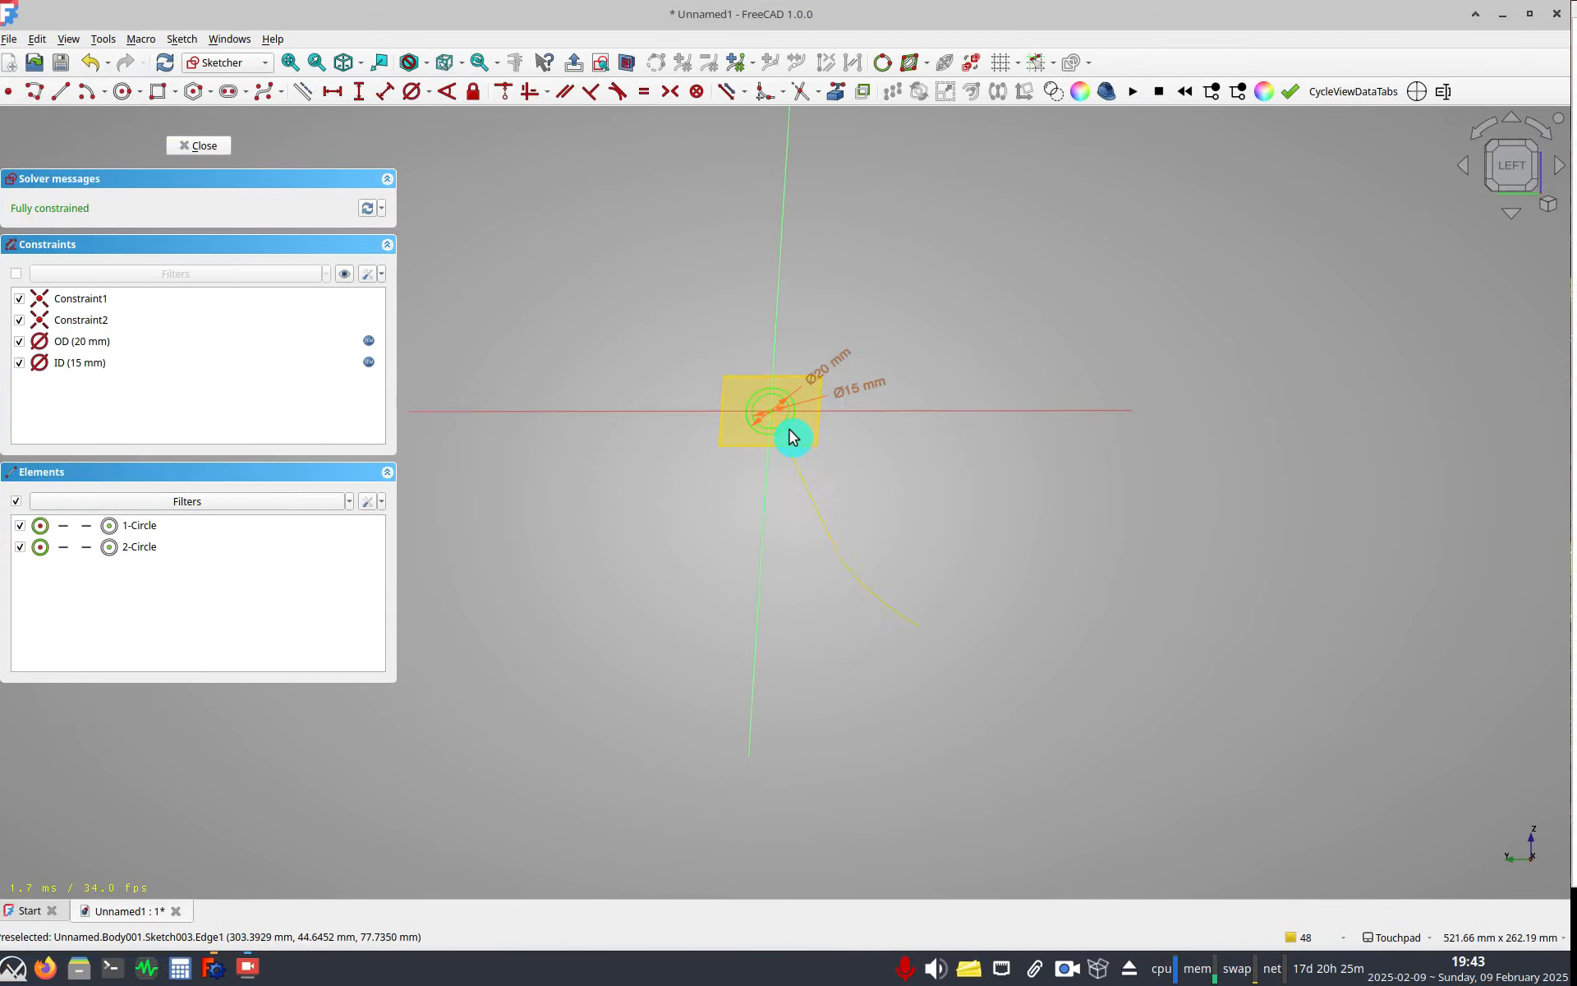
{"action": "middle_click_drag", "start_coordinate": [696, 451], "coordinate": [617, 511]}
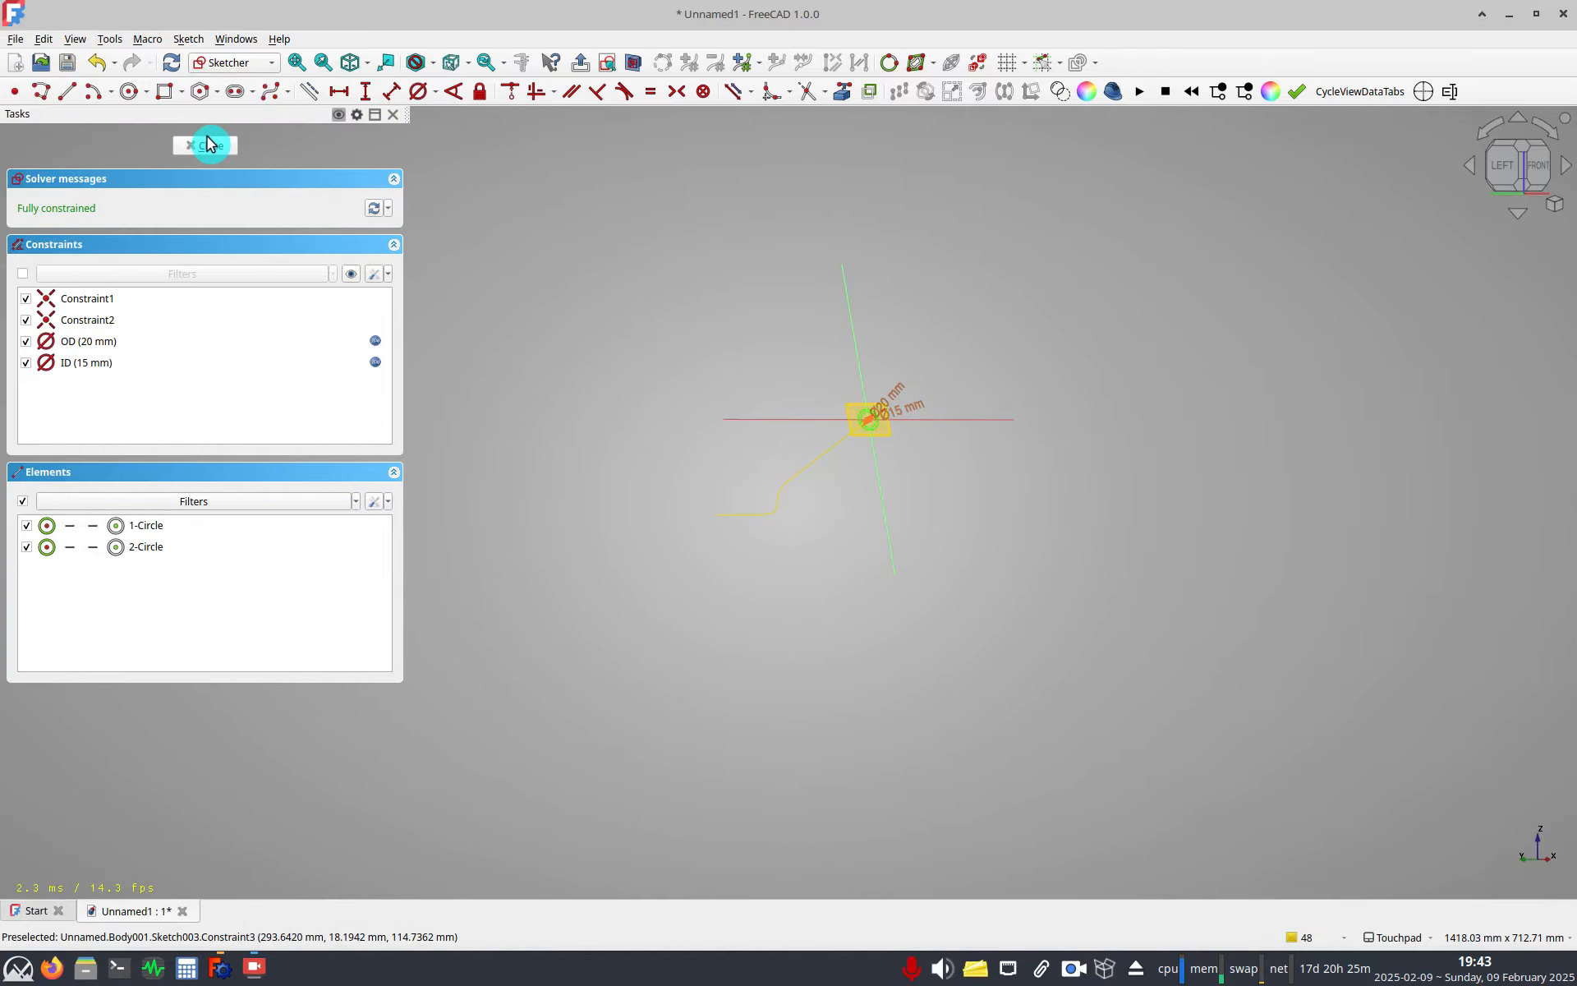
{"action": "left_click", "coordinate": [215, 148]}
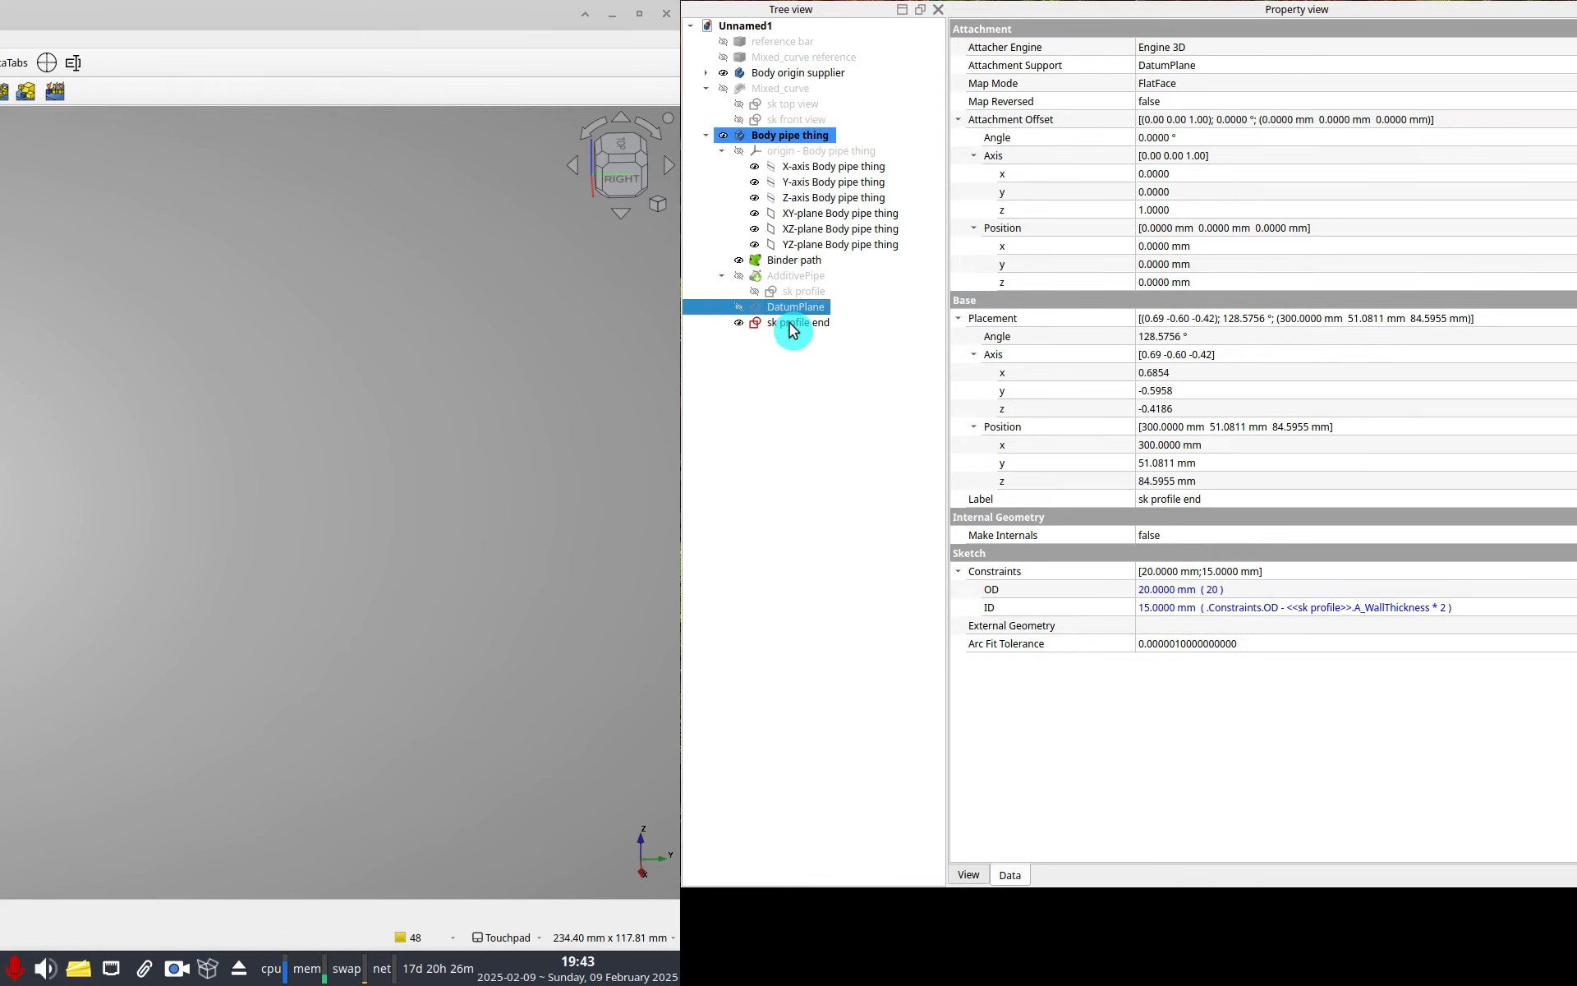
Show the start profile sketch and select the end profile sketch in the tree.
{"action": "key", "text": "Up"}
{"action": "key", "text": "F2"}
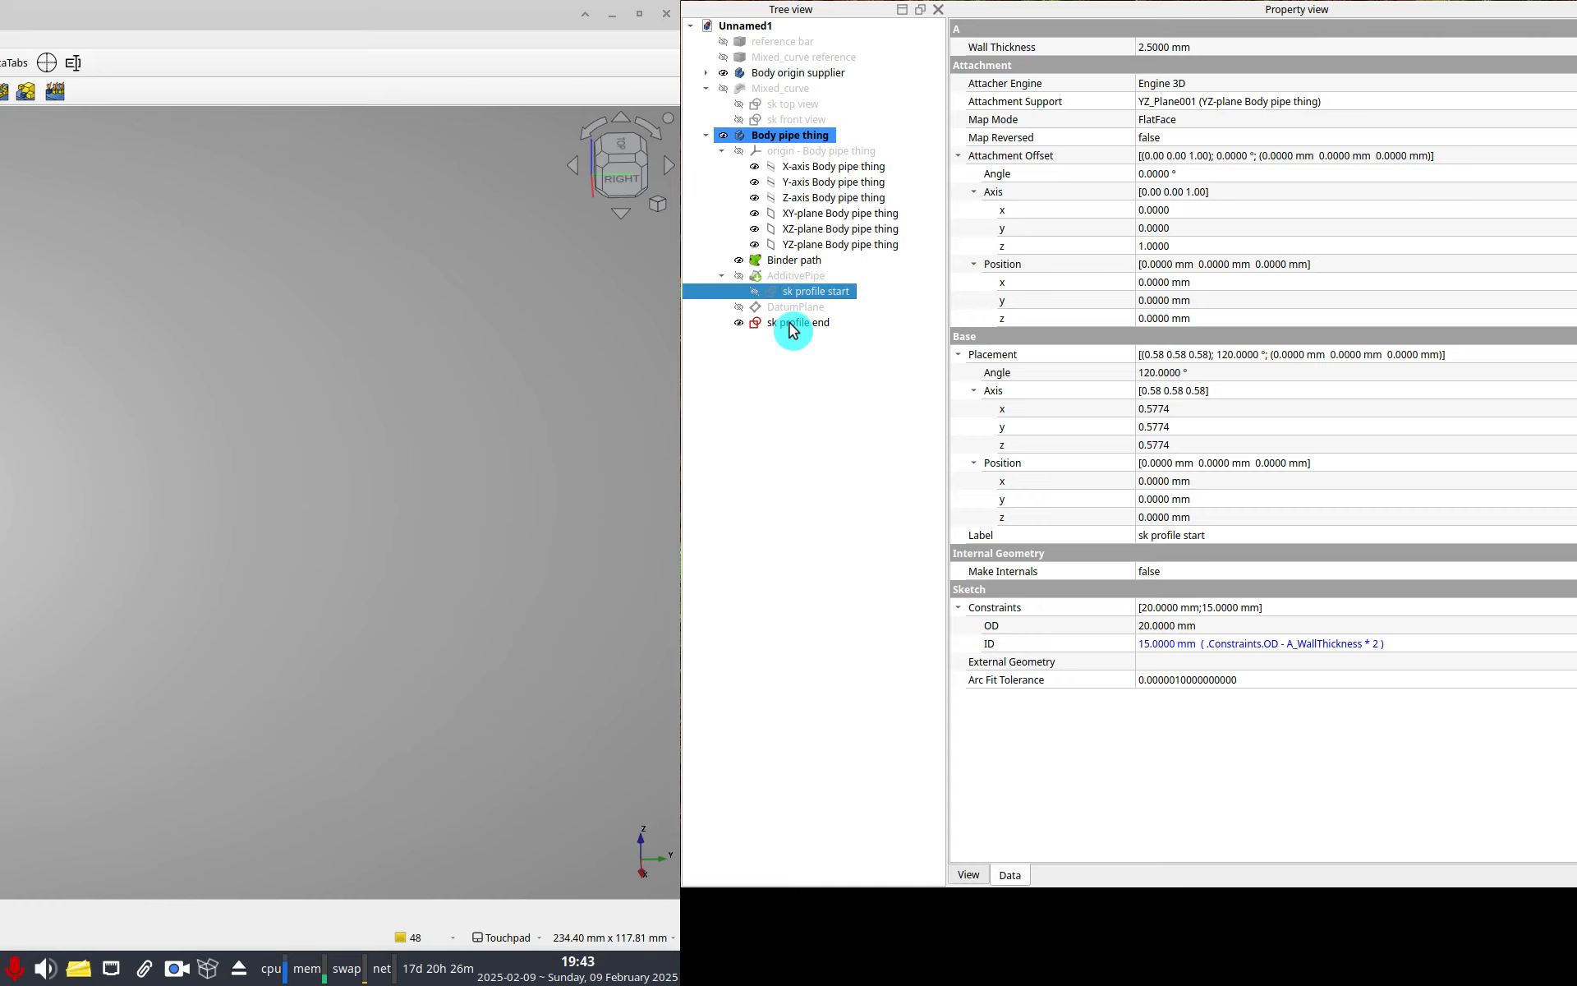
{"action": "left_click", "coordinate": [791, 324]}
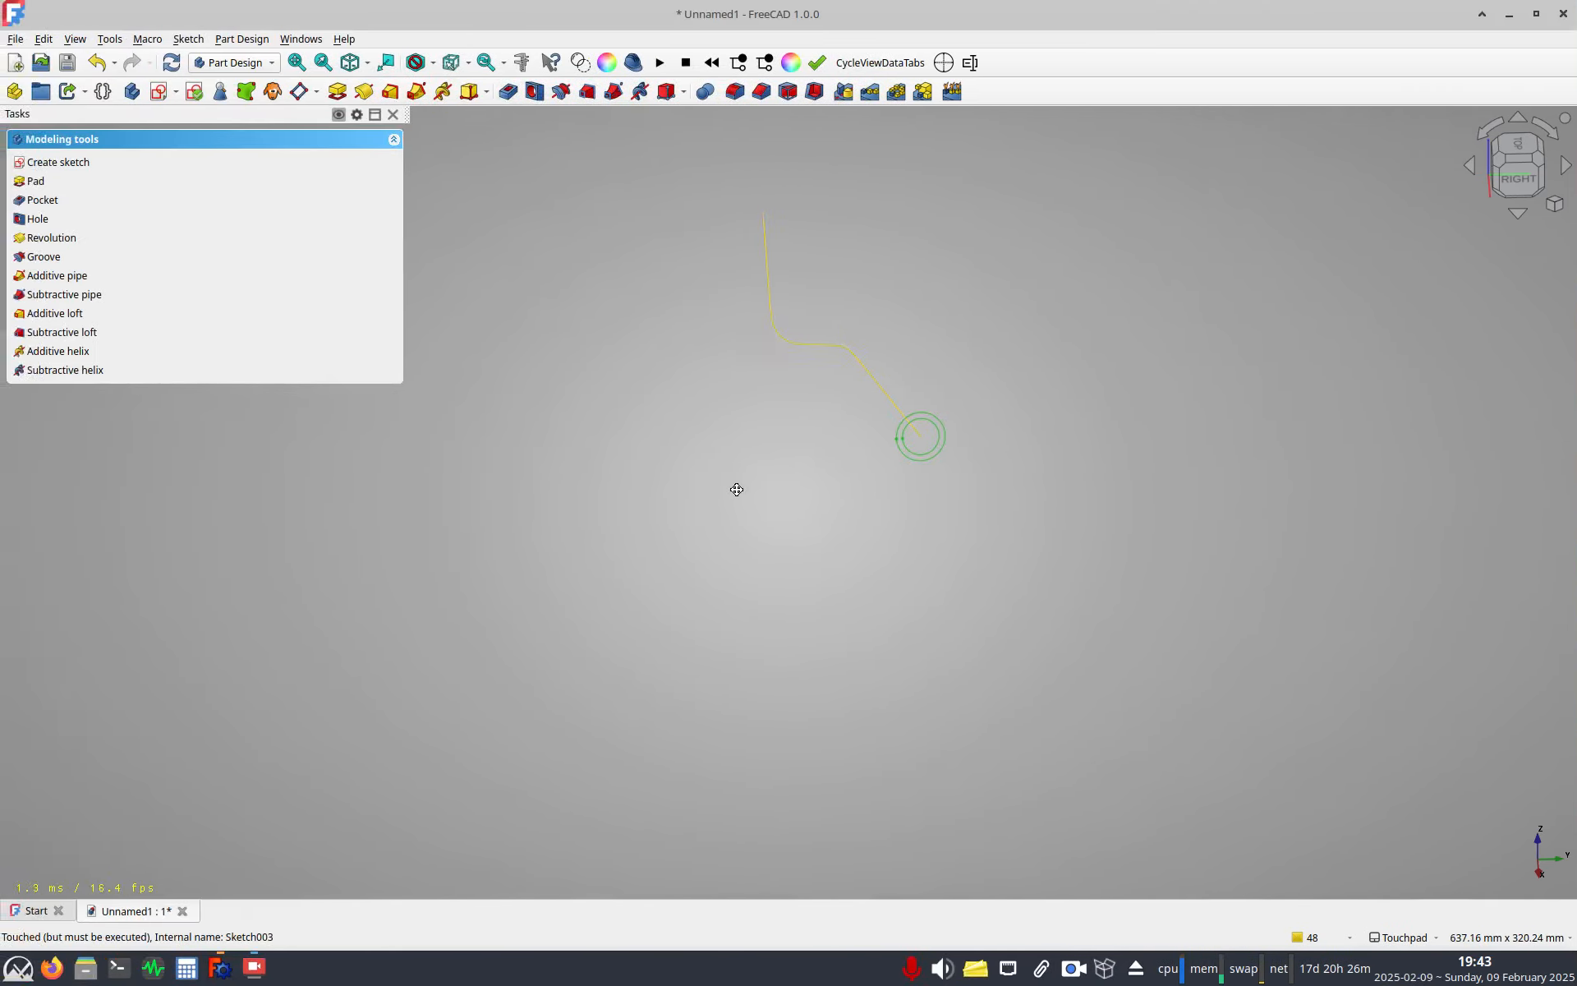
{"action": "key", "text": "space"}
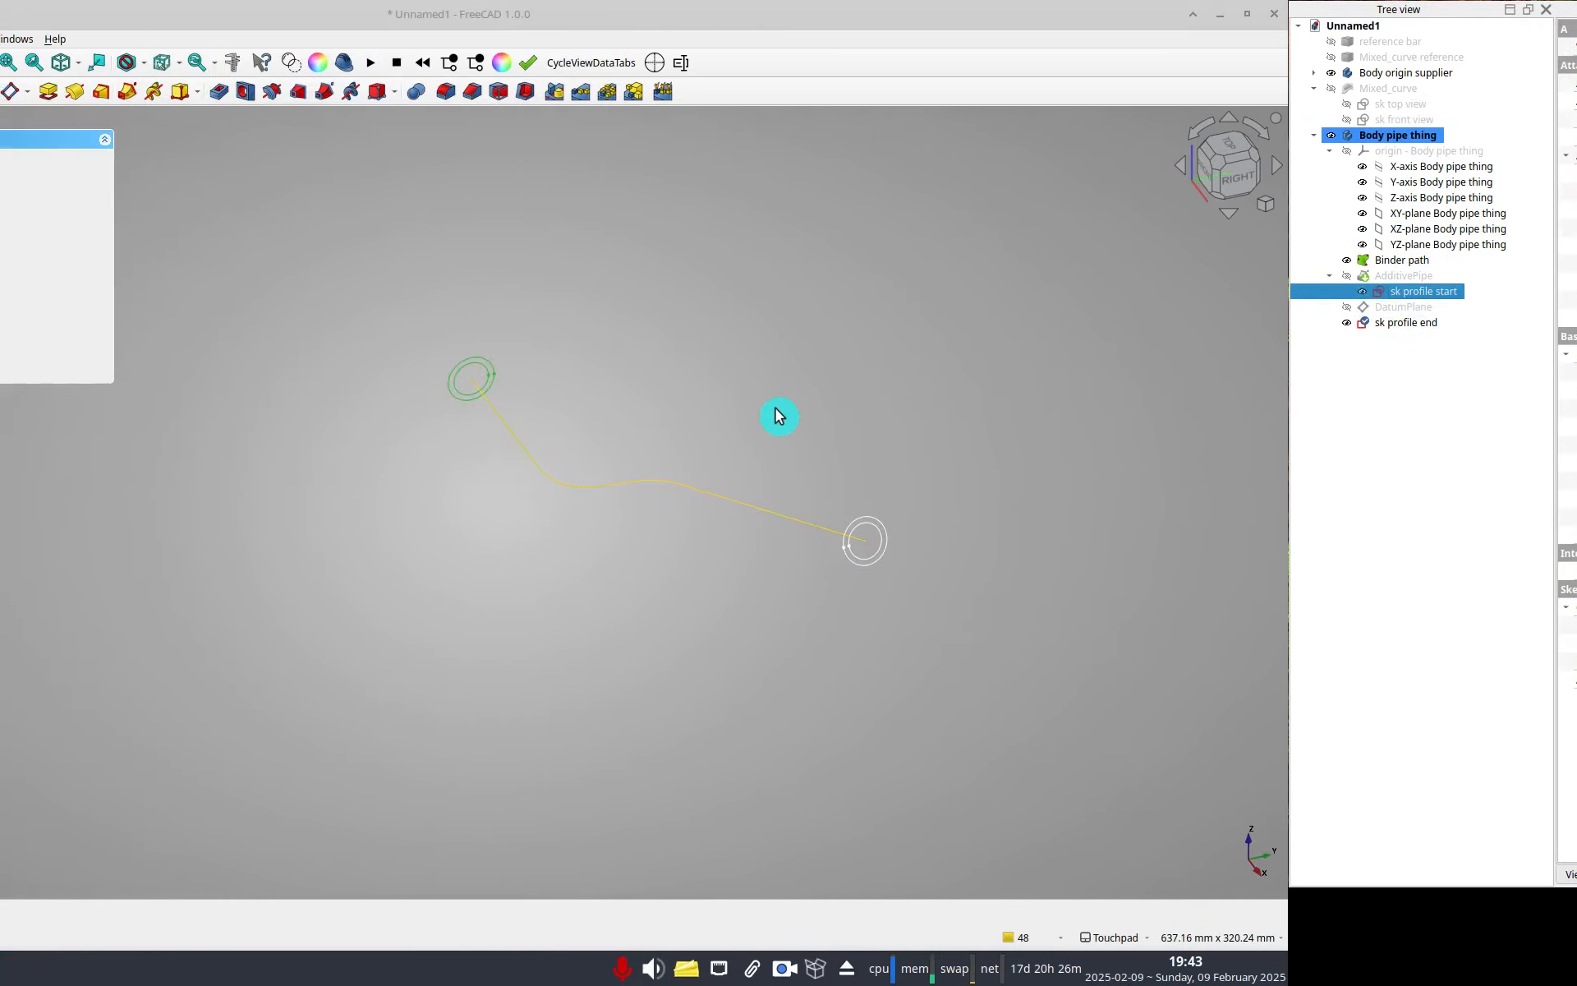
{"action": "left_click", "coordinate": [202, 472]}
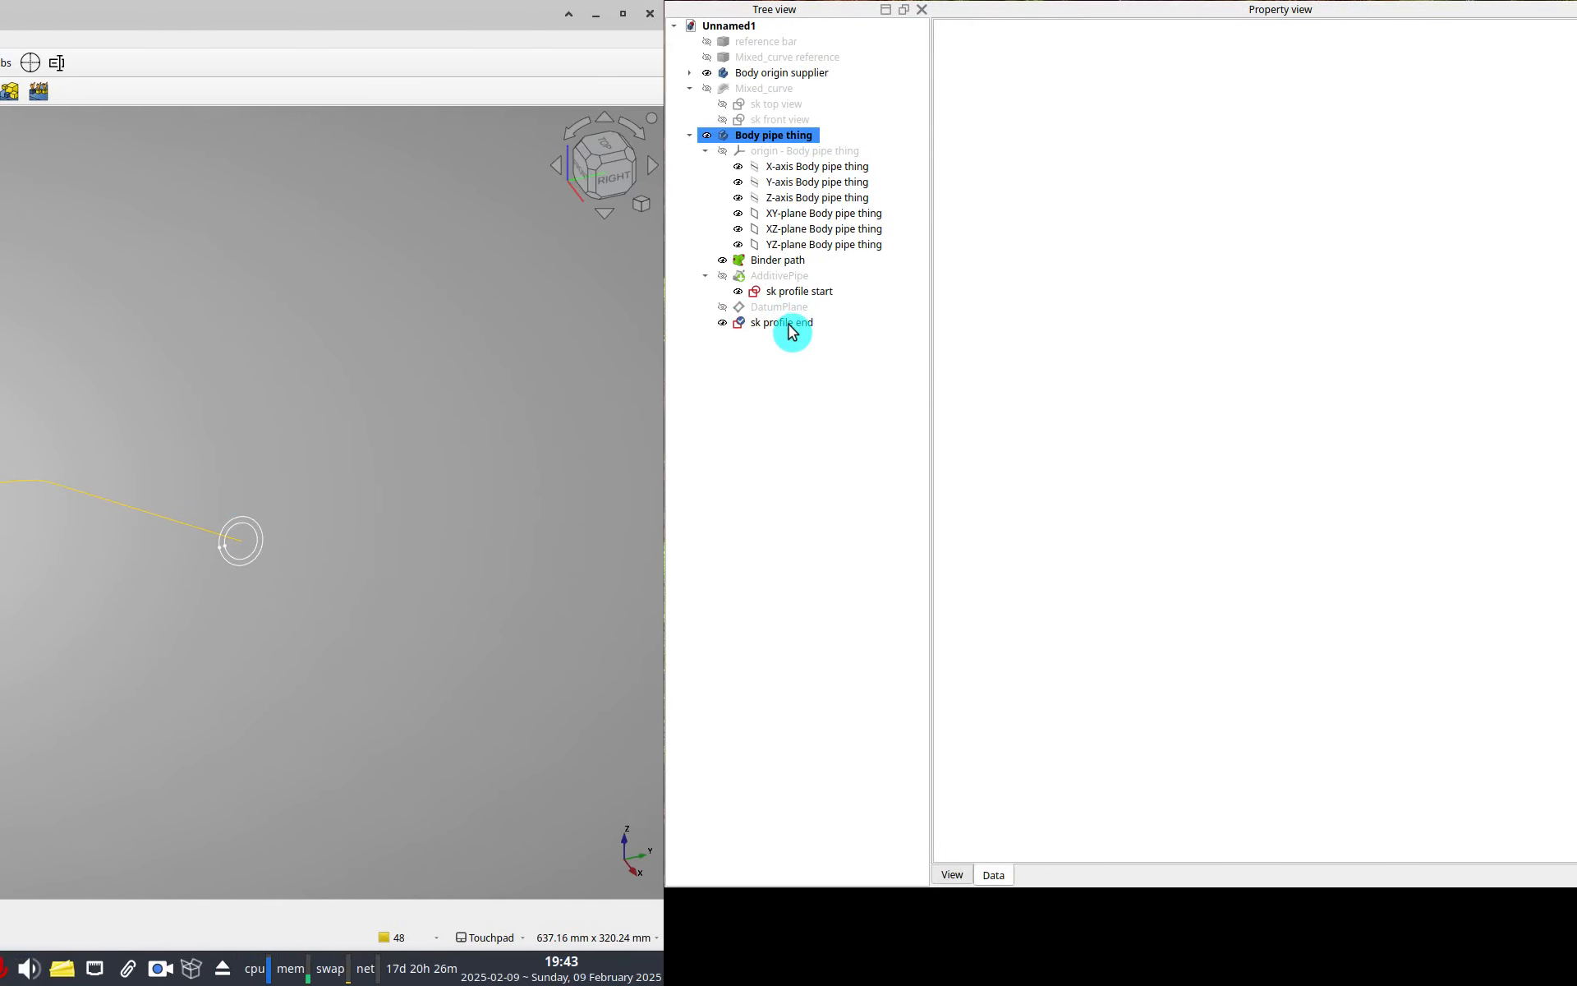
{"action": "left_click", "coordinate": [717, 323]}
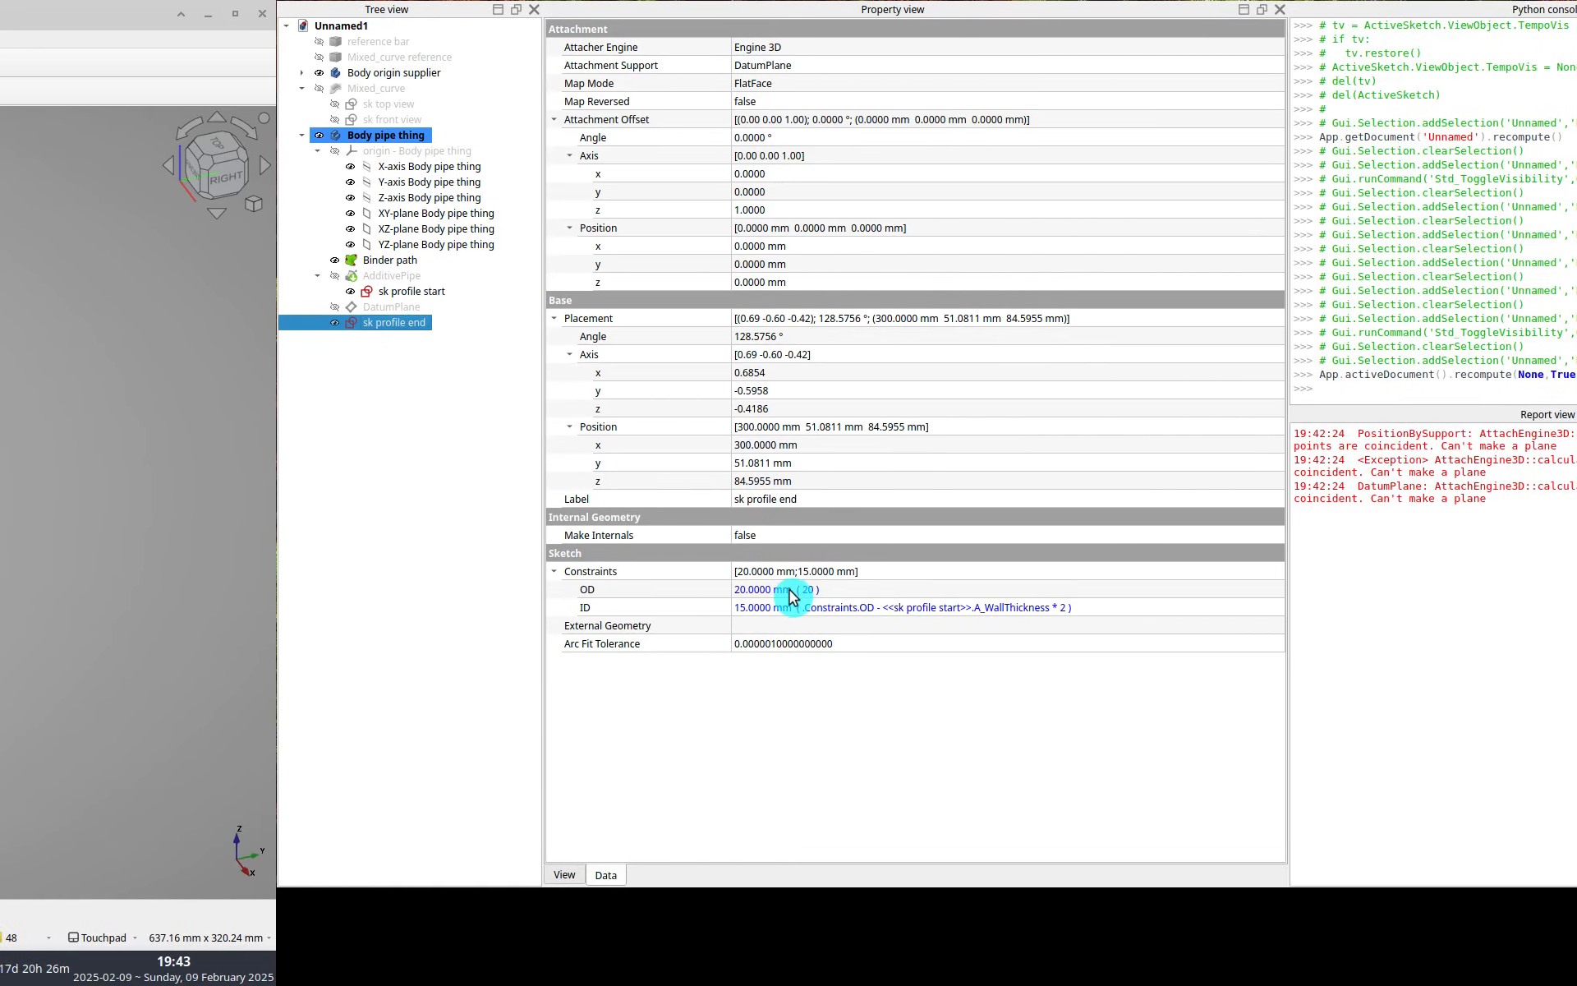
Set the end profile sketch's OD constraint to 10 mm.
{"action": "left_click", "coordinate": [788, 592]}
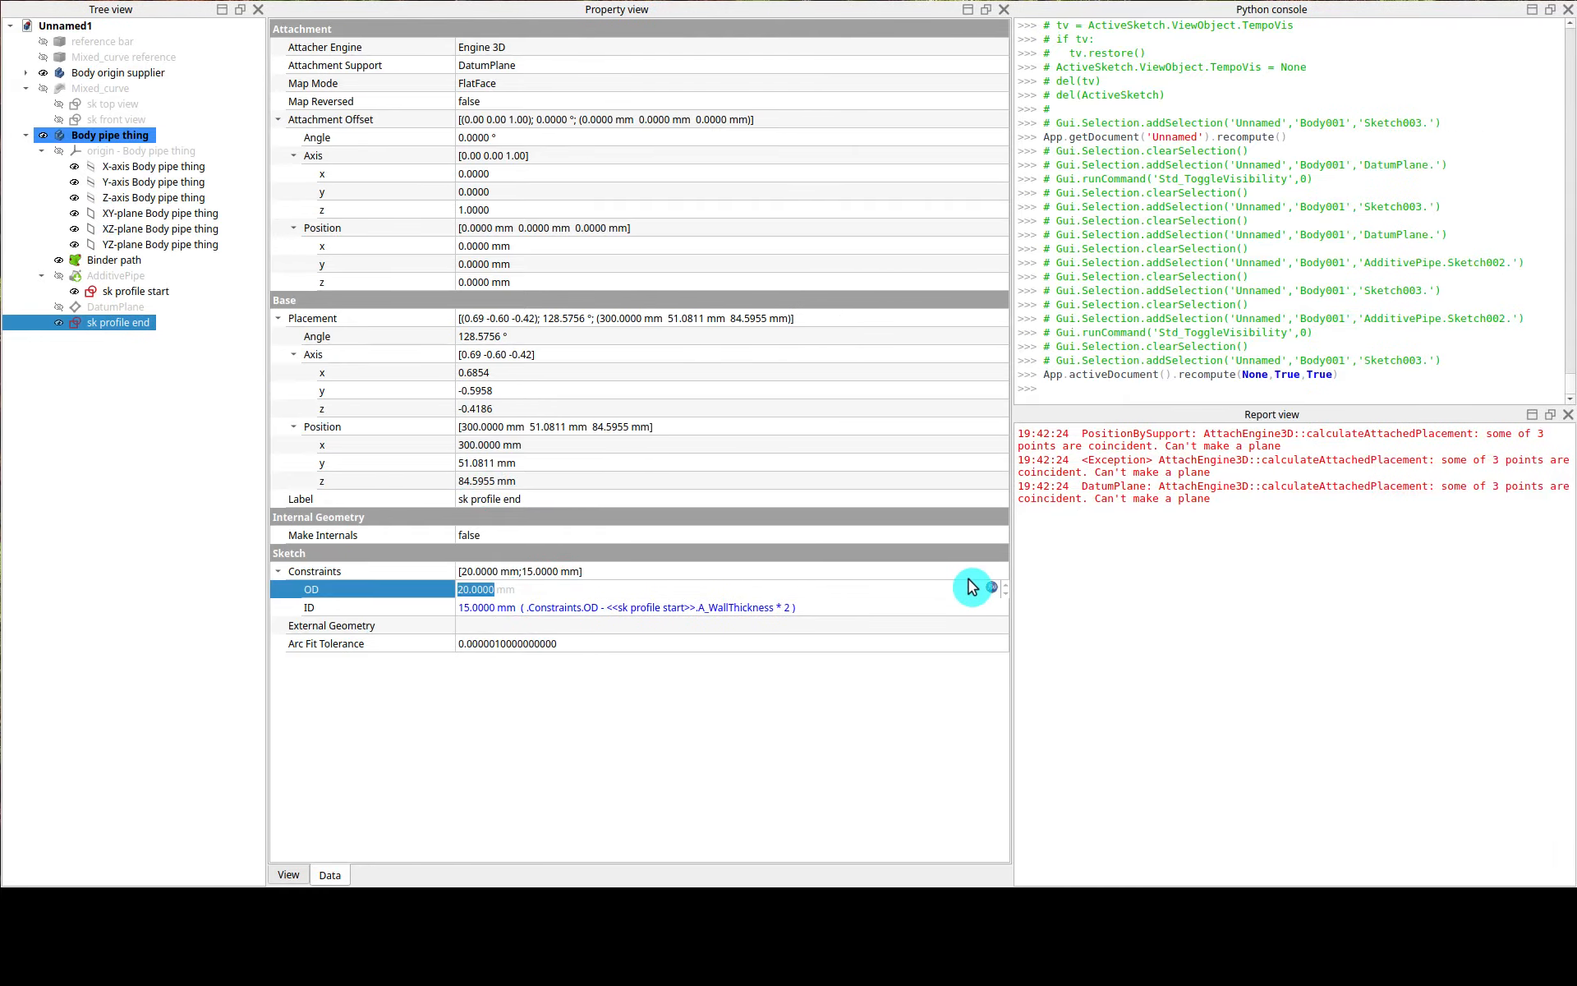
{"action": "left_click", "coordinate": [992, 588]}
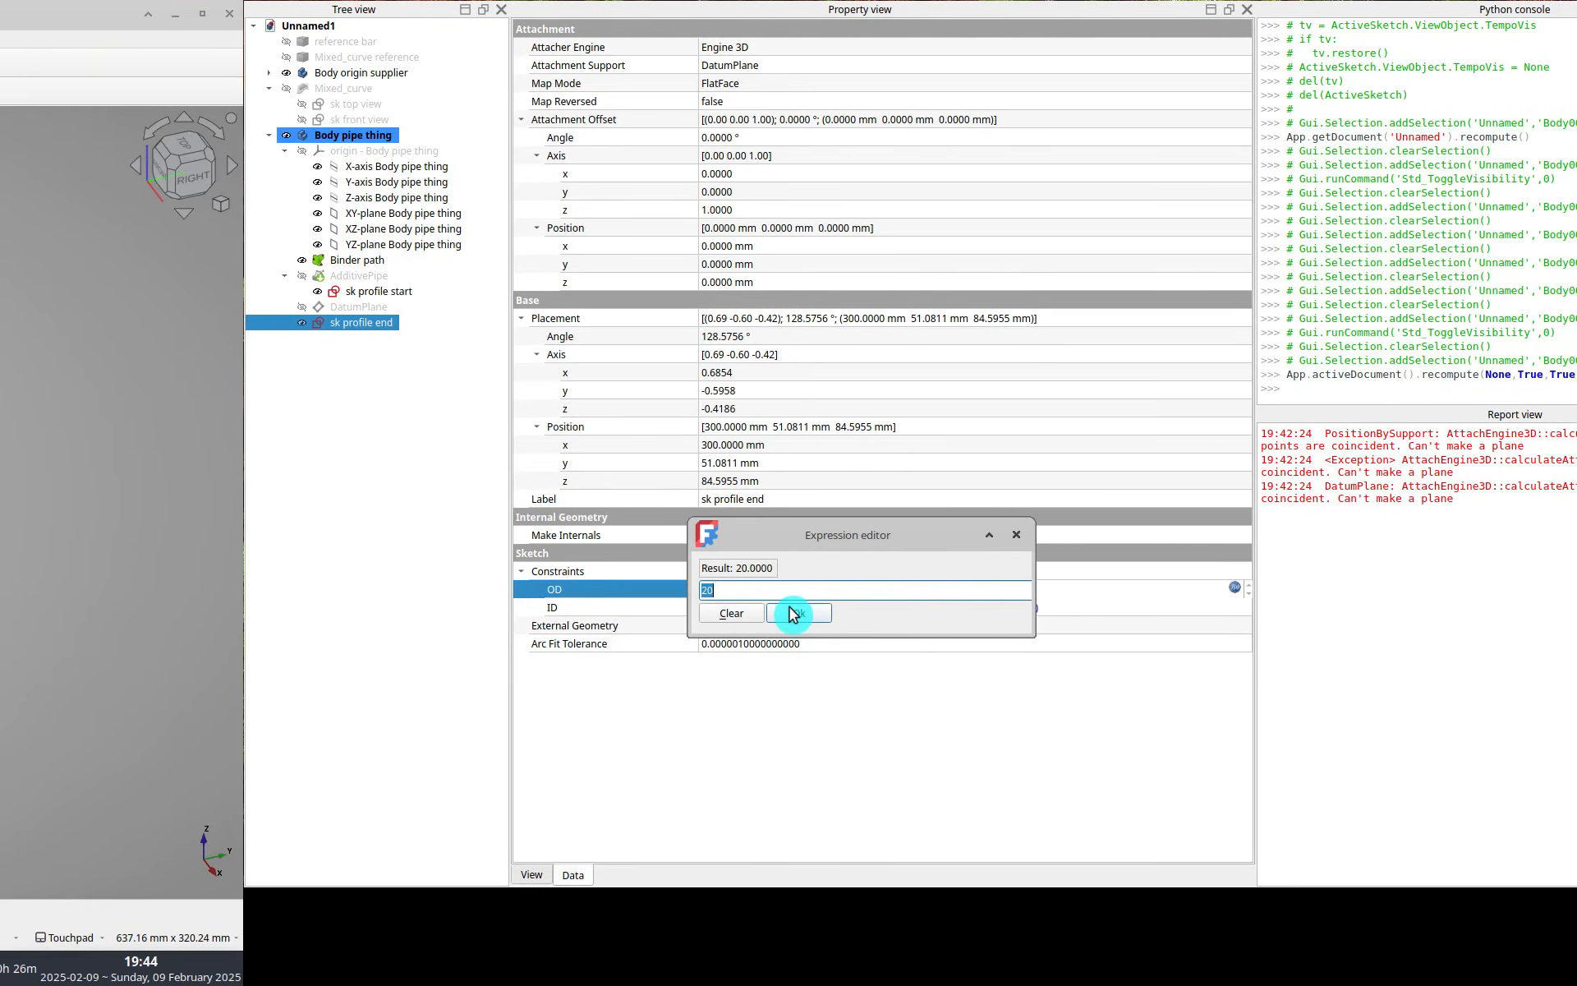
{"action": "left_click", "coordinate": [792, 613]}
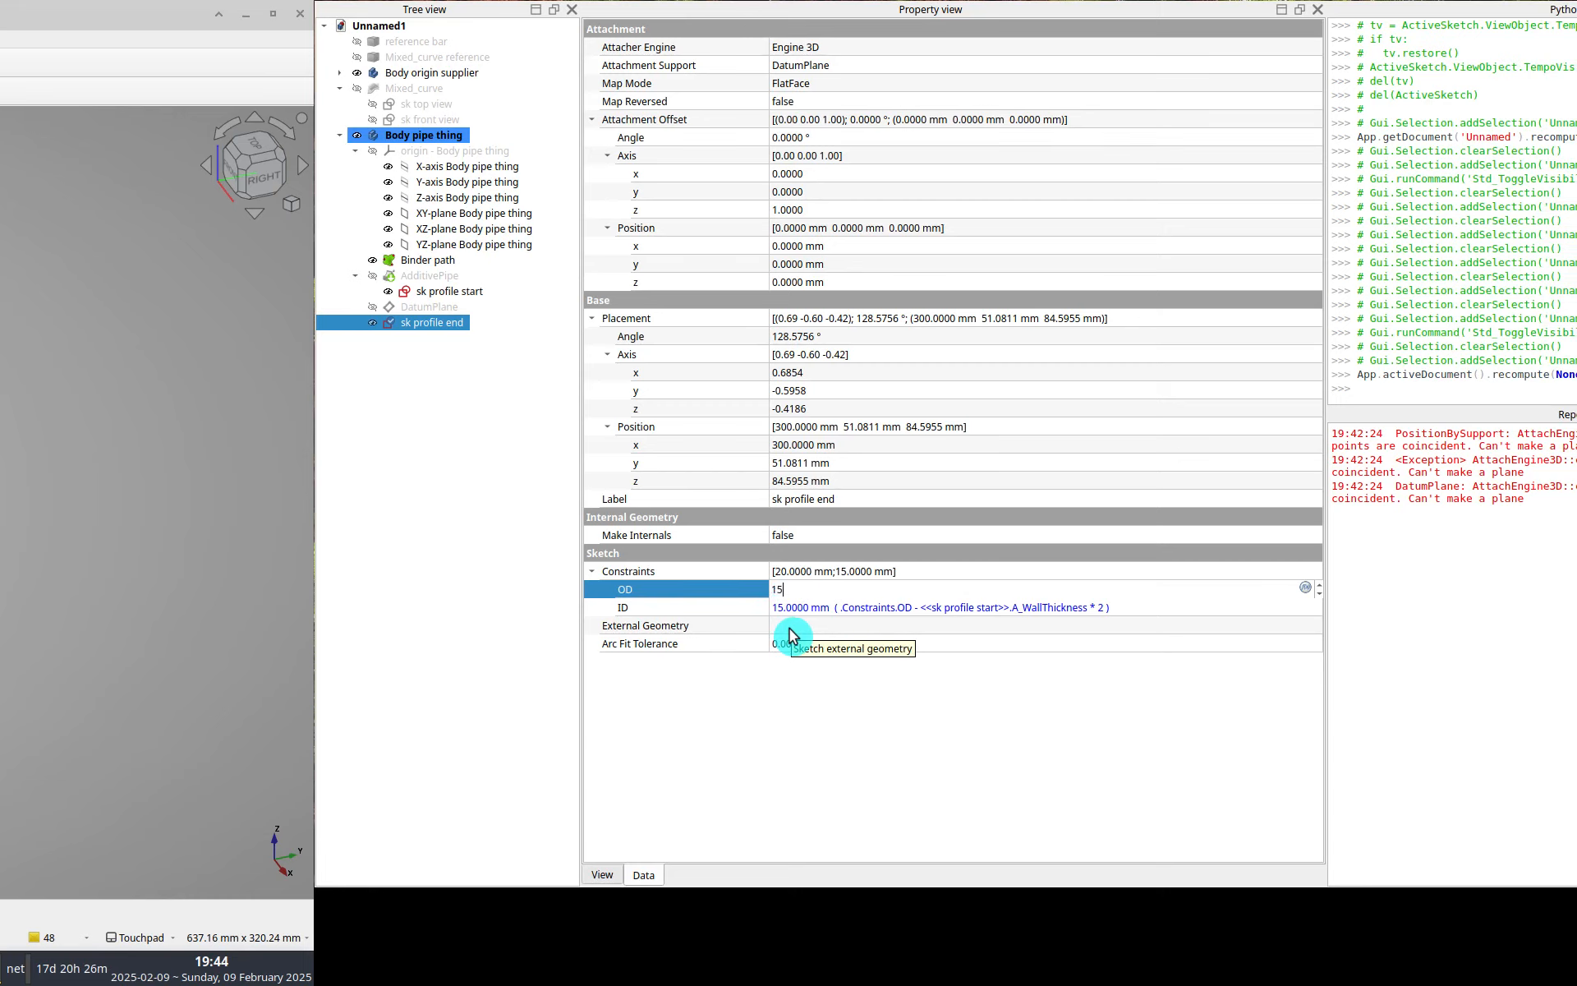
{"action": "key", "text": "Return"}
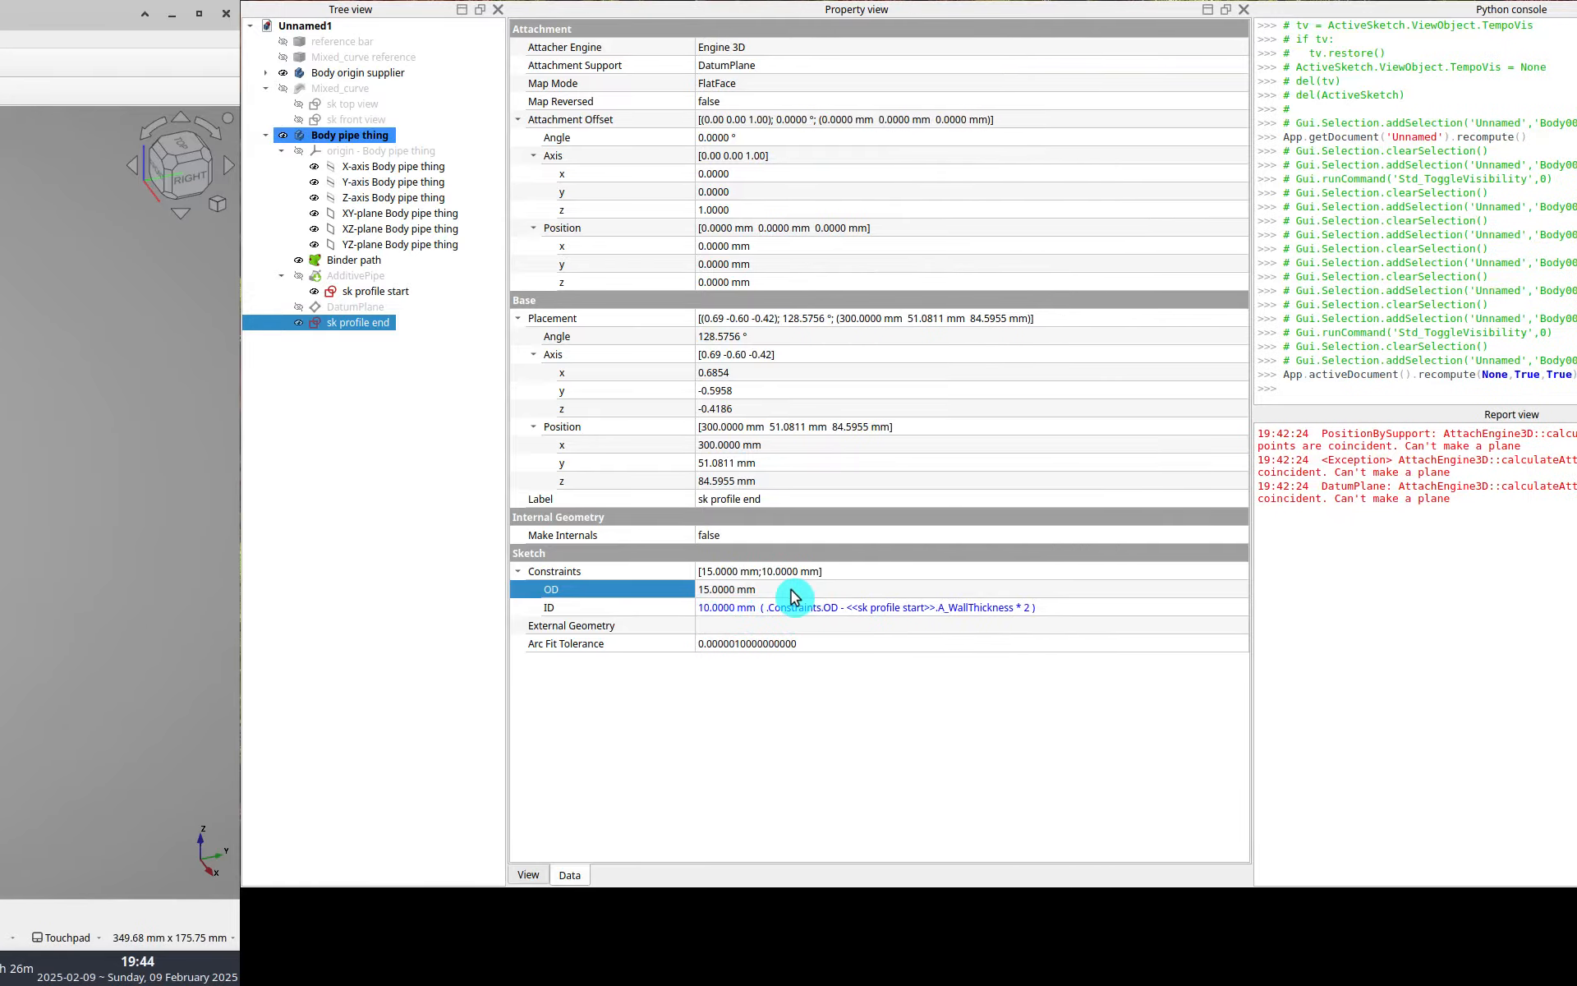
{"action": "left_click", "coordinate": [791, 590]}
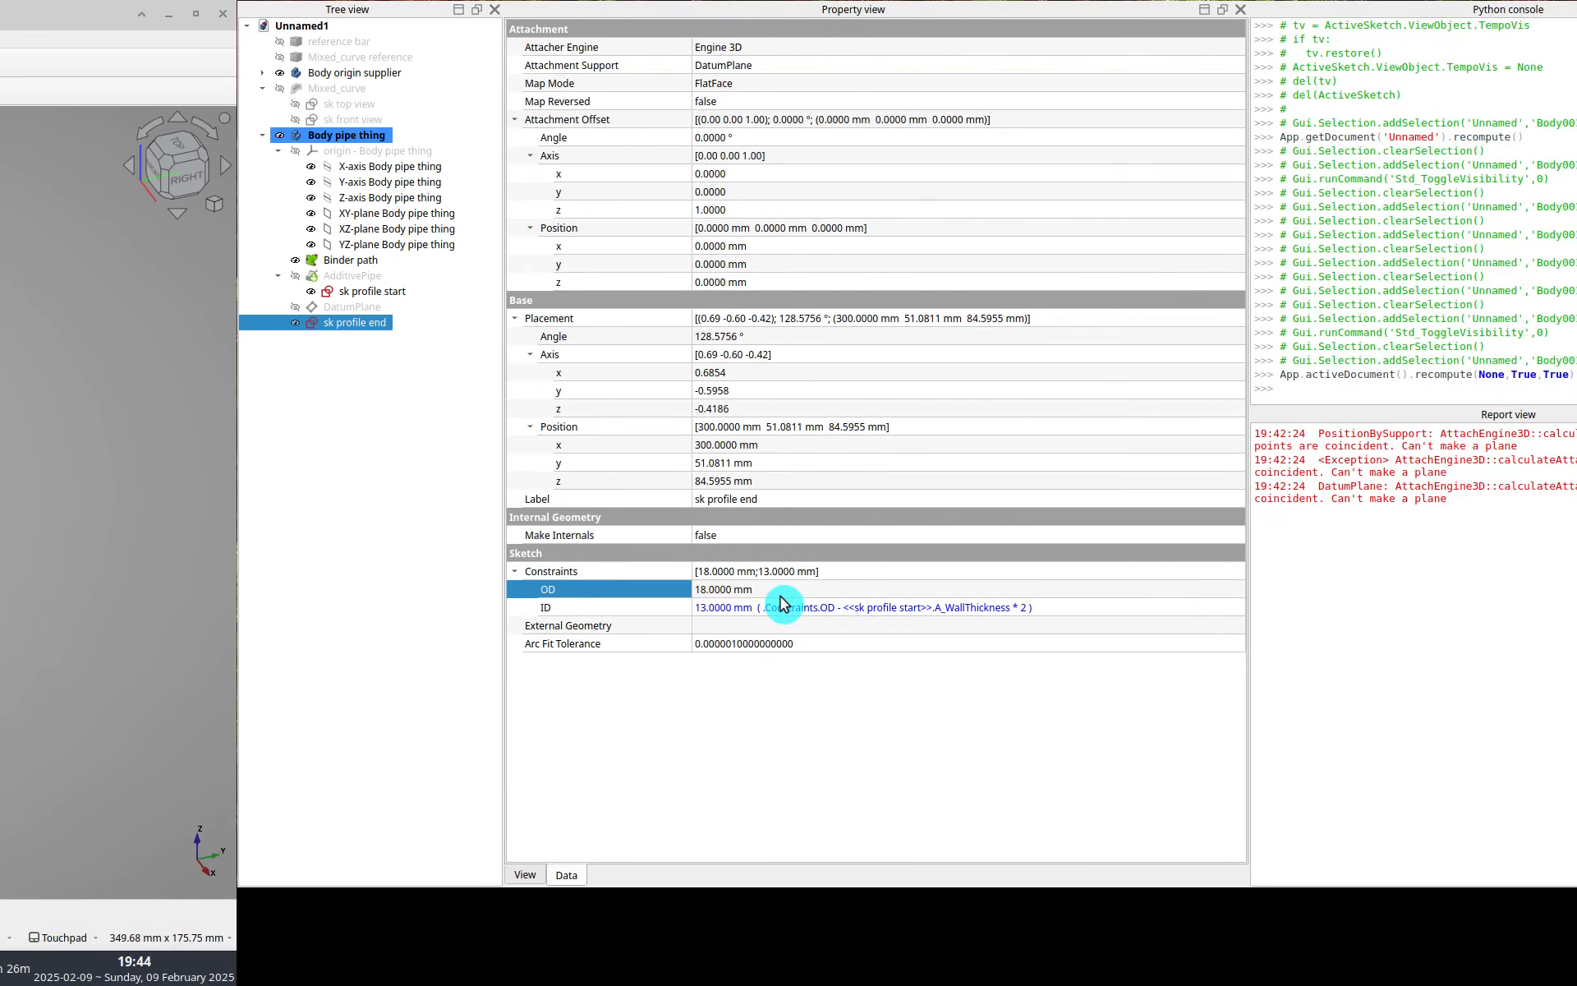
{"action": "left_click", "coordinate": [788, 594]}
{"action": "key", "text": "Return"}
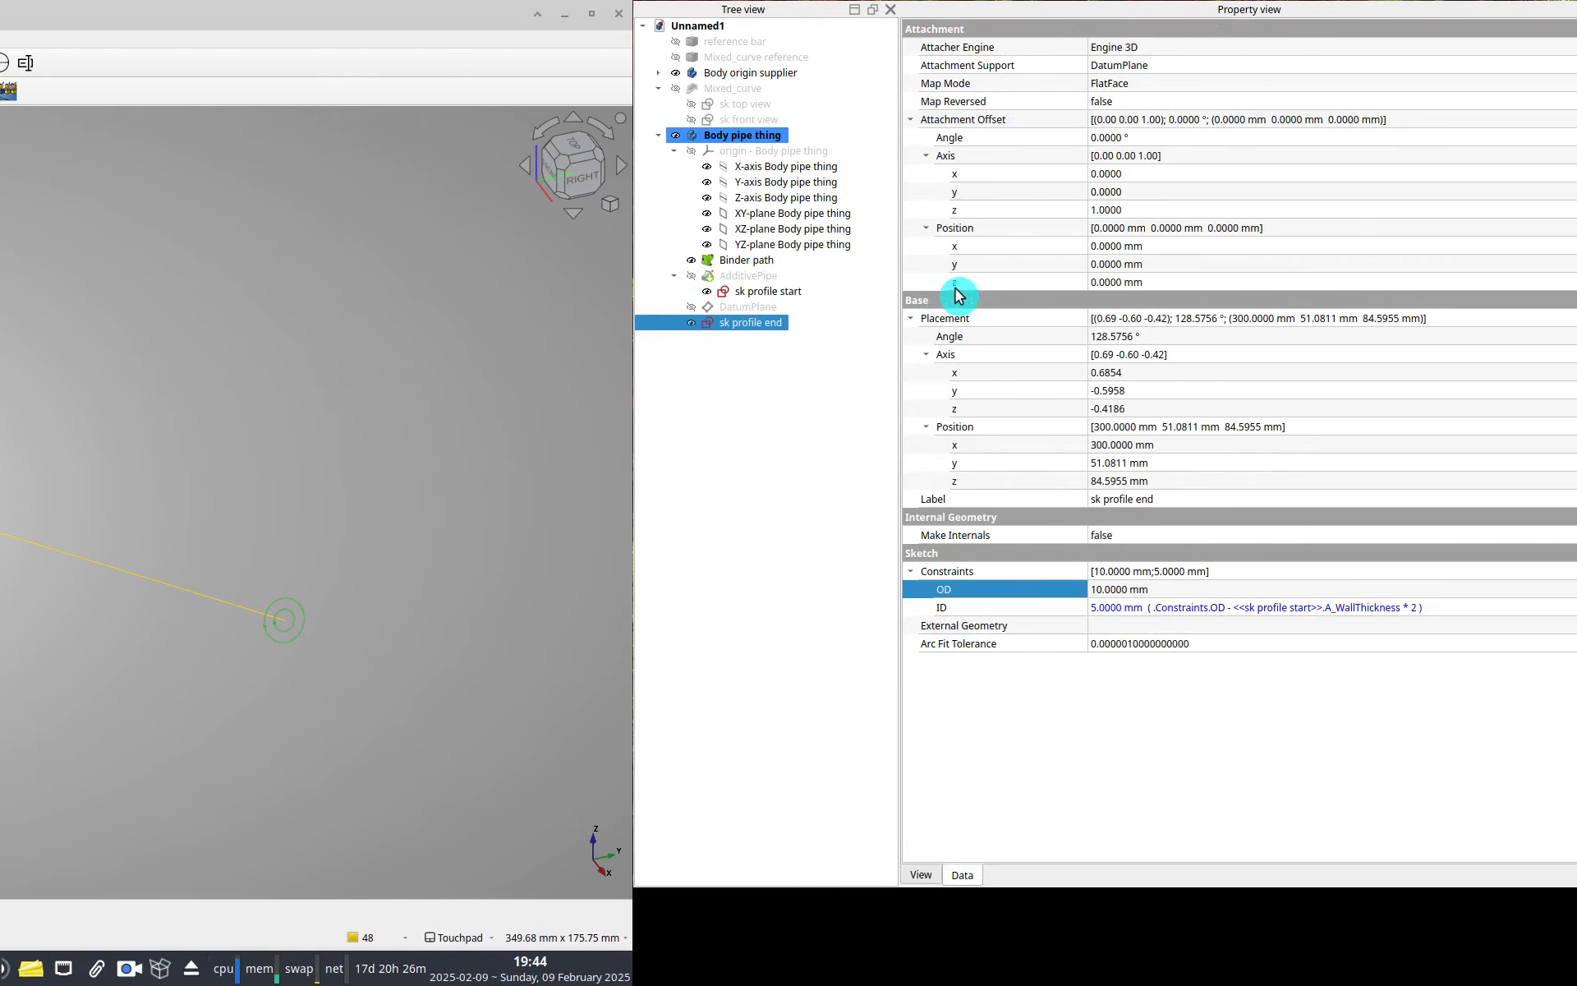
Set the start profile sketch's Wall Thickness property to 4 mm.
{"action": "left_click", "coordinate": [792, 299]}
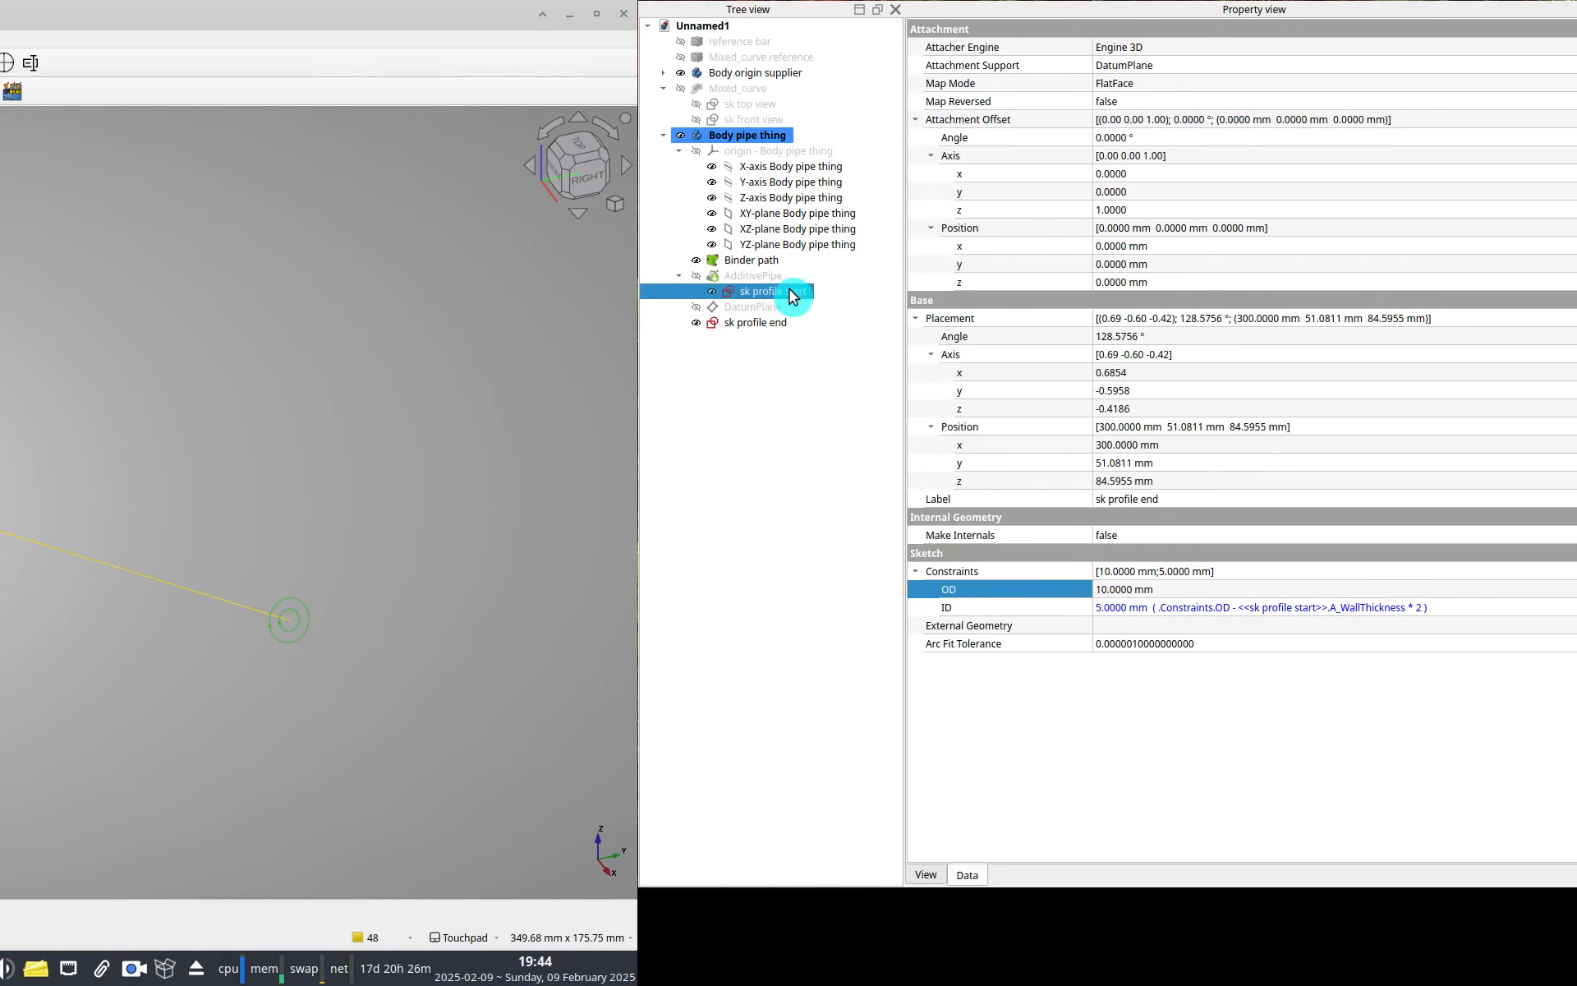
{"action": "left_click", "coordinate": [788, 50]}
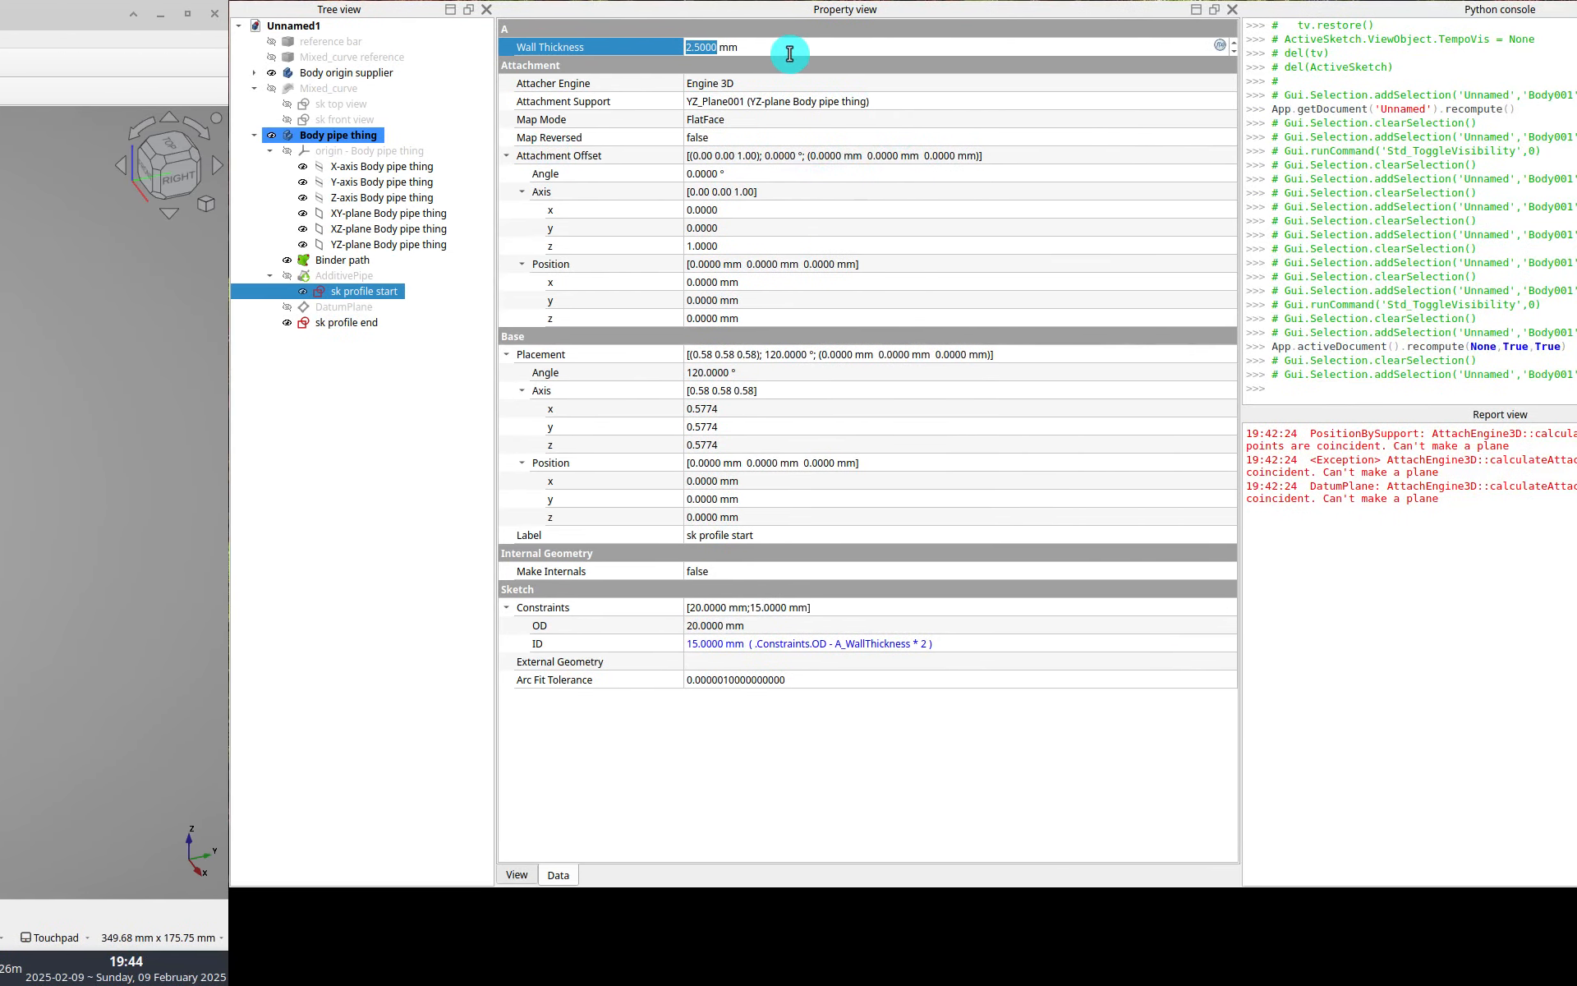
{"action": "type", "text": "4"}
{"action": "key", "text": "Return"}
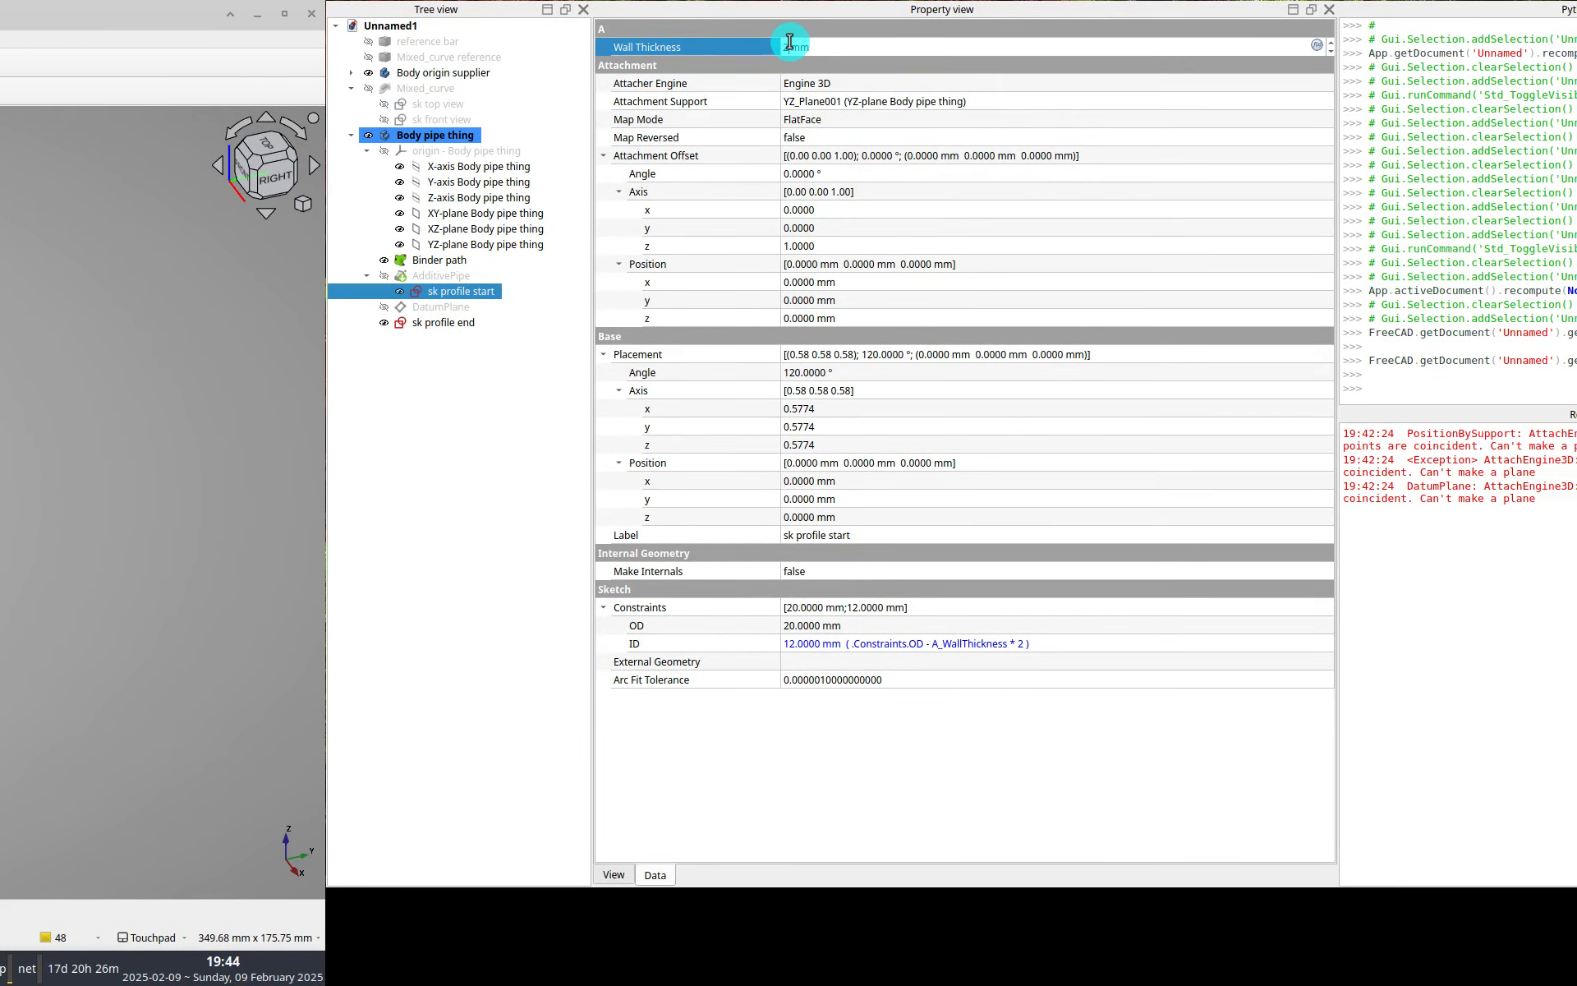
{"action": "key", "text": "Return"}
Edit the AdditivePipe, set its transformation to Multisection and add the end profile sketch as a section.
{"action": "left_click", "coordinate": [436, 279]}
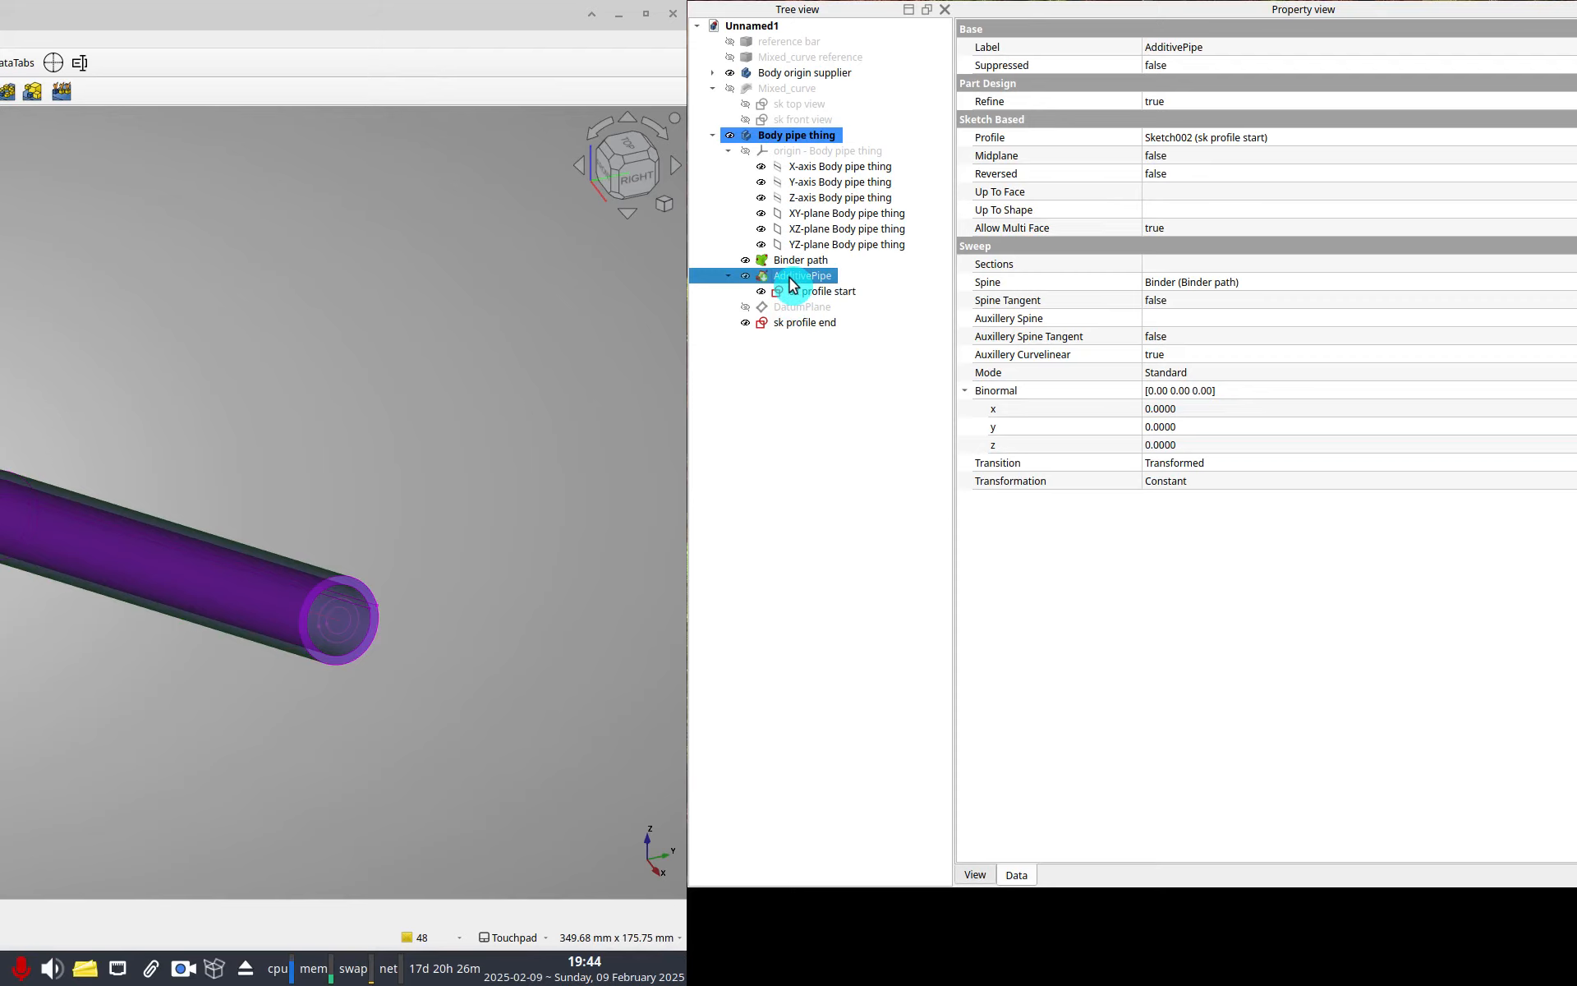
{"action": "double_click", "coordinate": [791, 277]}
{"action": "left_click", "coordinate": [156, 695]}
{"action": "left_click", "coordinate": [148, 728]}
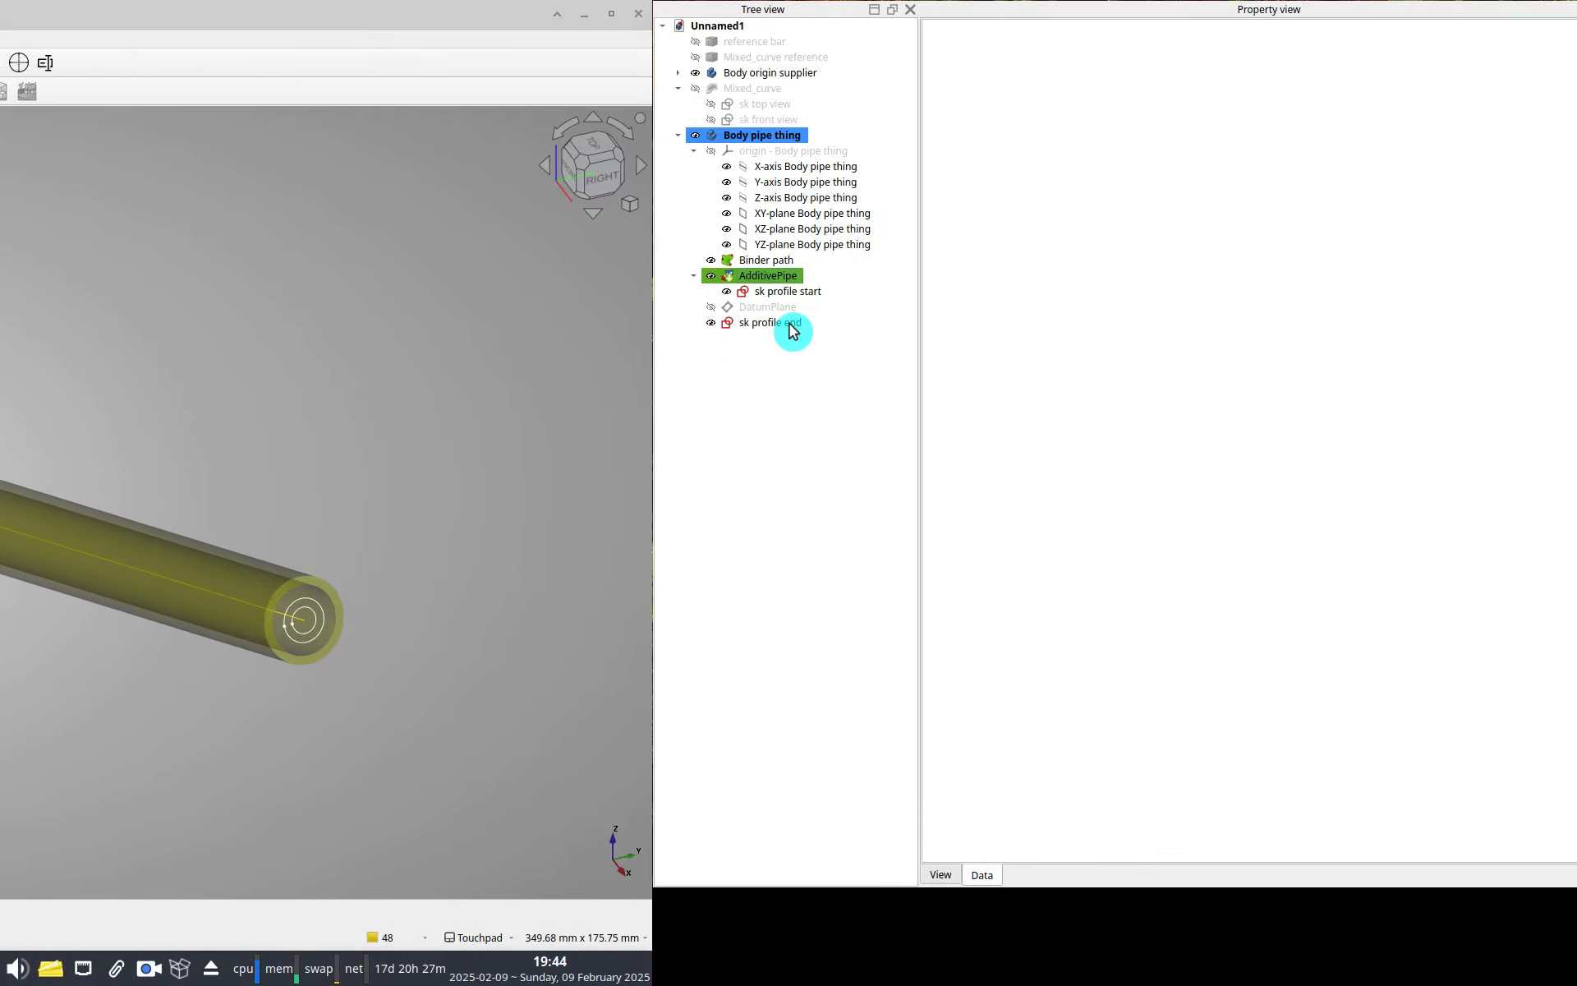
{"action": "left_click", "coordinate": [788, 325]}
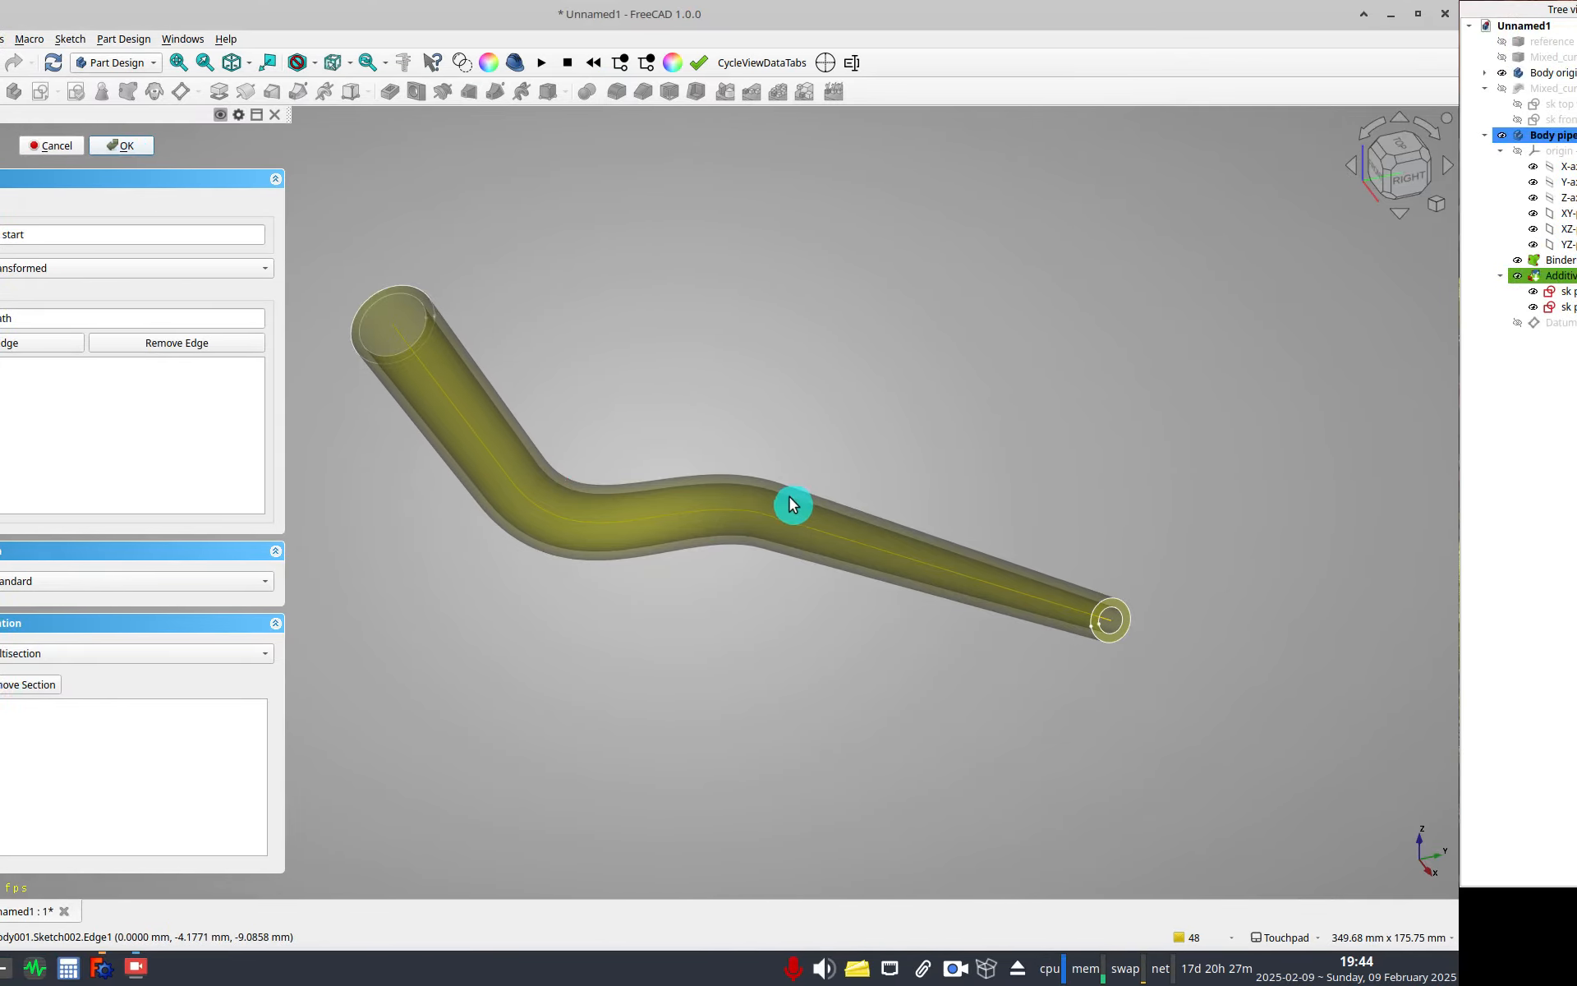
{"action": "left_click_drag", "start_coordinate": [787, 562], "coordinate": [1015, 509], "text": "shift"}
{"action": "left_click_drag", "start_coordinate": [849, 564], "coordinate": [964, 550], "text": "shift"}
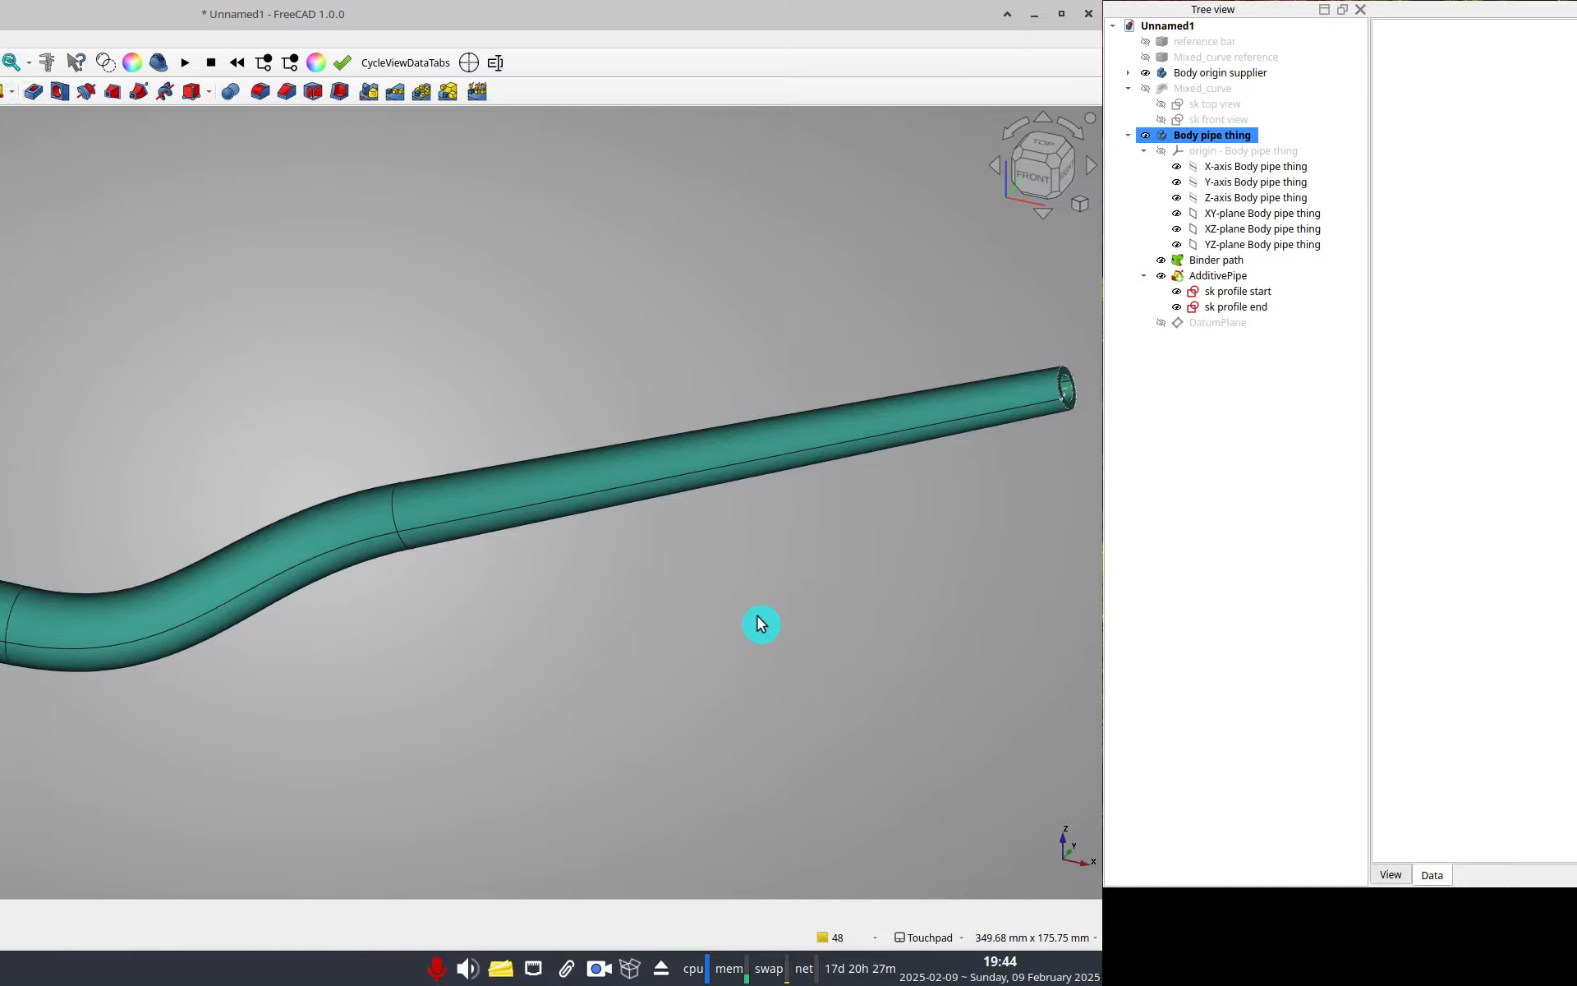
{"action": "scroll", "coordinate": [761, 624], "scroll_direction": "down", "scroll_amount": 2}
{"action": "left_click_drag", "start_coordinate": [665, 620], "coordinate": [362, 620], "text": "shift"}
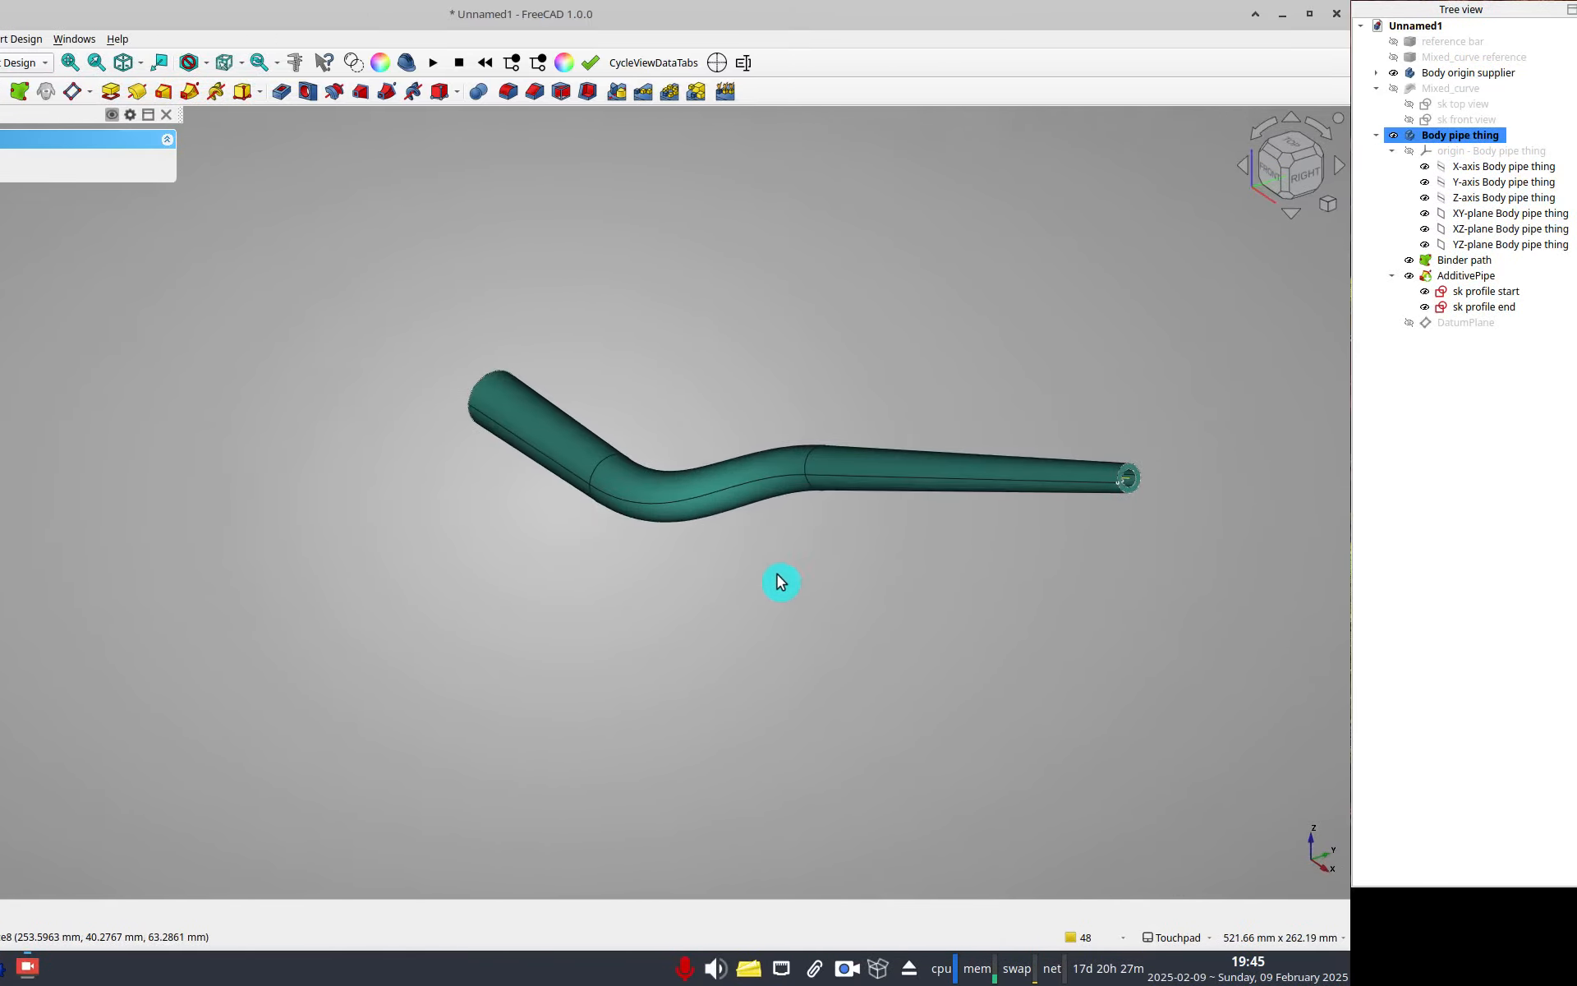
{"action": "mouse_move", "coordinate": [659, 581]}
{"action": "left_mouse_down", "text": "shift"}
{"action": "mouse_move", "coordinate": [511, 595]}
{"action": "mouse_move", "coordinate": [666, 551]}
{"action": "left_mouse_up", "text": "shift"}
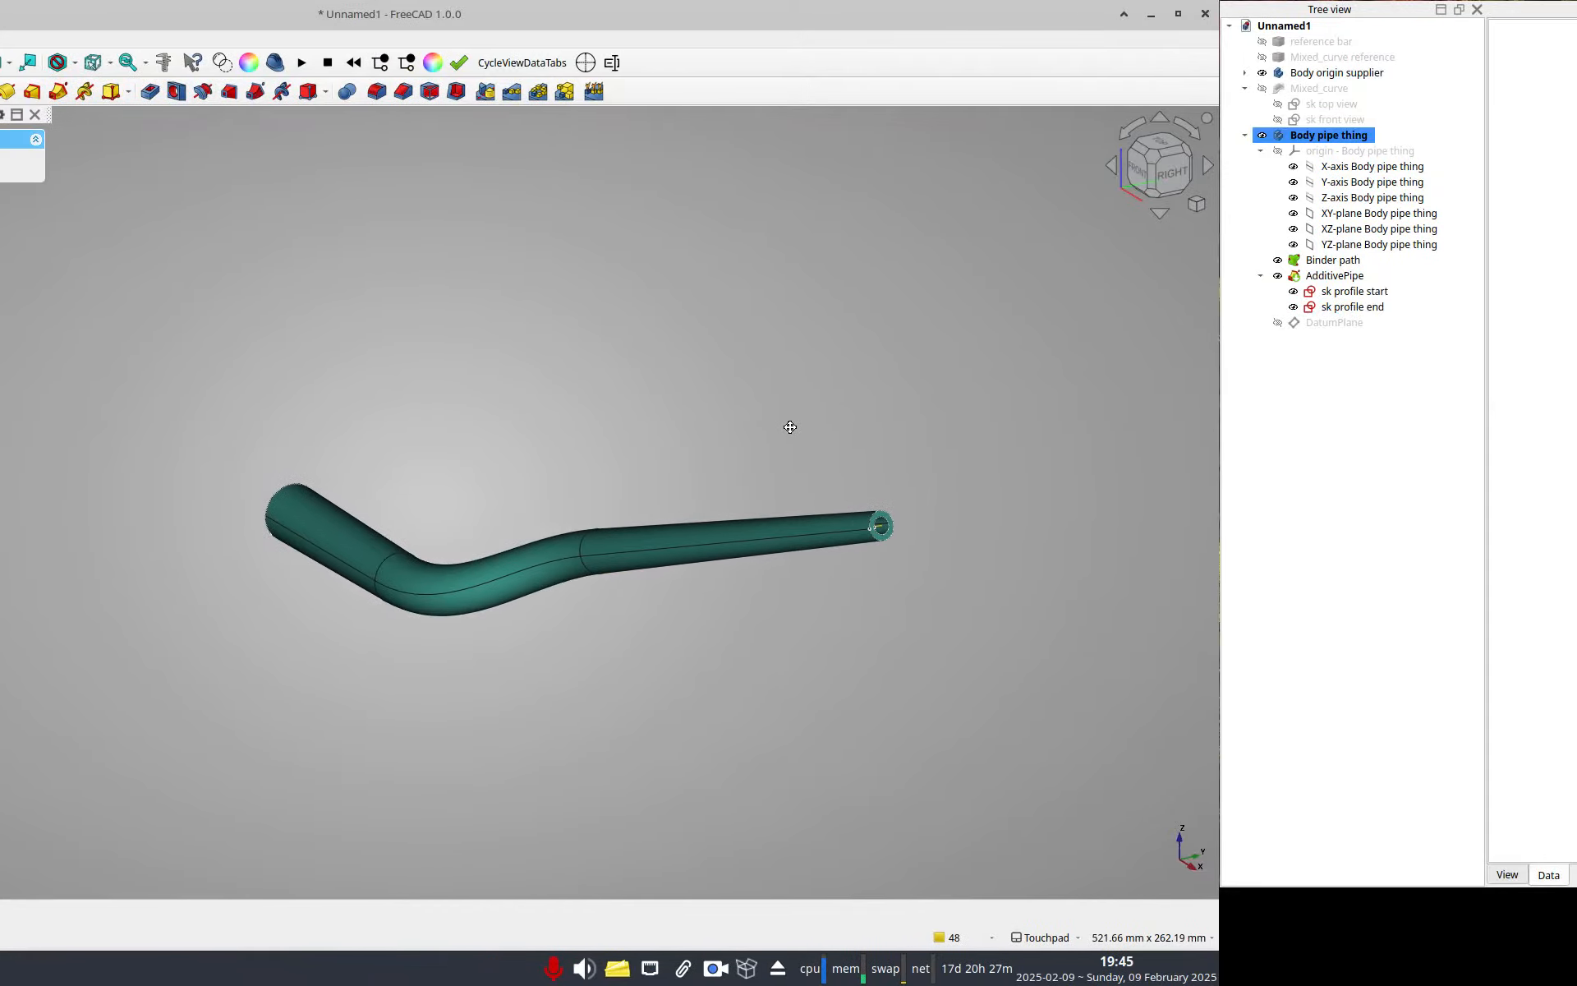
{"action": "left_click_drag", "start_coordinate": [642, 427], "coordinate": [452, 401], "text": "shift"}
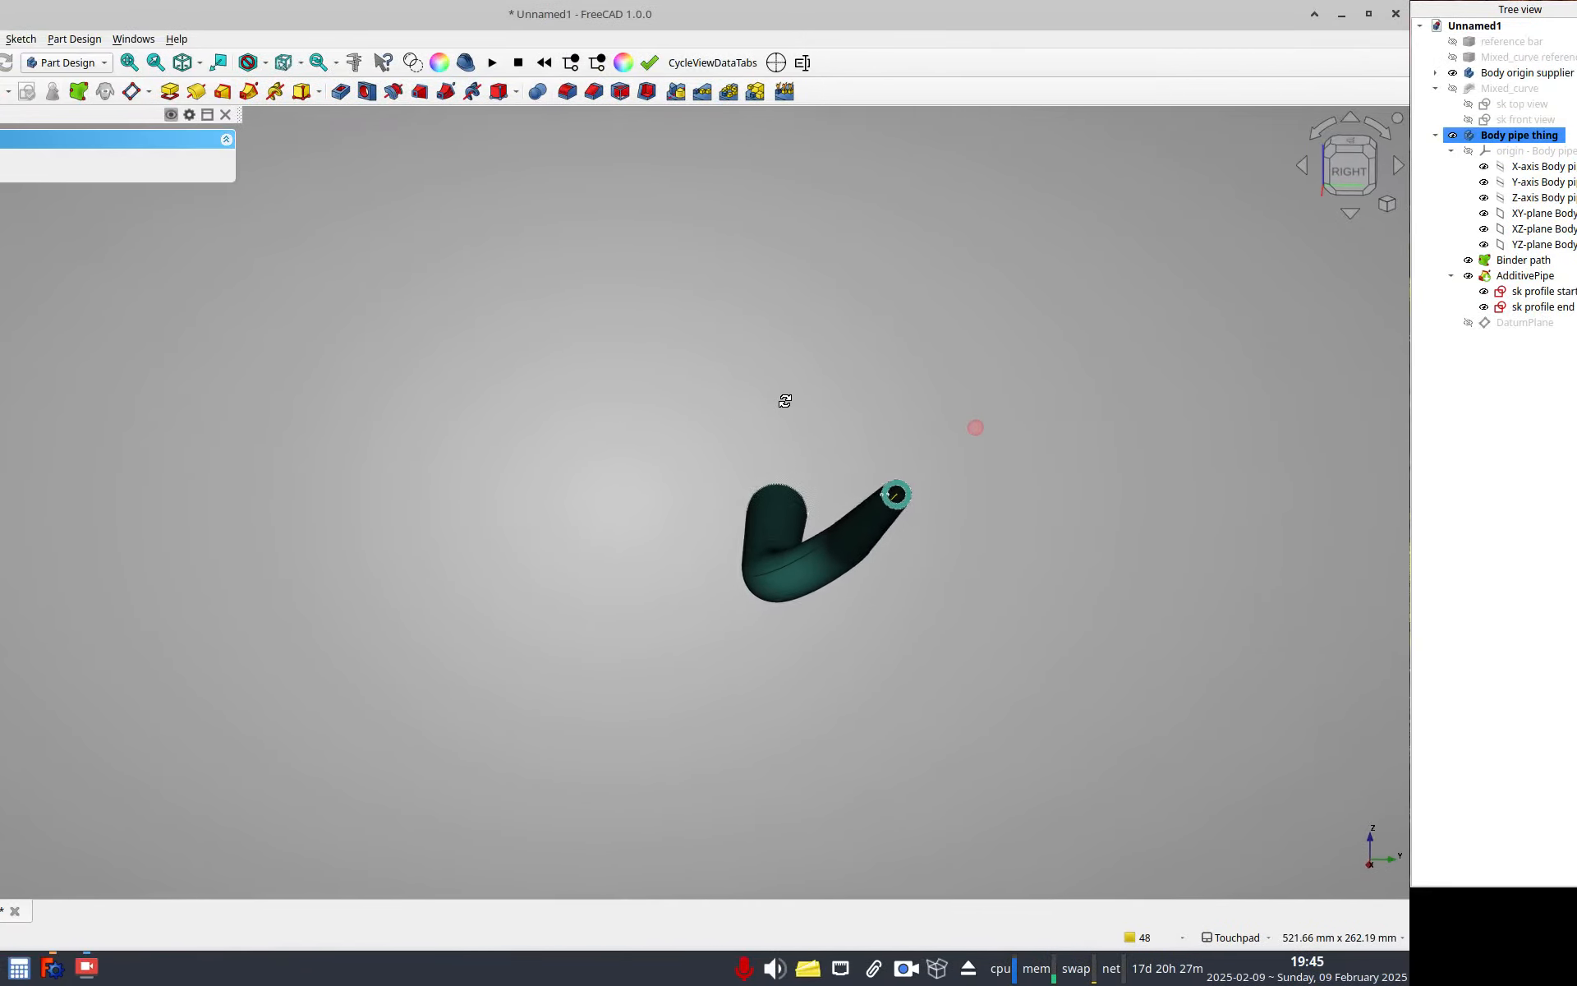
Make the Mixed_curve object visible again in the model.
{"action": "left_click_drag", "start_coordinate": [785, 401], "coordinate": [852, 432], "text": "shift"}
{"action": "key", "text": "2"}
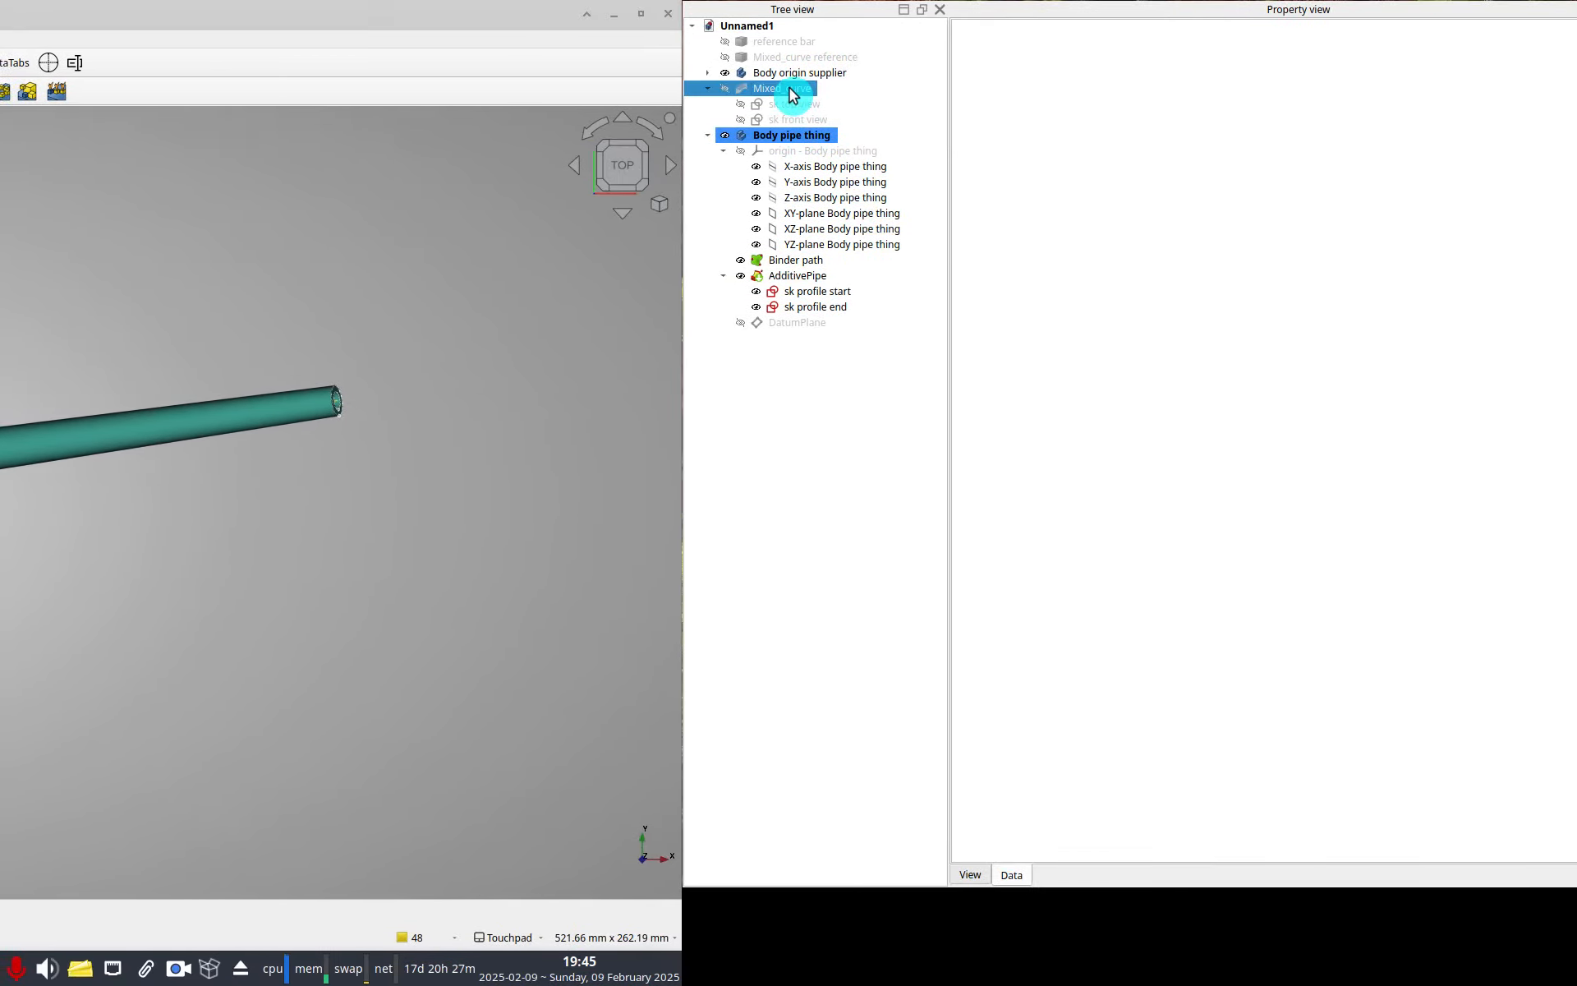
{"action": "left_click", "coordinate": [1513, 90]}
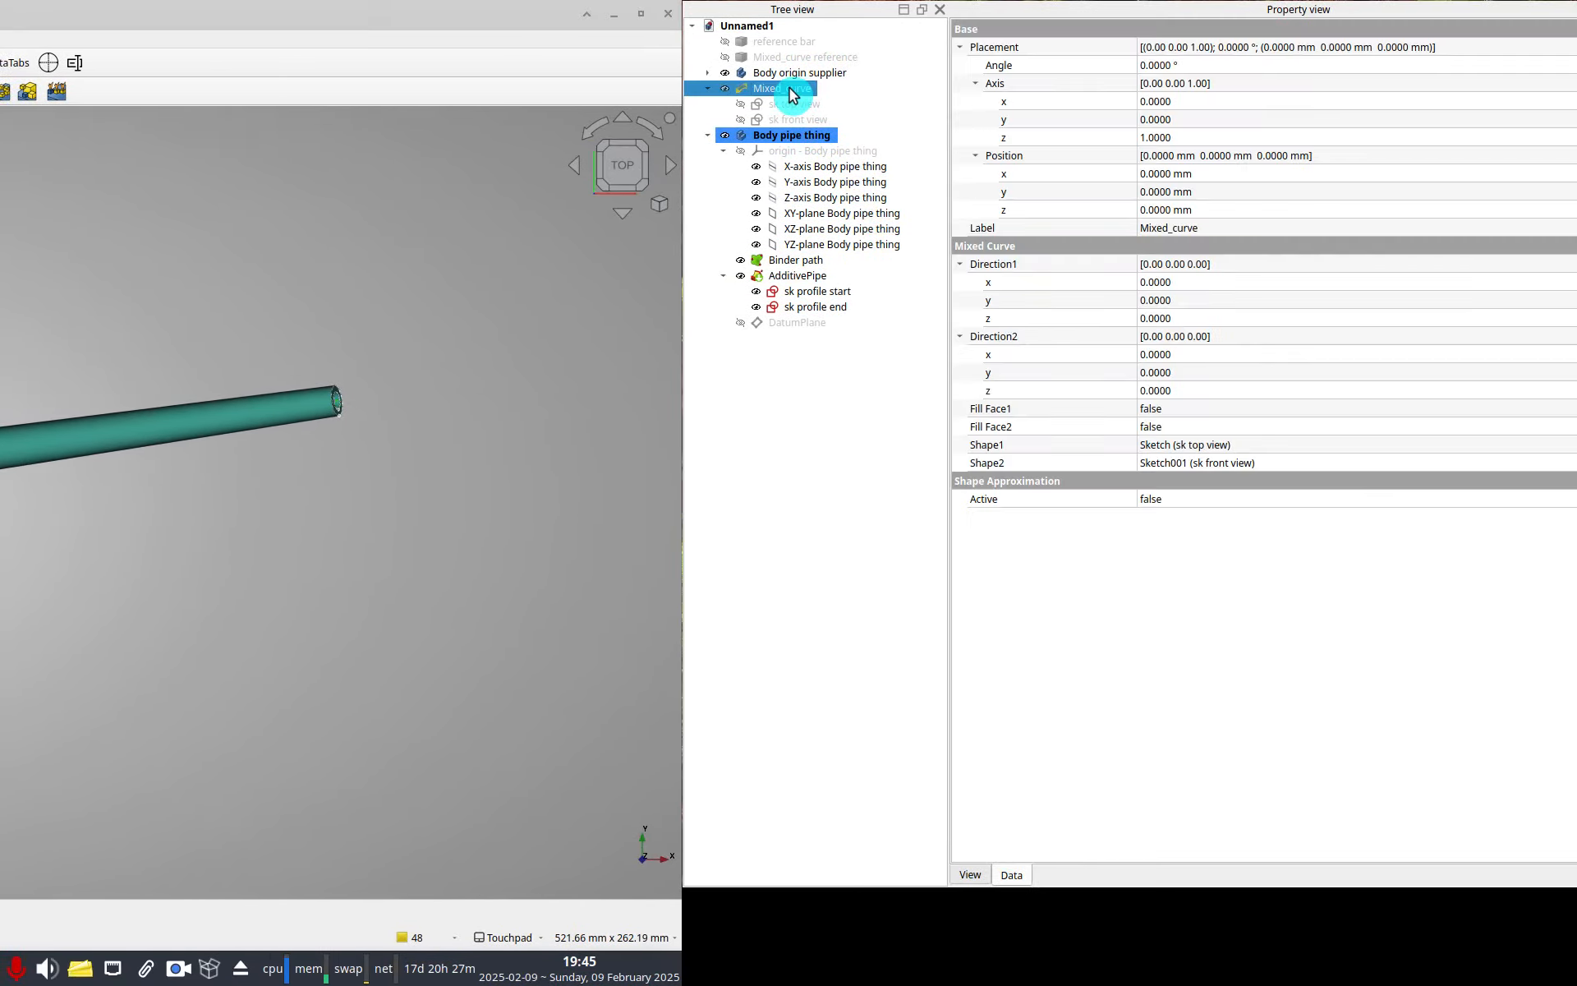
Orbit around the swept tapered tube to inspect its shape and transitions from several angles.
{"action": "left_click", "coordinate": [185, 546]}
{"action": "left_click_drag", "start_coordinate": [186, 545], "coordinate": [30, 517], "text": "shift"}
{"action": "left_click_drag", "start_coordinate": [803, 527], "coordinate": [796, 570], "text": "shift"}
{"action": "left_click_drag", "start_coordinate": [796, 570], "coordinate": [575, 492], "text": "shift"}
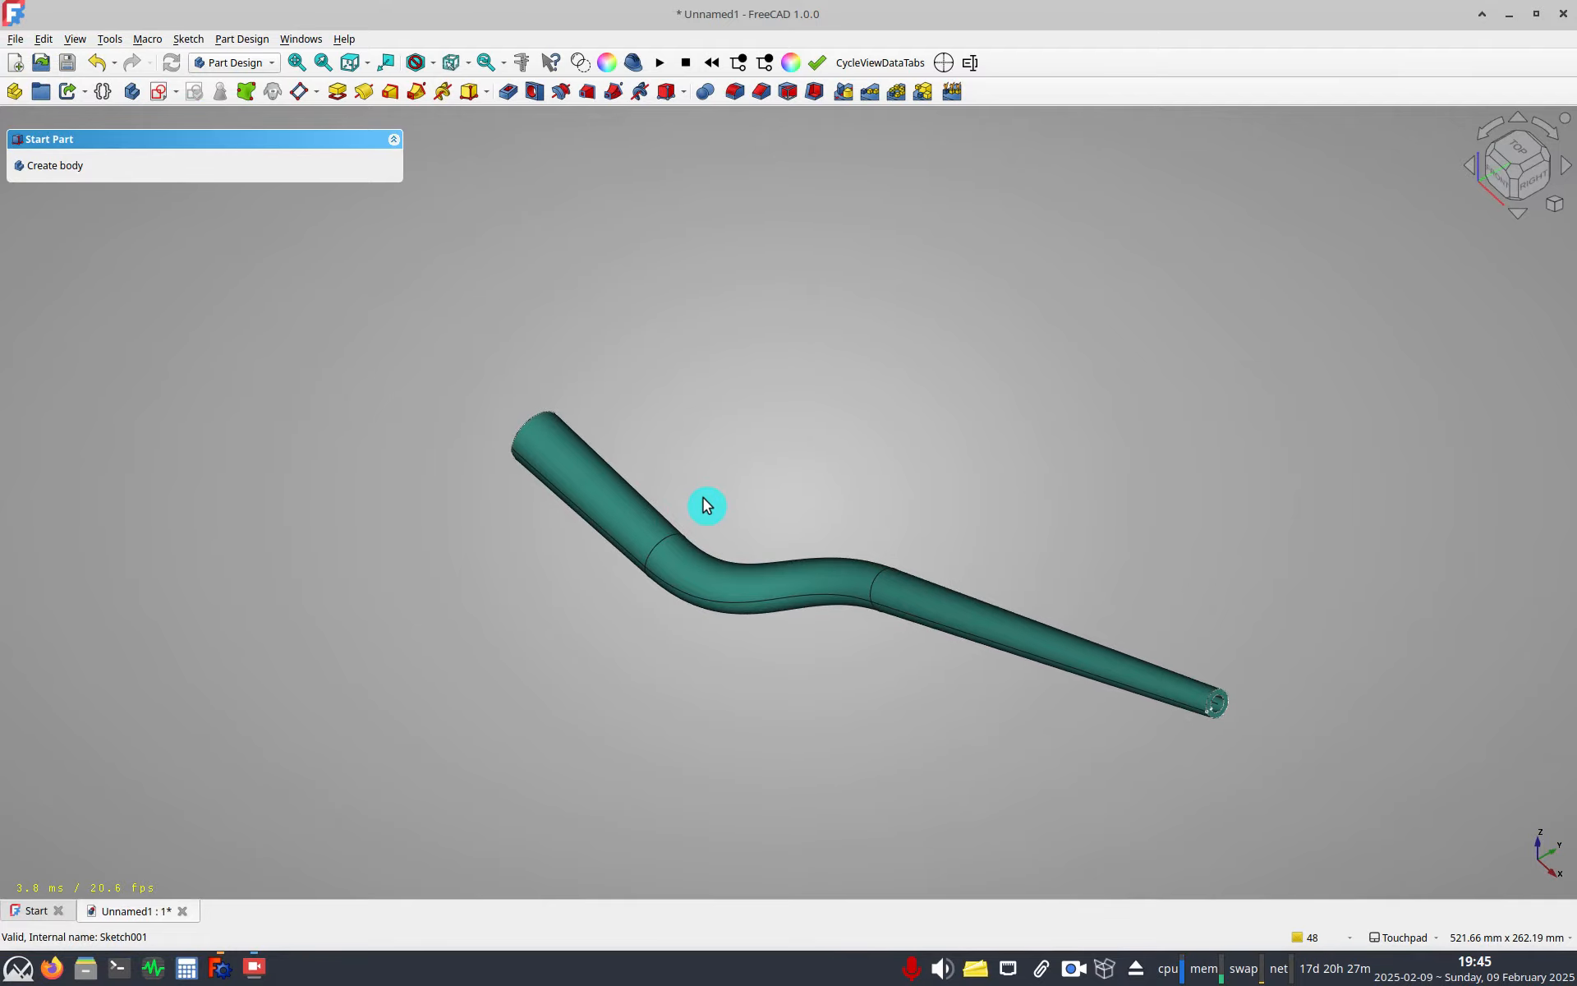
{"action": "left_click_drag", "start_coordinate": [725, 574], "coordinate": [1049, 677], "text": "shift"}
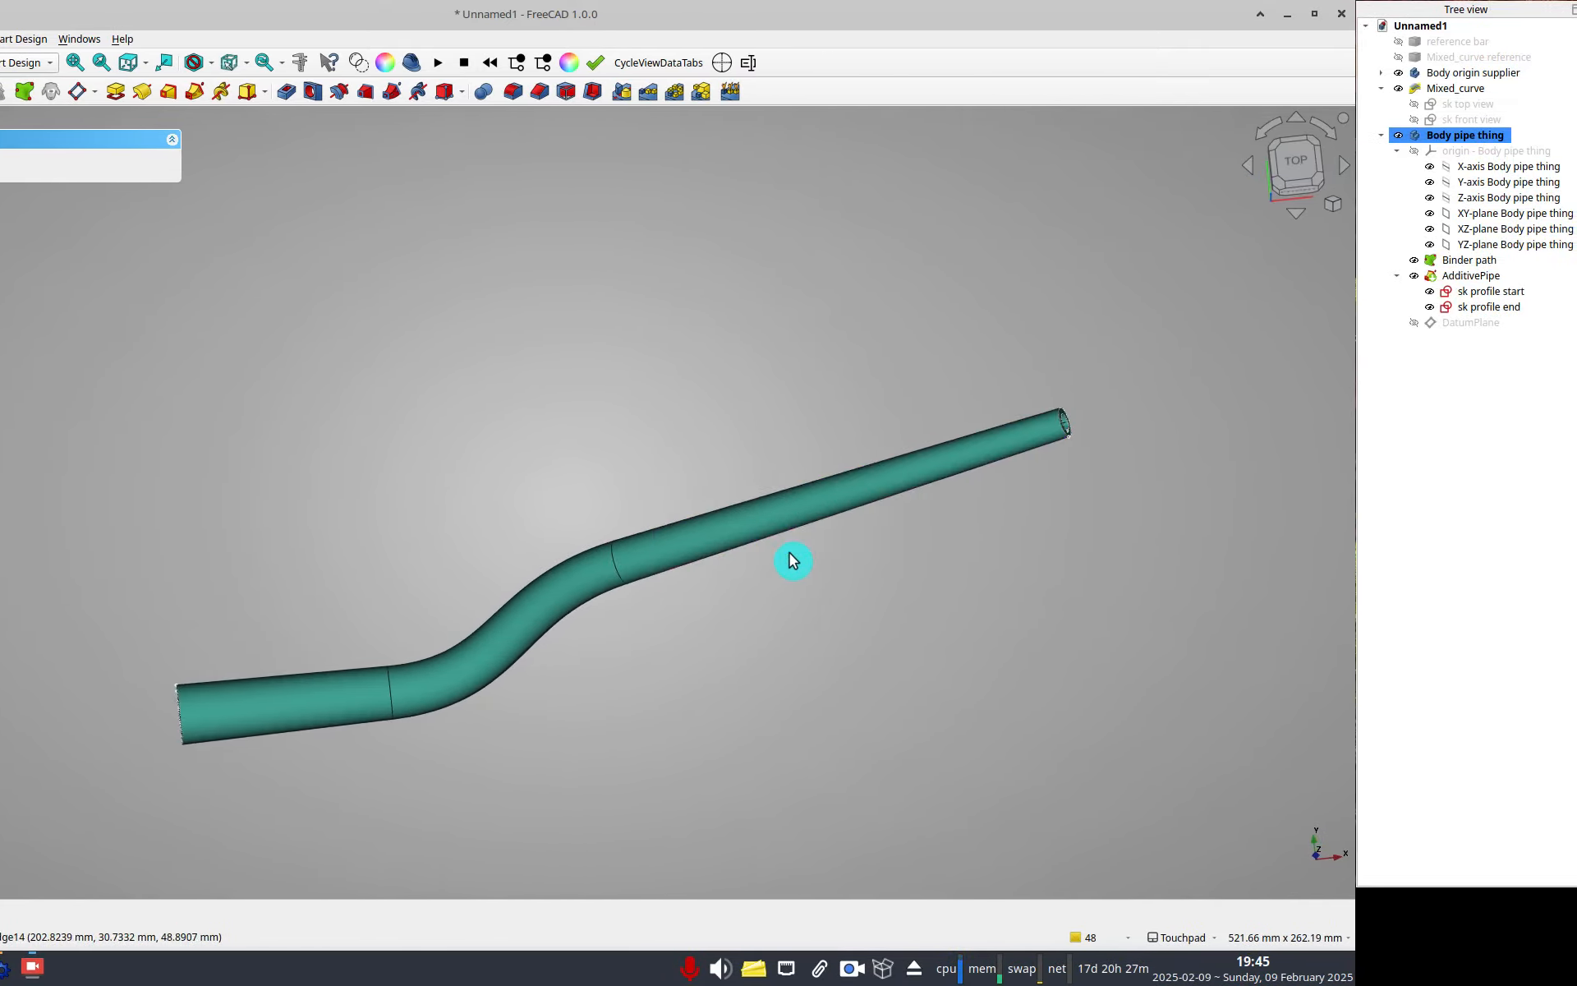
{"action": "left_click_drag", "start_coordinate": [772, 553], "coordinate": [639, 575], "text": "shift"}
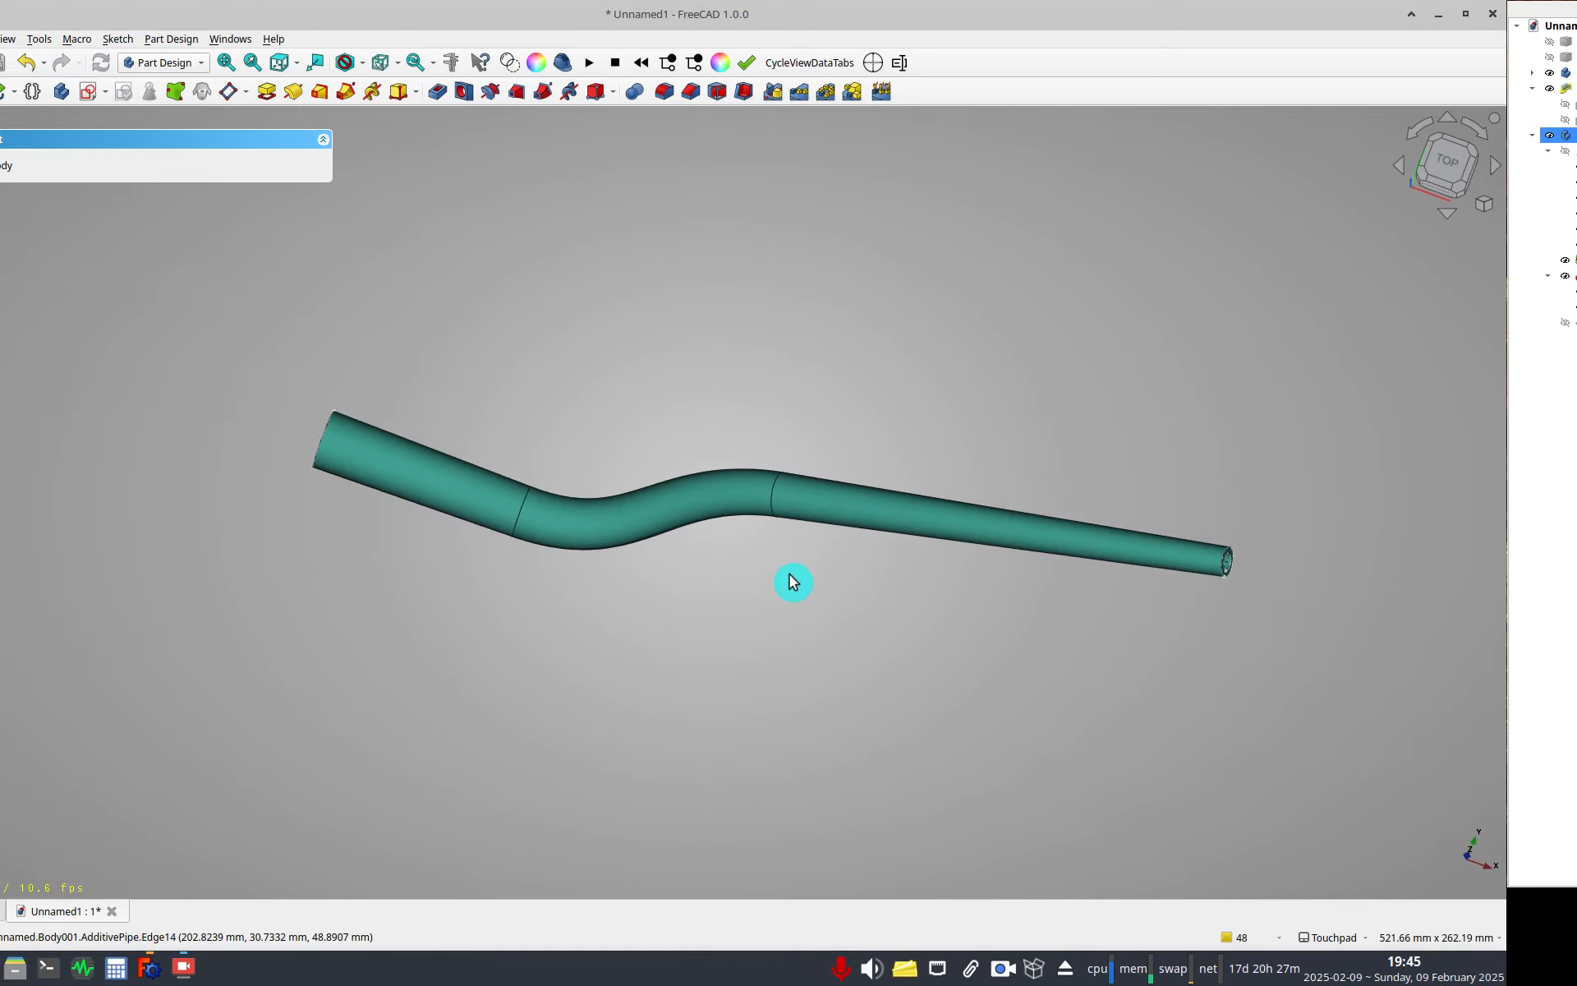
{"action": "key", "text": "alt+Tab"}
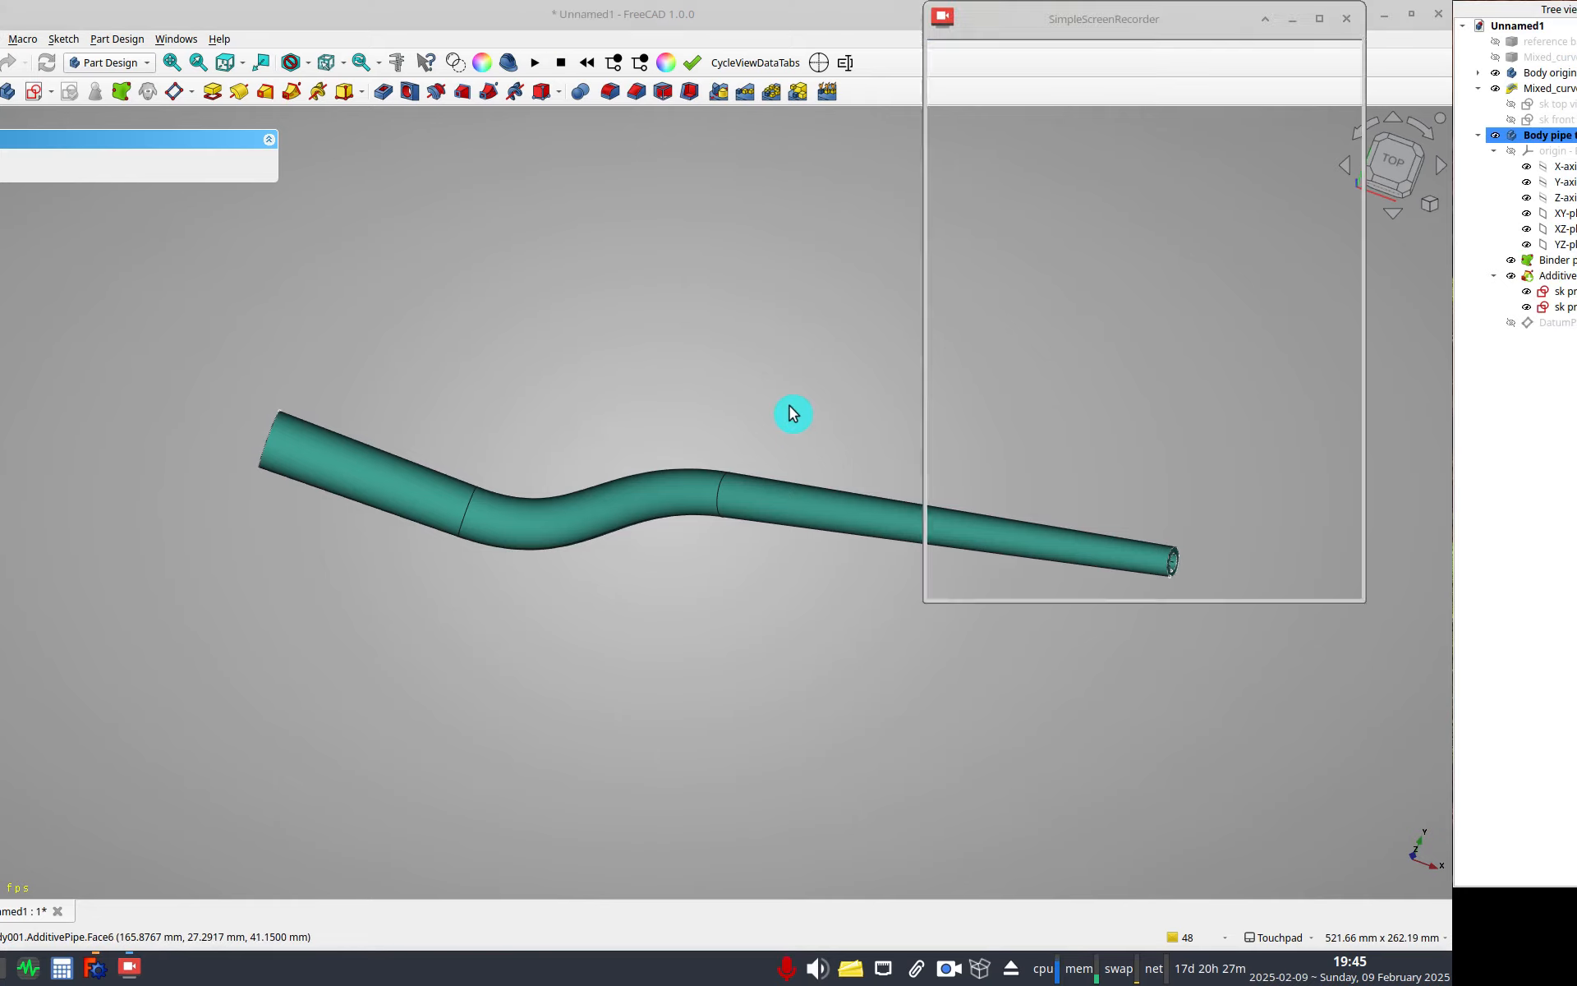